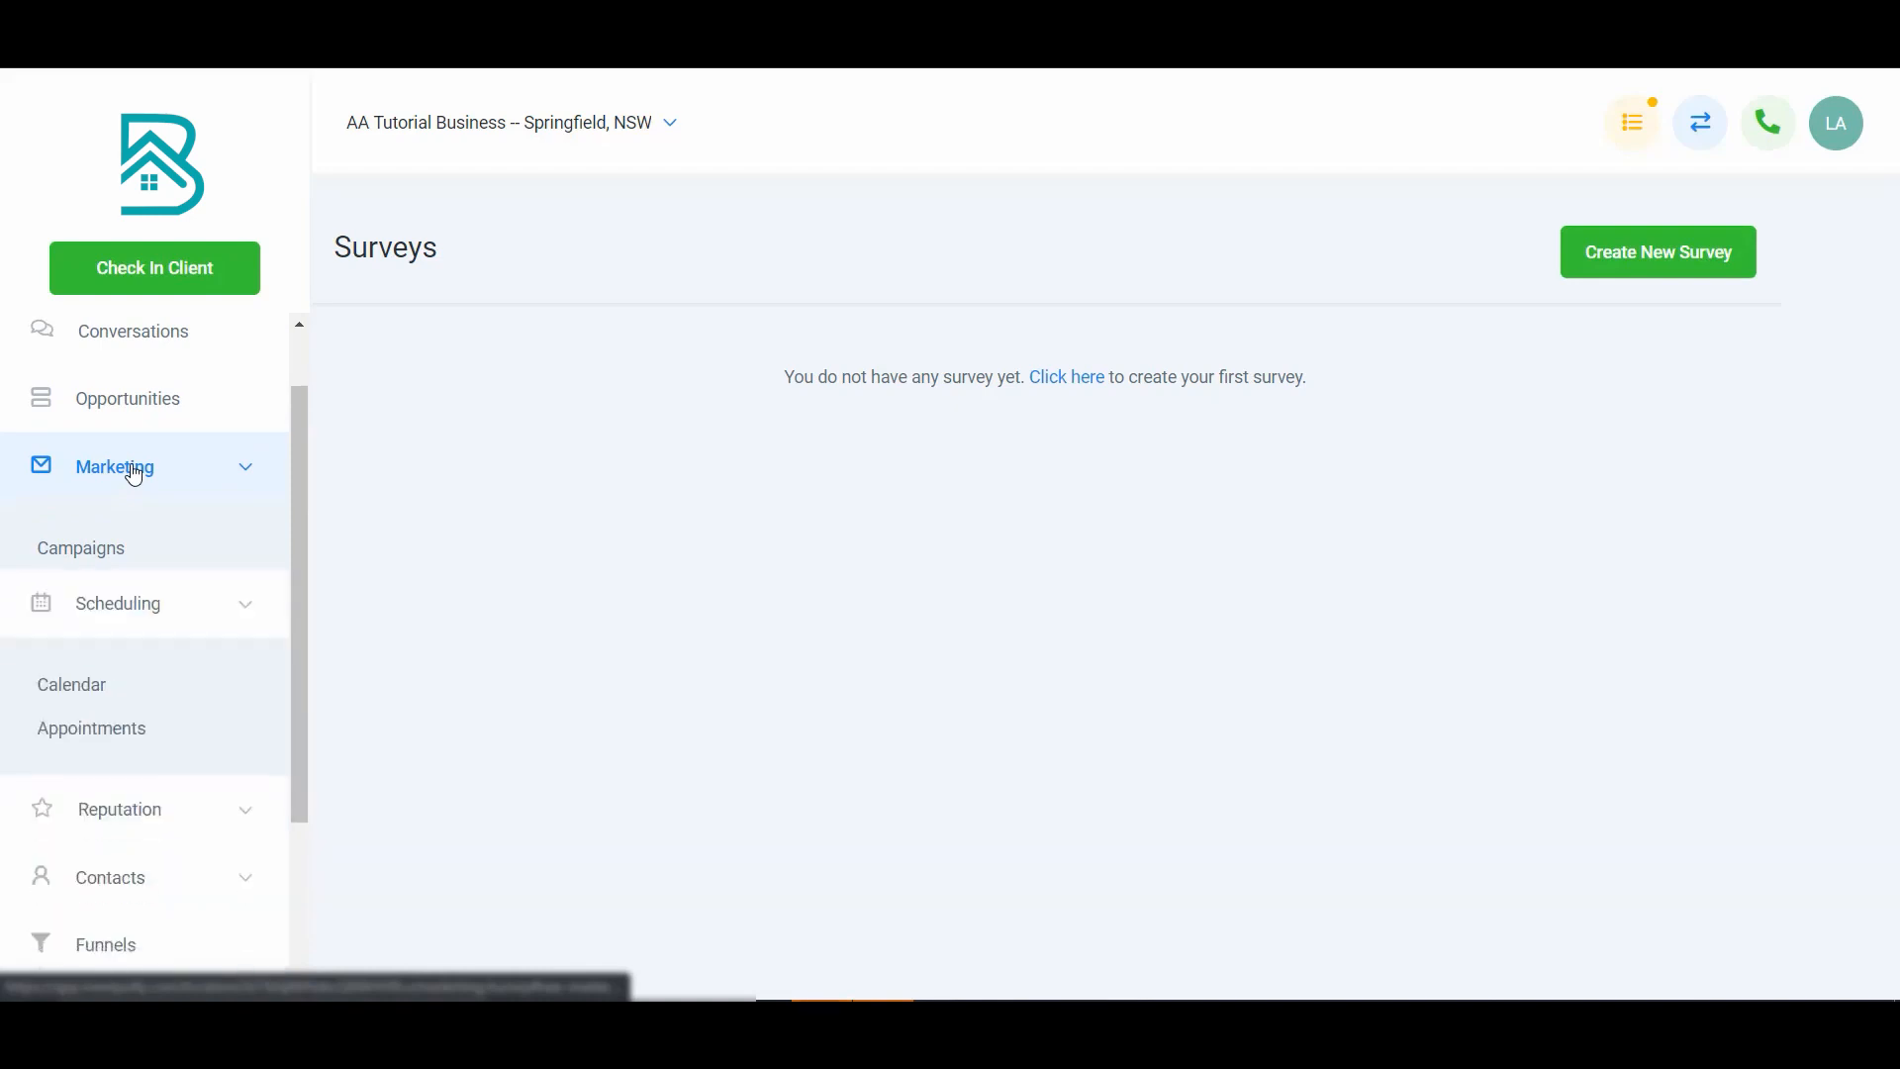
# - Open the Survey Builder under Marketing and start creating the first survey
pyautogui.click(133, 474)
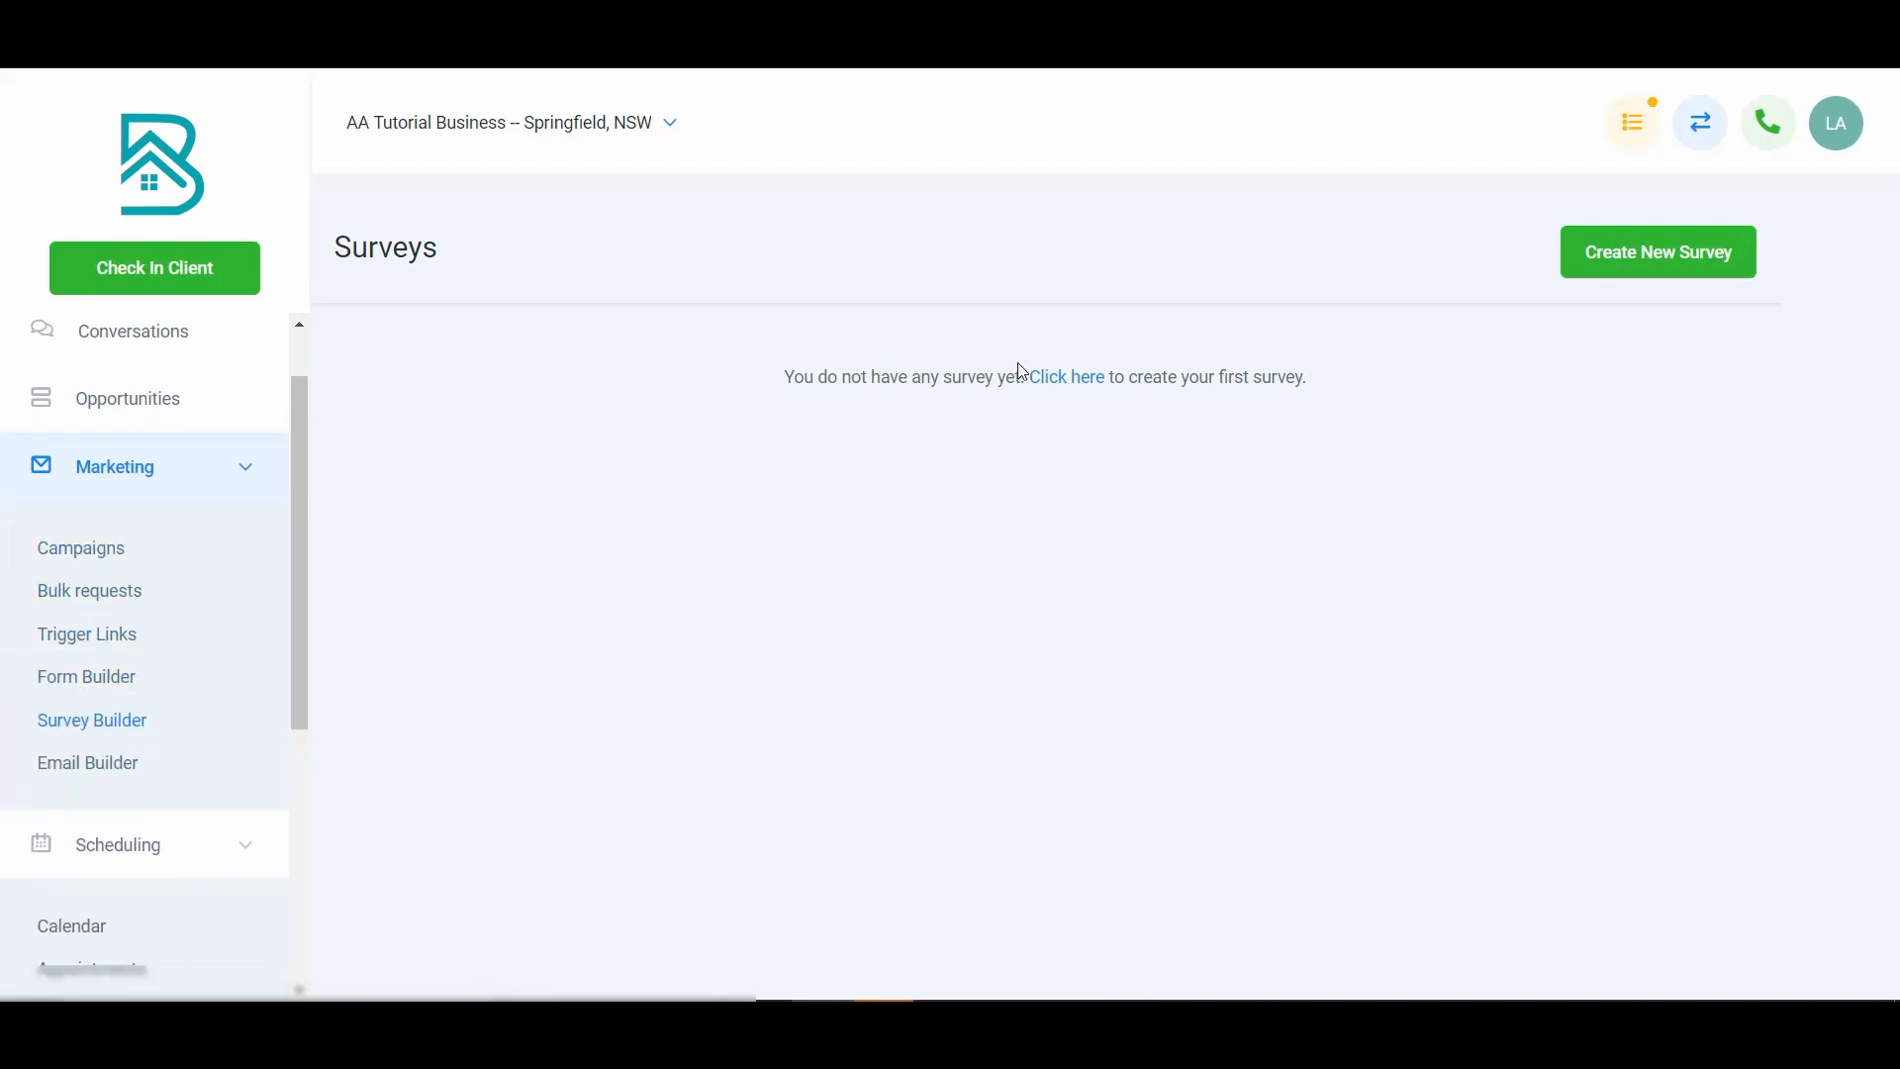
pyautogui.click(1076, 387)
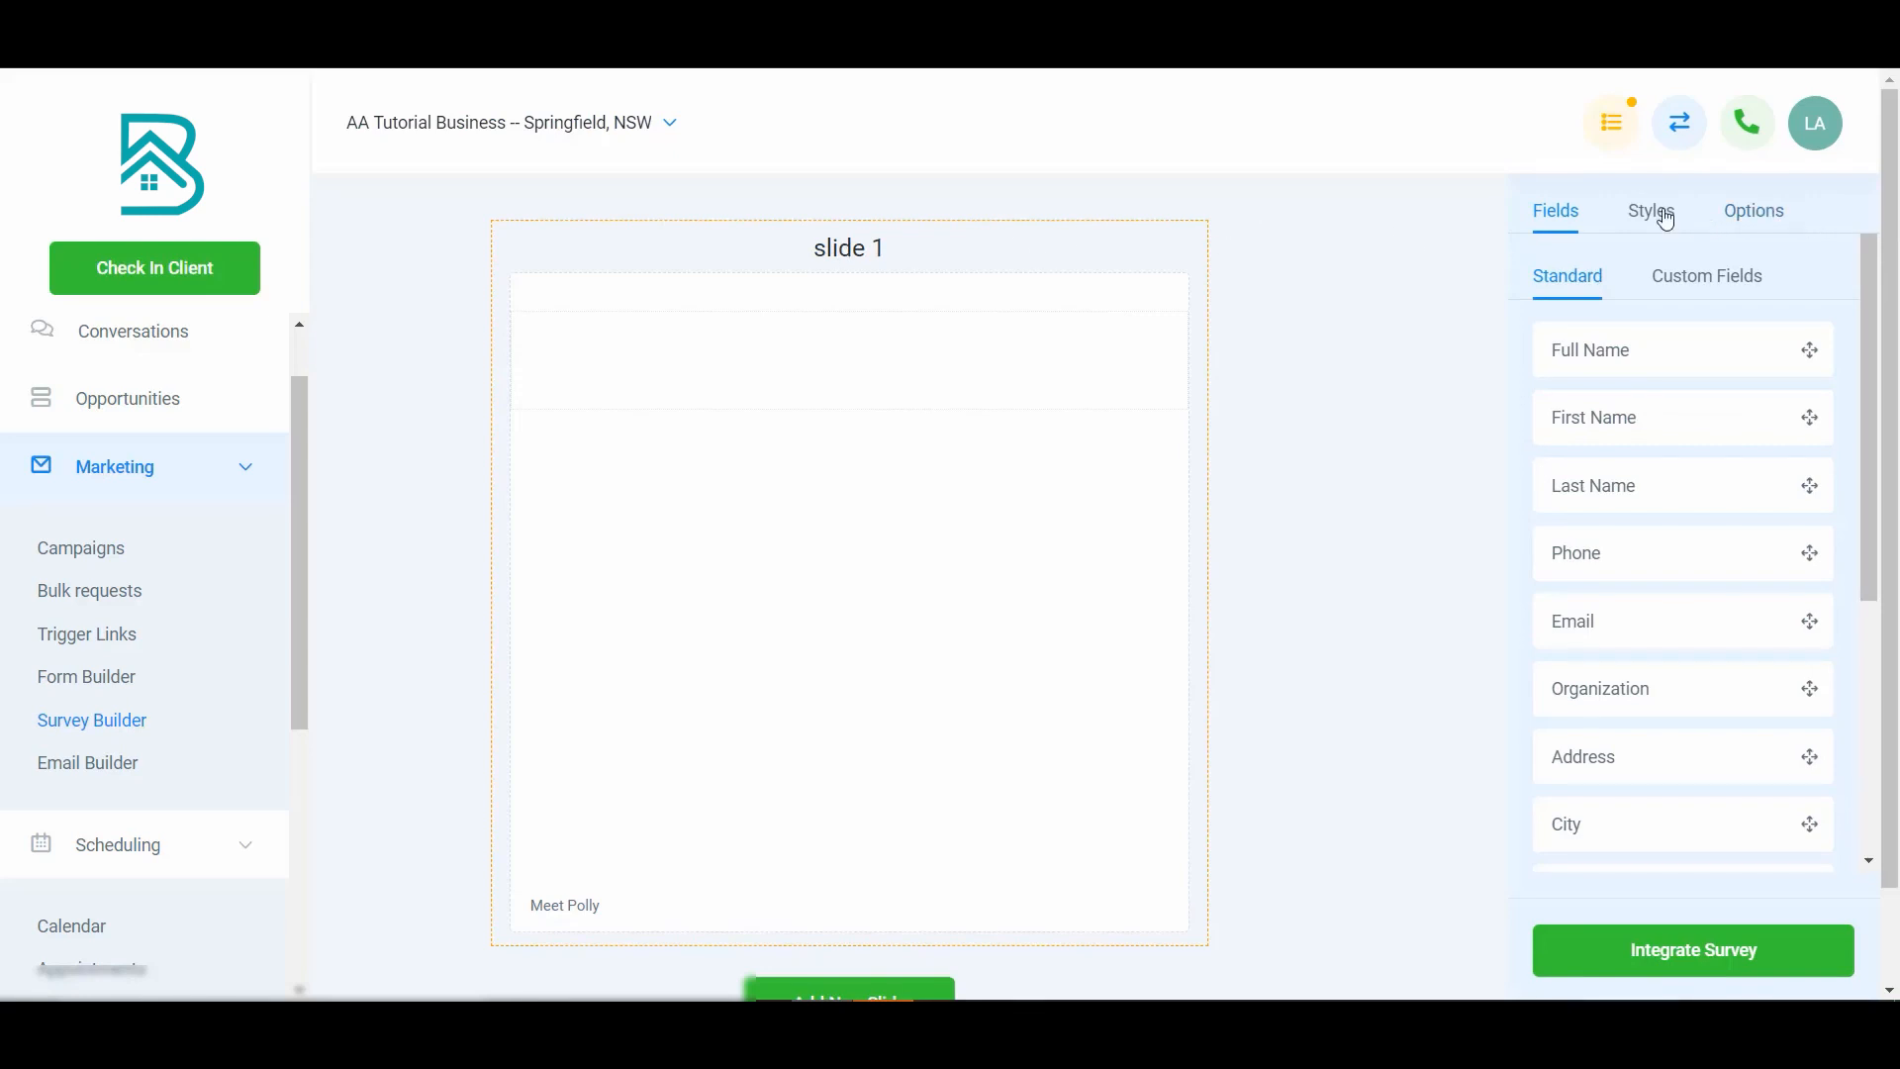
# - Name the new survey 'Tutorial Survey' in its options, then reopen it from the surveys list
pyautogui.click(1739, 212)
pyautogui.tripleClick(1653, 354)
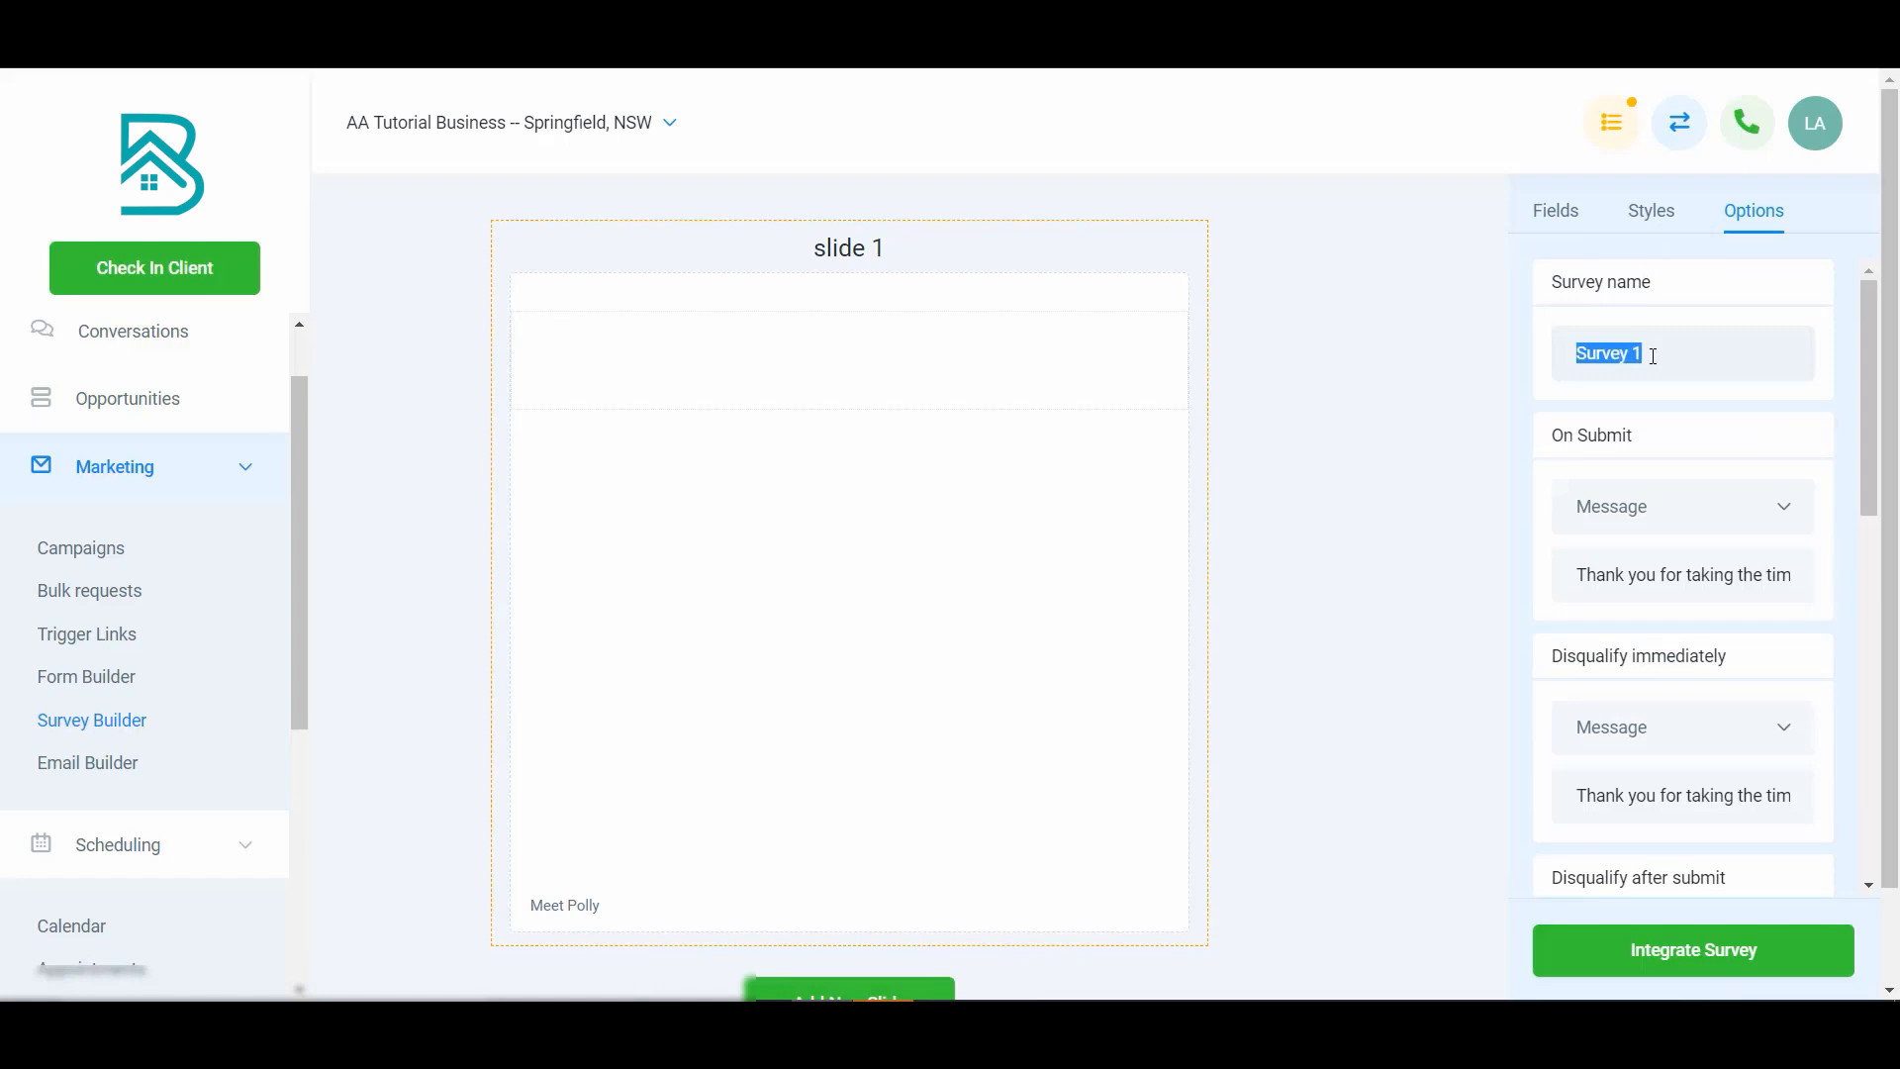
pyautogui.write('Tutorial Survey')
pyautogui.click(117, 729)
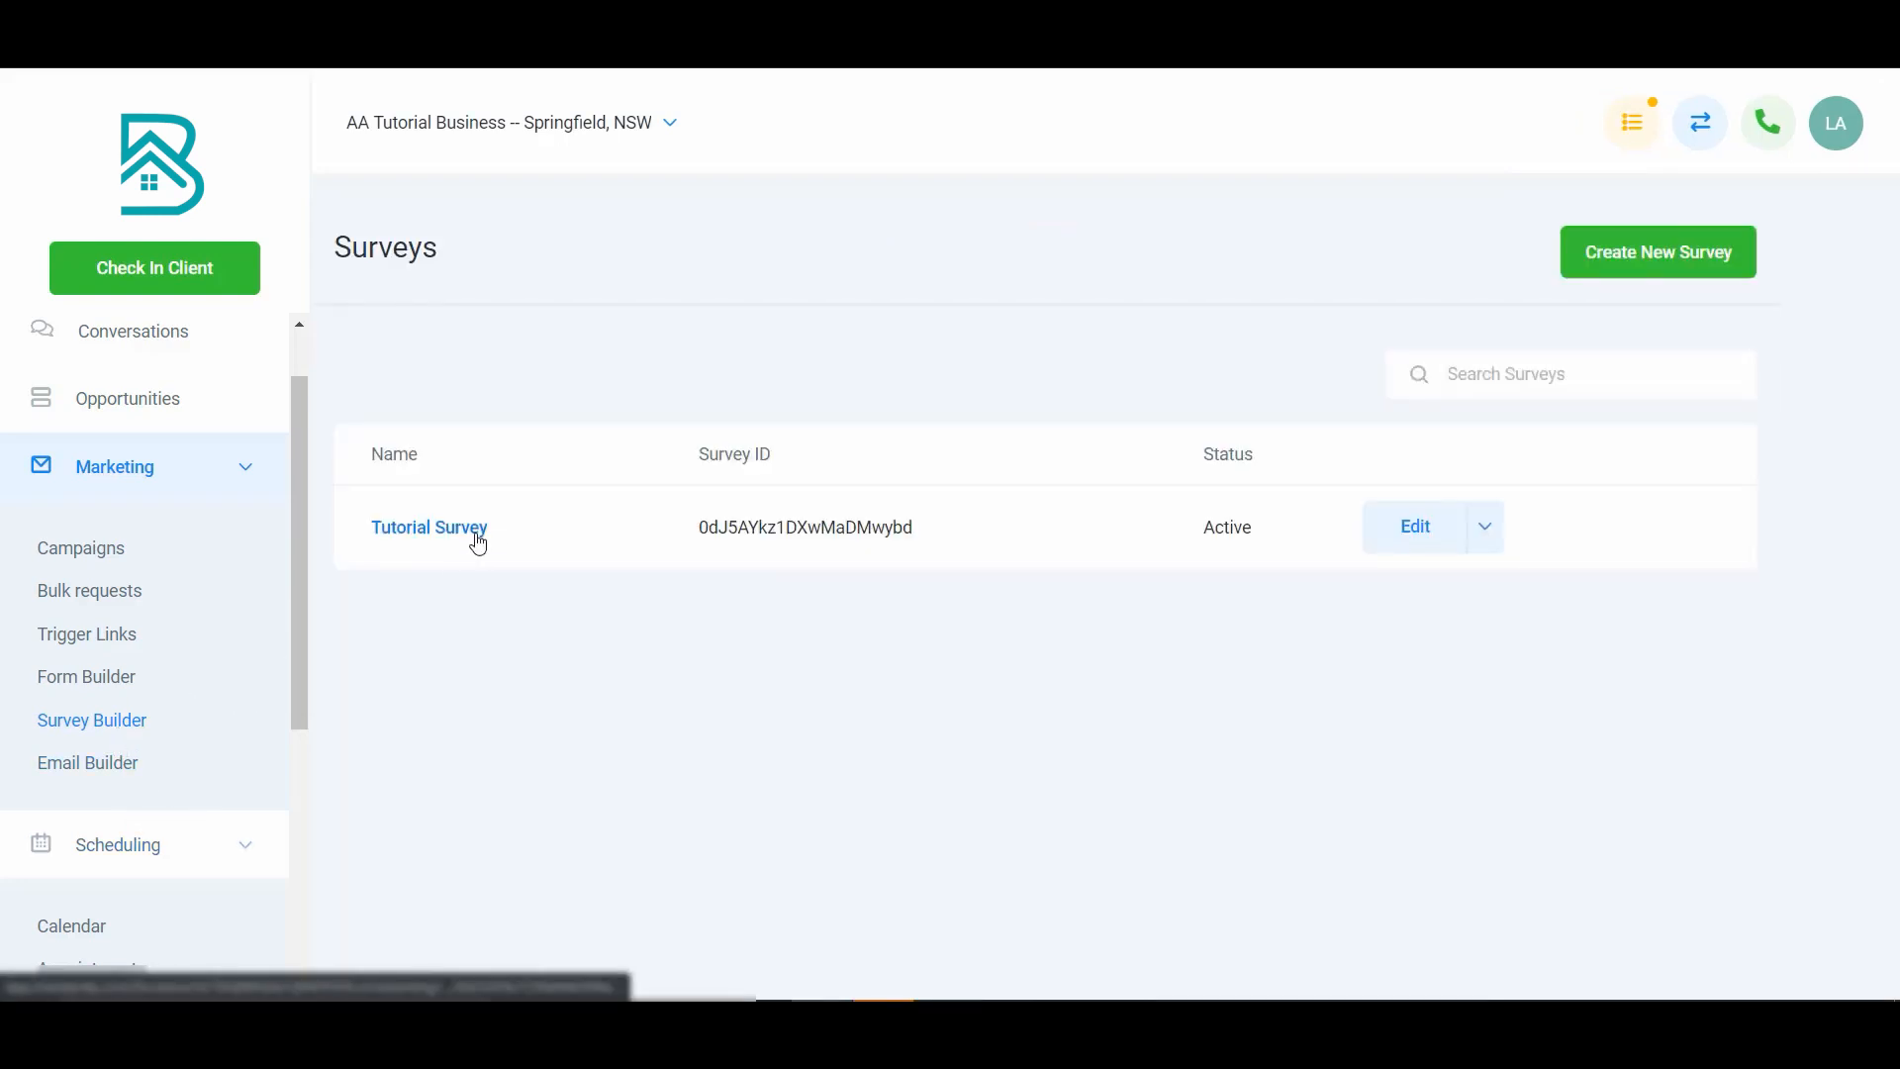
pyautogui.click(478, 543)
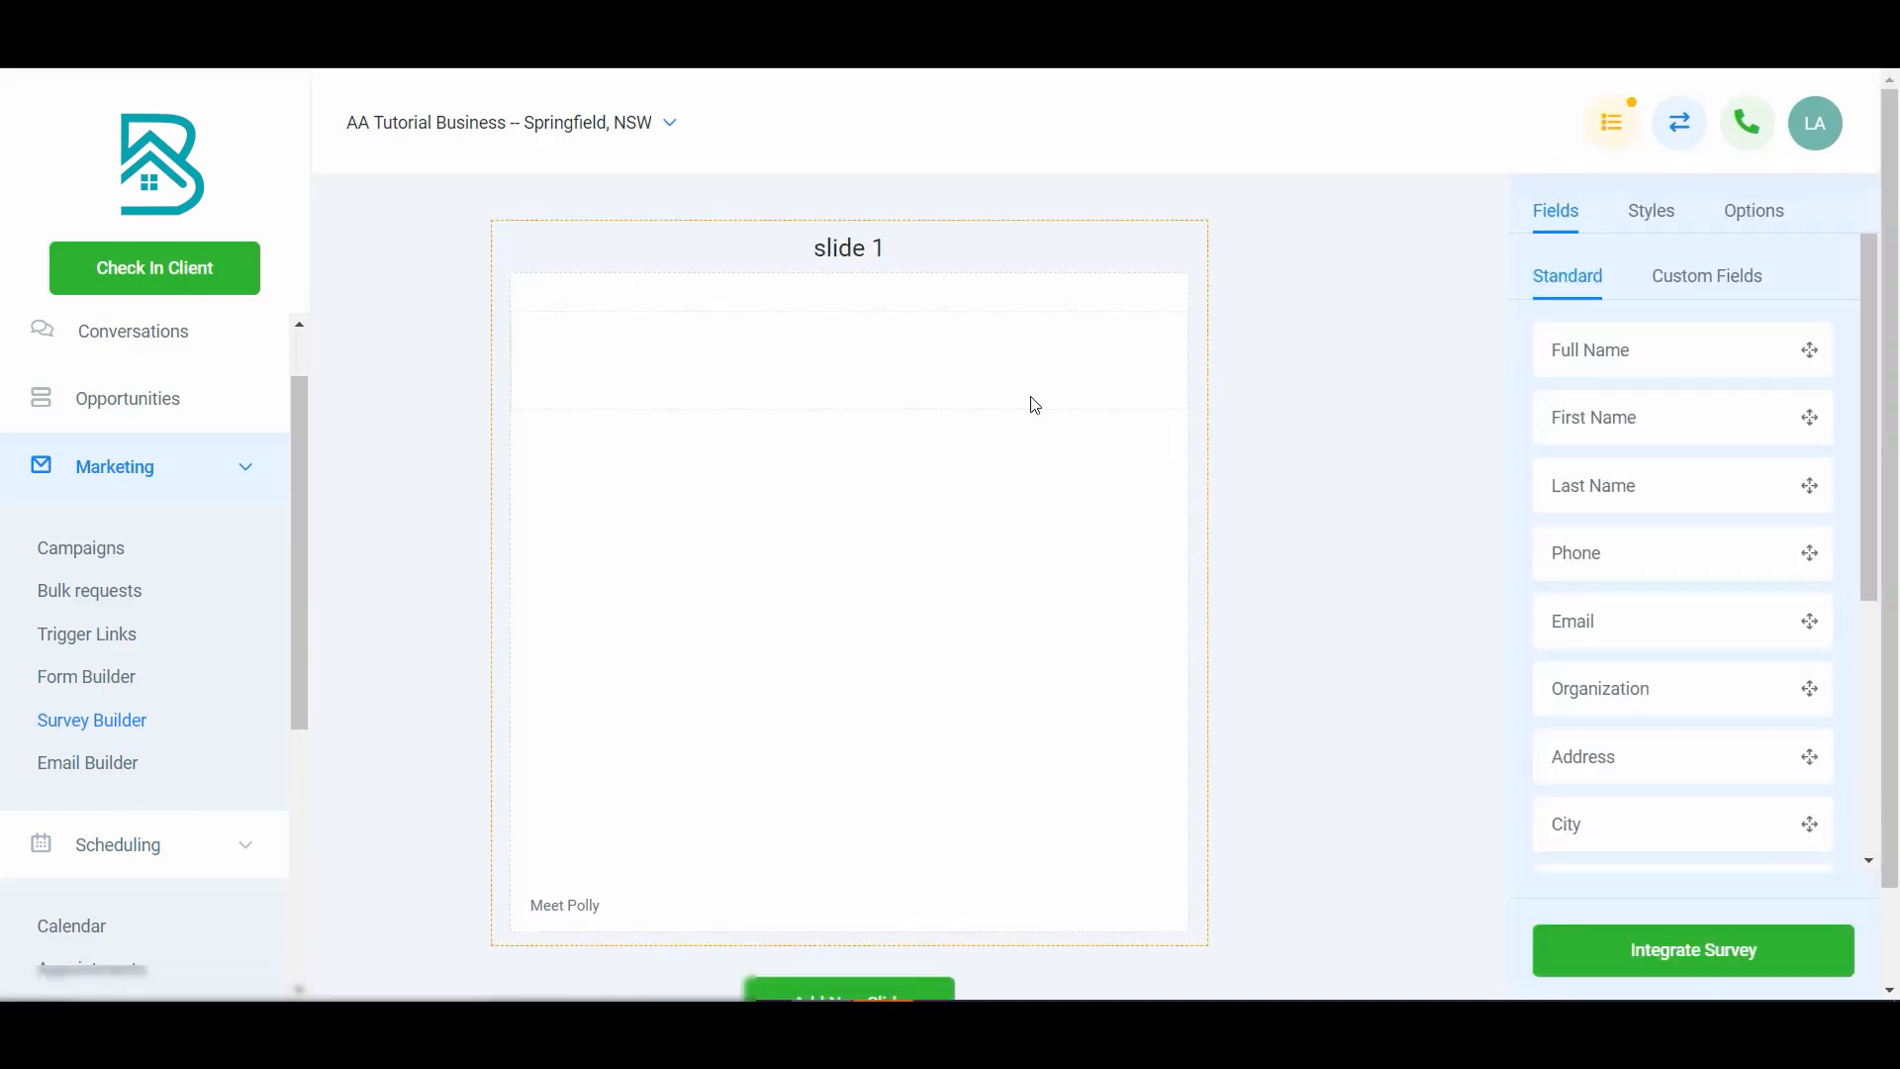
# - Turn off Agency Branding in the survey's style settings
pyautogui.click(1650, 220)
pyautogui.scroll(-5, 1642, 709)
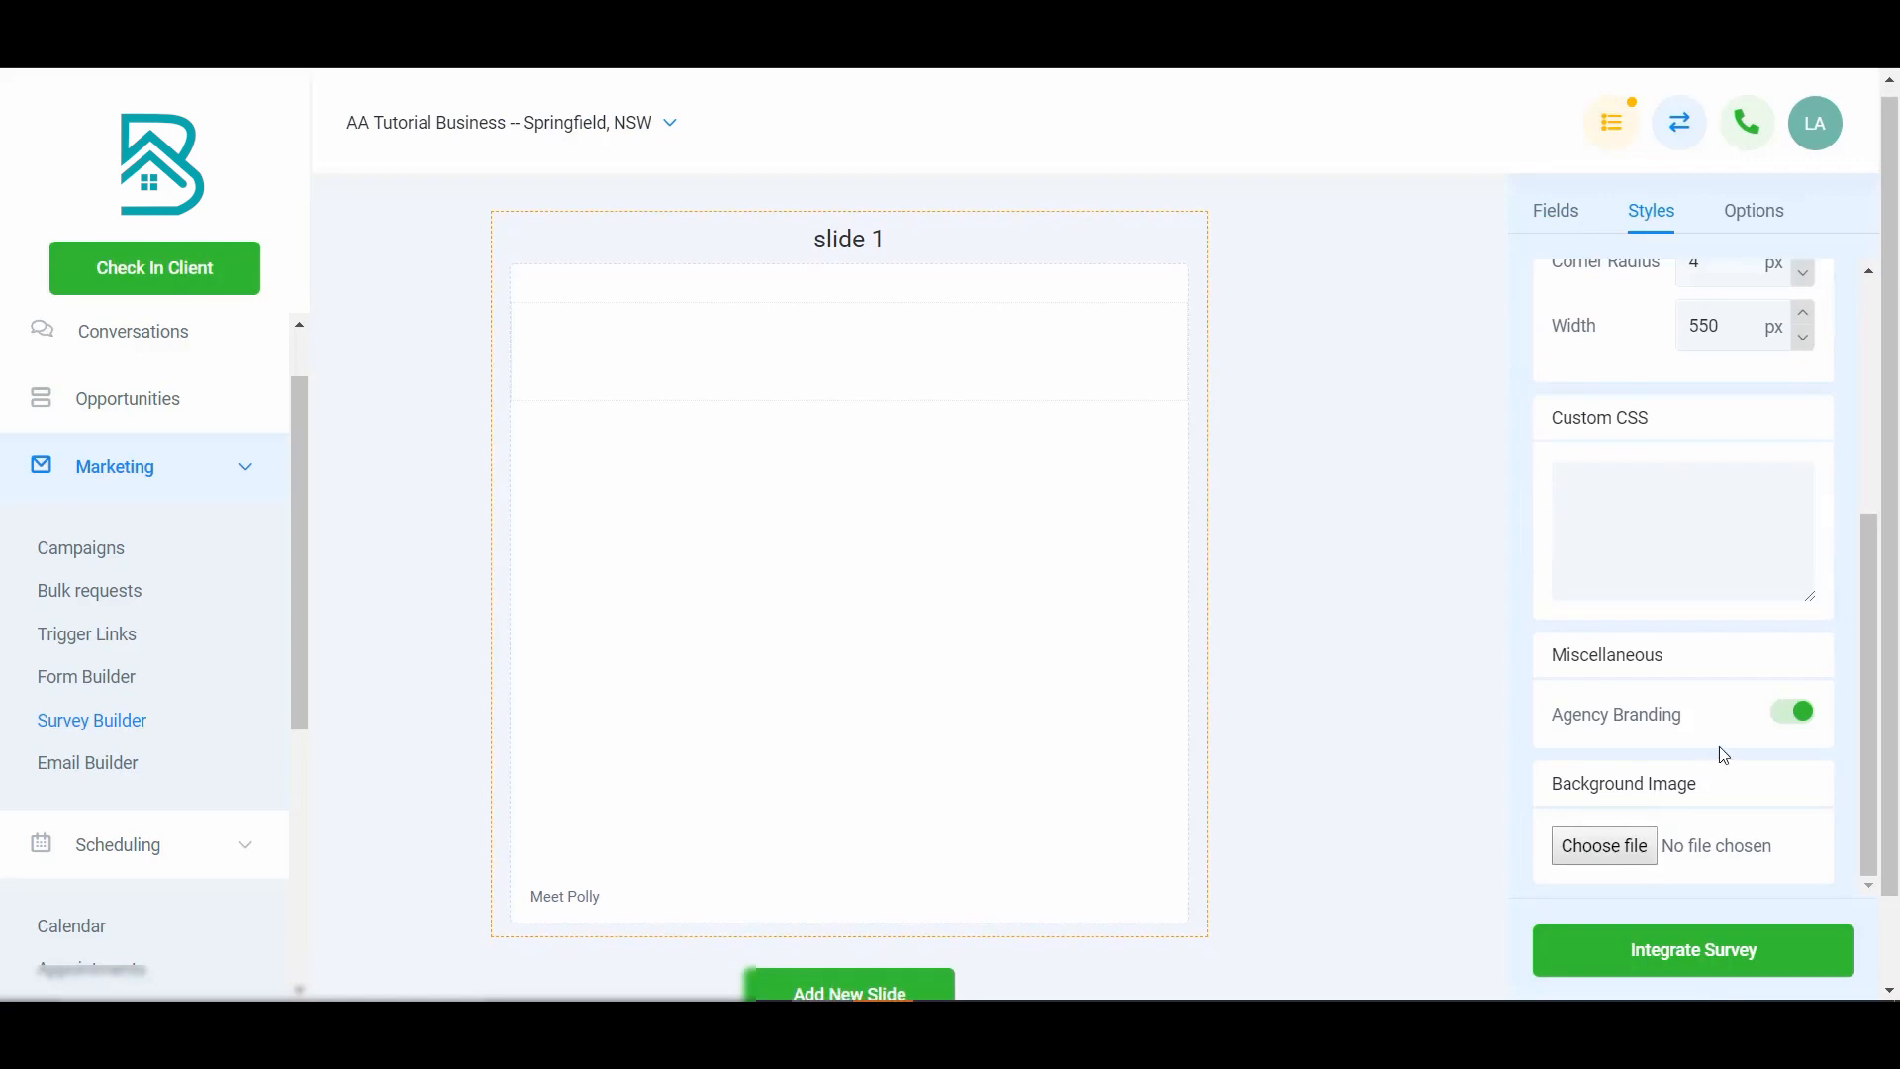
pyautogui.click(1786, 720)
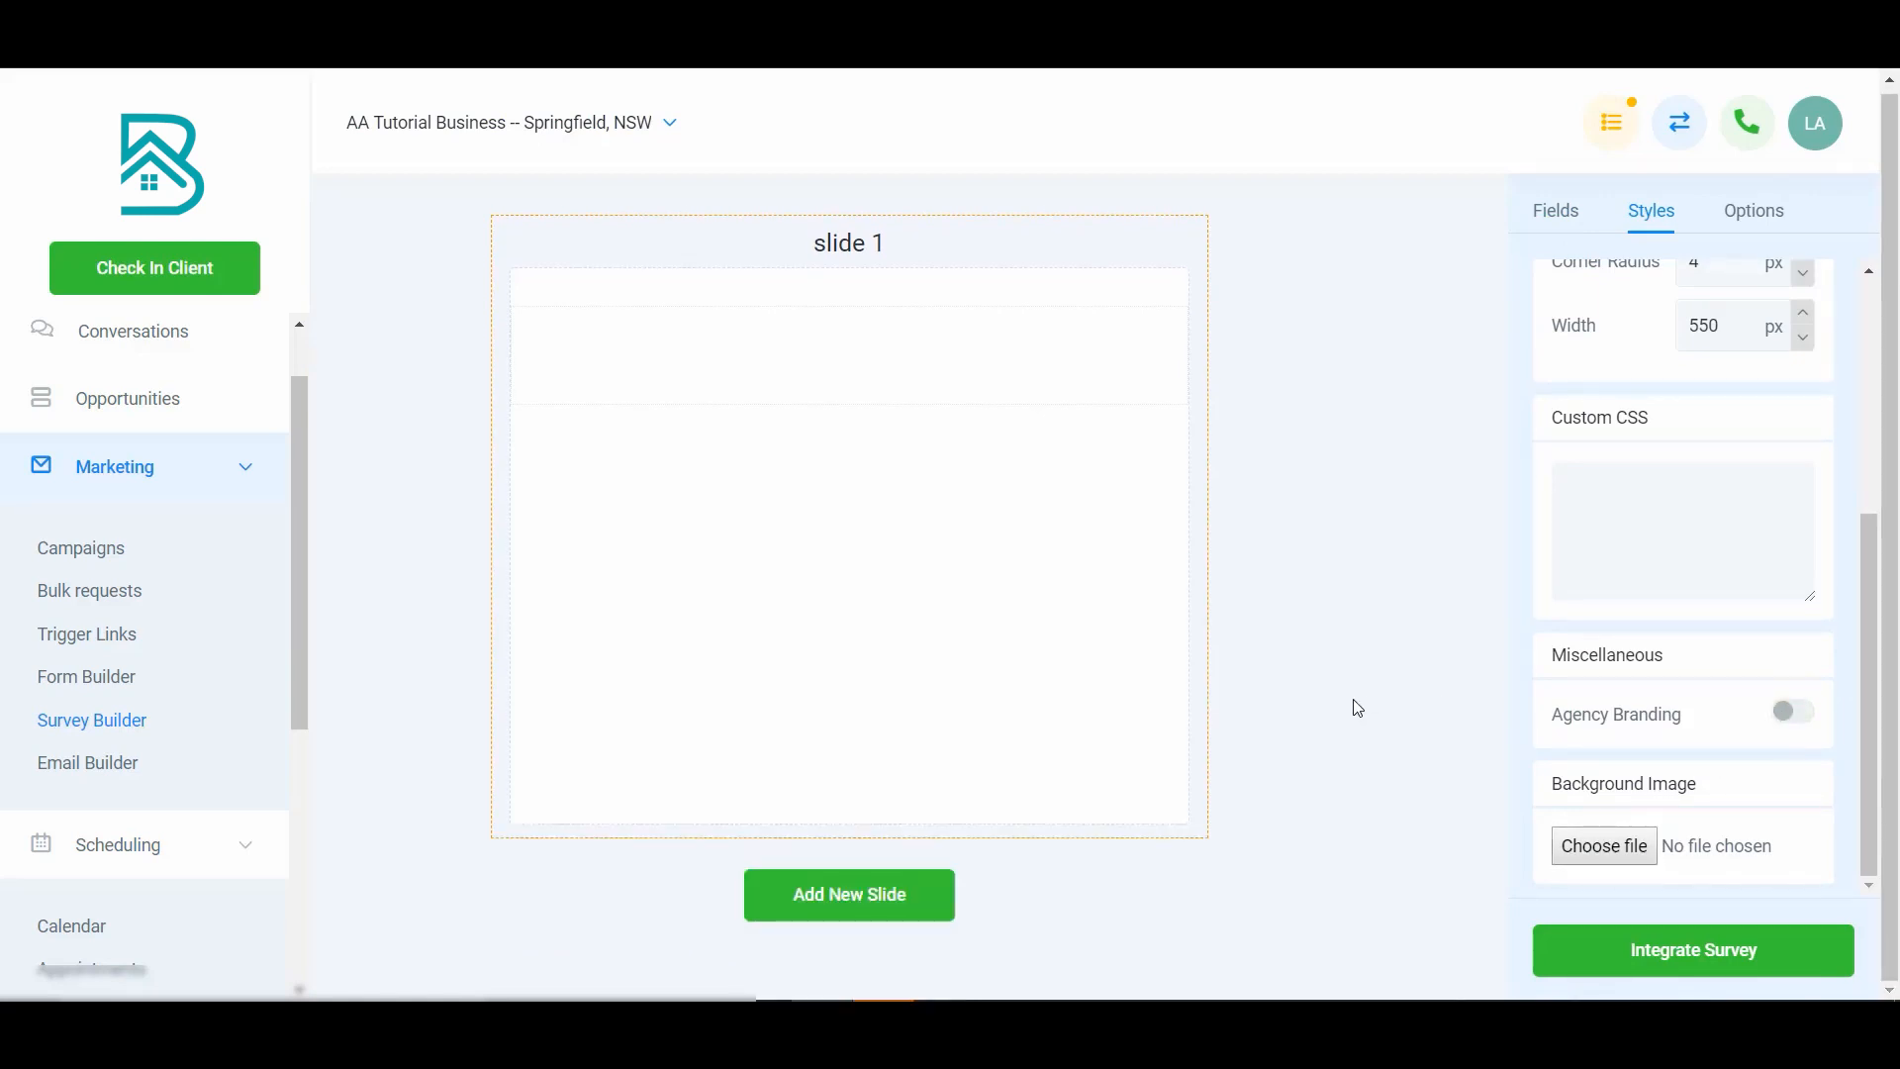
pyautogui.scroll(5, 1587, 623)
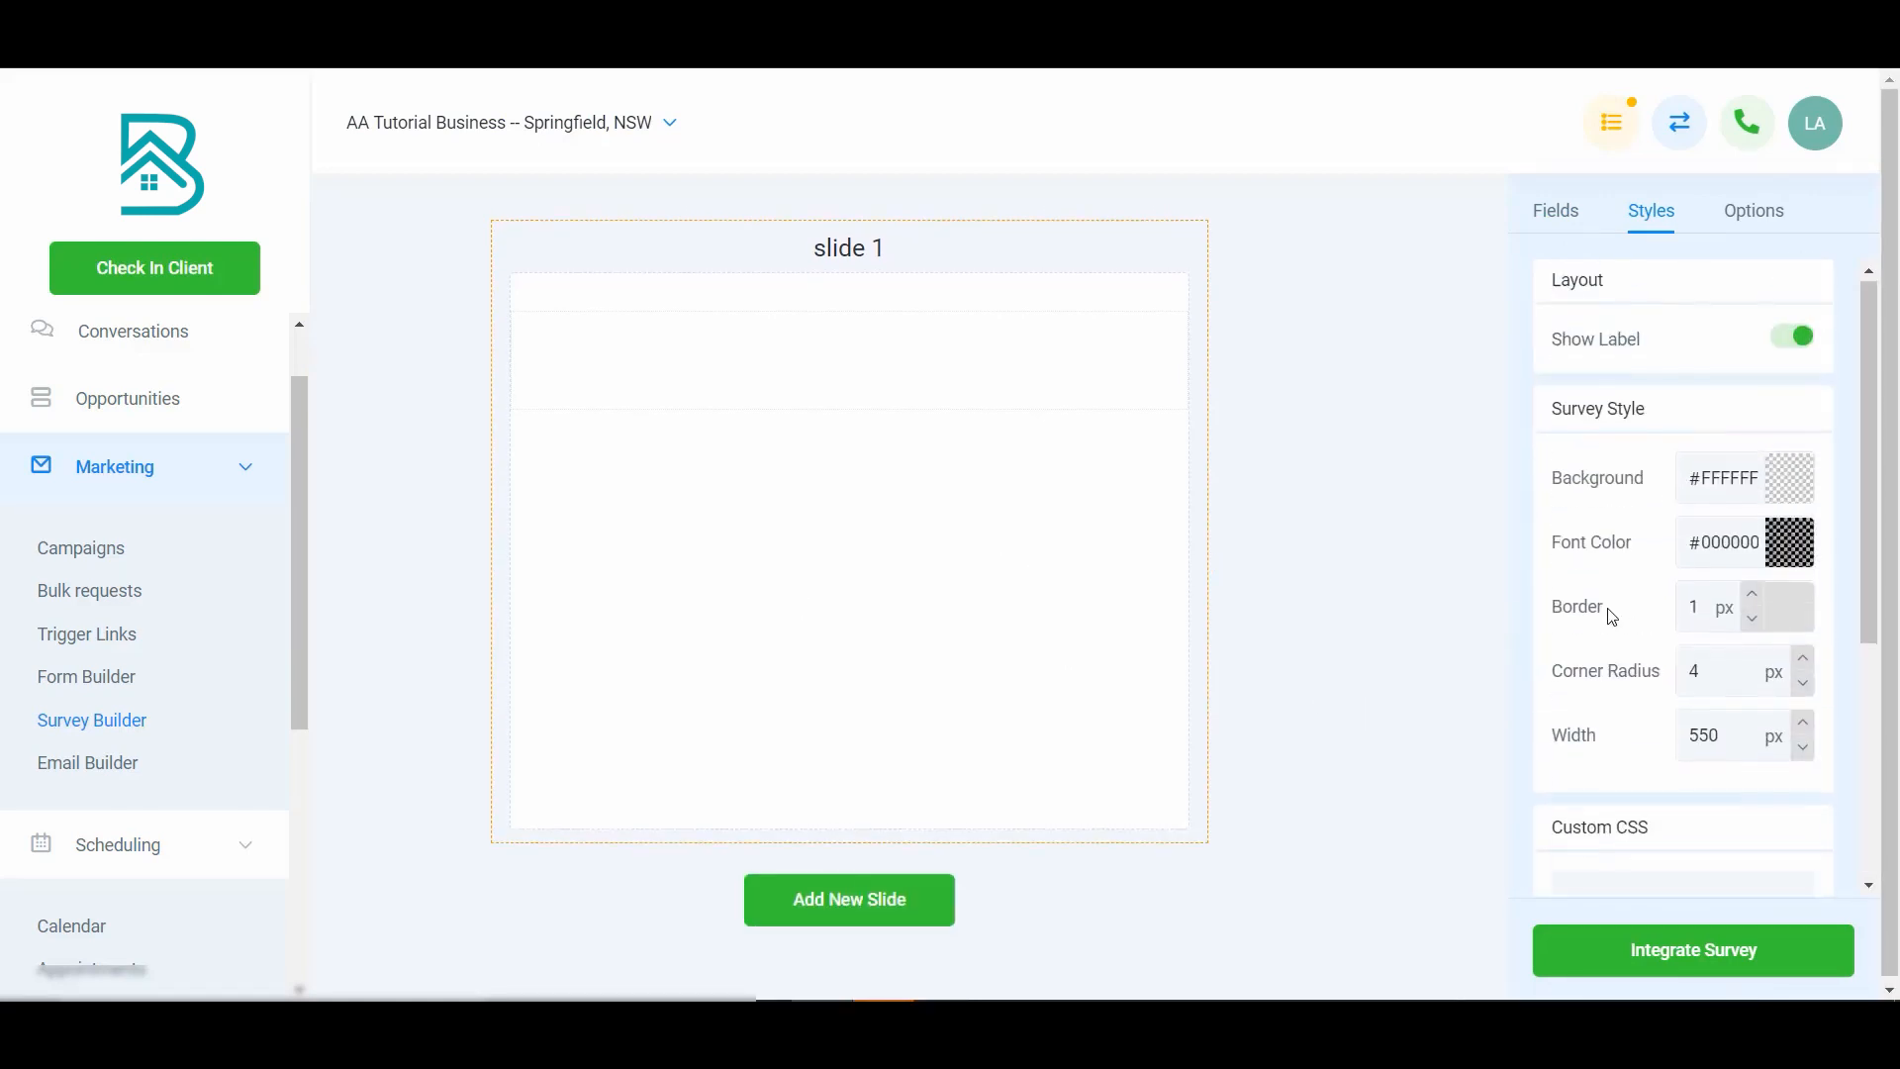
# - Start a new Text custom field and name it 'What is your #1 challenge?'
pyautogui.click(1561, 212)
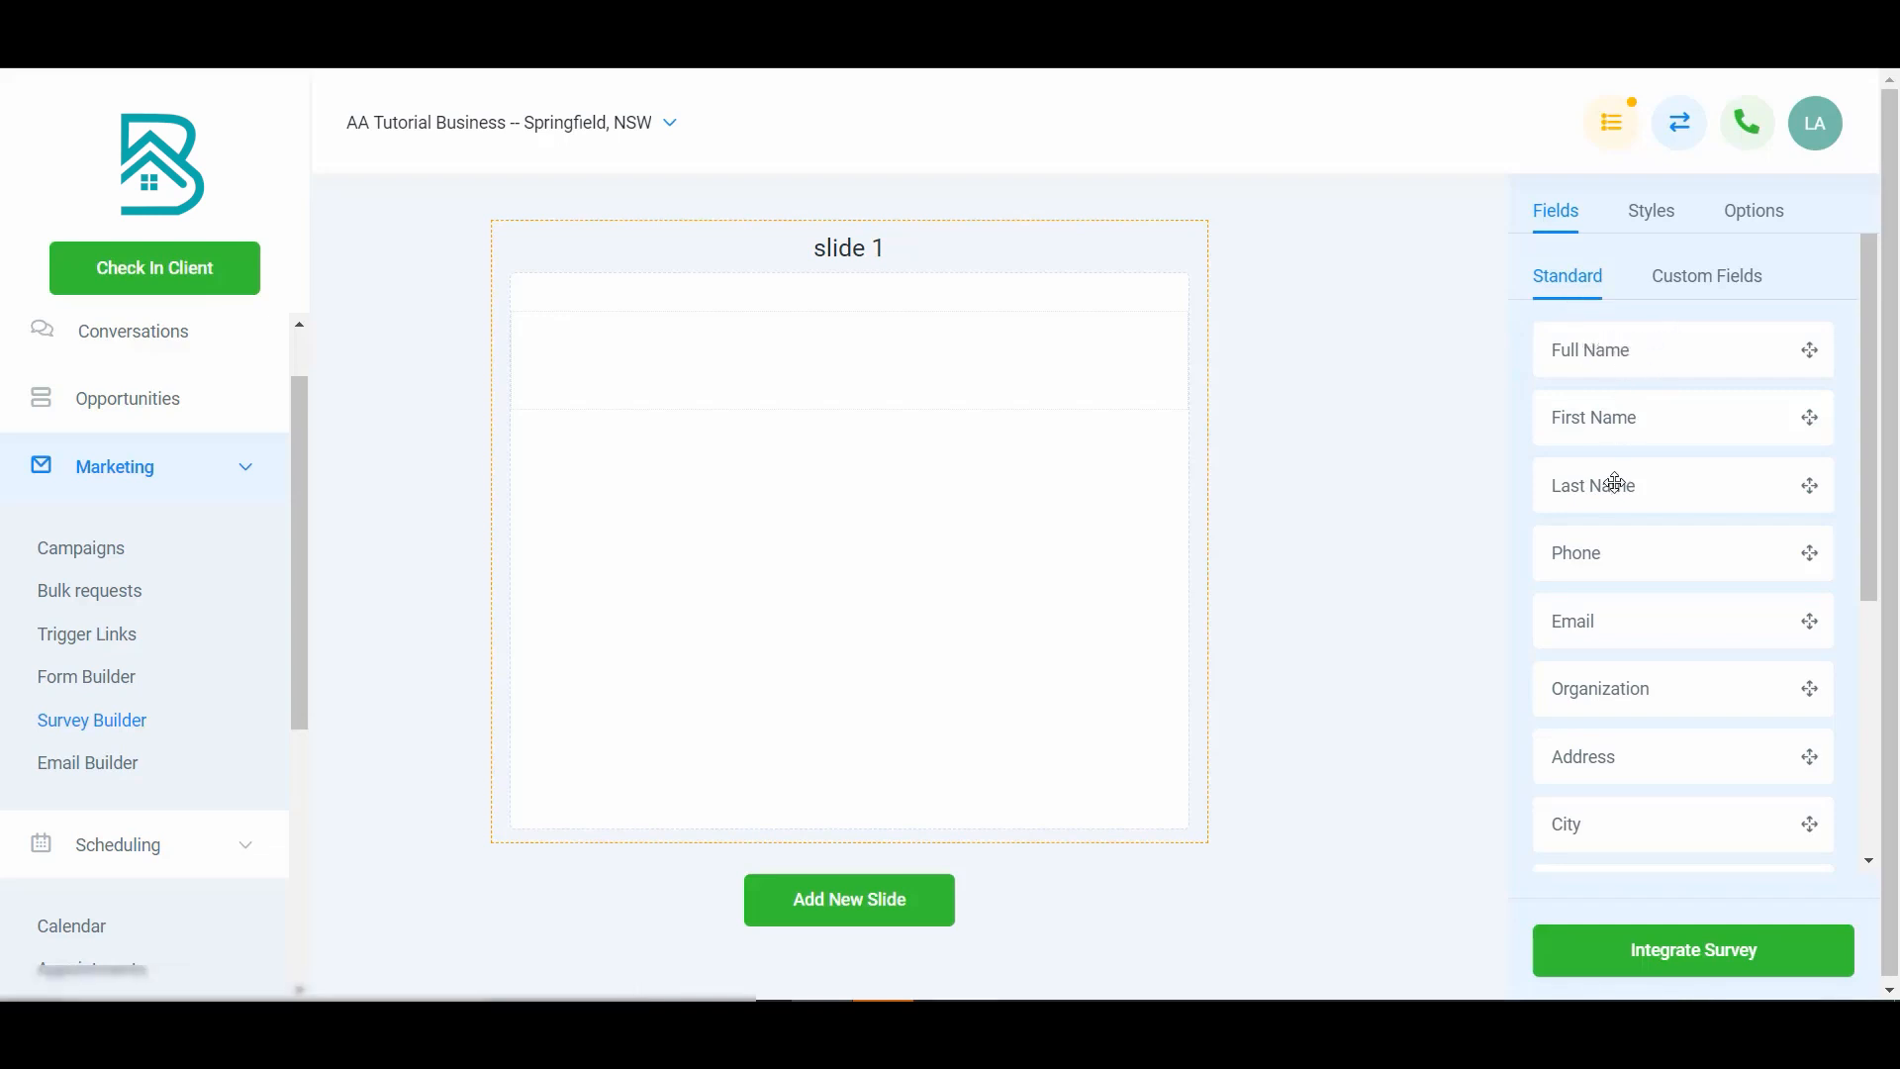
pyautogui.scroll(-5, 1615, 551)
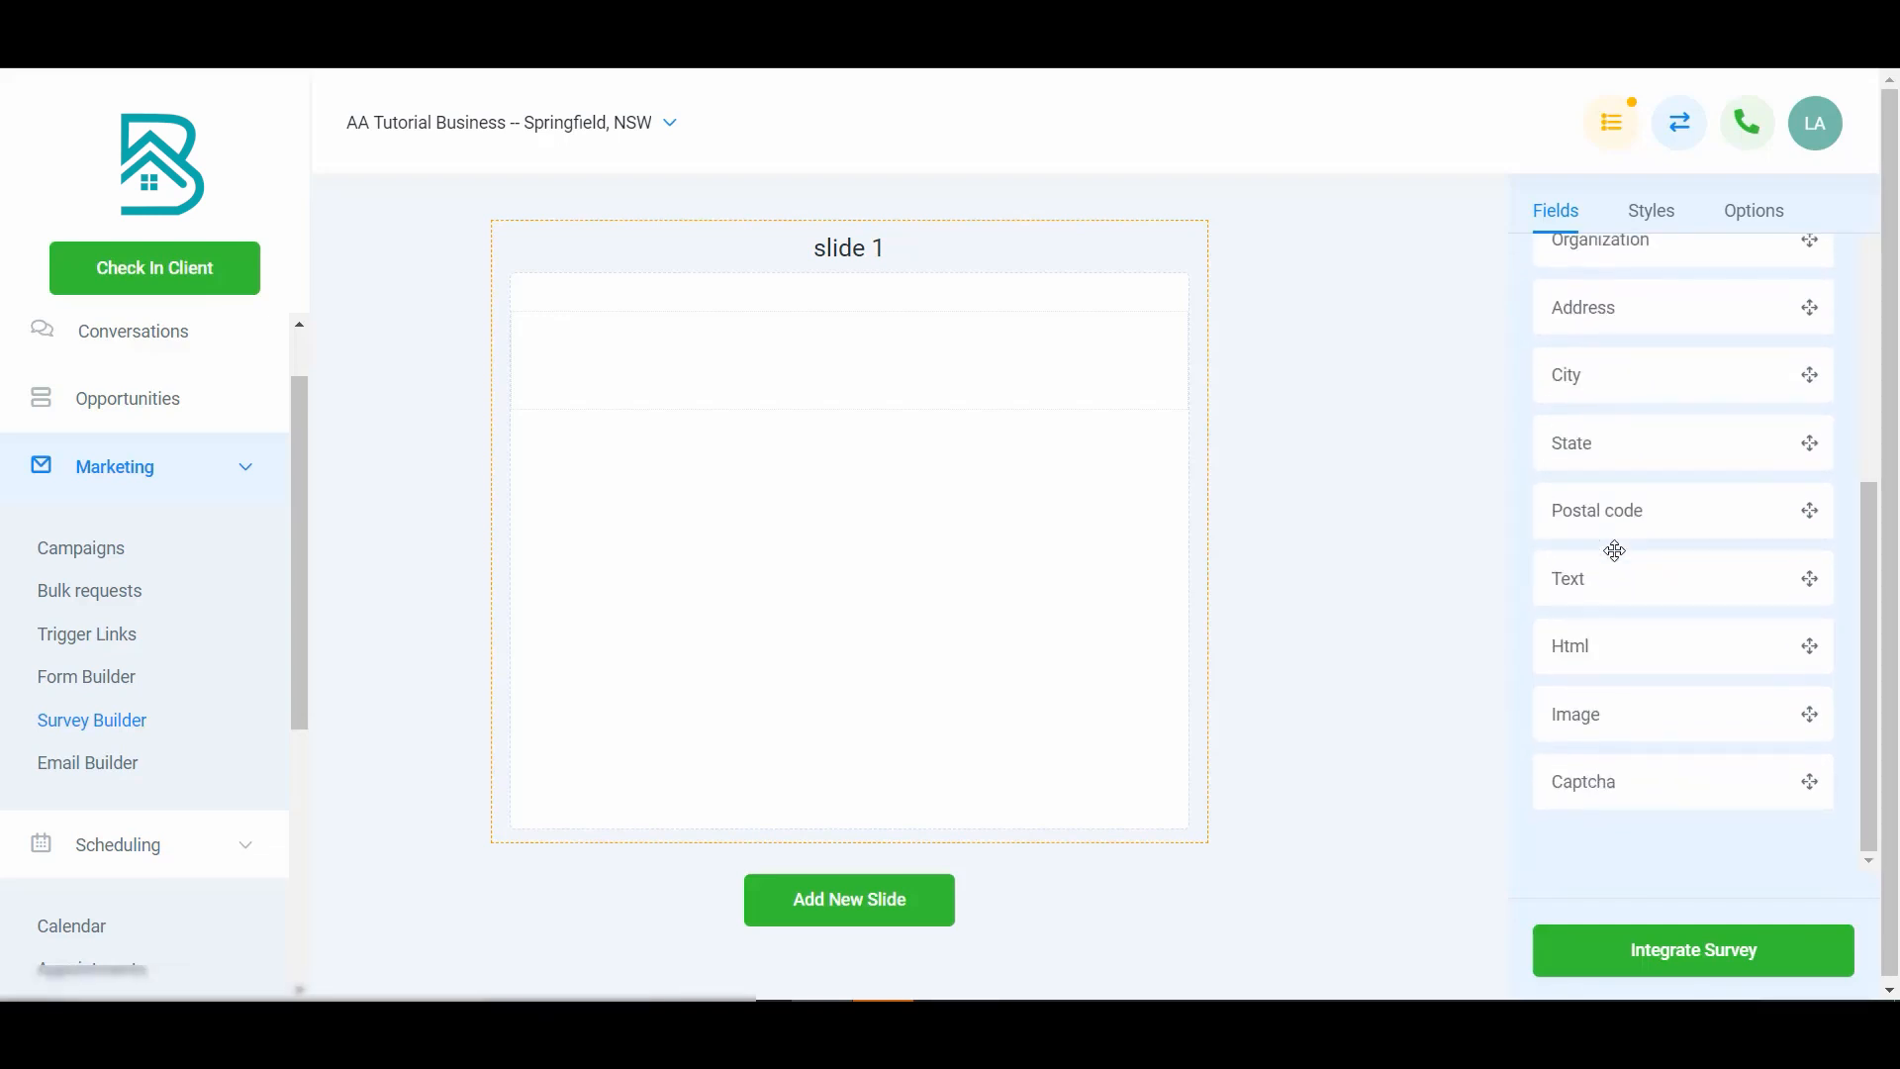
pyautogui.scroll(5, 1616, 550)
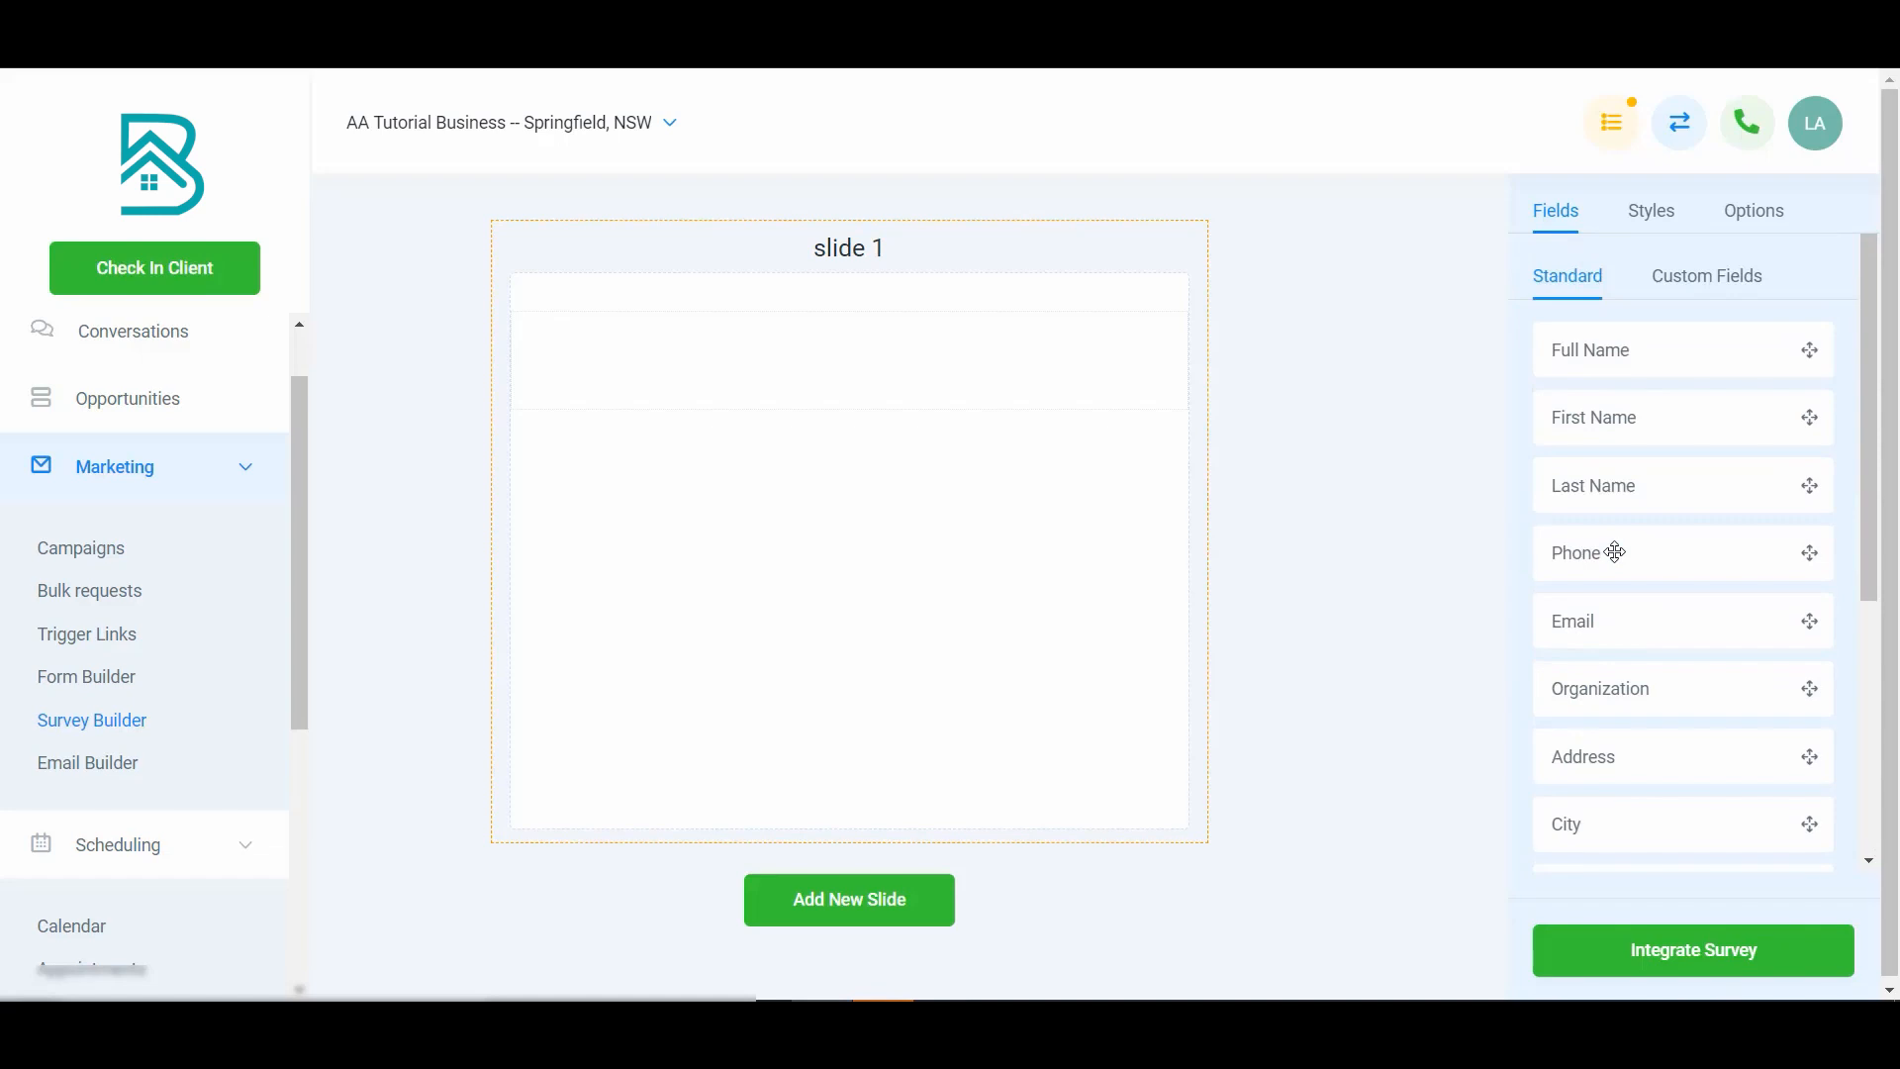
pyautogui.click(1688, 286)
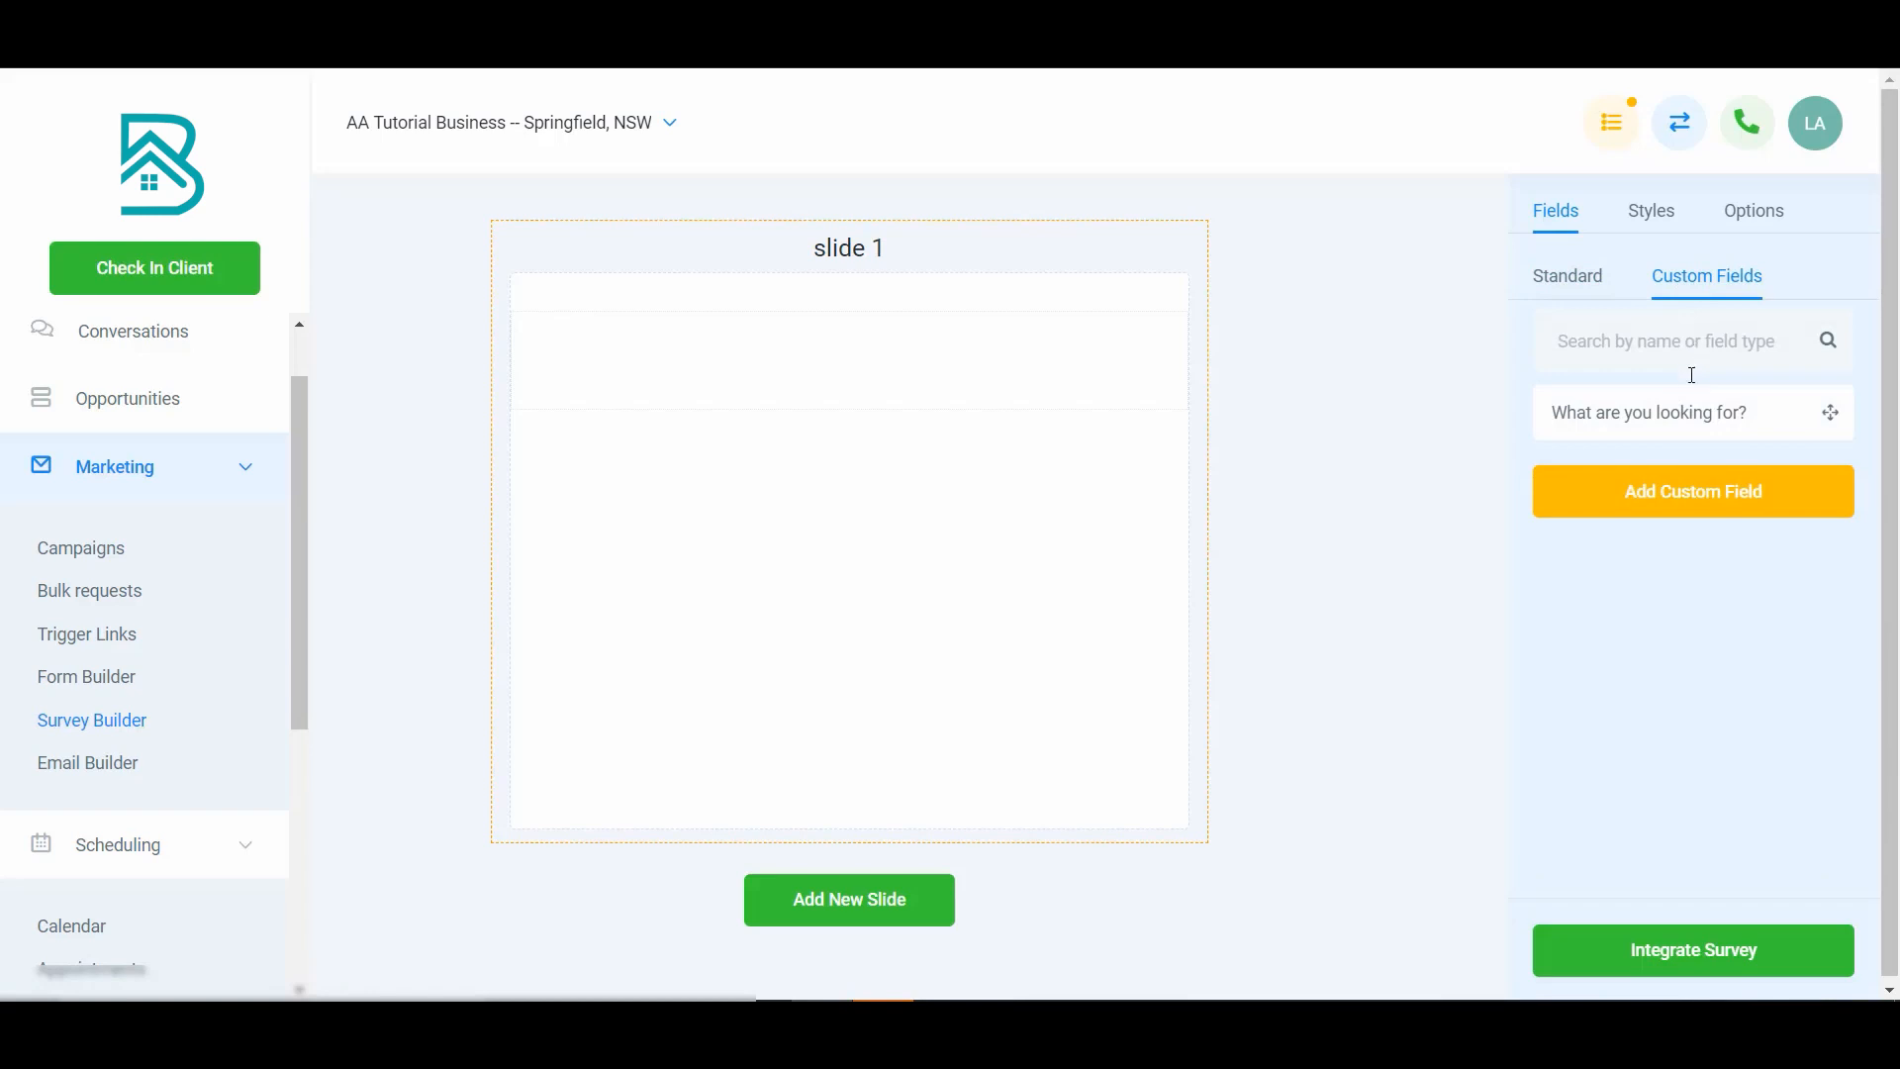
pyautogui.click(1702, 495)
pyautogui.click(718, 325)
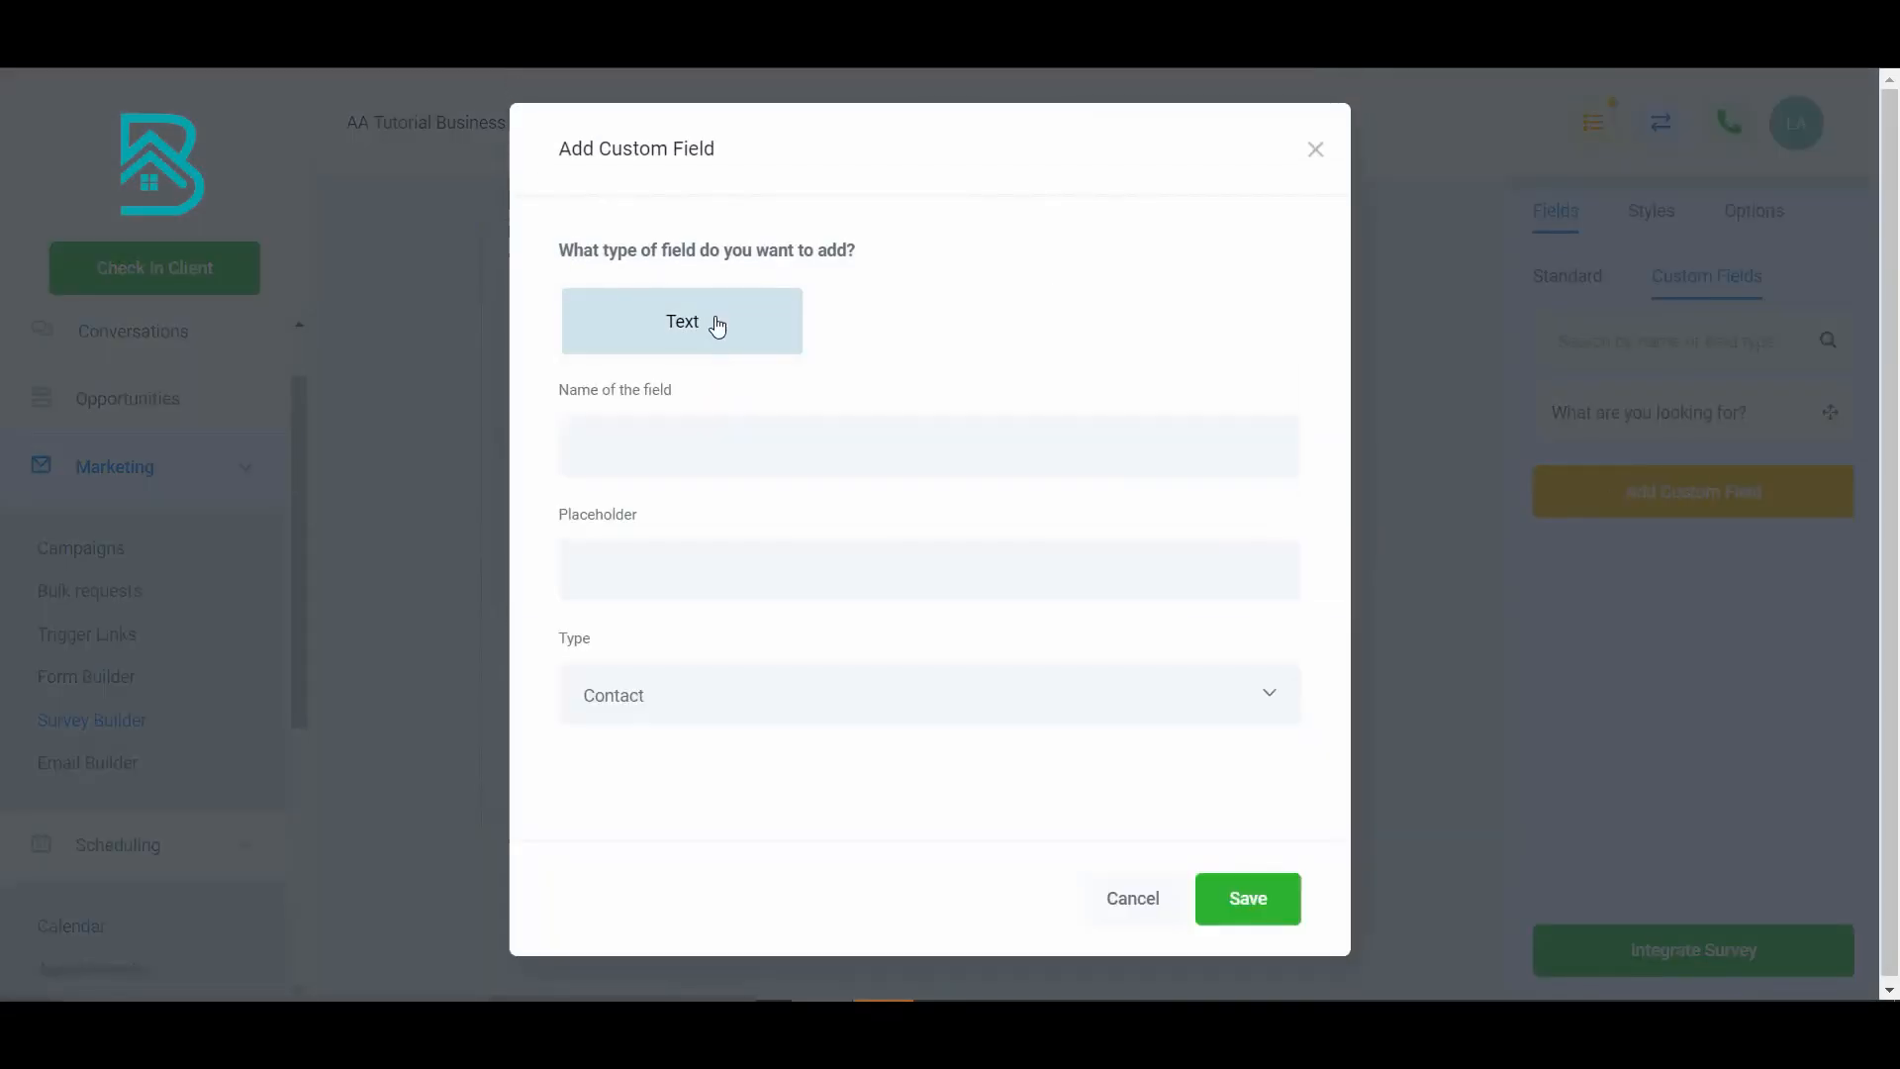
pyautogui.write('What is your #1 challenge?')
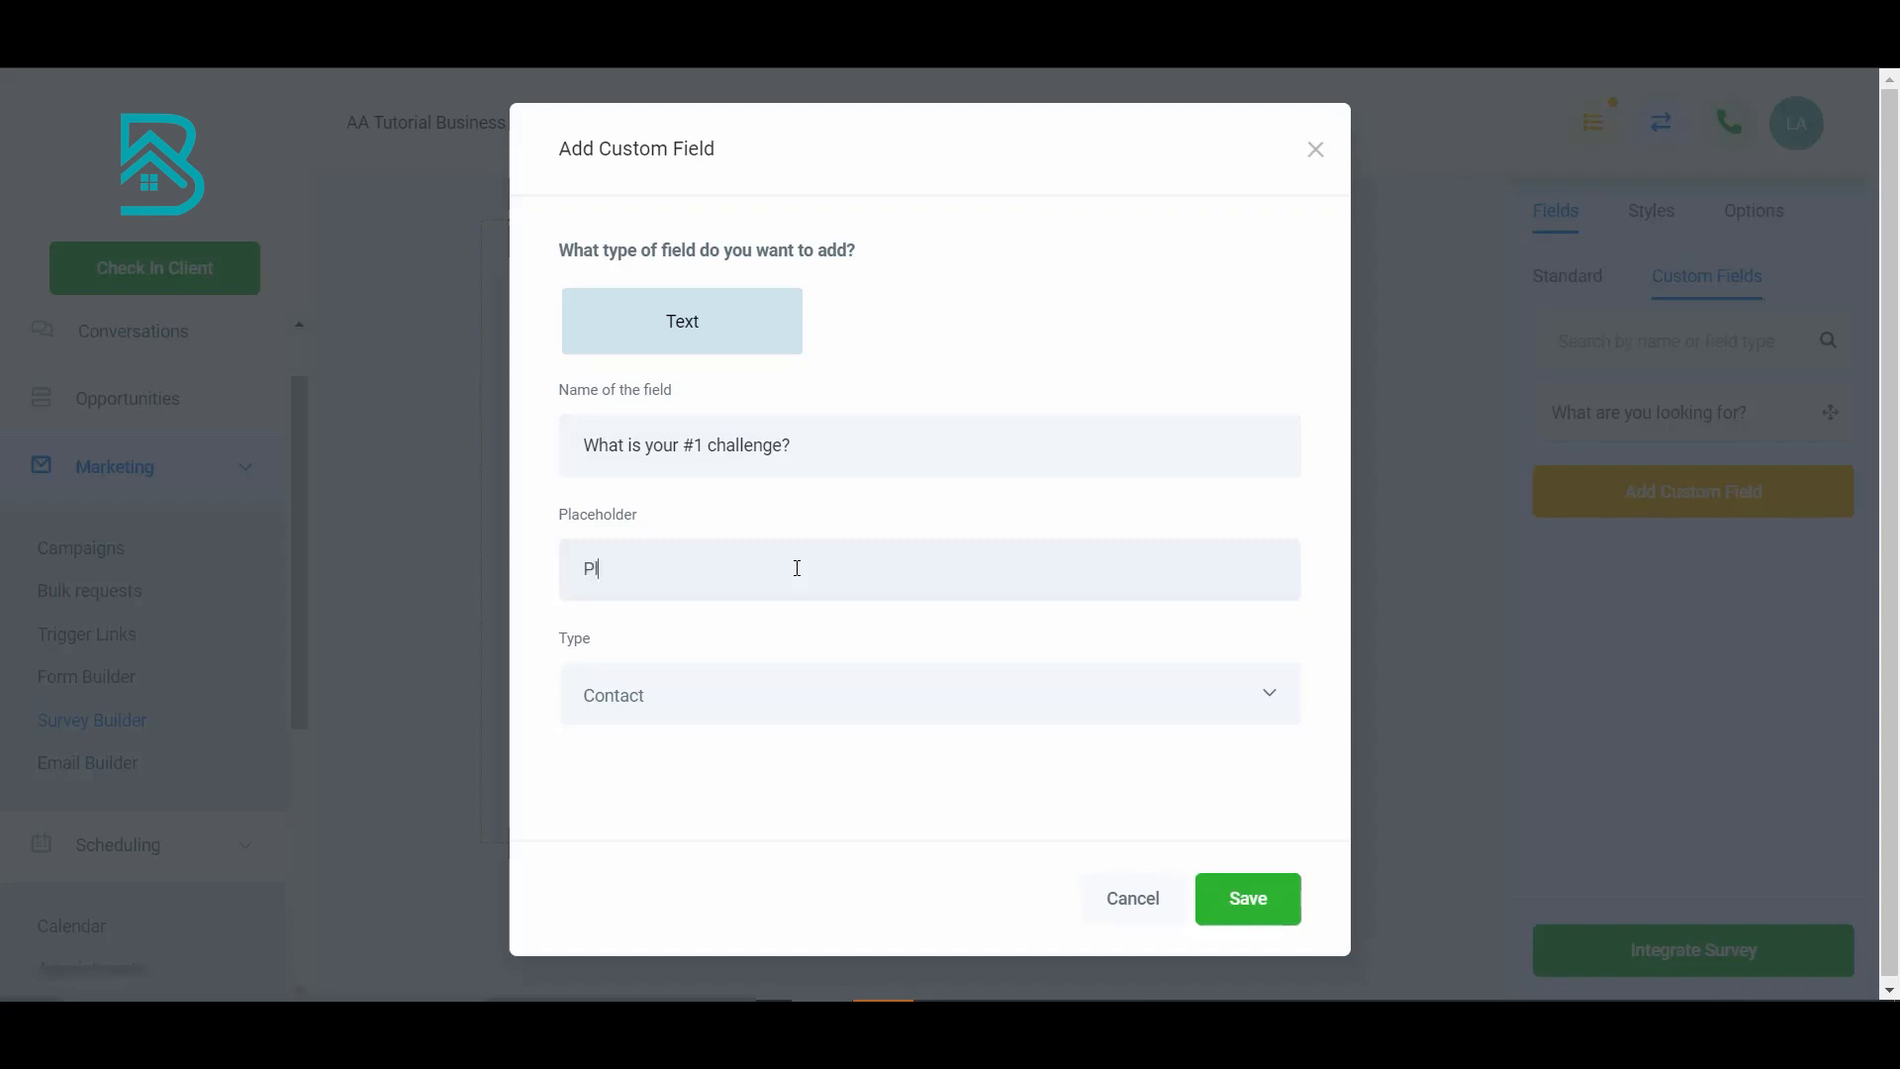
# - Give the field the placeholder 'Please type your answer here', save it, and place it on slide 1
pyautogui.click(796, 569)
pyautogui.write('Please type your answer here')
pyautogui.click(1243, 899)
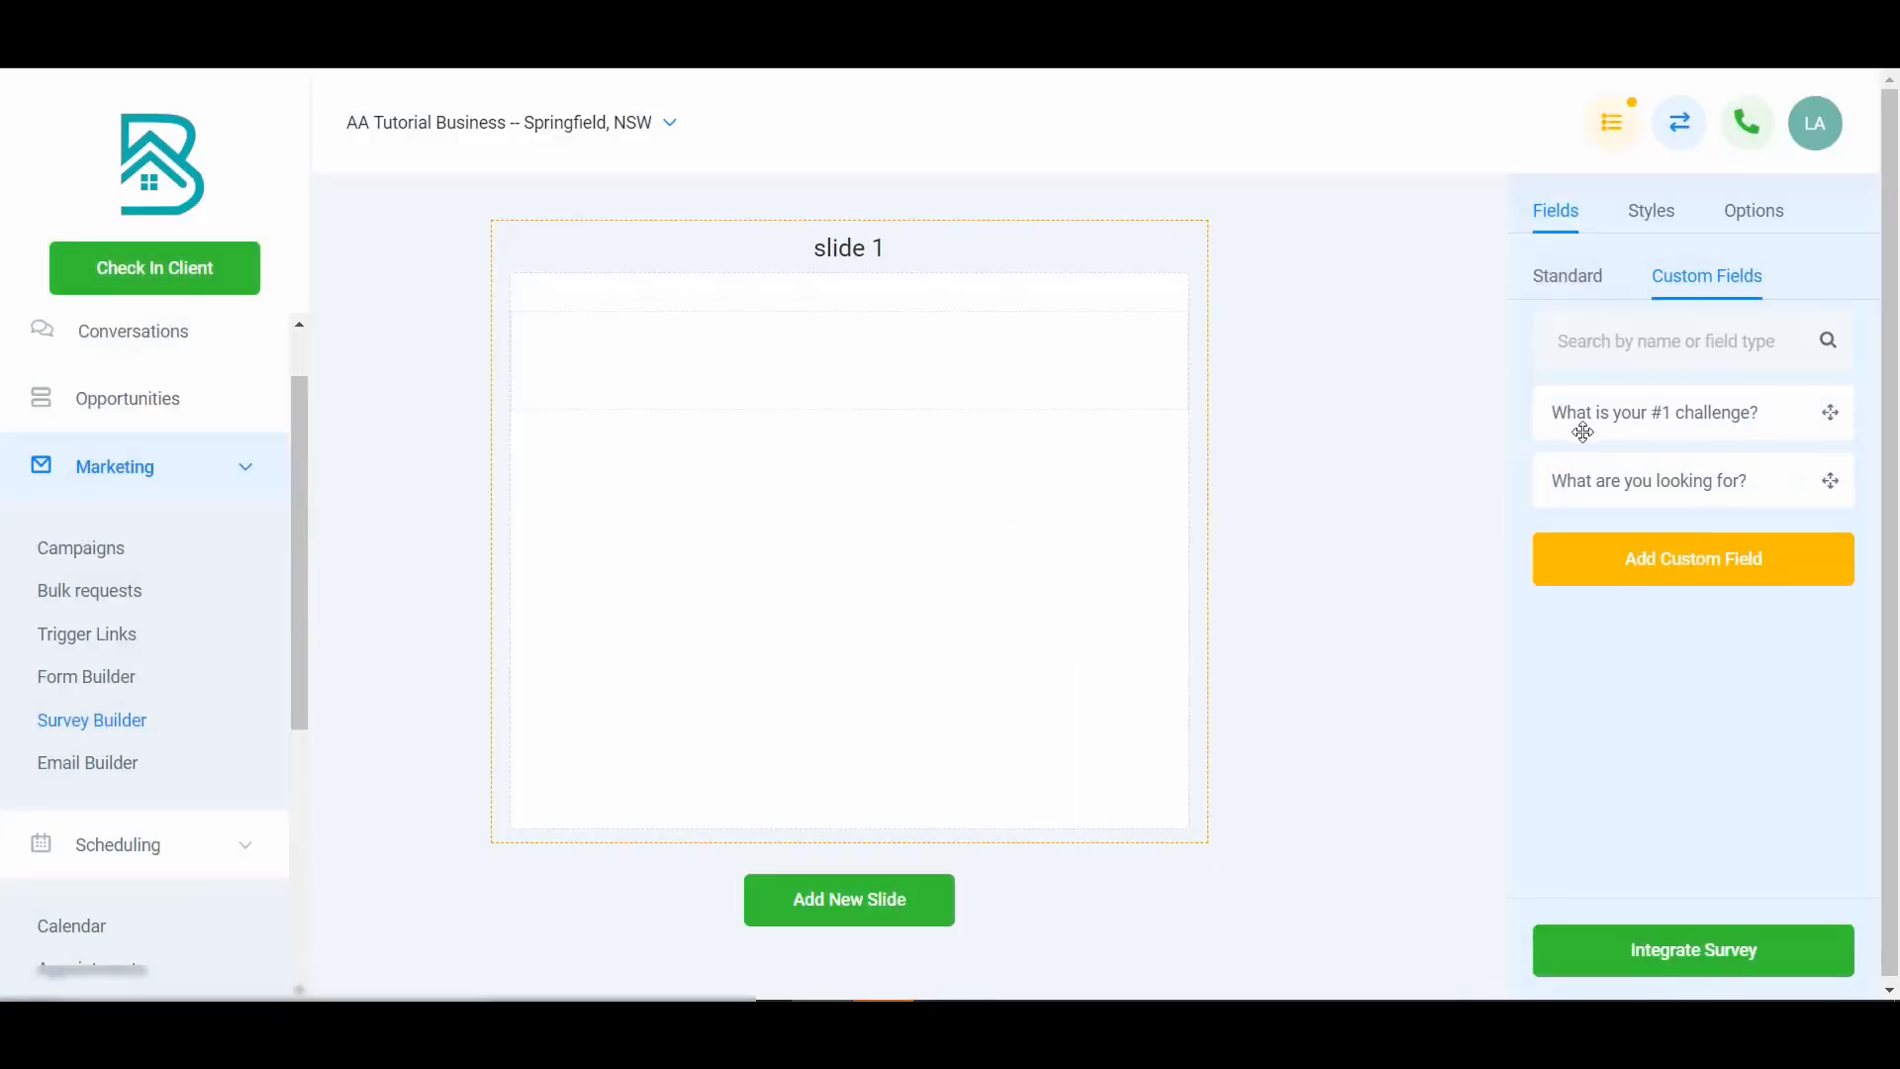
pyautogui.moveTo(1670, 413); pyautogui.dragTo(875, 386)
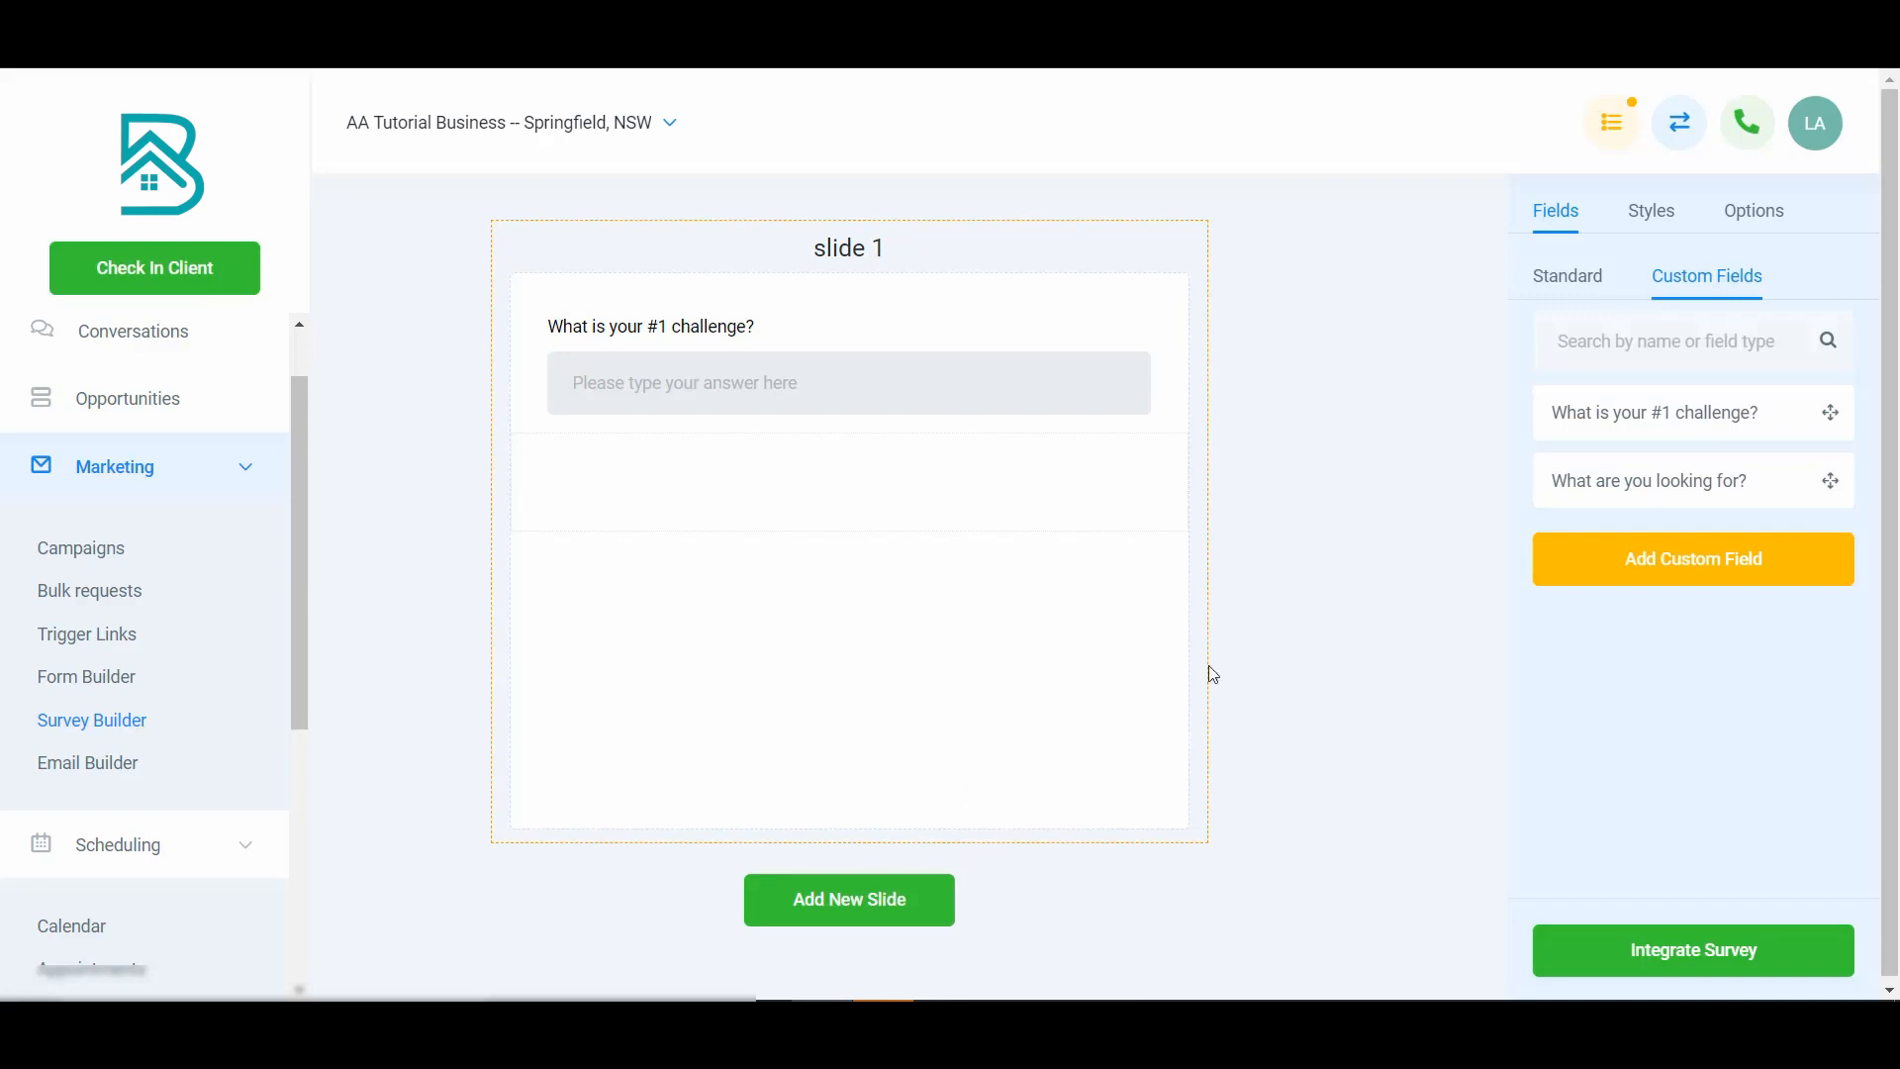
pyautogui.moveTo(1610, 482); pyautogui.dragTo(955, 478)
pyautogui.click(1002, 510)
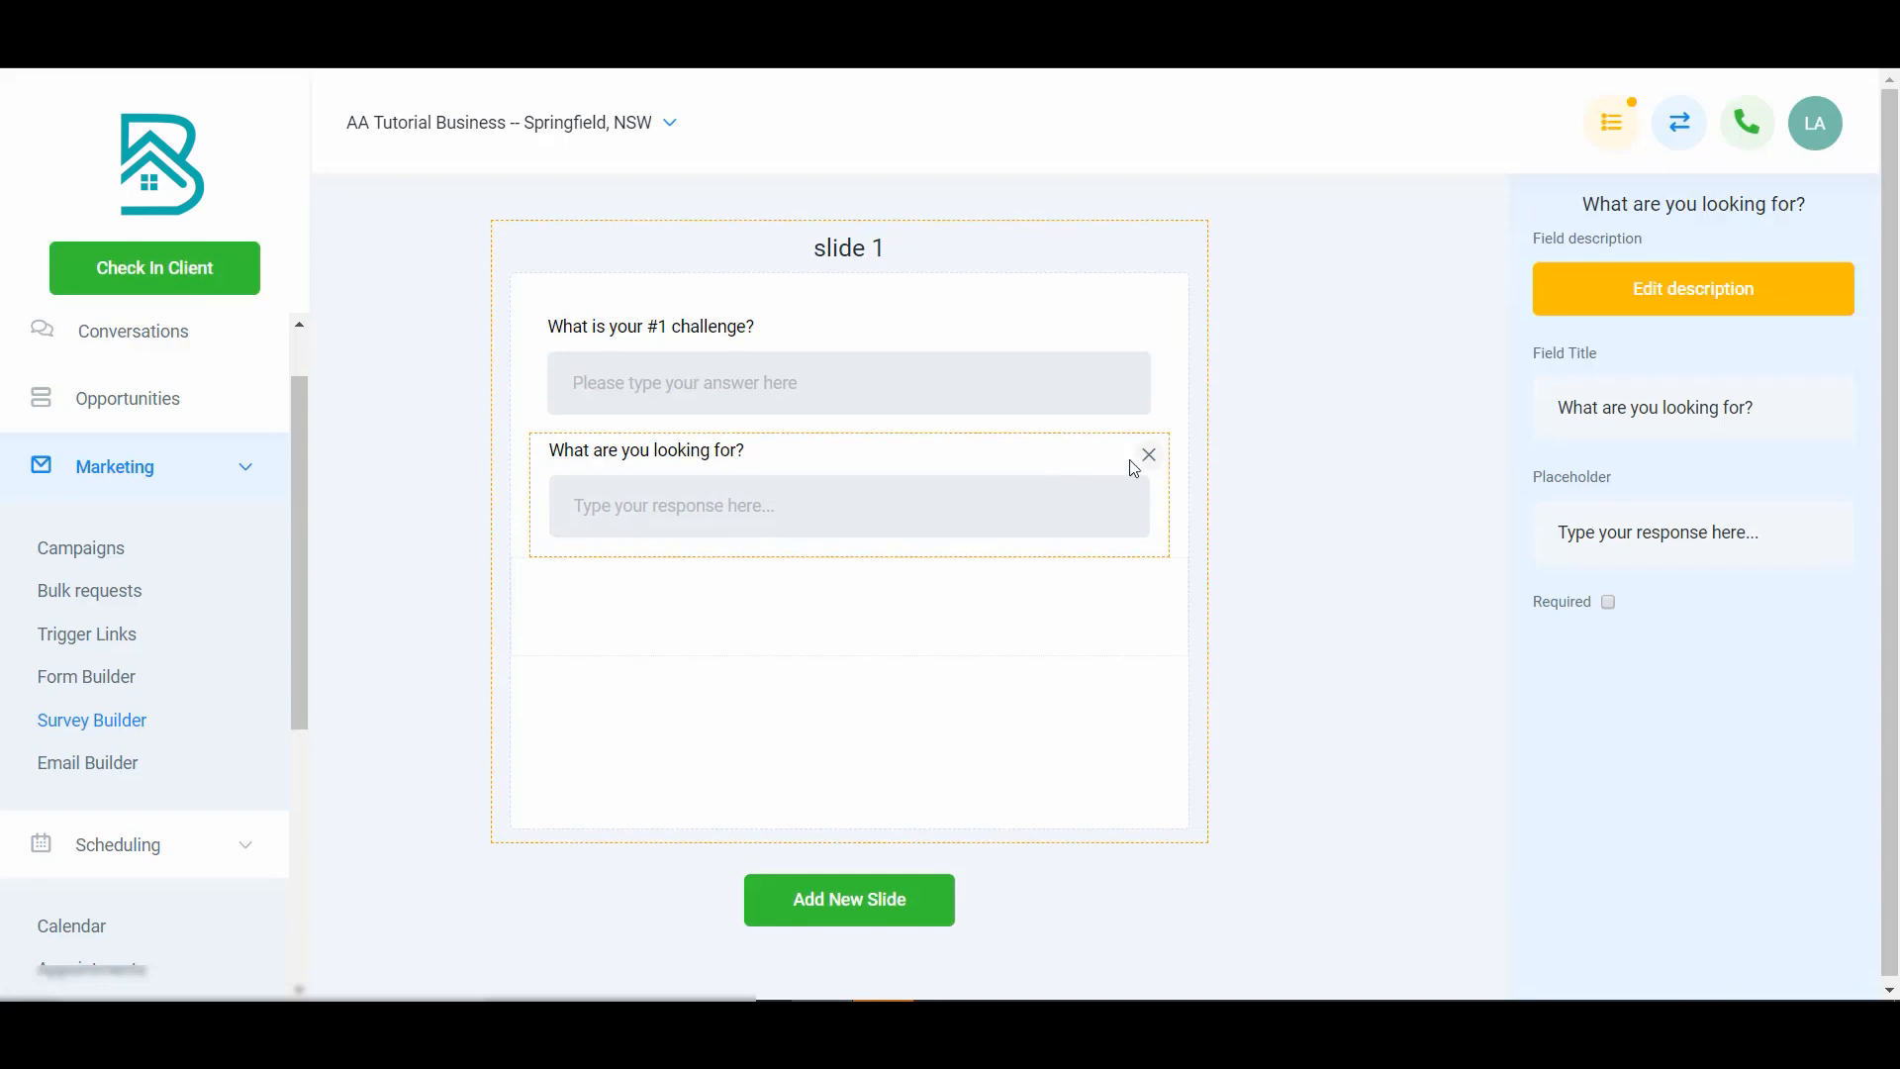
pyautogui.click(1138, 461)
# - Add a new slide and start a Radio custom field named 'Are you a man or a woman?'
pyautogui.click(873, 912)
pyautogui.scroll(-4, 985, 710)
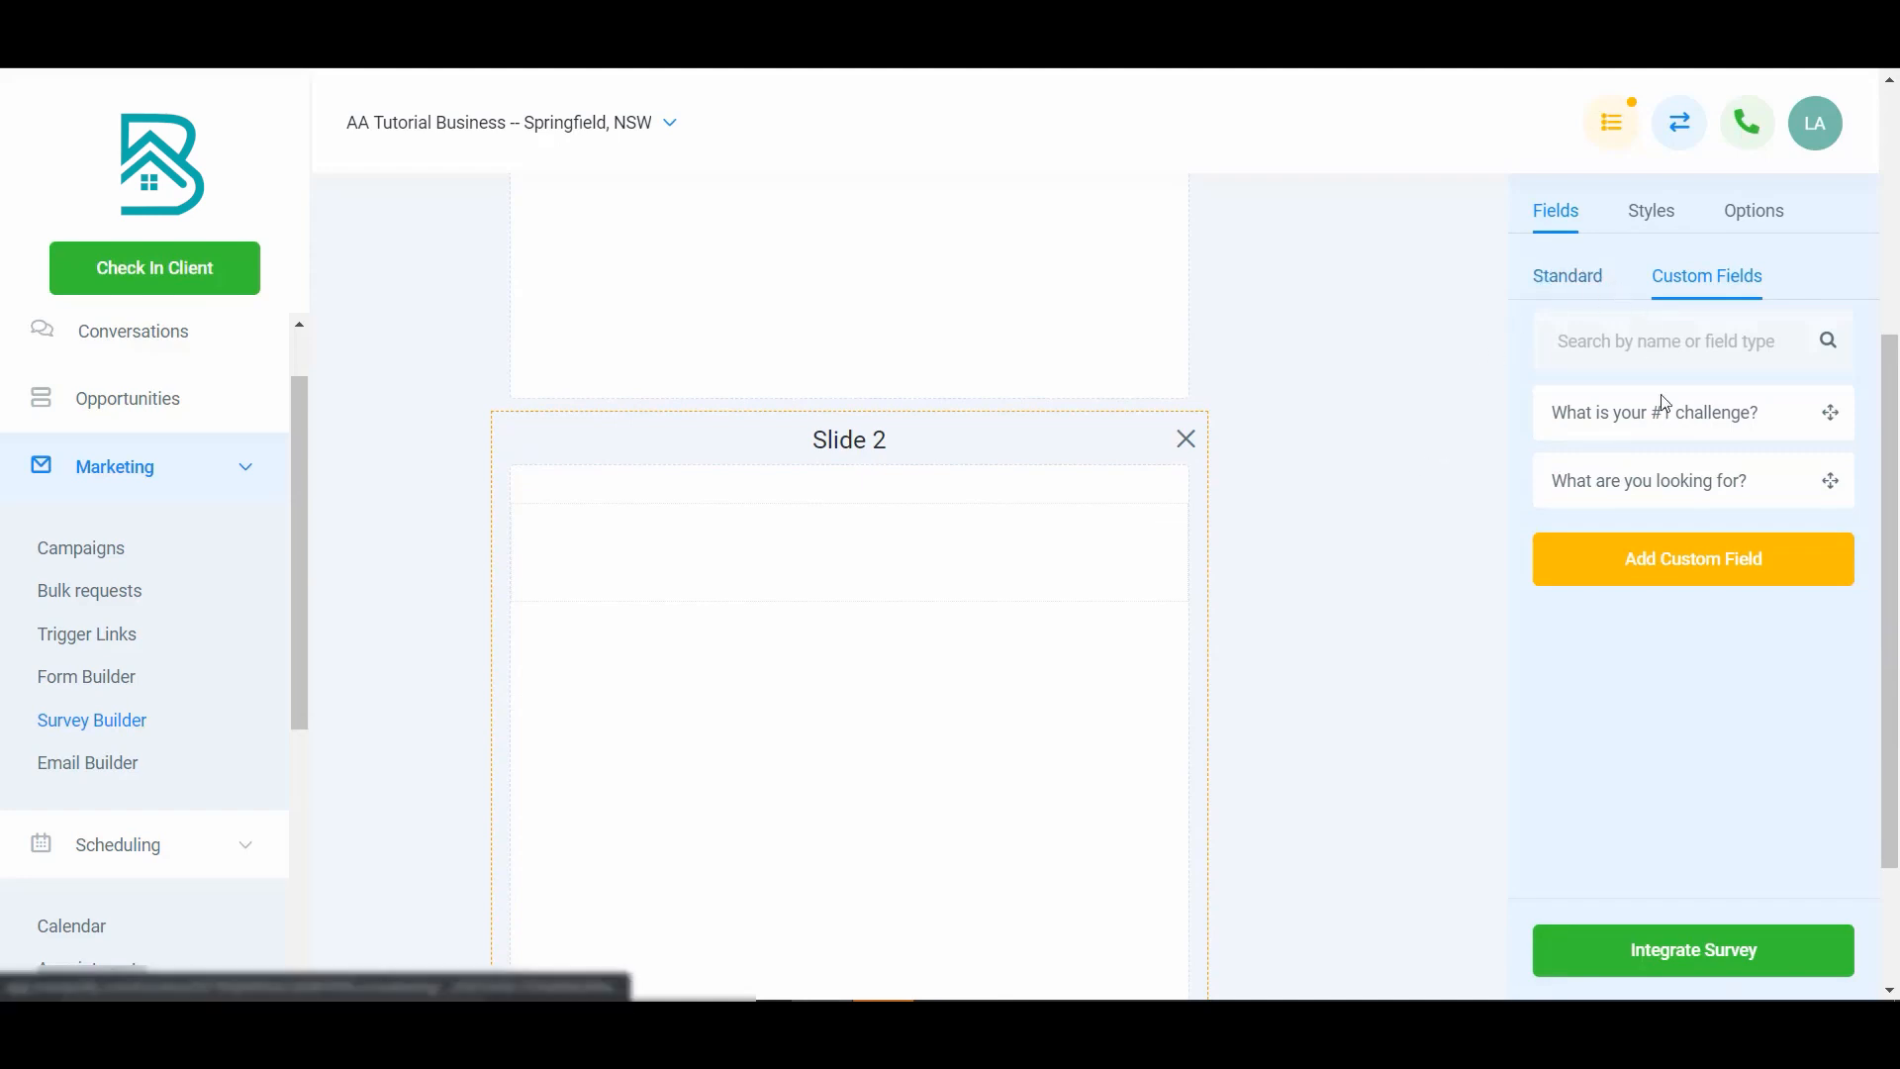
pyautogui.click(1698, 560)
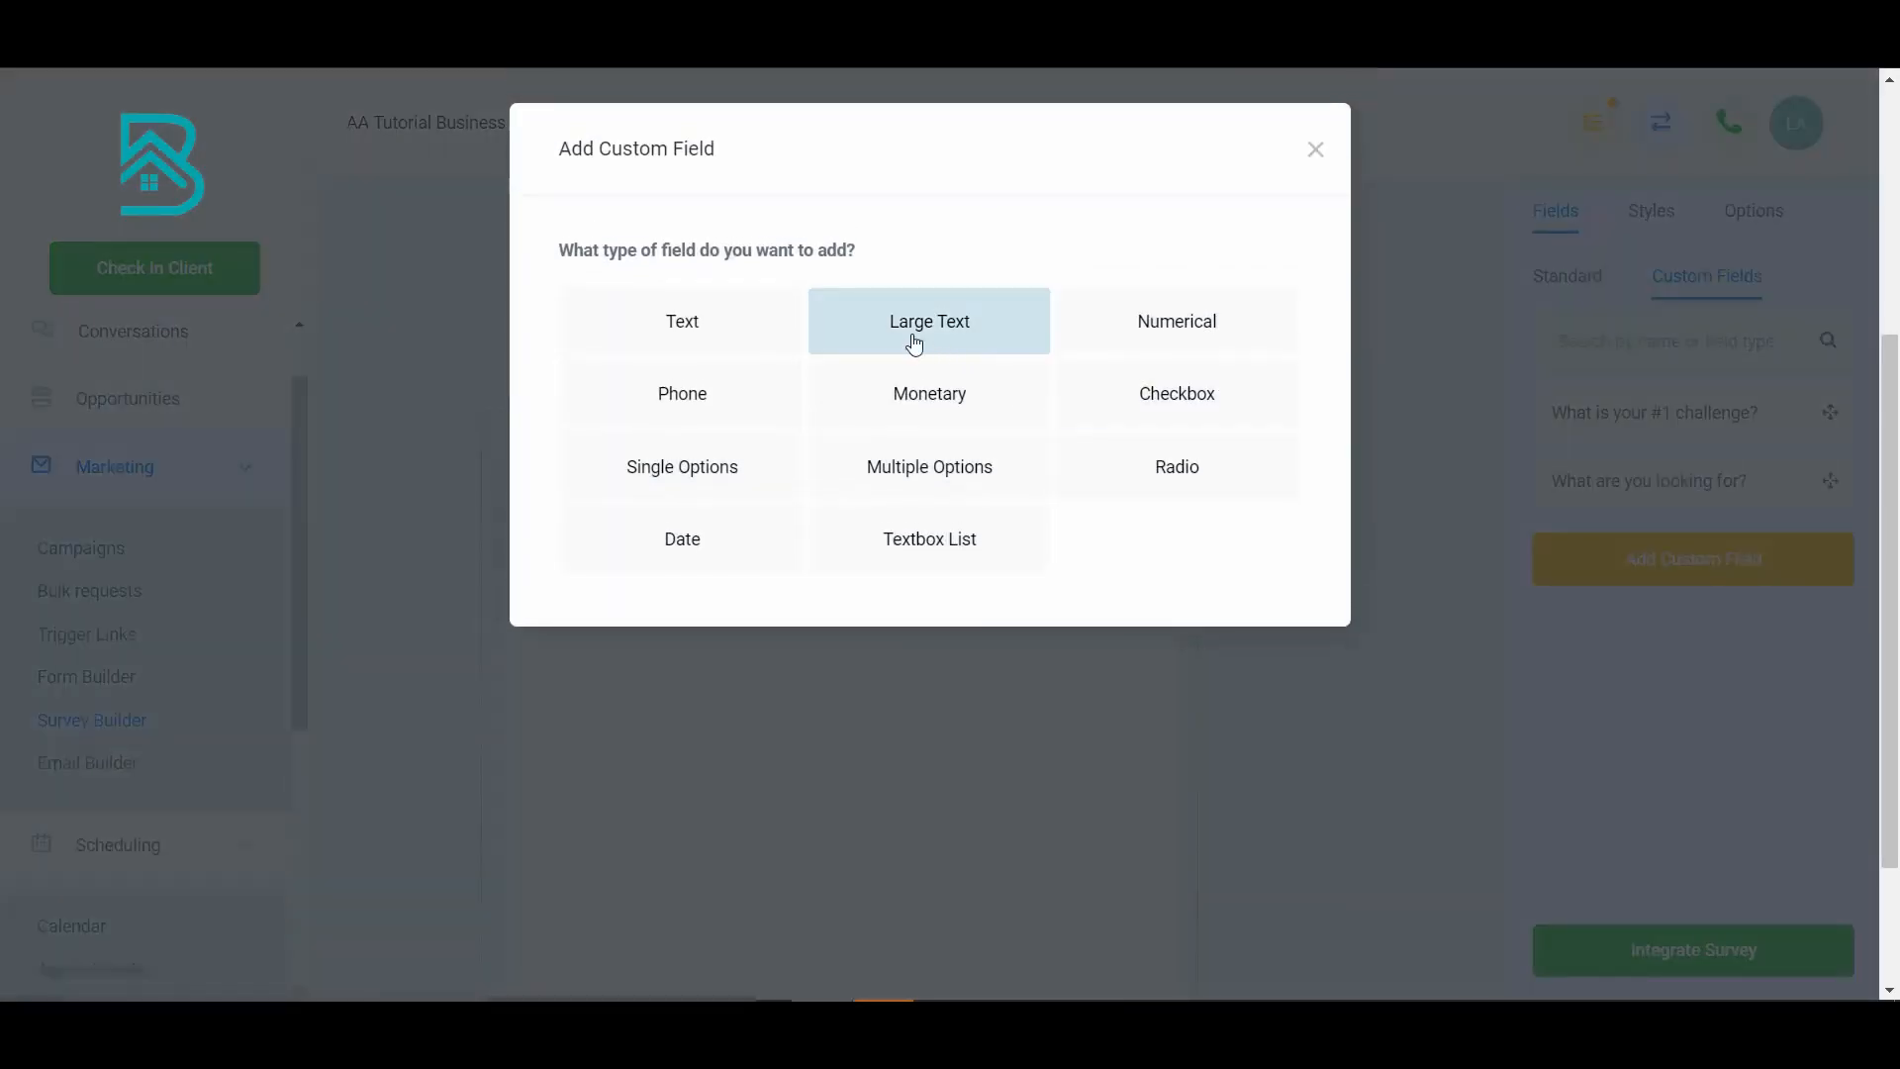
pyautogui.click(1188, 473)
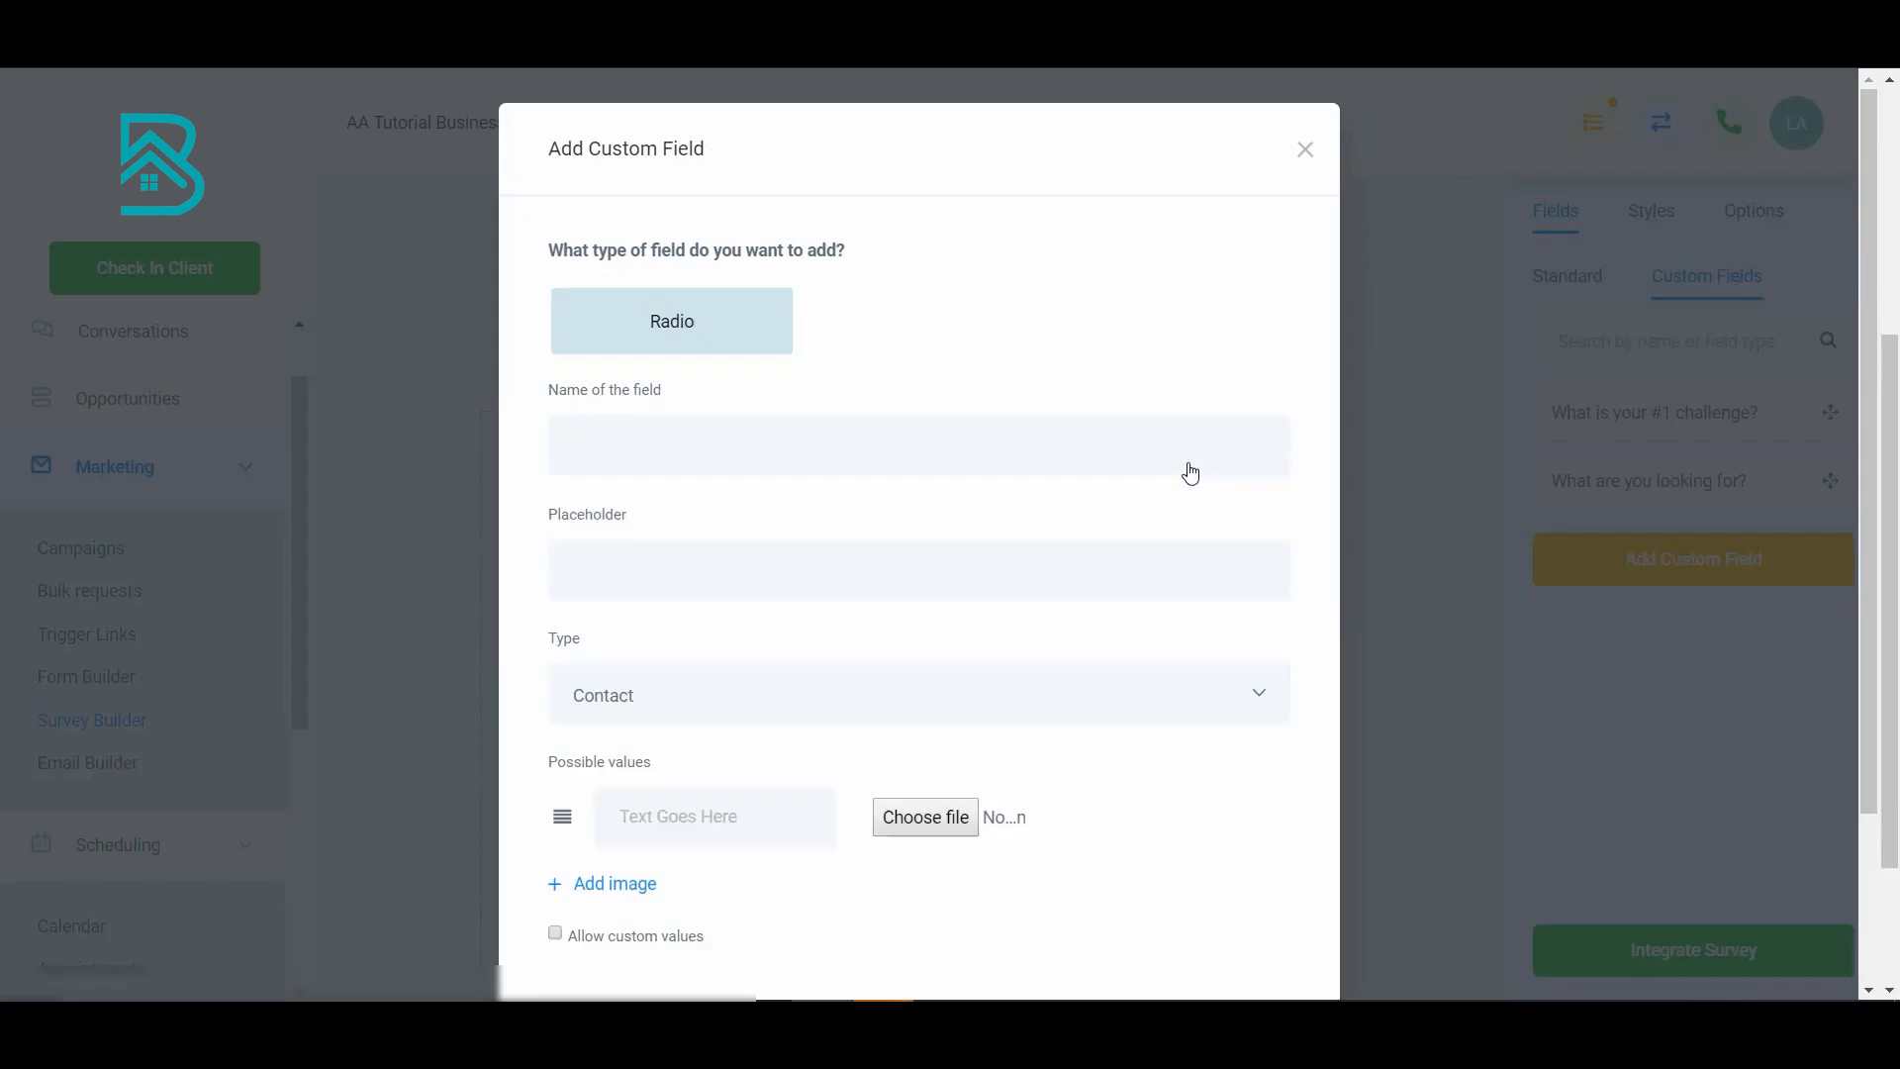
pyautogui.click(709, 448)
pyautogui.write('Are you a man or a wonman?')
# - Enter 'Man' as the radio field's first possible value
pyautogui.scroll(-2, 738, 599)
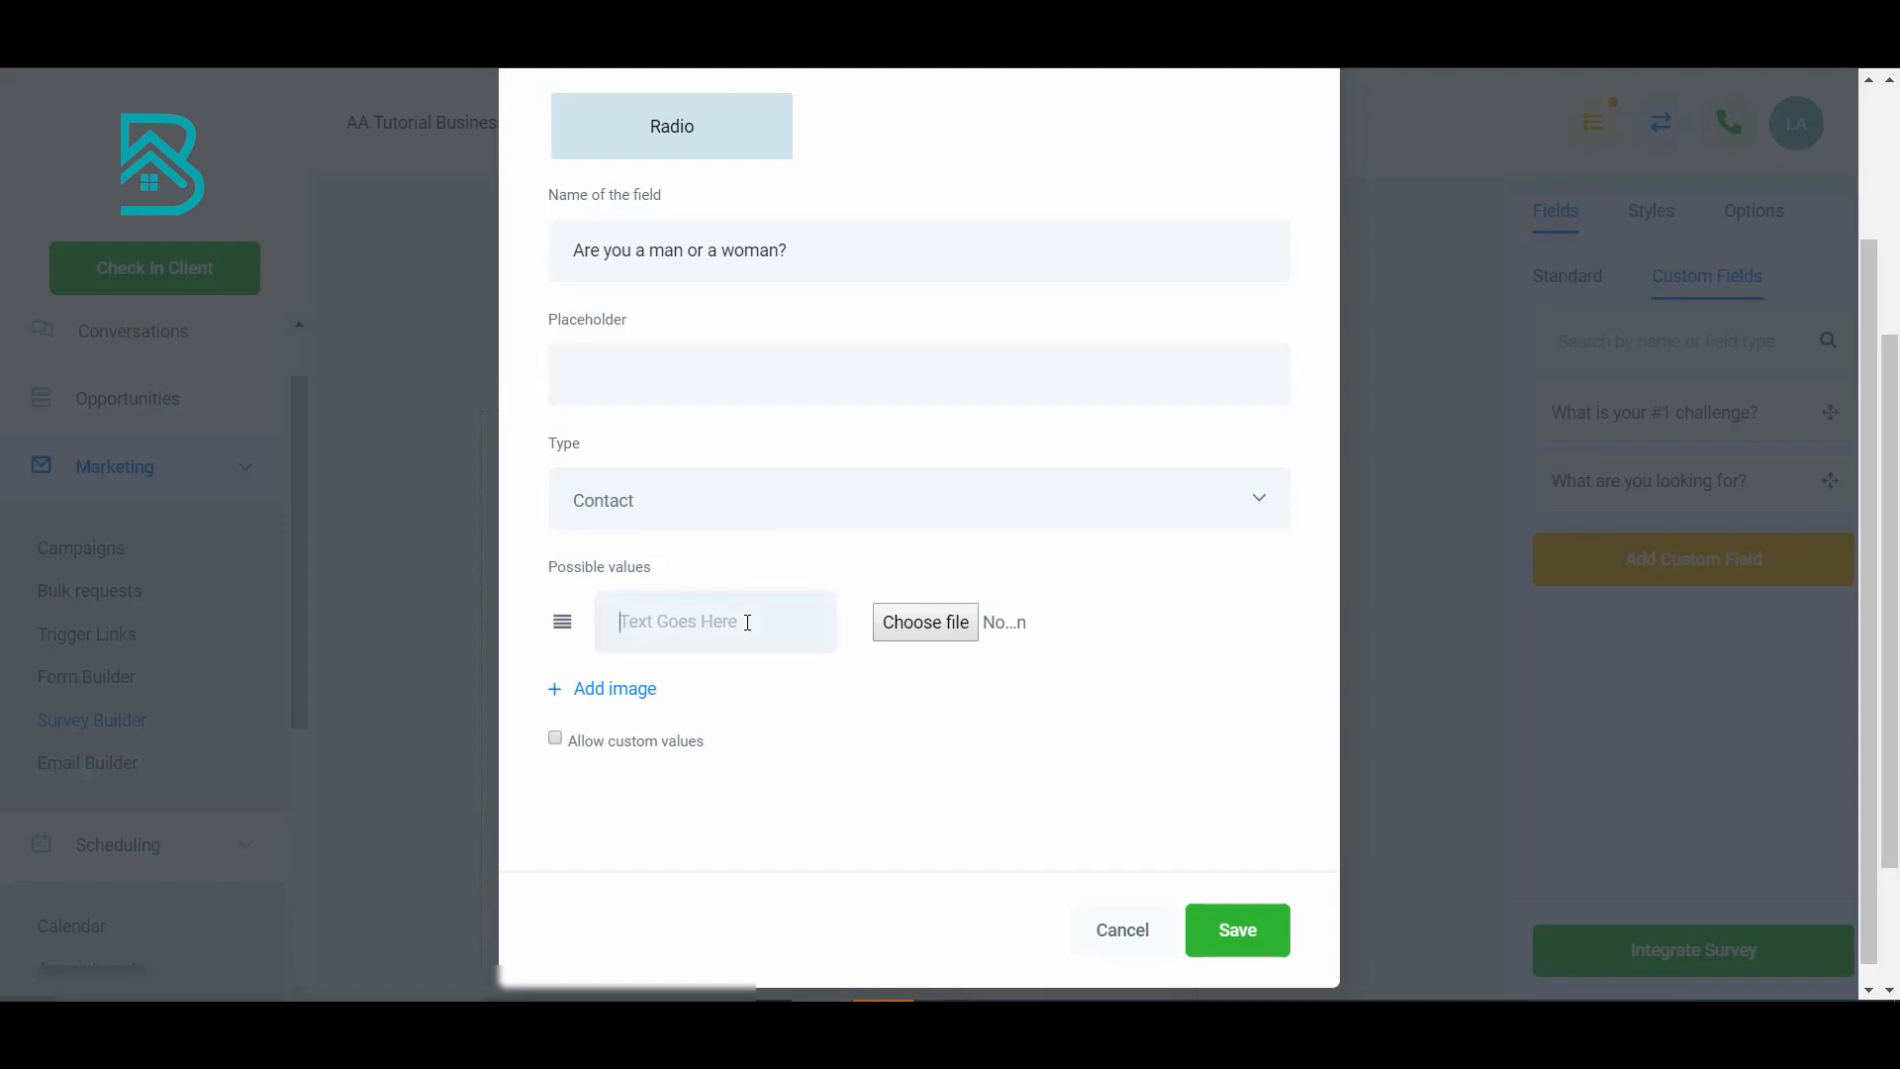
pyautogui.click(747, 621)
pyautogui.write('Man')
pyautogui.scroll(-1, 920, 535)
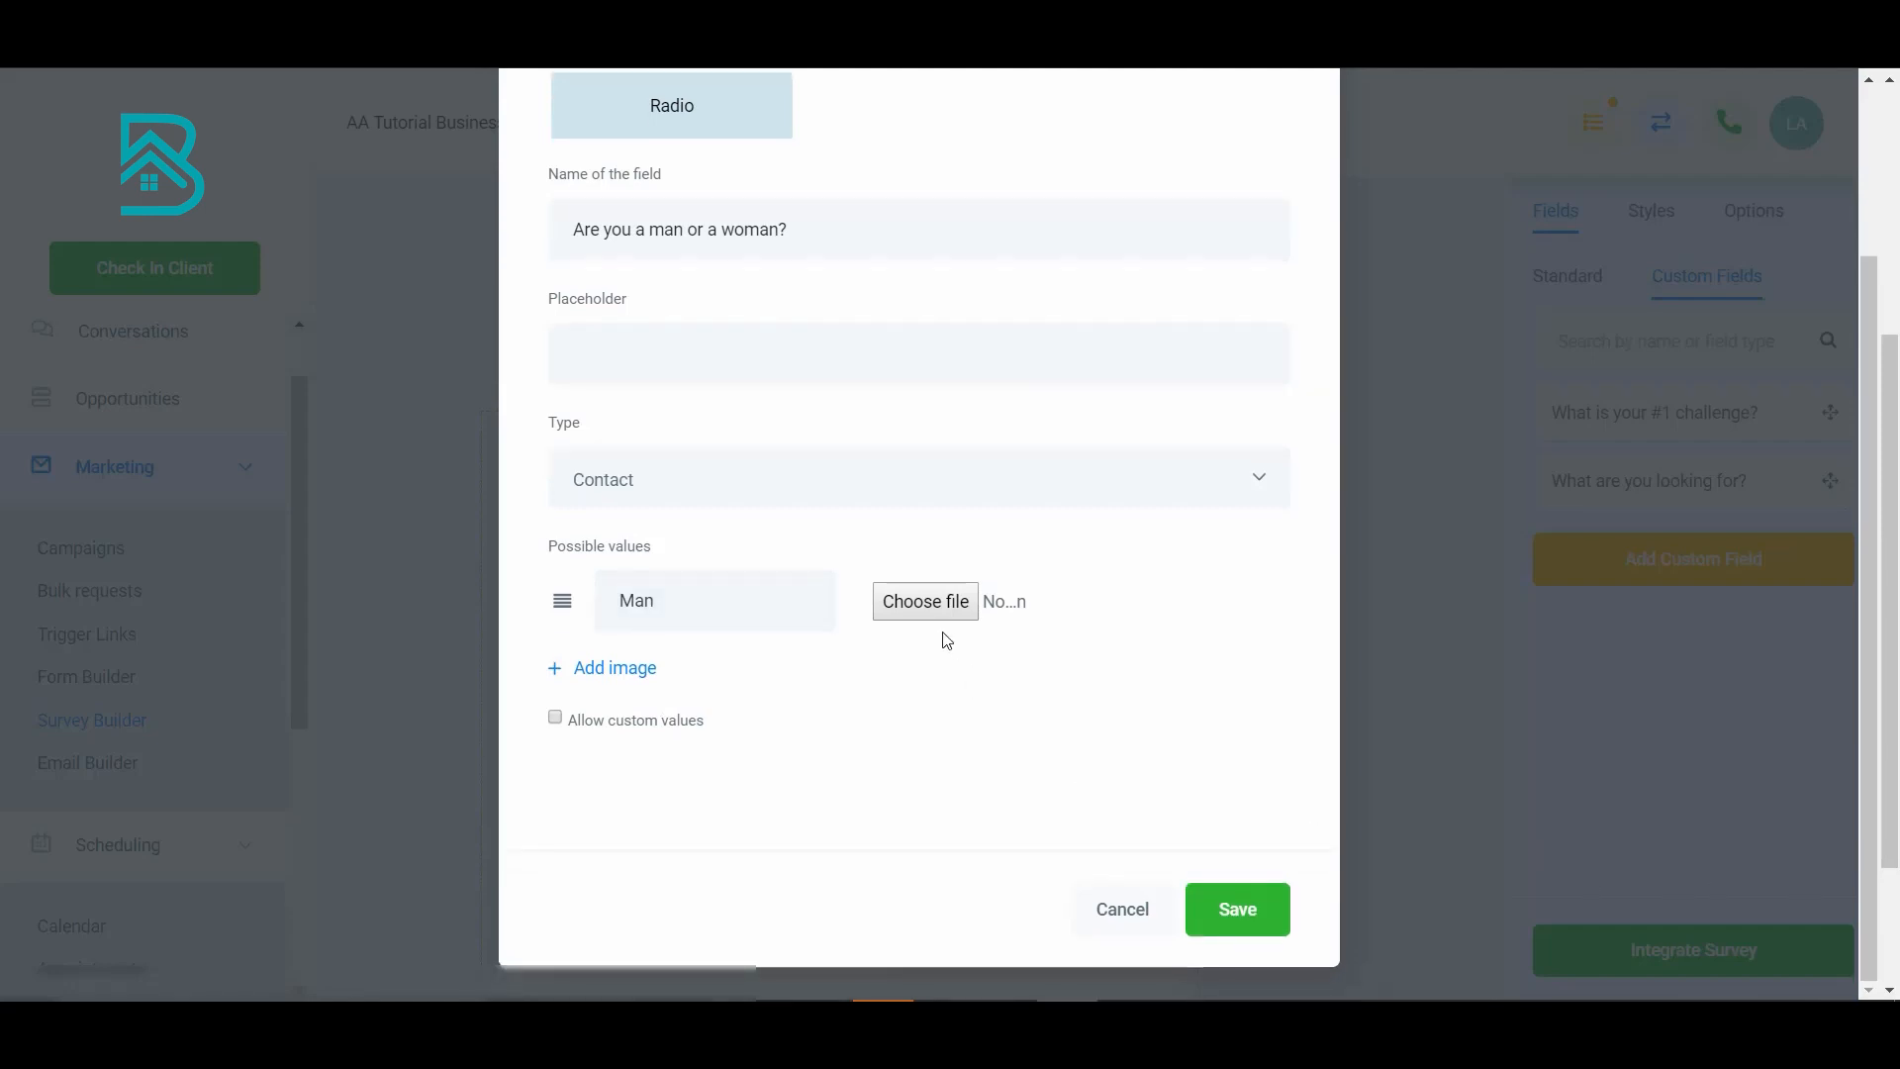
pyautogui.click(931, 607)
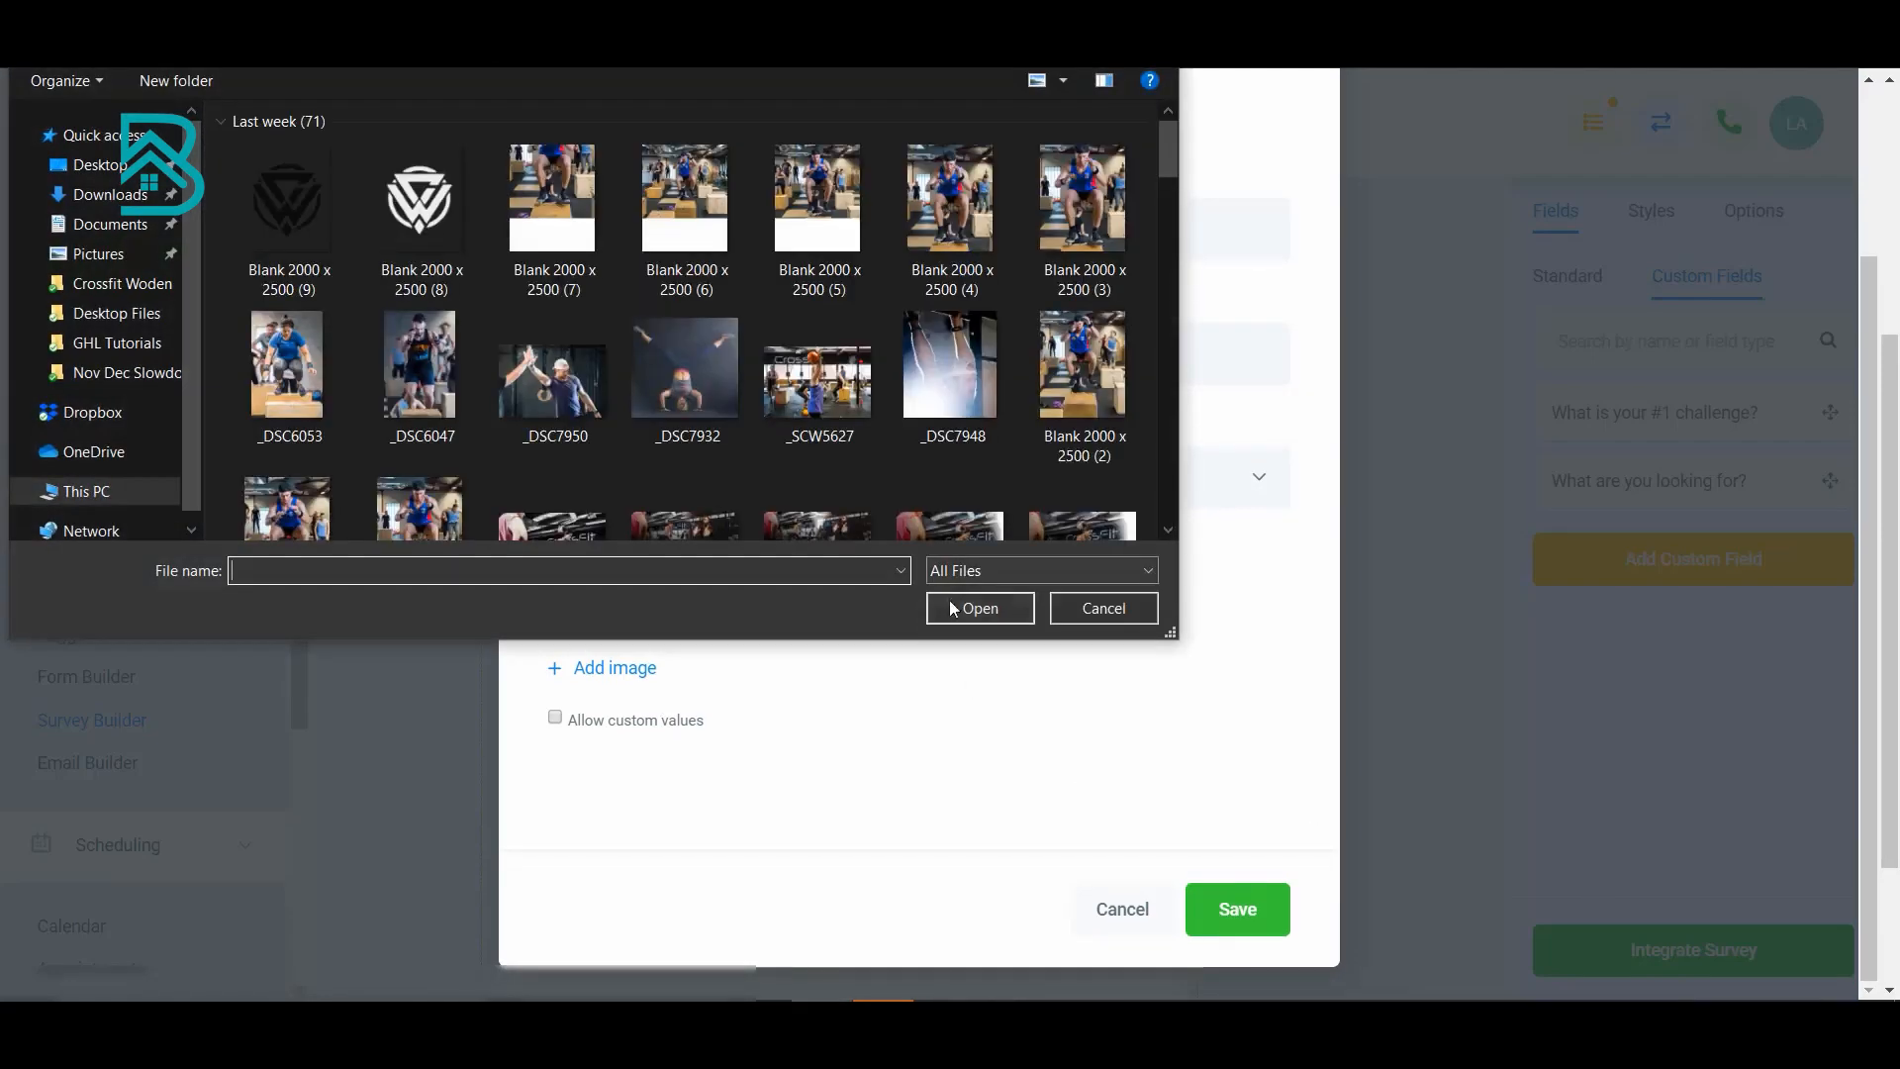
pyautogui.click(1109, 614)
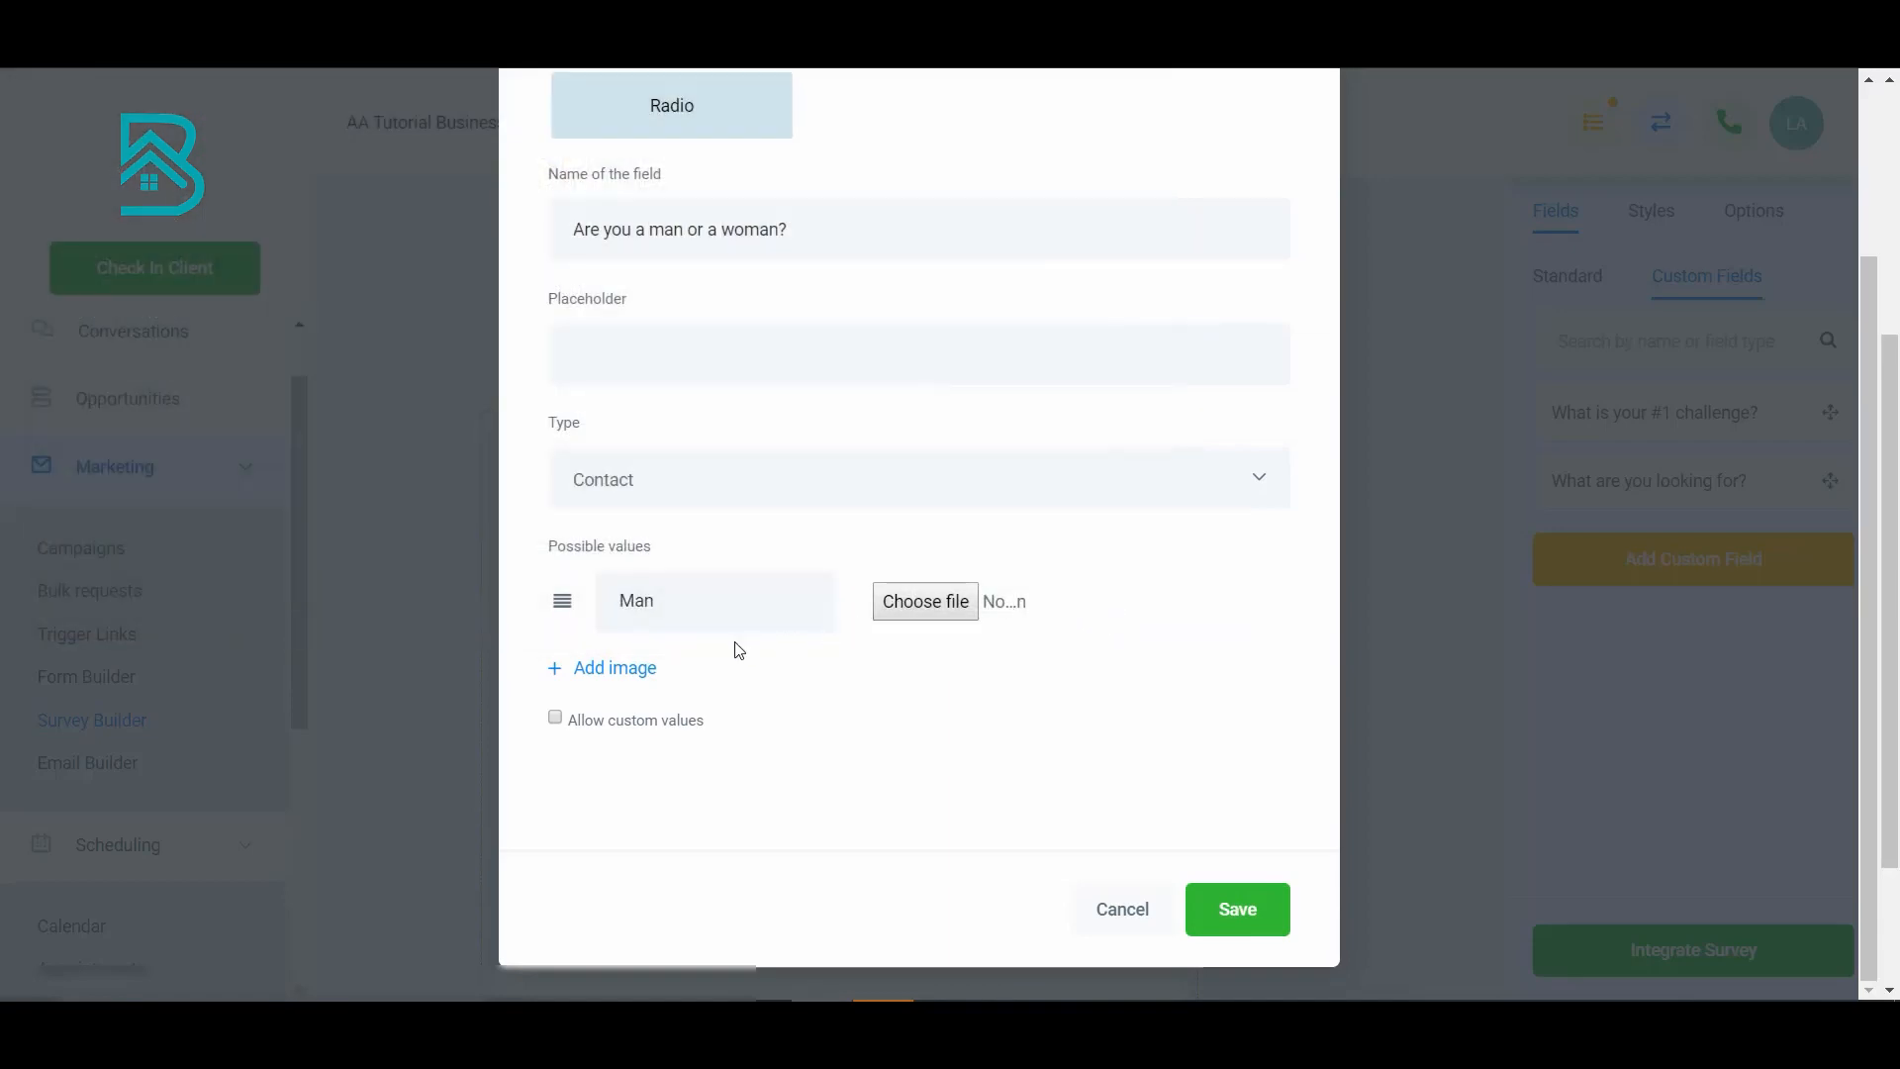
# - Add a second possible value 'Female' and save the radio field
pyautogui.click(629, 669)
pyautogui.write('Female')
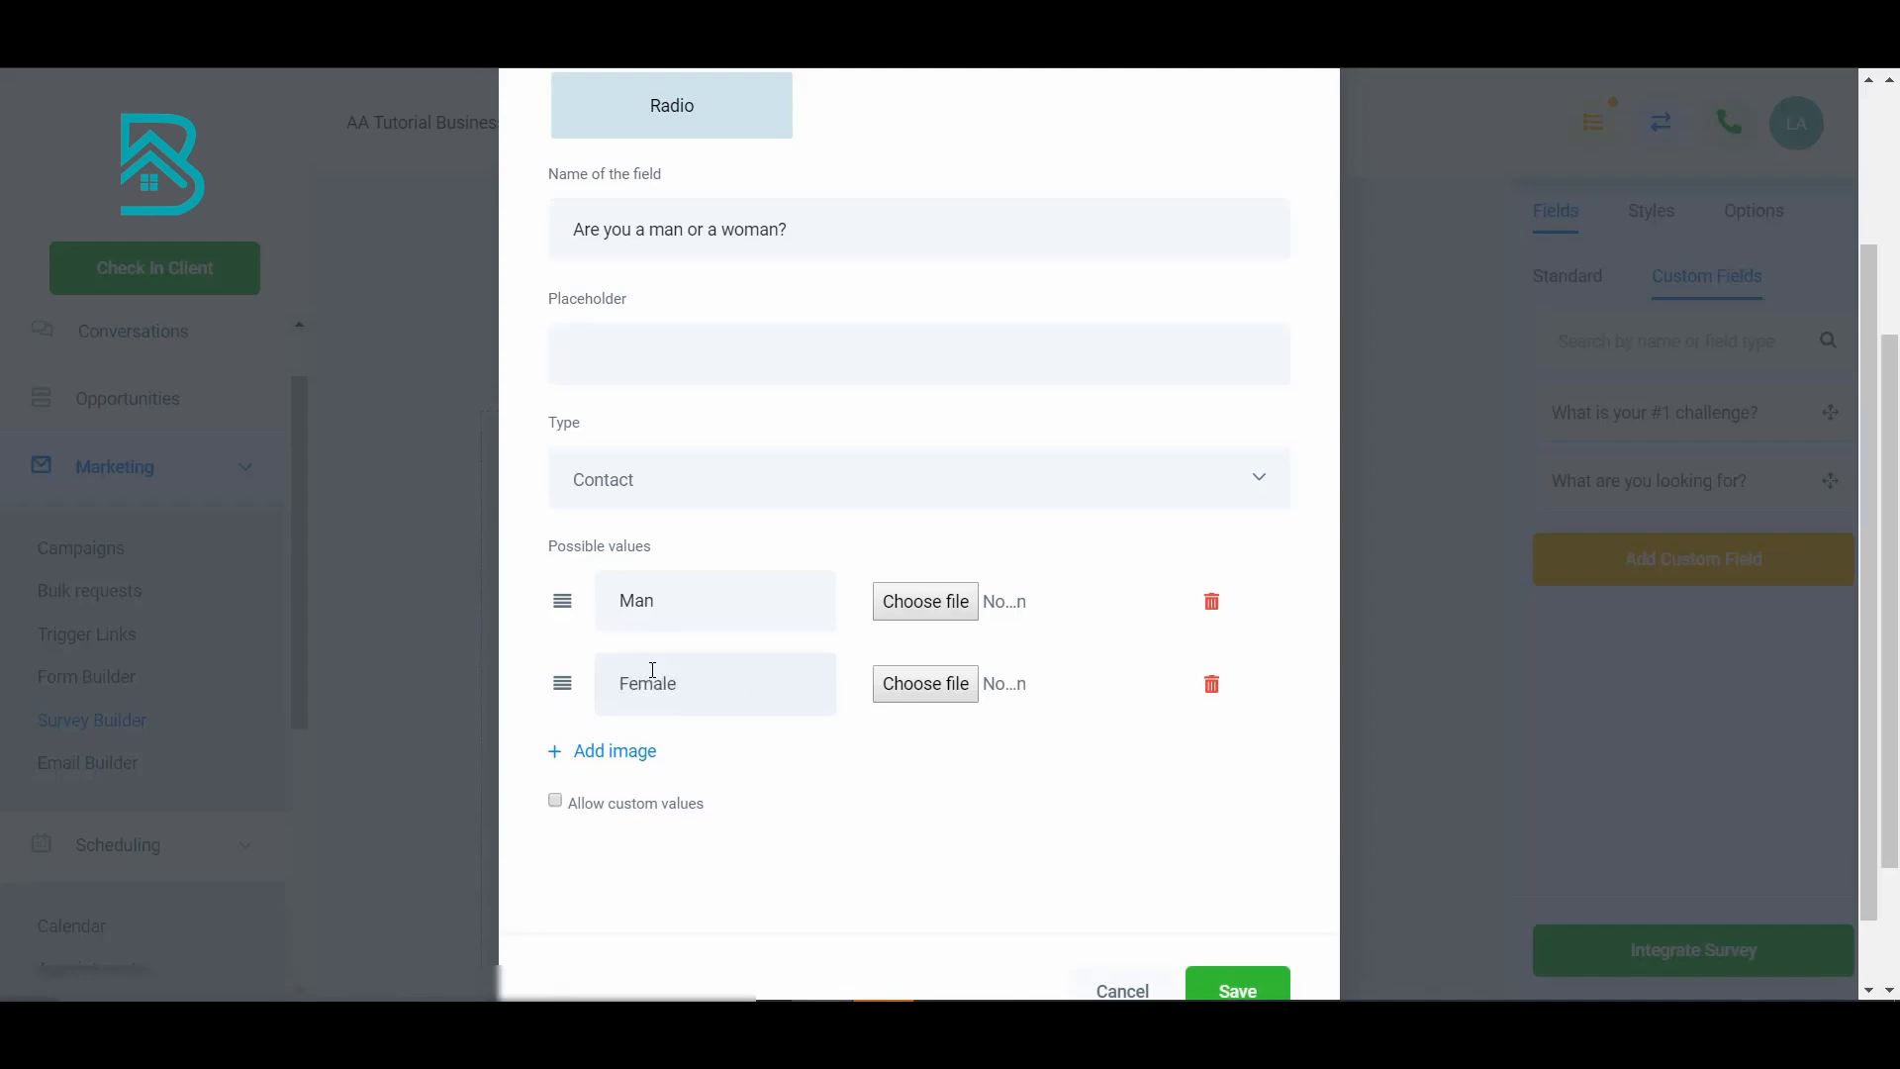
pyautogui.scroll(-1, 744, 755)
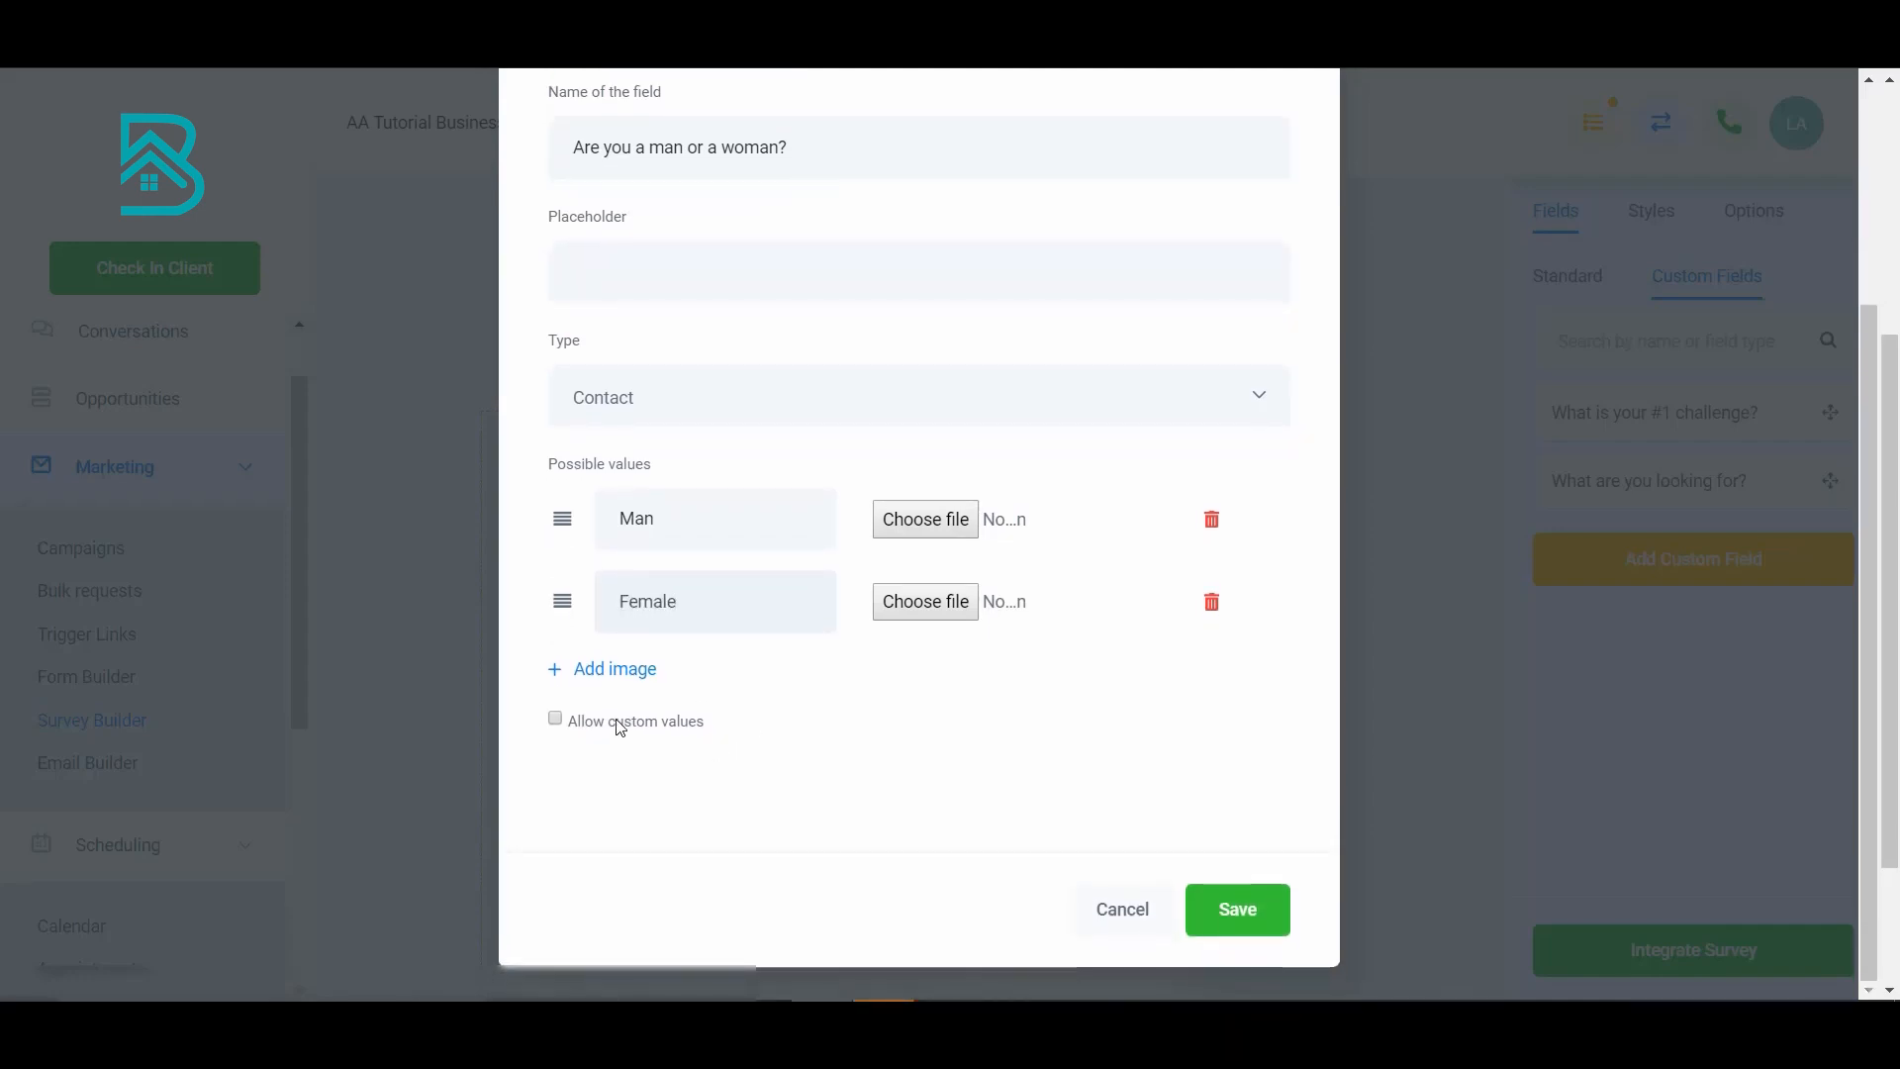
pyautogui.click(556, 720)
pyautogui.scroll(3, 666, 760)
pyautogui.scroll(-2, 751, 813)
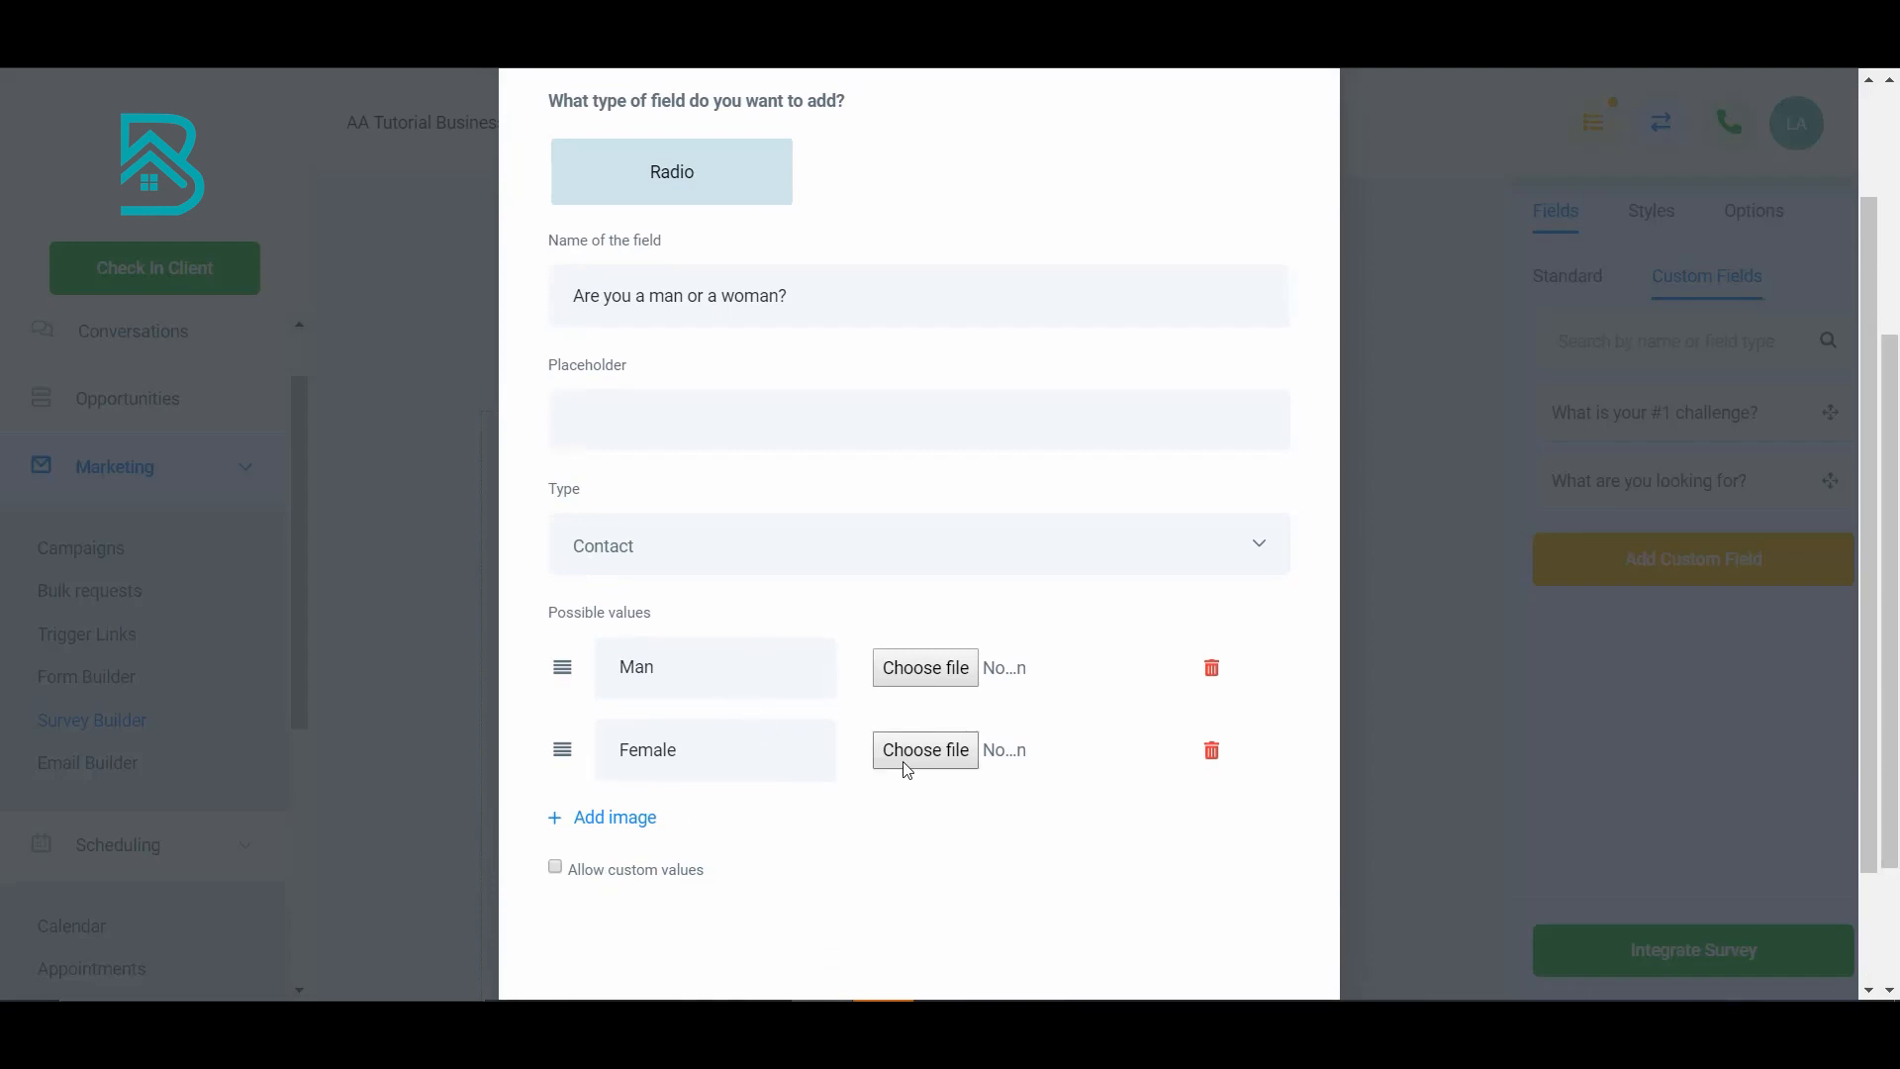
pyautogui.scroll(-2, 1089, 821)
pyautogui.click(1225, 897)
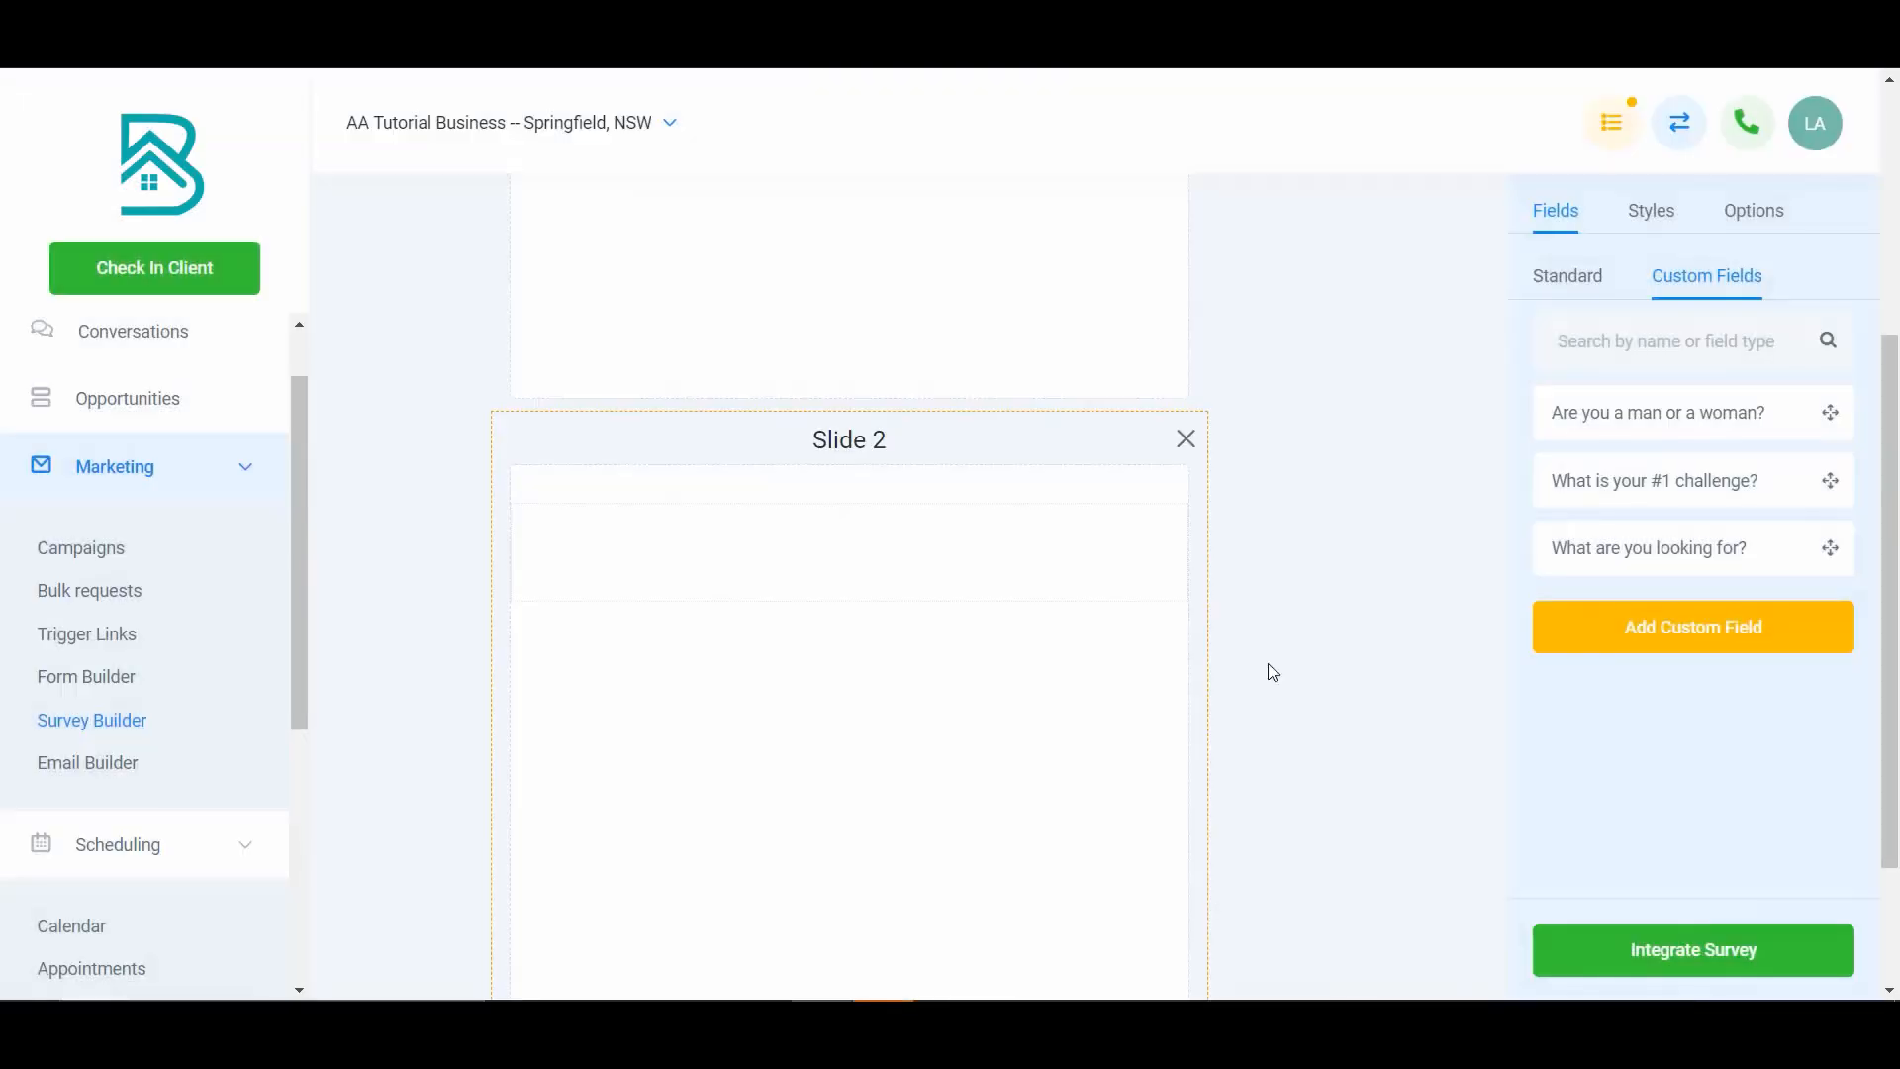
# - Place the 'Are you a man or a woman?' field on Slide 2
pyautogui.moveTo(1633, 416); pyautogui.dragTo(980, 531)
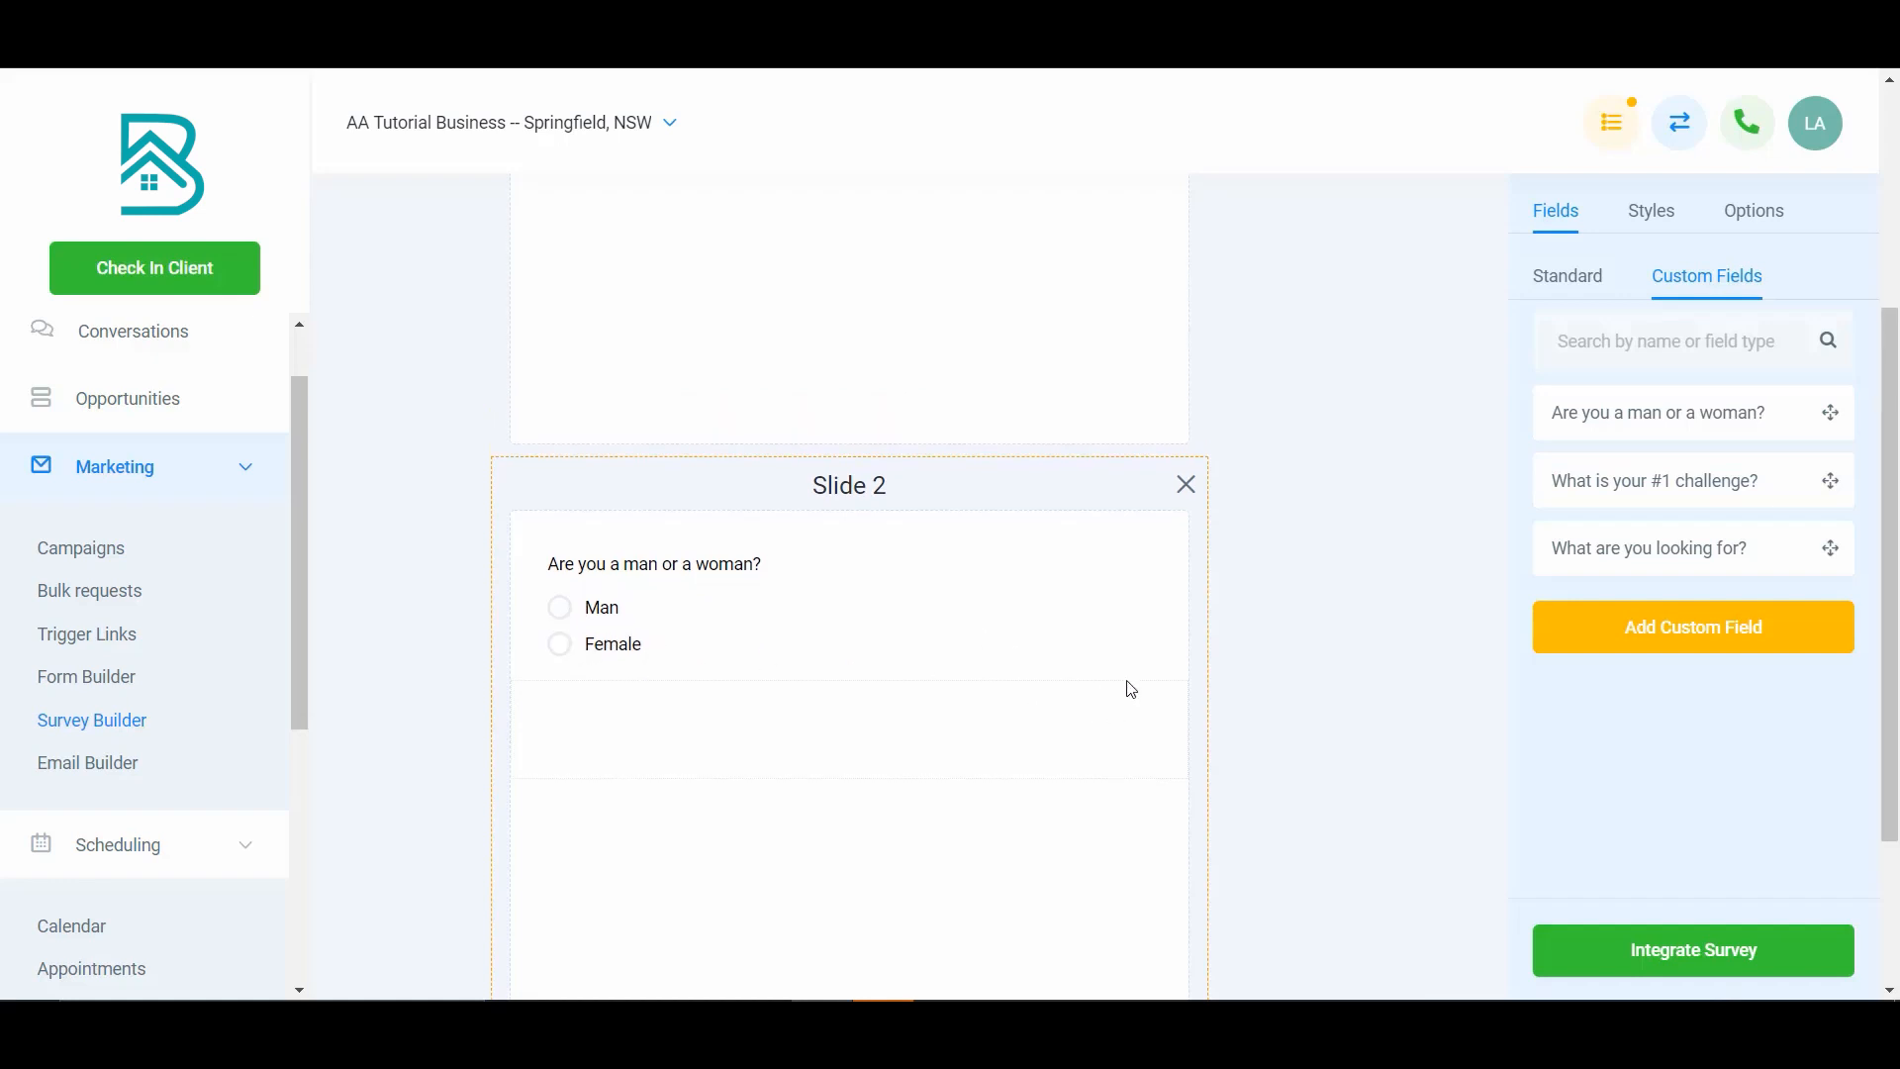
pyautogui.scroll(3, 1110, 706)
pyautogui.scroll(1, 1039, 737)
pyautogui.scroll(-1, 980, 759)
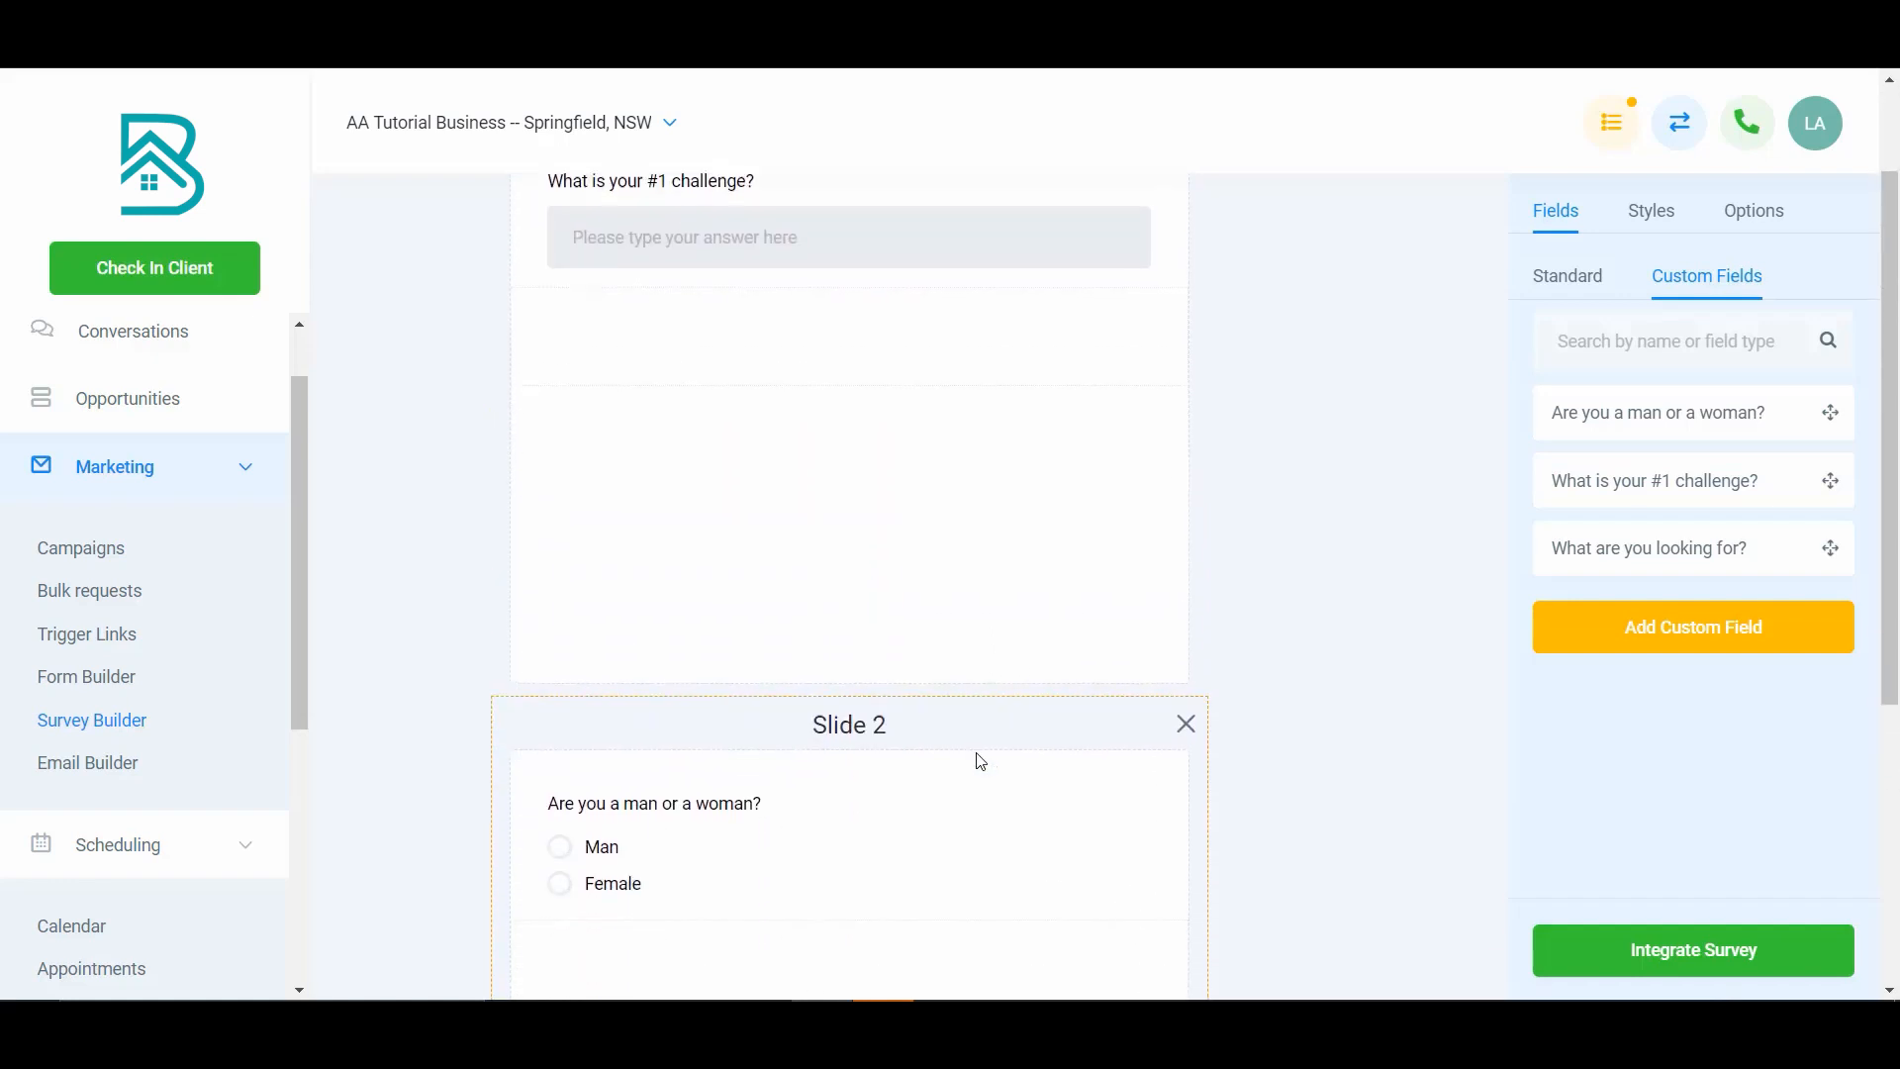
pyautogui.scroll(2, 976, 755)
pyautogui.scroll(-1, 976, 754)
# - Move Slide 2 above slide 1 in the survey
pyautogui.moveTo(1007, 713); pyautogui.dragTo(1006, 260)
pyautogui.scroll(1, 1112, 509)
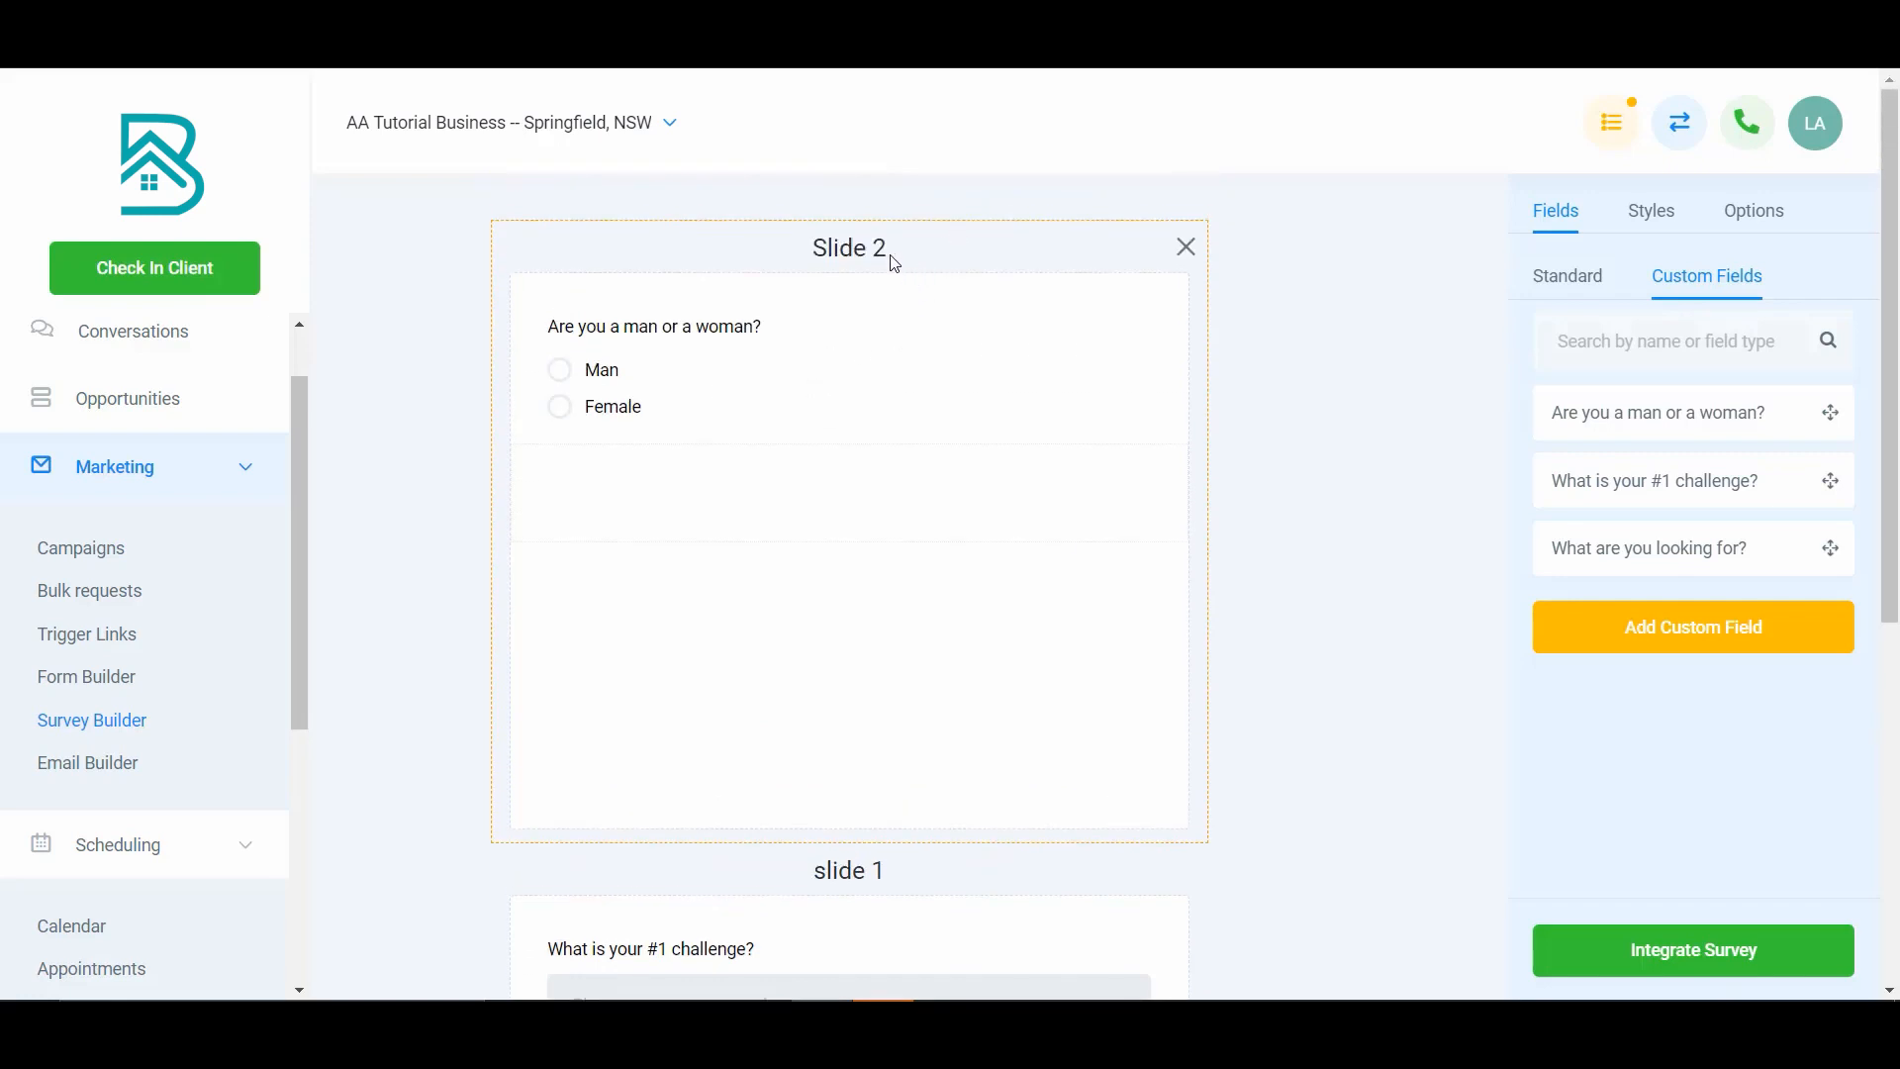
pyautogui.scroll(-5, 930, 571)
pyautogui.scroll(4, 930, 554)
pyautogui.scroll(-3, 911, 733)
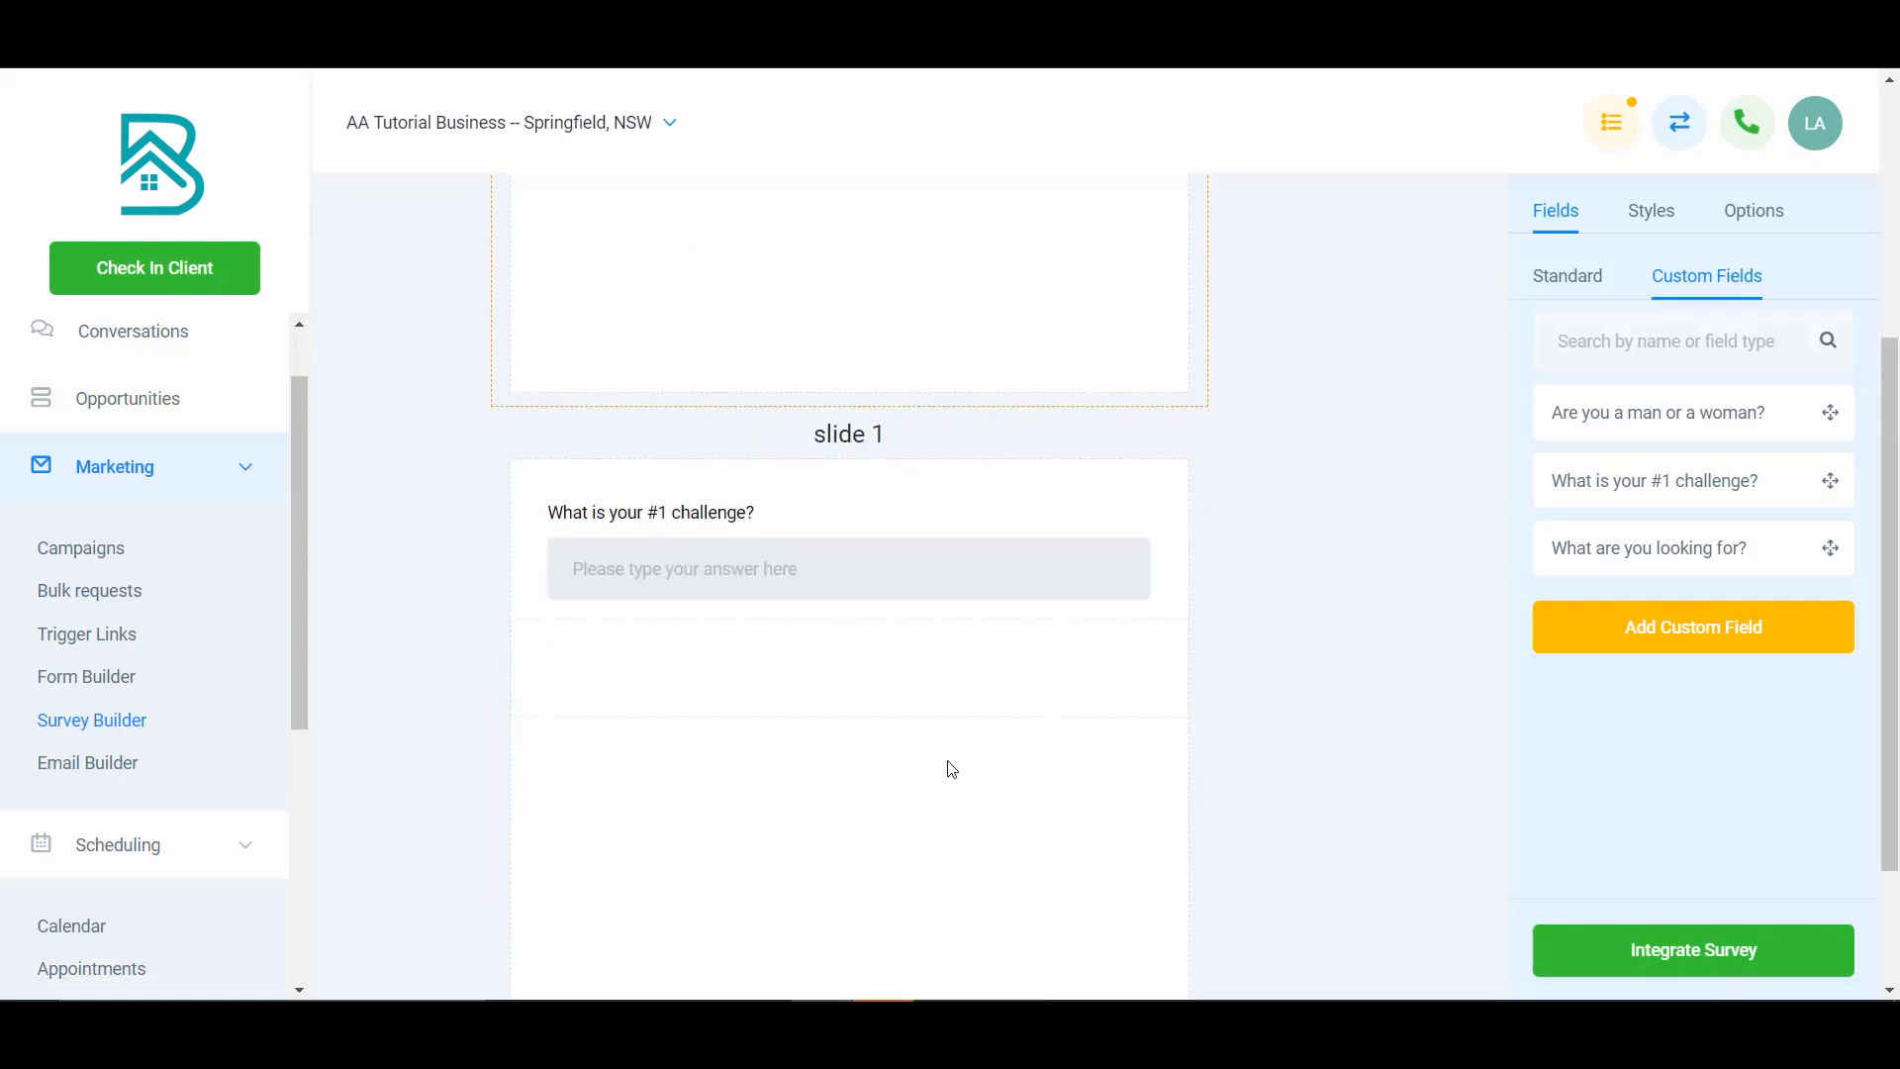
pyautogui.scroll(4, 950, 768)
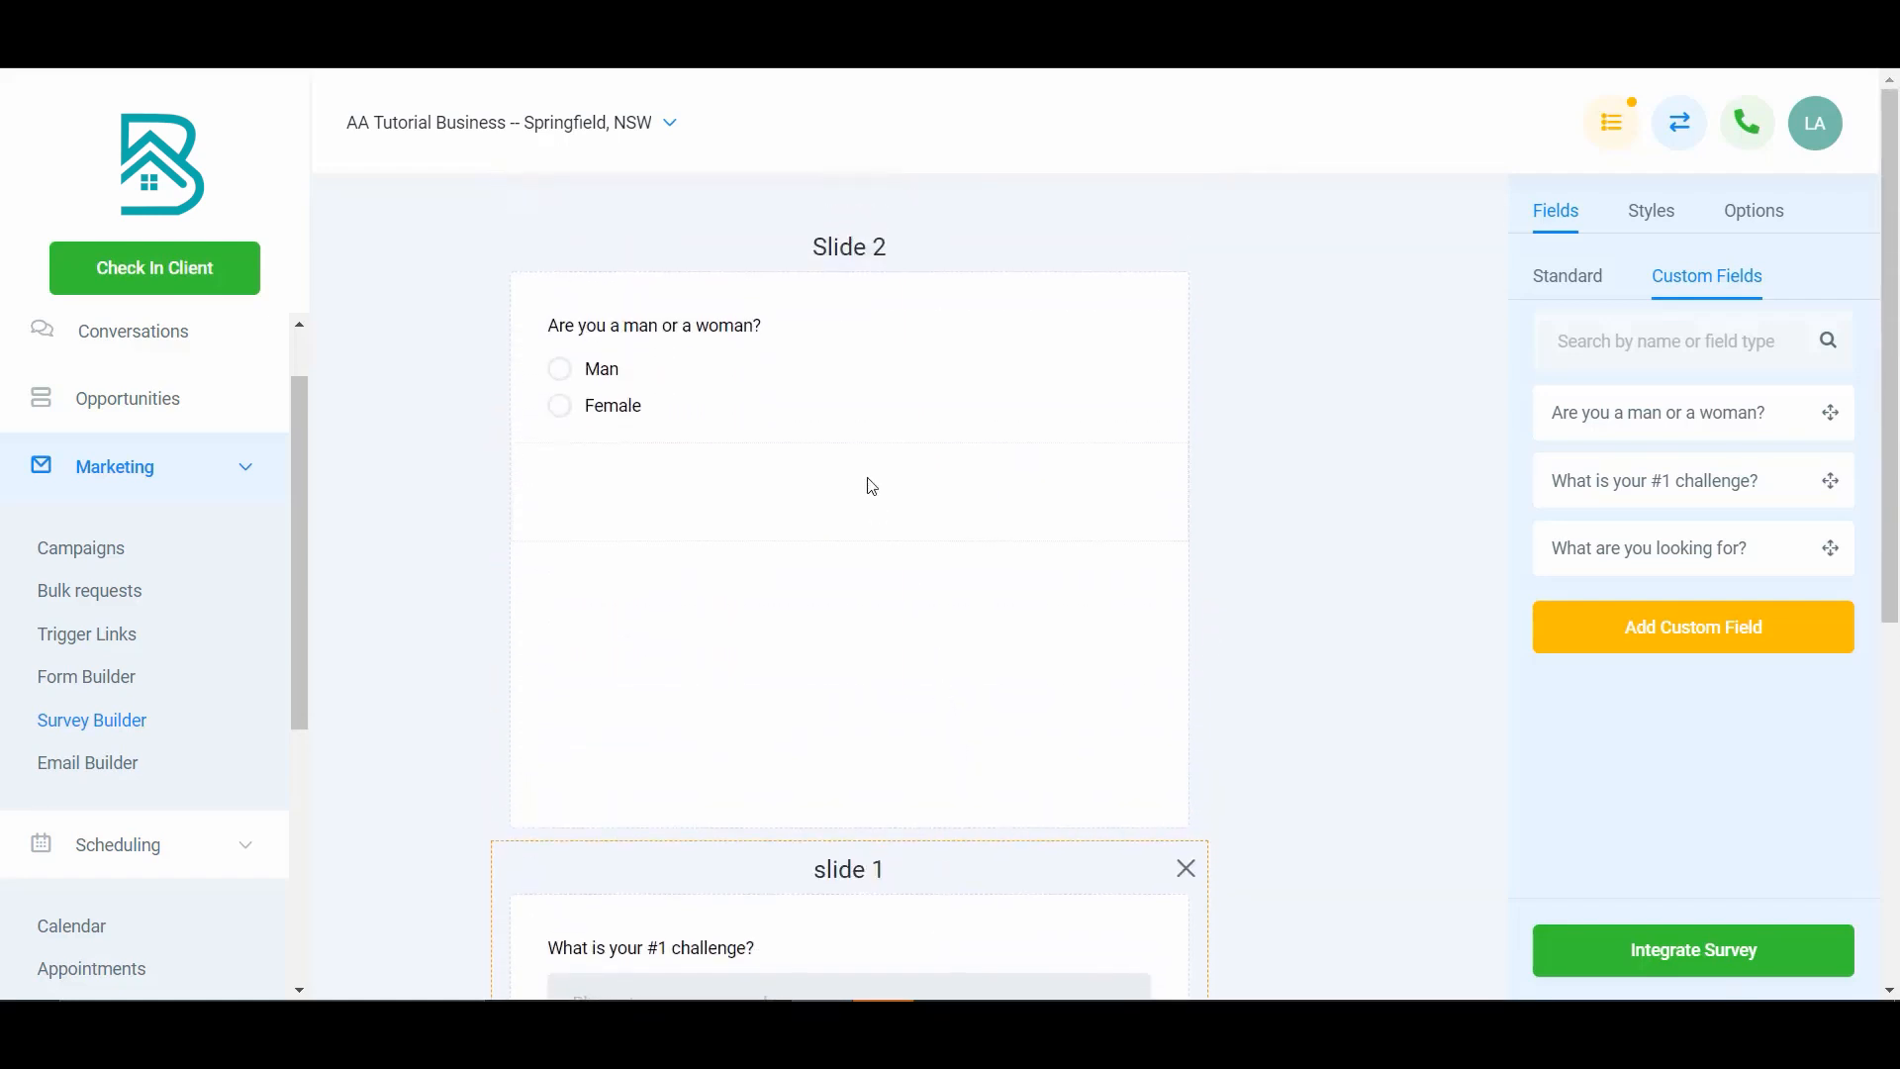
# - Inspect the settings and logic options of the radio question and the #1 challenge question
pyautogui.click(871, 418)
pyautogui.scroll(-2, 828, 722)
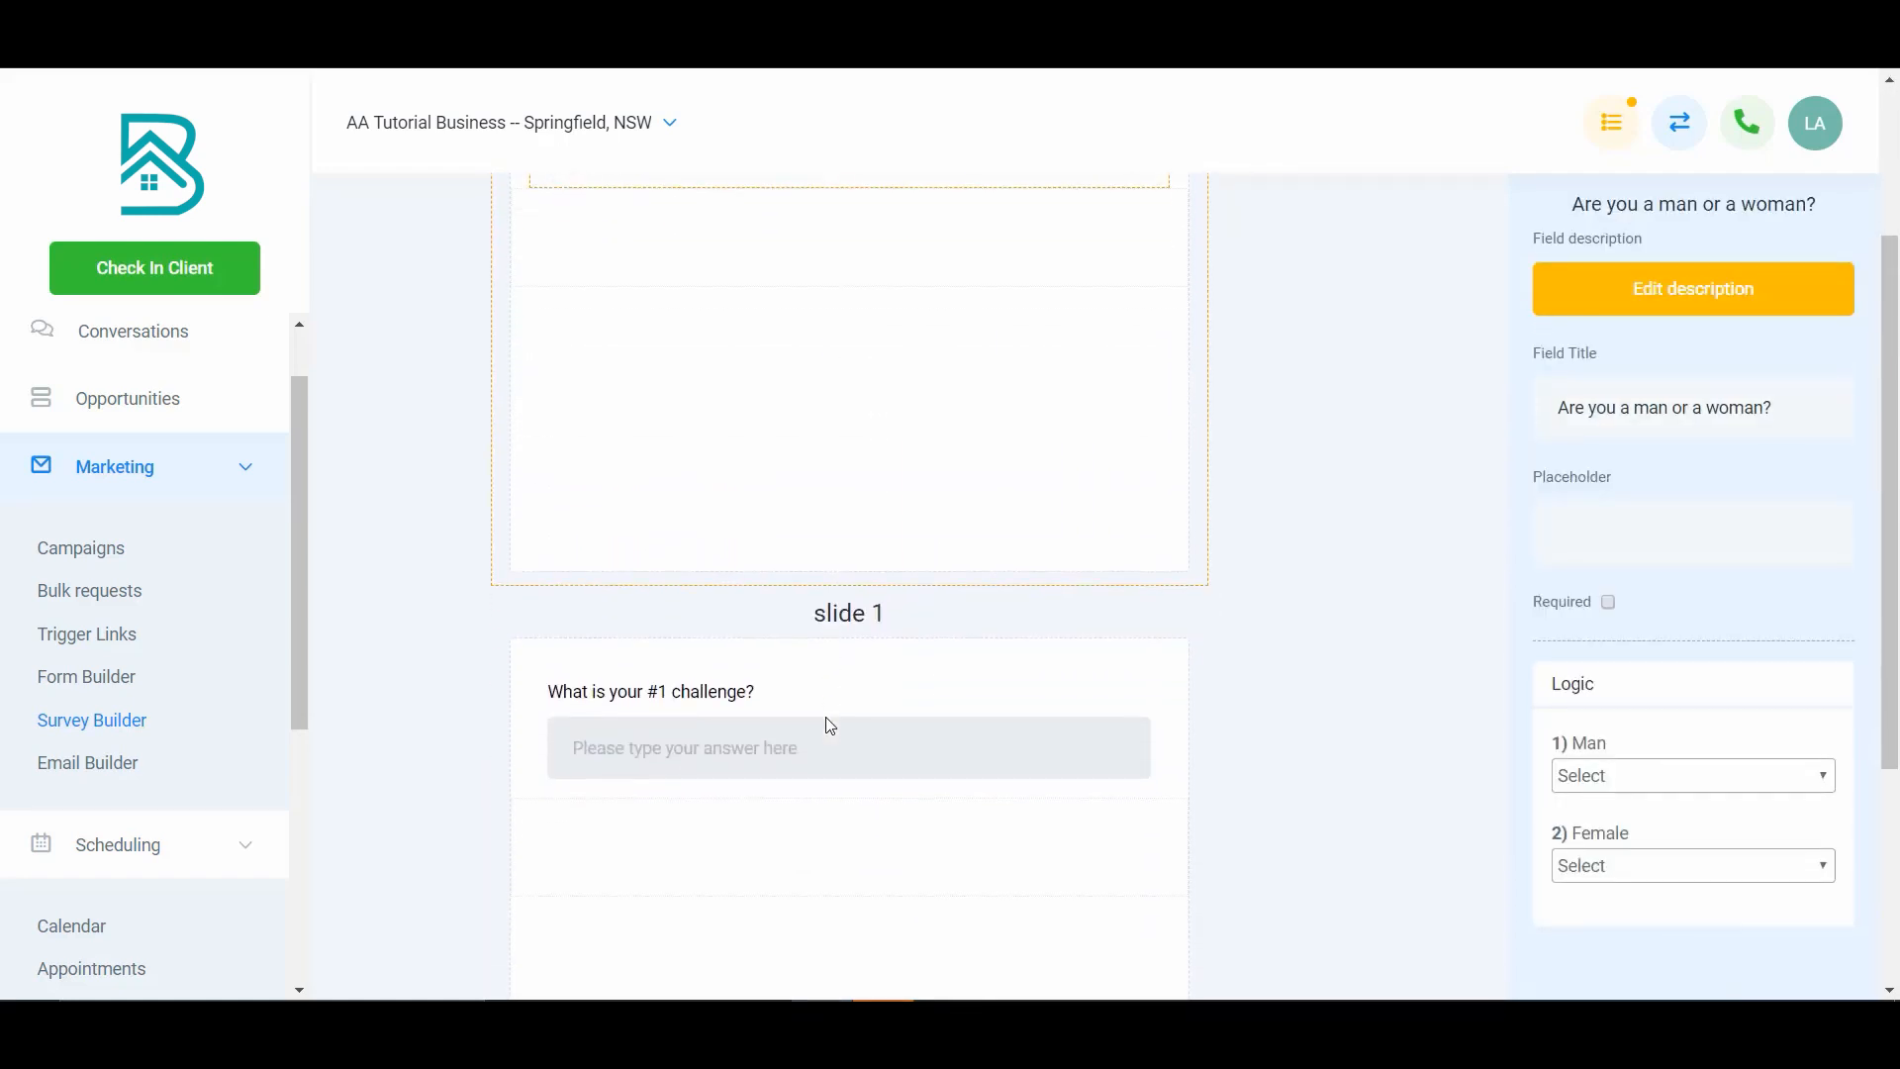
pyautogui.click(932, 690)
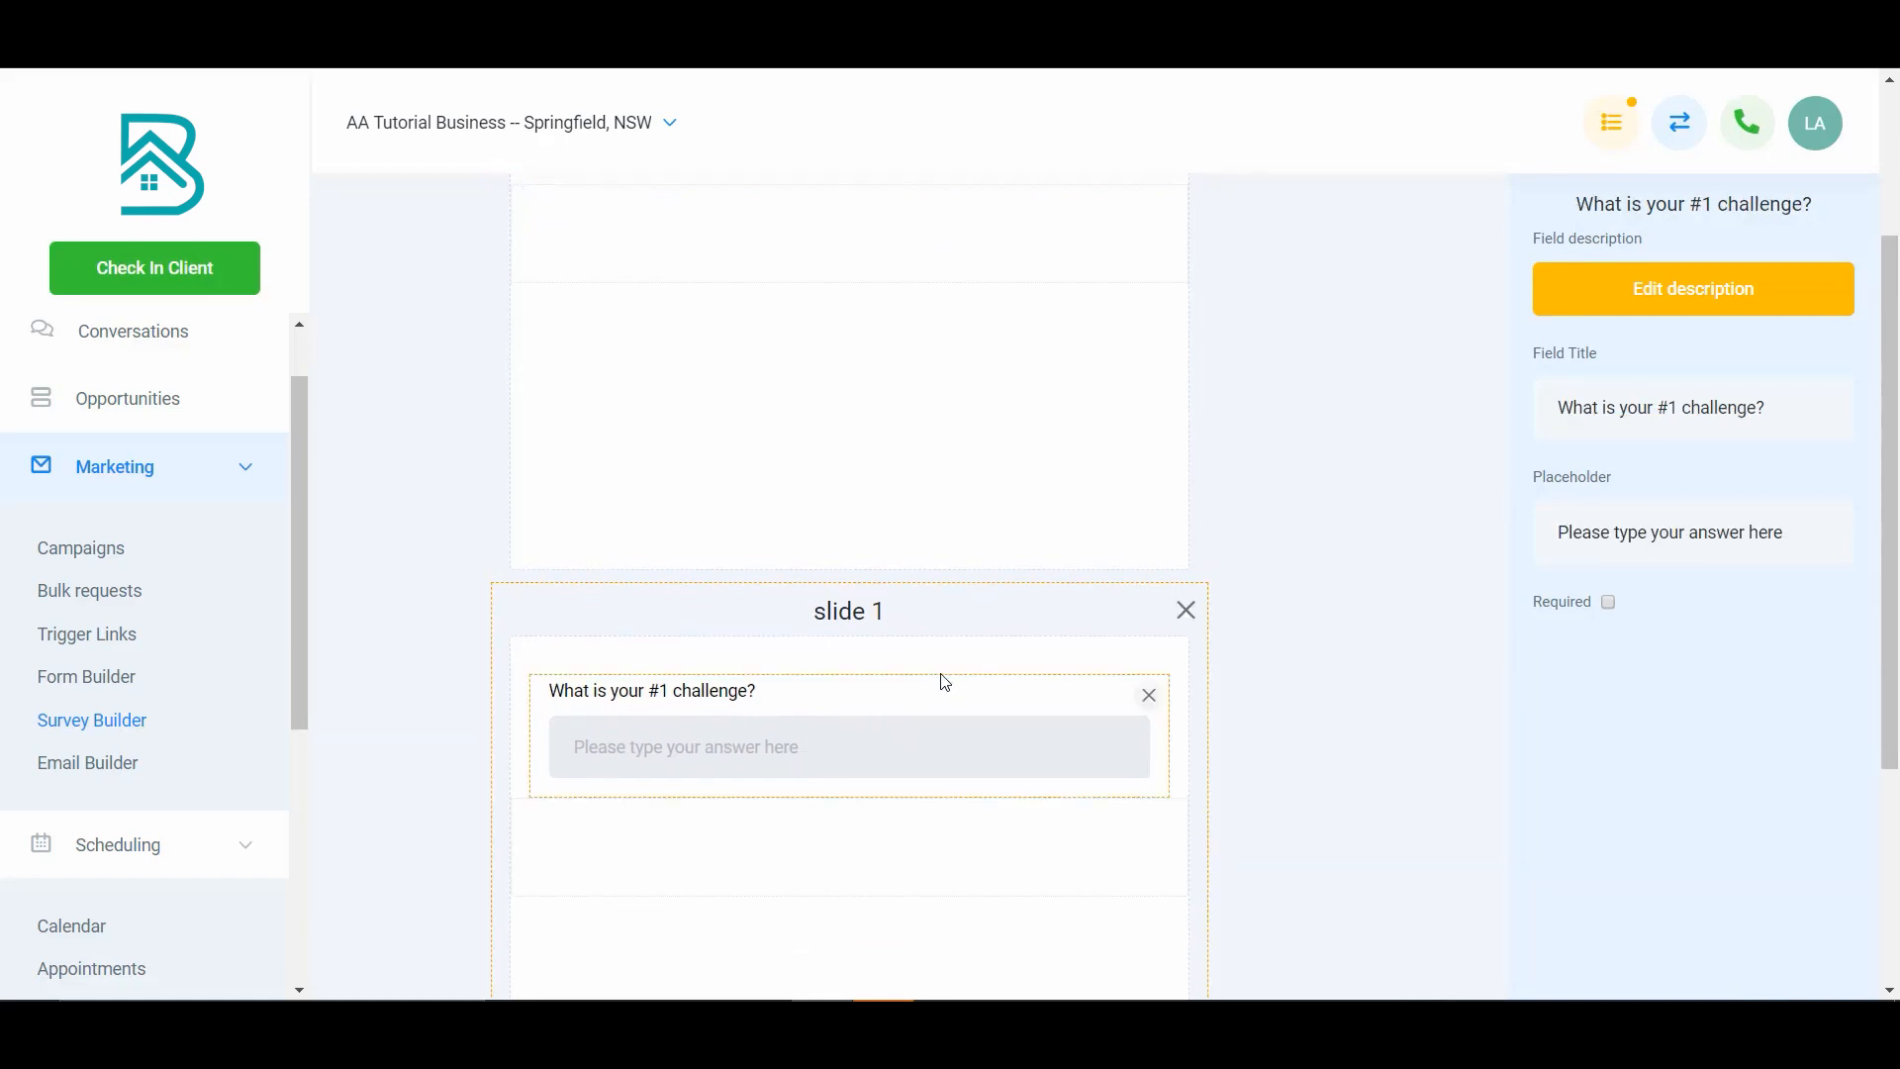
# - Retitle the challenge field on slide 1 as "So as a Man... What is your #1 challenge?"
pyautogui.scroll(-3, 995, 881)
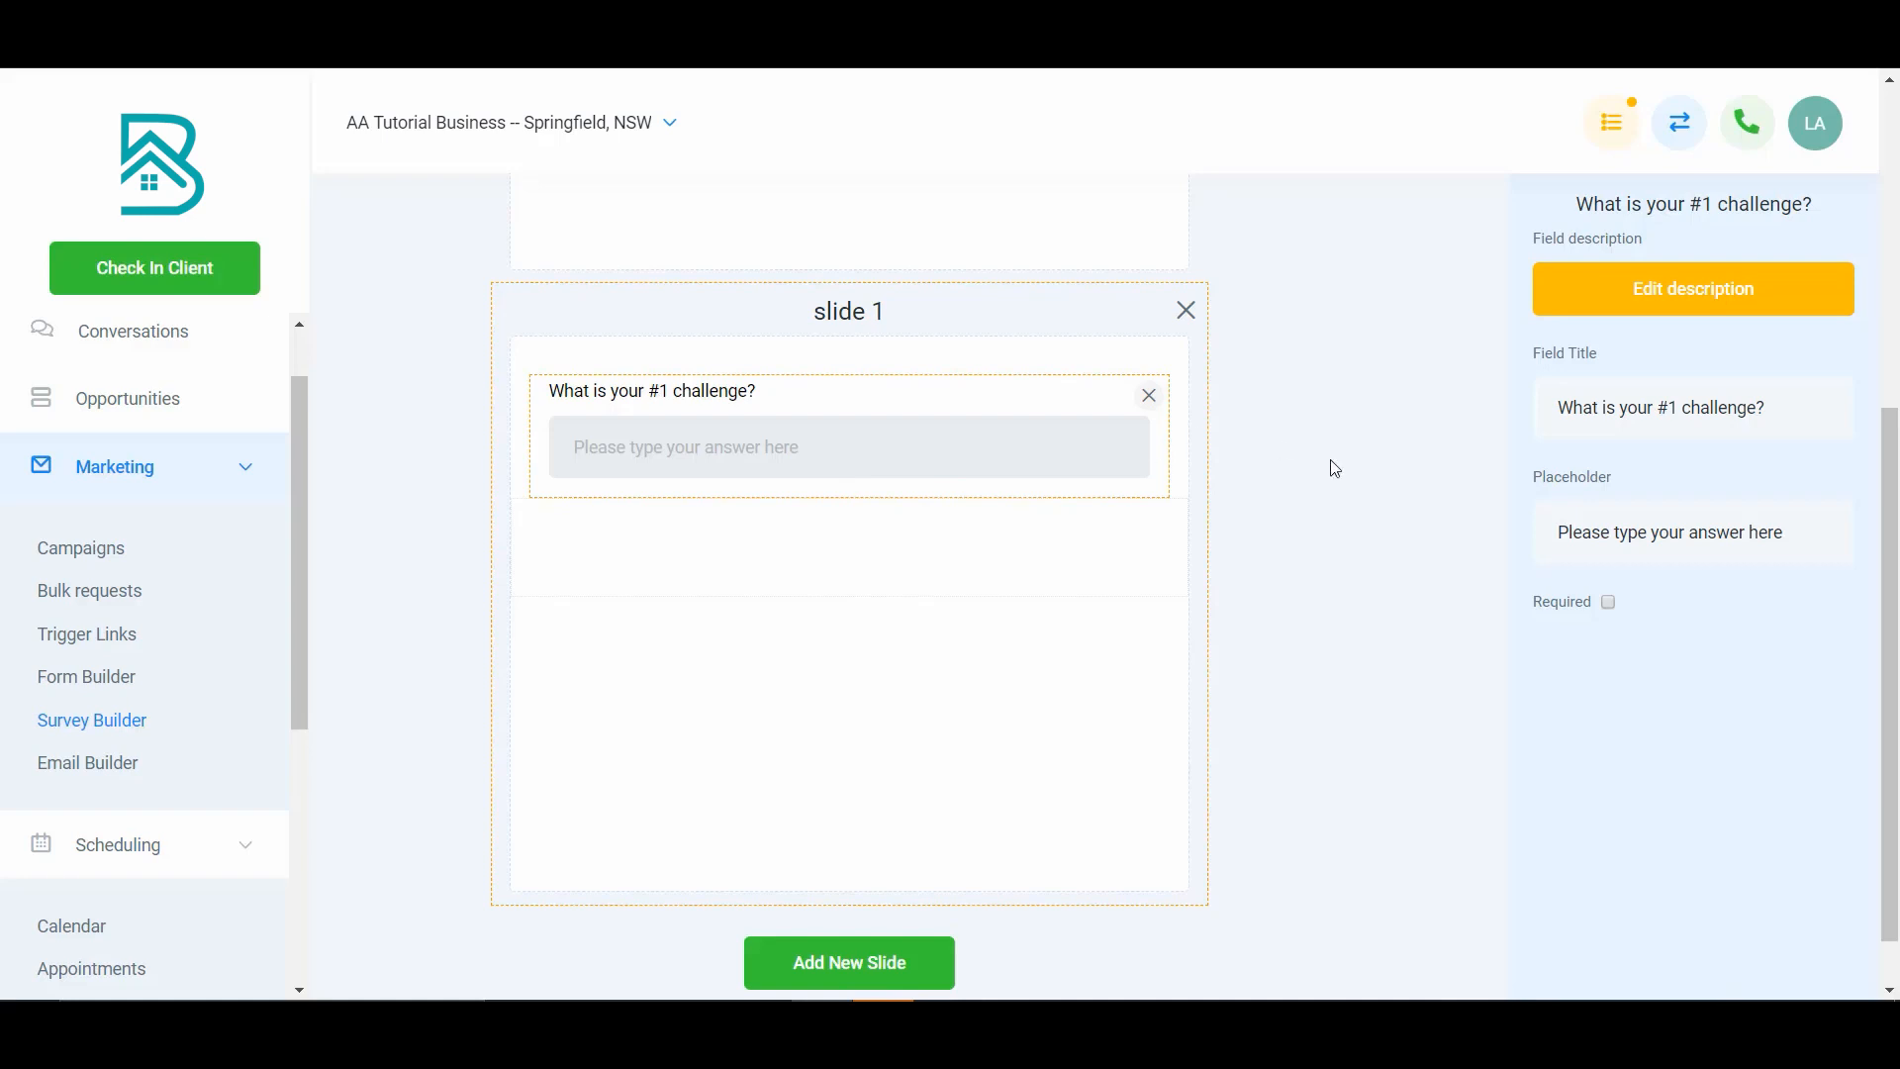
pyautogui.click(1395, 422)
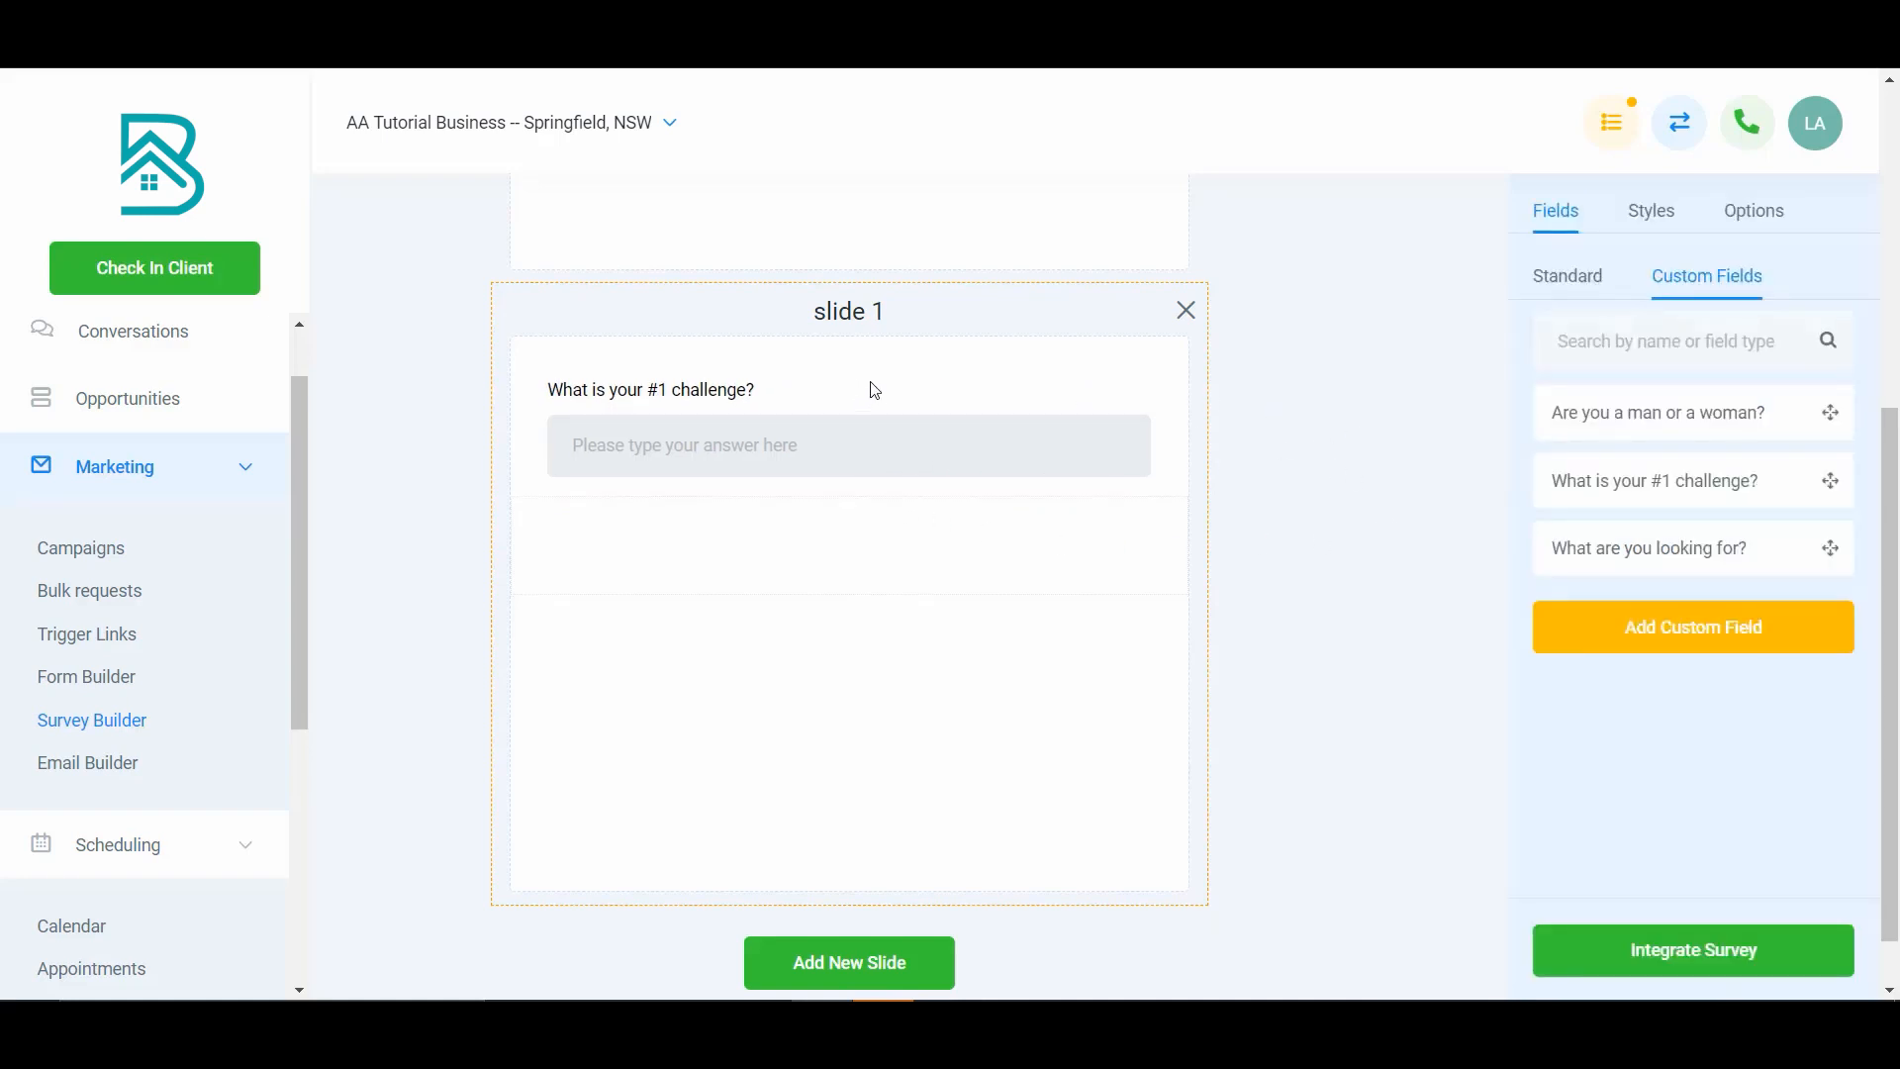
pyautogui.click(725, 396)
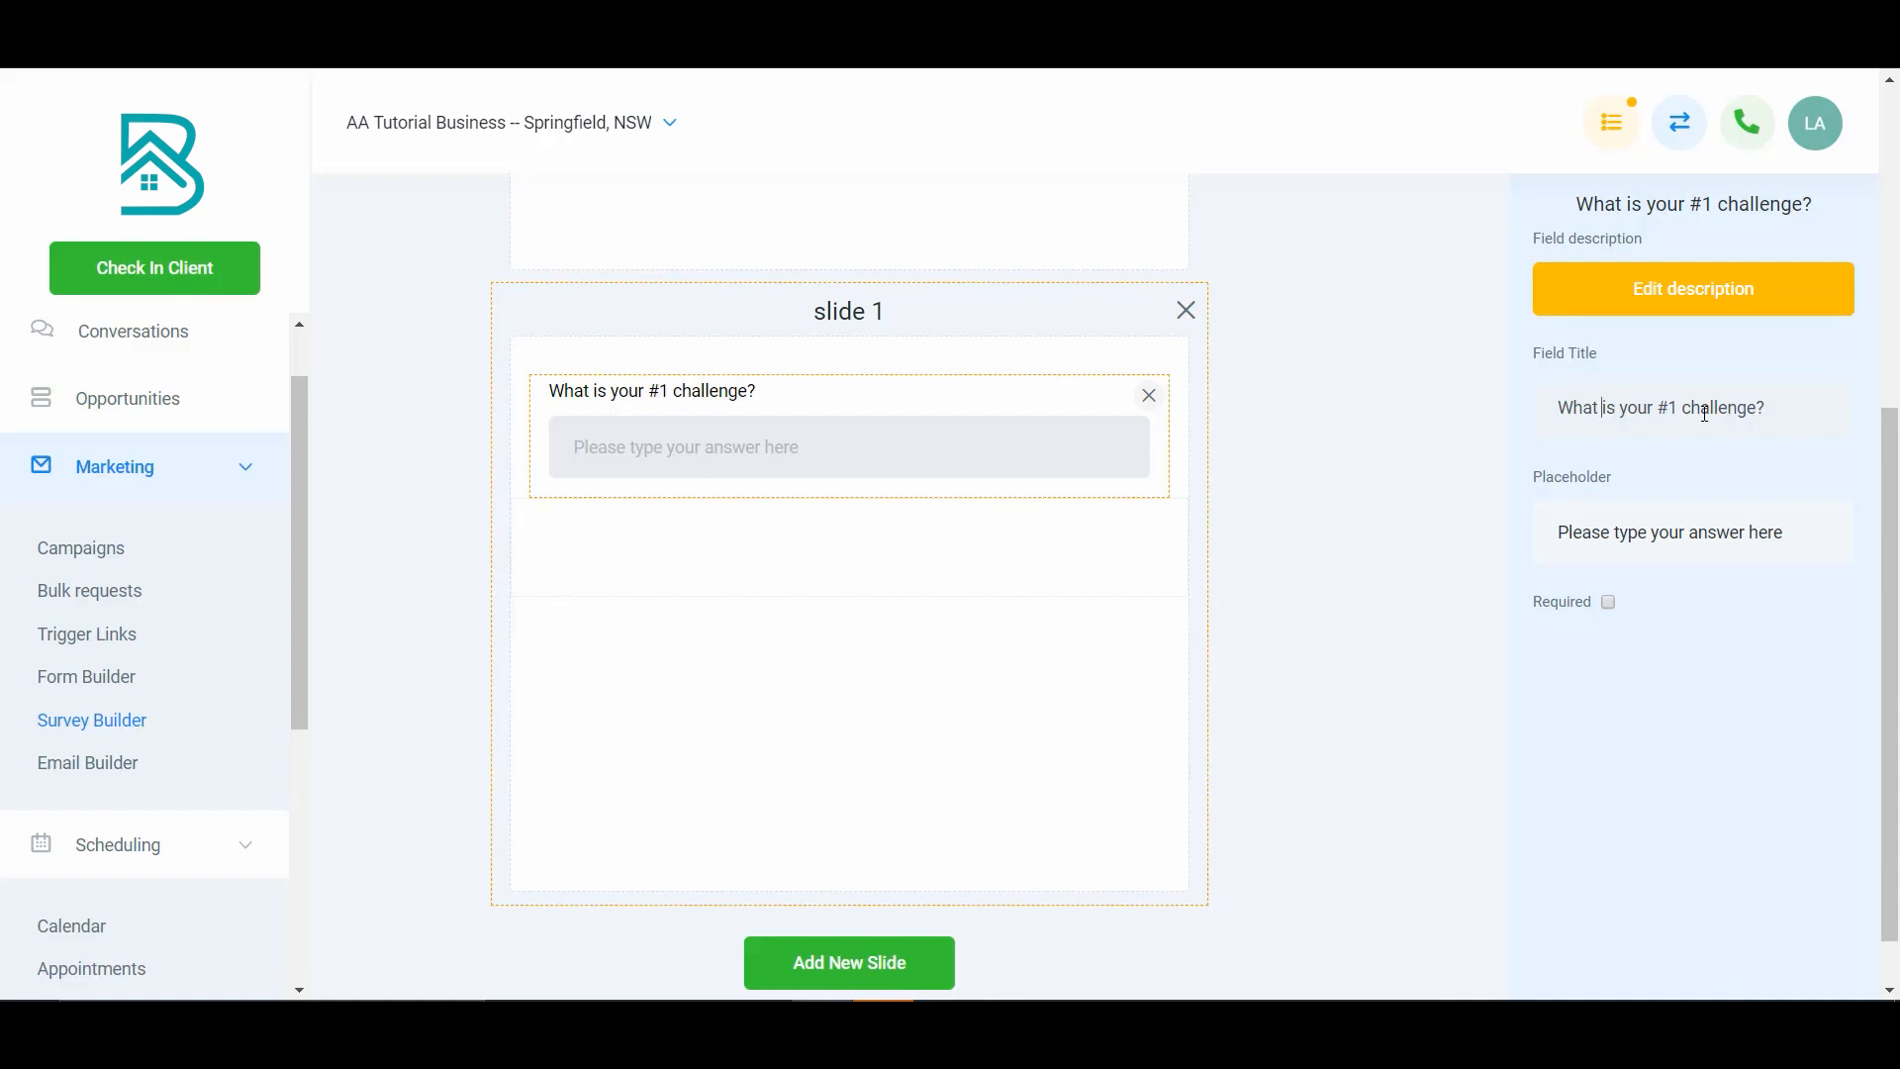
pyautogui.write('As')
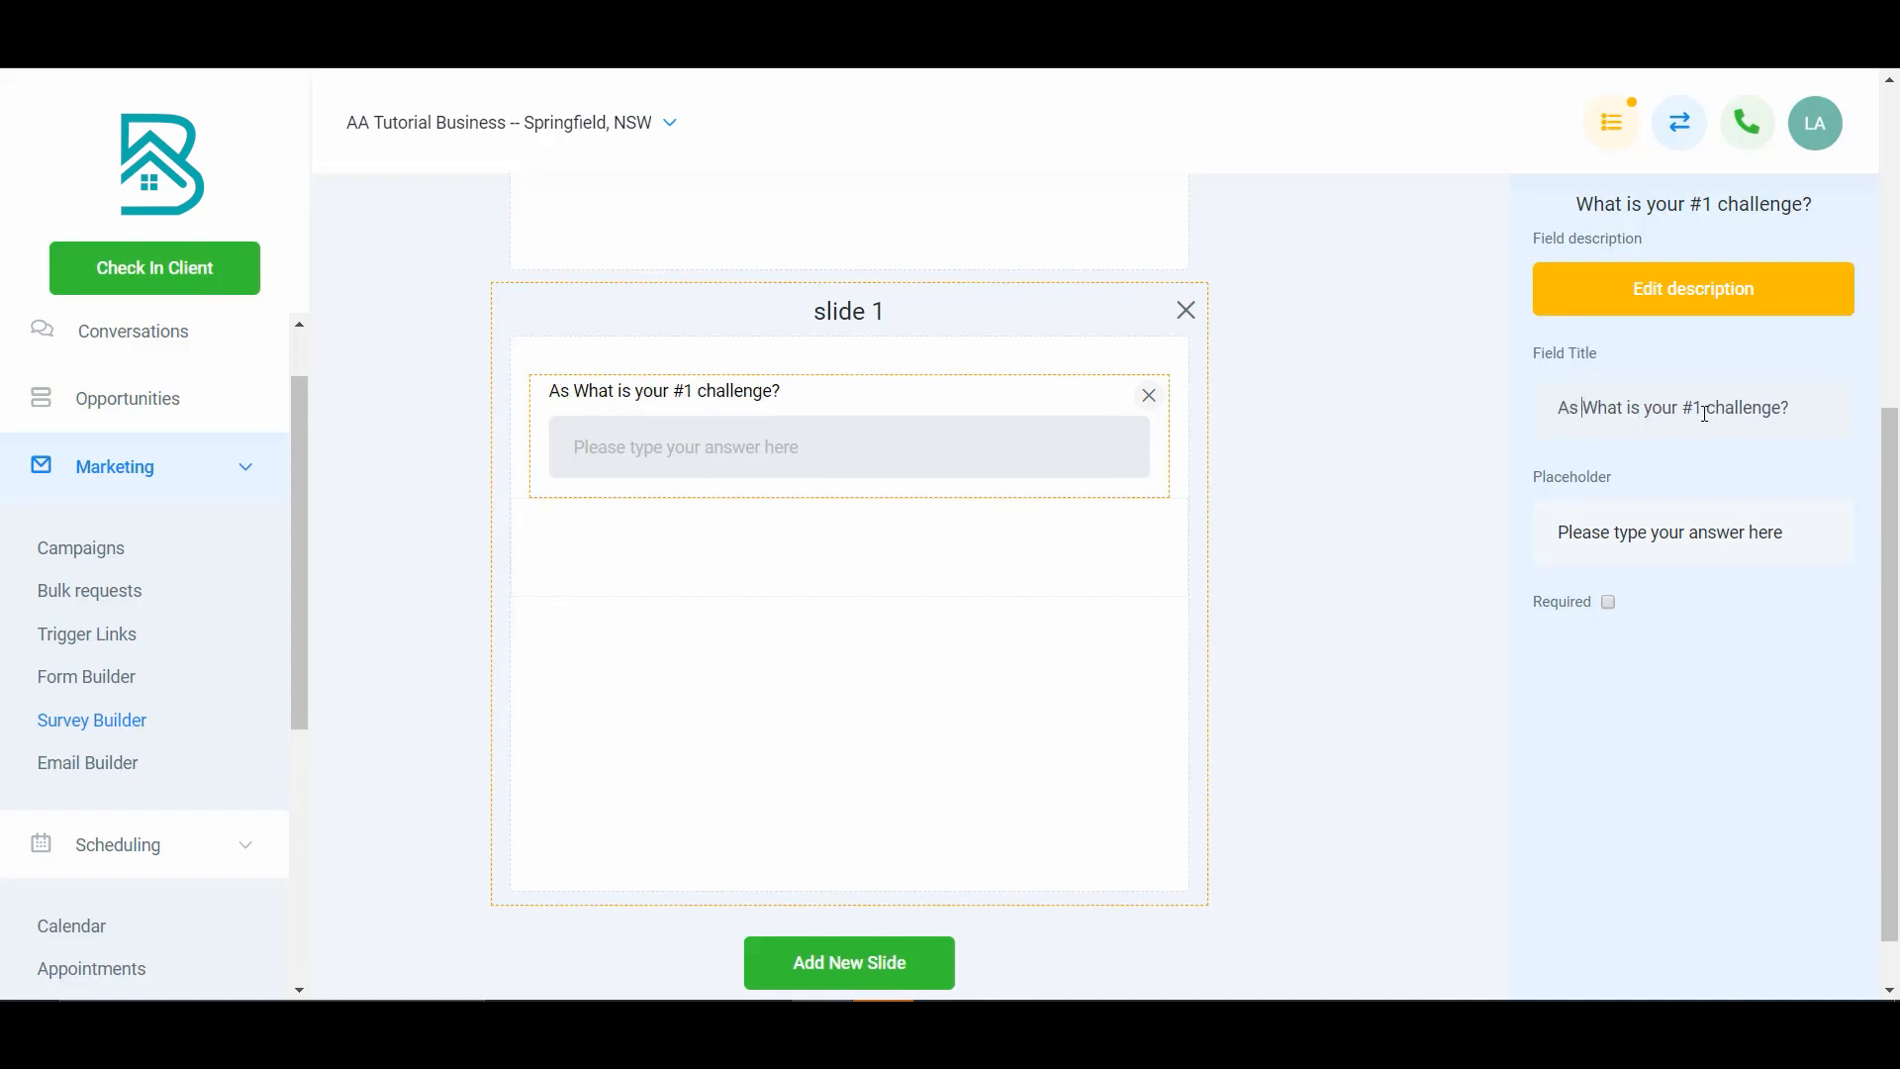
pyautogui.press('BackSpace')
pyautogui.press('BackSpace')
pyautogui.press('BackSpace')
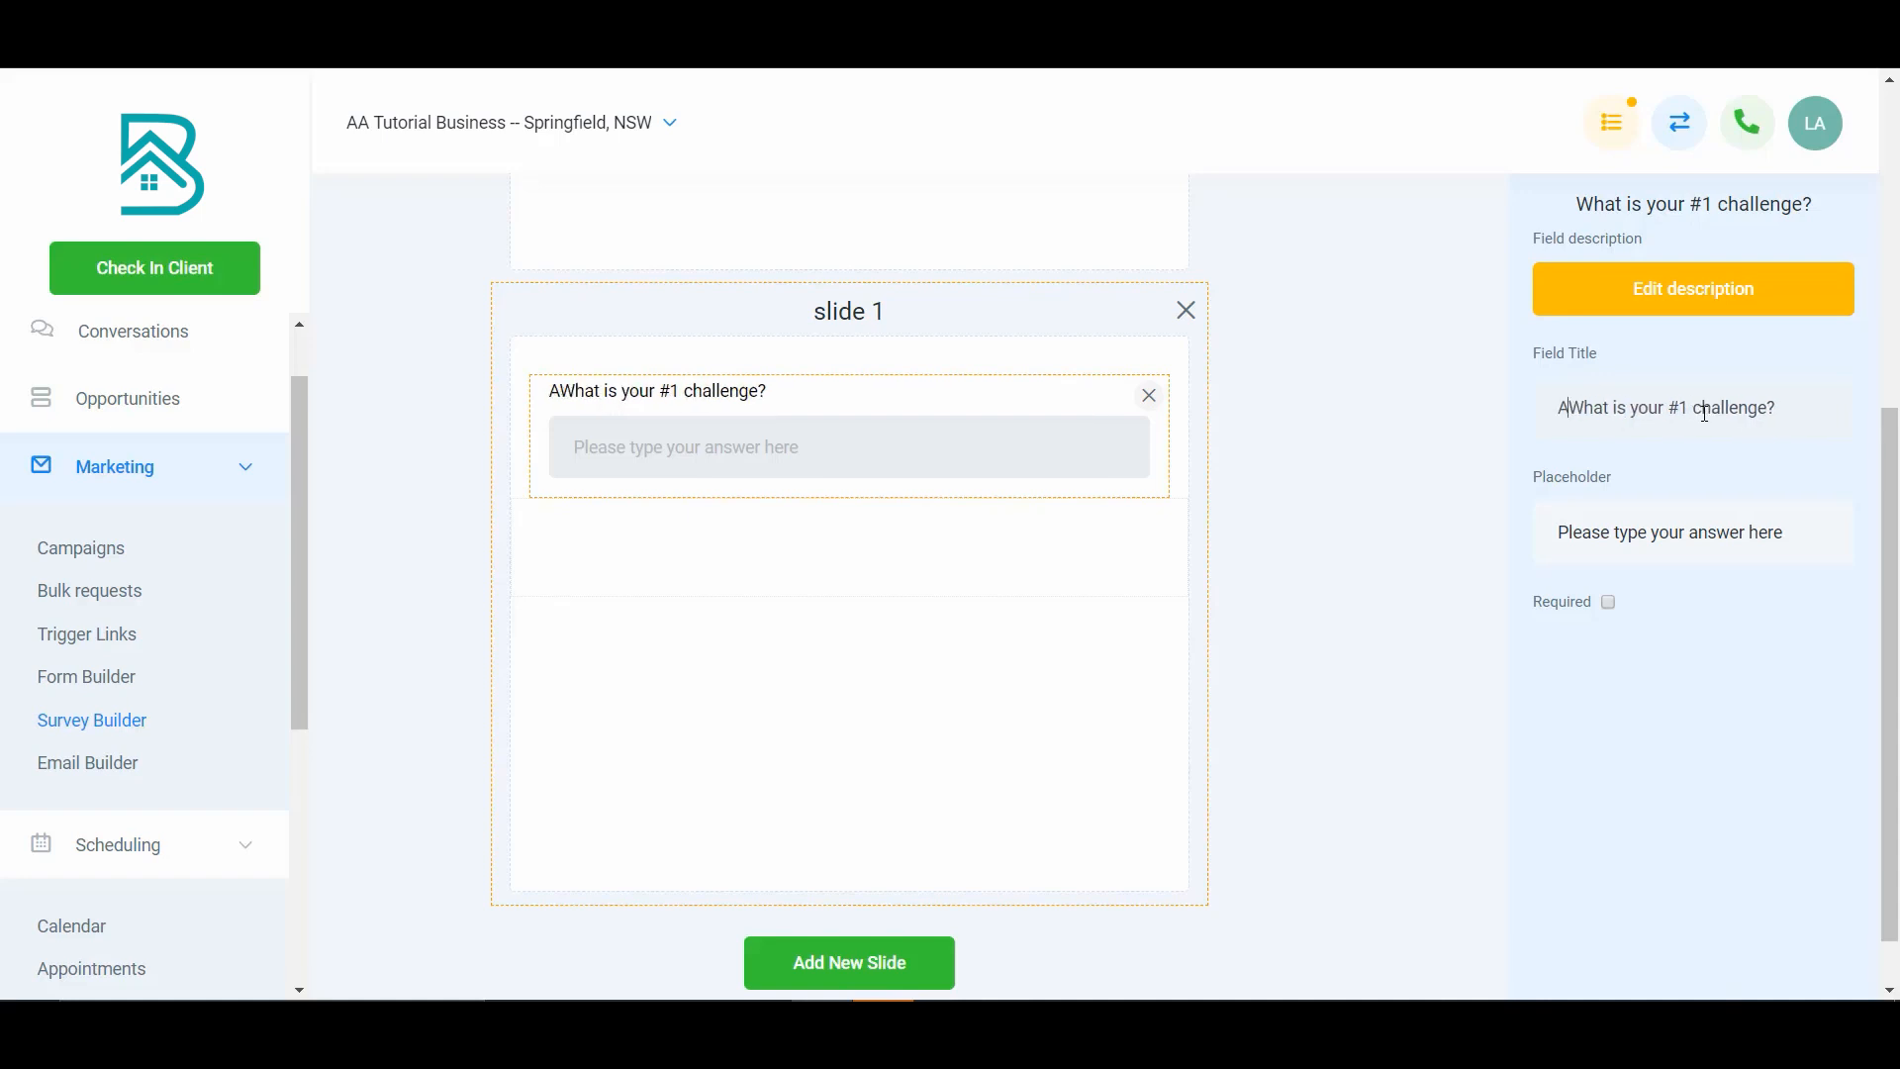
pyautogui.write('So as a')
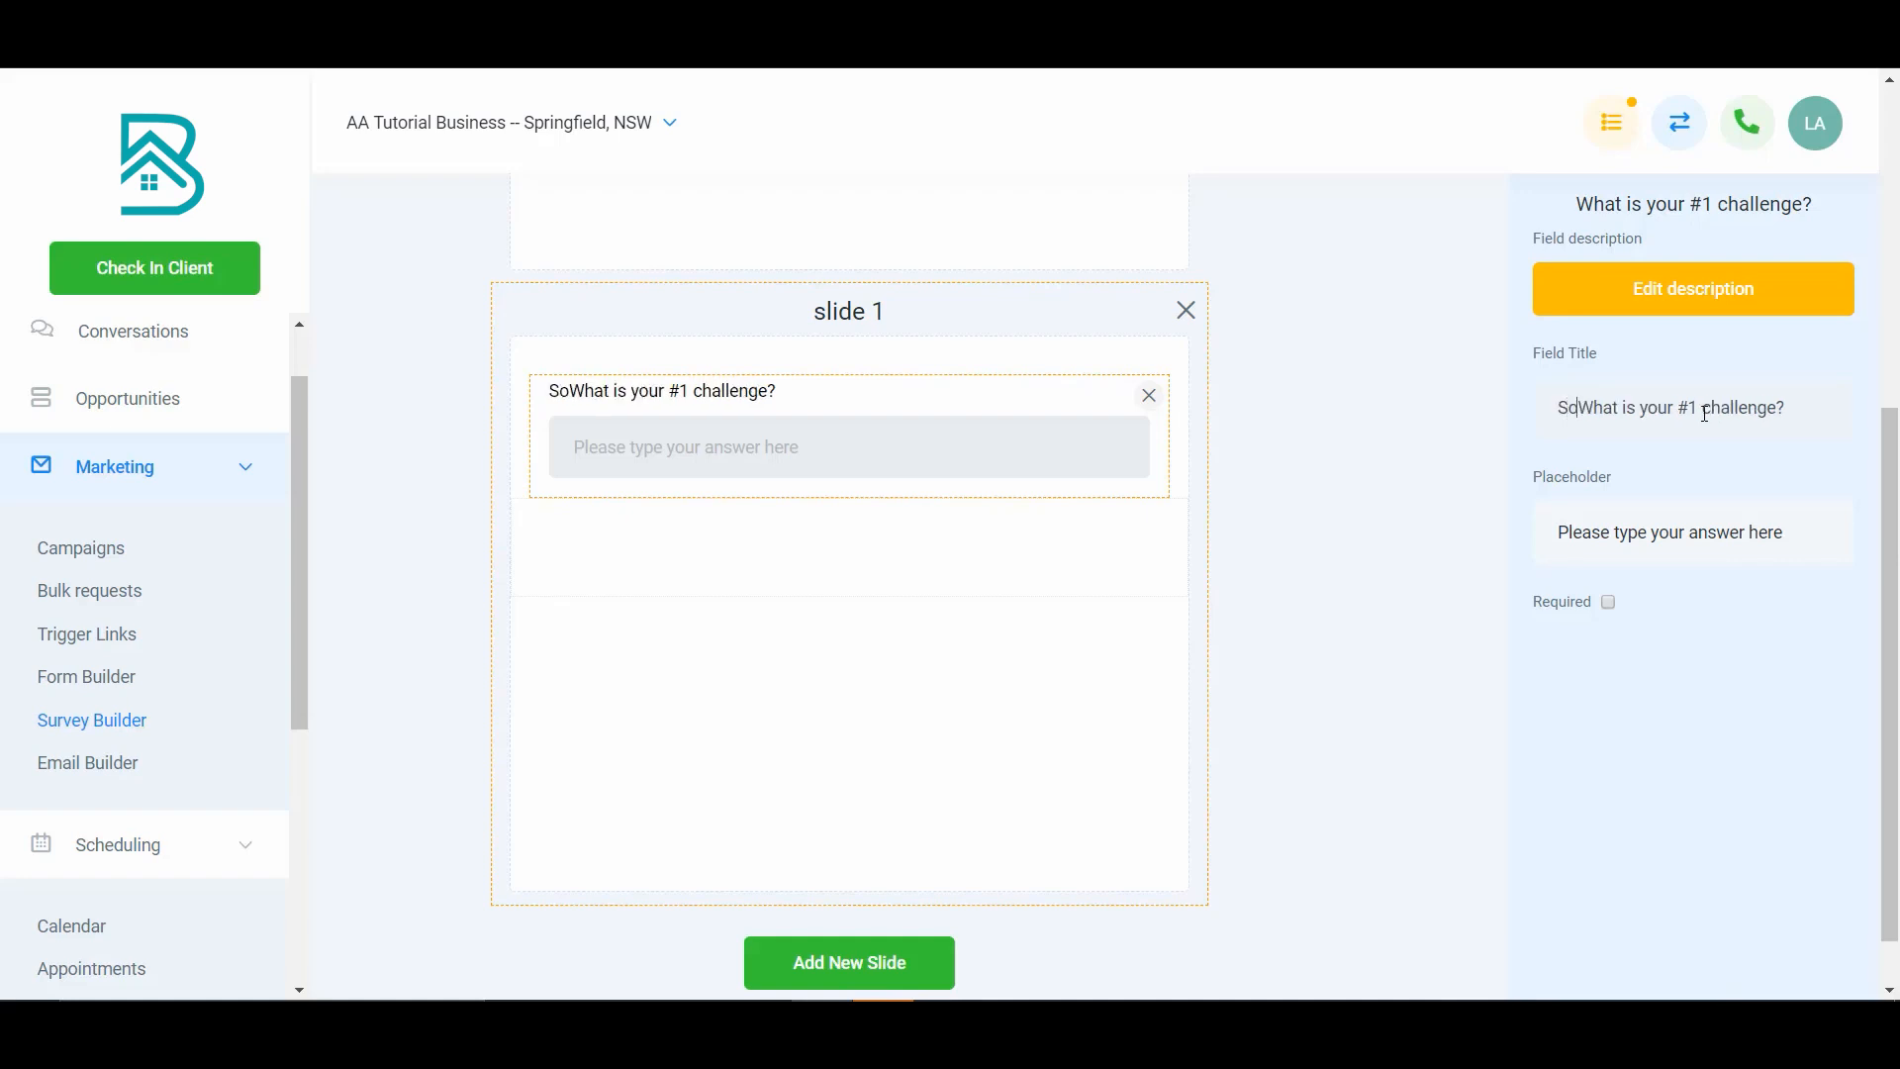
pyautogui.write(' Man...')
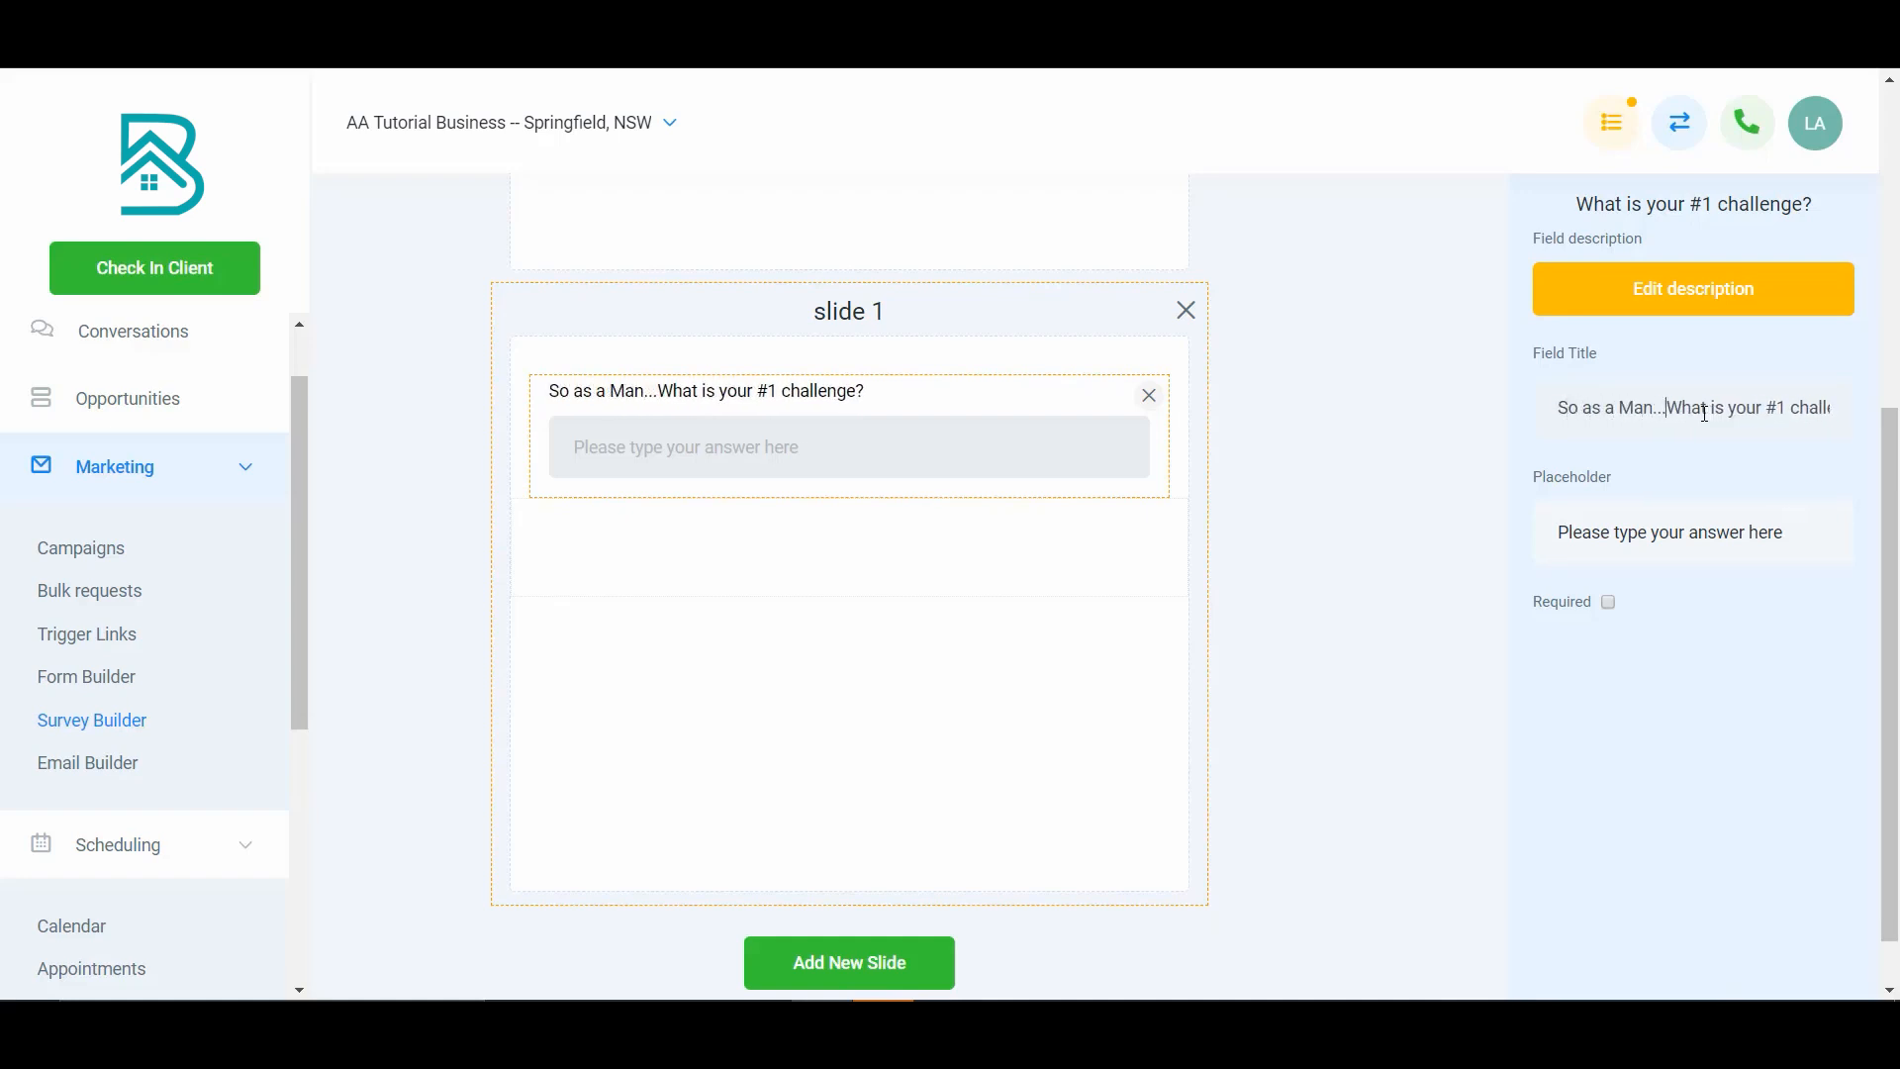
pyautogui.scroll(1, 1706, 414)
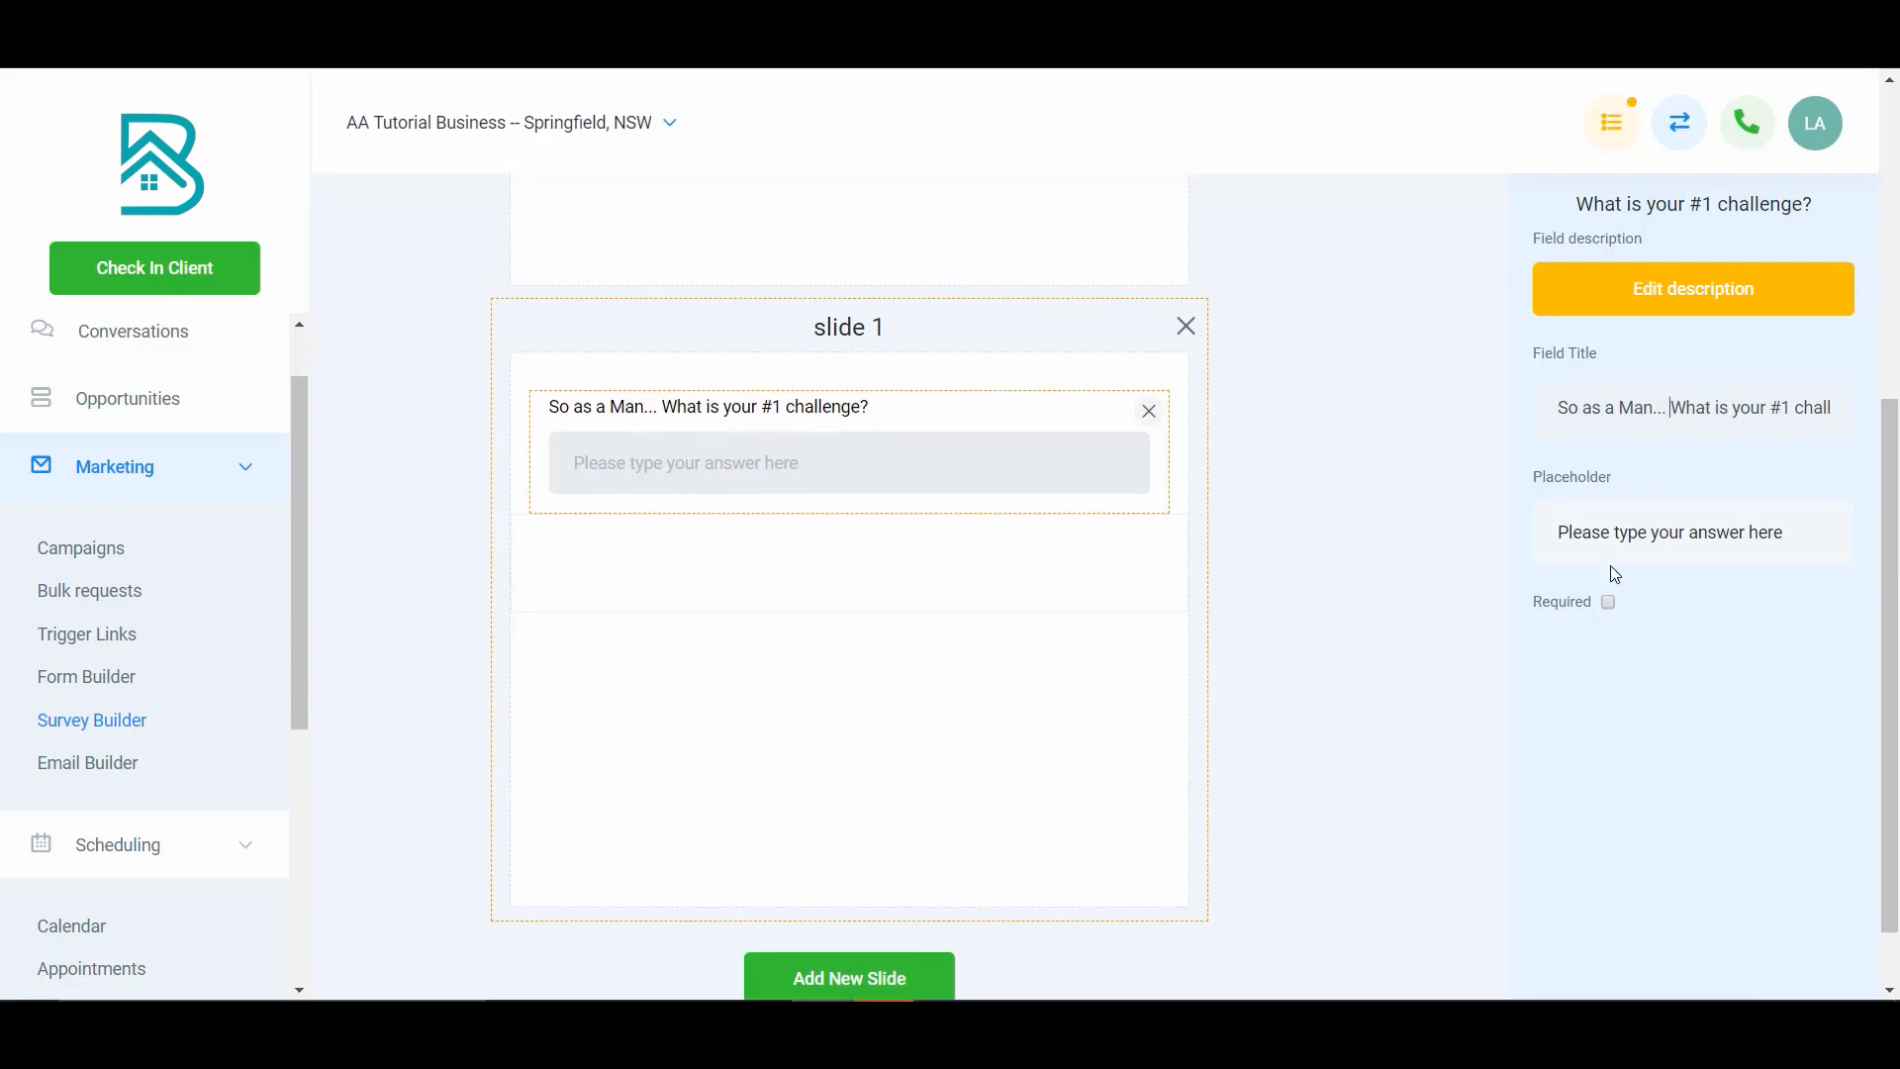
pyautogui.click(1350, 606)
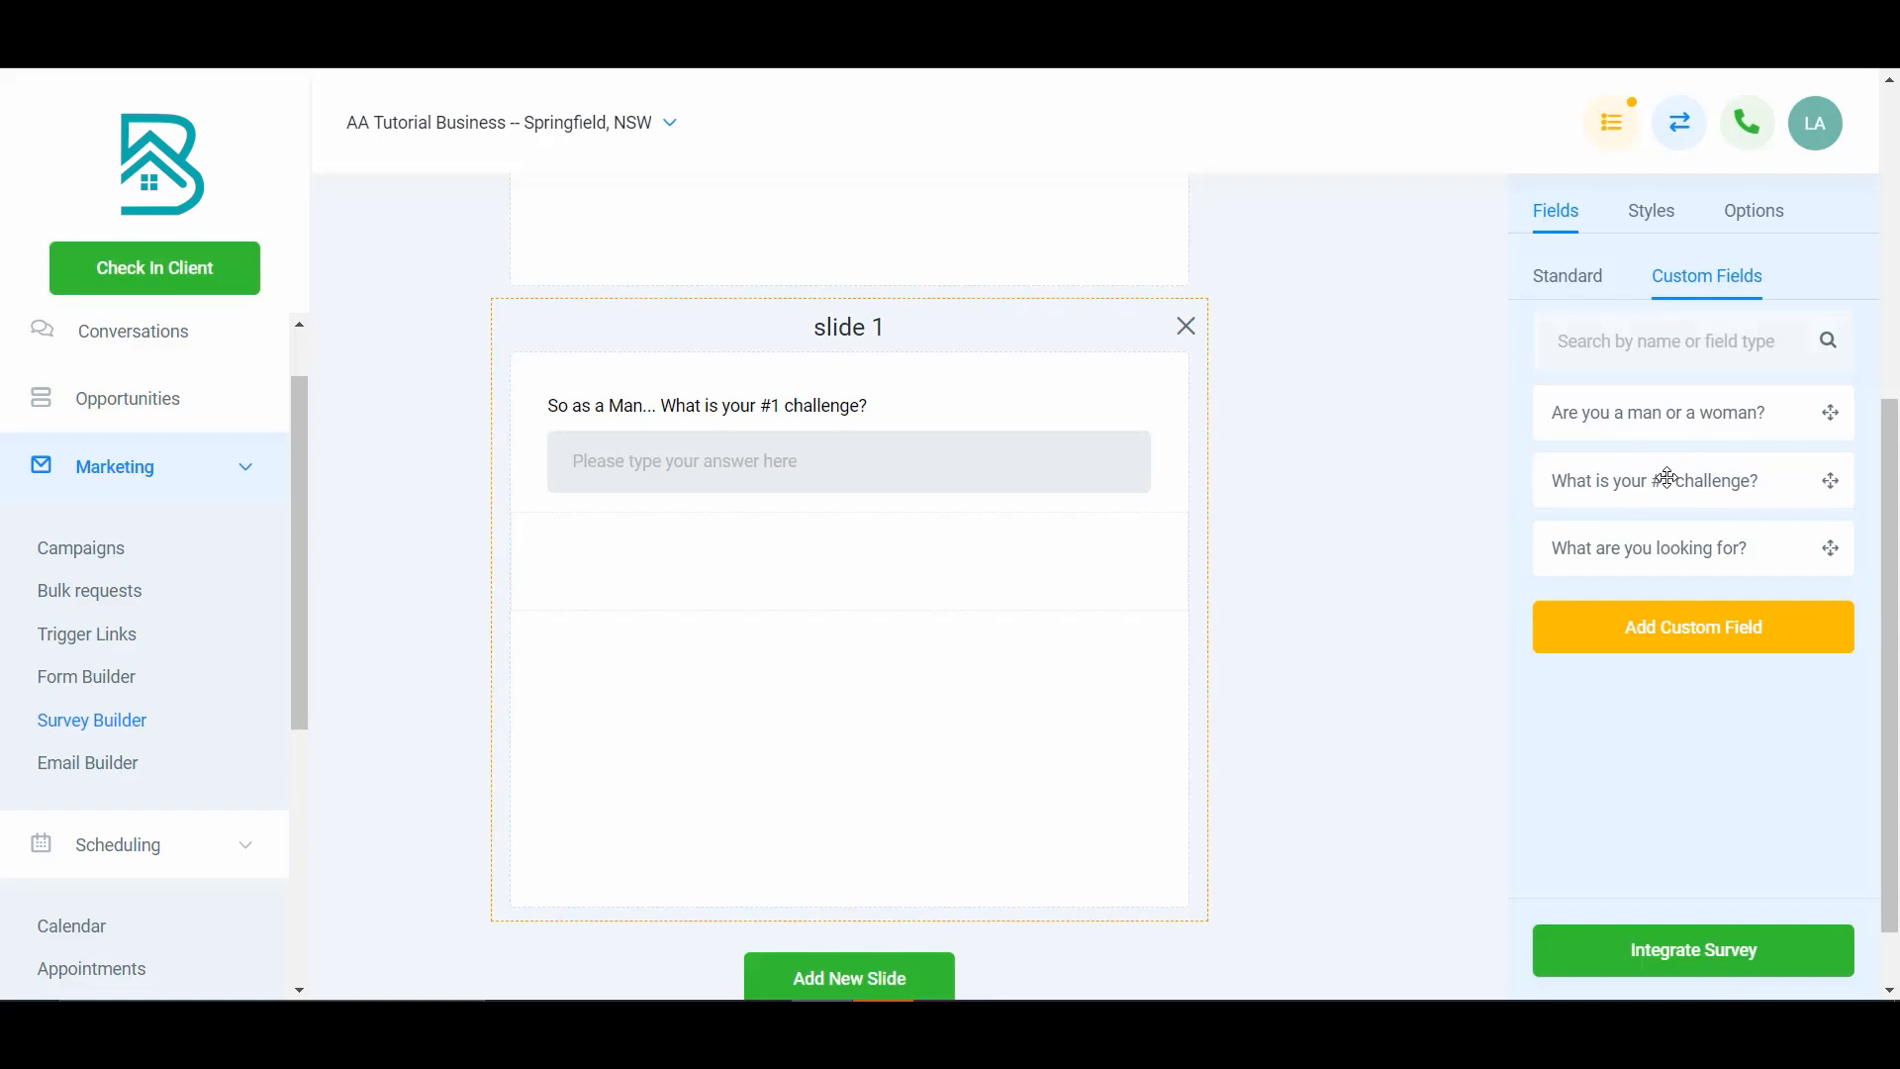
pyautogui.click(842, 453)
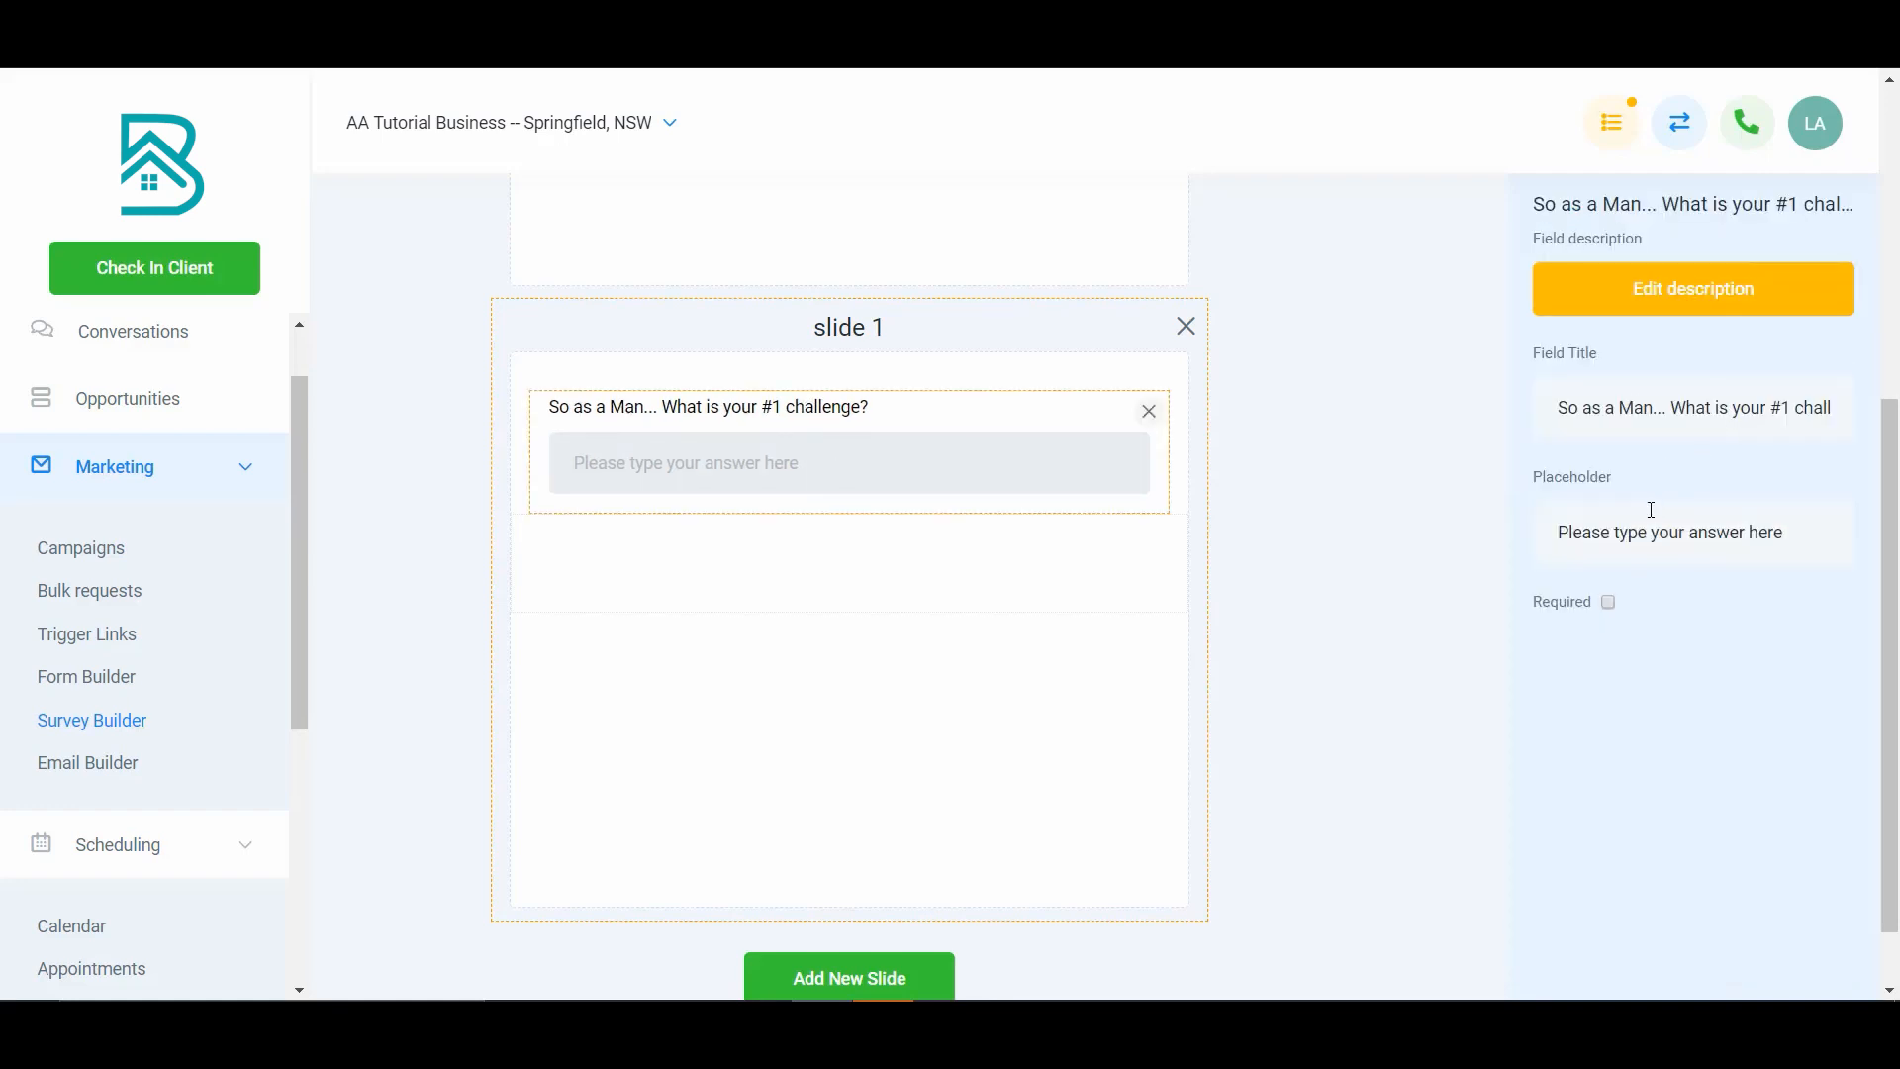
pyautogui.click(1344, 491)
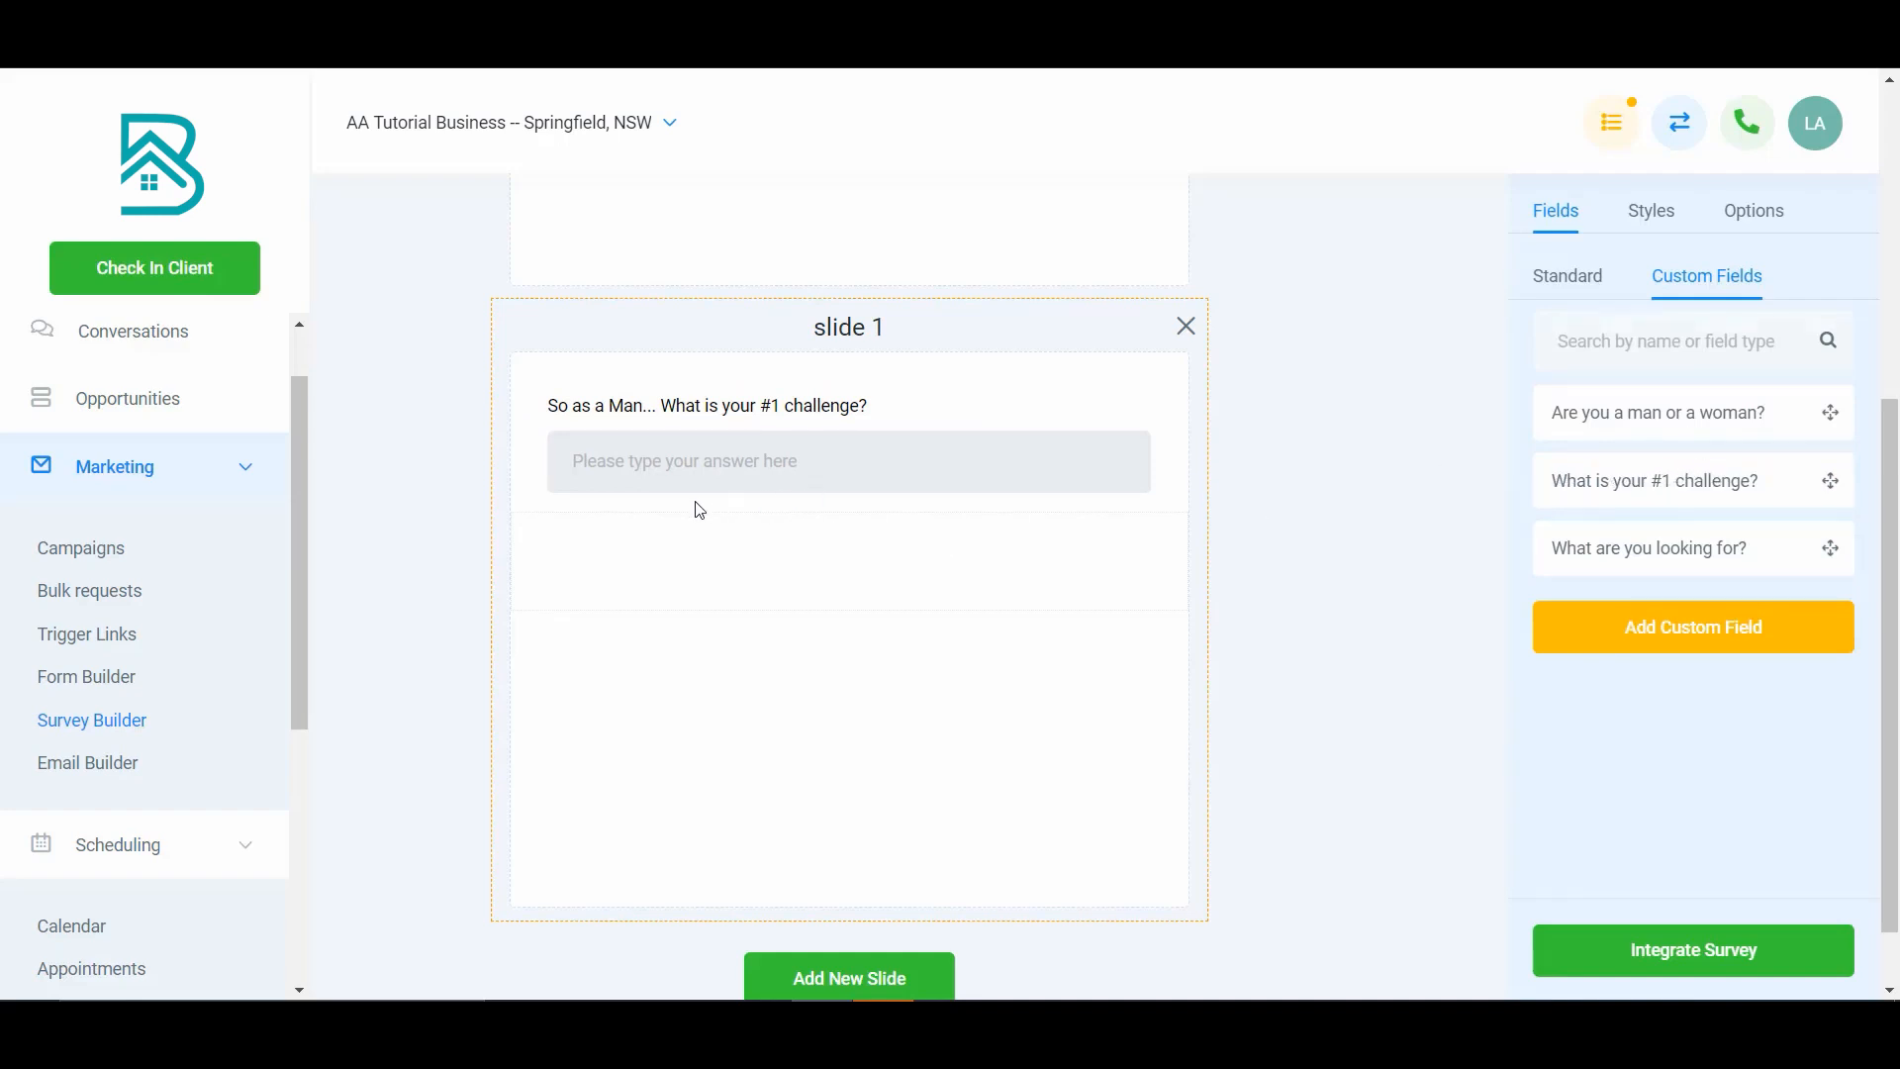
# - In the account's custom field settings, rename the challenge field to "Men, what is your #1 challenge?" and save it
pyautogui.scroll(-5, 148, 782)
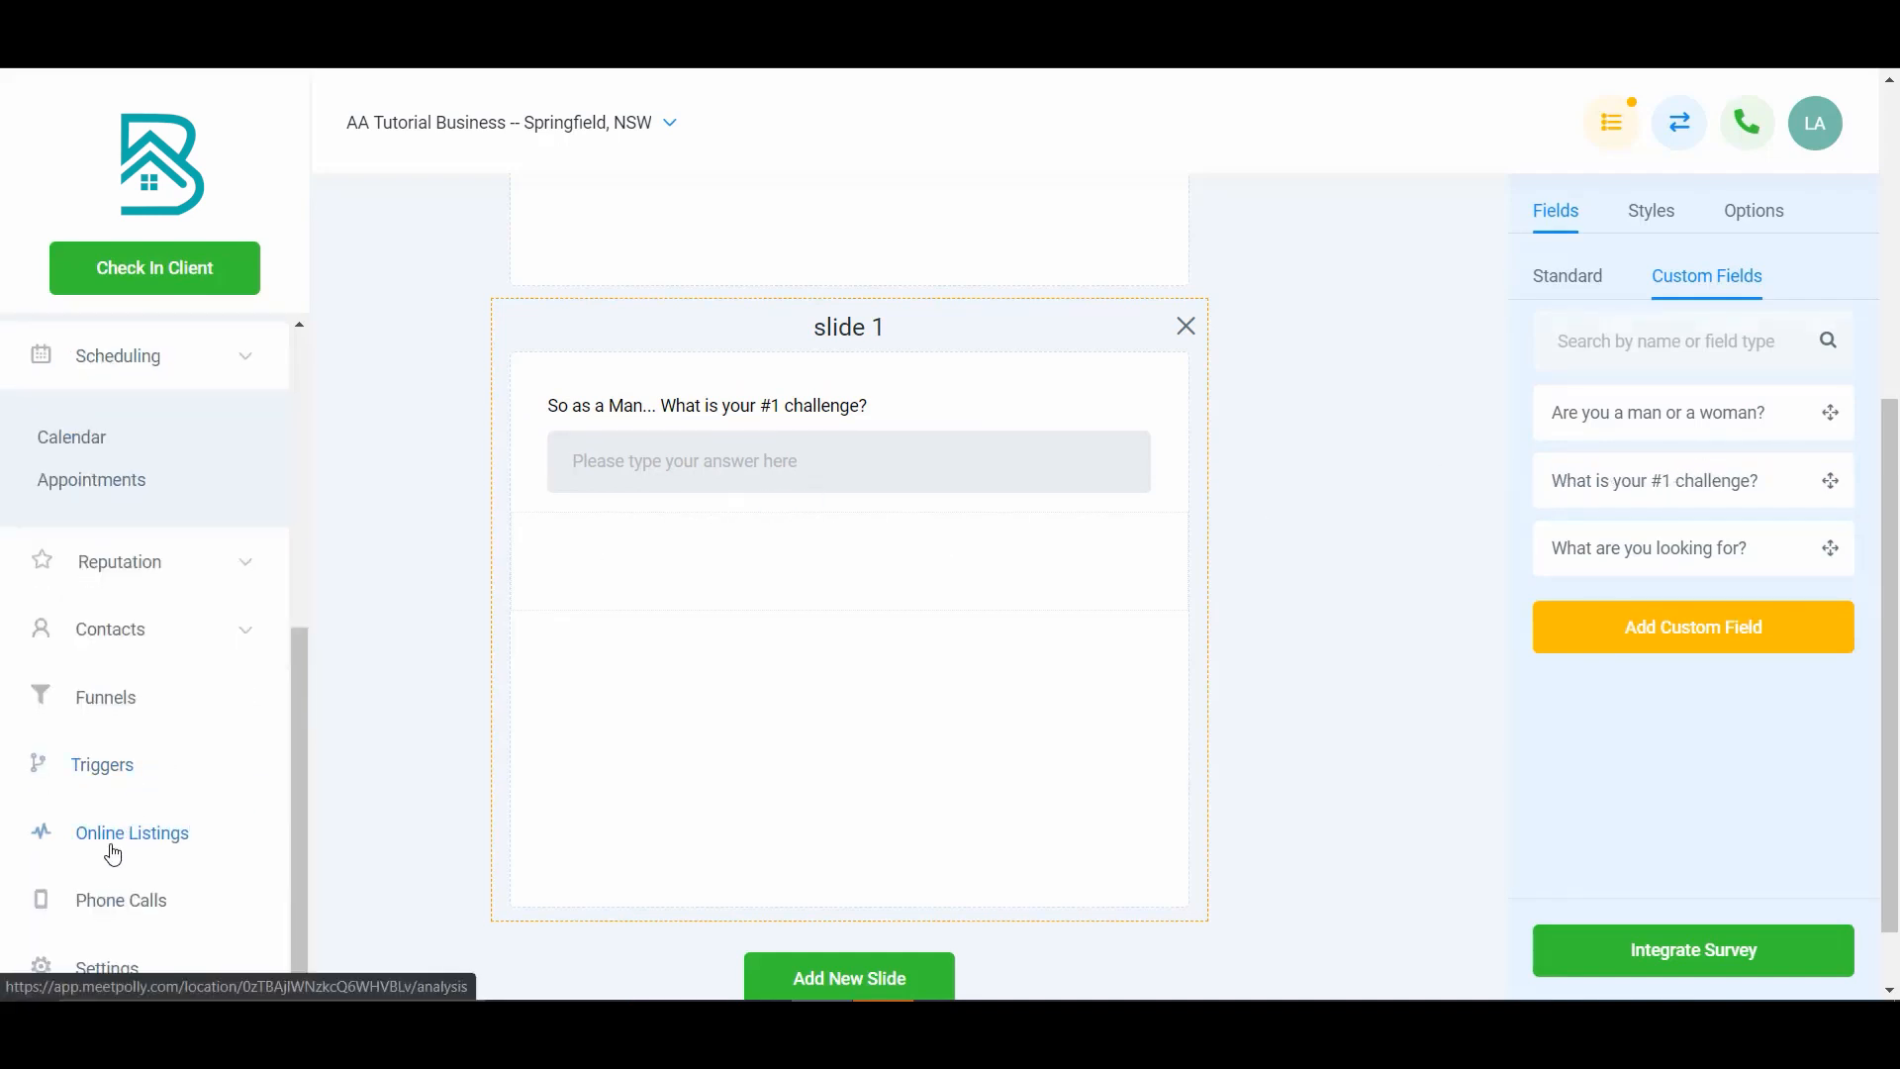
pyautogui.click(127, 968)
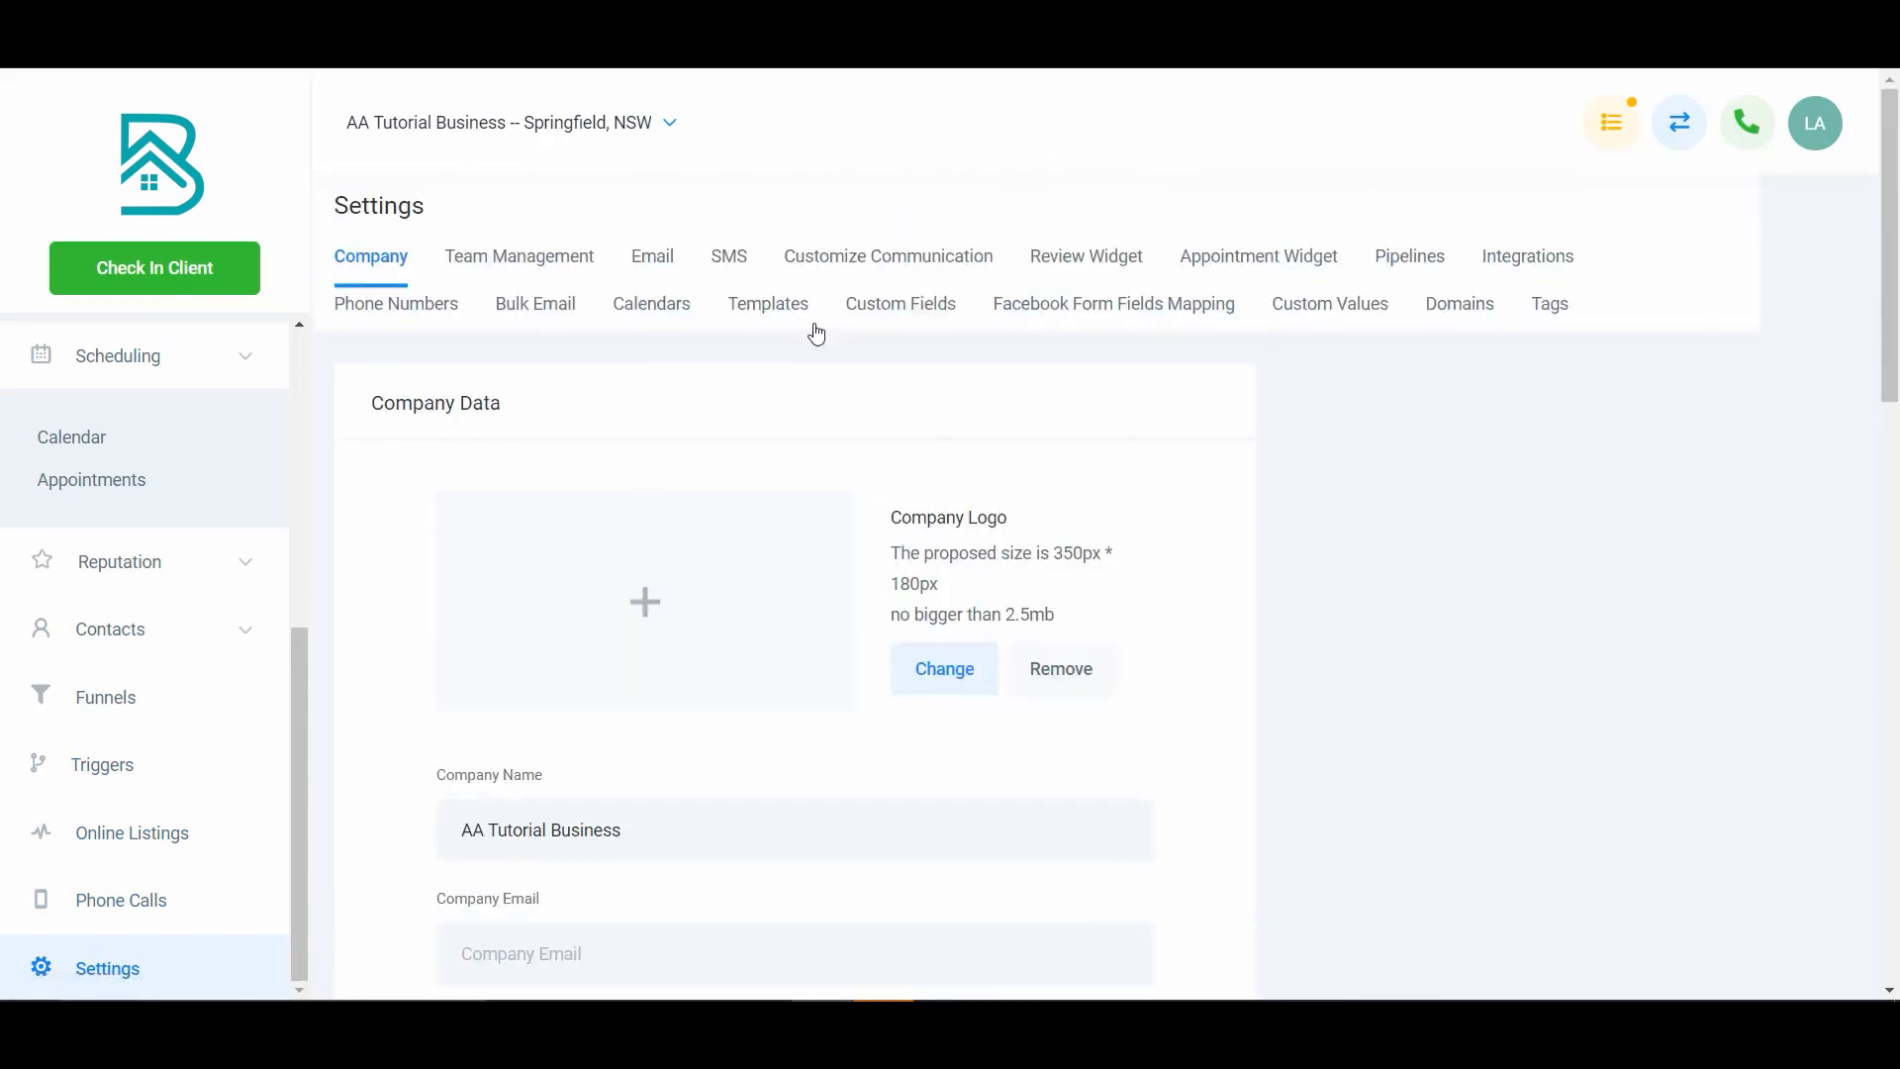
pyautogui.click(903, 306)
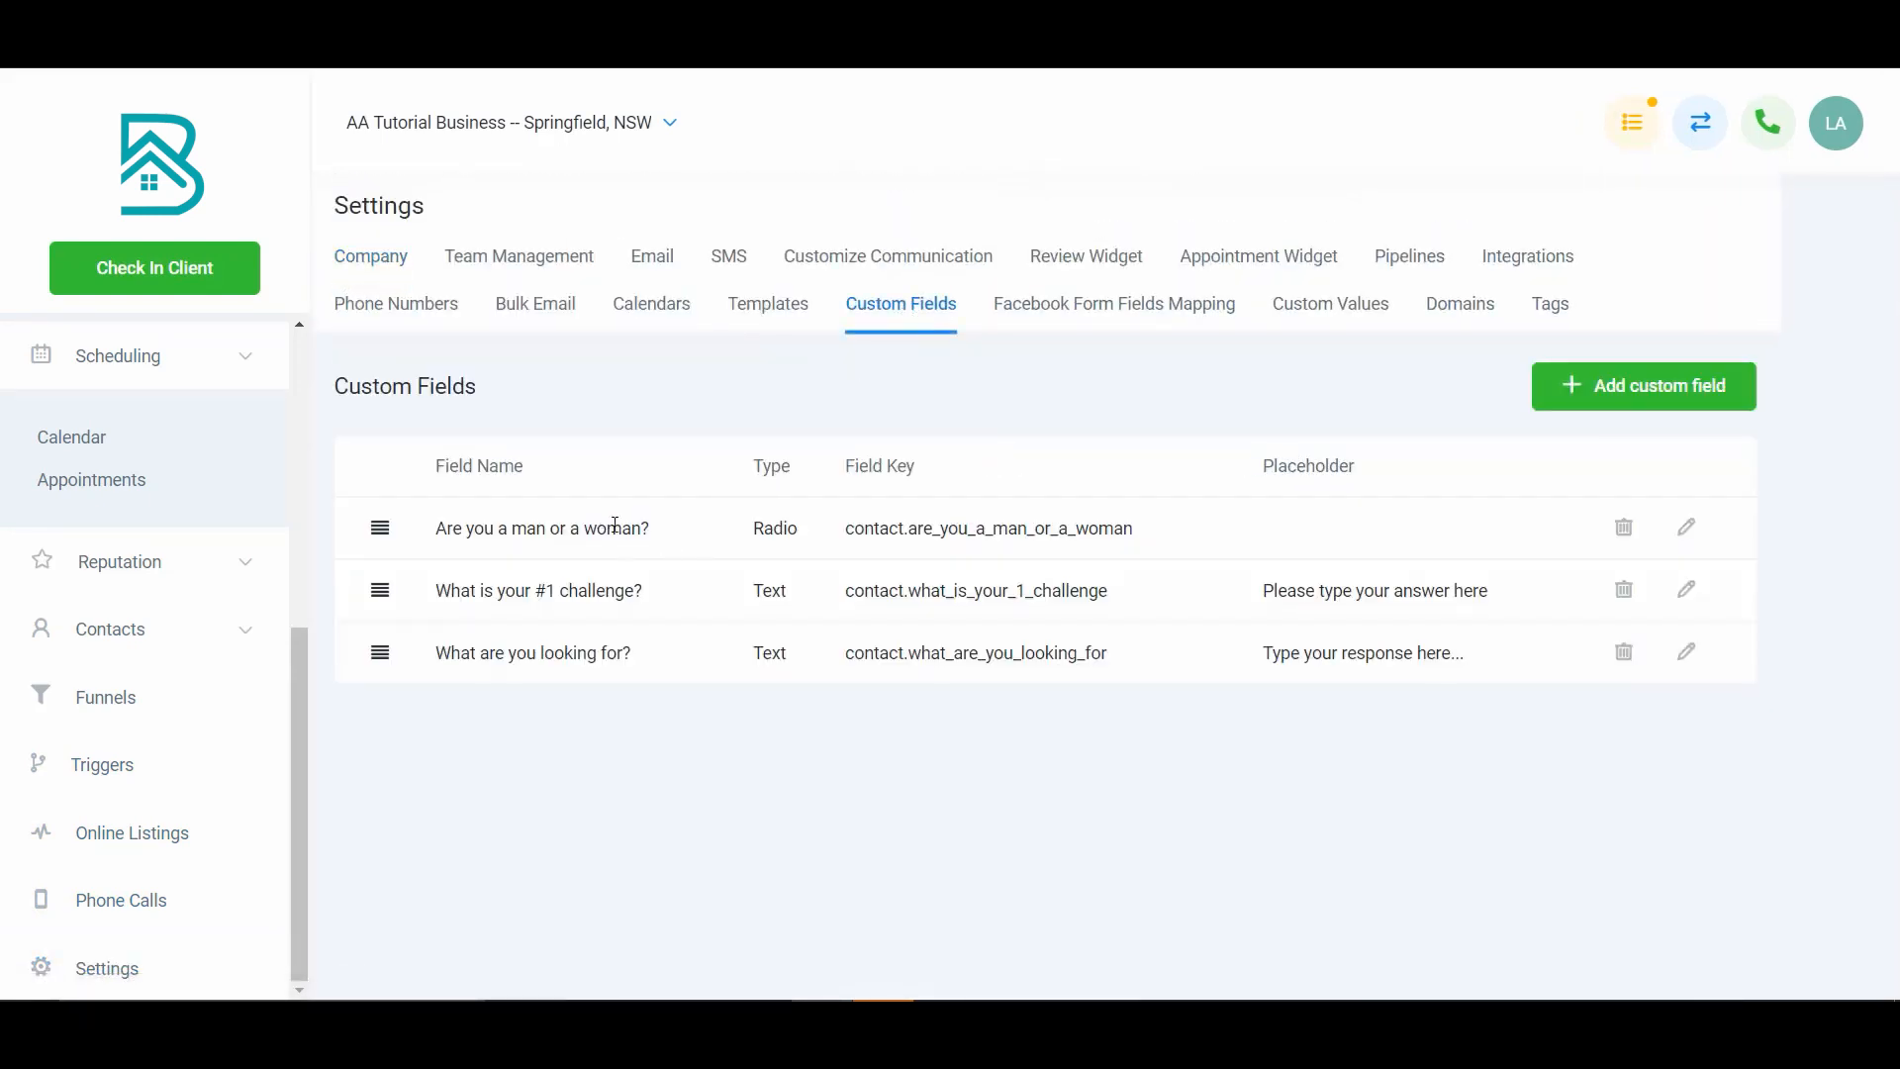
pyautogui.click(1688, 603)
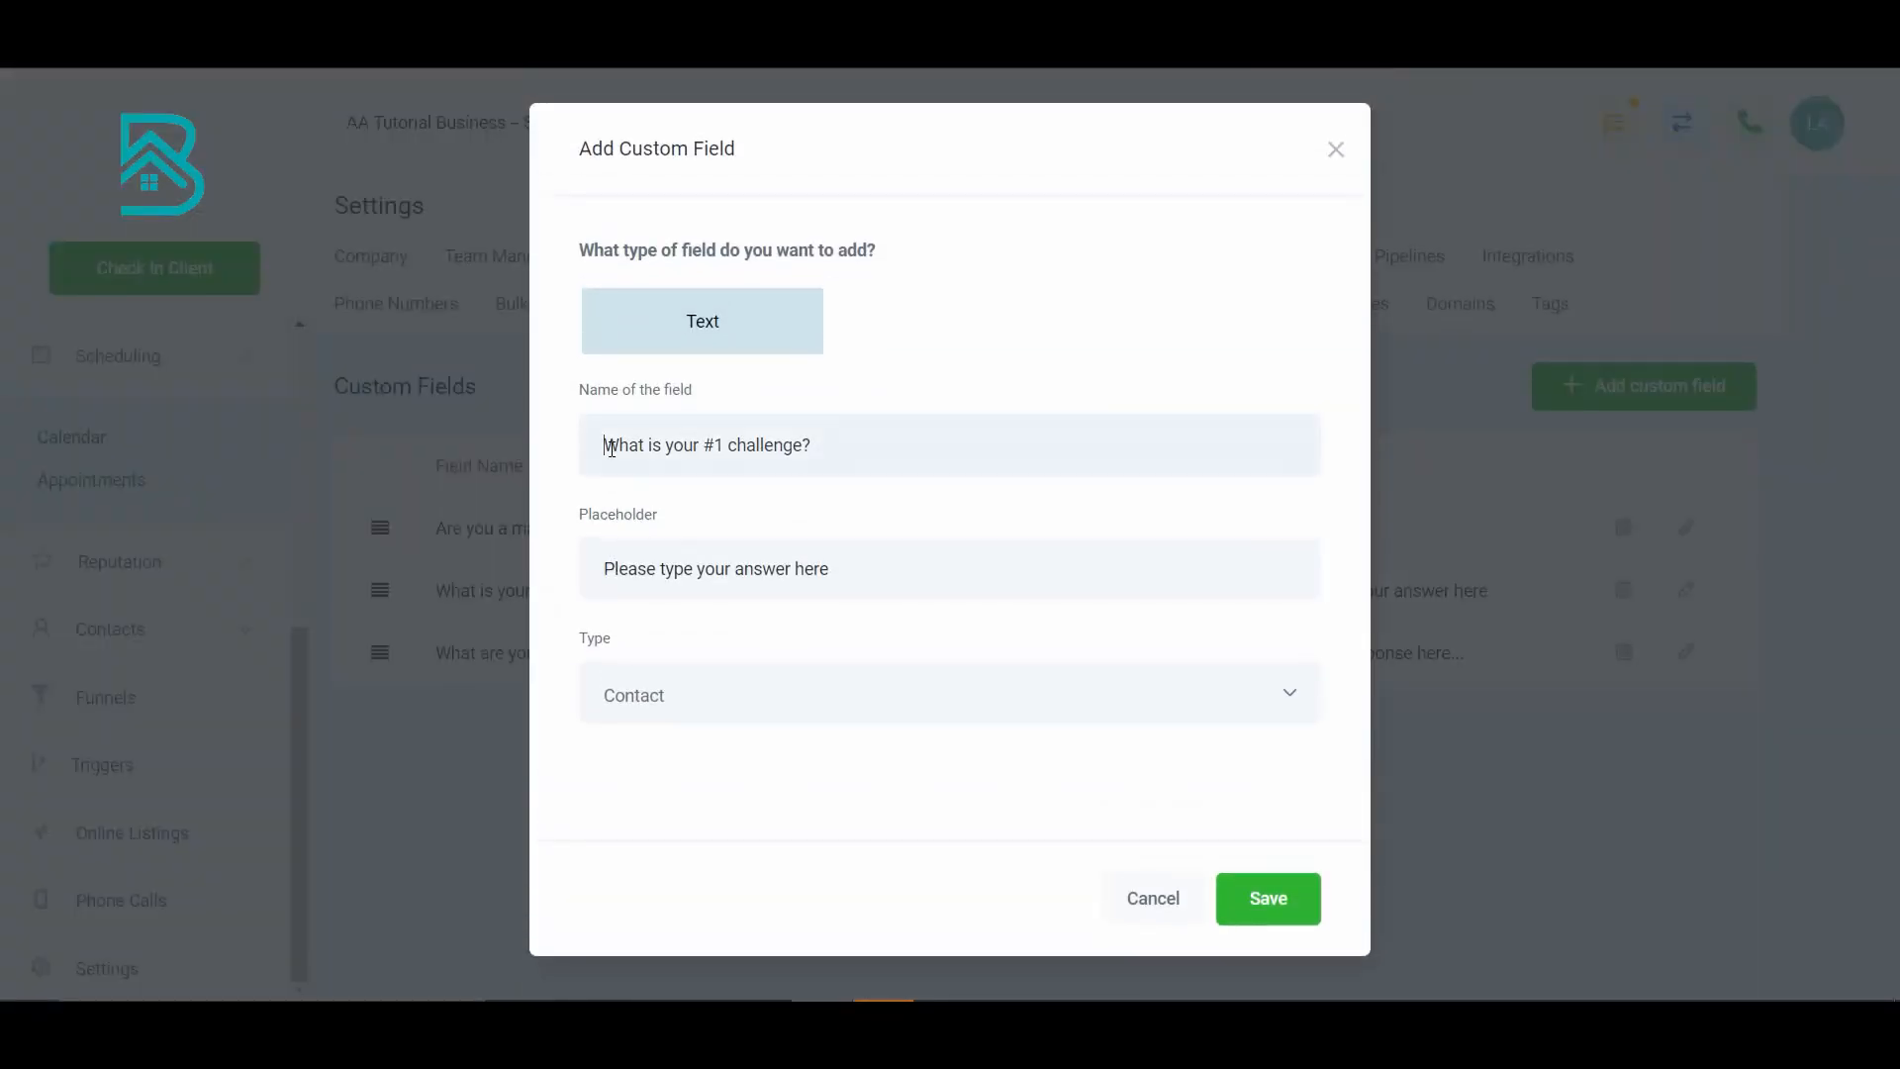
pyautogui.write('Men,')
pyautogui.press('Delete')
pyautogui.write('w')
pyautogui.click(1230, 918)
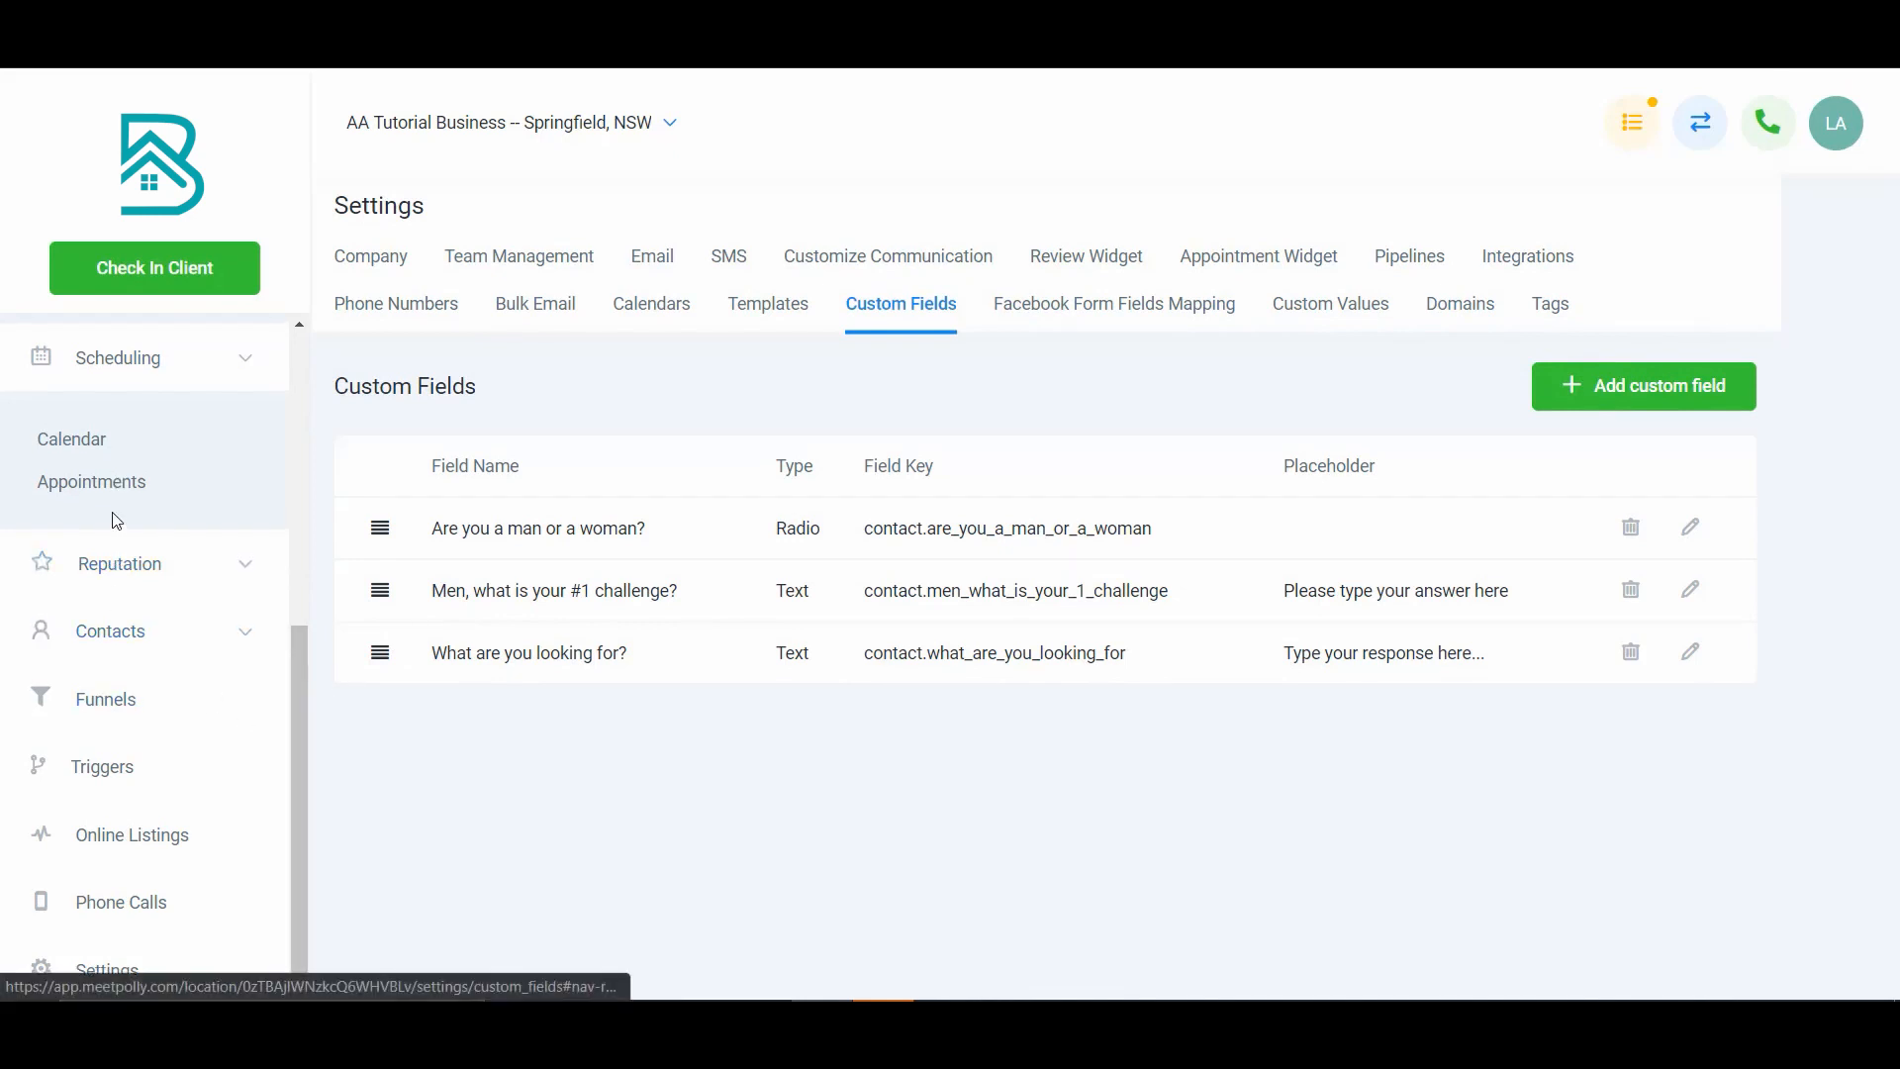
# - Reopen the Tutorial Survey for editing and add a new slide
pyautogui.scroll(5, 116, 522)
pyautogui.click(117, 800)
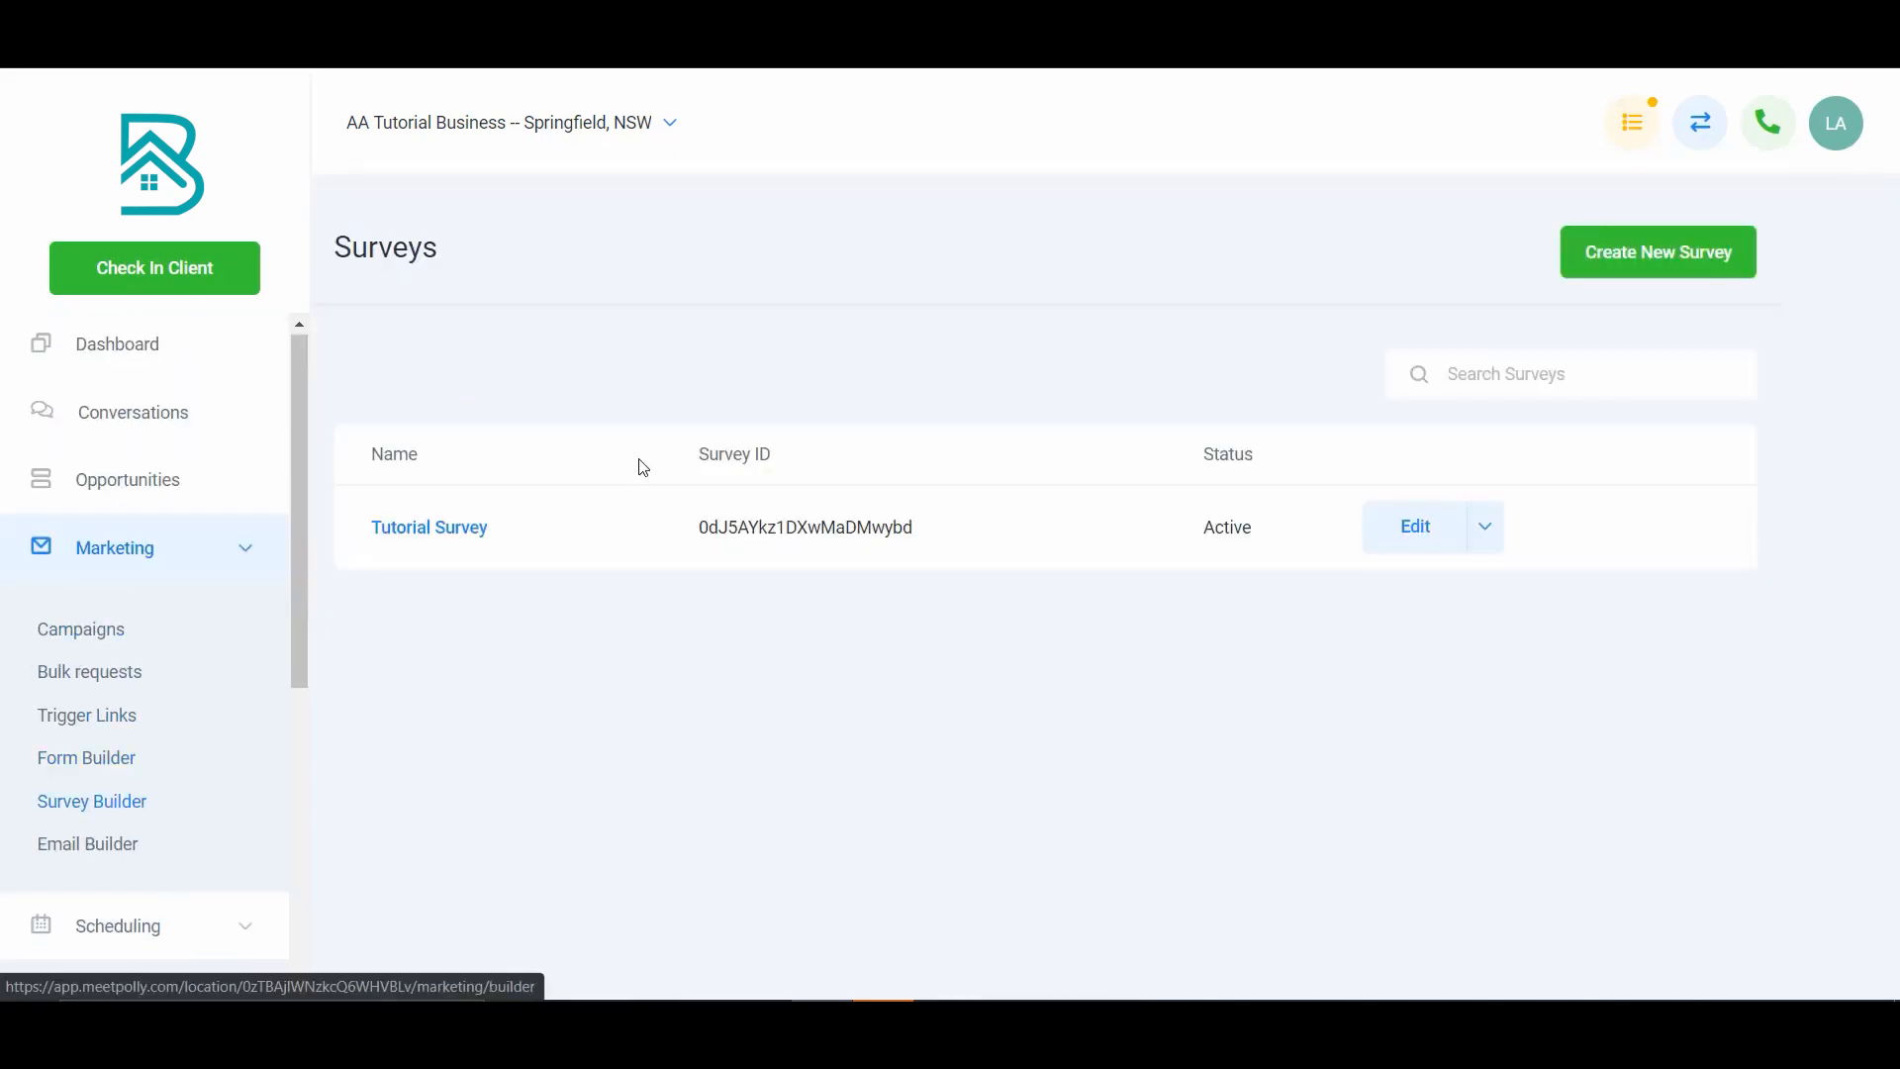
pyautogui.click(1402, 526)
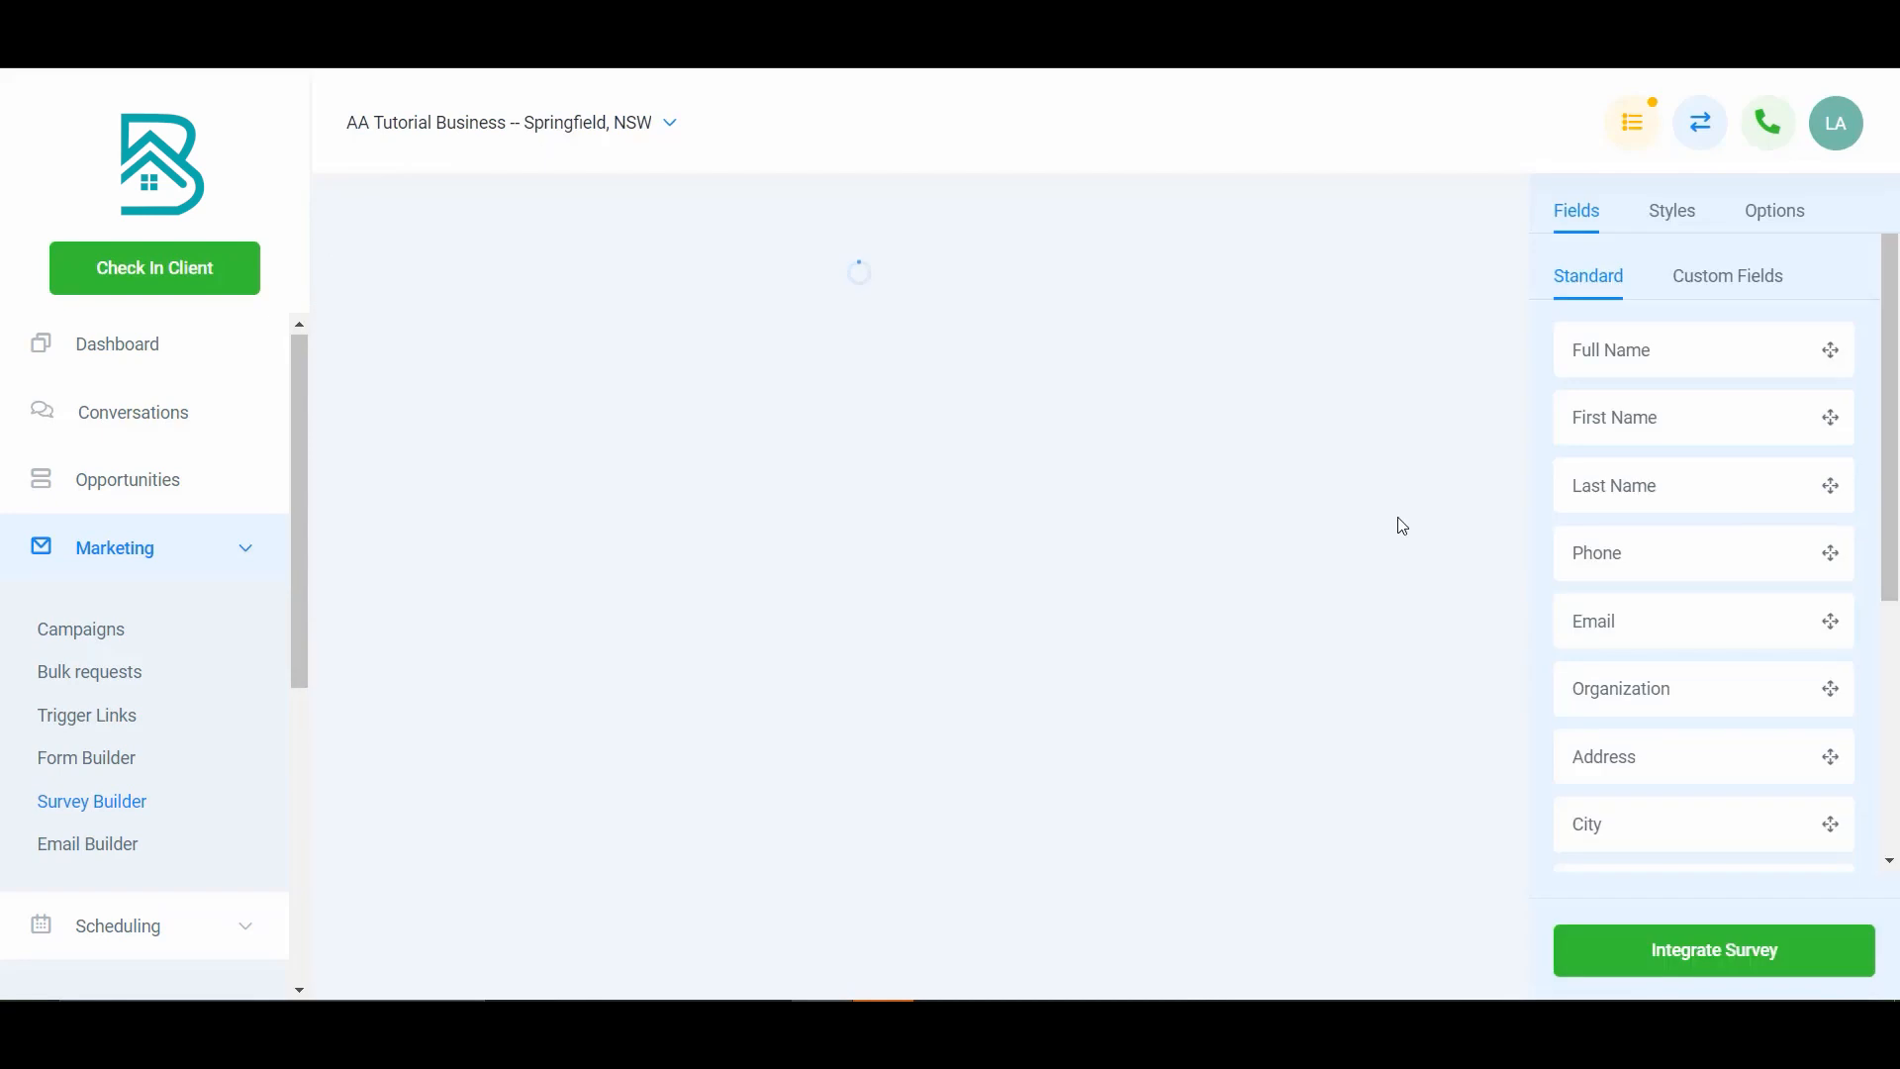
pyautogui.scroll(-3, 782, 654)
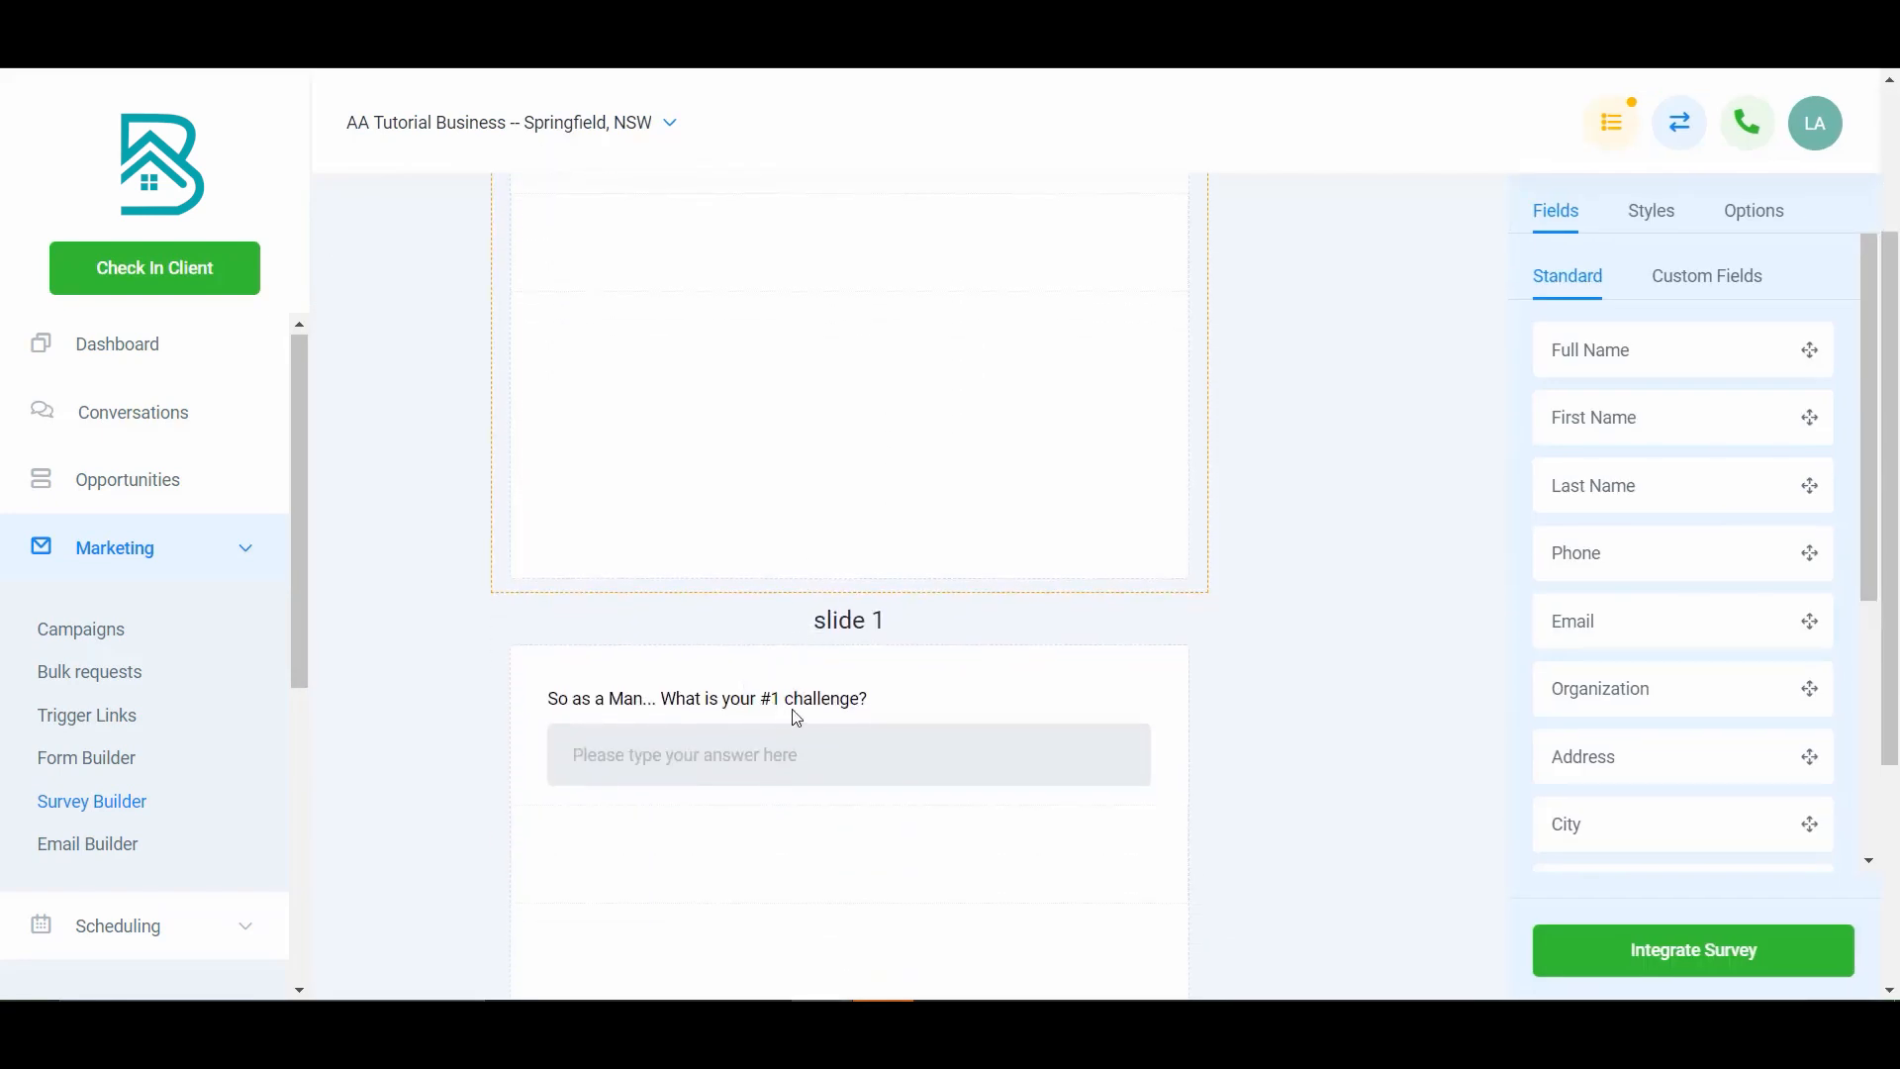
pyautogui.scroll(-4, 1084, 650)
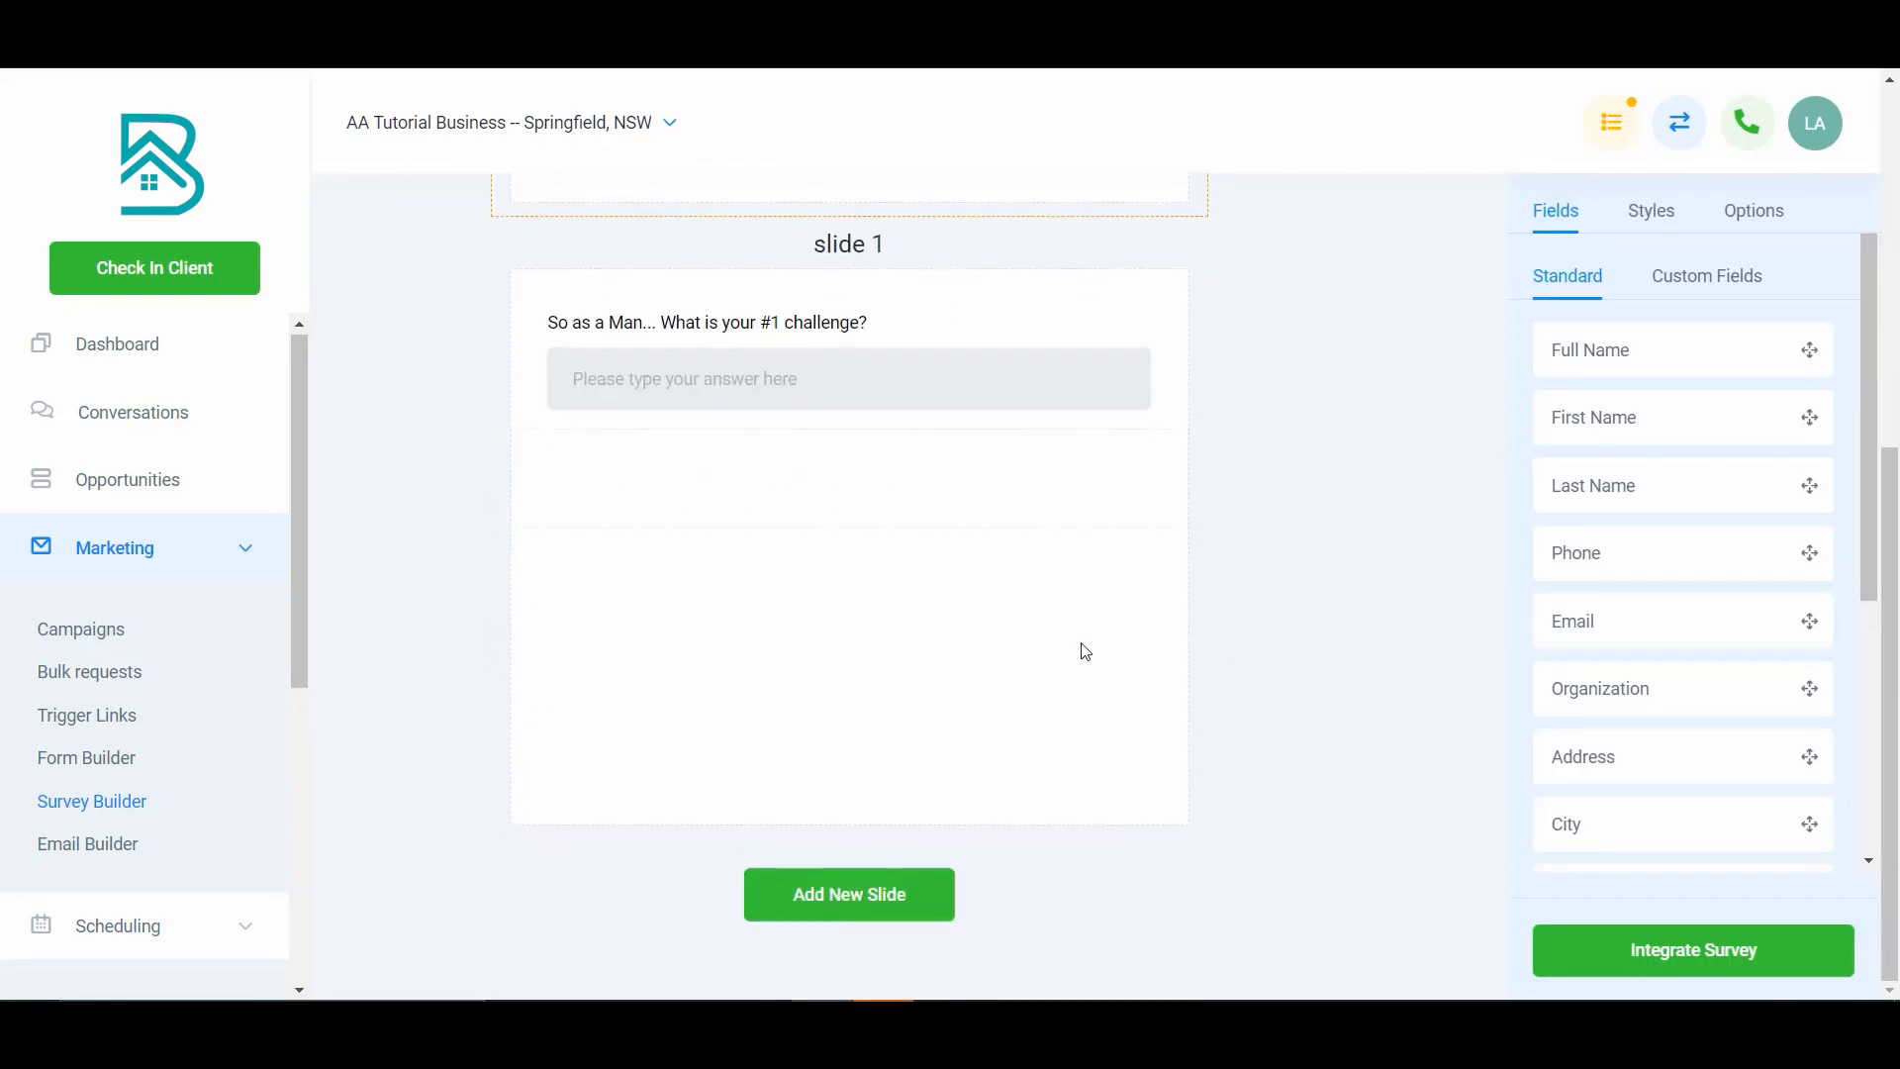
pyautogui.click(911, 893)
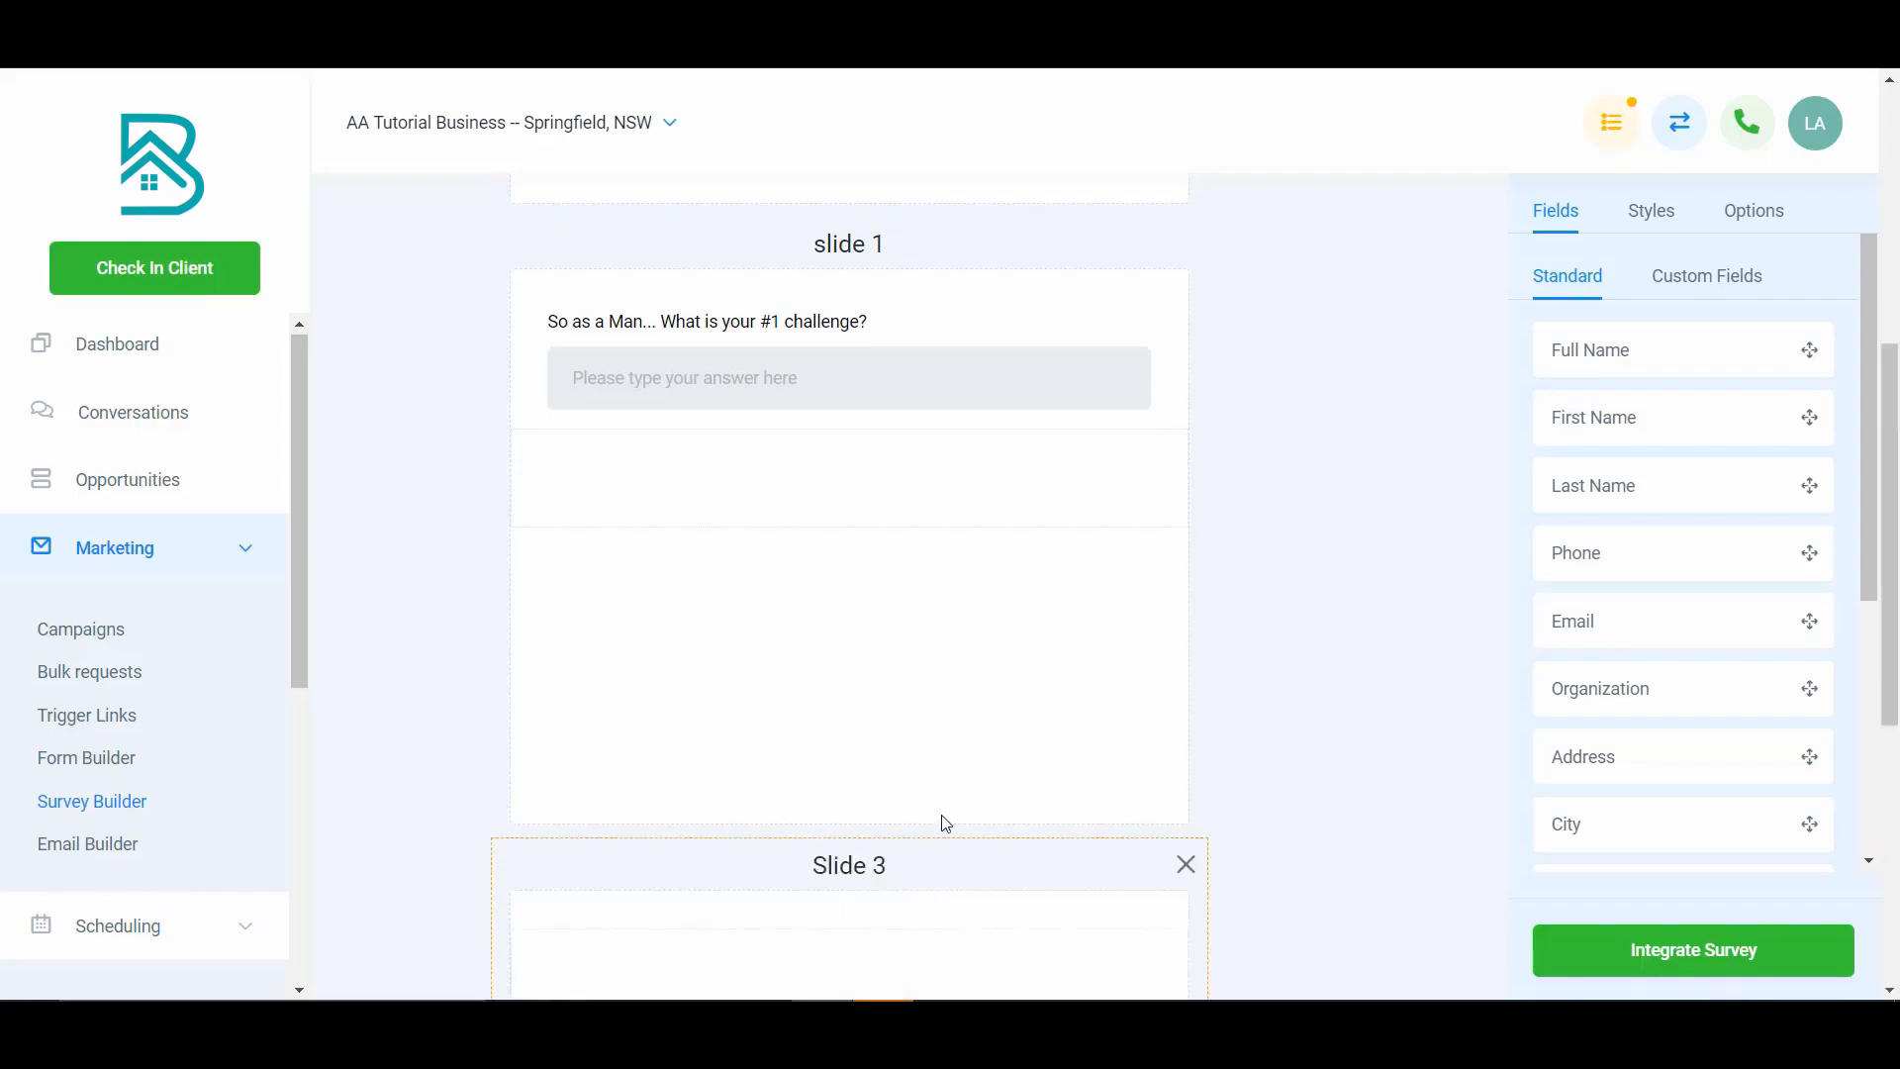
# - Create a Text custom field "As a woman... what is your #1 challenge?" with placeholder "Enter your response..." and place it on Slide 3
pyautogui.scroll(-3, 936, 807)
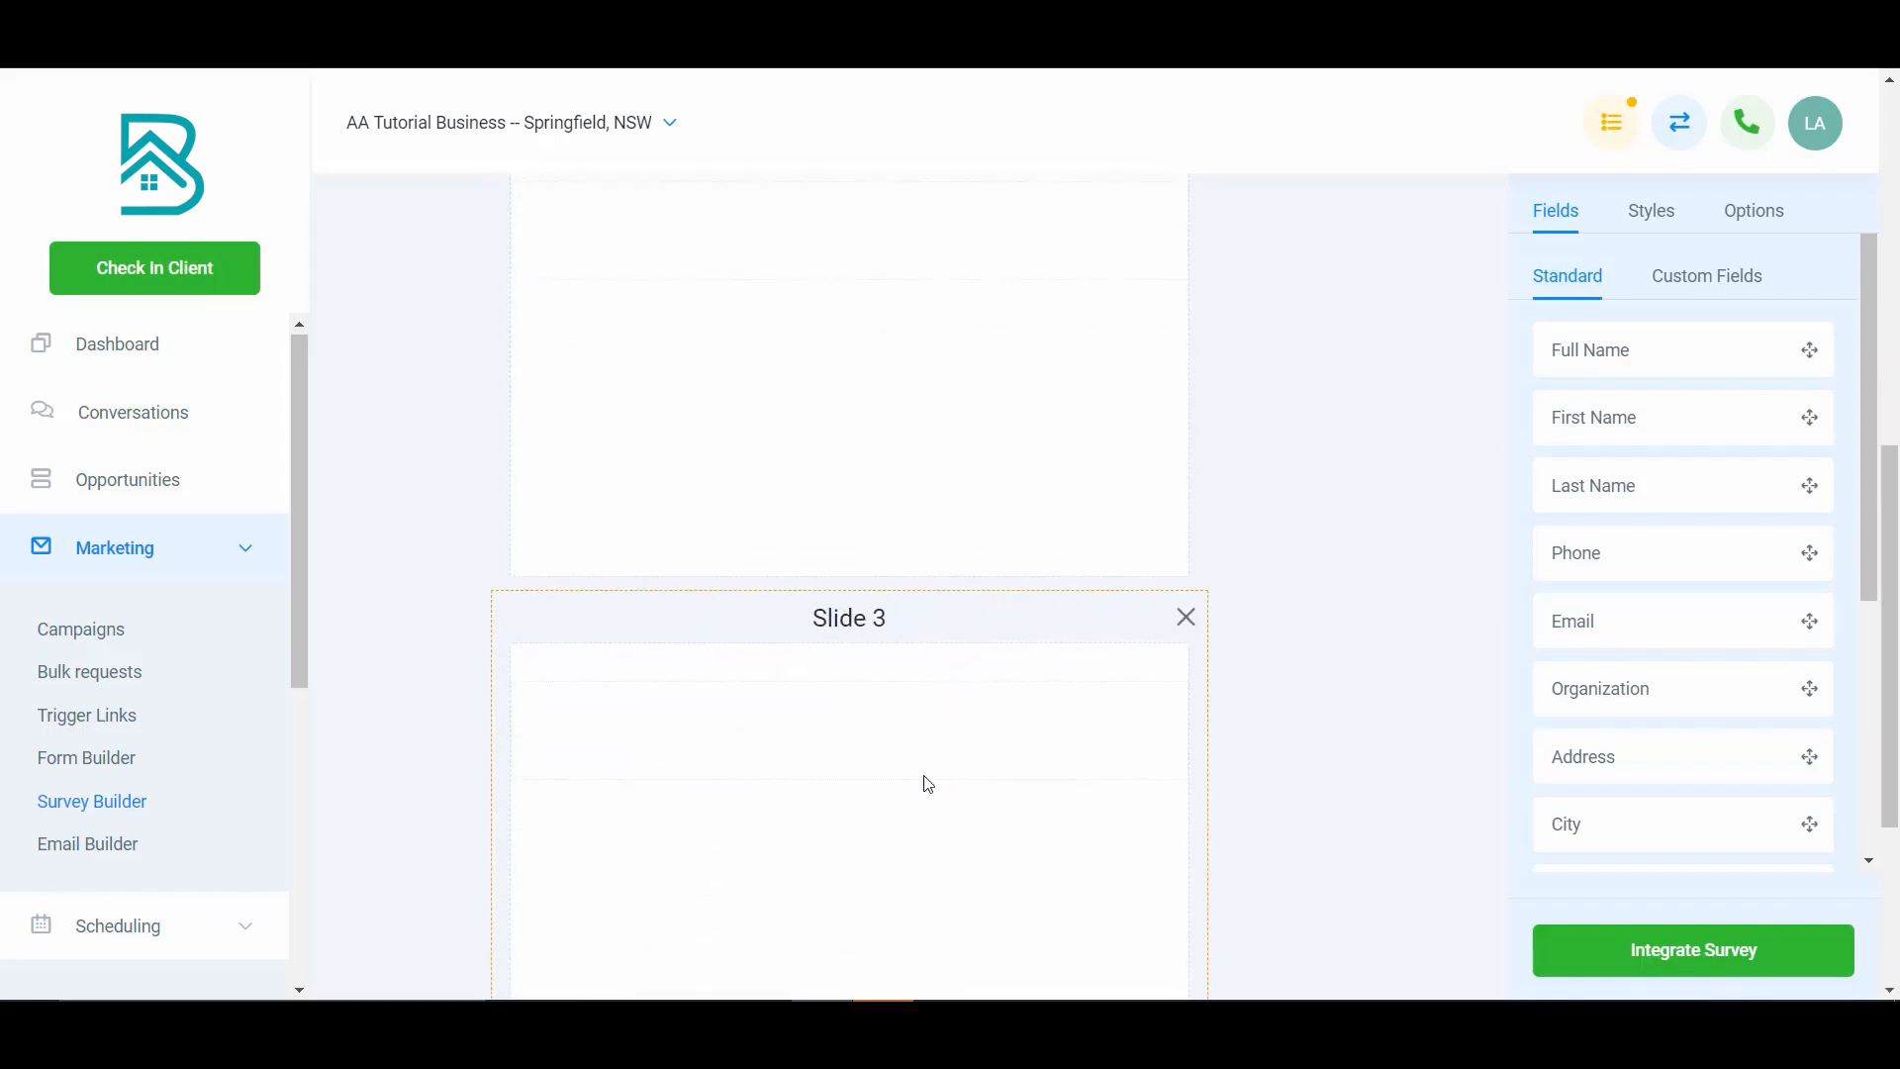
pyautogui.click(1734, 276)
pyautogui.click(1708, 619)
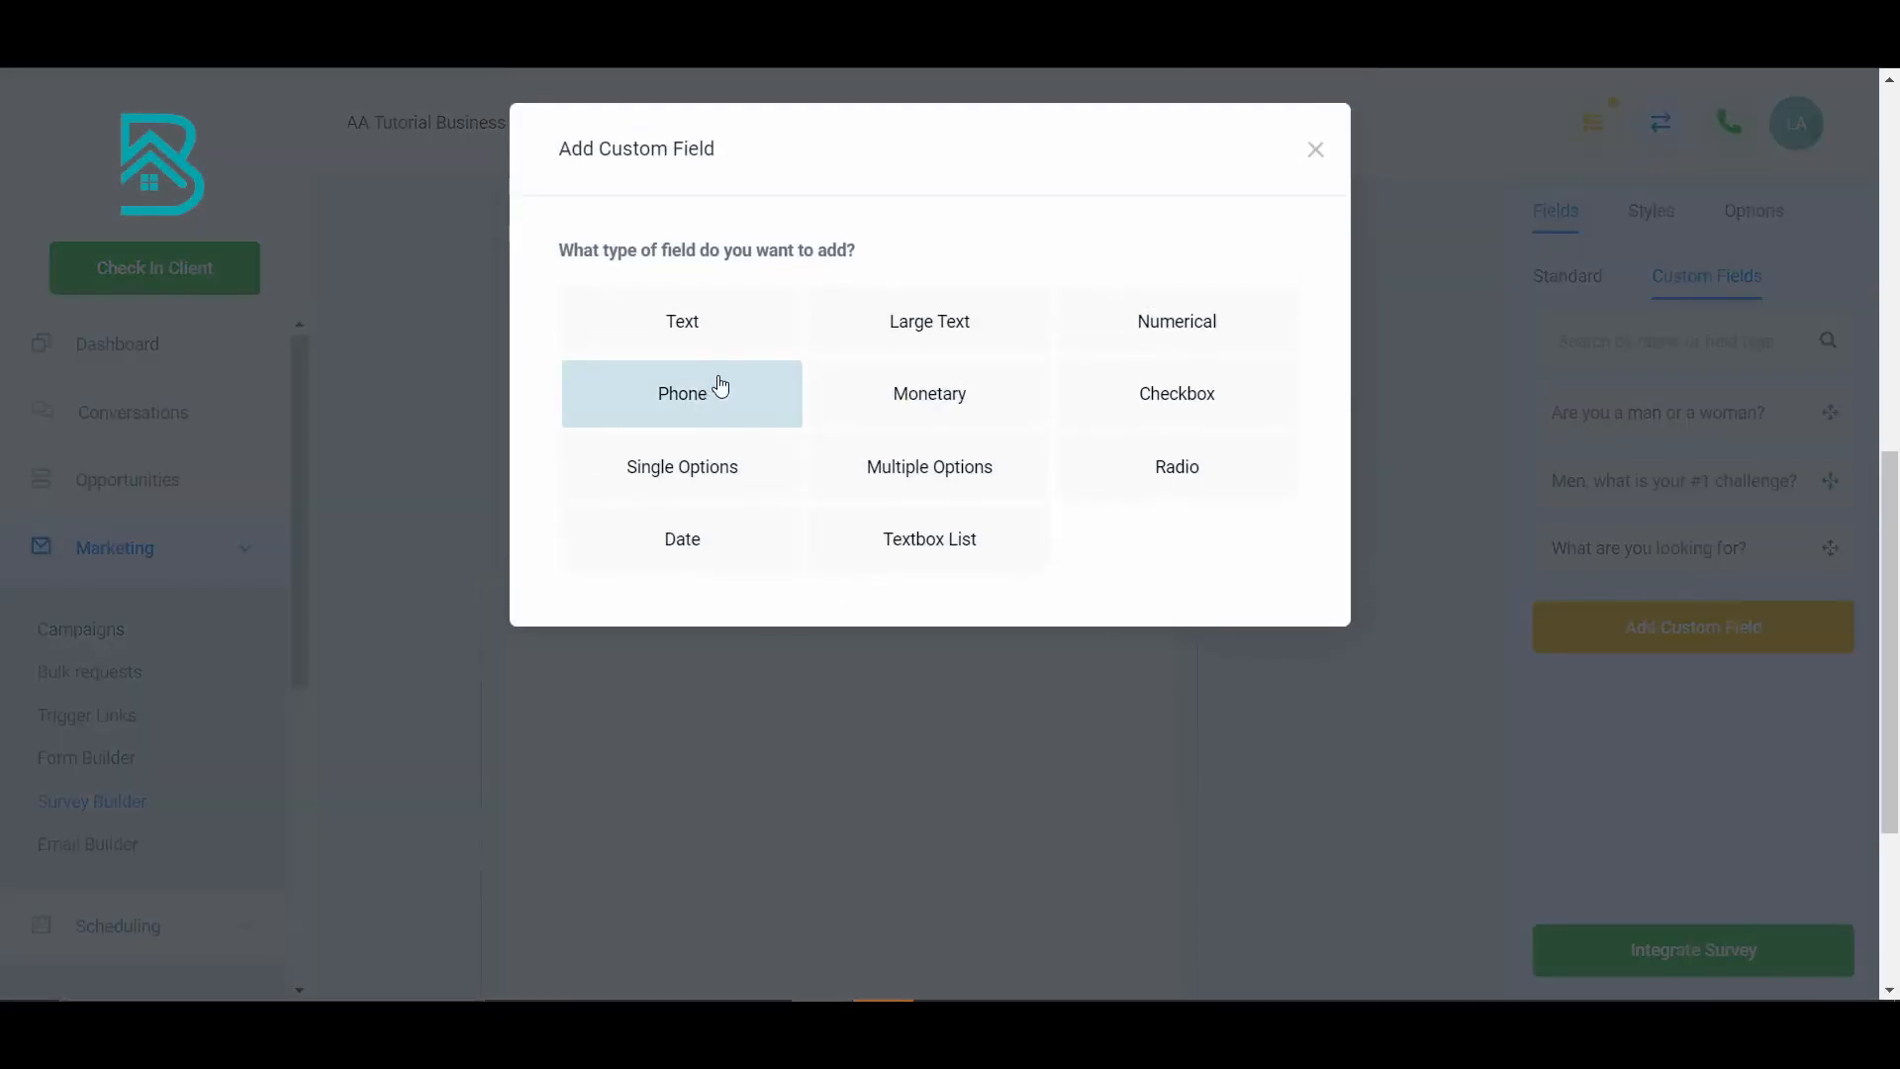
pyautogui.click(672, 315)
pyautogui.write('As a wom')
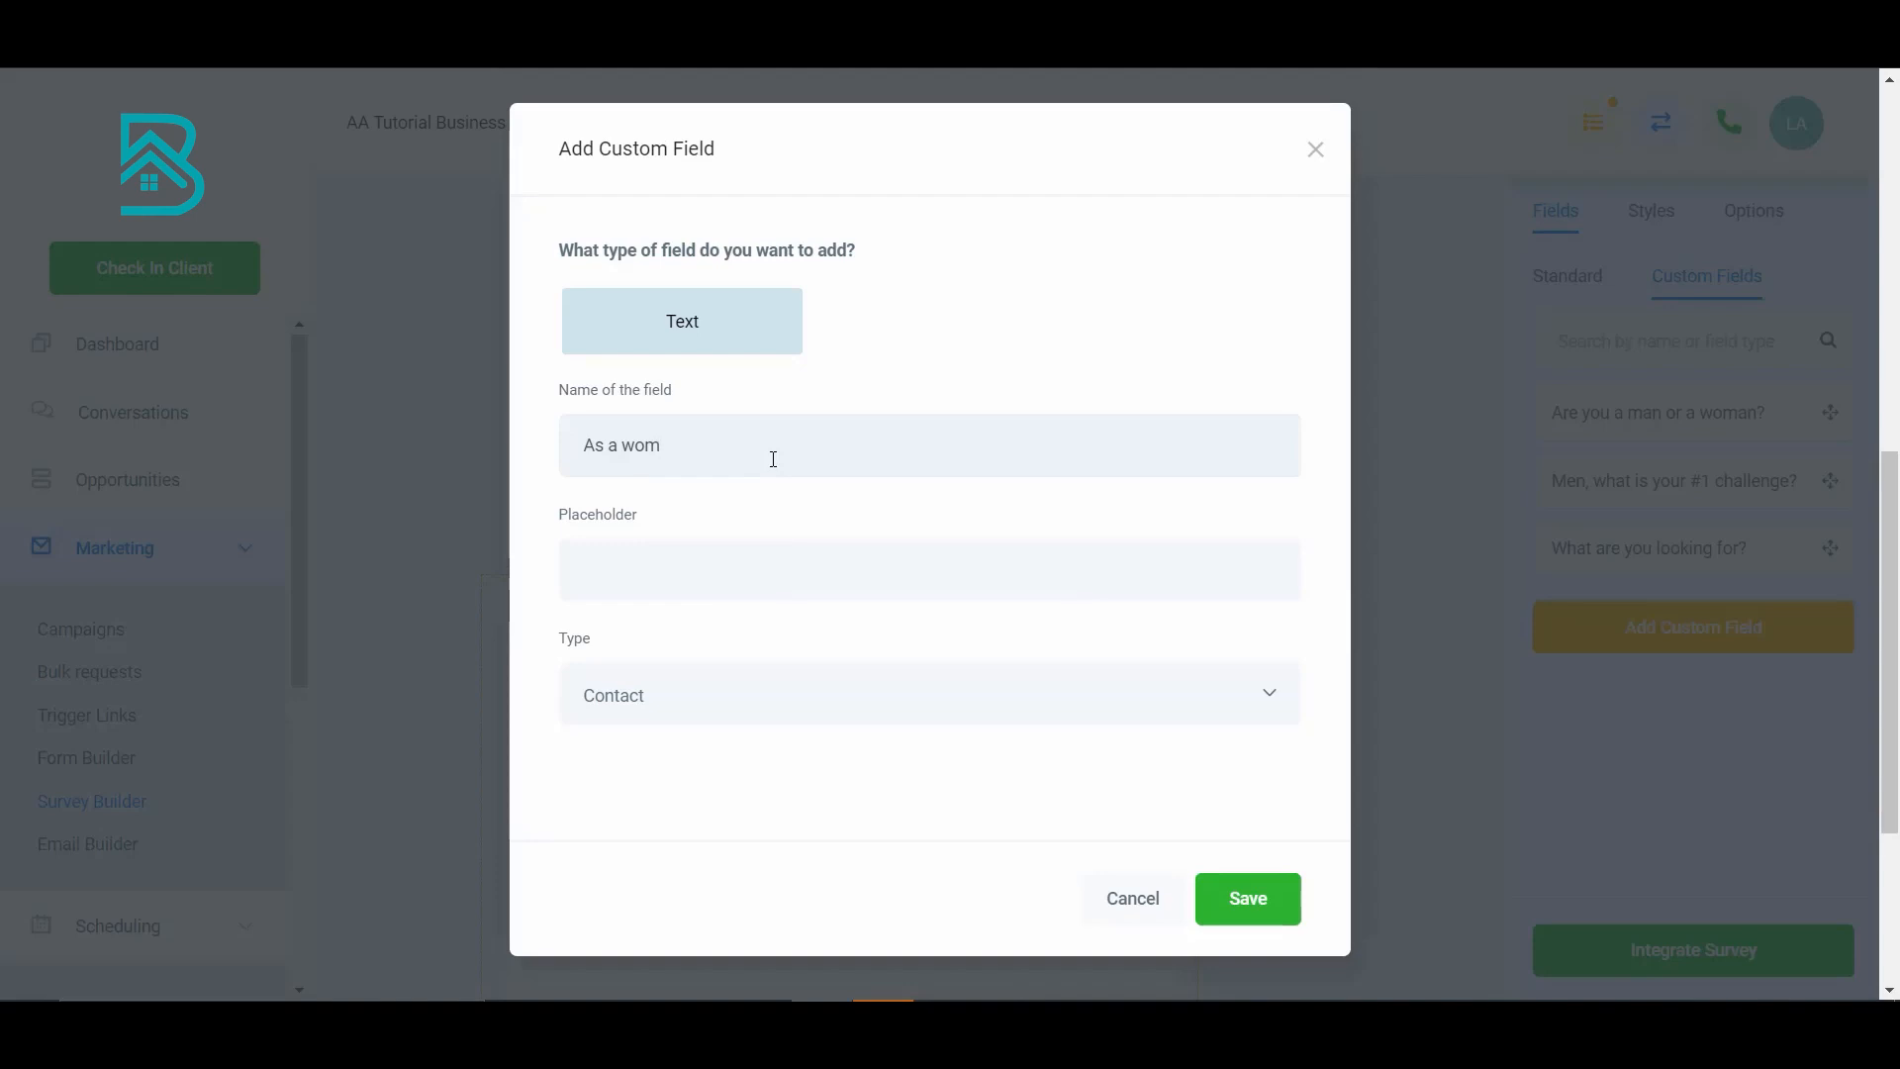
pyautogui.write('an... waht is ')
pyautogui.write('hat is your')
pyautogui.write(' #1 challenge?')
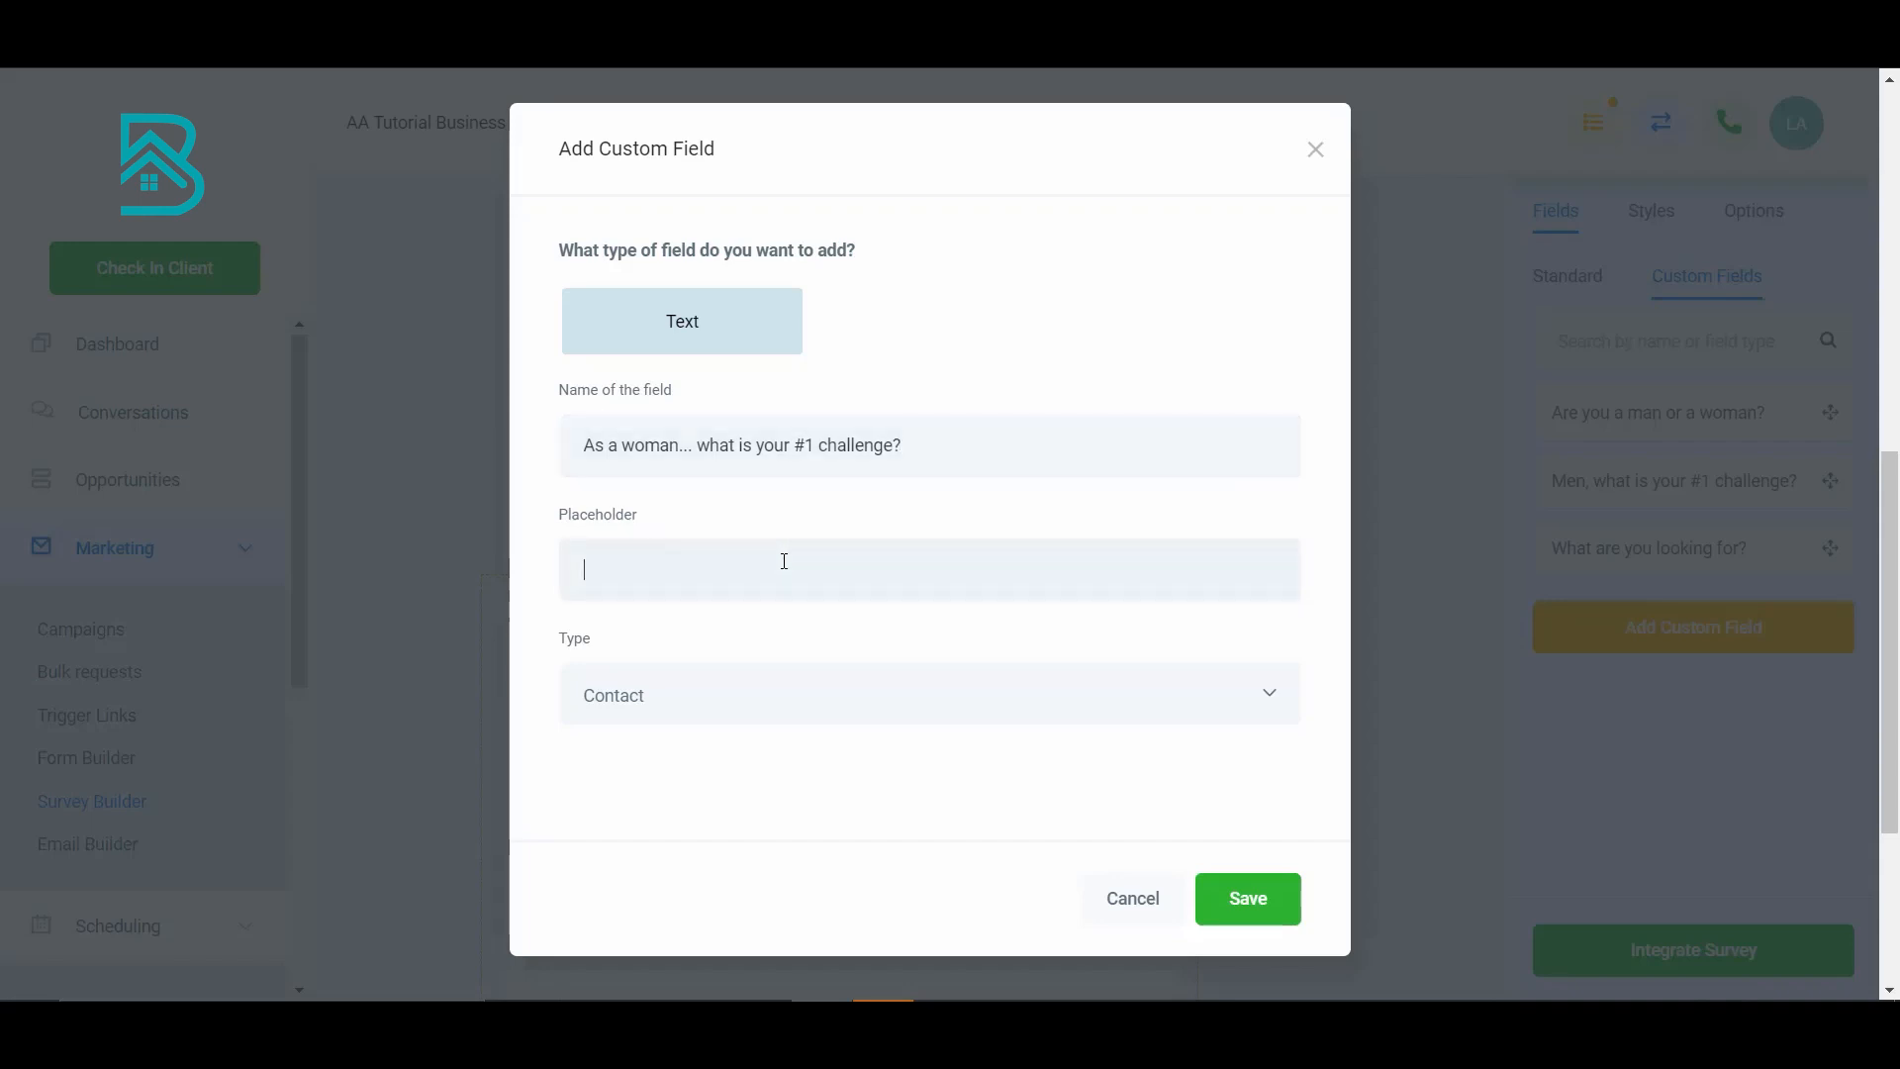
pyautogui.click(784, 561)
pyautogui.write('Enter y')
pyautogui.write('our respnse')
pyautogui.write('nse')
pyautogui.click(1264, 900)
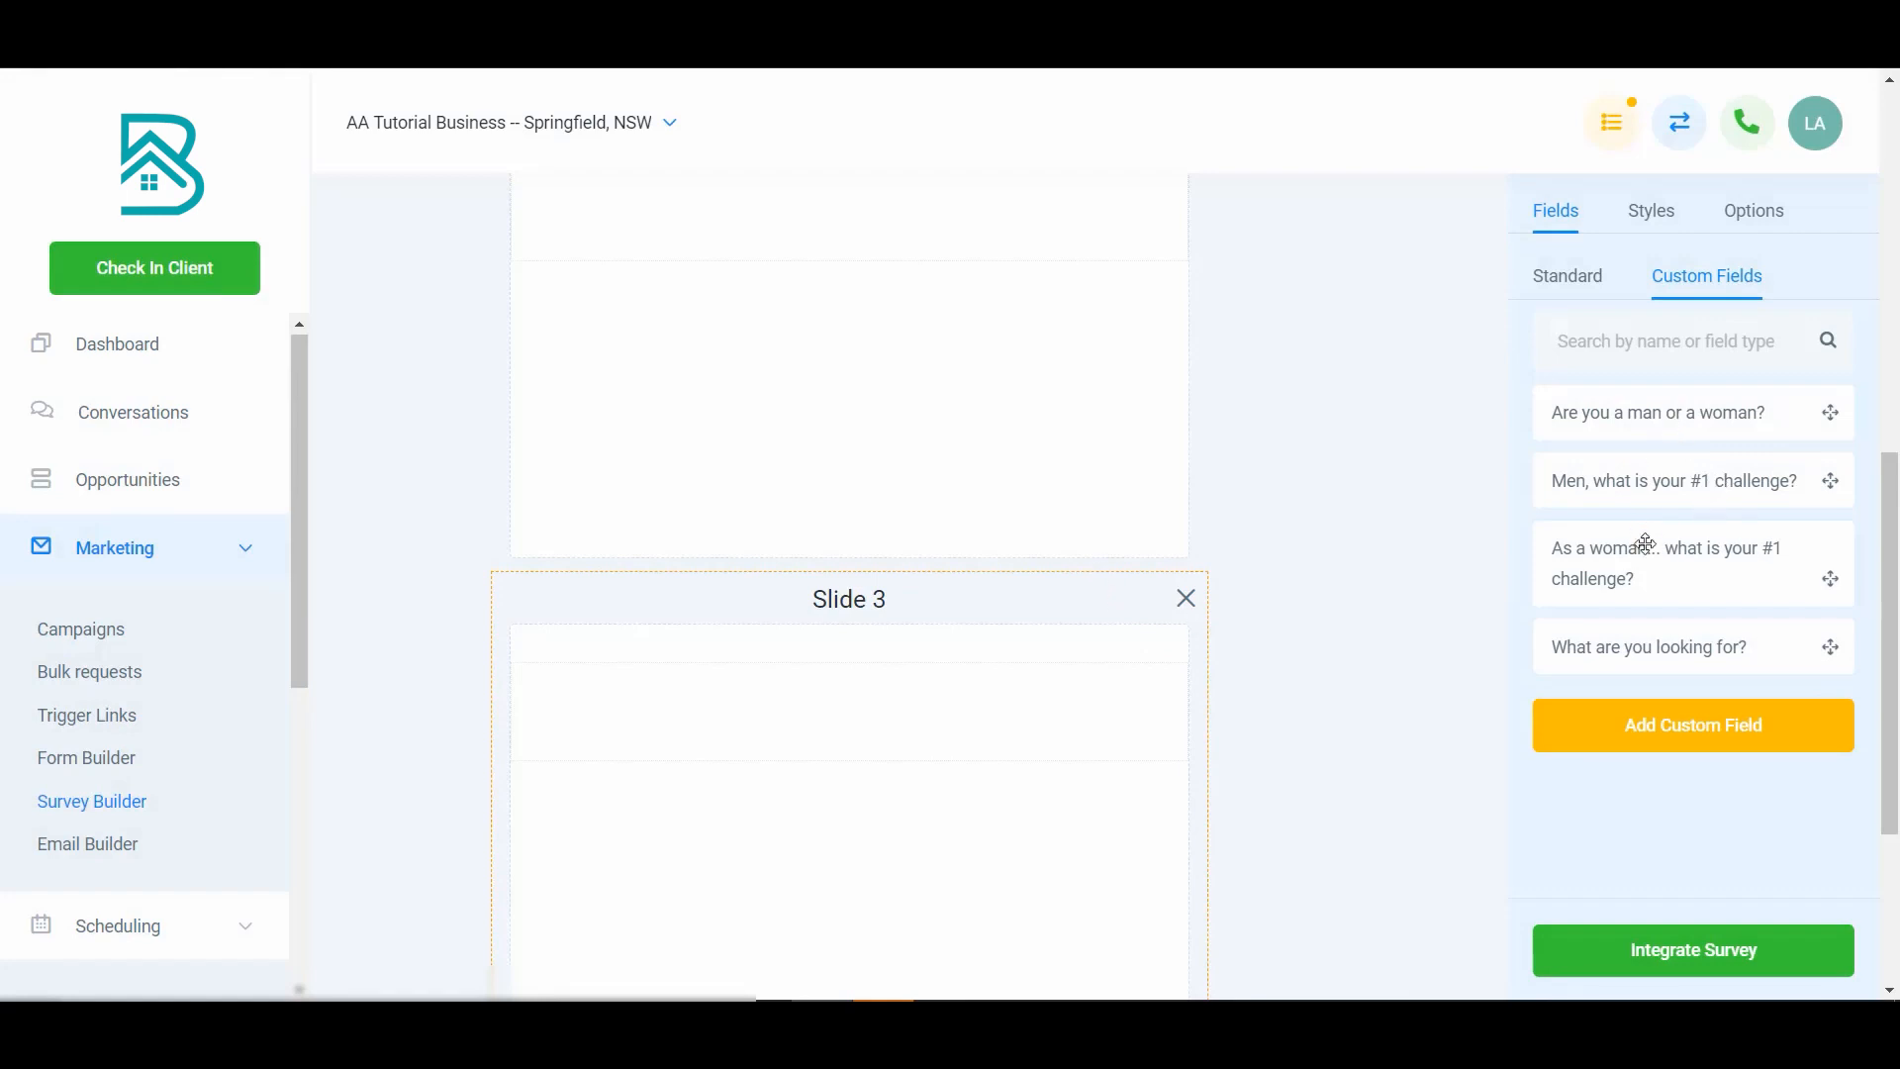
pyautogui.moveTo(1648, 546); pyautogui.dragTo(912, 679)
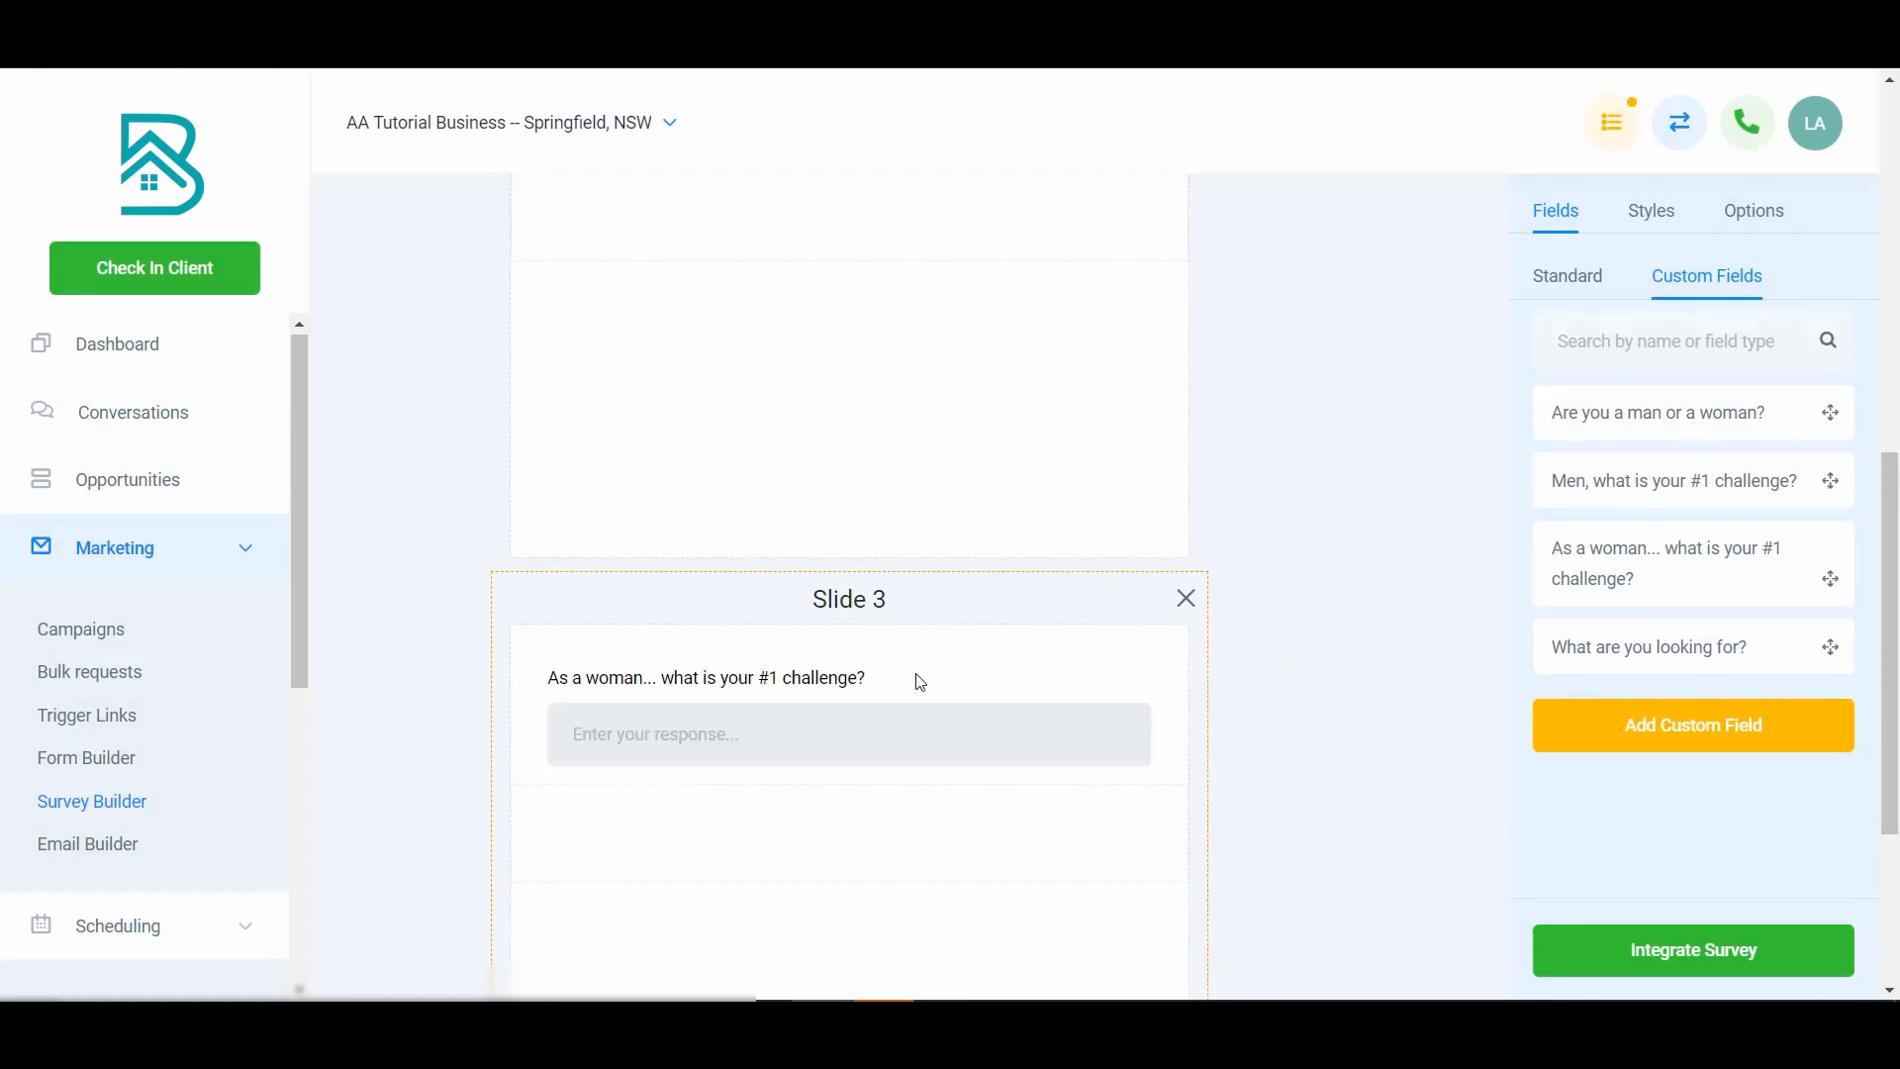
pyautogui.scroll(10, 912, 679)
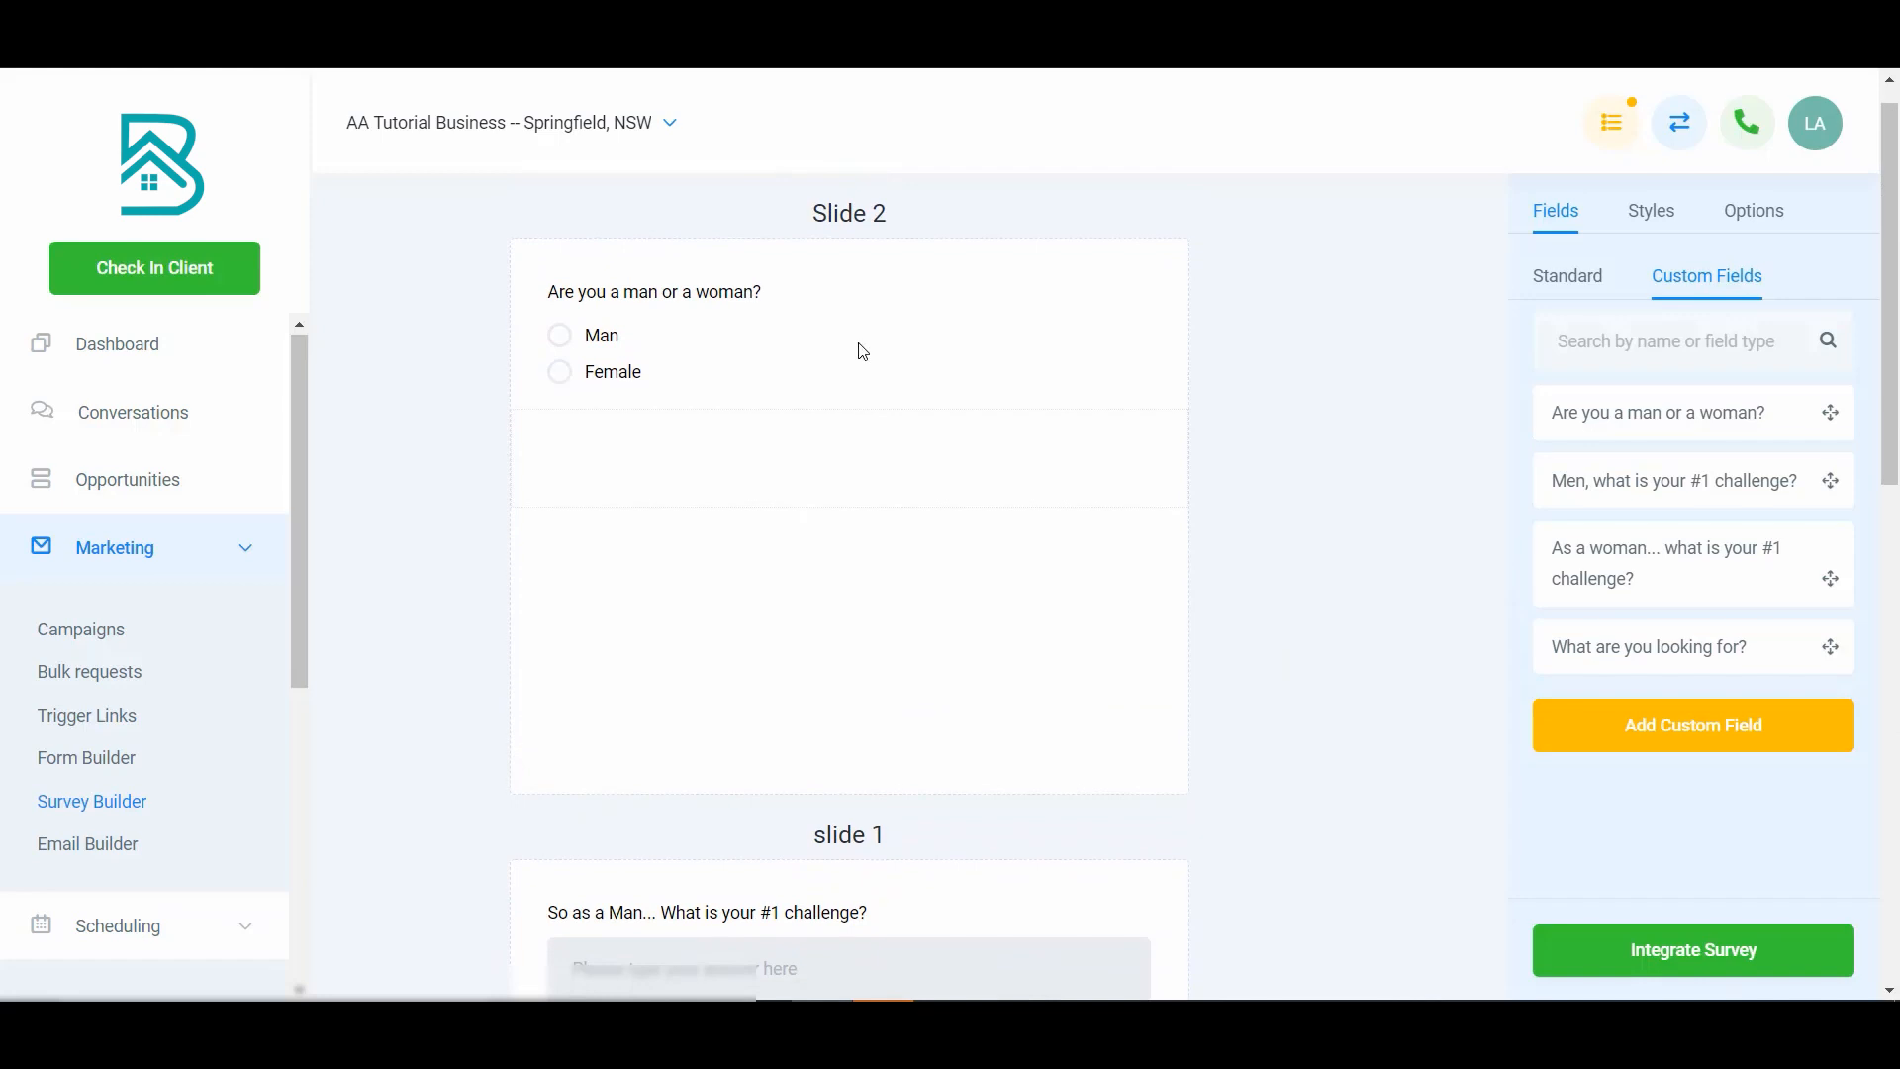
# - Set the radio question's logic so Man goes to P2 - slide 1 and Female goes to P3 - Slide 3
pyautogui.click(756, 309)
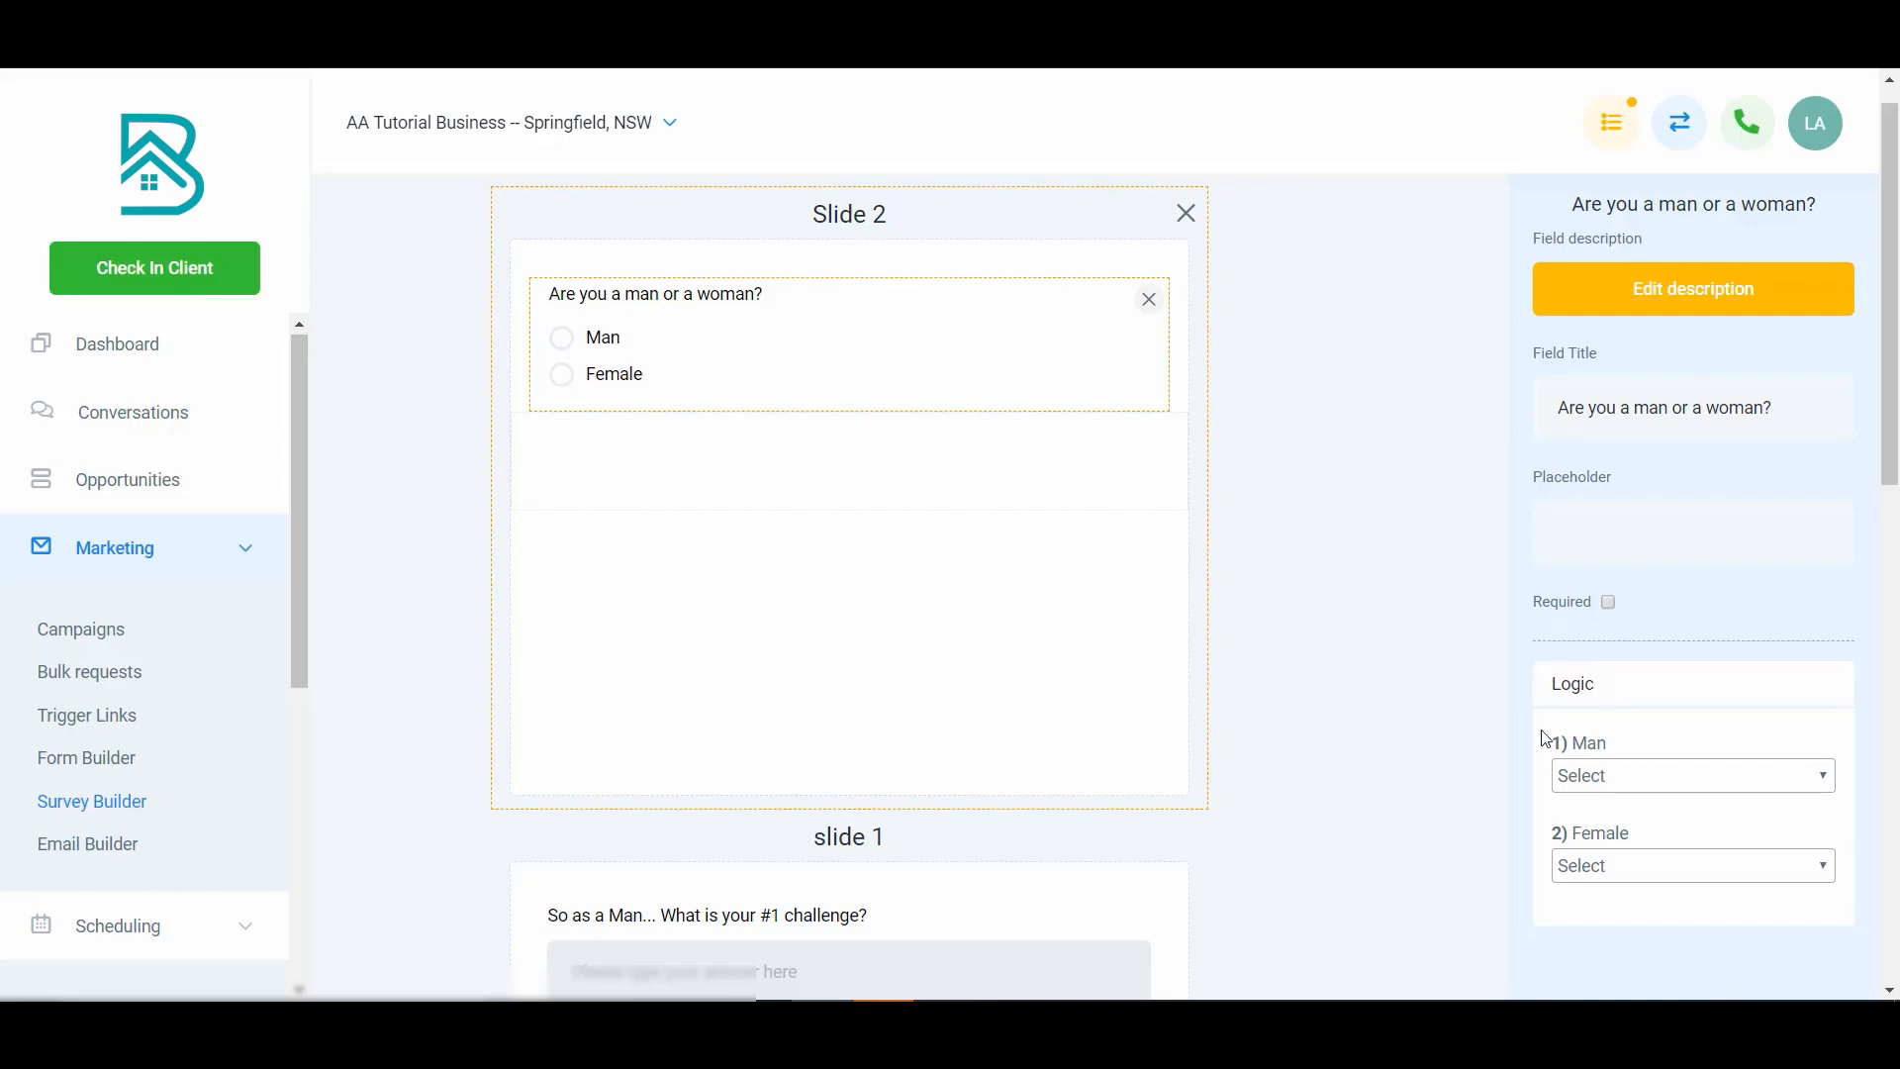
pyautogui.click(1608, 778)
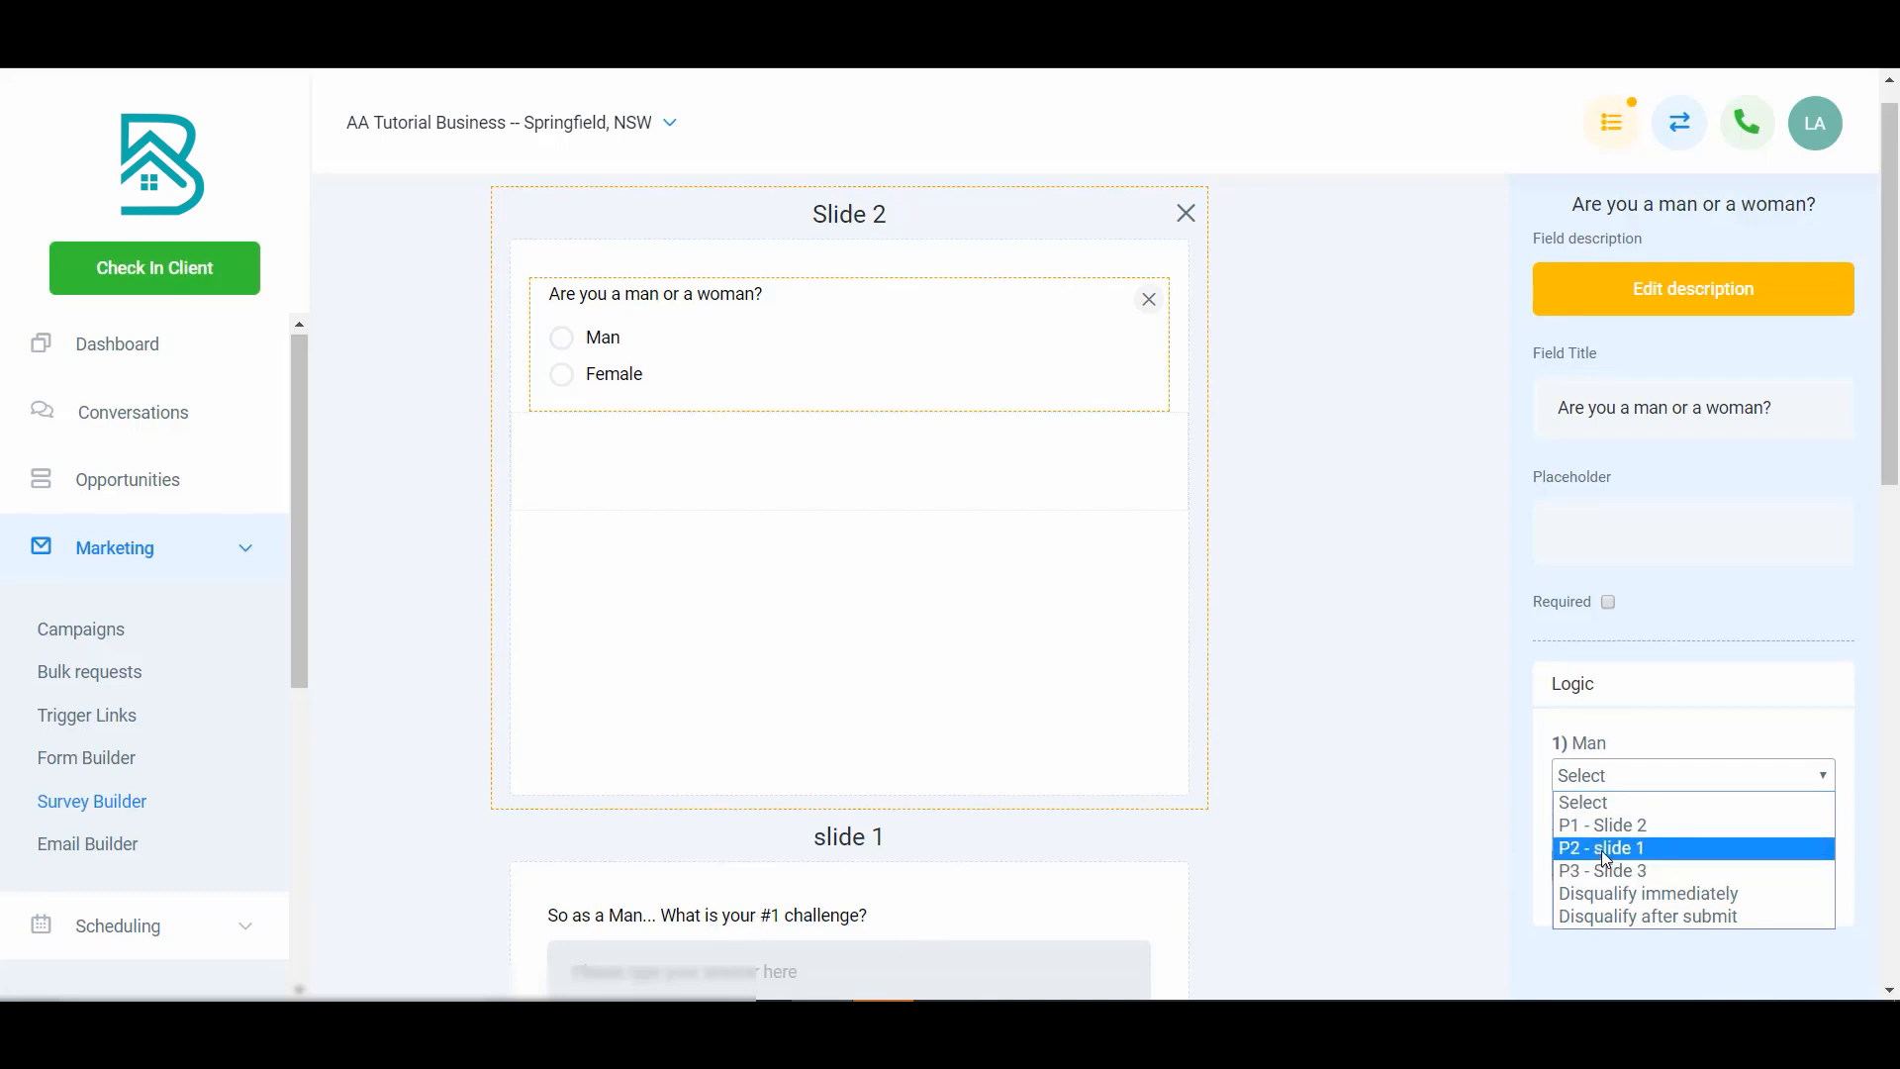
pyautogui.click(1646, 849)
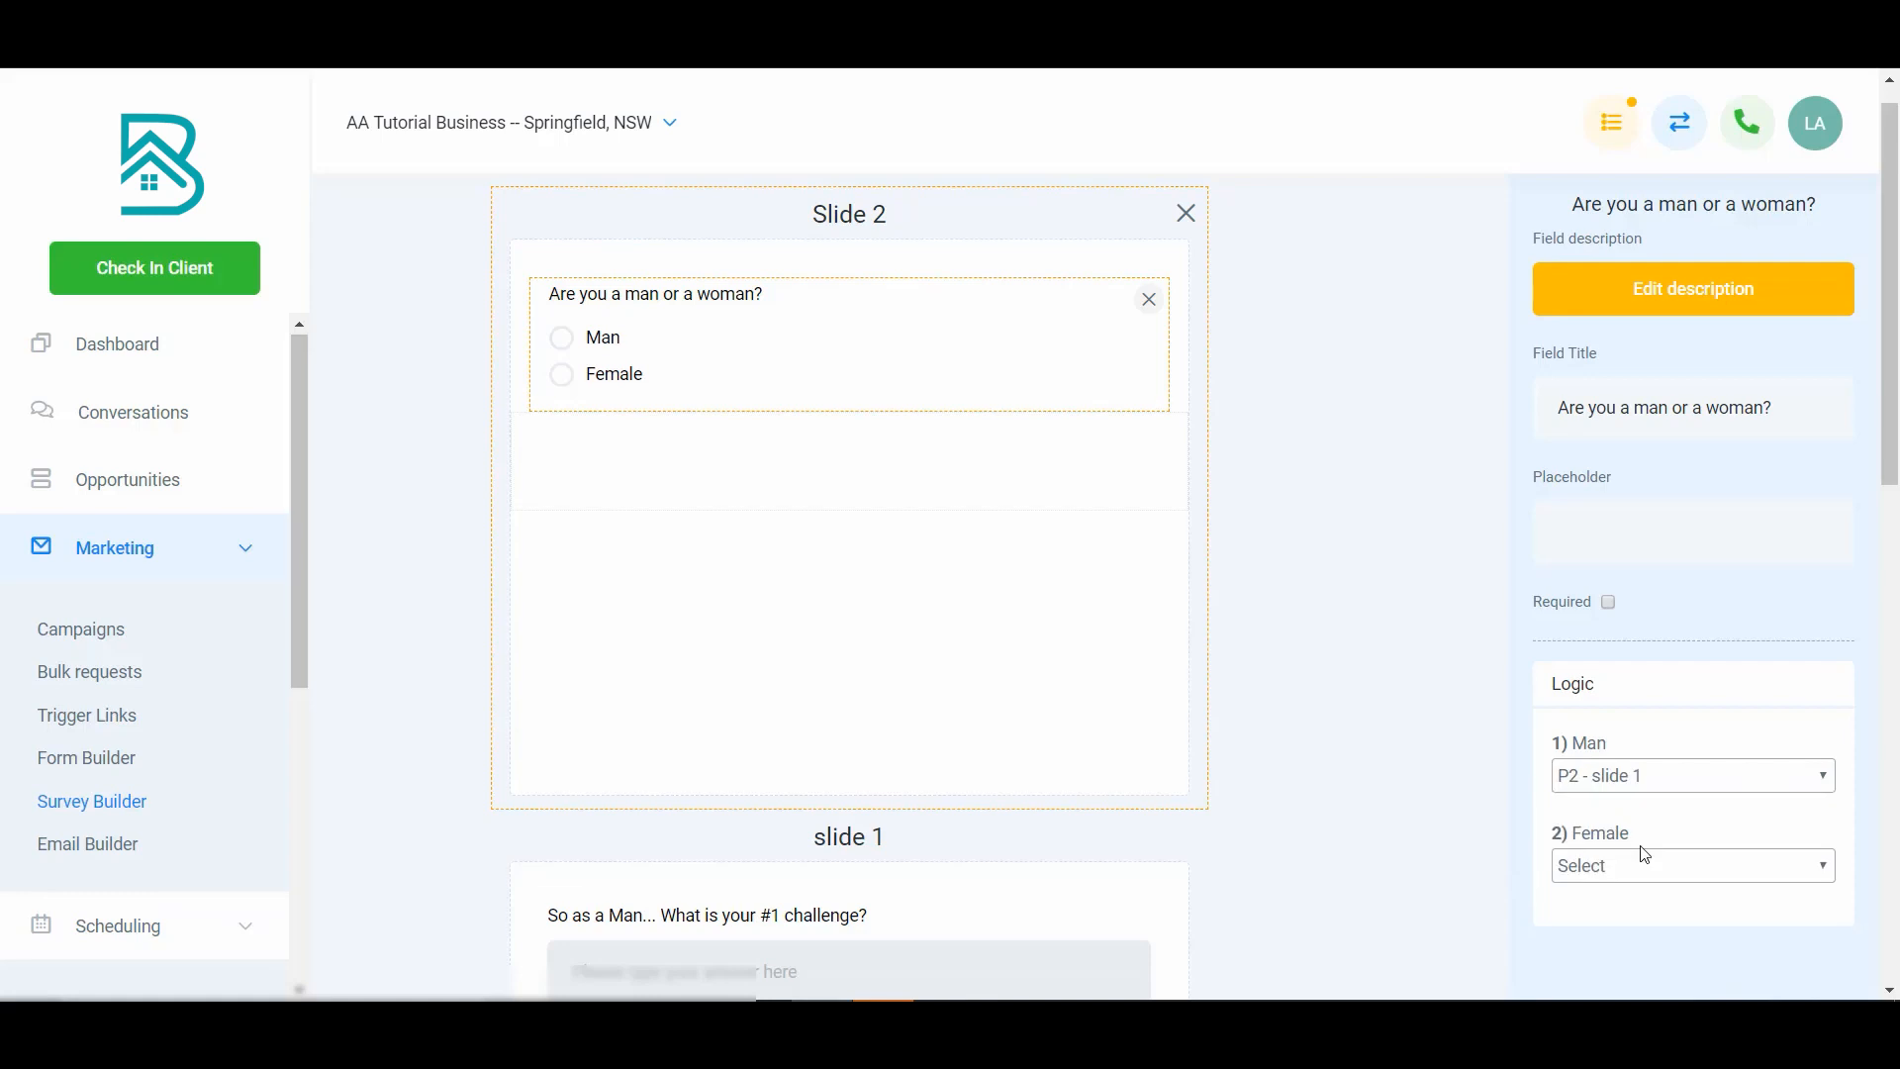
pyautogui.scroll(-5, 1277, 717)
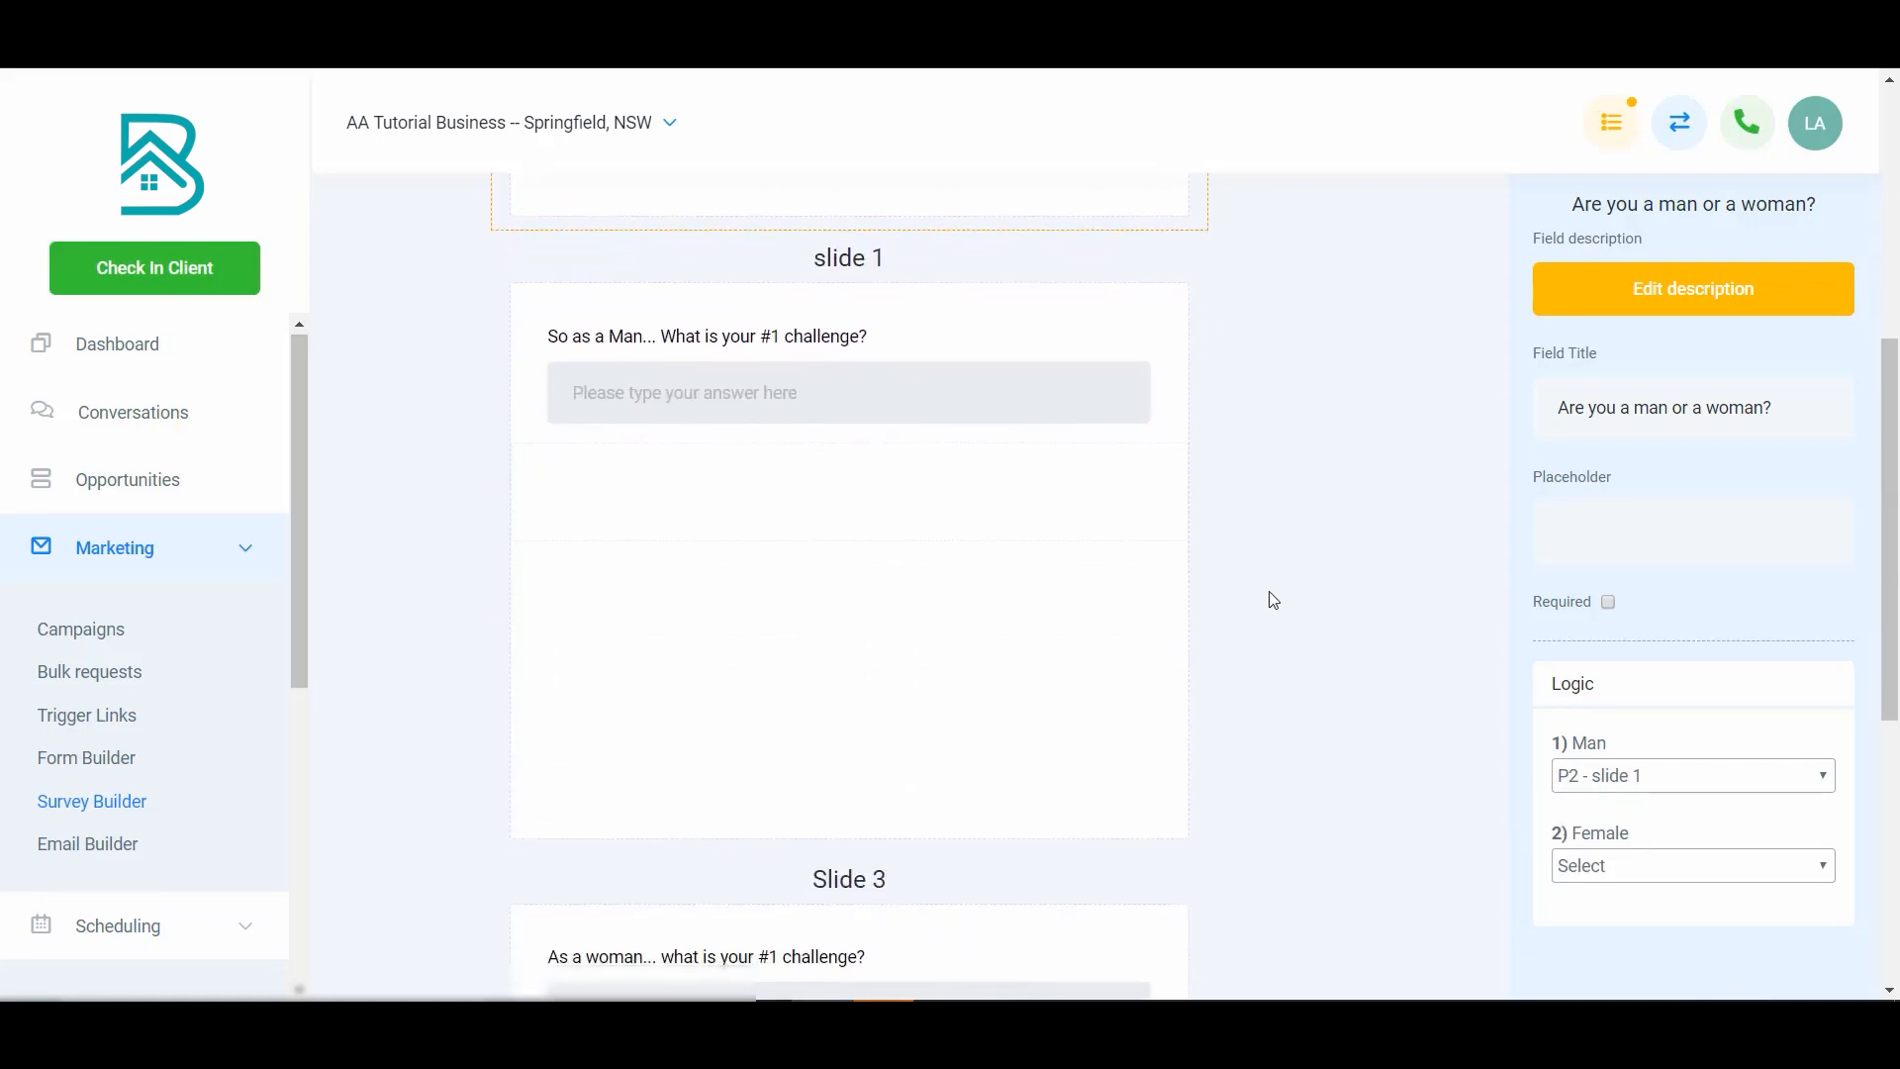
pyautogui.scroll(4, 1191, 555)
pyautogui.scroll(1, 1116, 538)
pyautogui.scroll(-8, 933, 674)
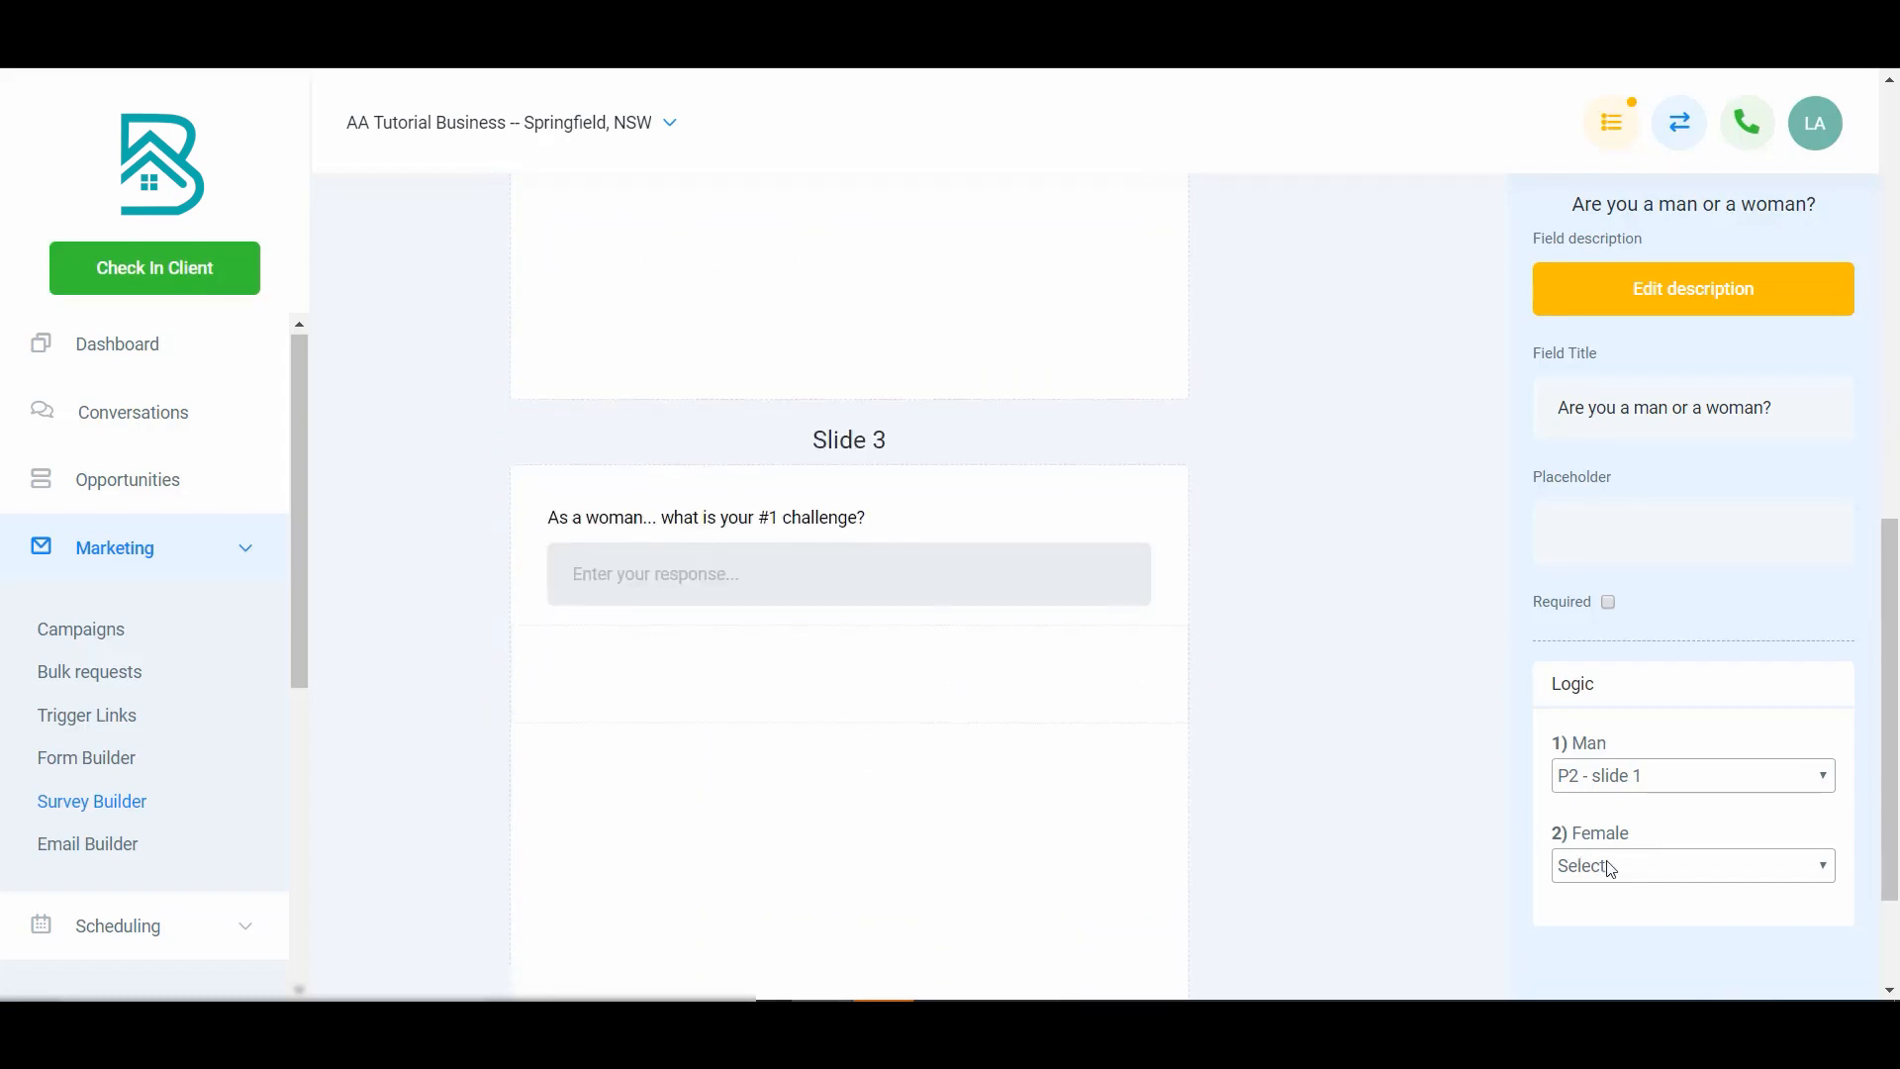
pyautogui.click(1611, 869)
pyautogui.click(1623, 792)
pyautogui.scroll(8, 933, 716)
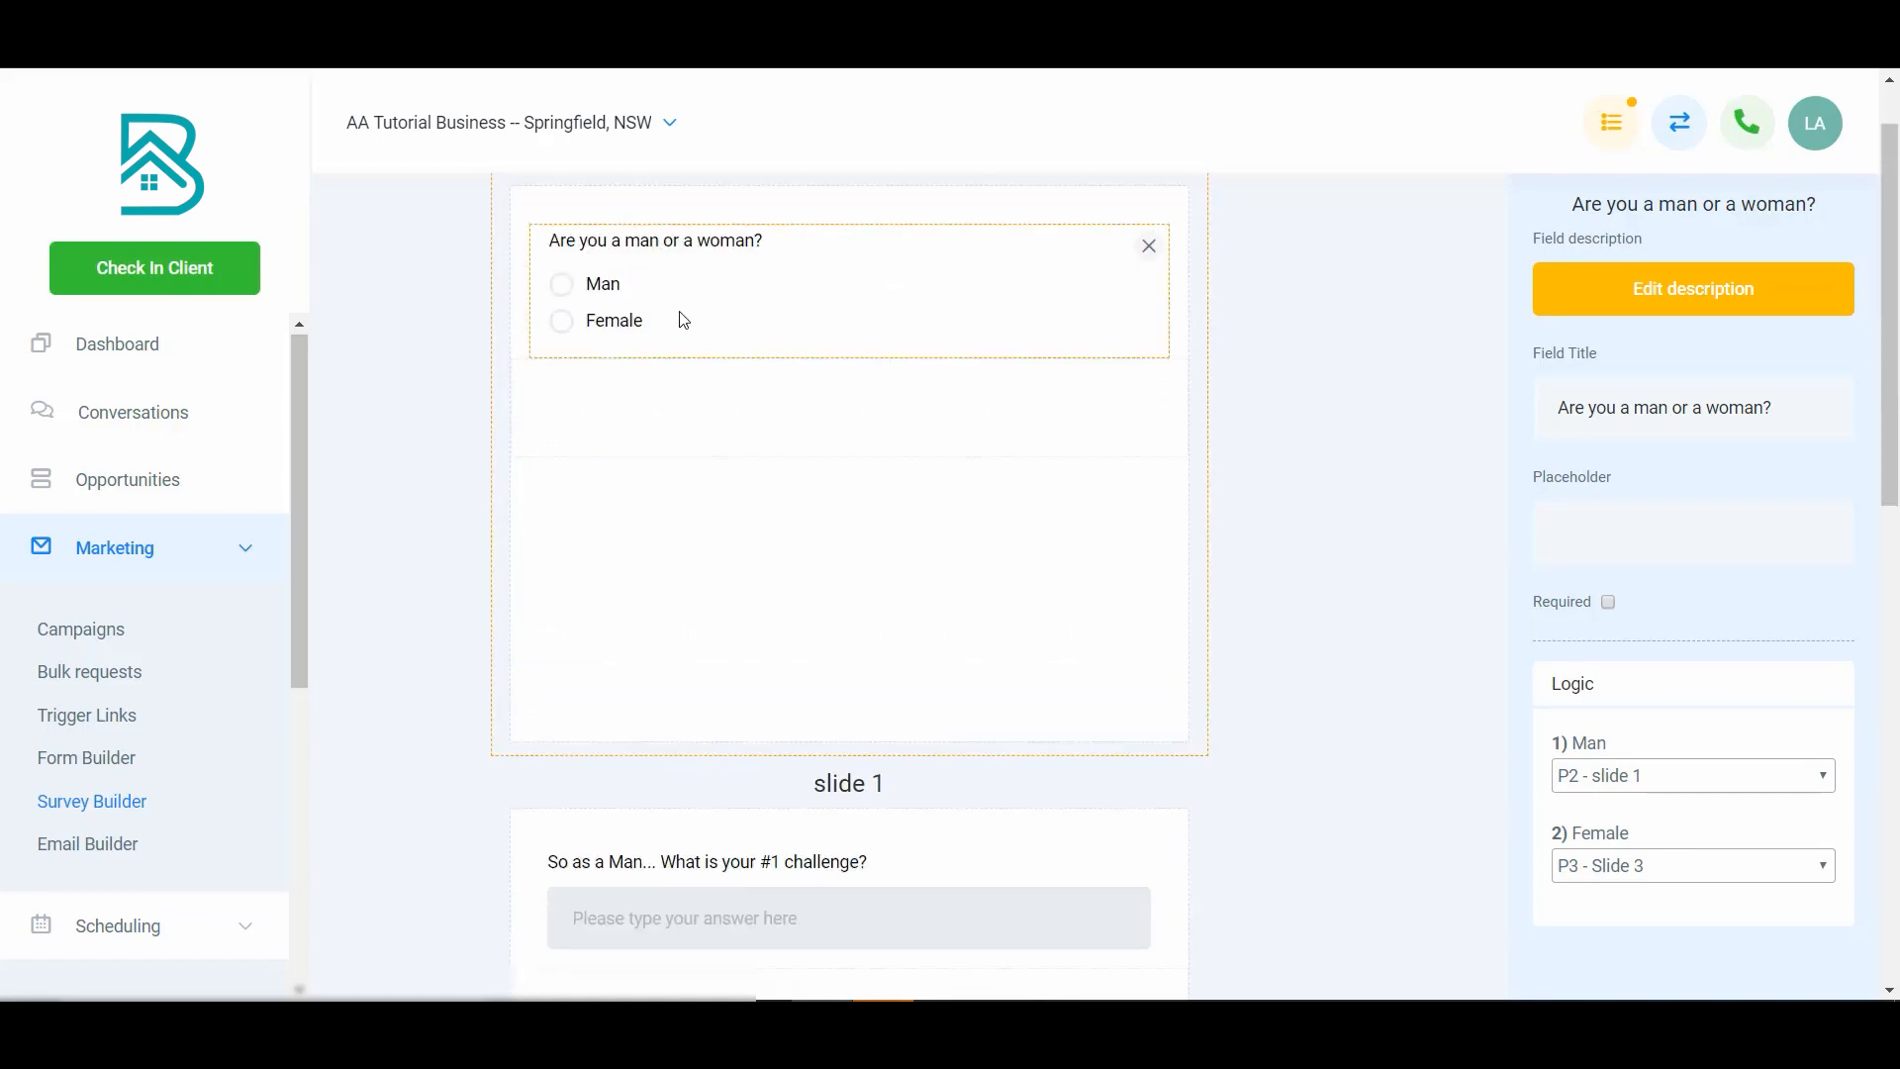
pyautogui.scroll(-8, 976, 795)
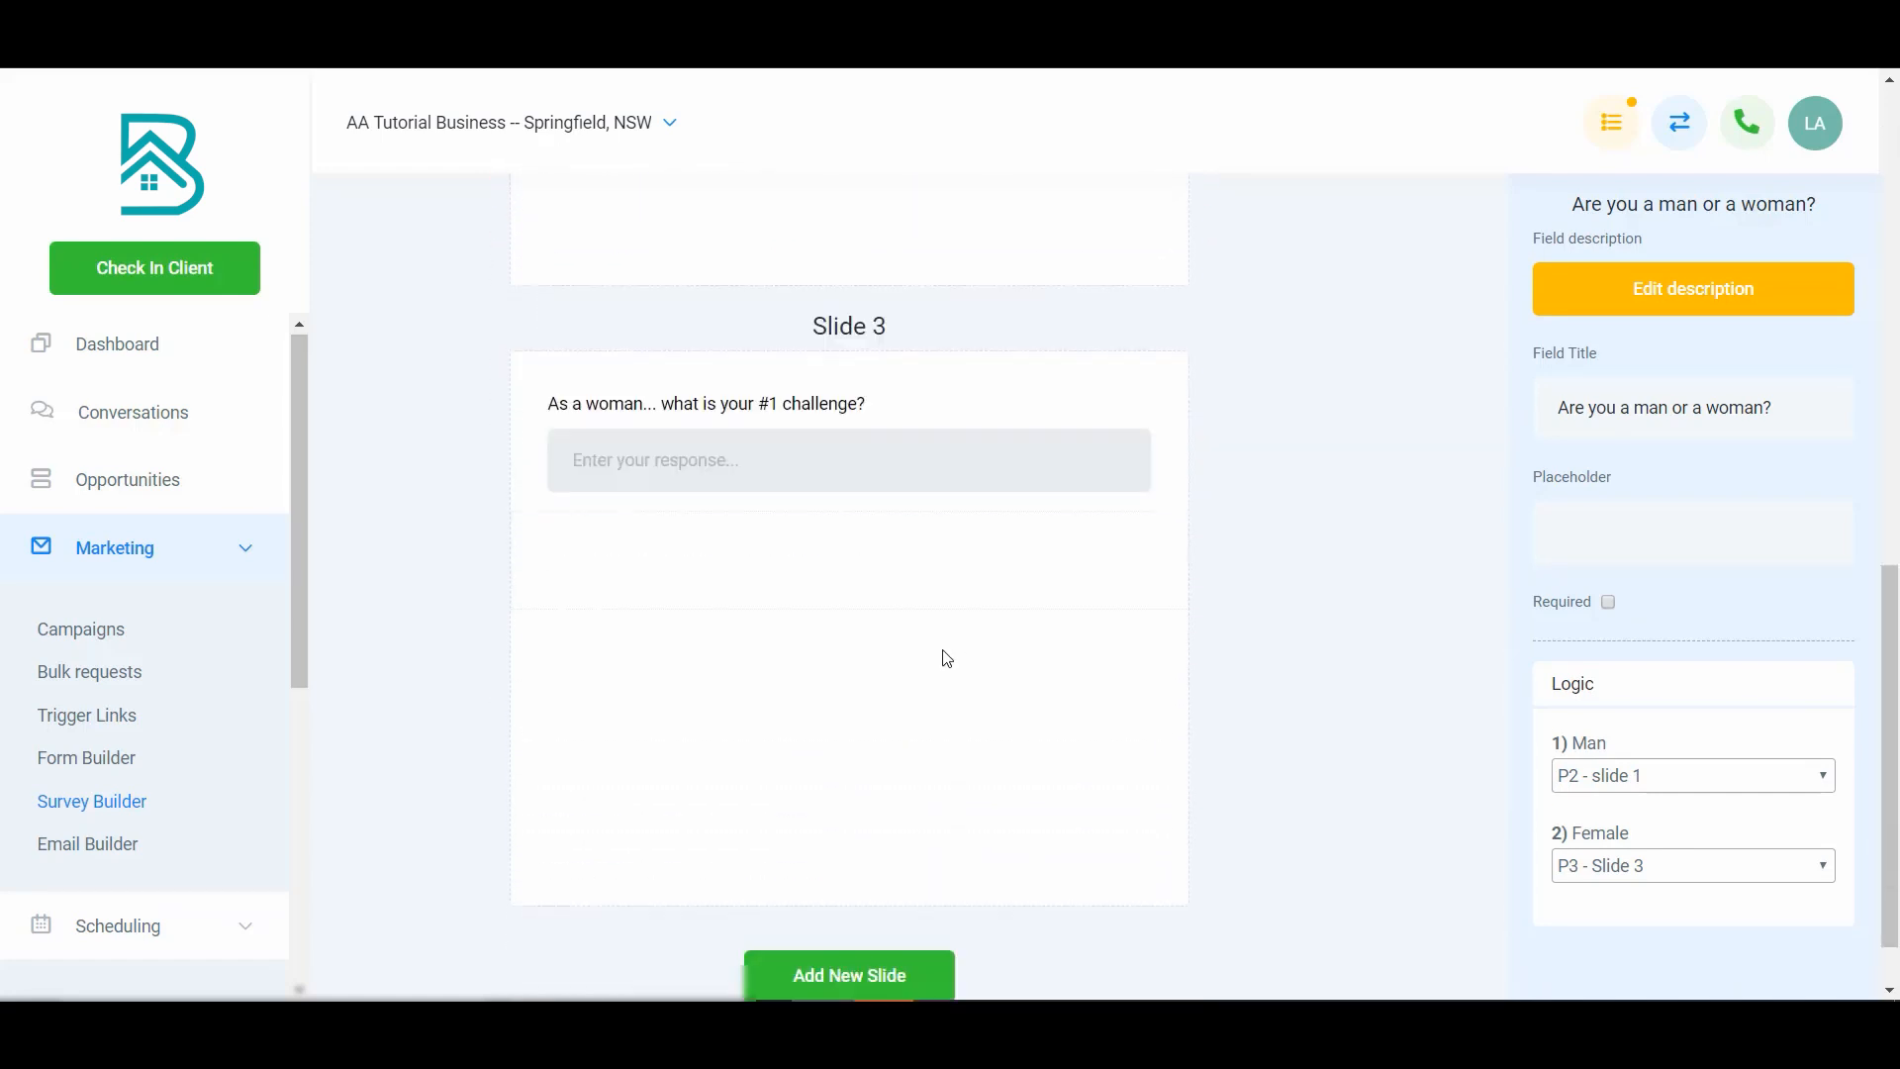
# - Add a new fourth slide below Slide 3
pyautogui.scroll(-1, 947, 659)
pyautogui.click(901, 913)
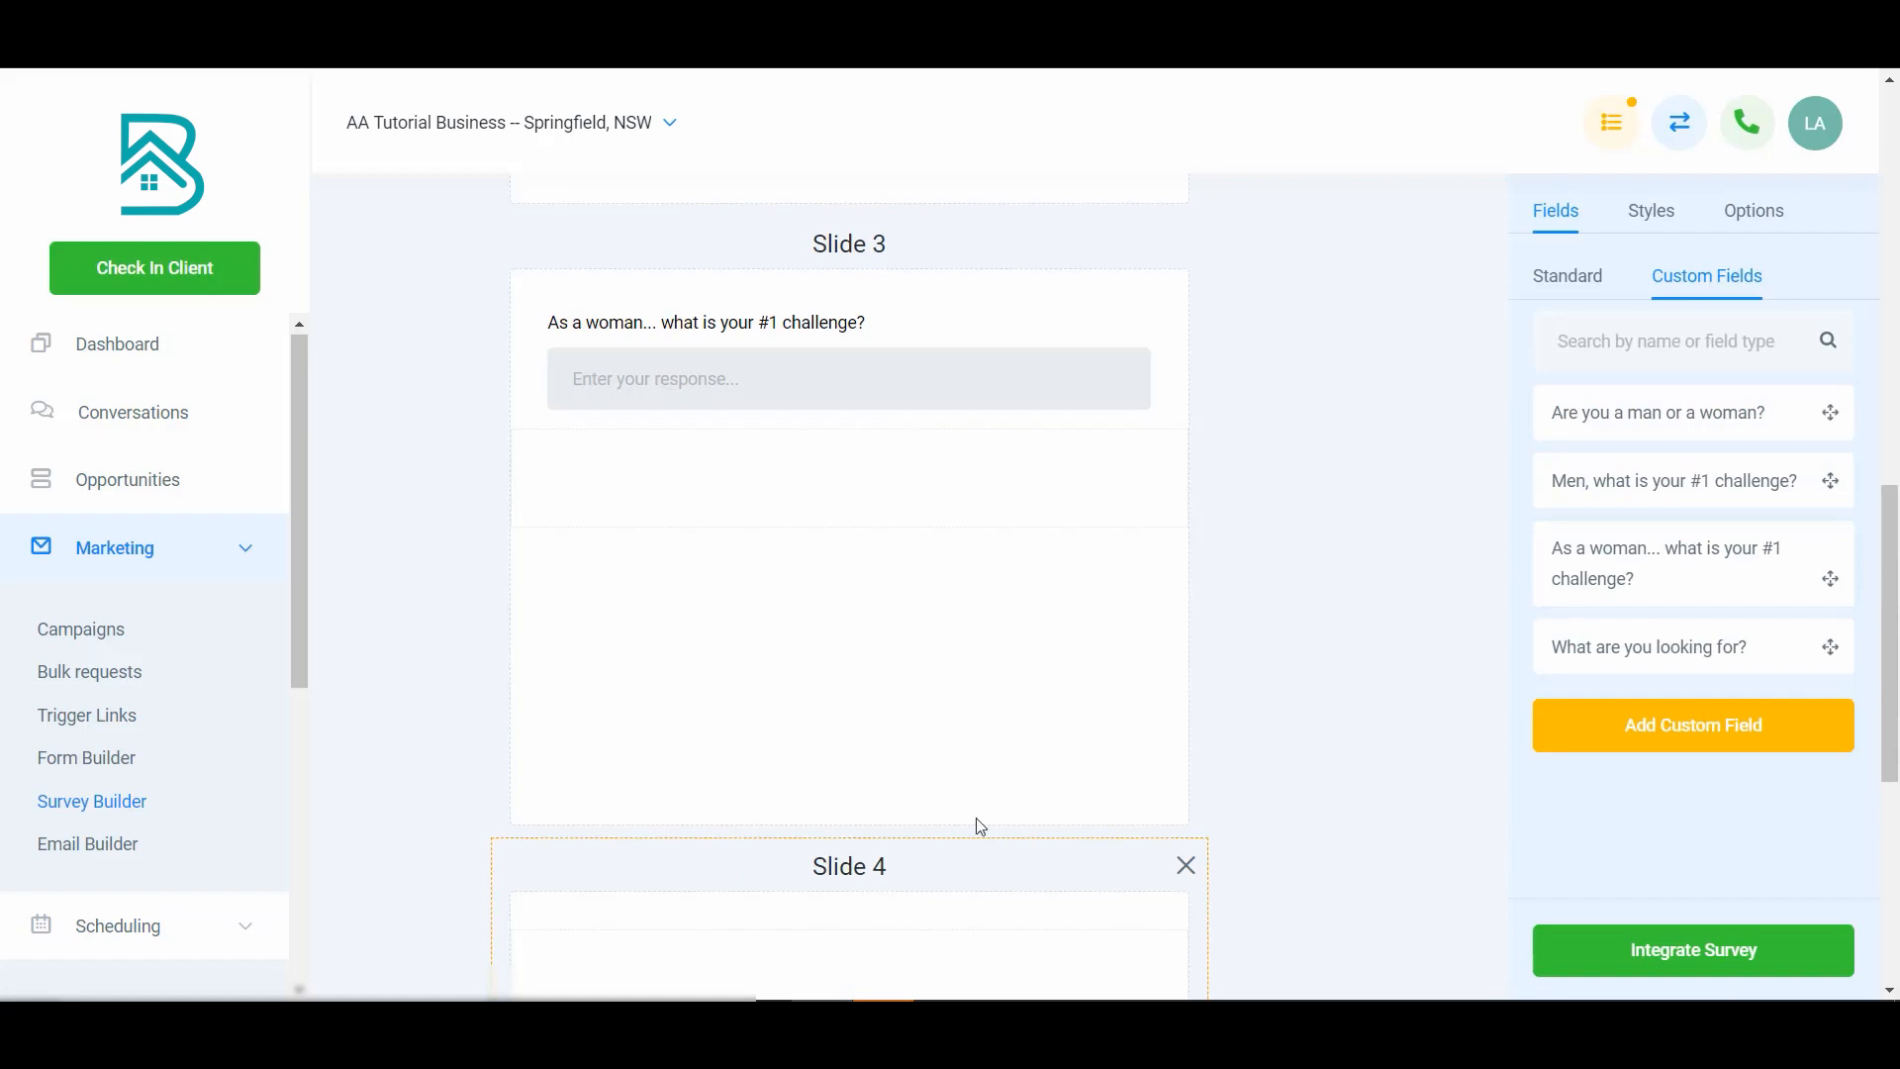
pyautogui.scroll(-3, 1362, 695)
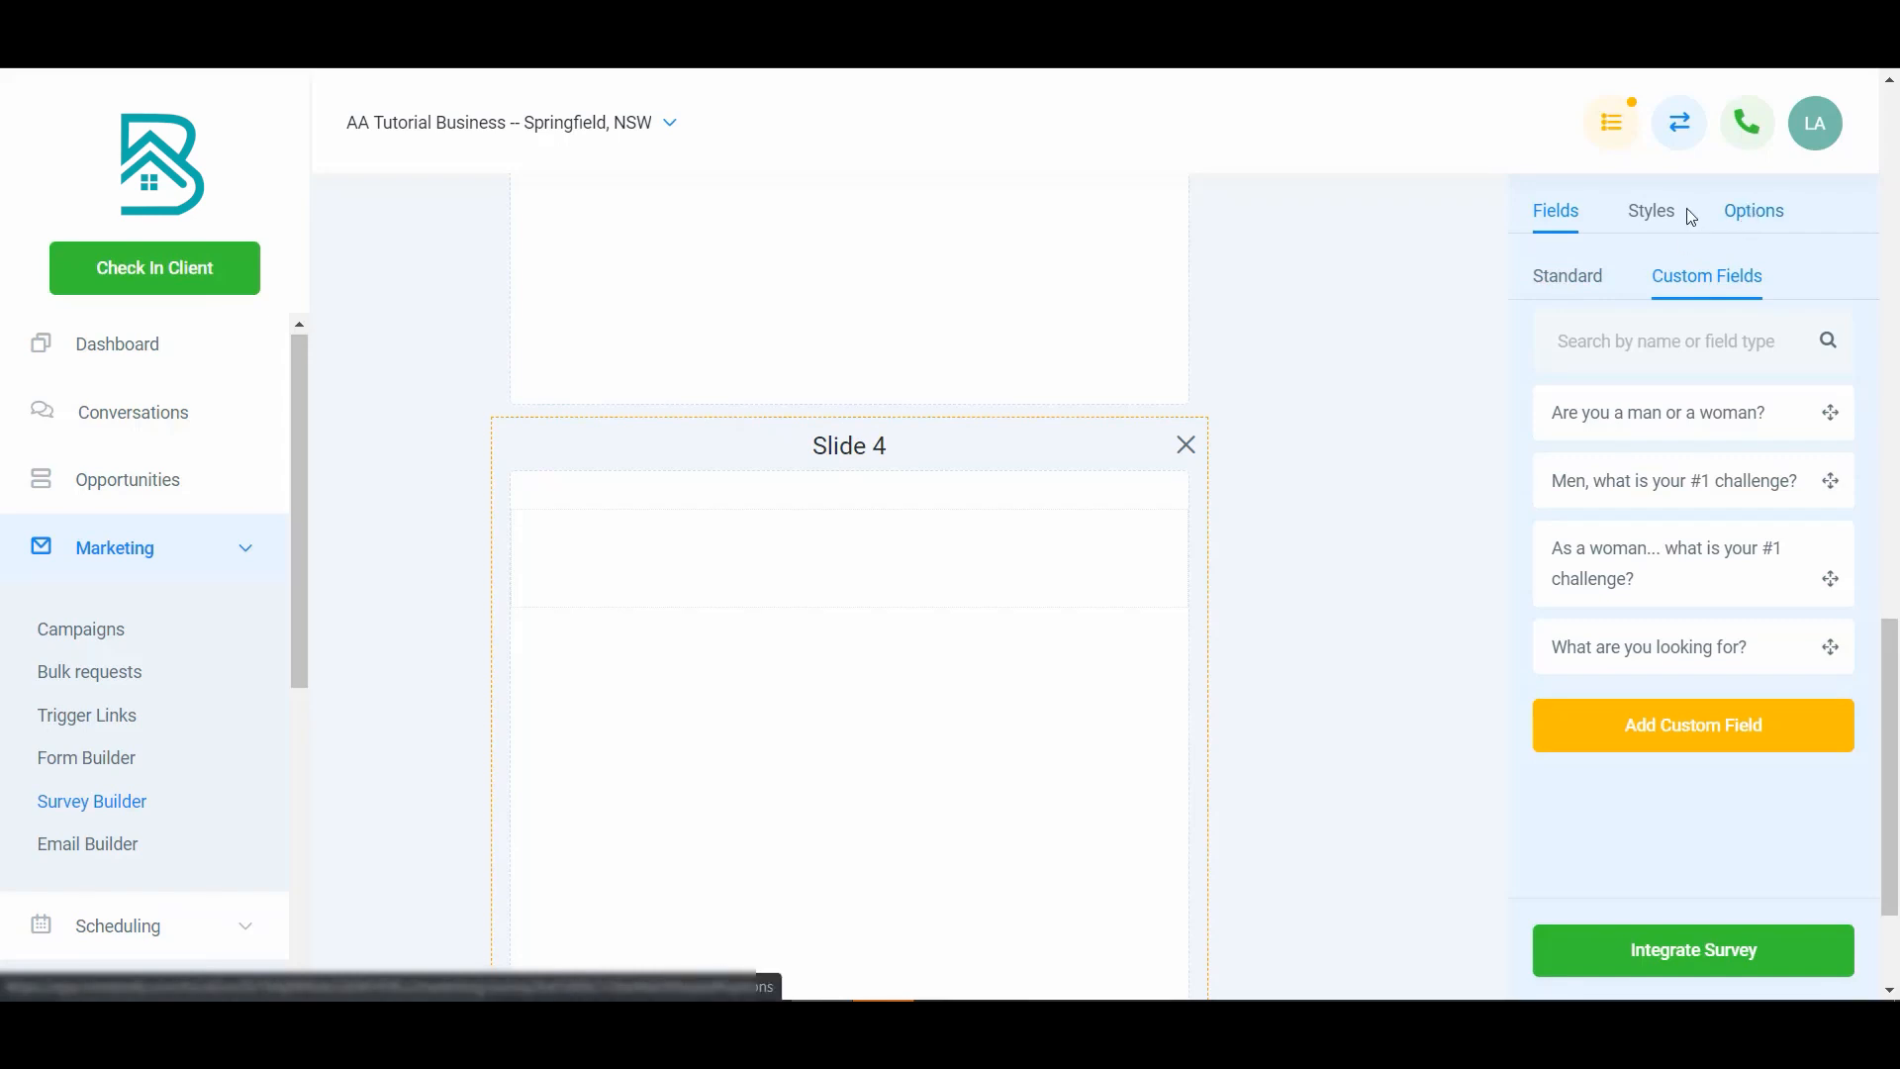
# - Place the standard Full Name and Email fields on Slide 4
pyautogui.click(1574, 278)
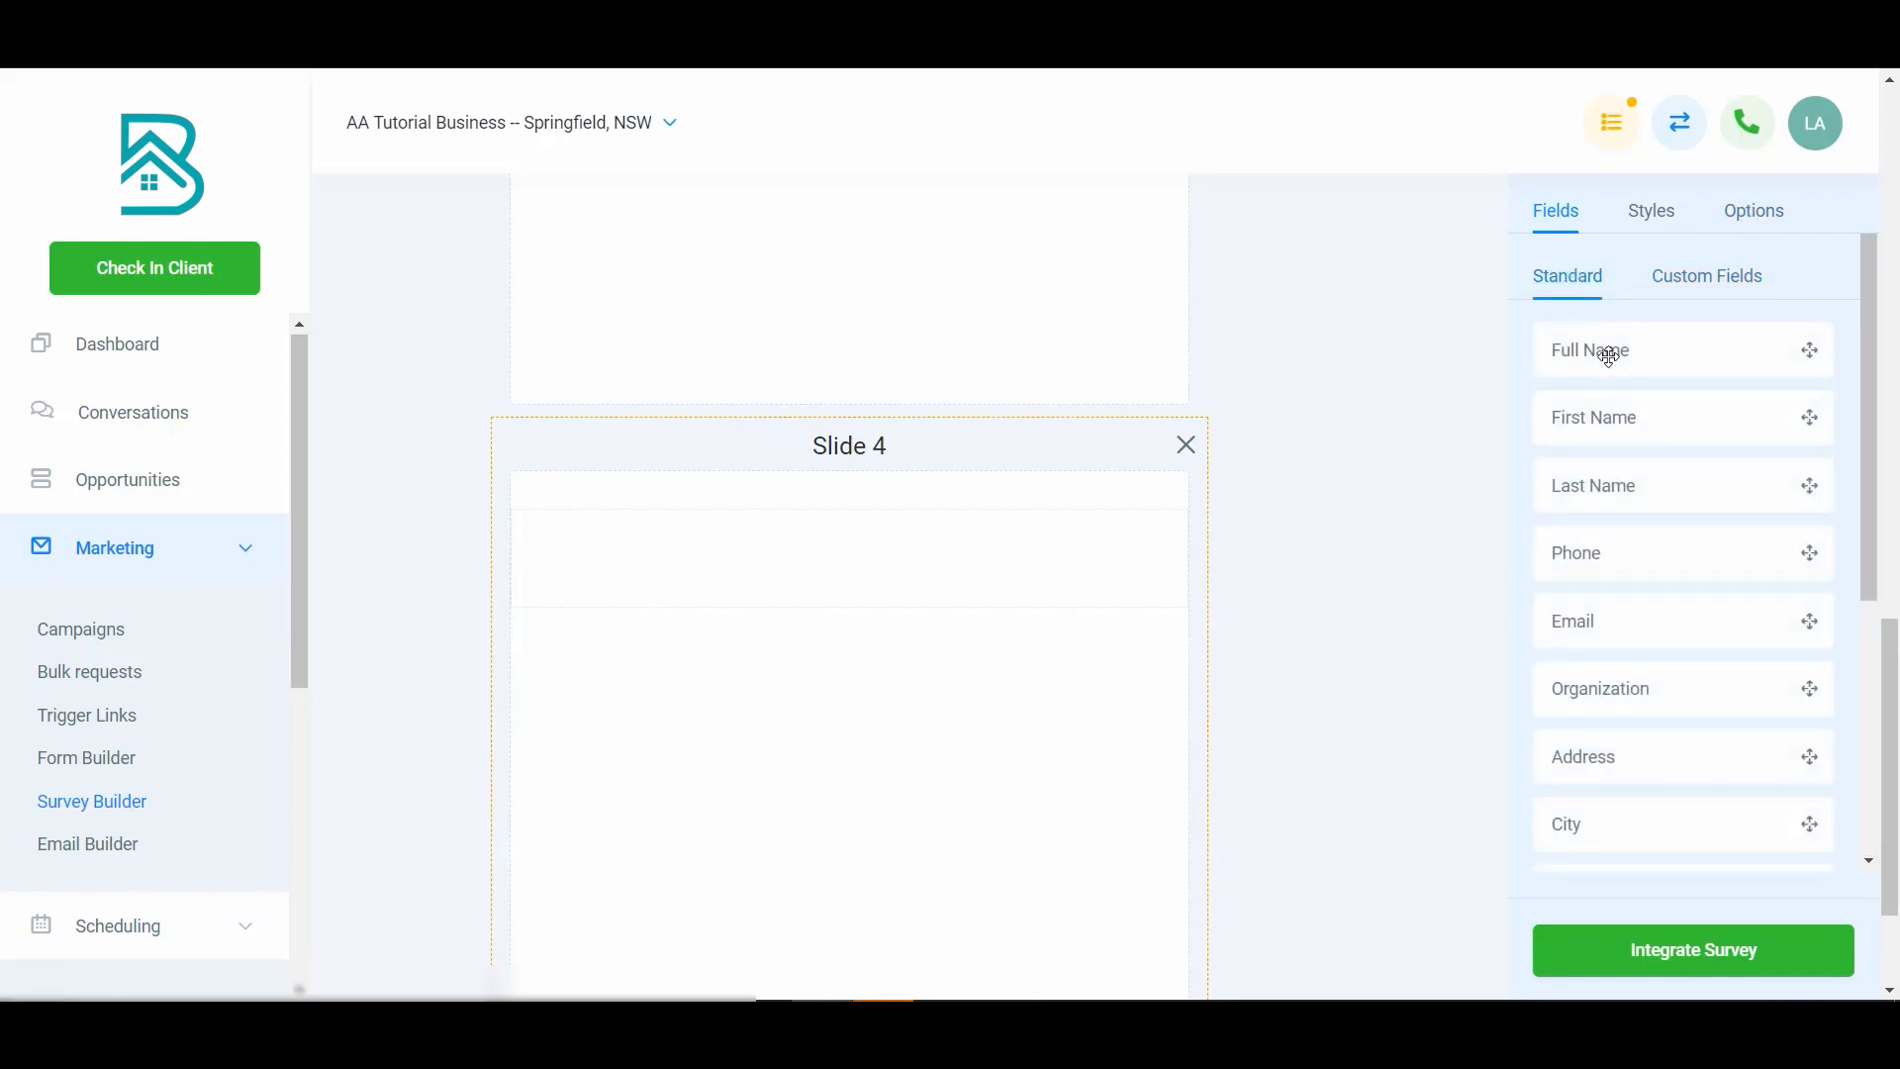
pyautogui.moveTo(1616, 355); pyautogui.dragTo(833, 584)
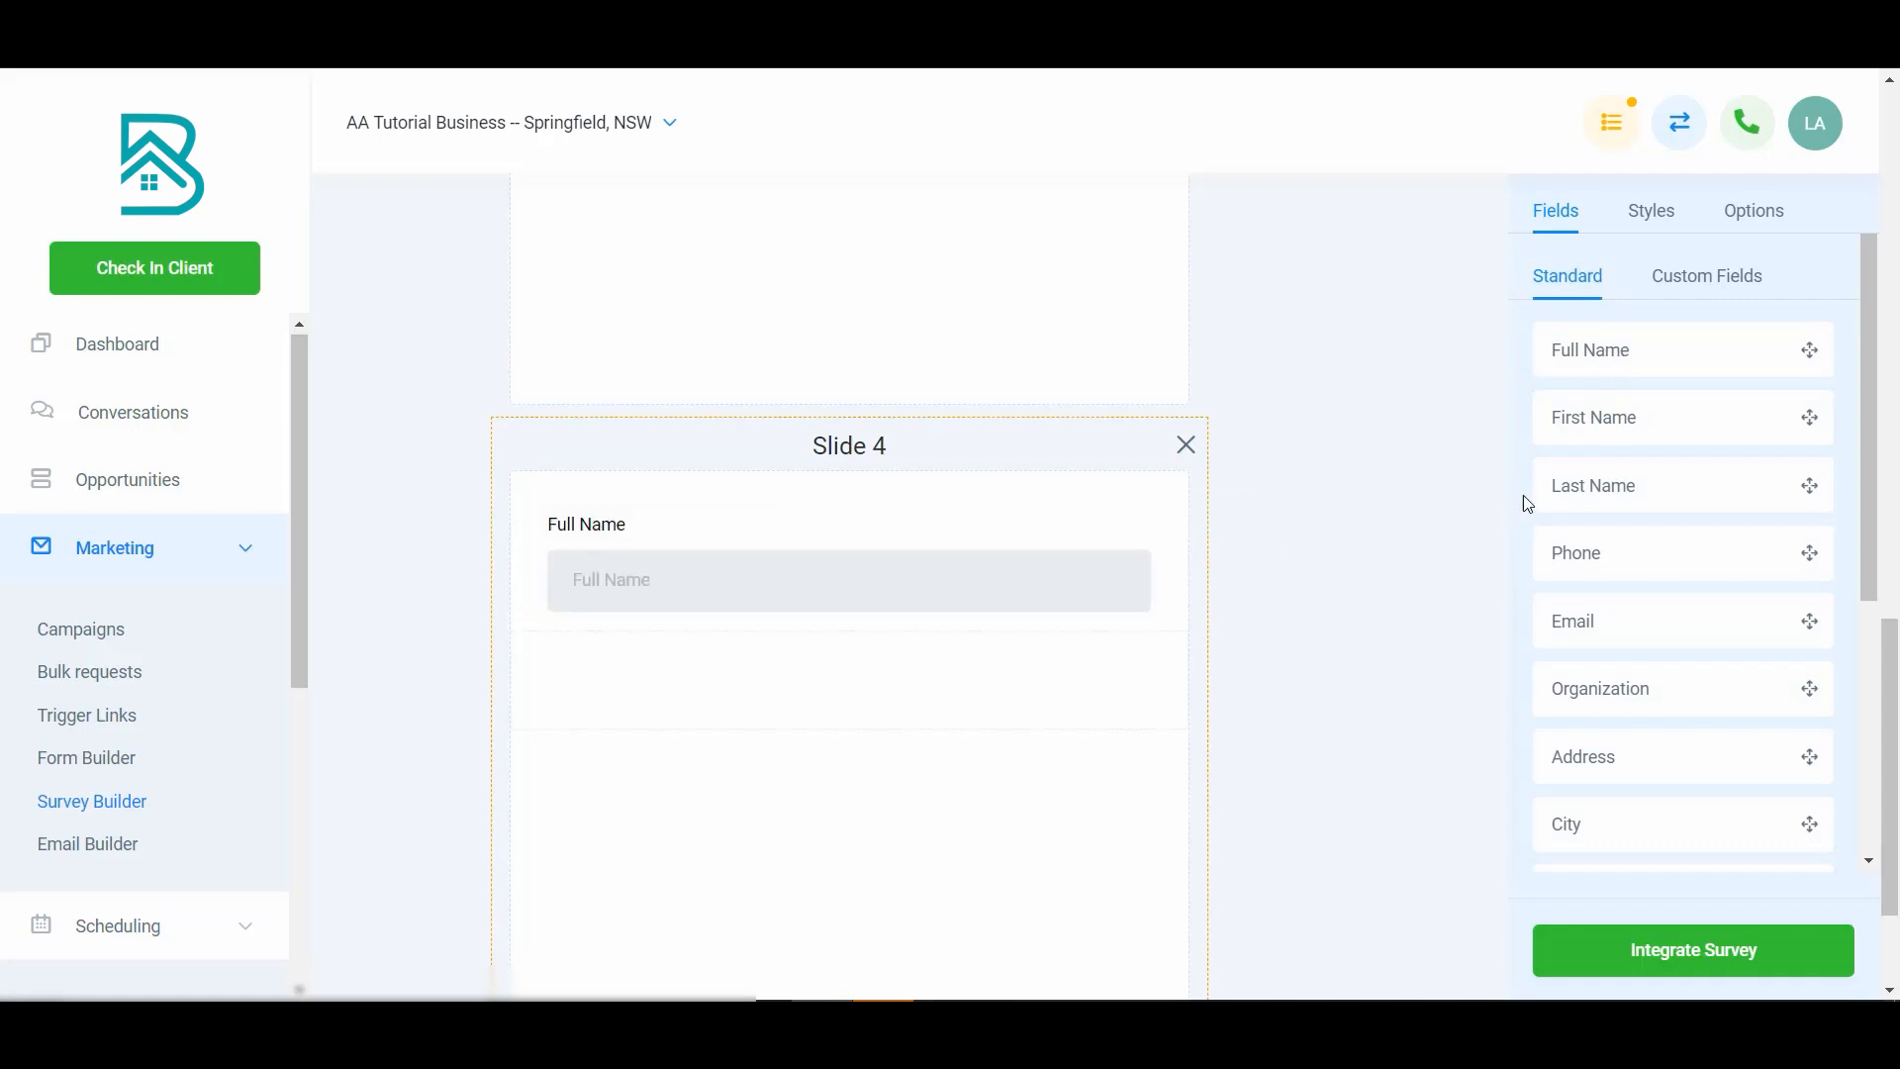
pyautogui.moveTo(1577, 619); pyautogui.dragTo(908, 645)
# - Add a Text element at the top of Slide 4 reading "Almost there... please enter your information to get your results!"
pyautogui.scroll(-5, 1593, 625)
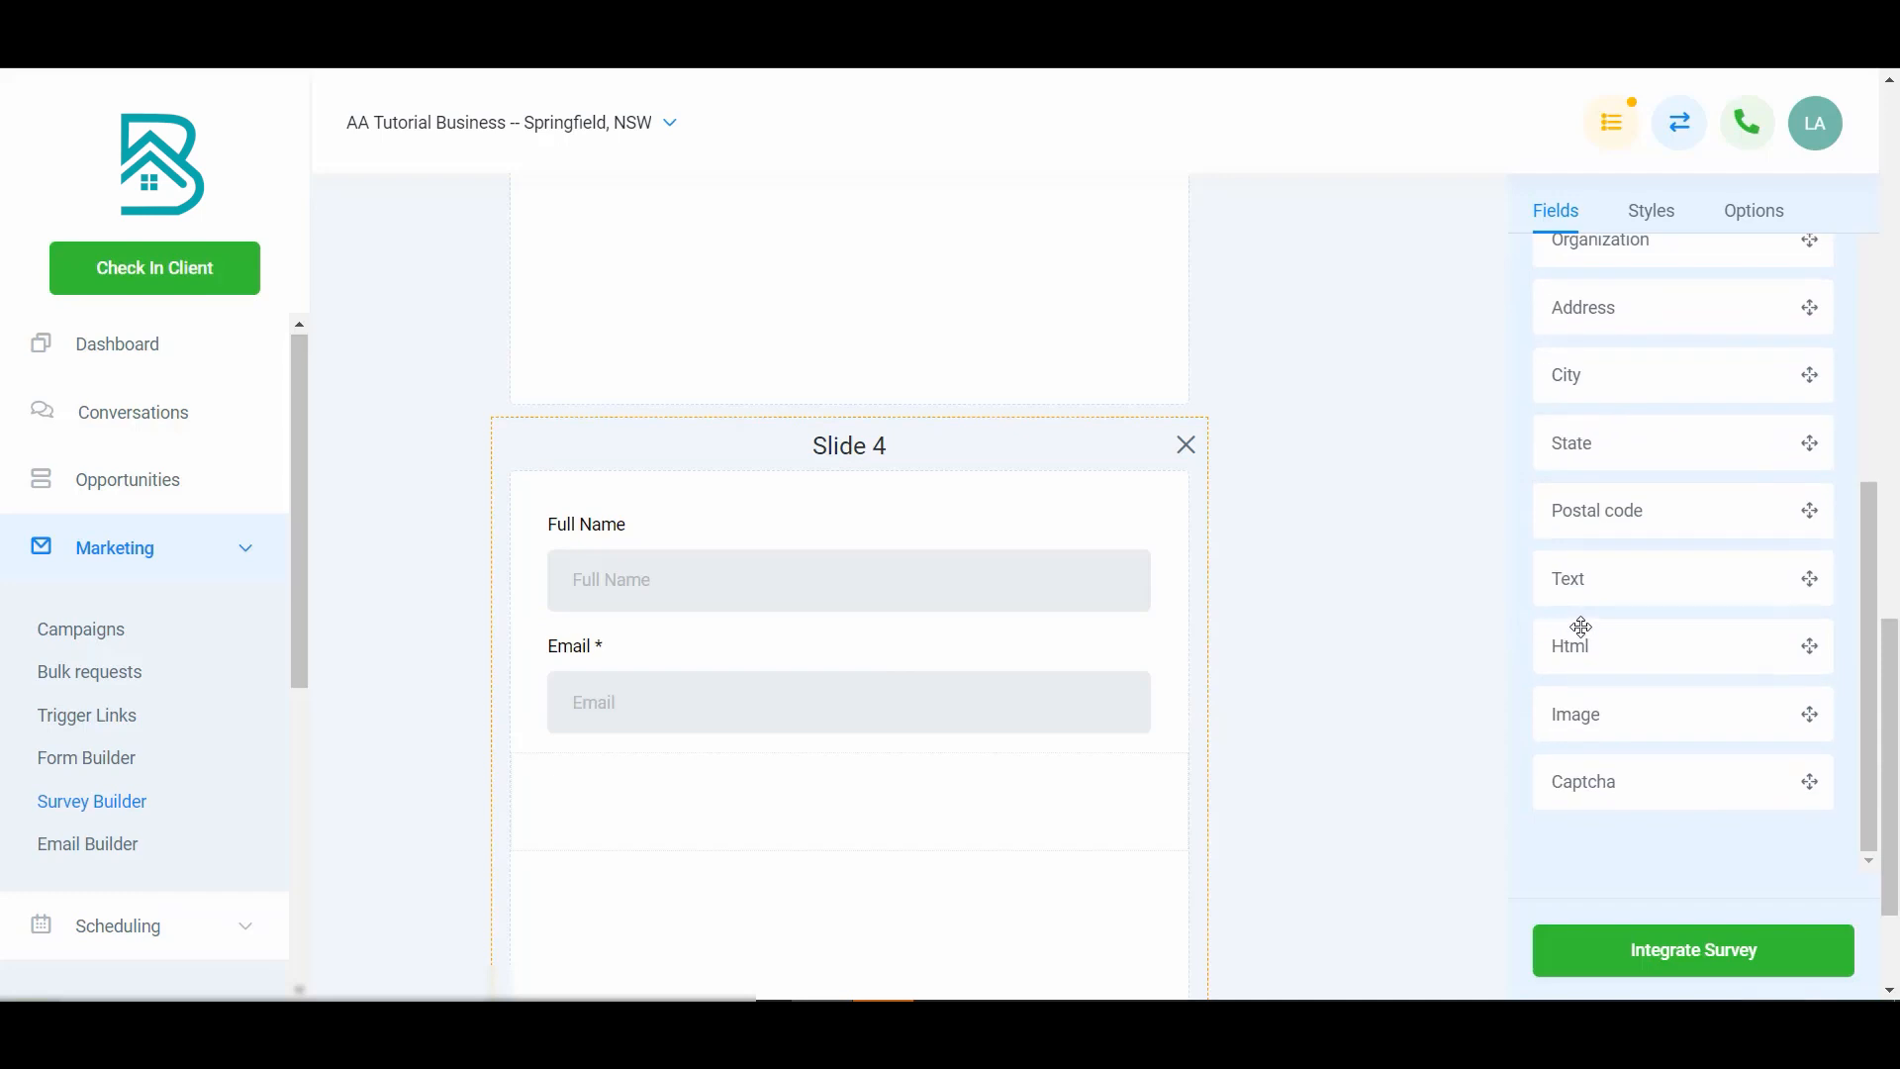
pyautogui.moveTo(1633, 580); pyautogui.dragTo(907, 569)
pyautogui.click(670, 551)
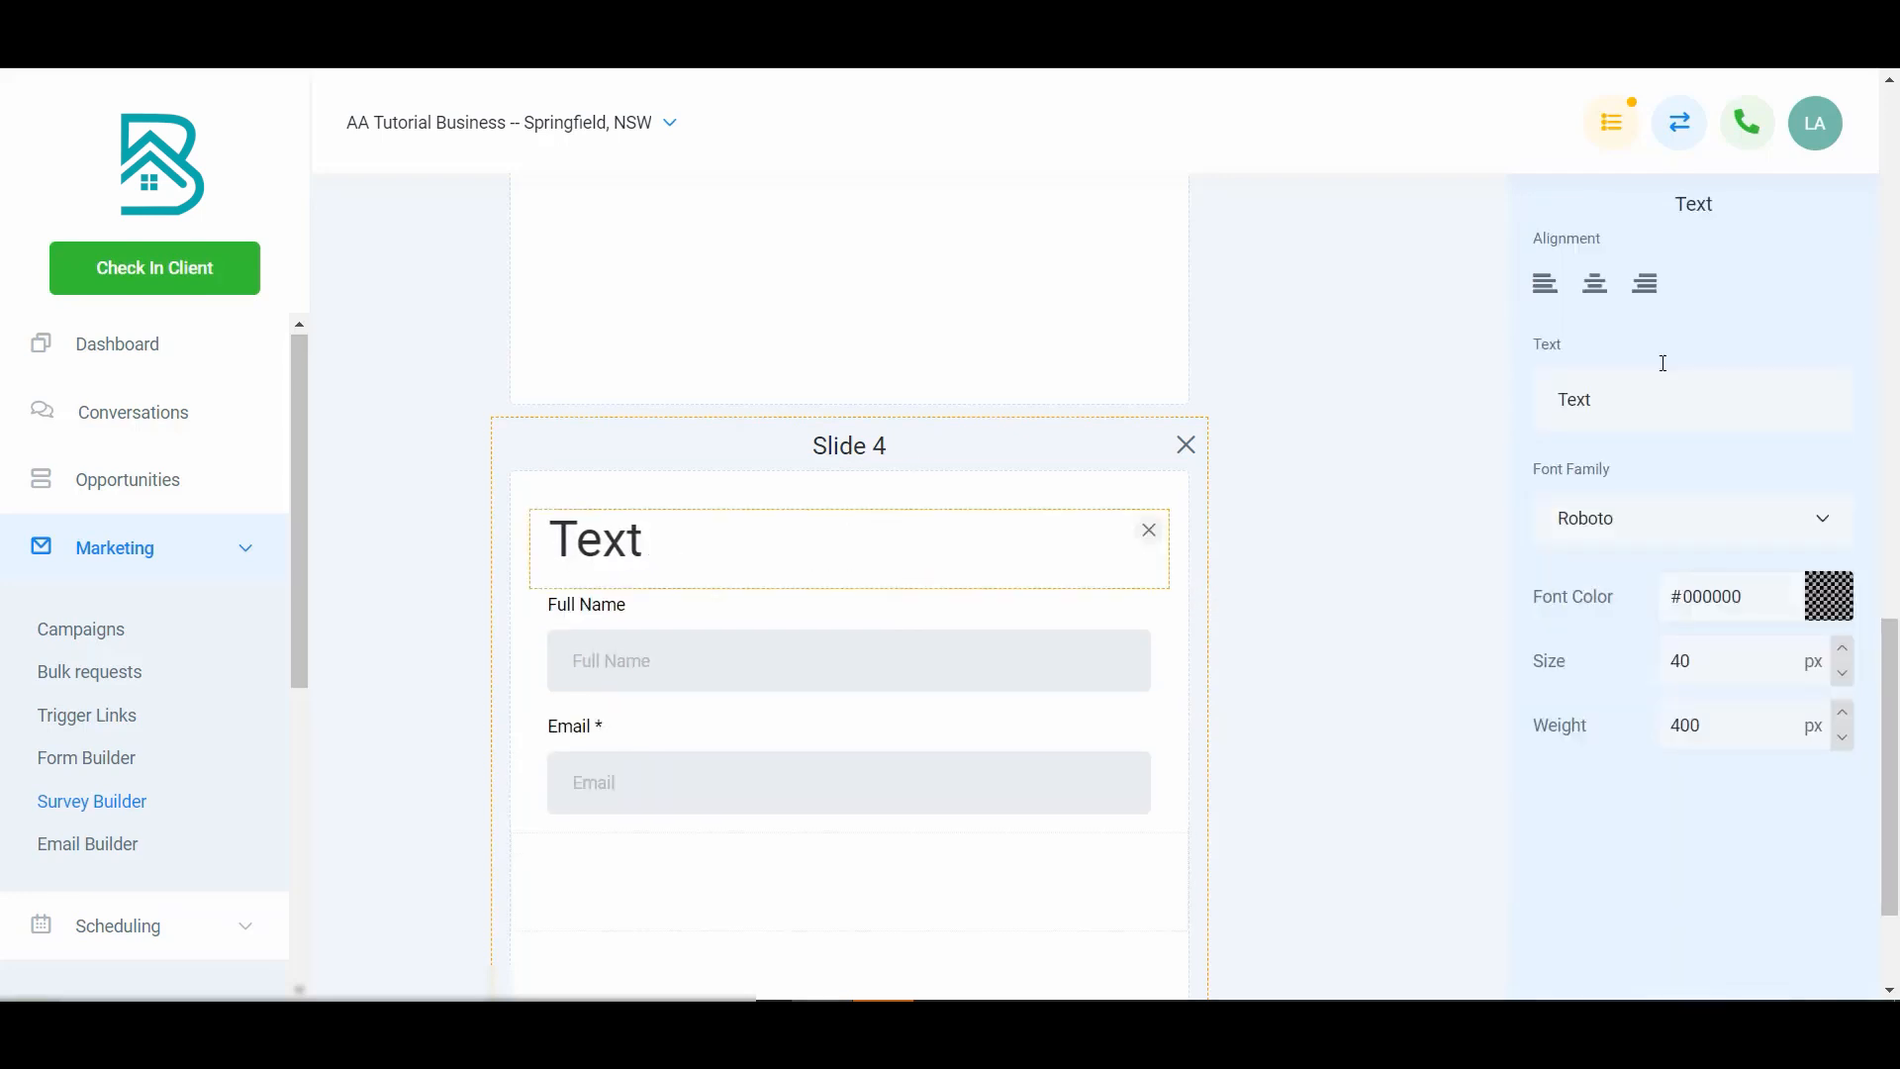
pyautogui.doubleClick(1641, 418)
pyautogui.write('Al')
pyautogui.write('most there... please ent')
pyautogui.write('er your information to get yo')
pyautogui.write('ur results!')
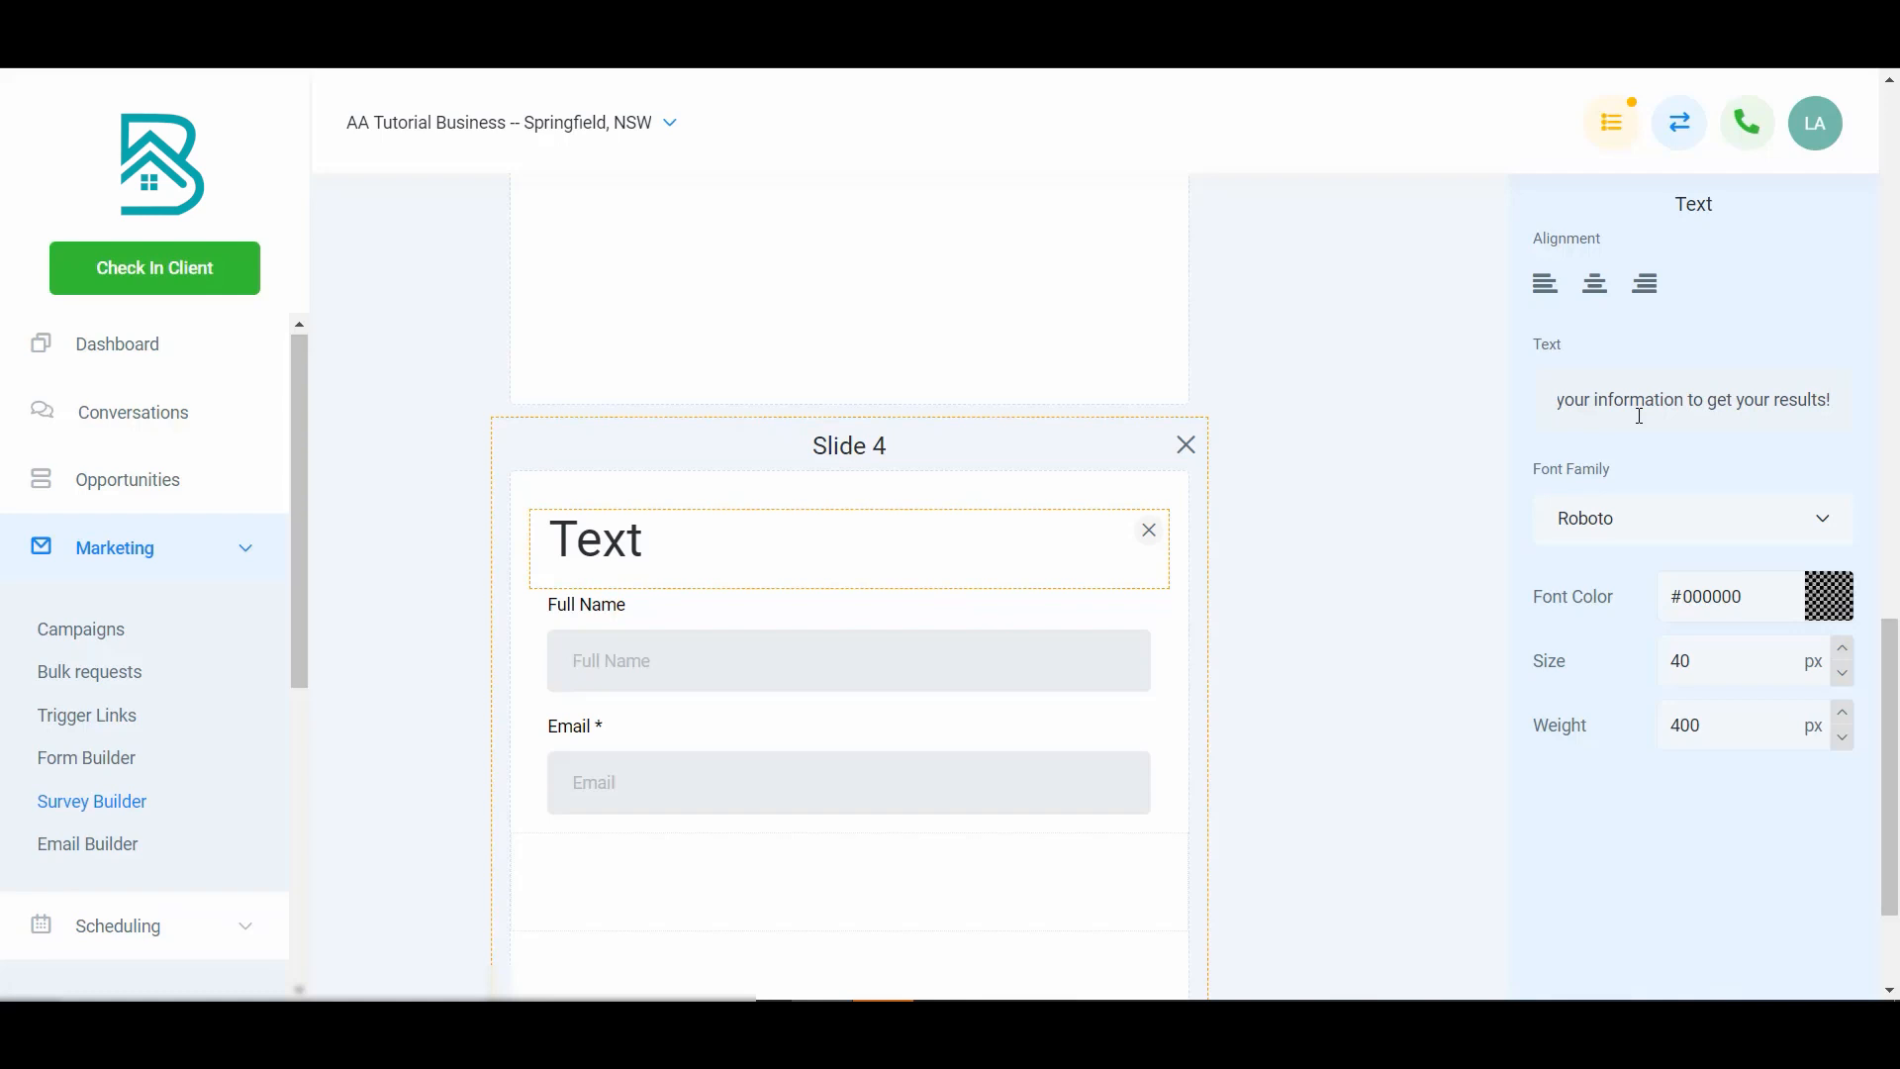
pyautogui.scroll(-2, 1382, 749)
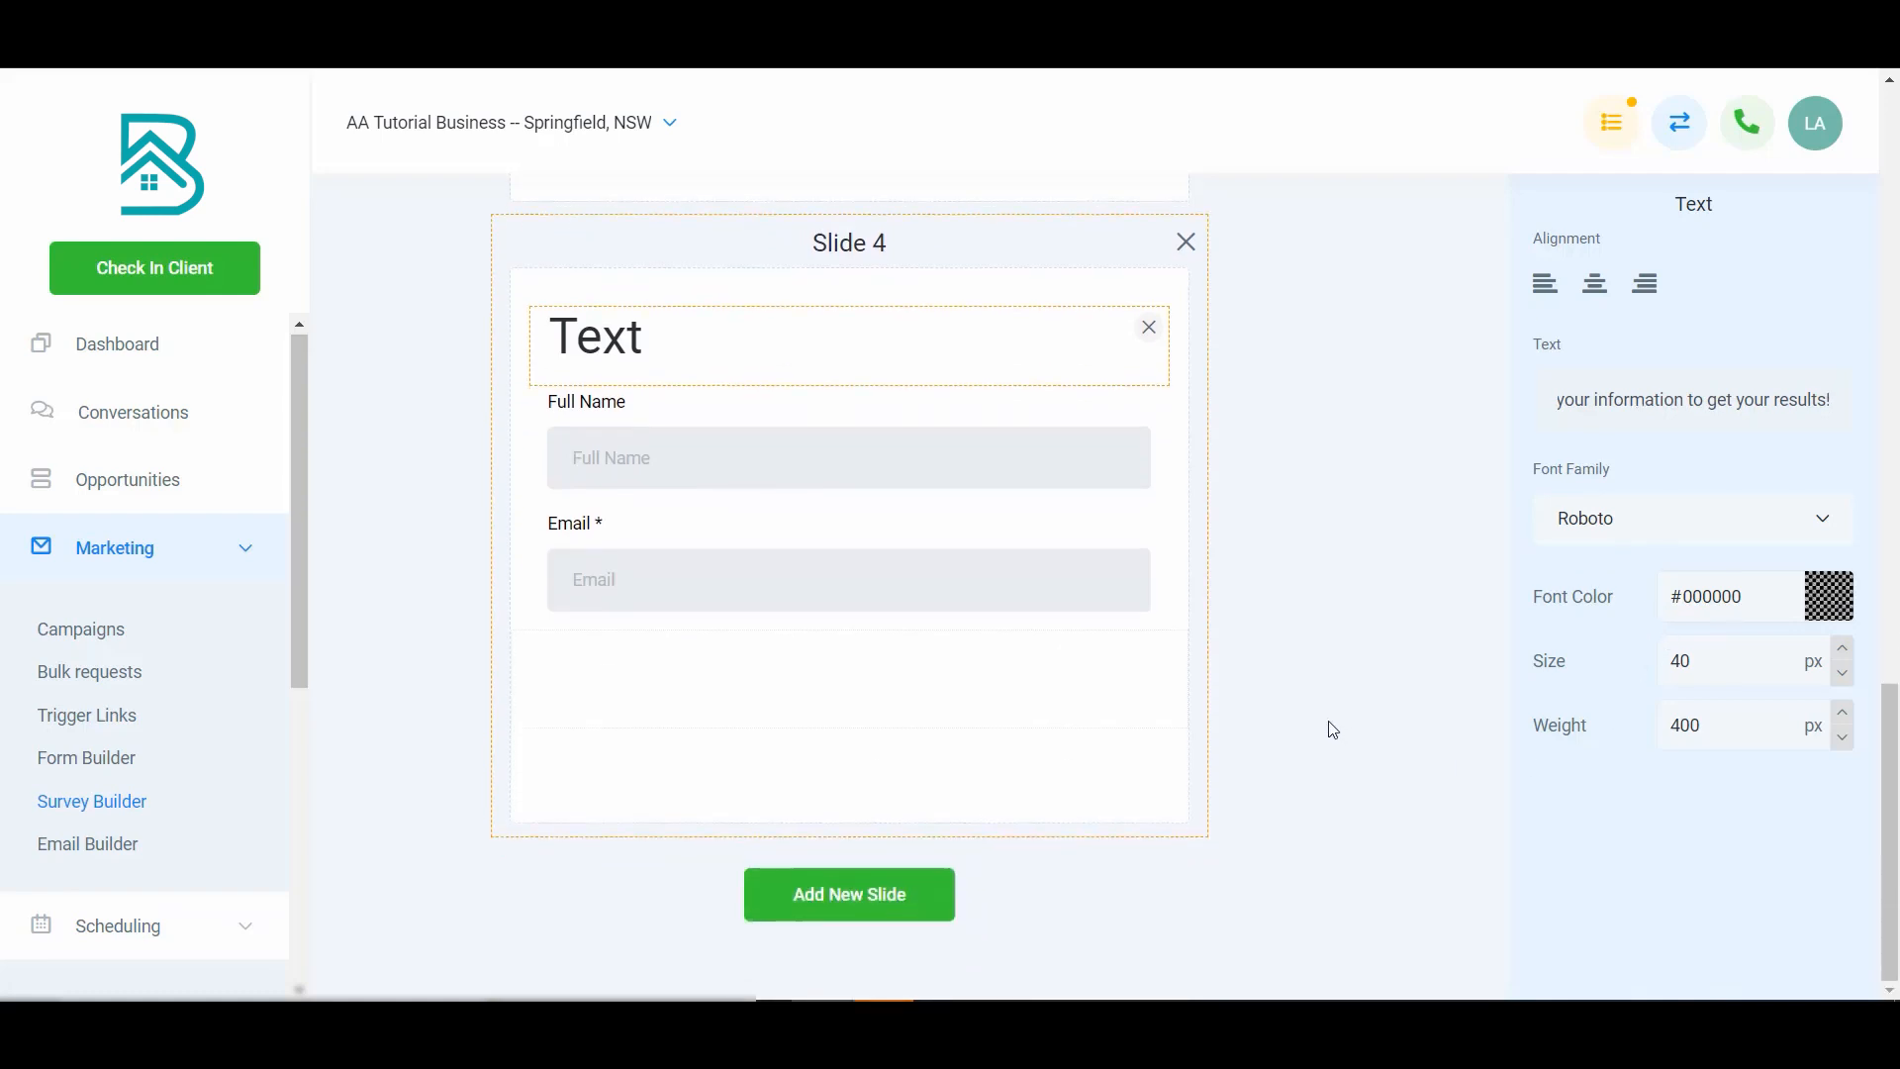
pyautogui.scroll(5, 1356, 633)
pyautogui.click(1362, 634)
# - Set the Slide 4 heading text's font size to 30 px
pyautogui.scroll(-3, 1281, 666)
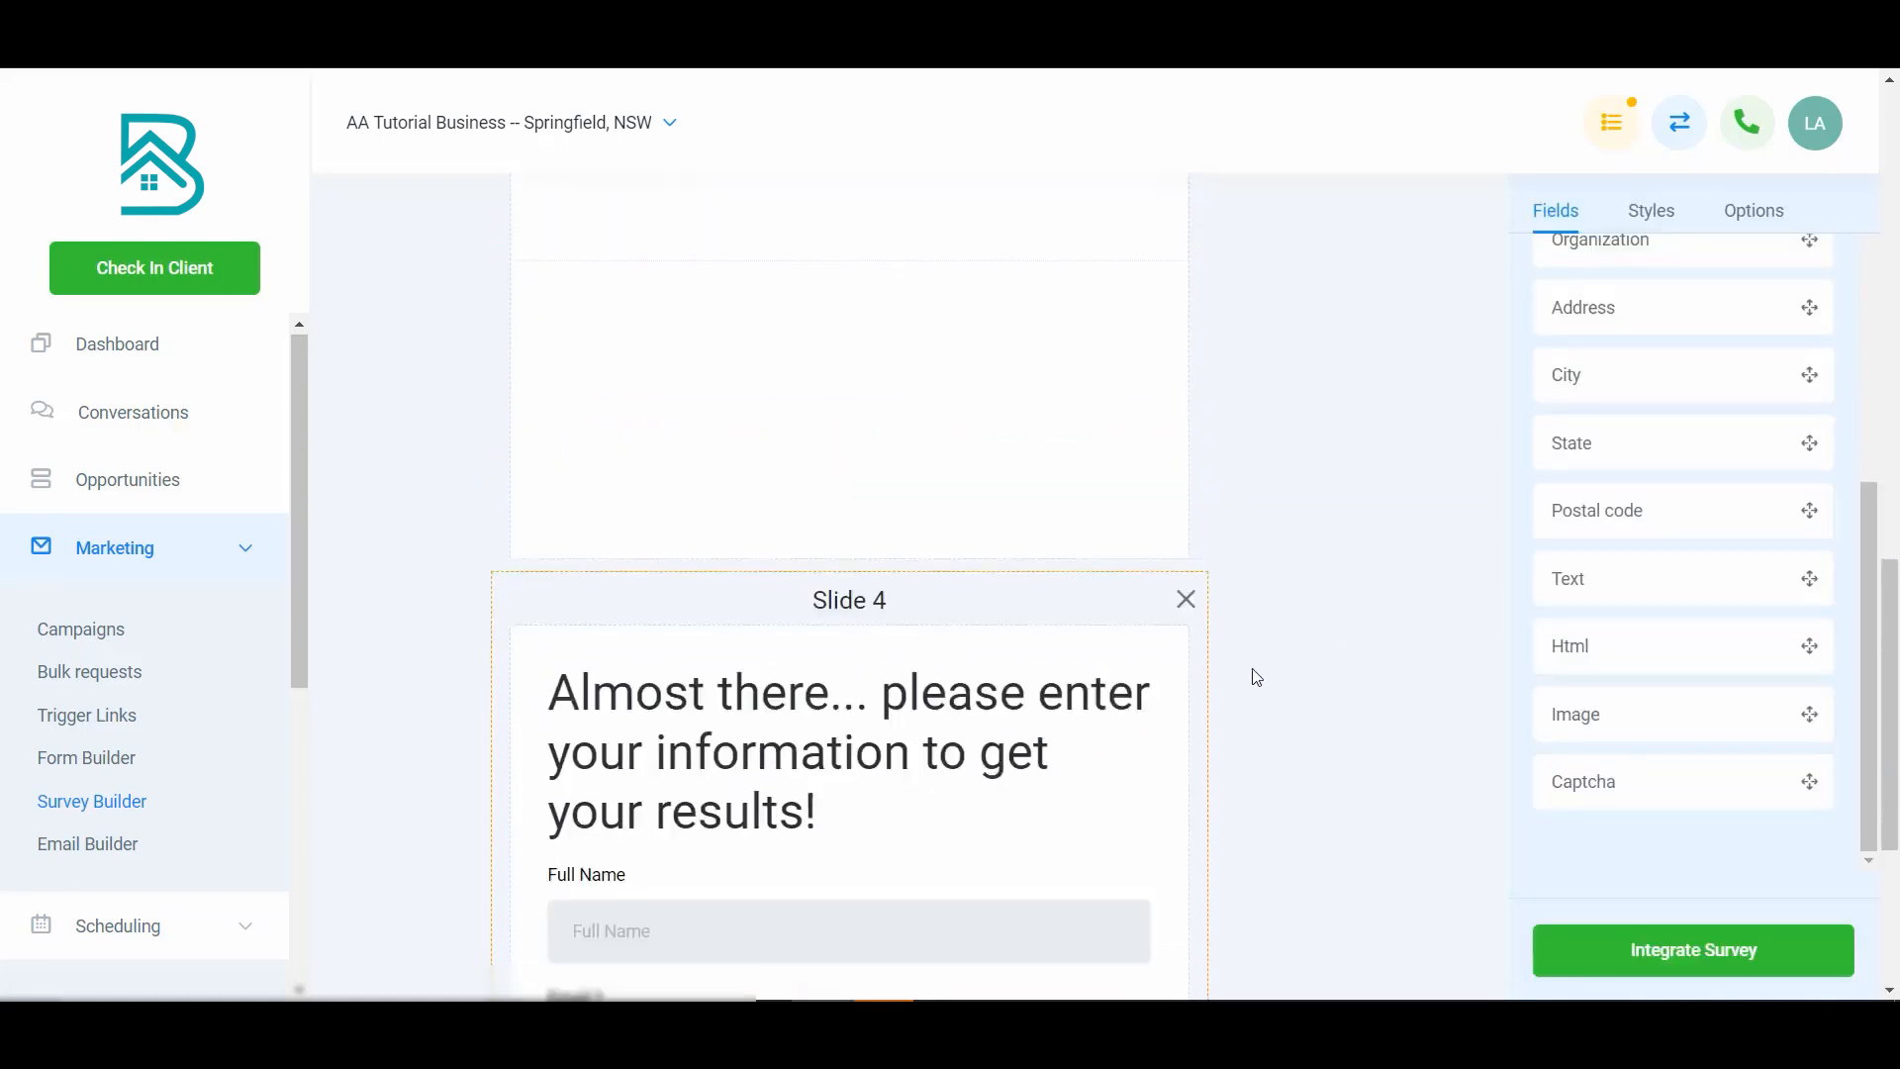
pyautogui.click(982, 527)
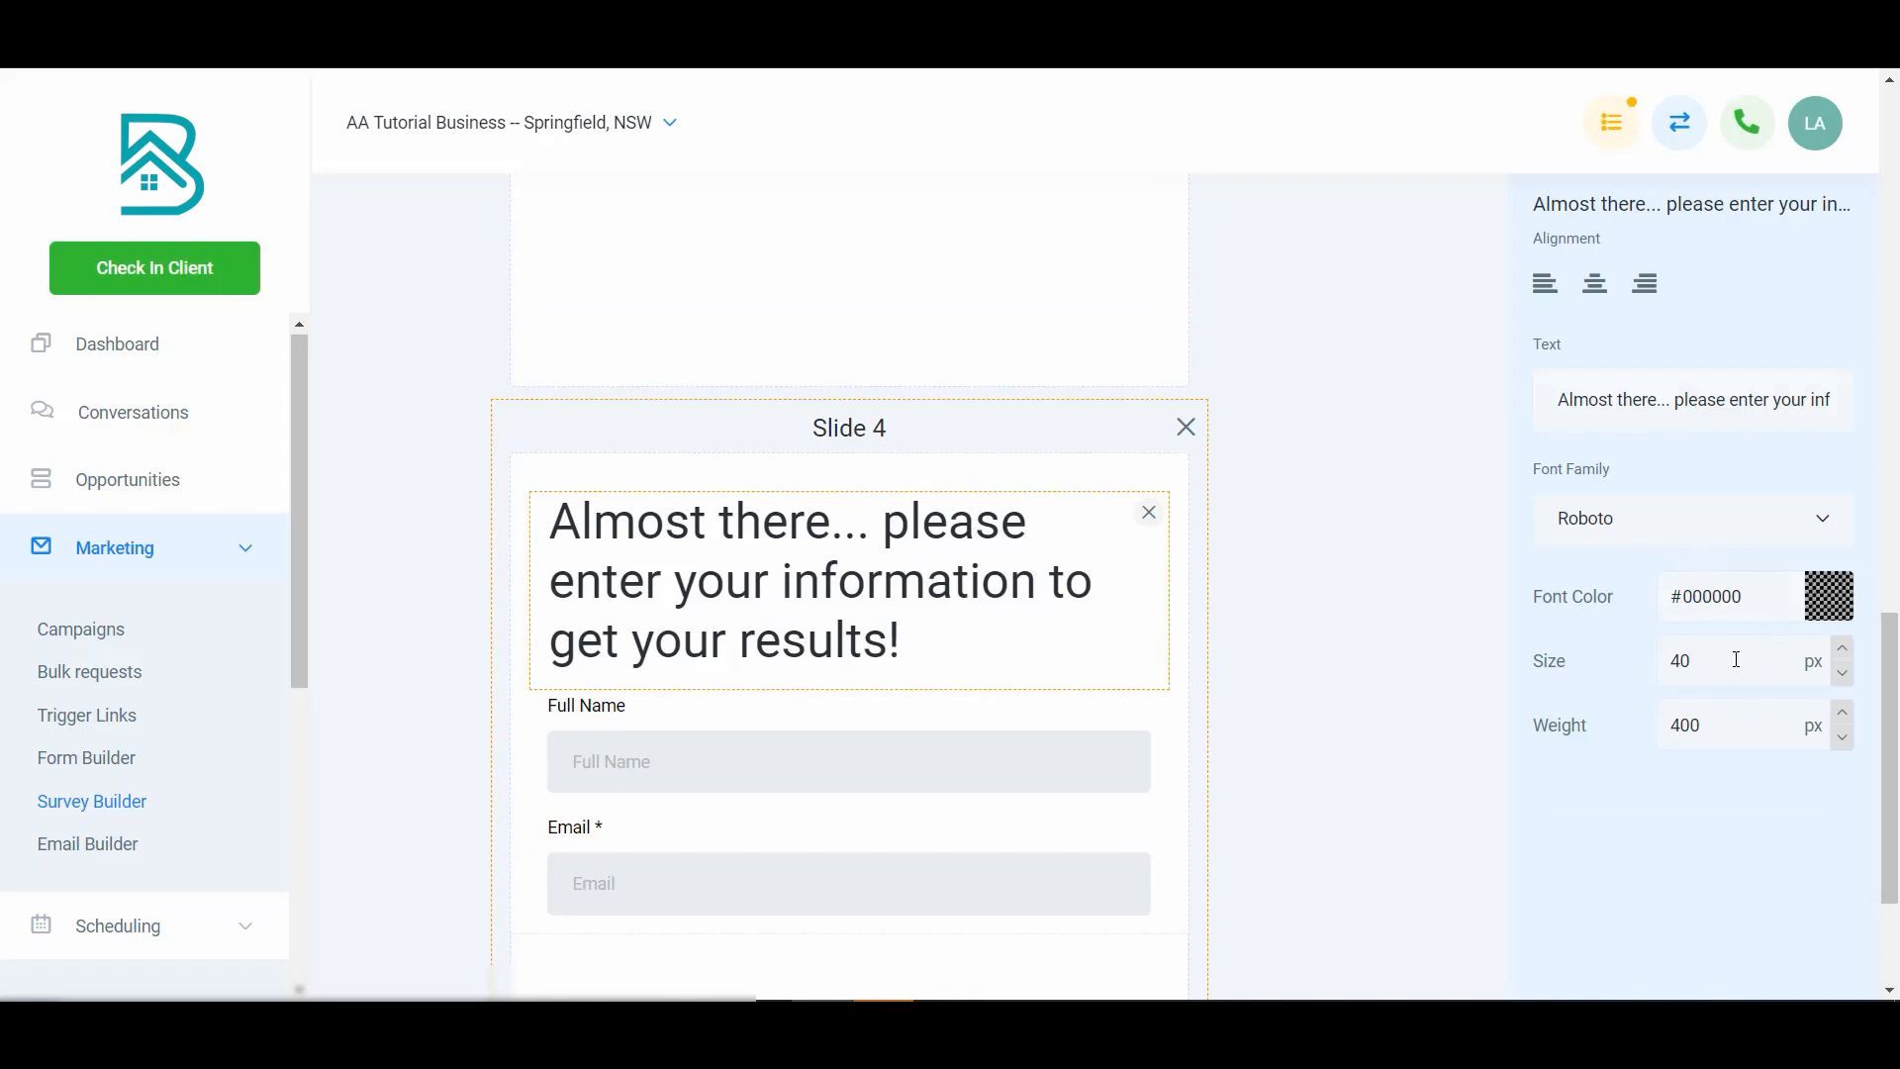
pyautogui.write('30')
pyautogui.click(1354, 613)
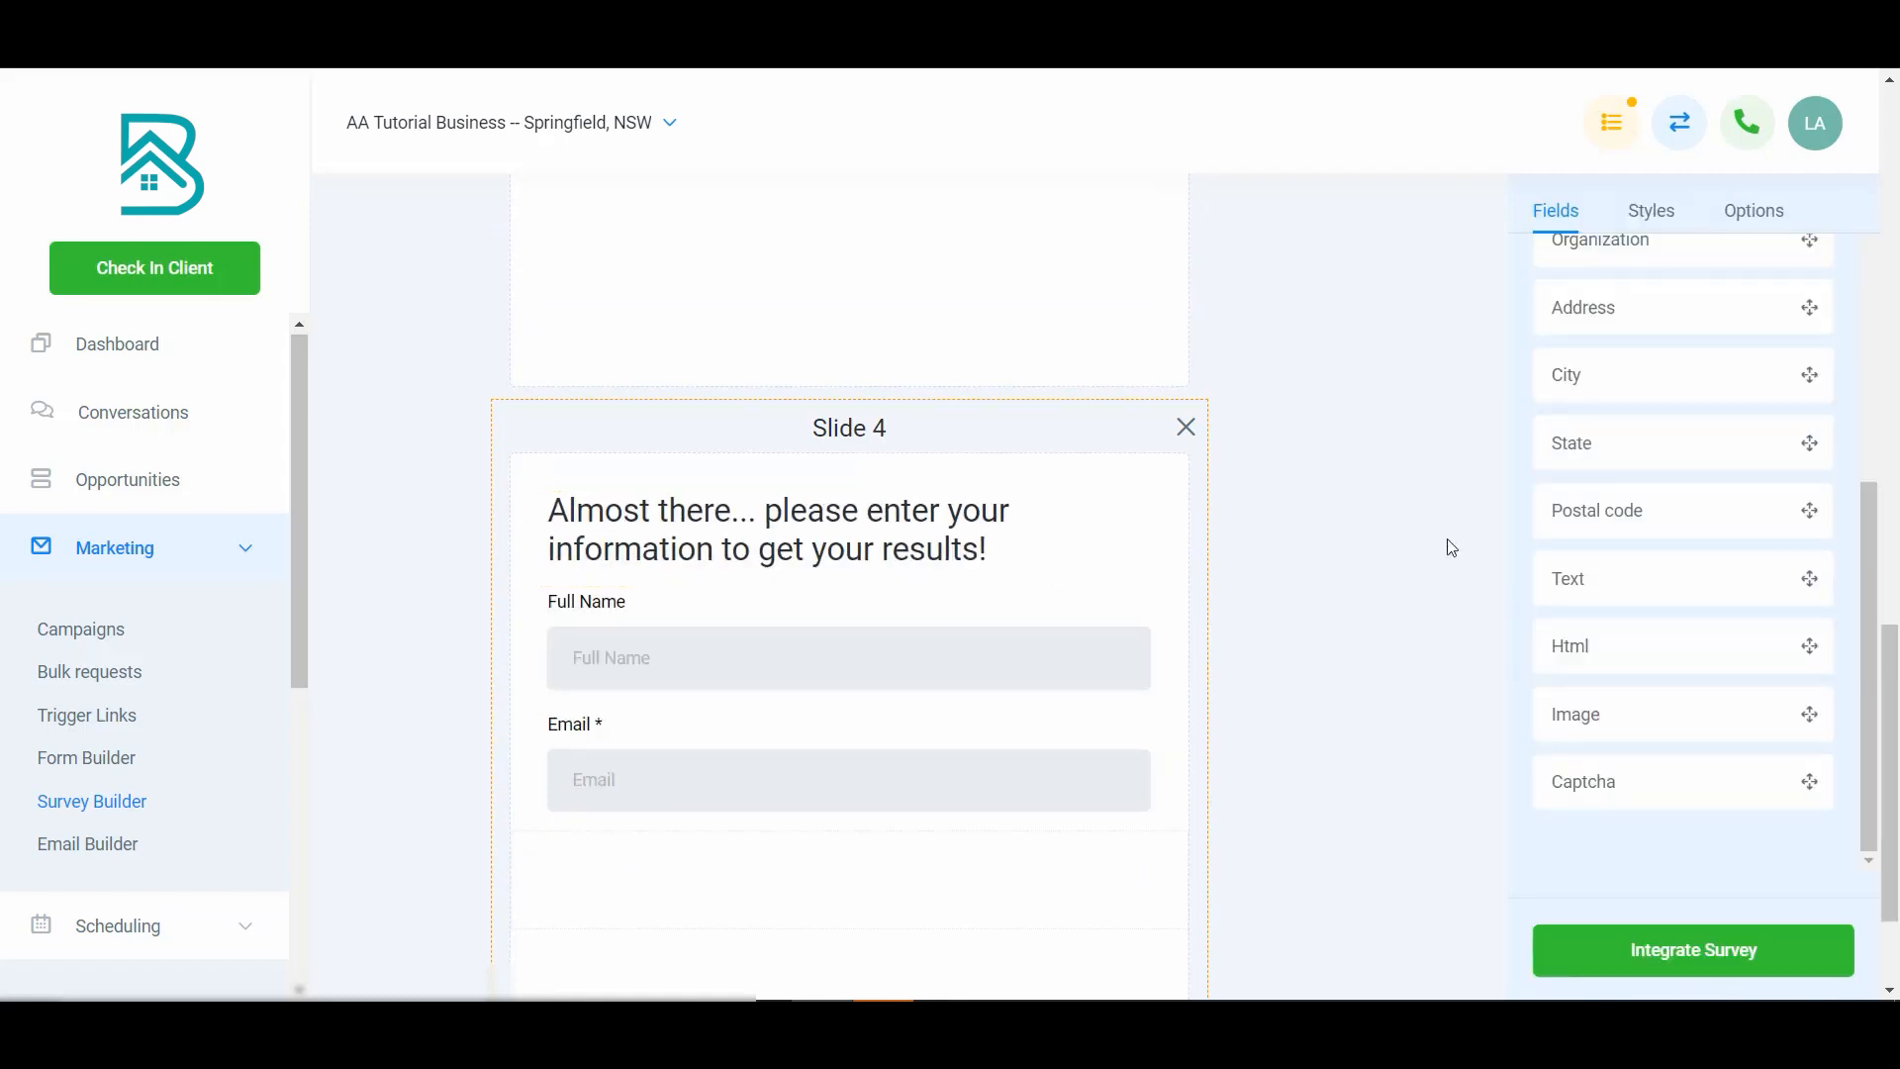
# - Look through the survey's Styles and Options settings
pyautogui.scroll(10, 1403, 572)
pyautogui.scroll(12, 1623, 296)
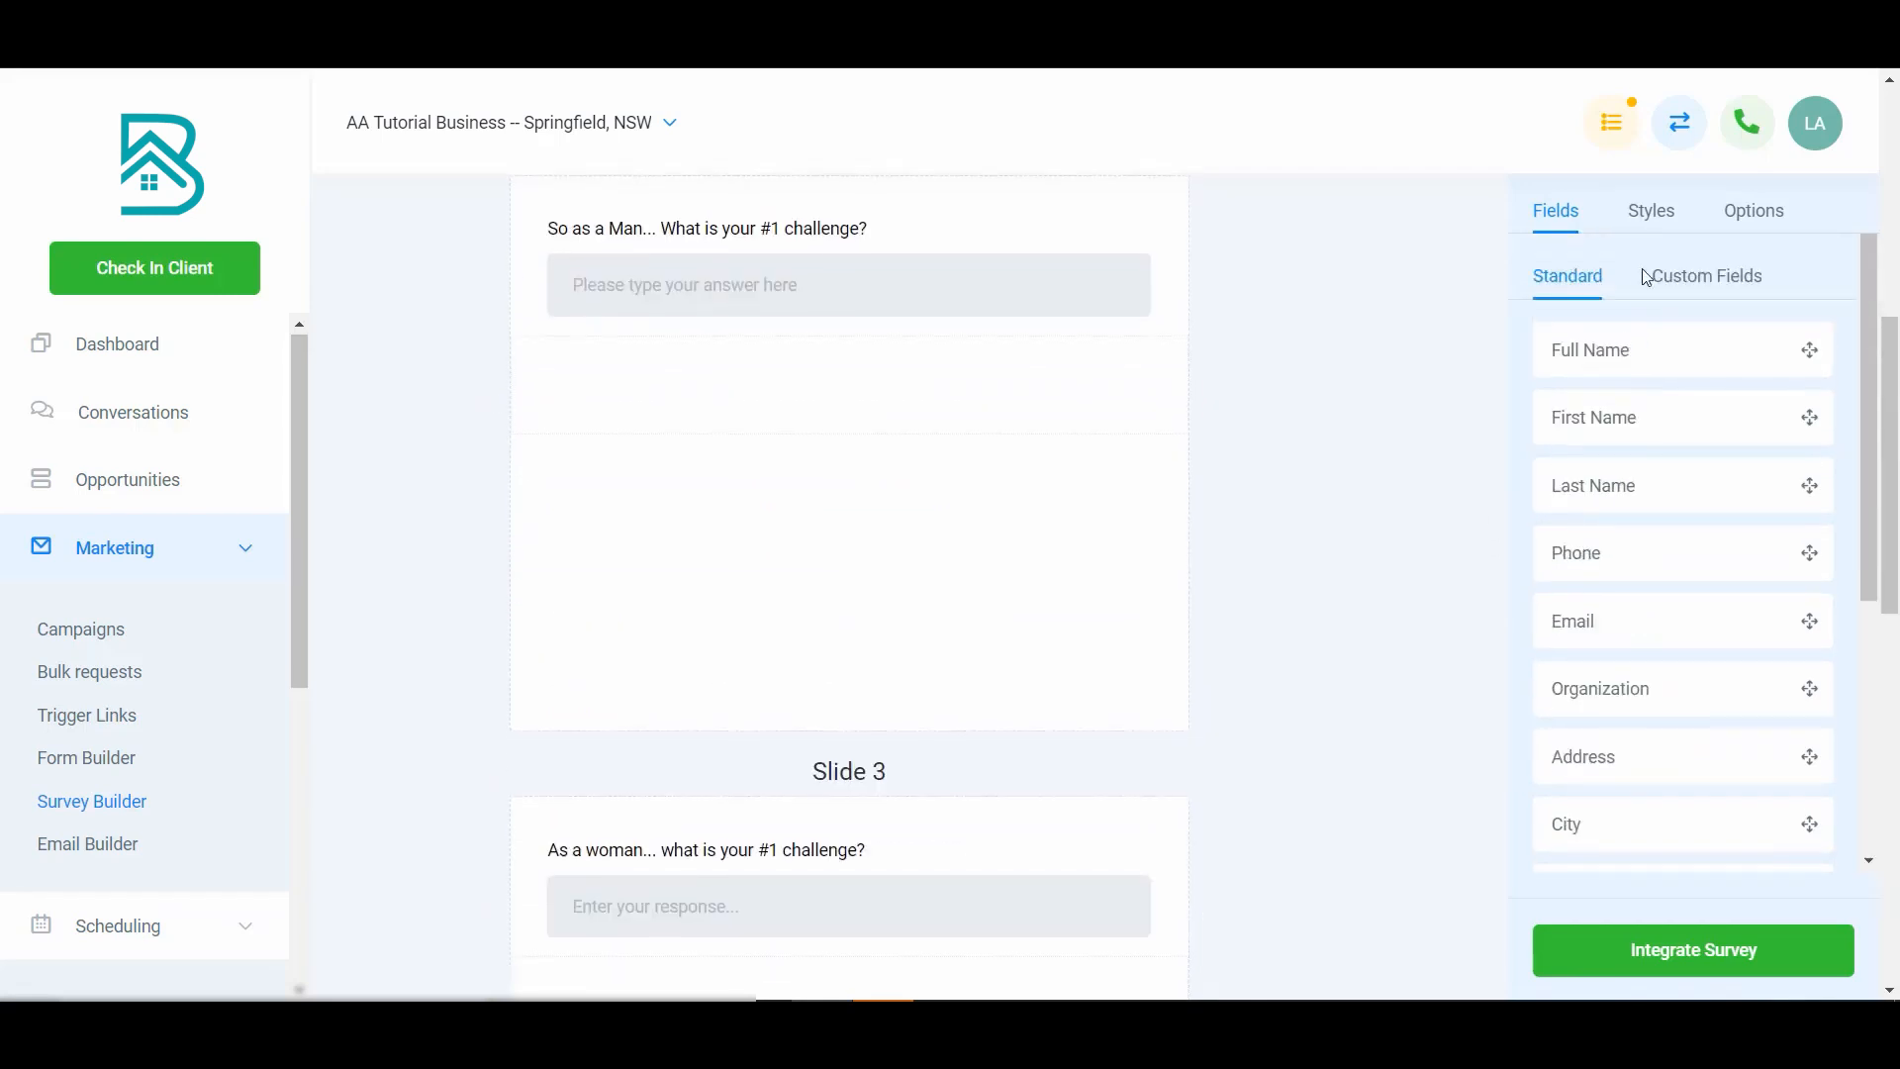
pyautogui.click(1667, 214)
pyautogui.click(1753, 208)
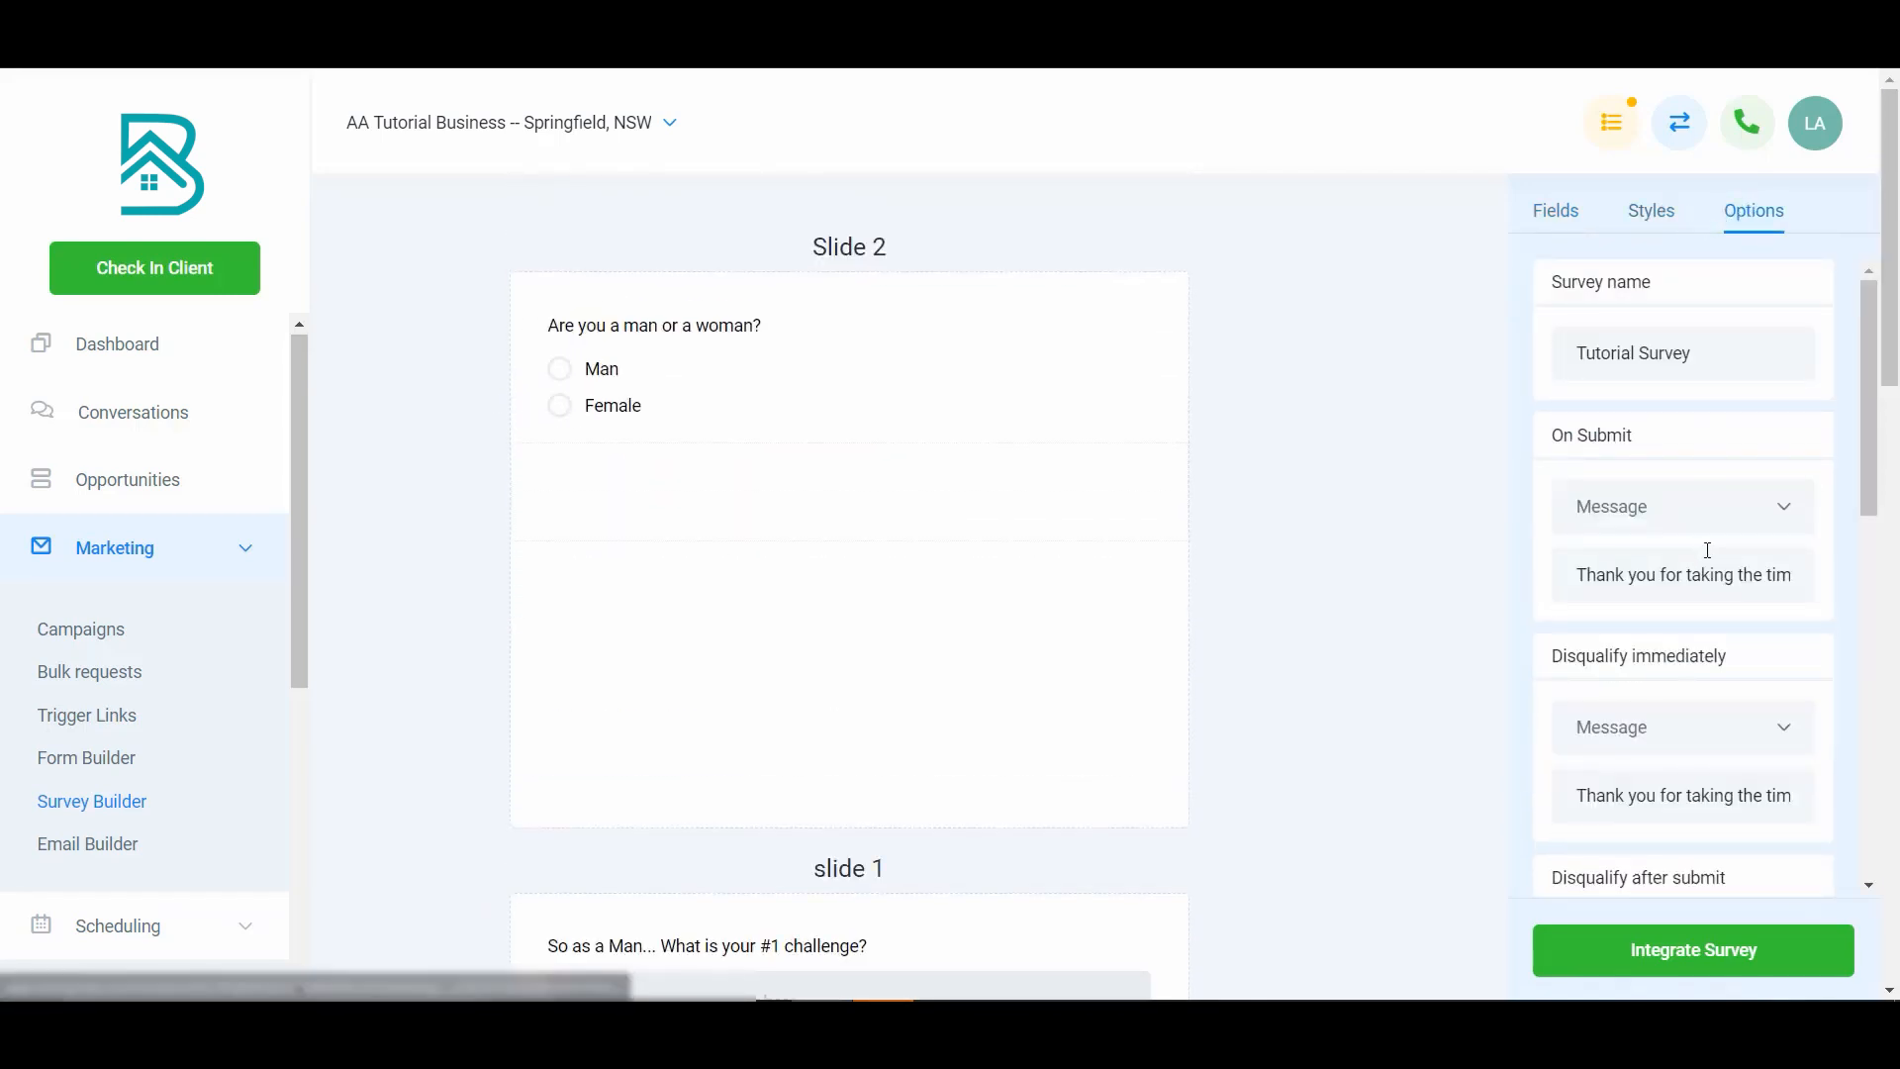
pyautogui.scroll(-10, 1705, 550)
pyautogui.scroll(-10, 1707, 571)
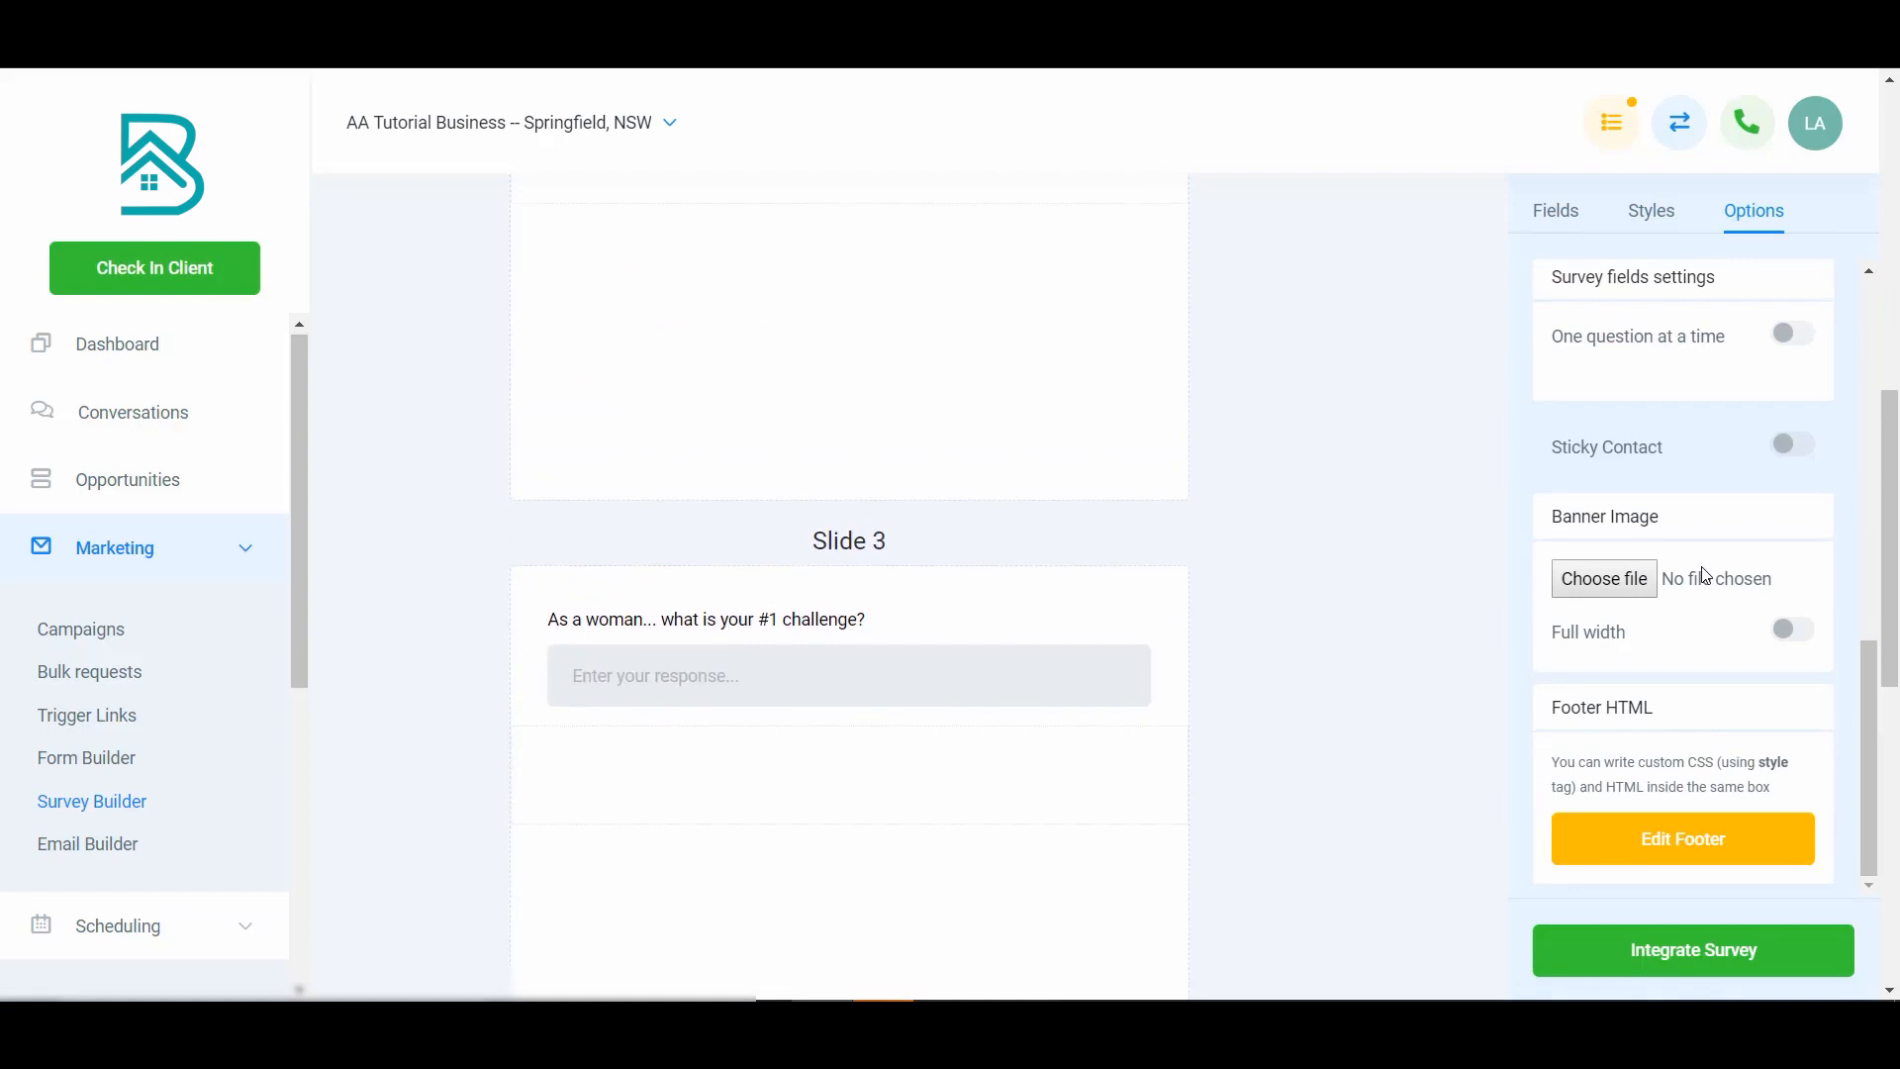
pyautogui.scroll(15, 1689, 505)
pyautogui.click(1556, 211)
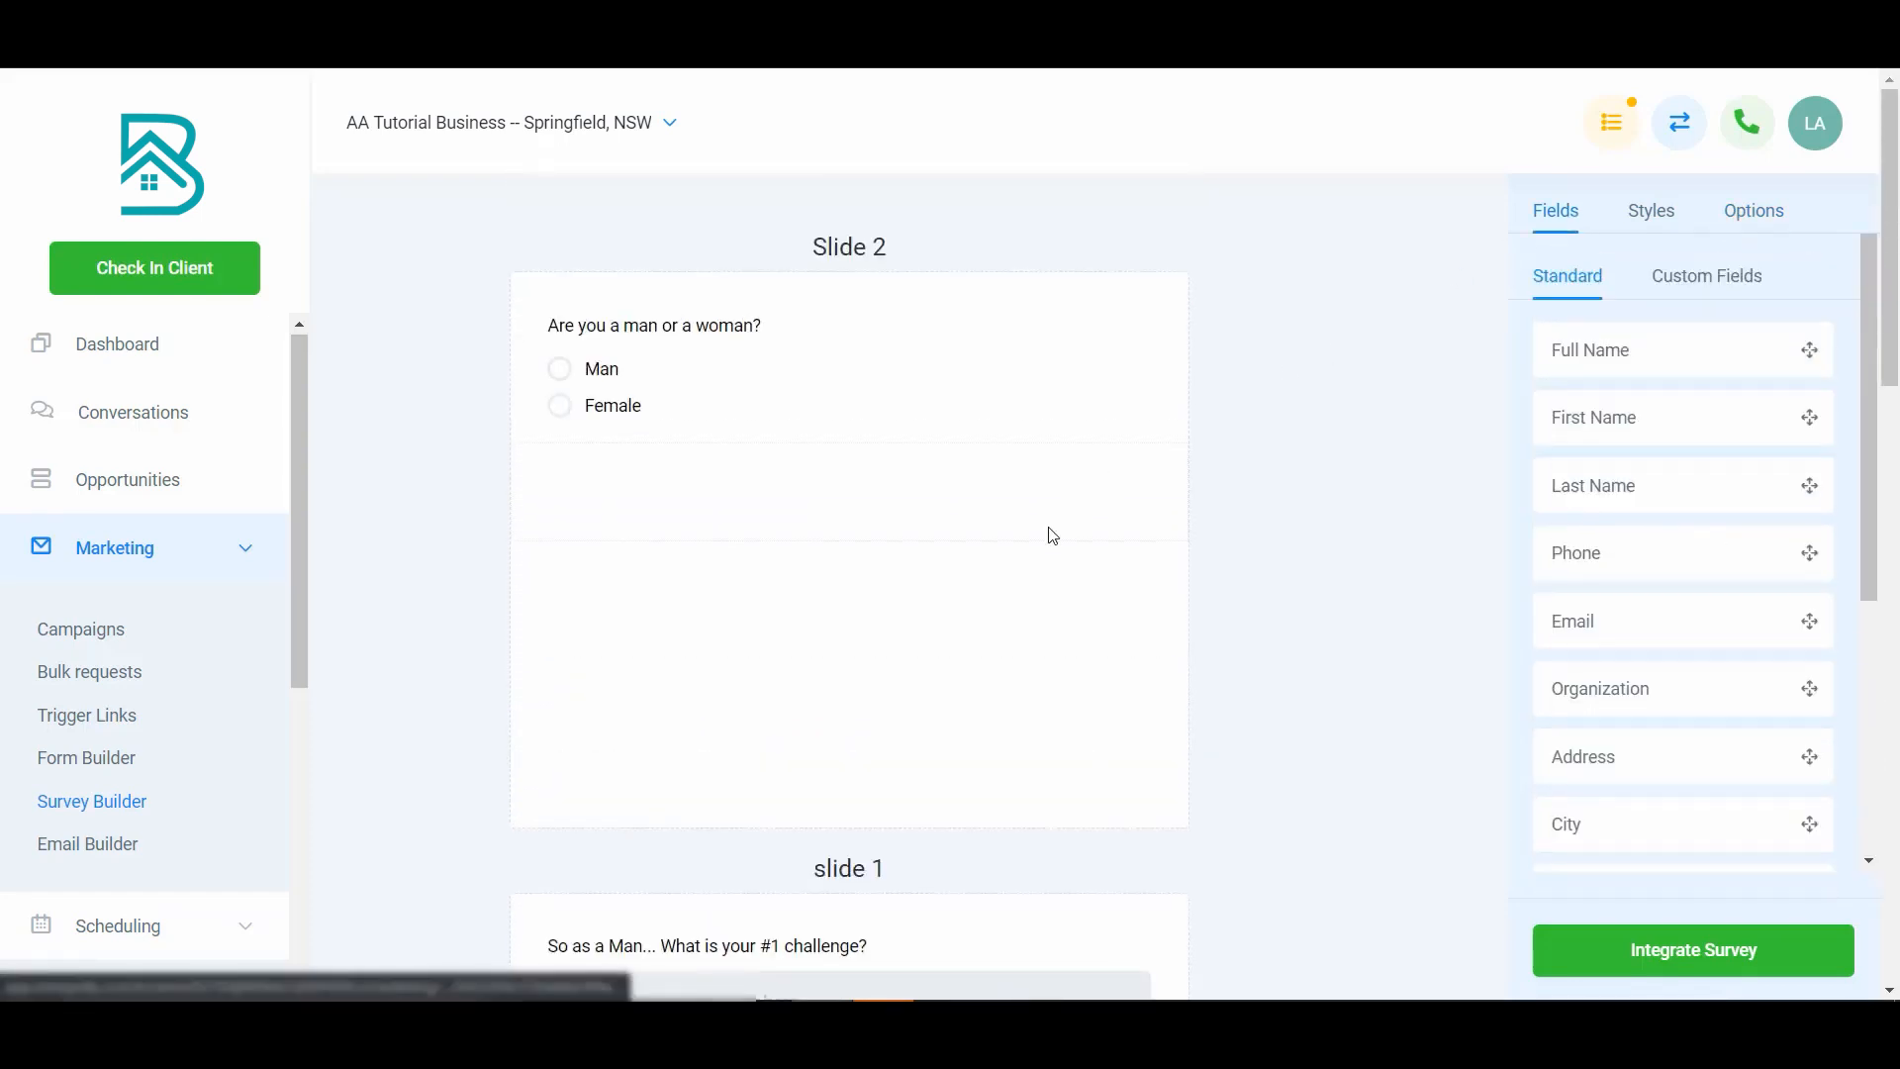
# - Scroll through all slides to review the survey's layout
pyautogui.scroll(-15, 937, 683)
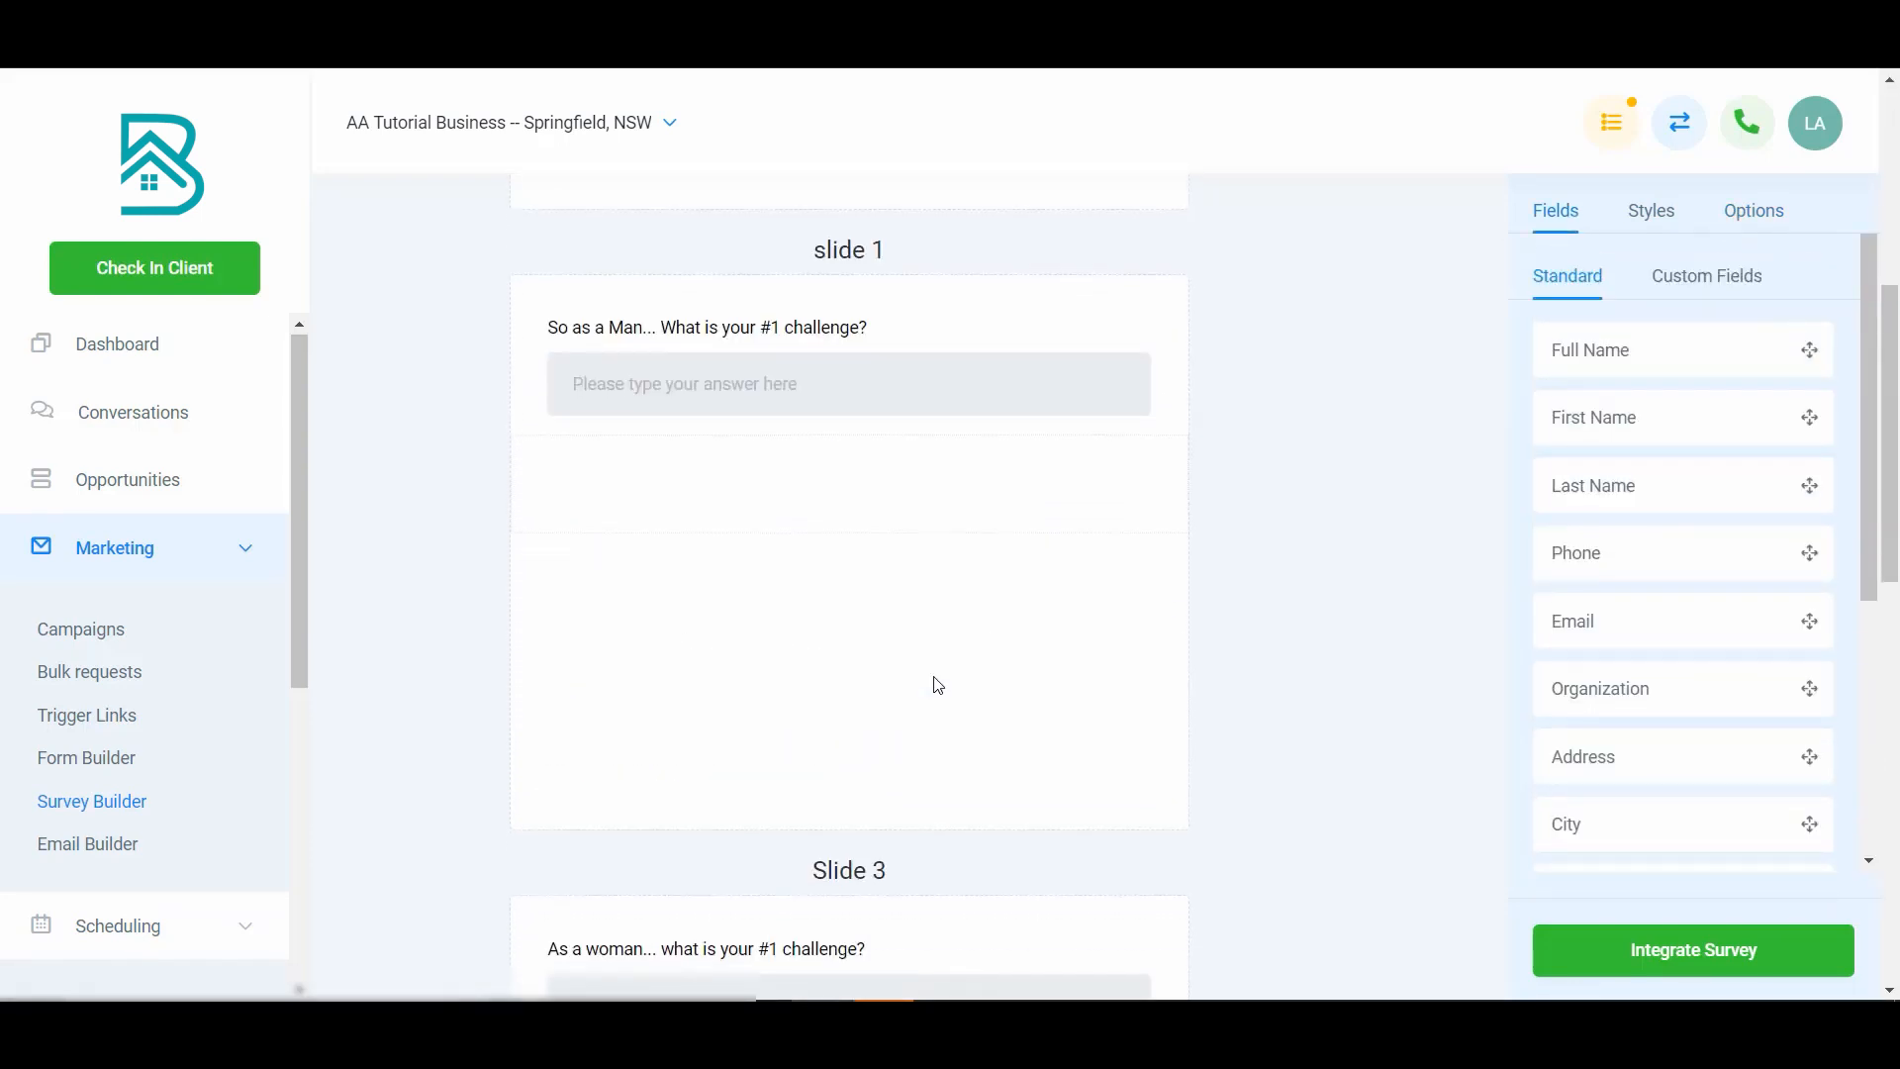
pyautogui.scroll(-4, 924, 753)
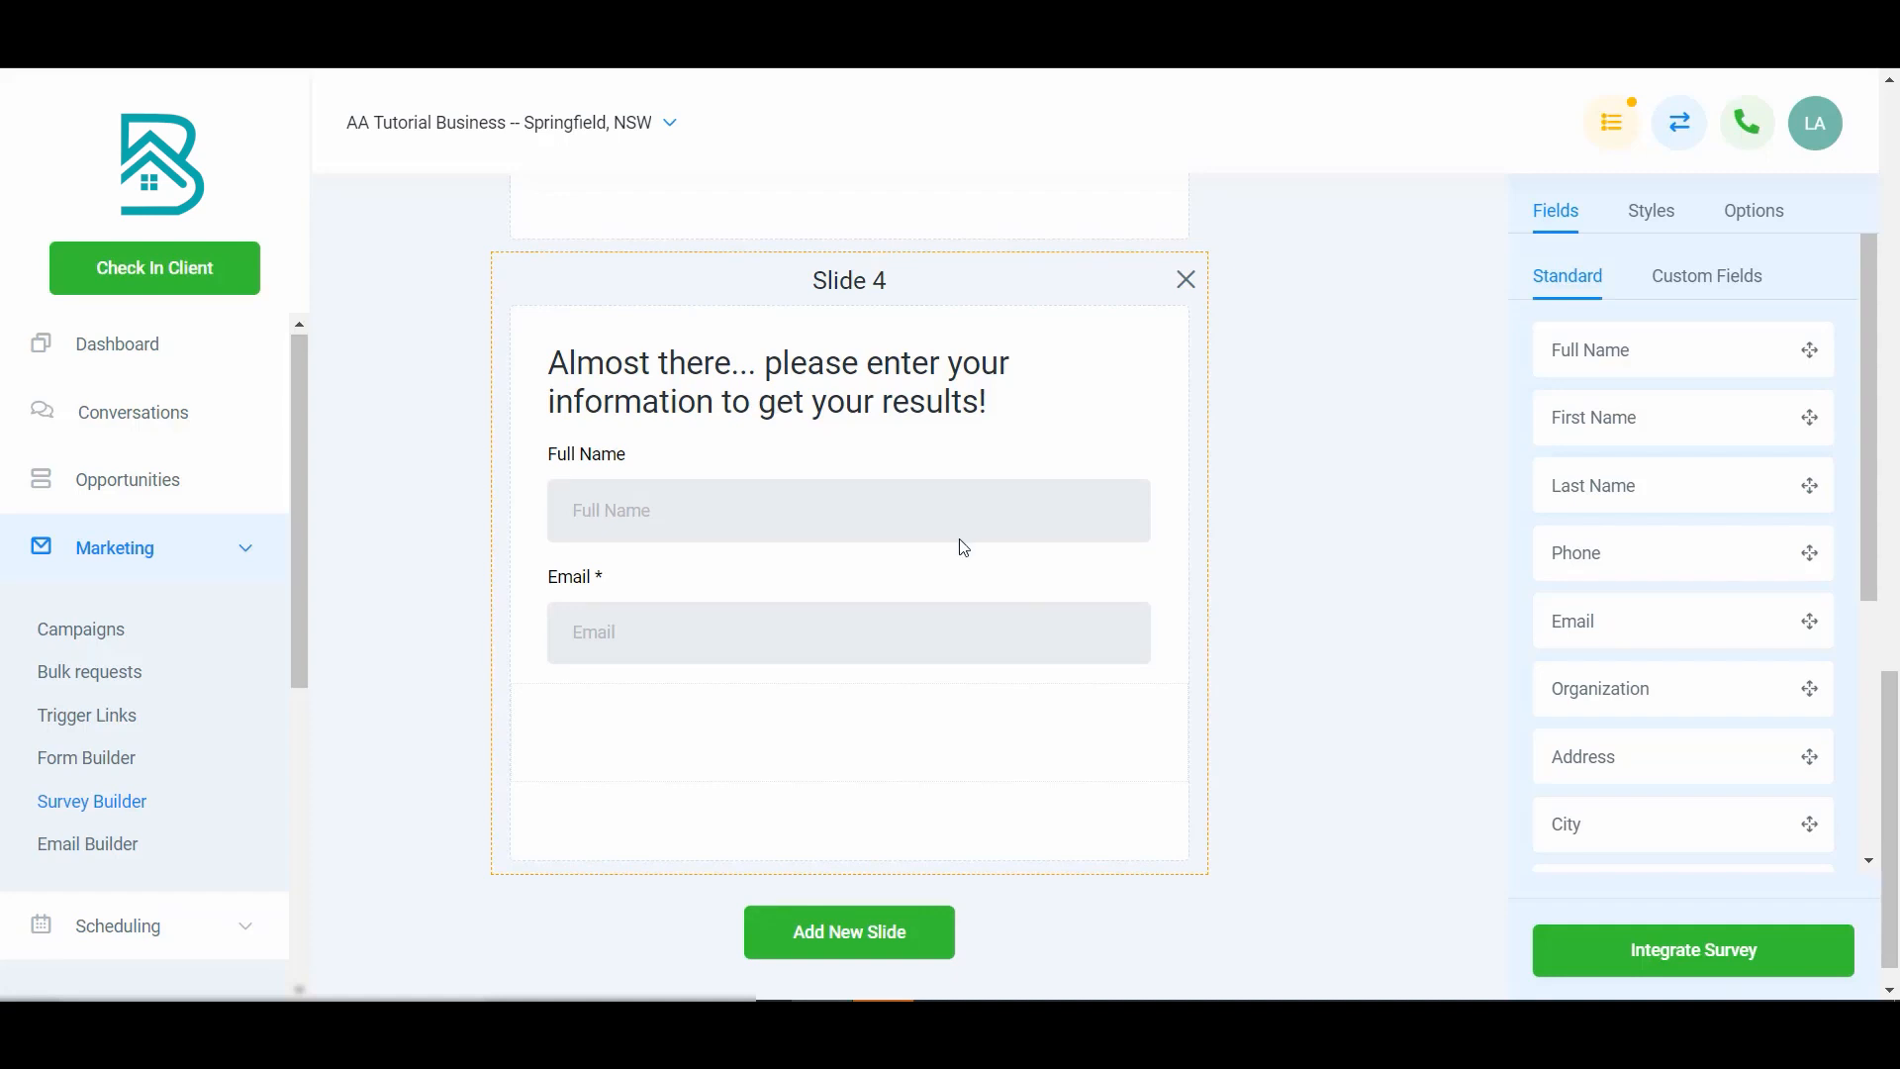
pyautogui.scroll(2, 960, 540)
pyautogui.scroll(5, 965, 548)
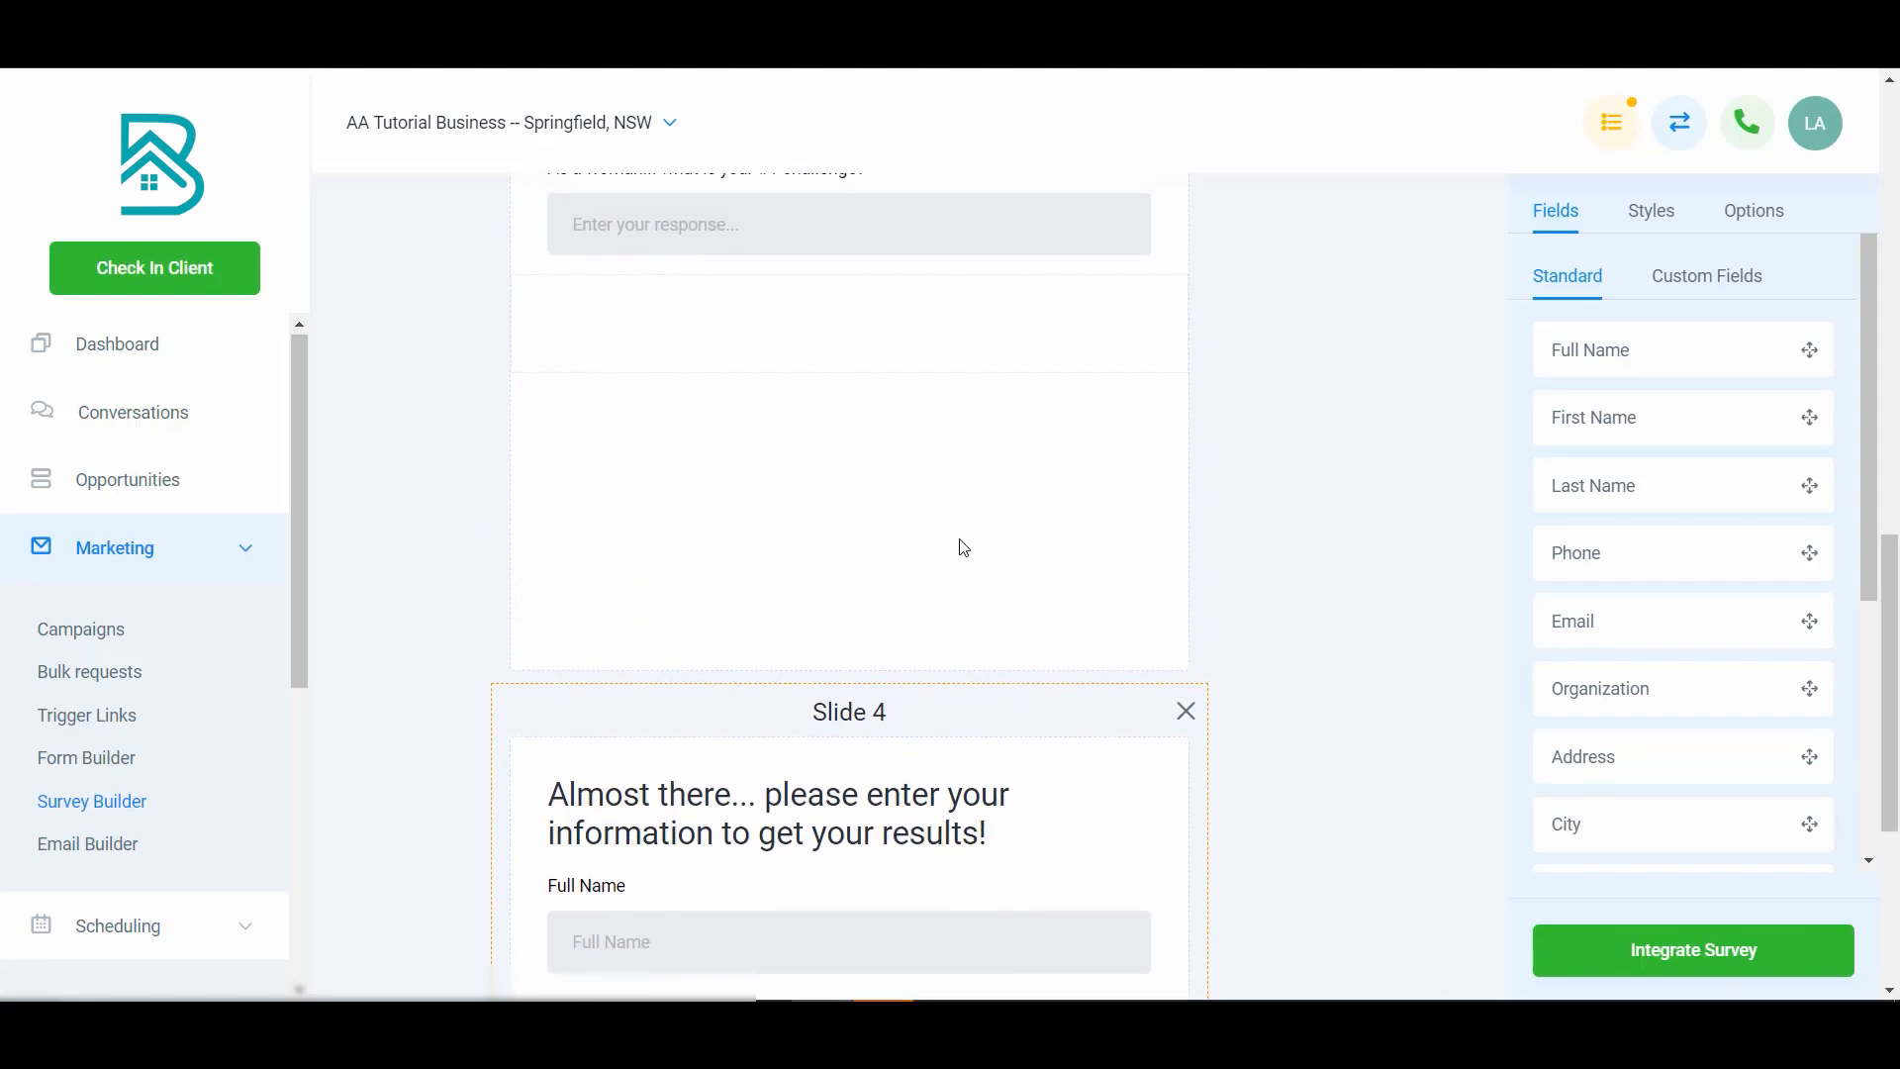
pyautogui.scroll(4, 965, 547)
pyautogui.scroll(-12, 965, 547)
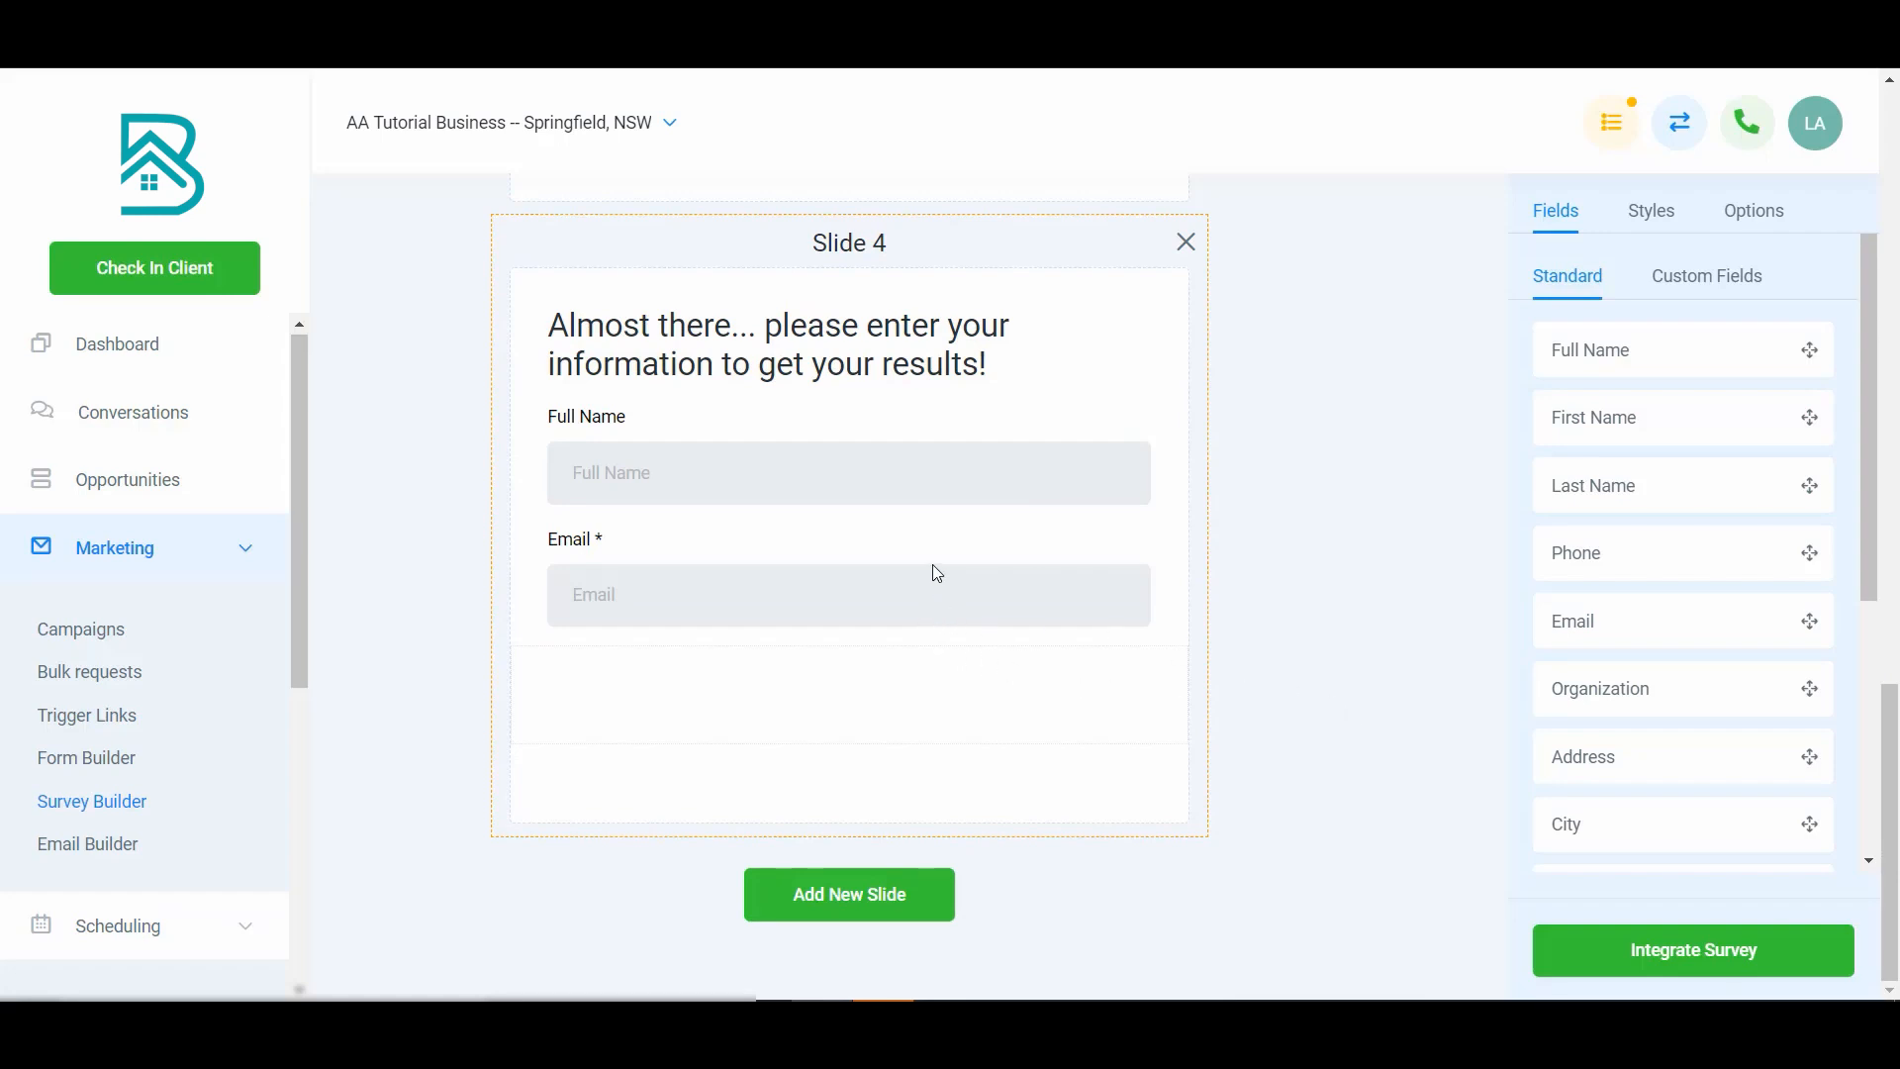
pyautogui.scroll(7, 937, 574)
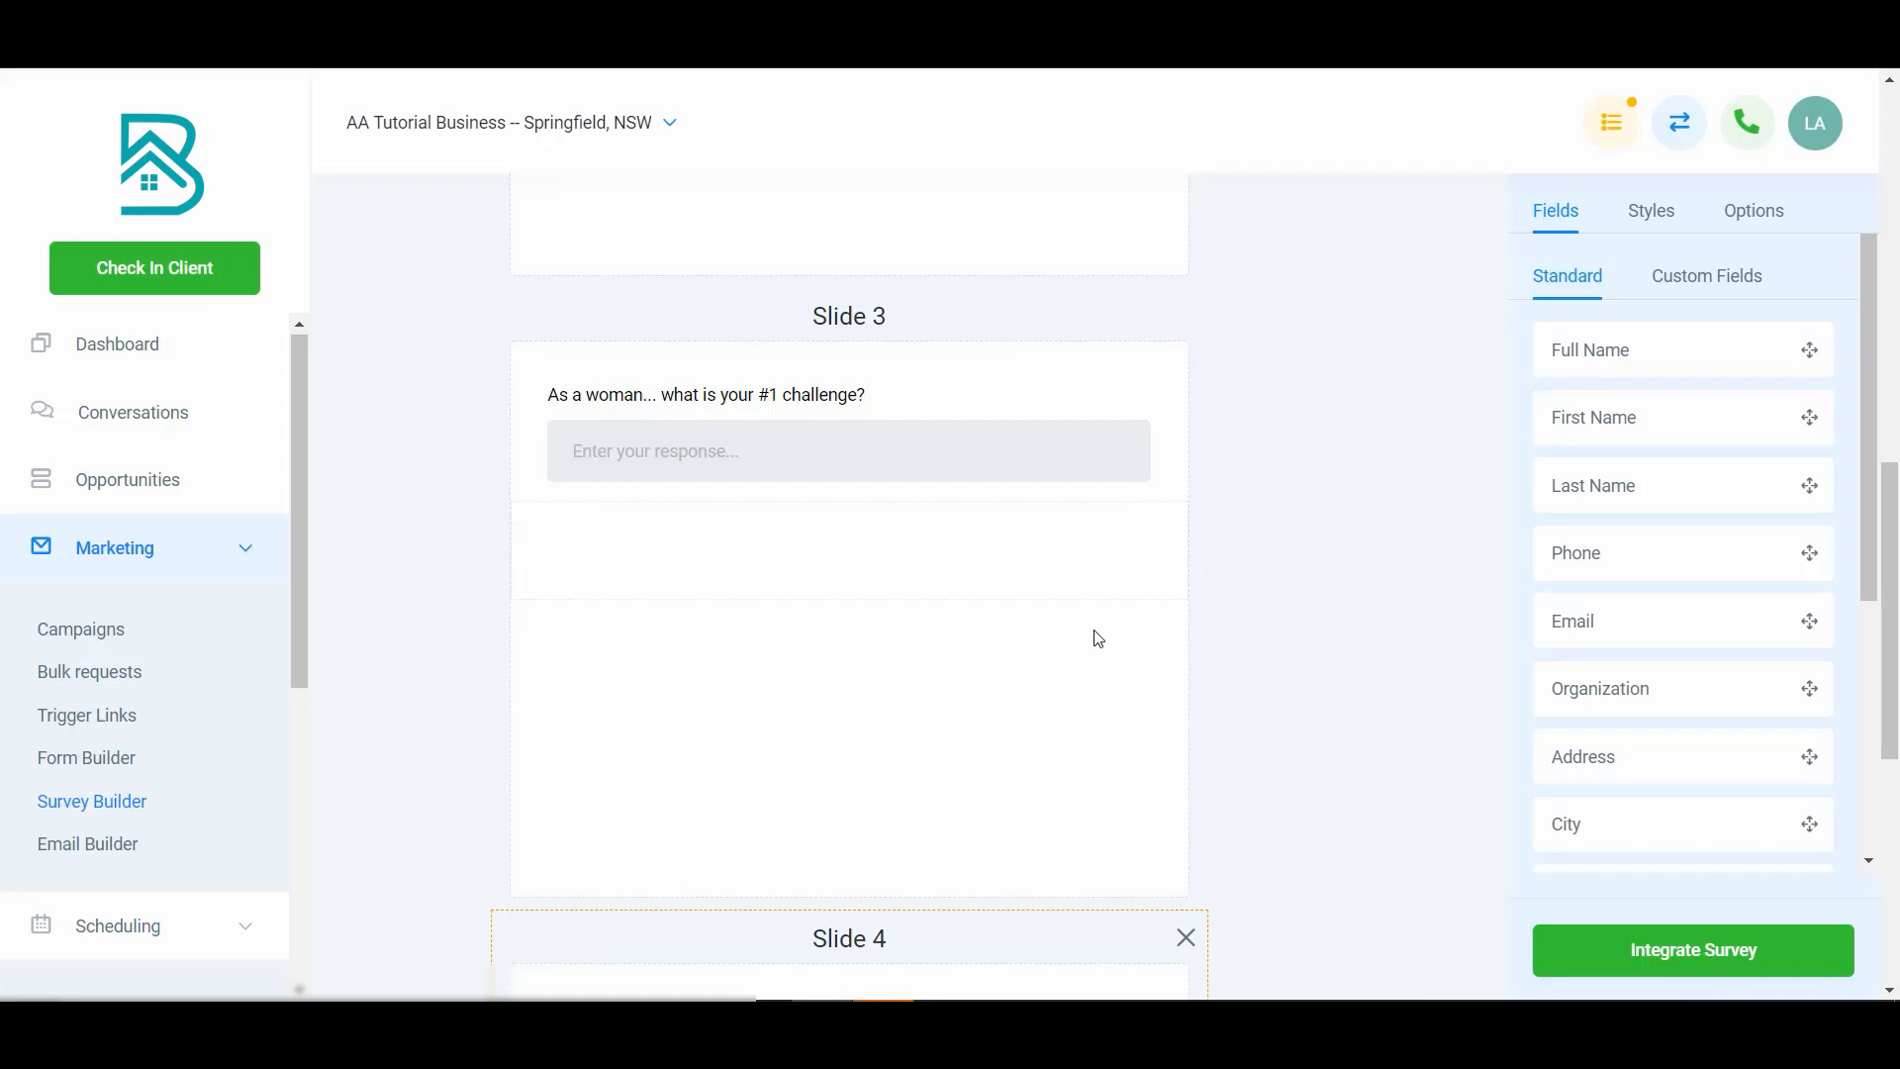
pyautogui.scroll(-3, 1099, 639)
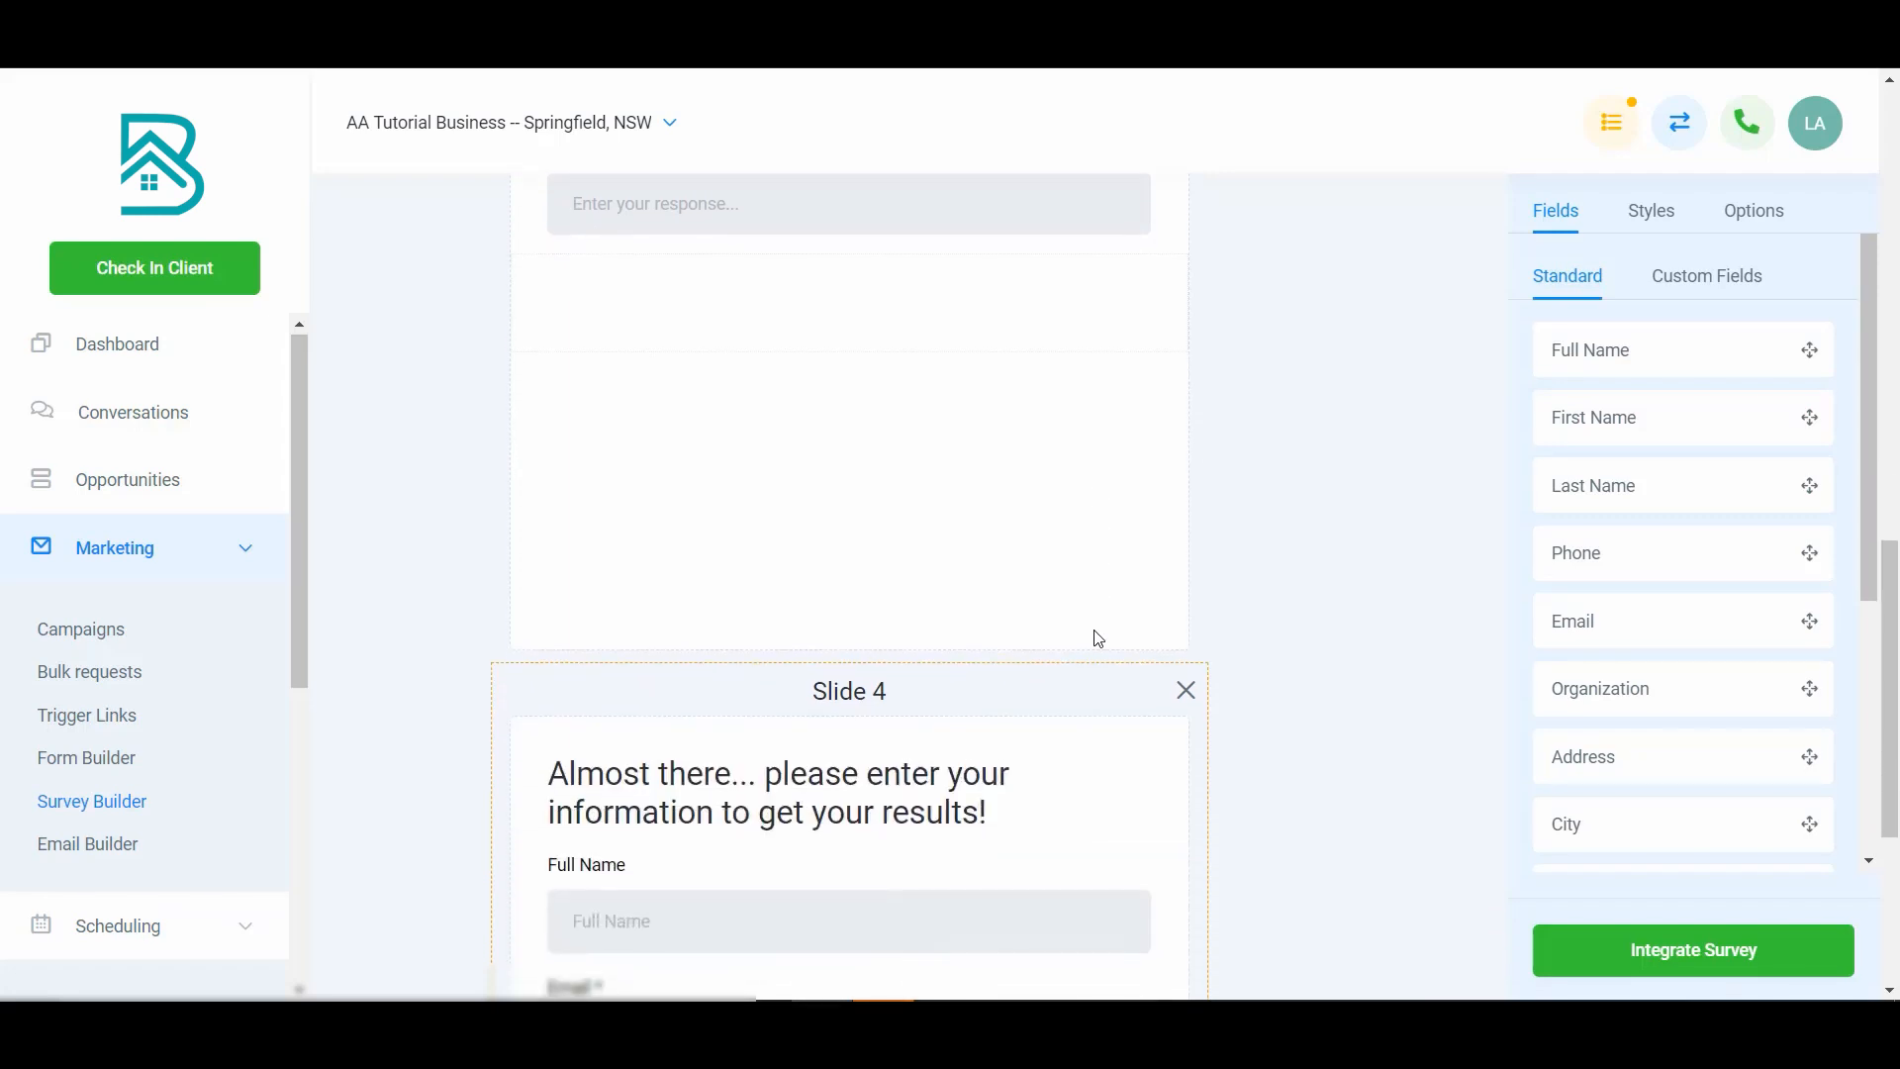
pyautogui.scroll(-3, 1099, 639)
pyautogui.scroll(-3, 1098, 638)
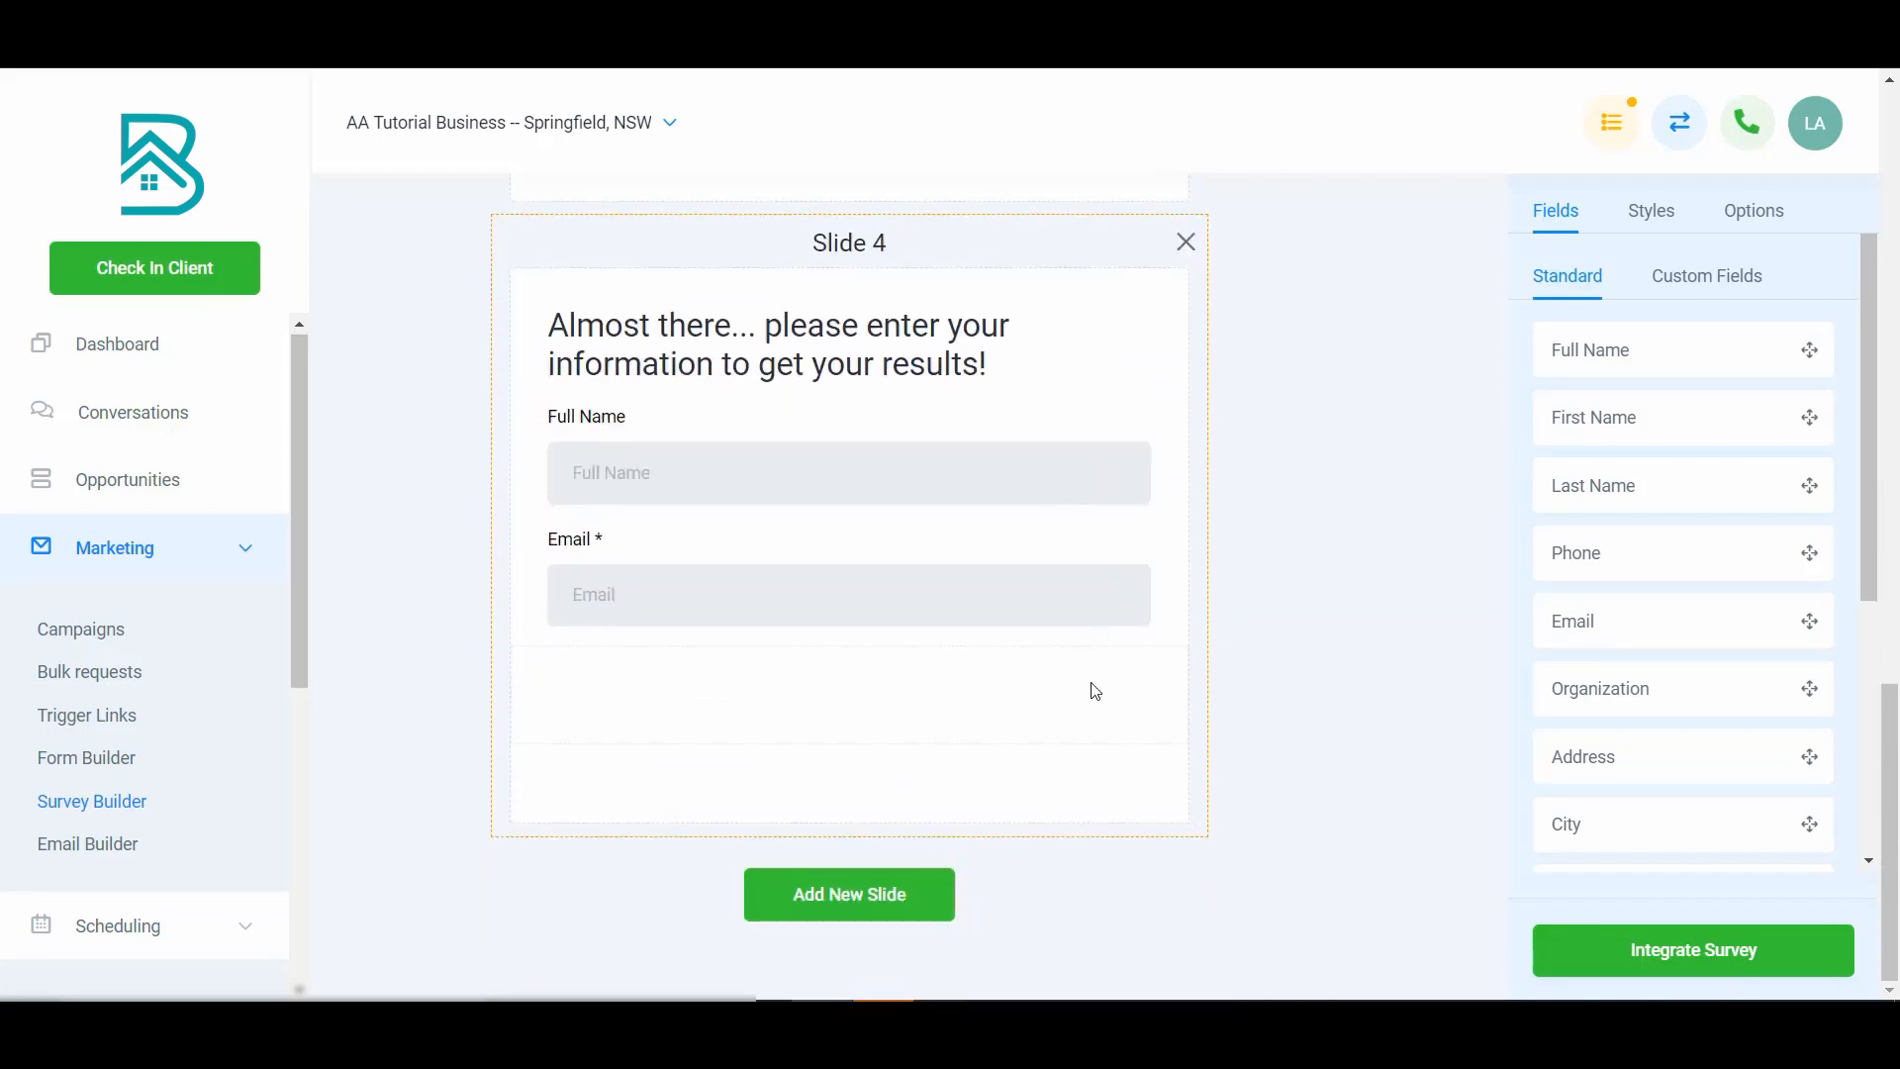
pyautogui.scroll(-5, 1703, 619)
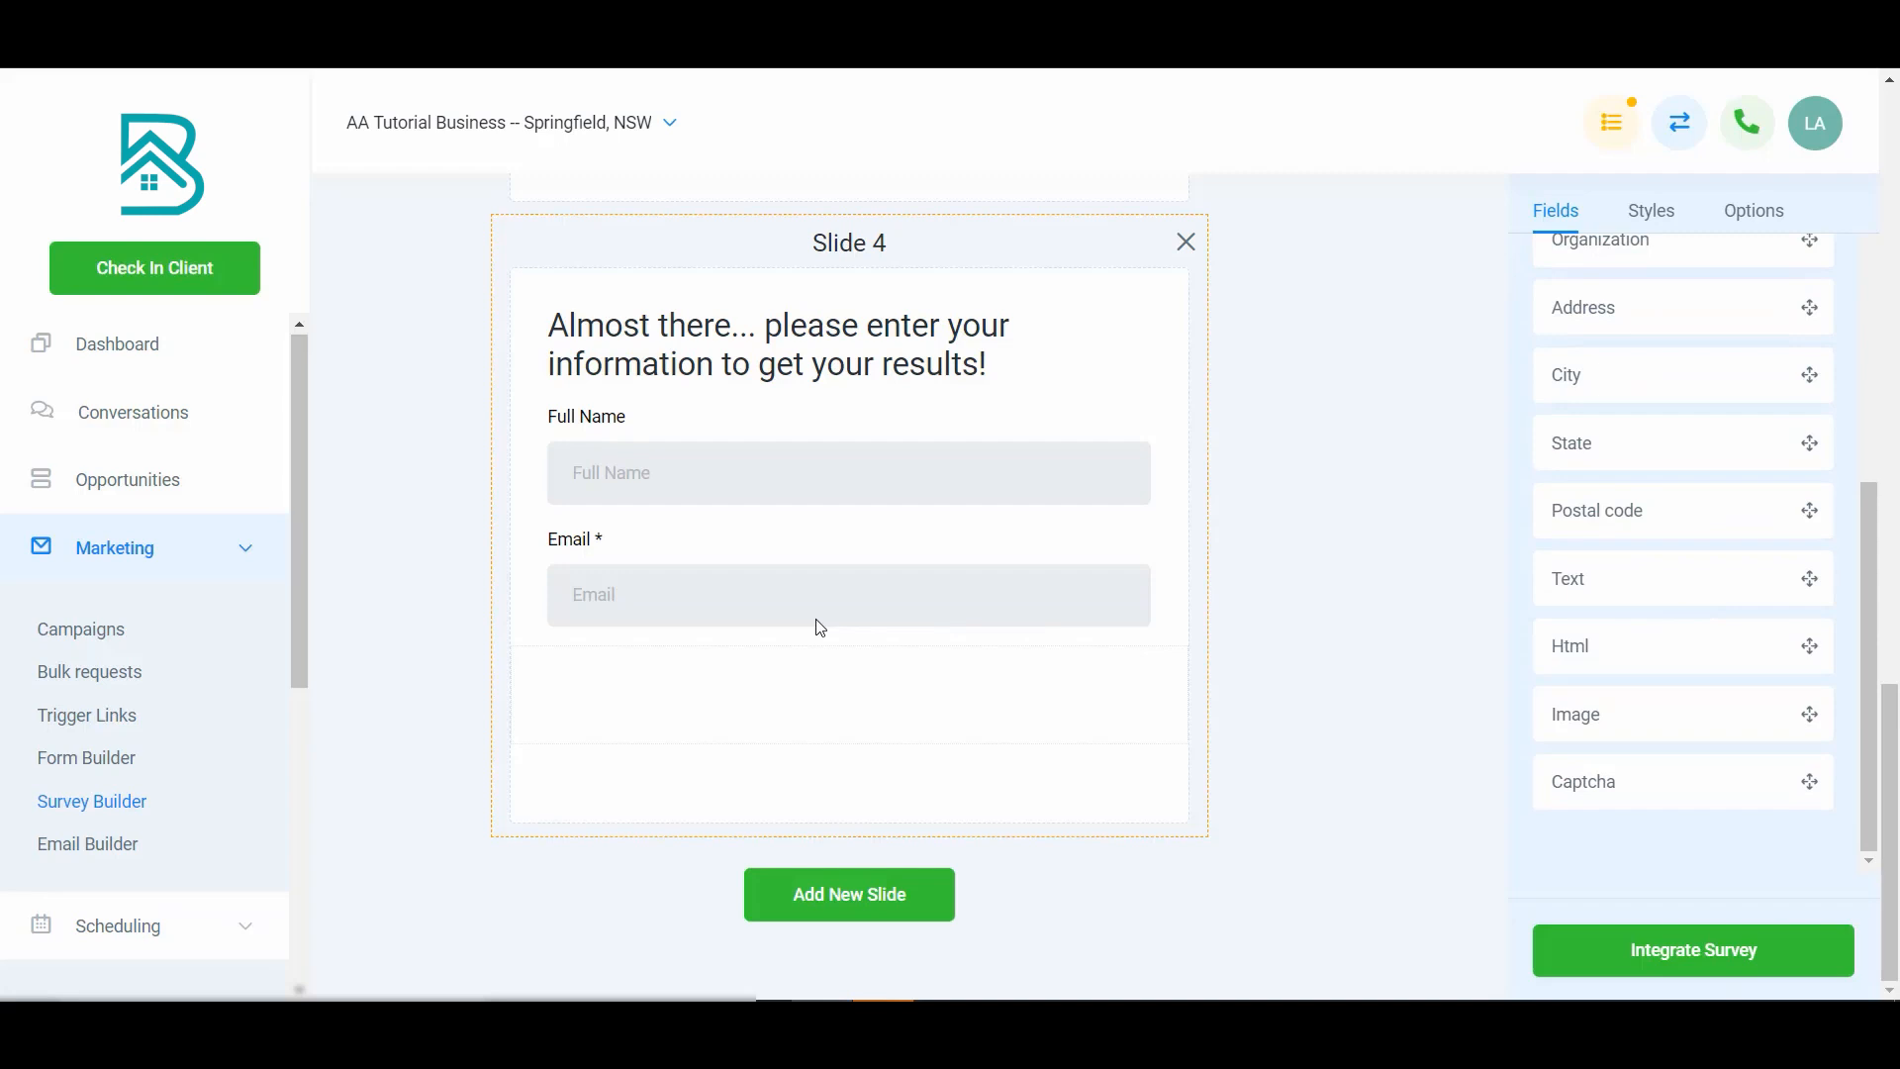
pyautogui.scroll(10, 861, 615)
pyautogui.scroll(8, 867, 612)
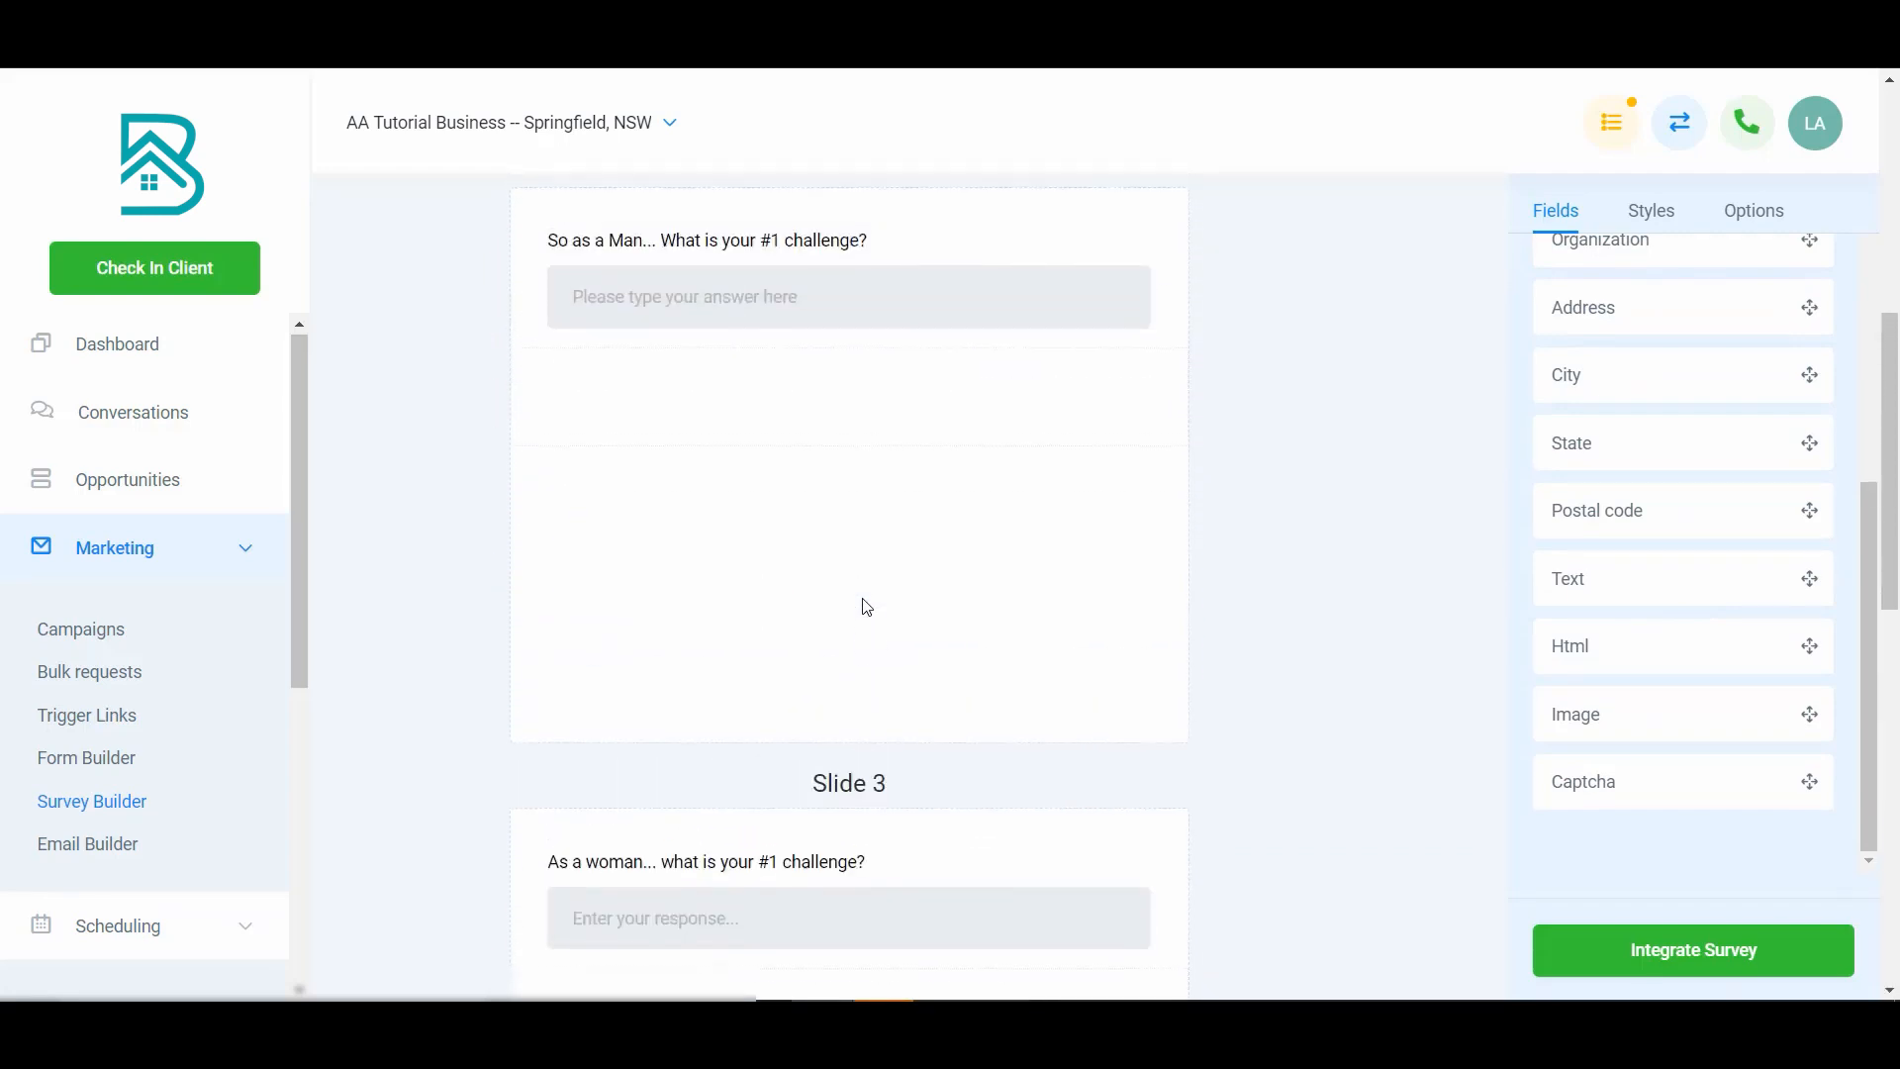
pyautogui.scroll(-7, 867, 607)
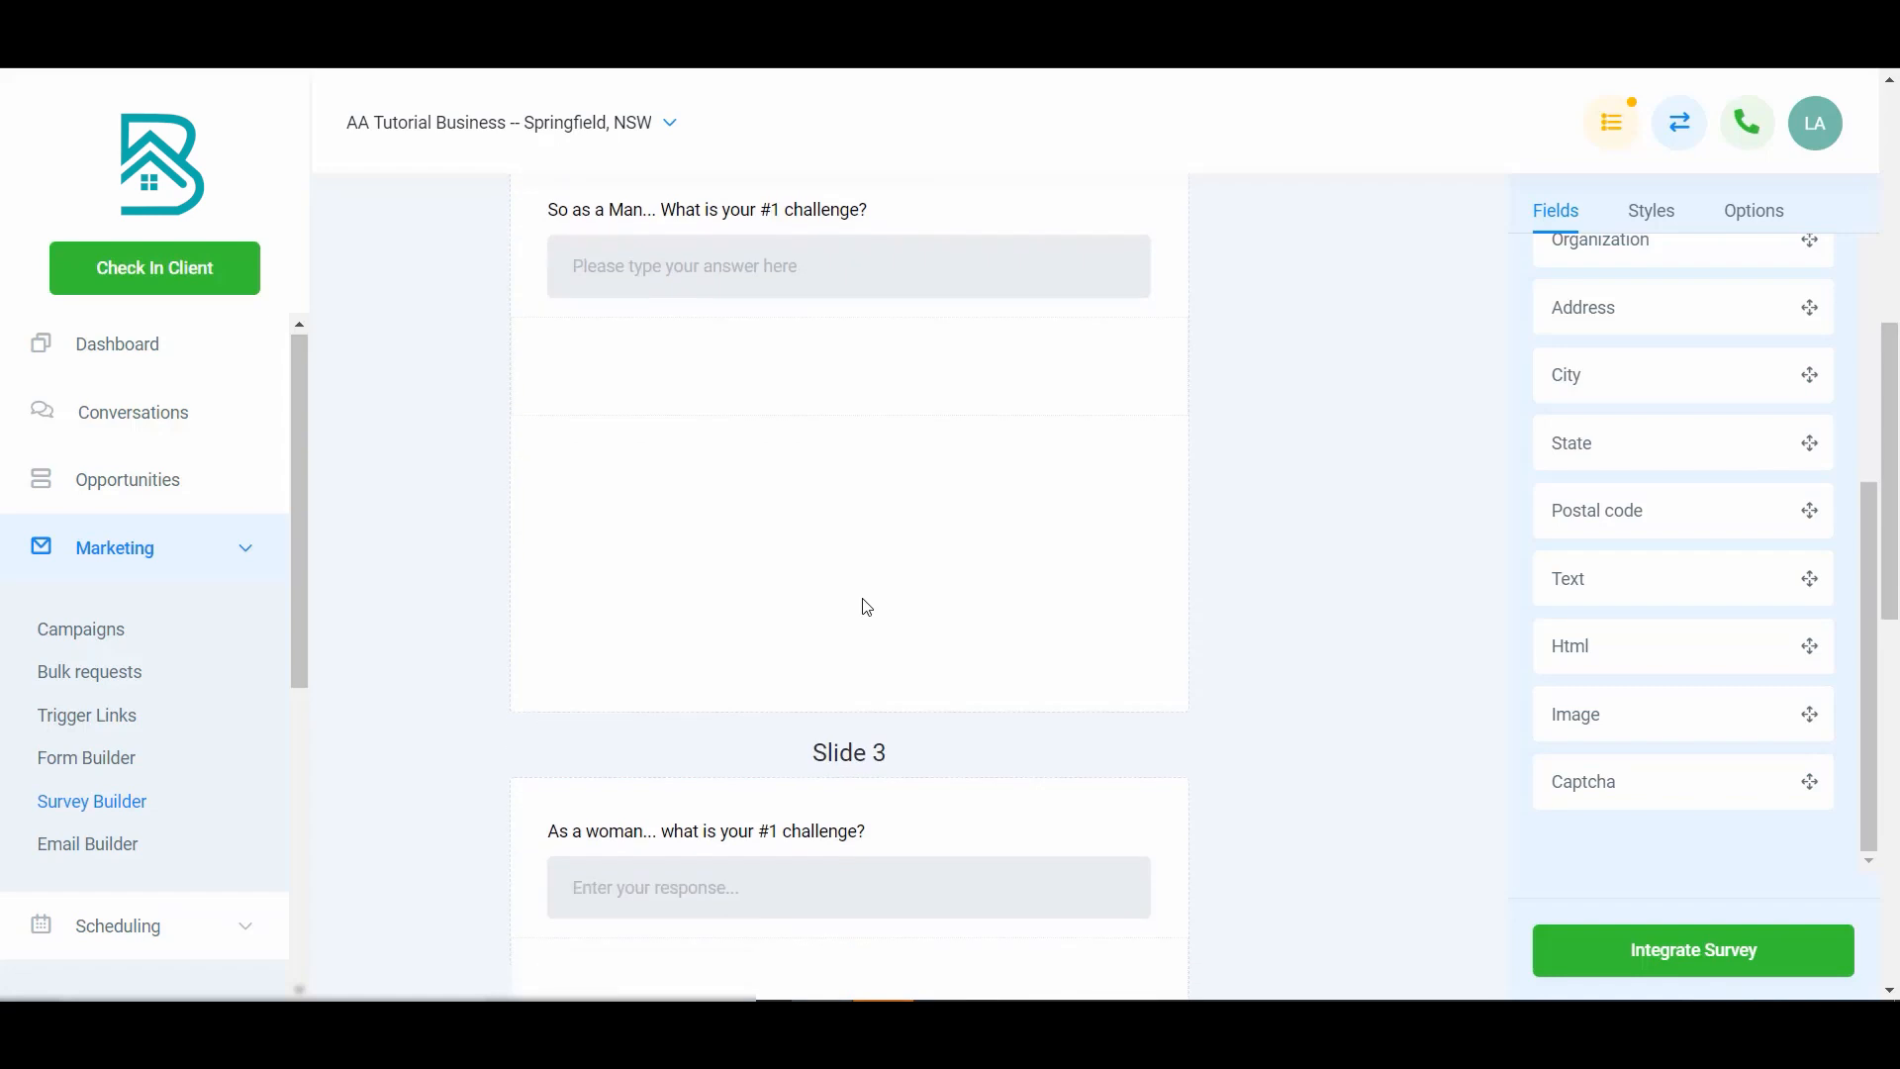
pyautogui.scroll(2, 867, 607)
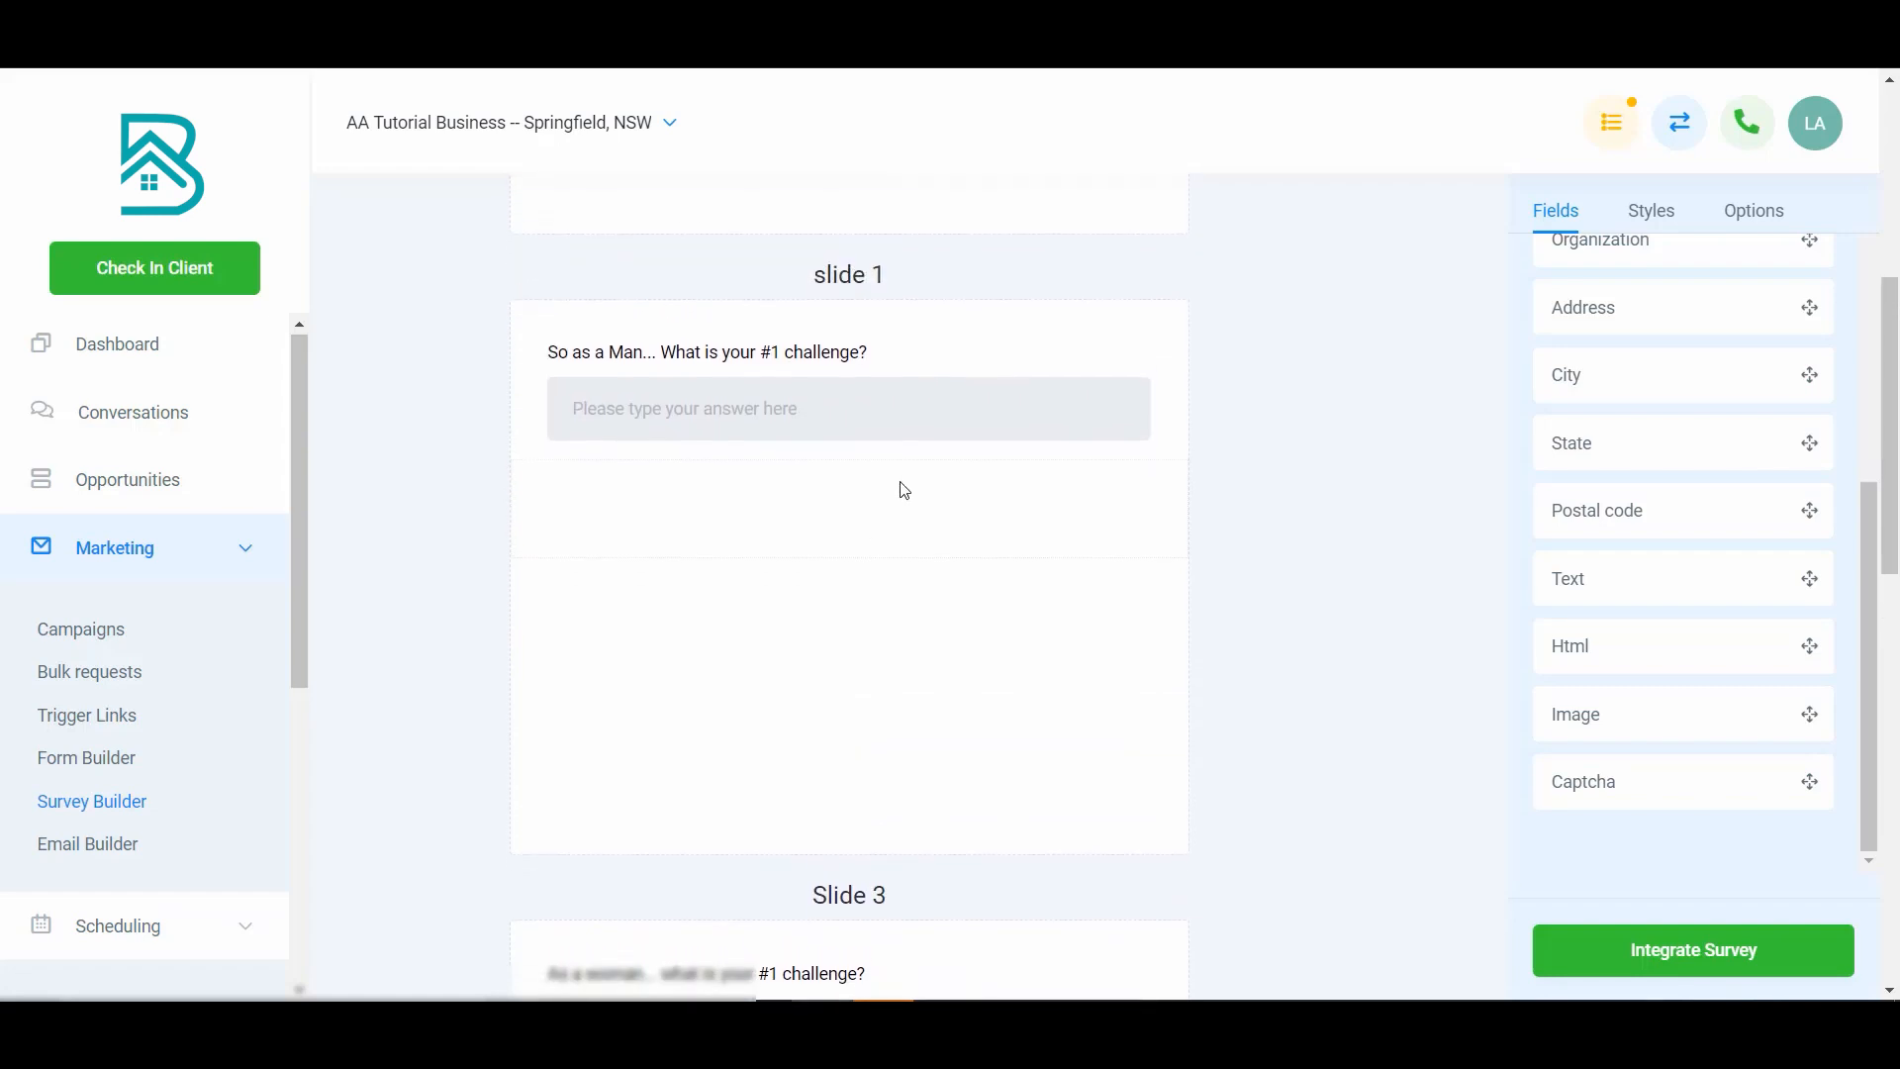
# - Inspect the Man challenge question's settings on slide 1
pyautogui.click(924, 420)
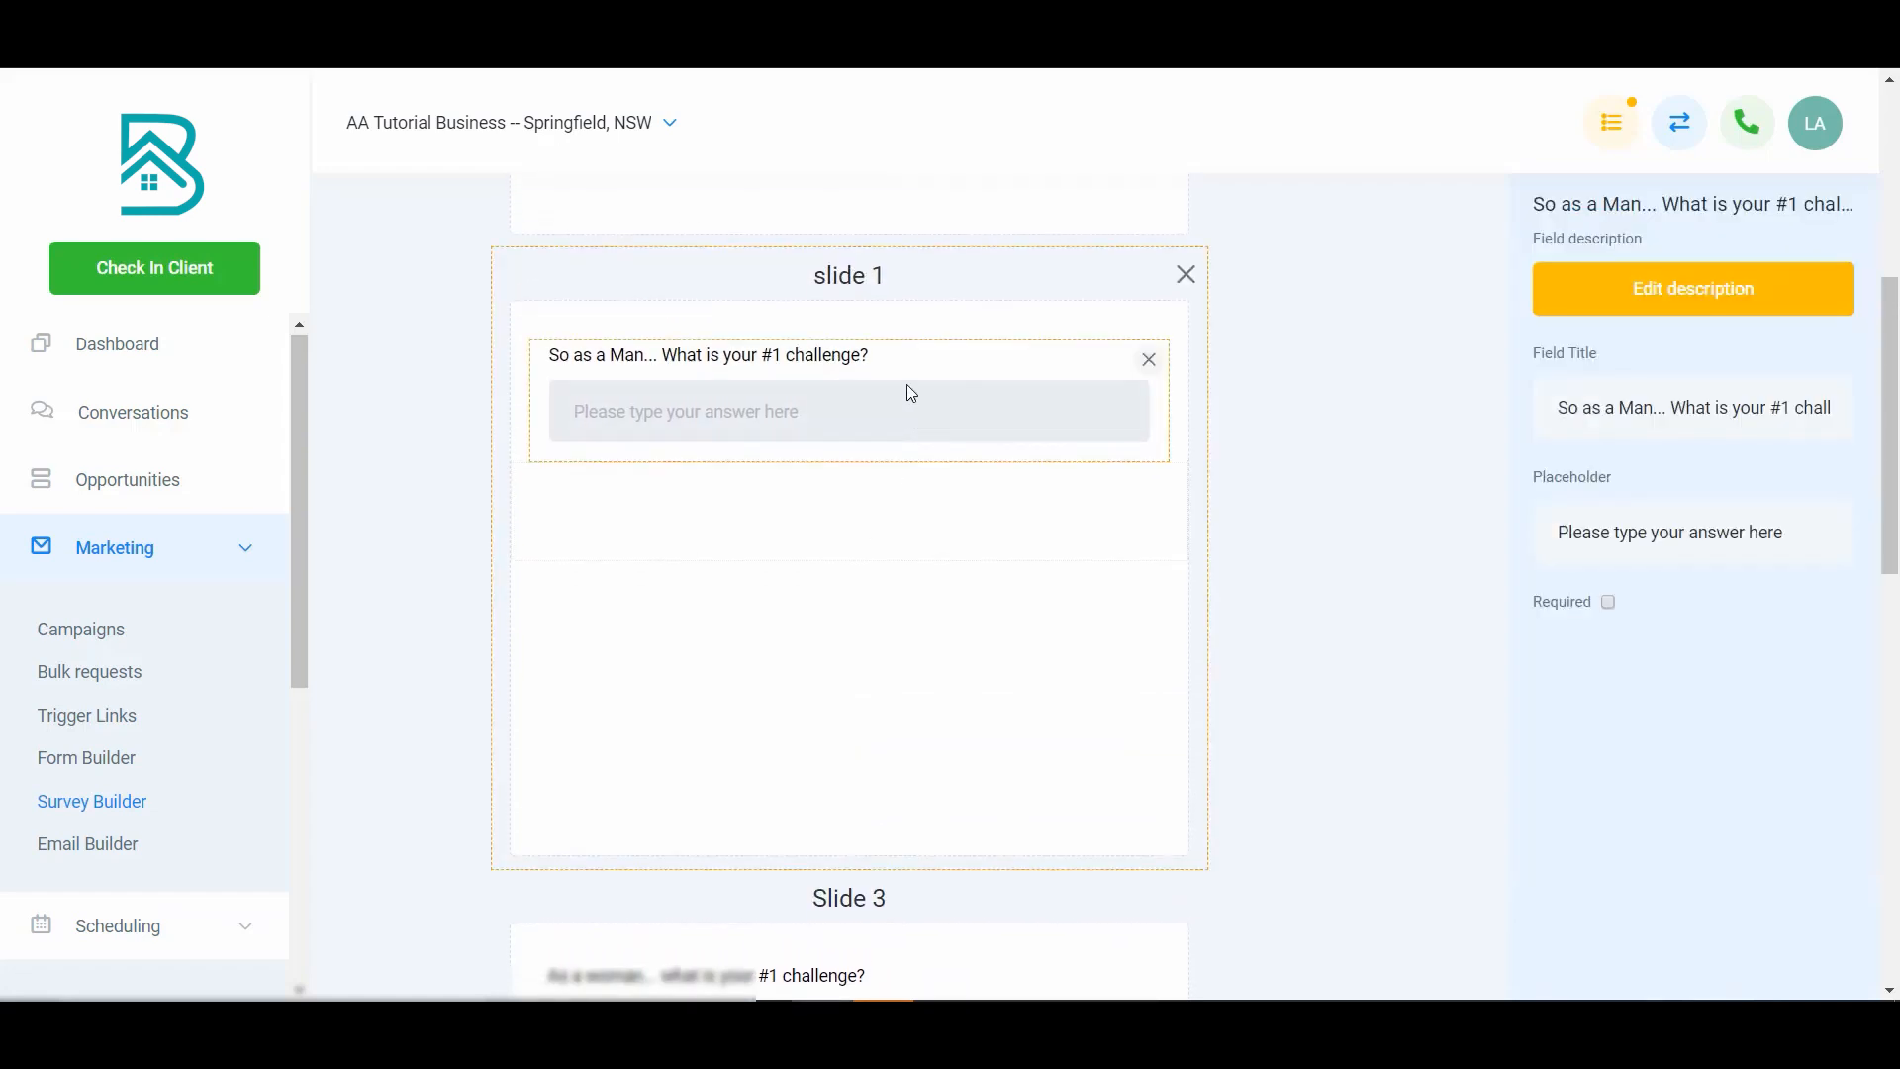
pyautogui.scroll(-3, 900, 717)
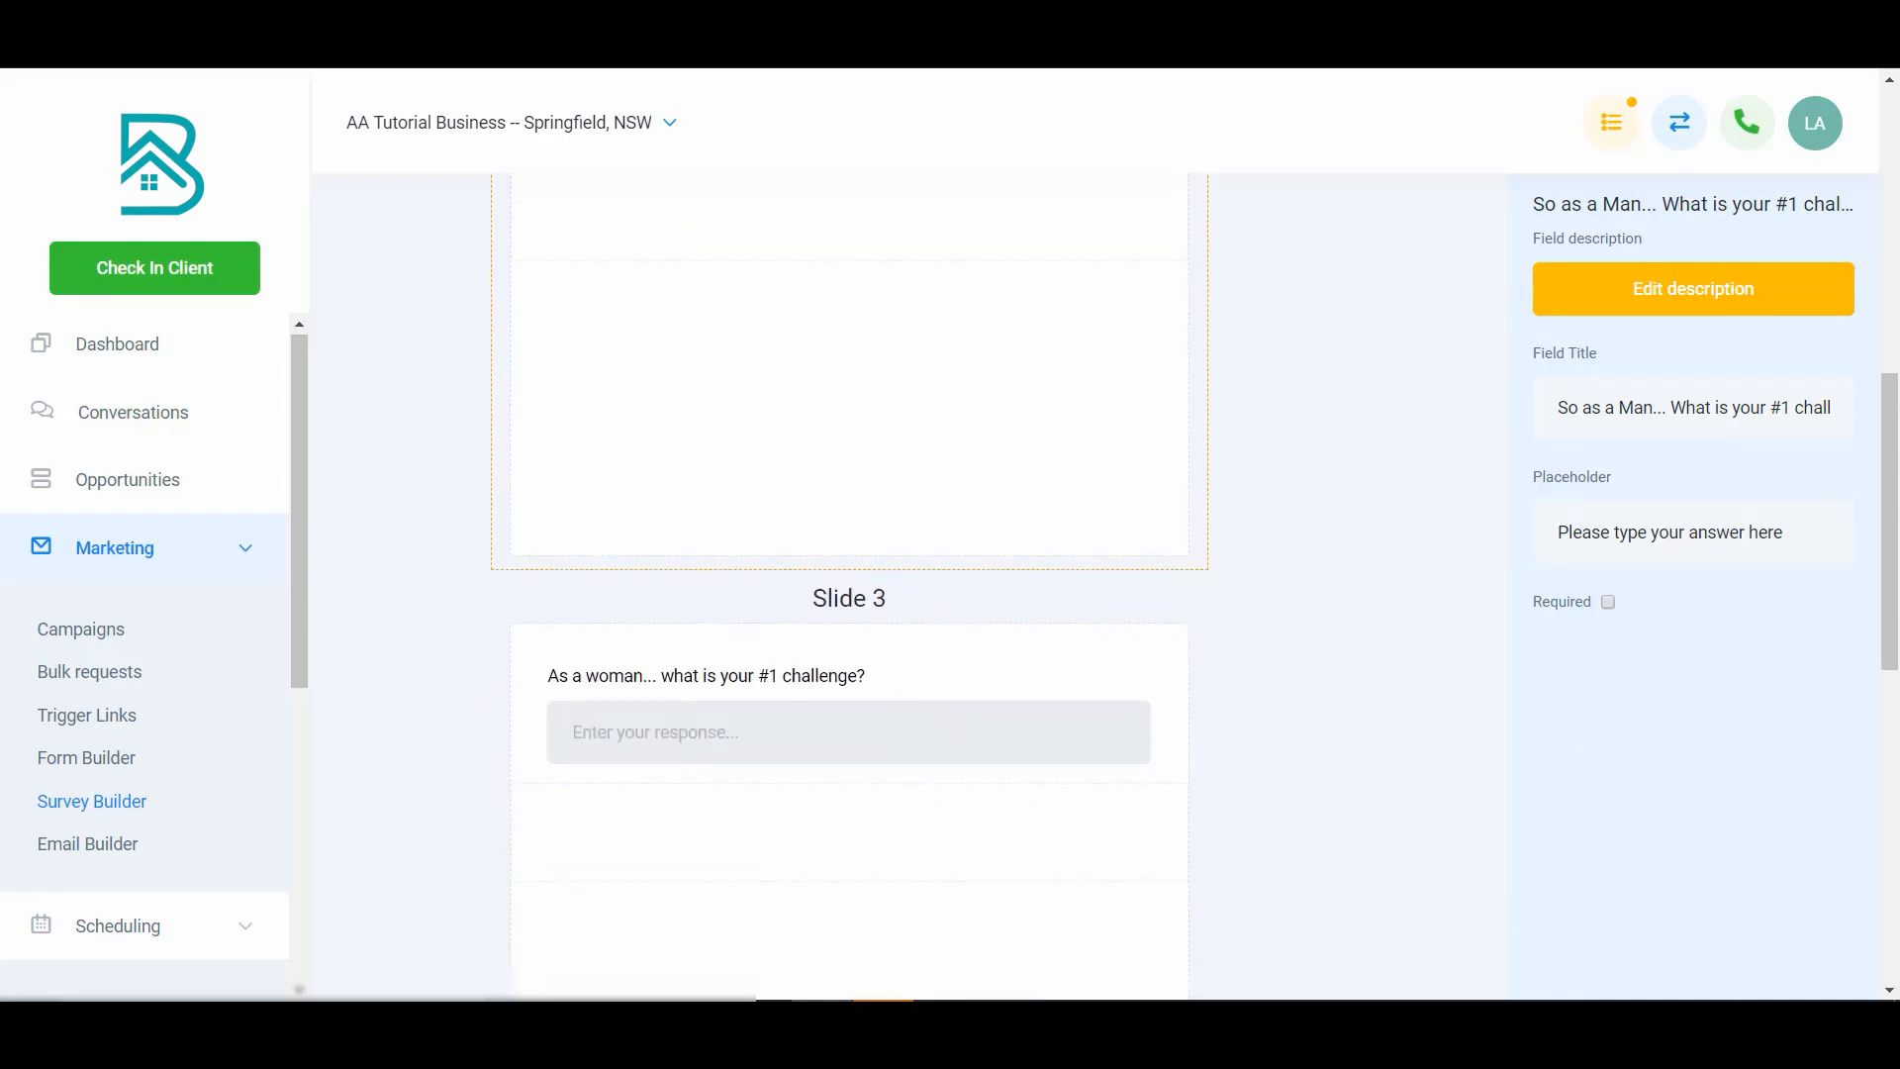
pyautogui.scroll(3, 1138, 693)
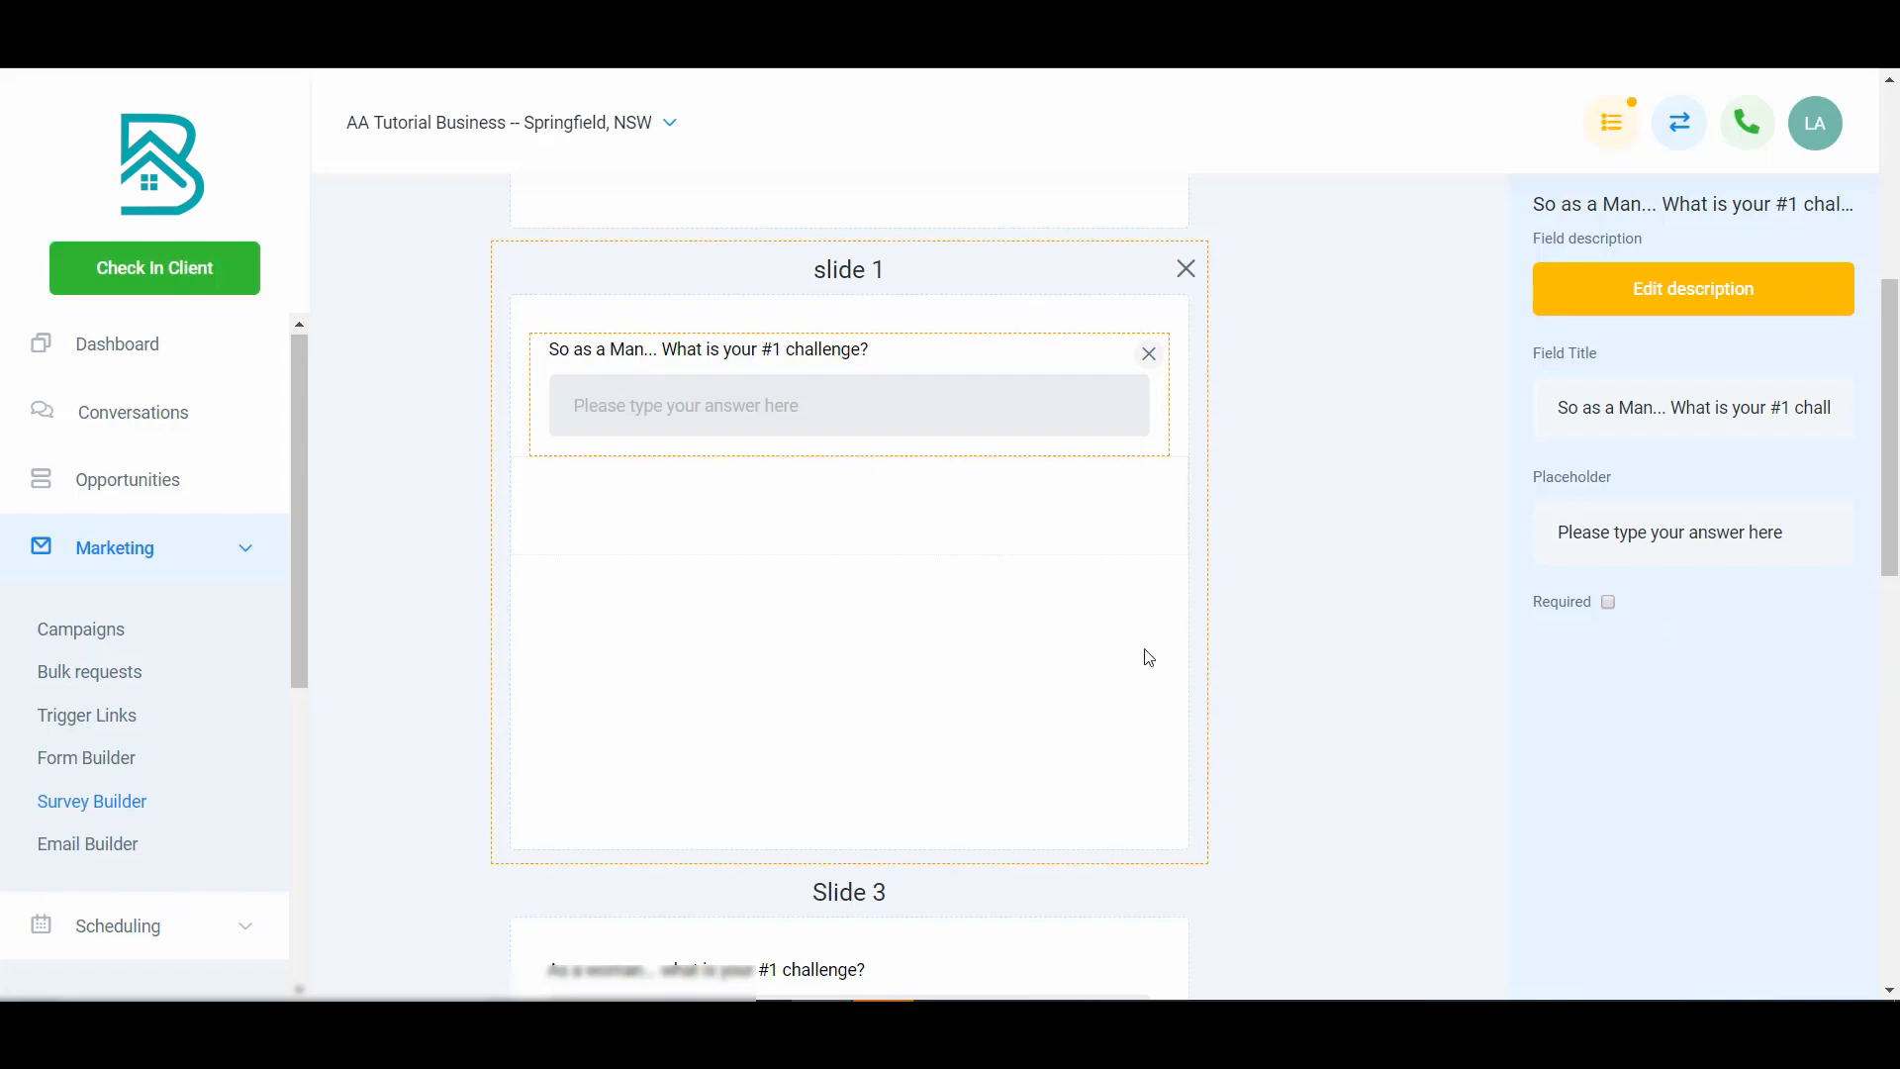
pyautogui.click(1063, 663)
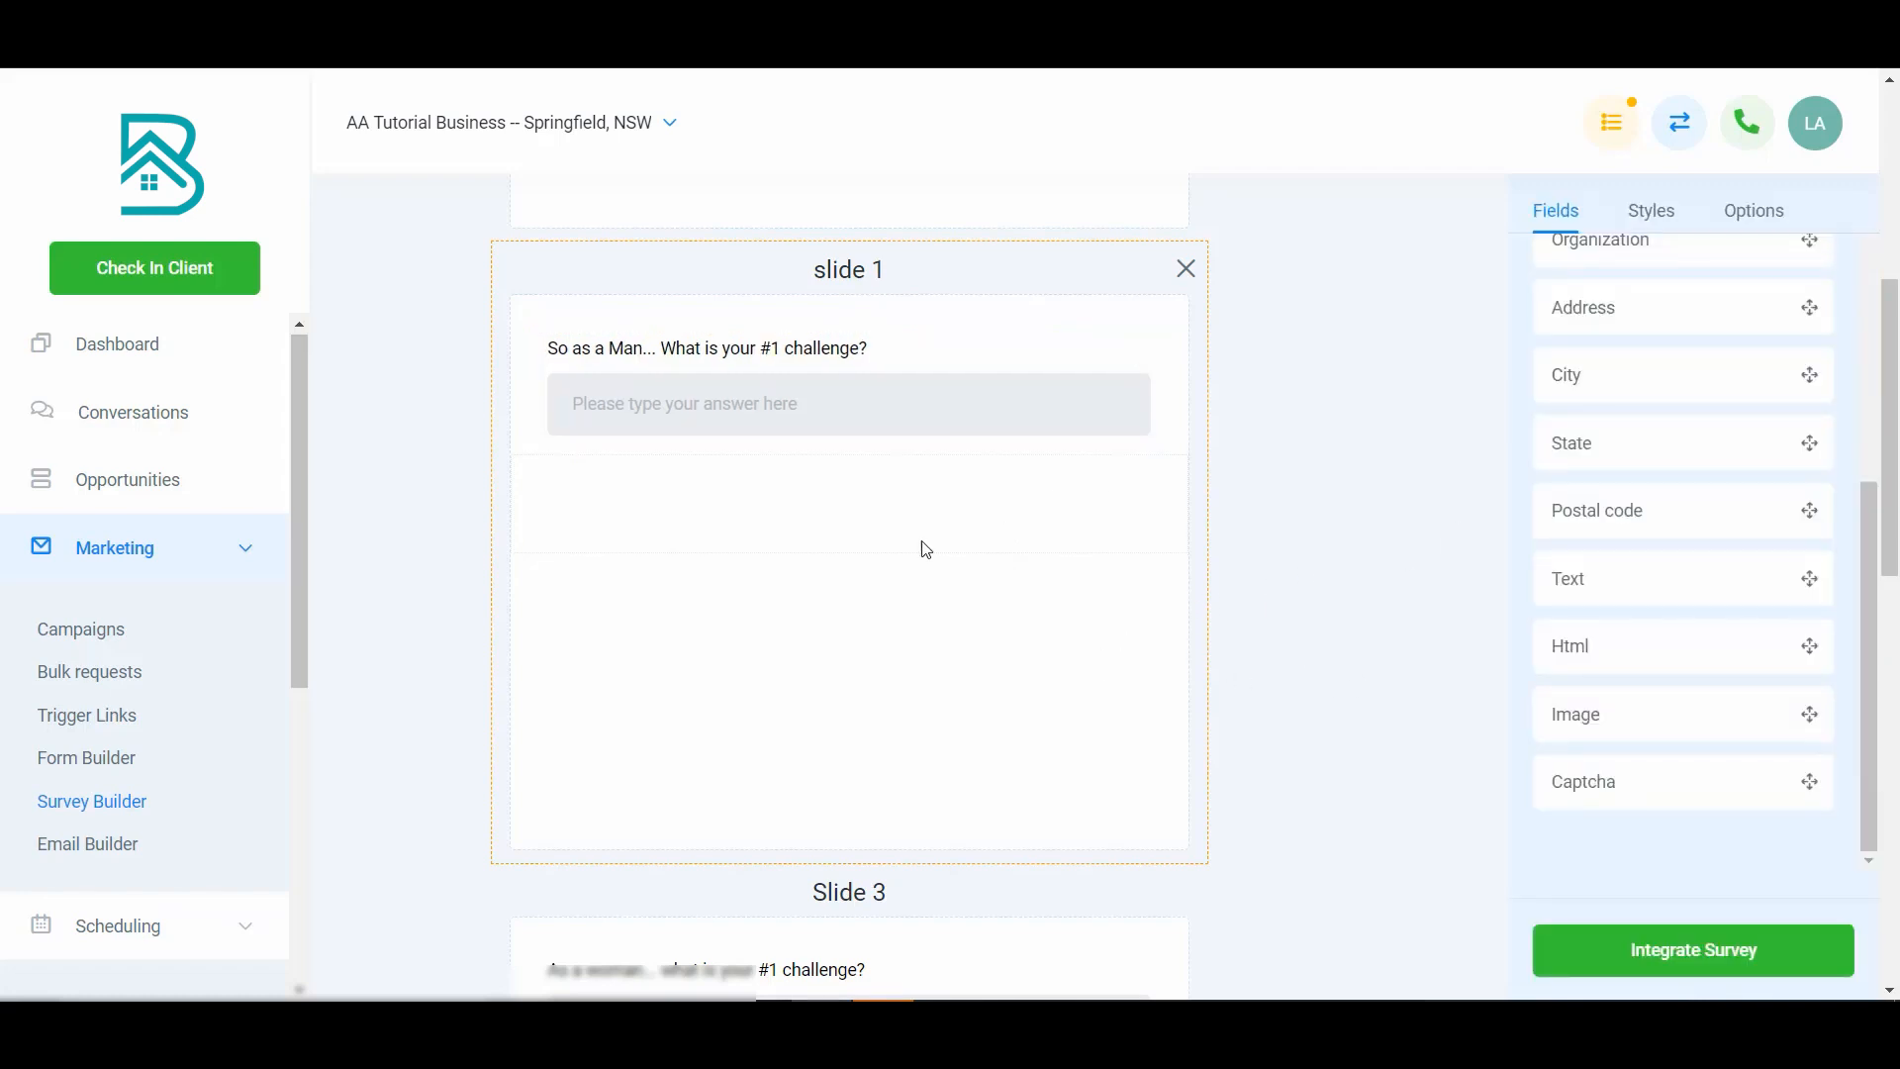
pyautogui.scroll(3, 1019, 586)
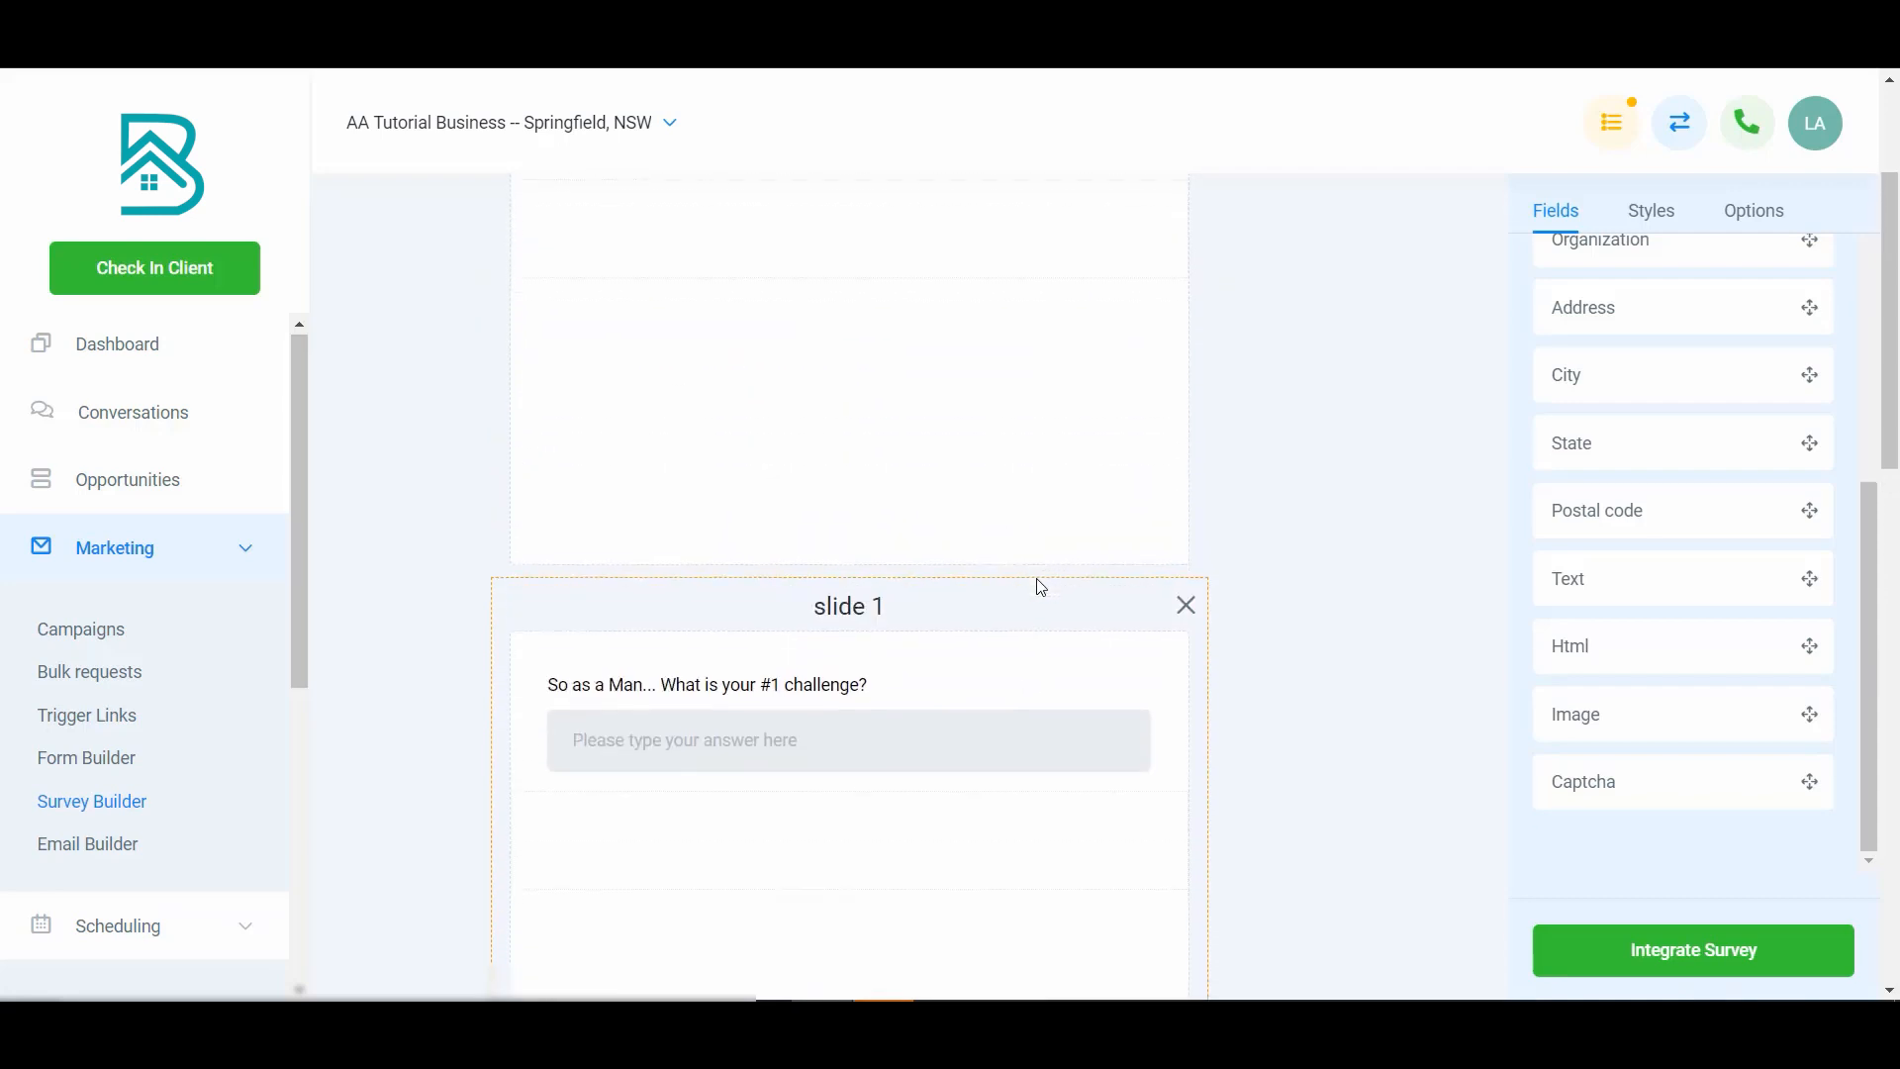
pyautogui.scroll(-1, 1041, 588)
pyautogui.scroll(4, 1041, 587)
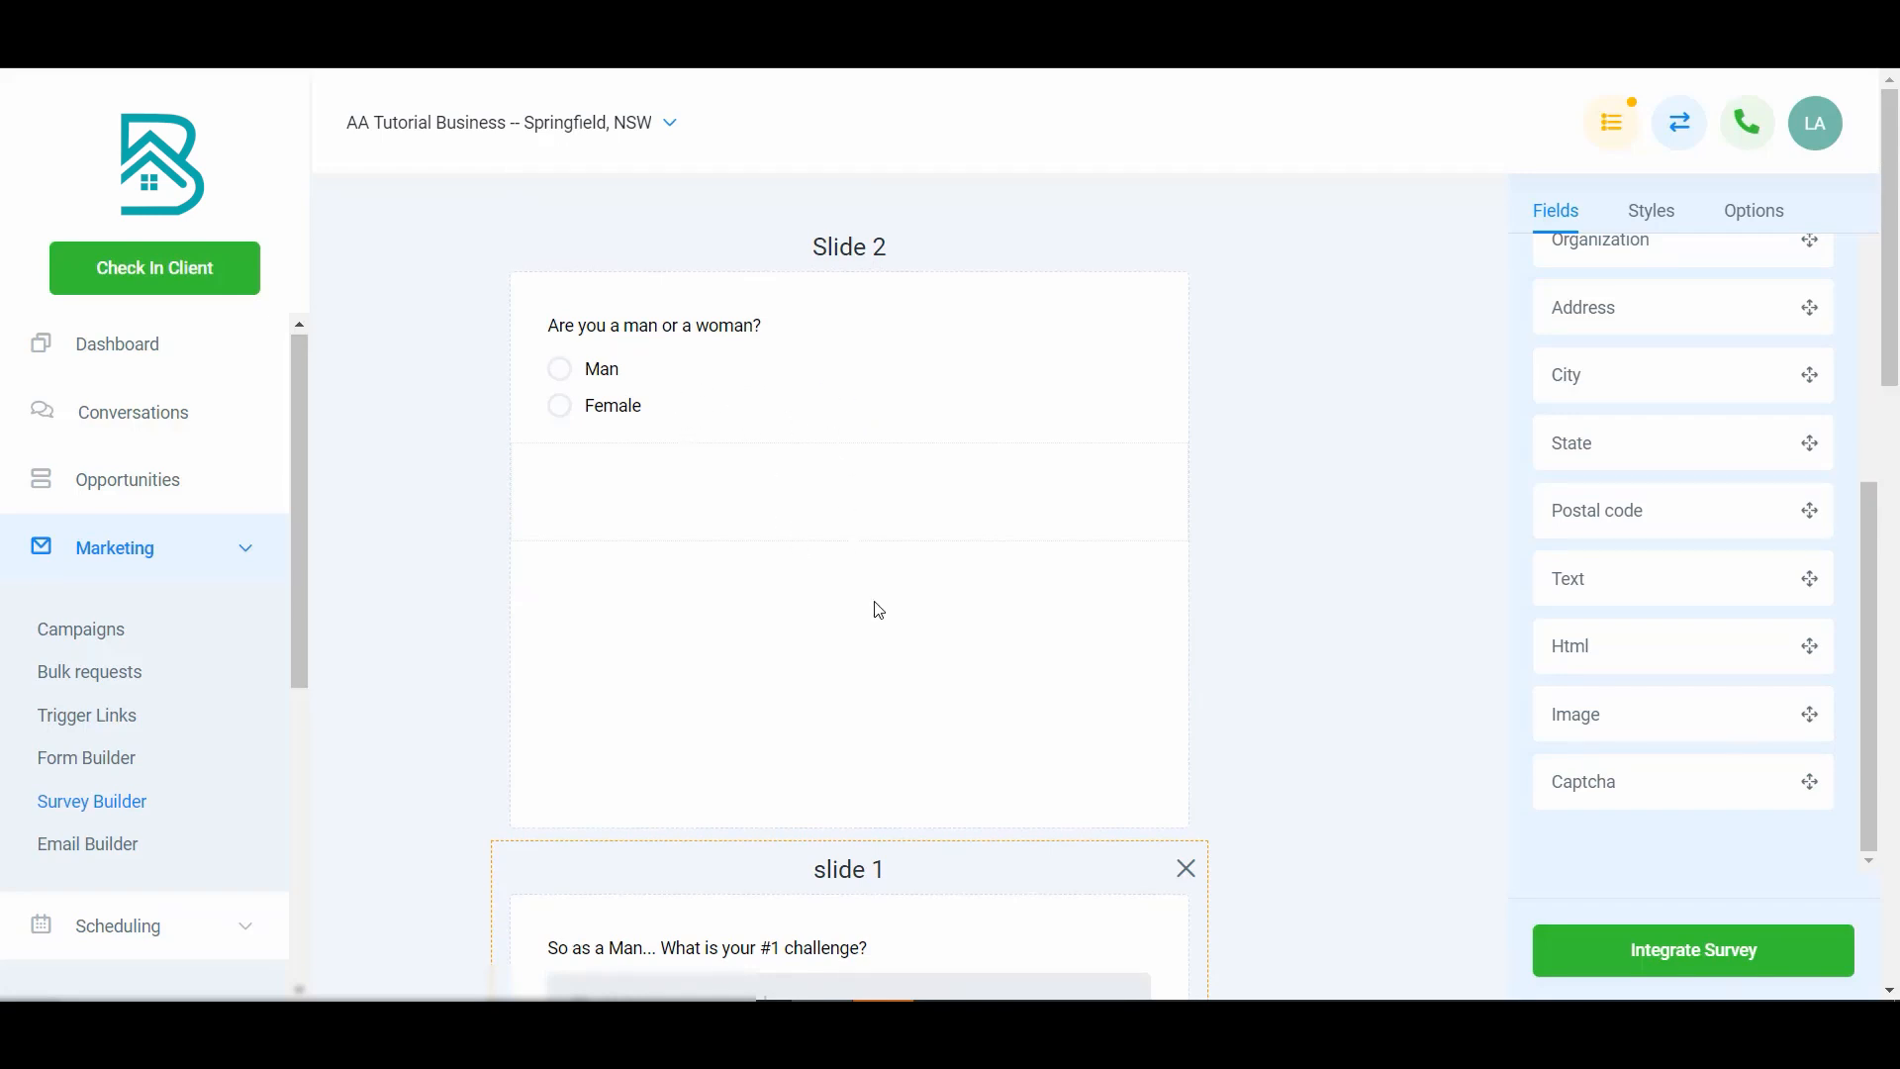
pyautogui.scroll(-2, 880, 610)
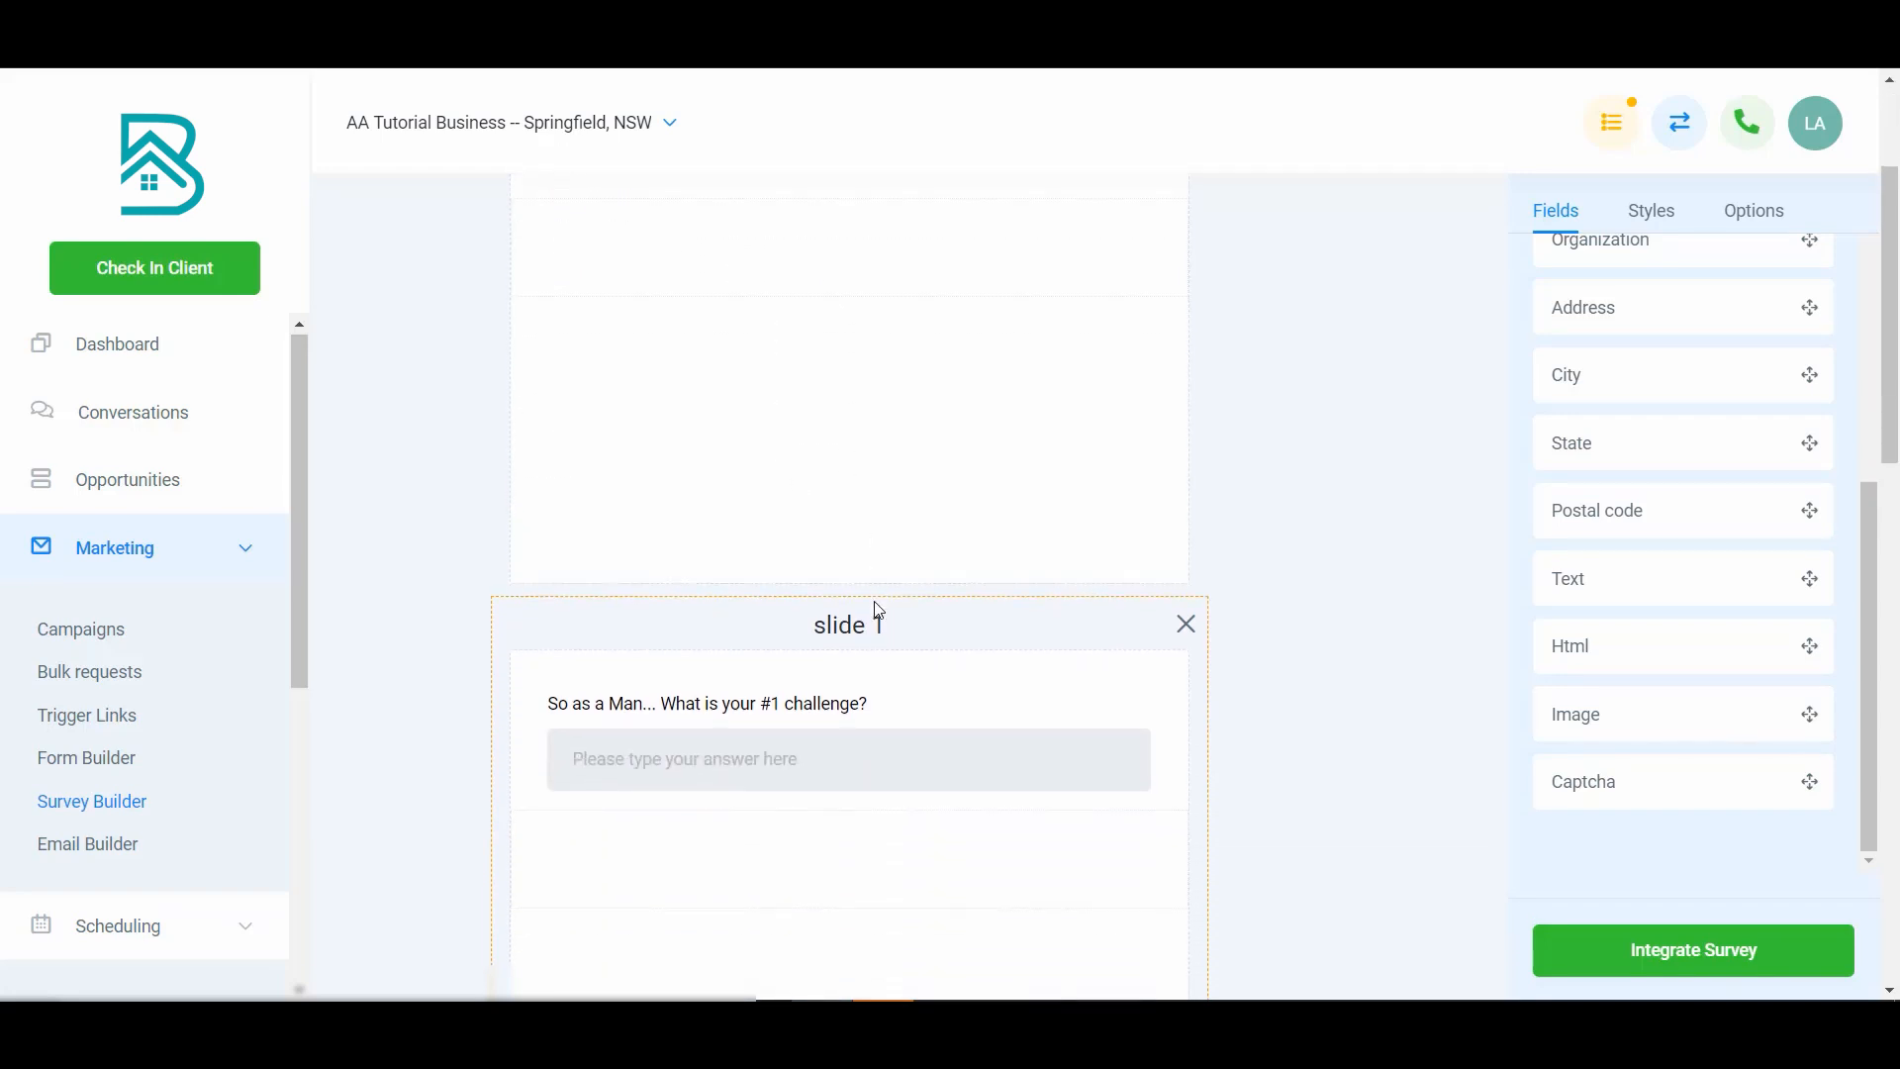
pyautogui.click(1009, 765)
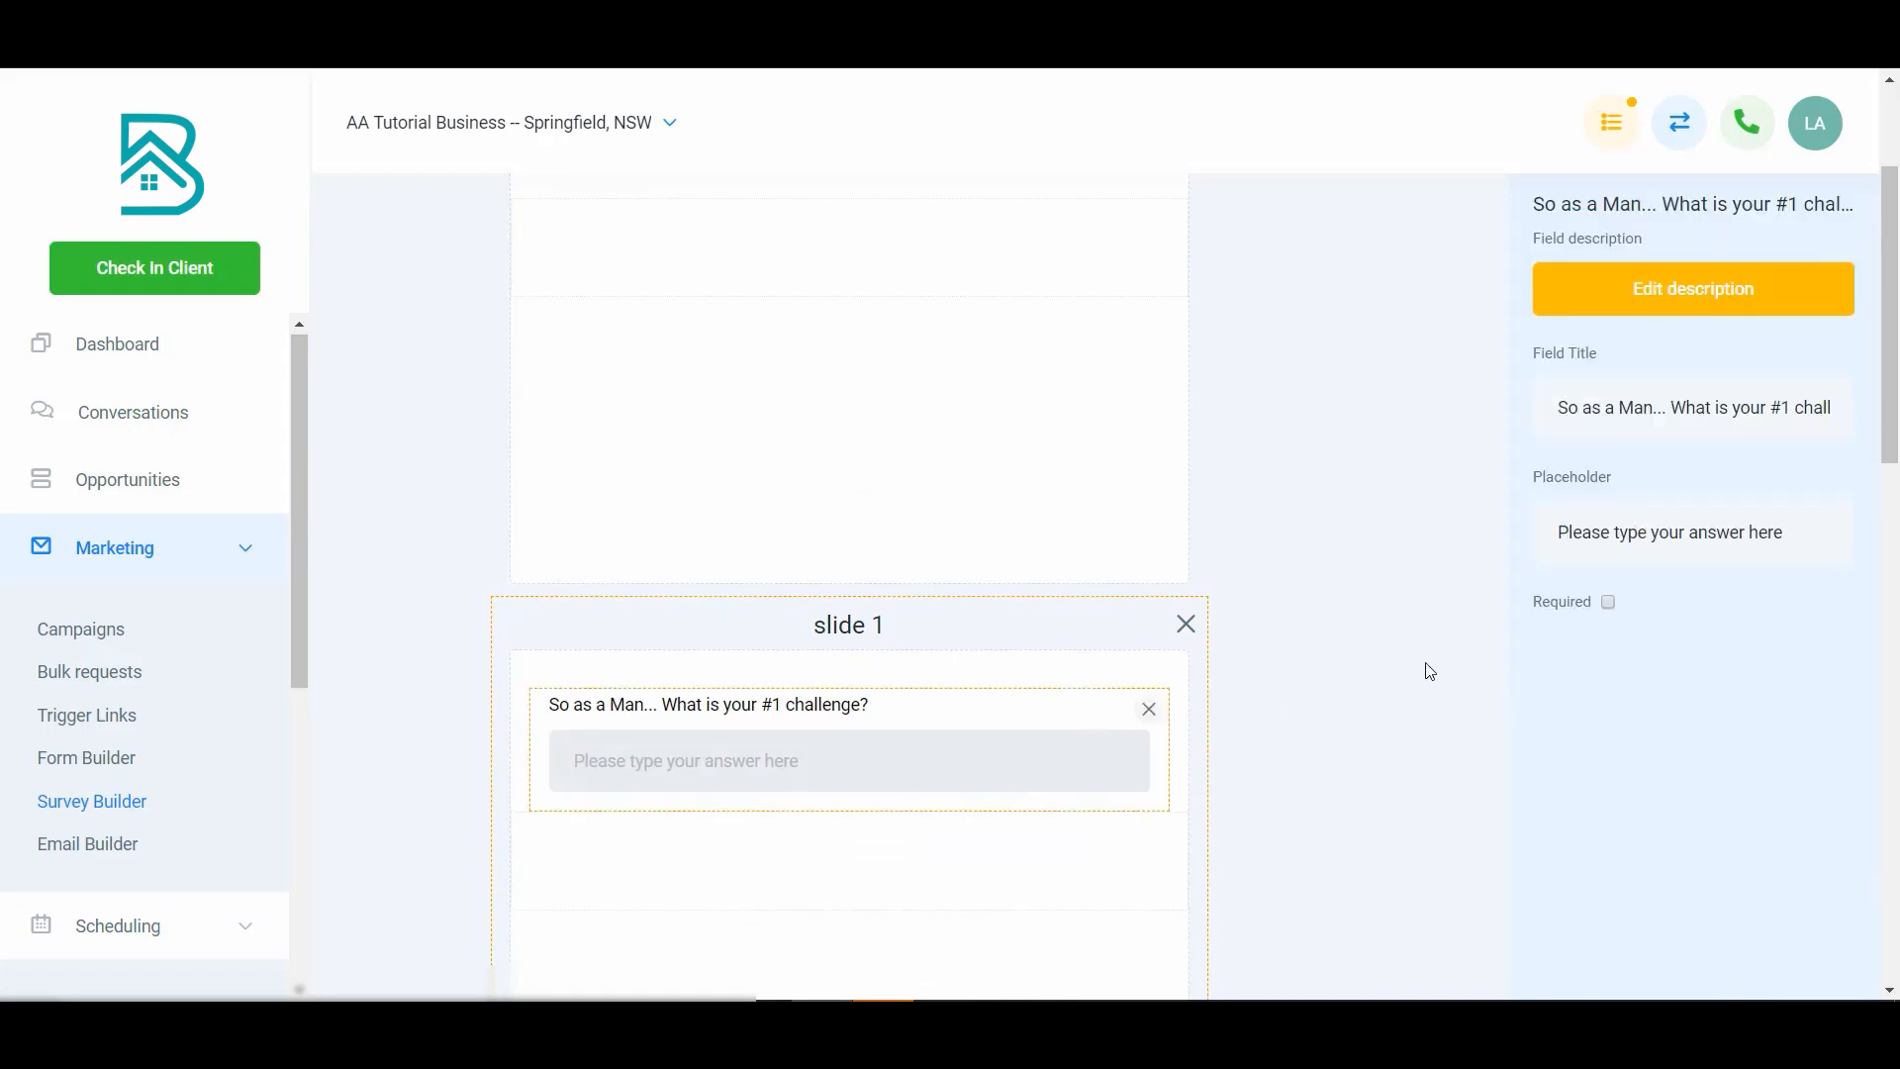
pyautogui.click(899, 751)
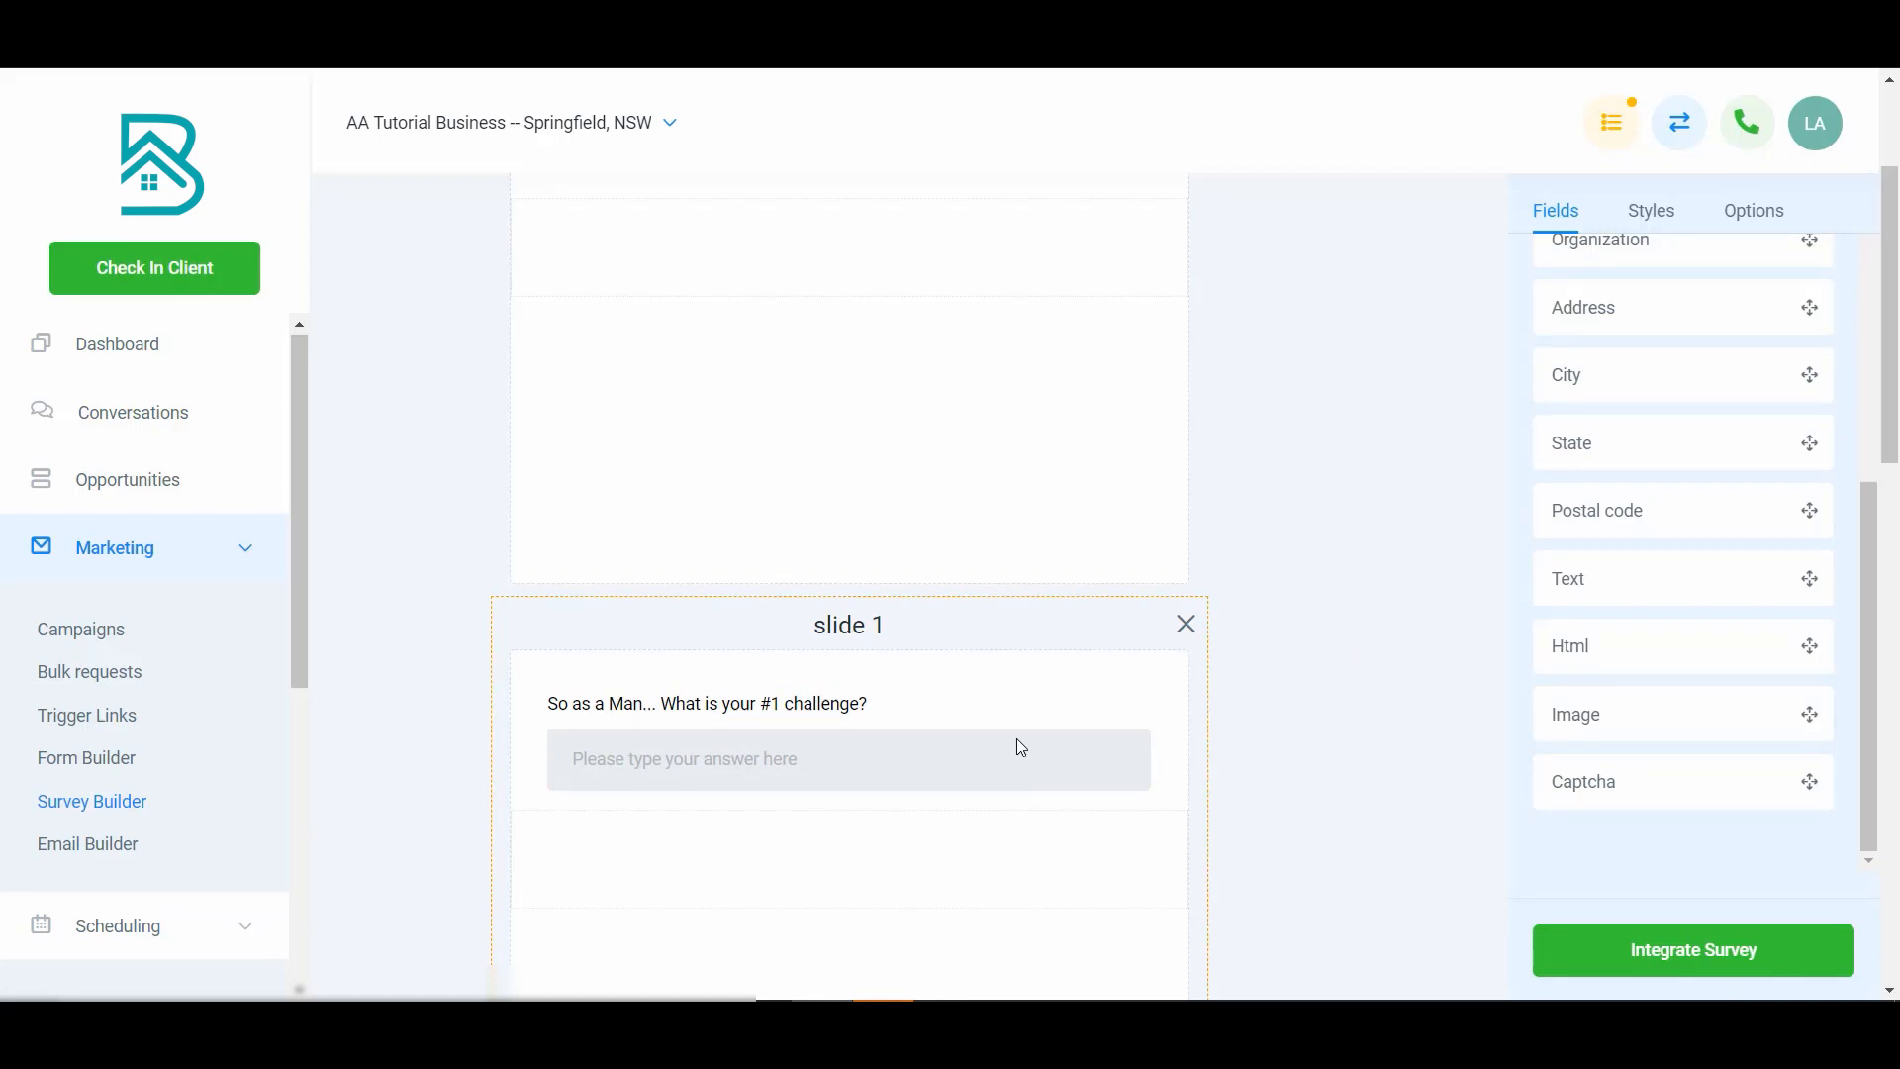
# - Remove the Man challenge question from slide 1
pyautogui.click(1056, 764)
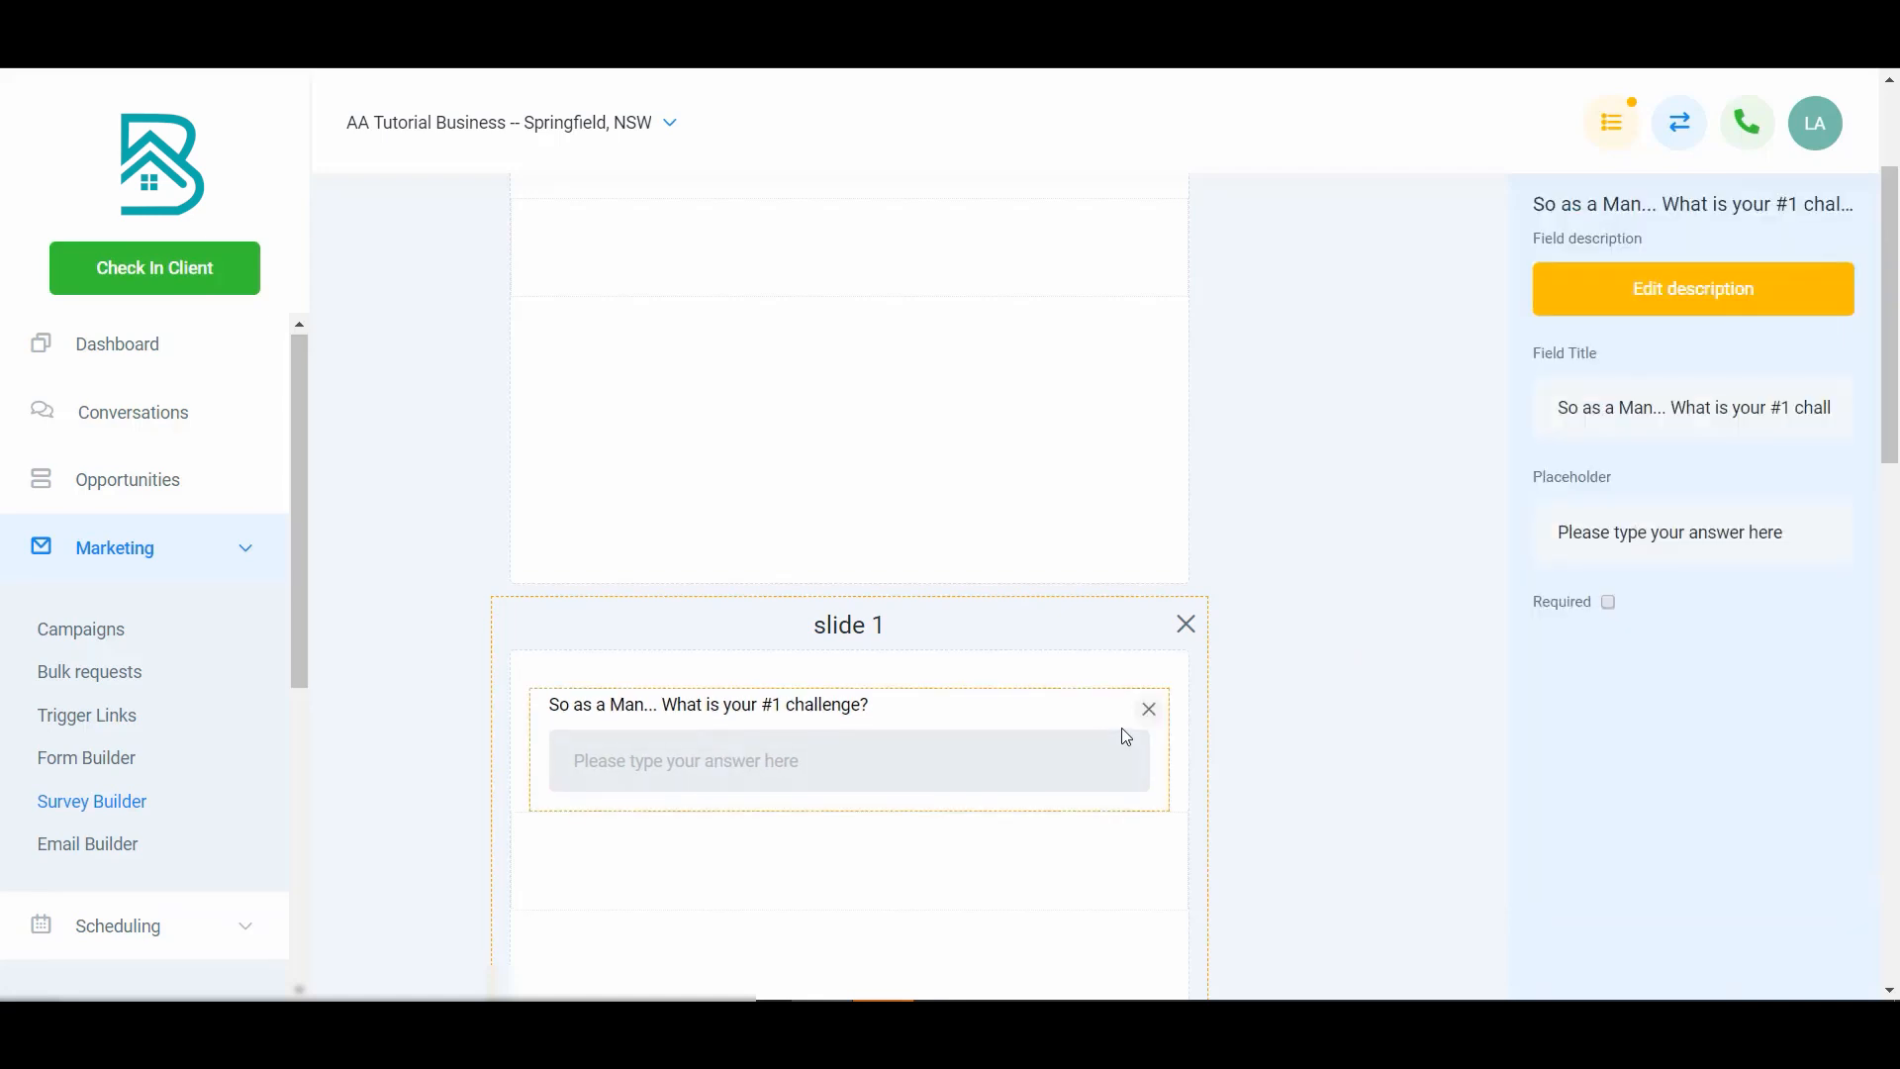
pyautogui.click(1148, 711)
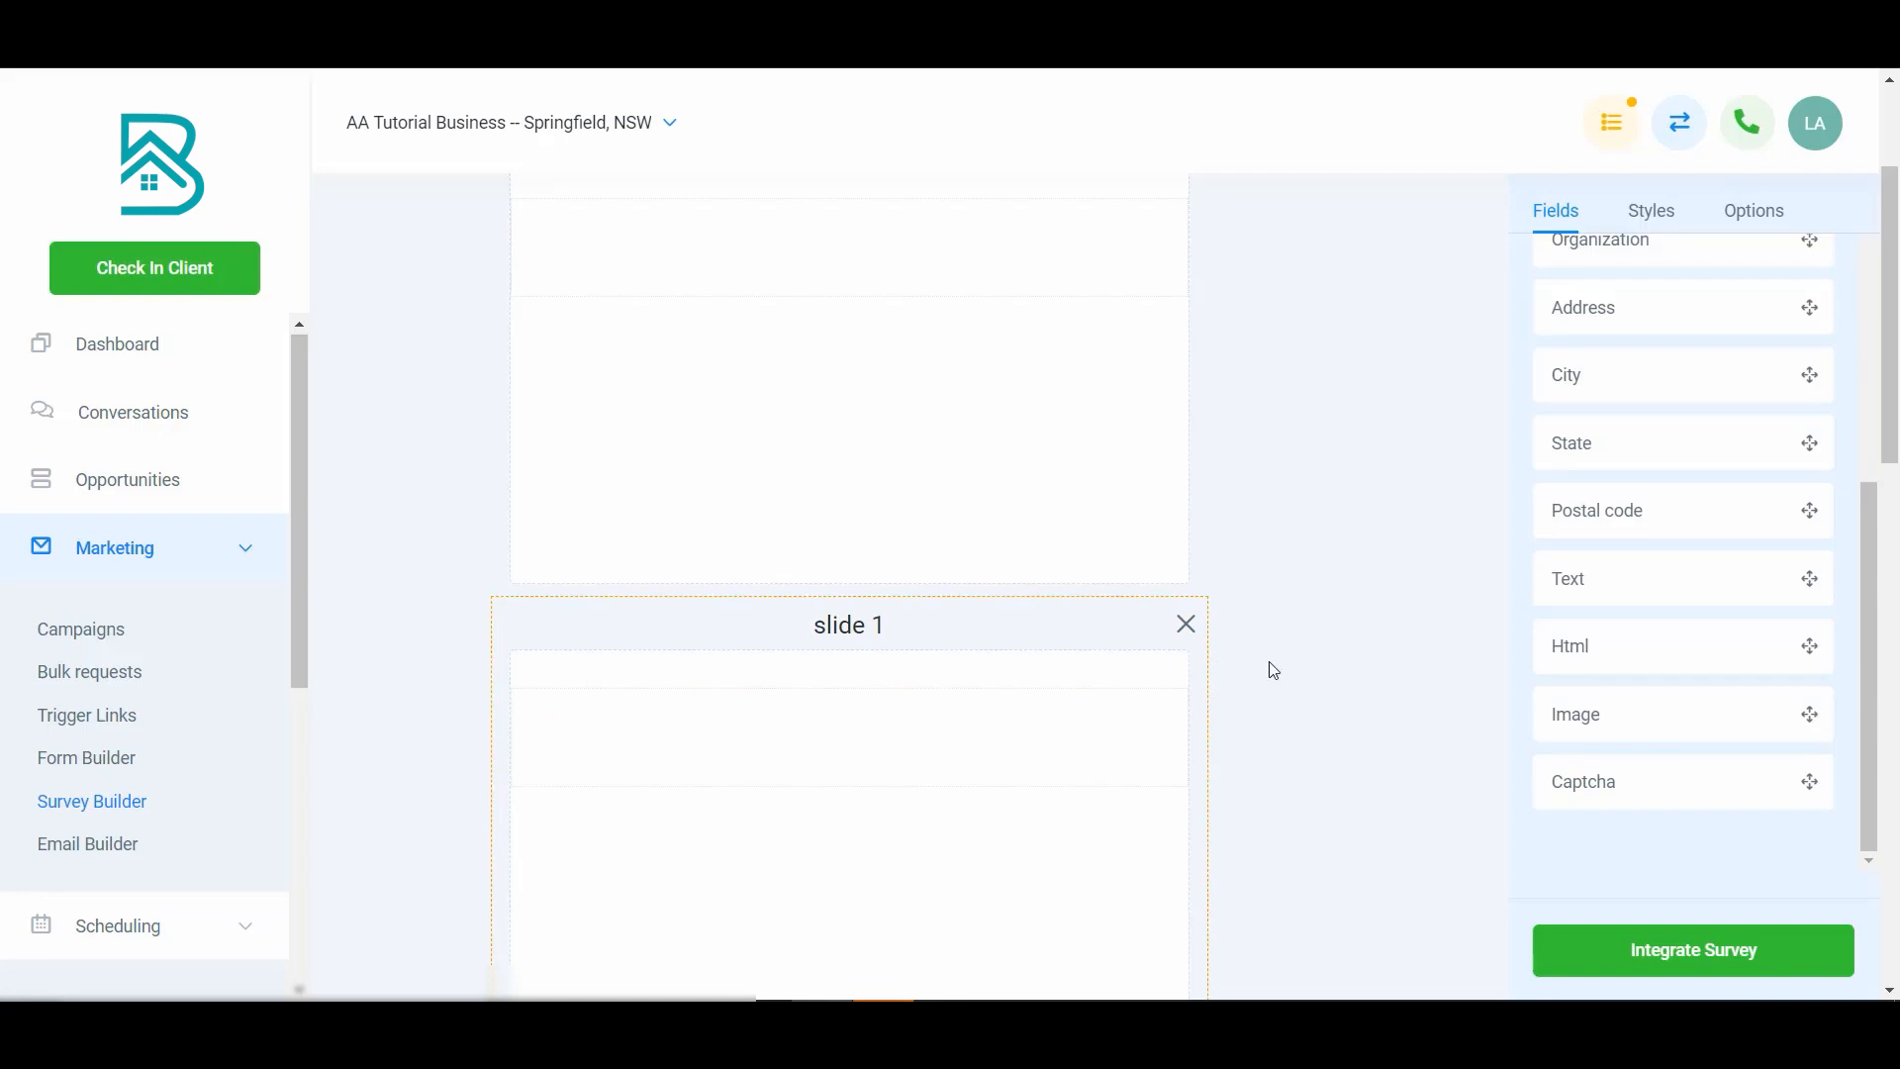
# - Start a new radio custom field named 'Which is most important to you?'
pyautogui.scroll(5, 1646, 356)
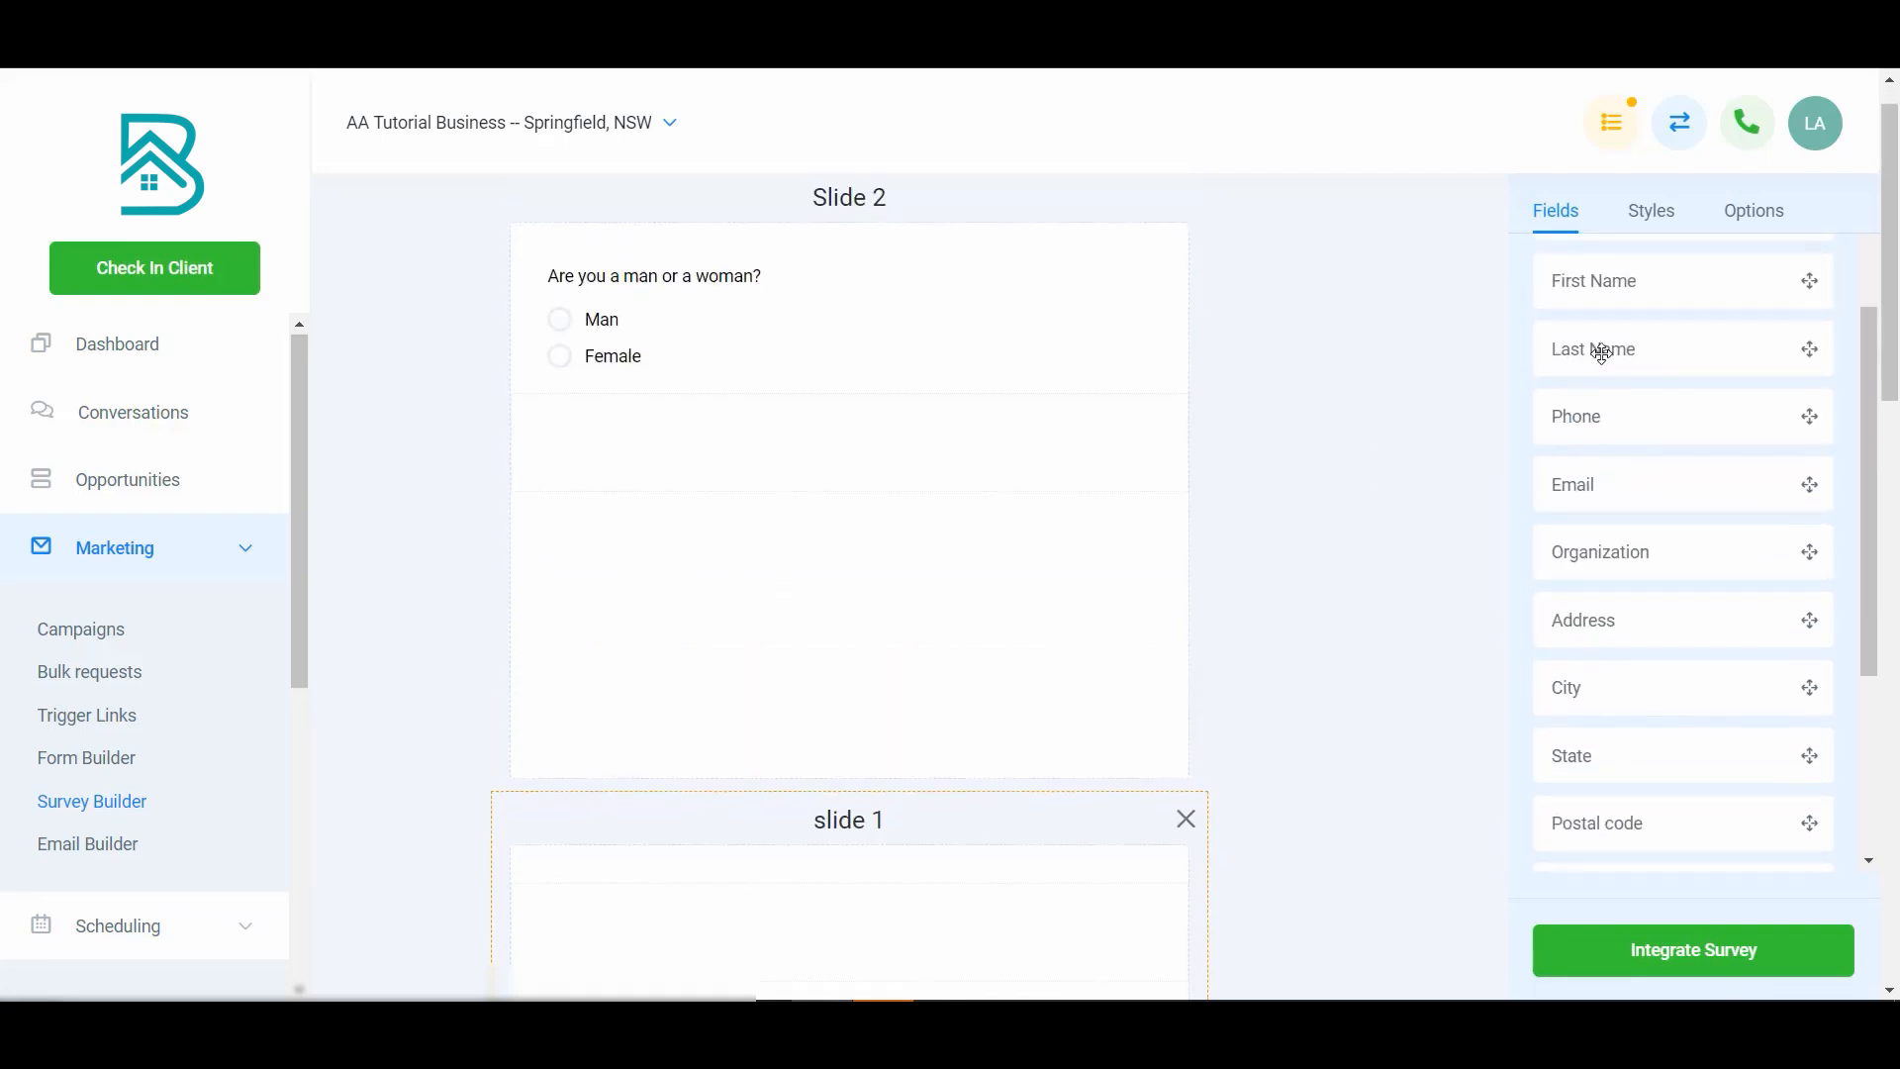
pyautogui.click(1752, 243)
pyautogui.click(1556, 212)
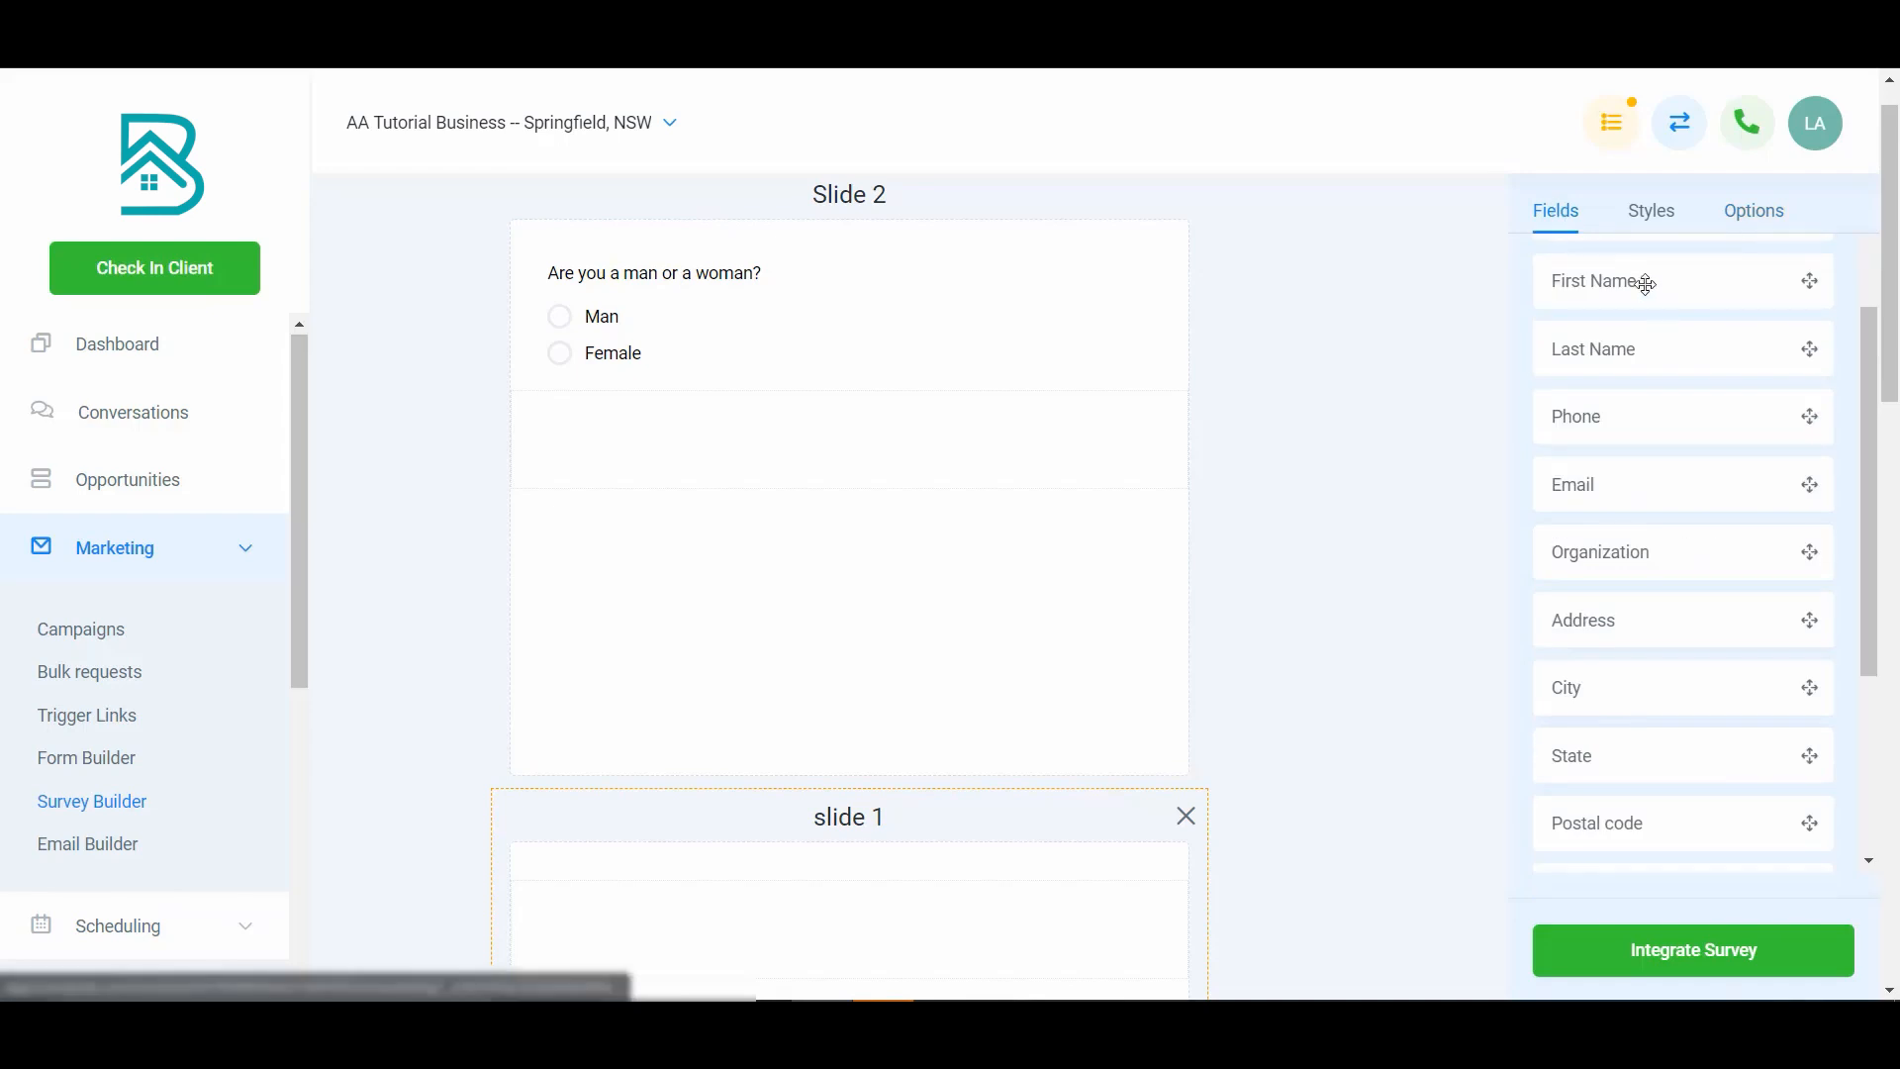
pyautogui.scroll(2, 1623, 534)
pyautogui.scroll(-7, 1652, 605)
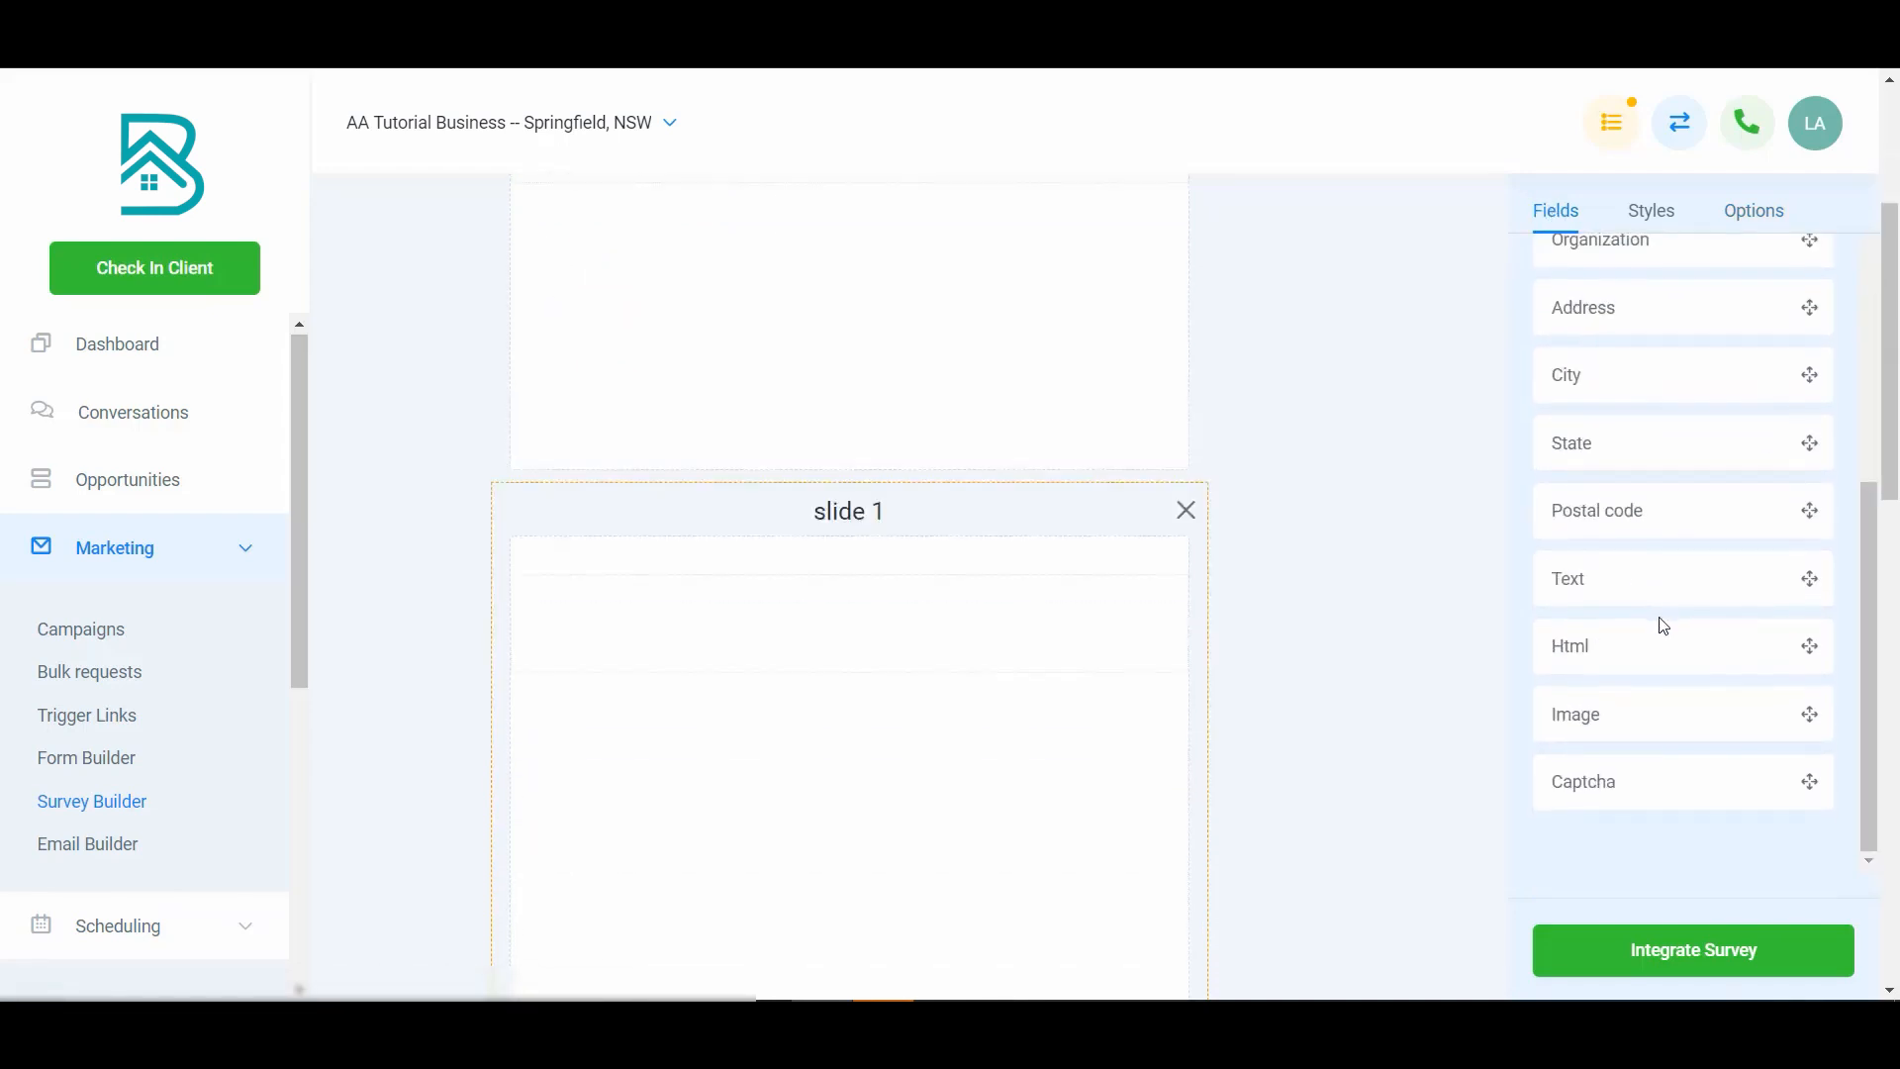
pyautogui.scroll(7, 1664, 619)
pyautogui.click(1718, 280)
pyautogui.scroll(-4, 967, 590)
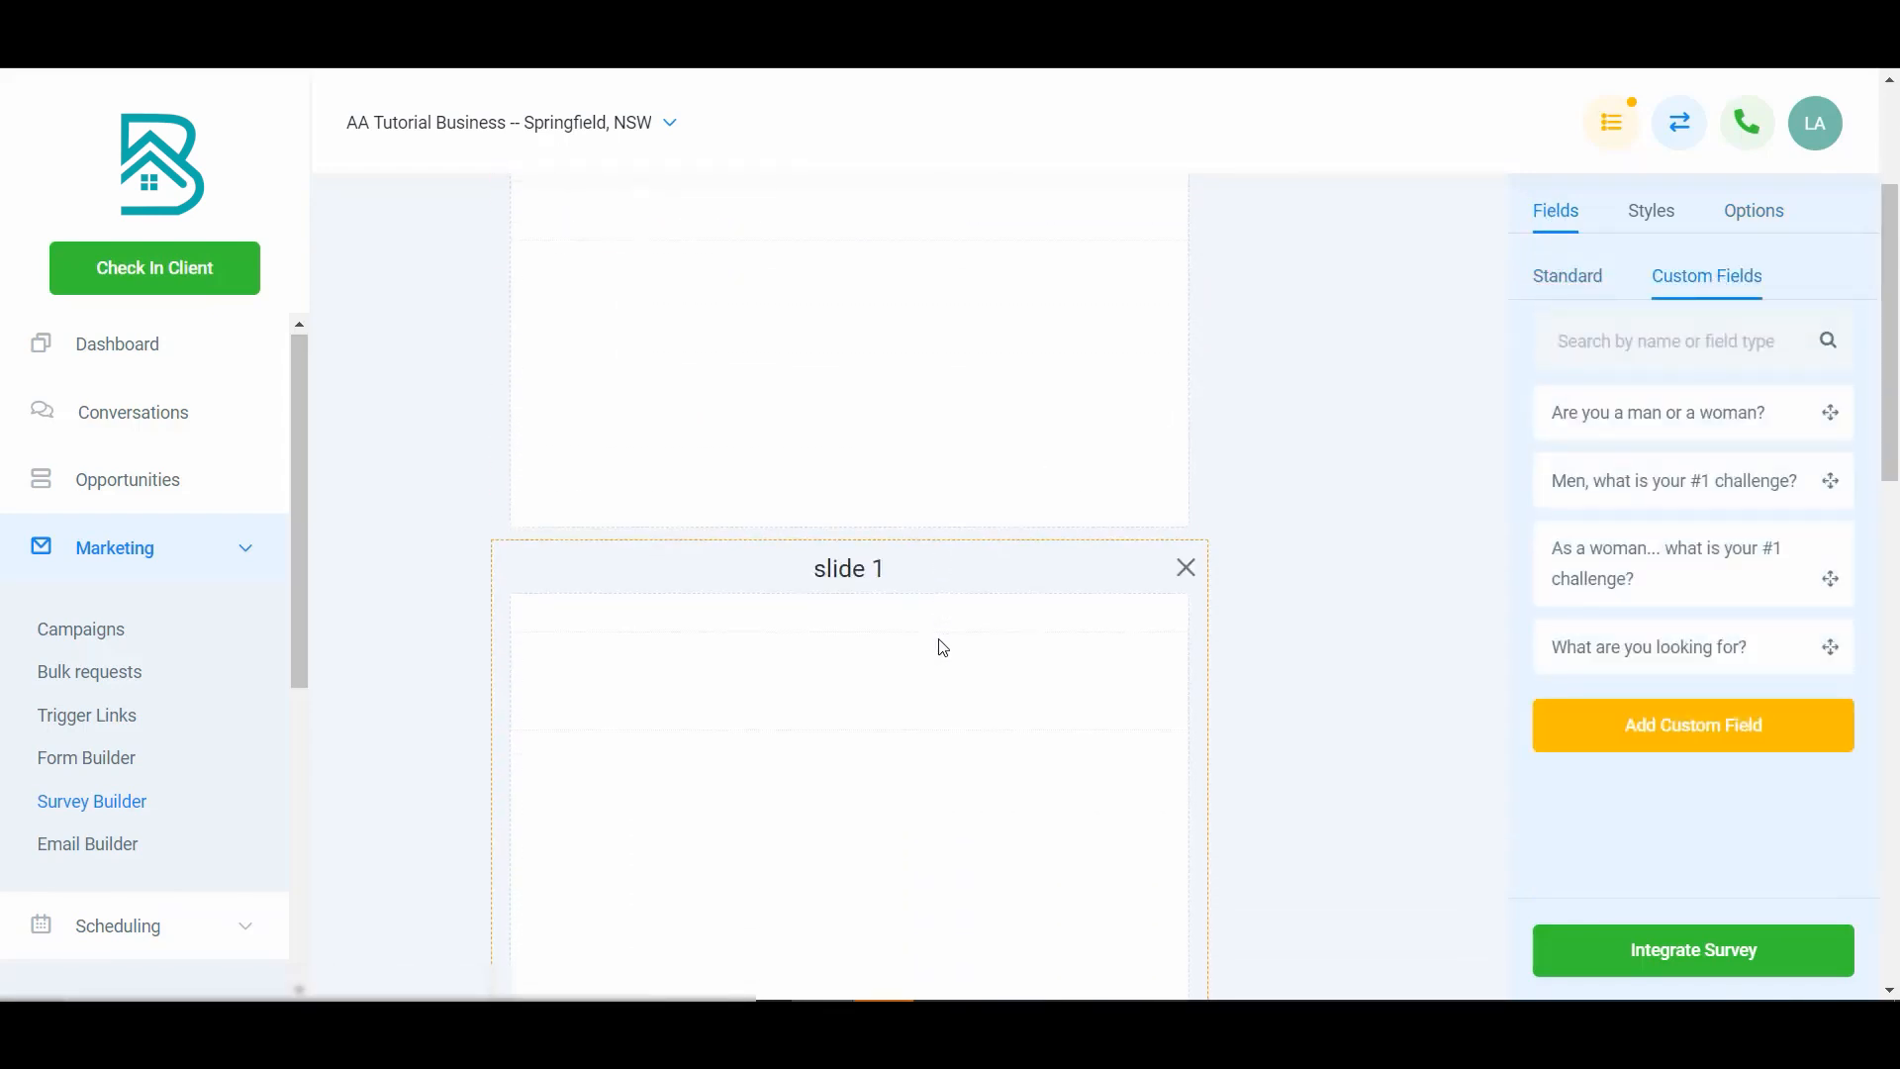
pyautogui.click(1574, 732)
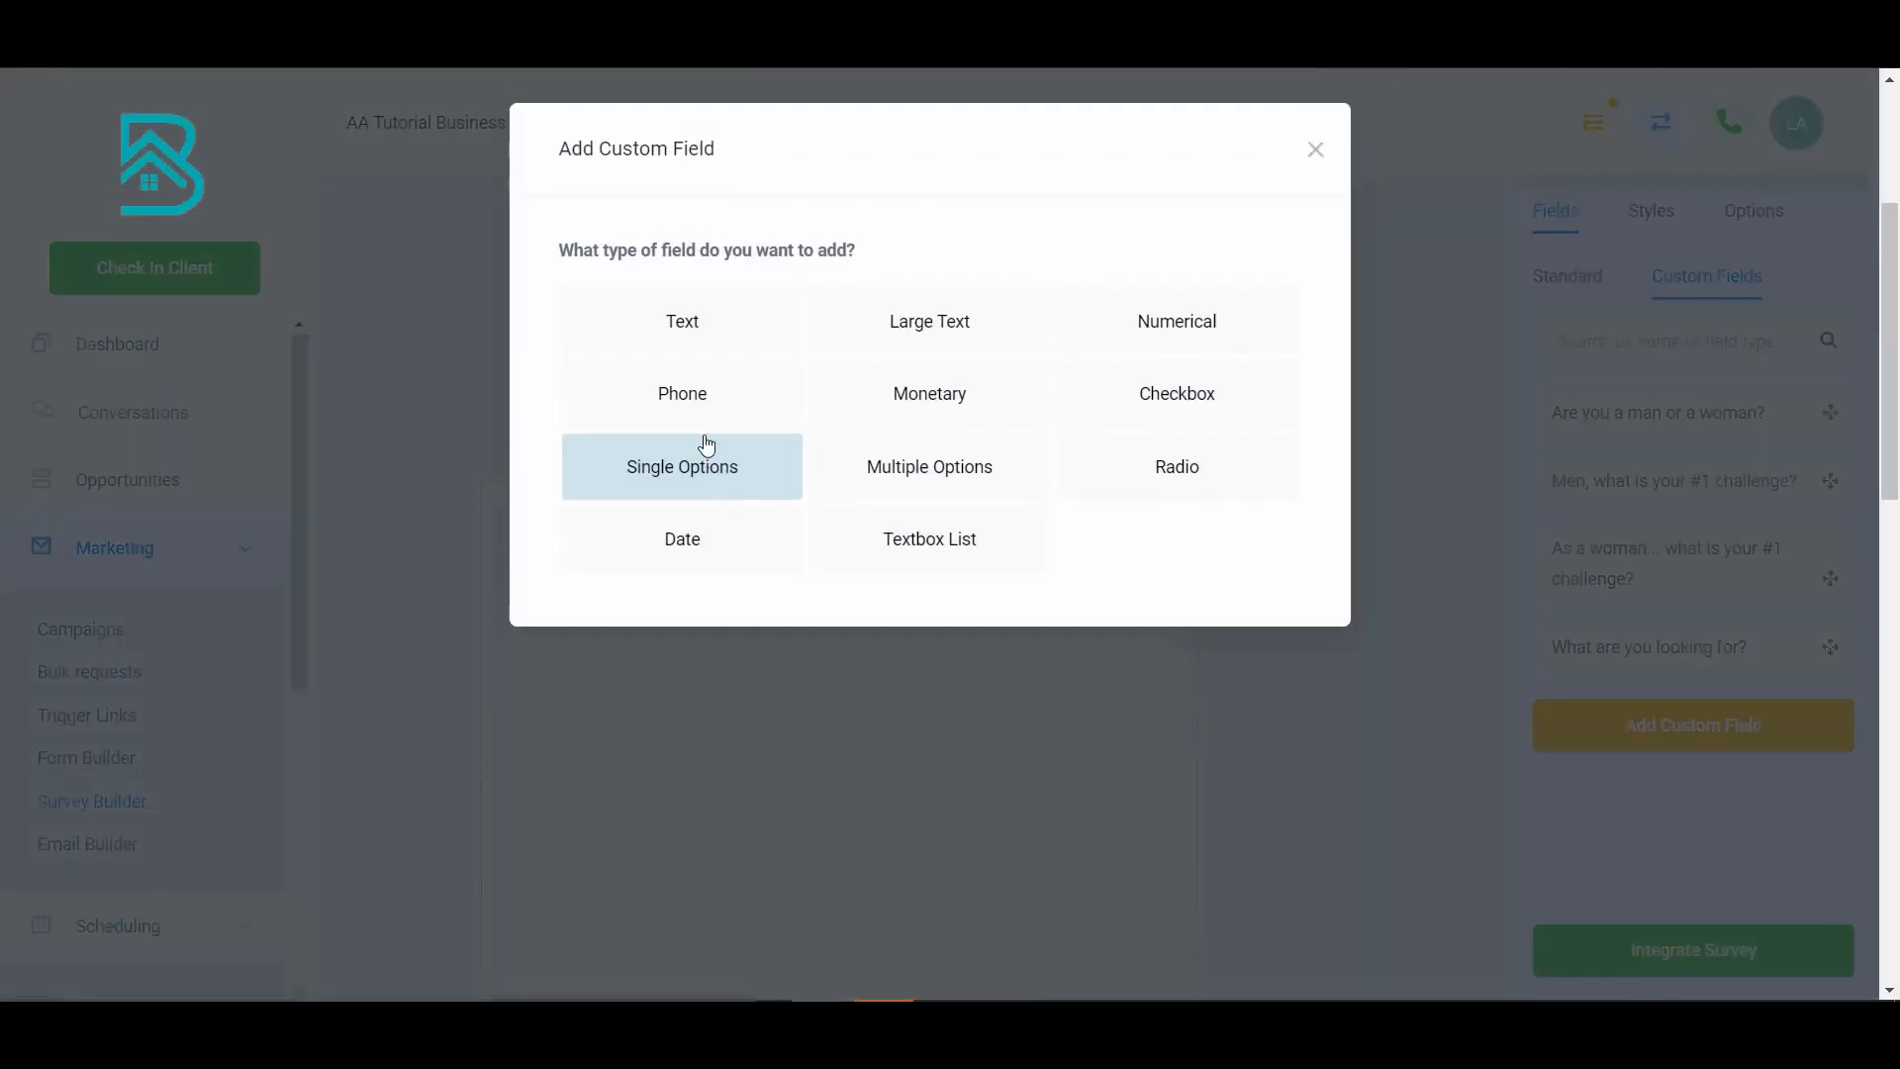
pyautogui.click(1176, 465)
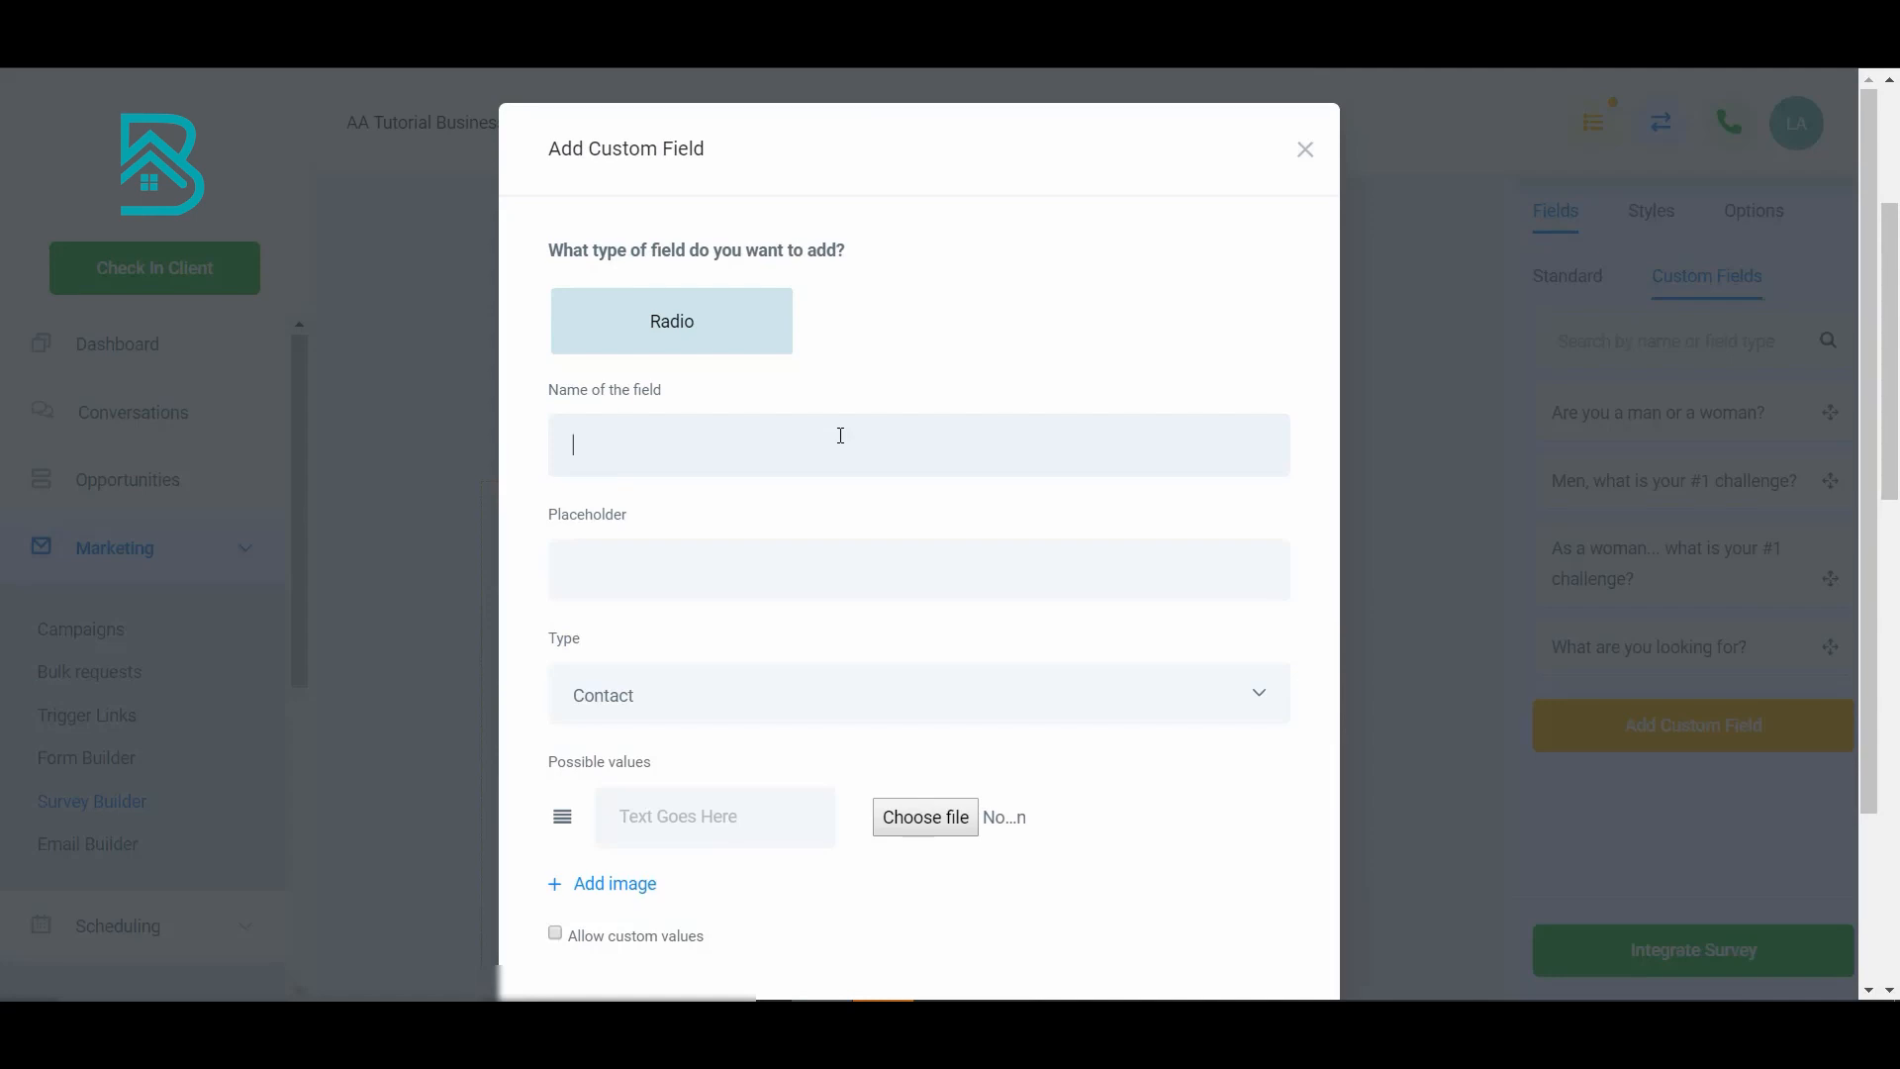
pyautogui.write('Male challe')
pyautogui.hotkey('ctrl', 'shift', 'Left')
pyautogui.hotkey('ctrl', 'shift', 'Left')
pyautogui.press('BackSpace')
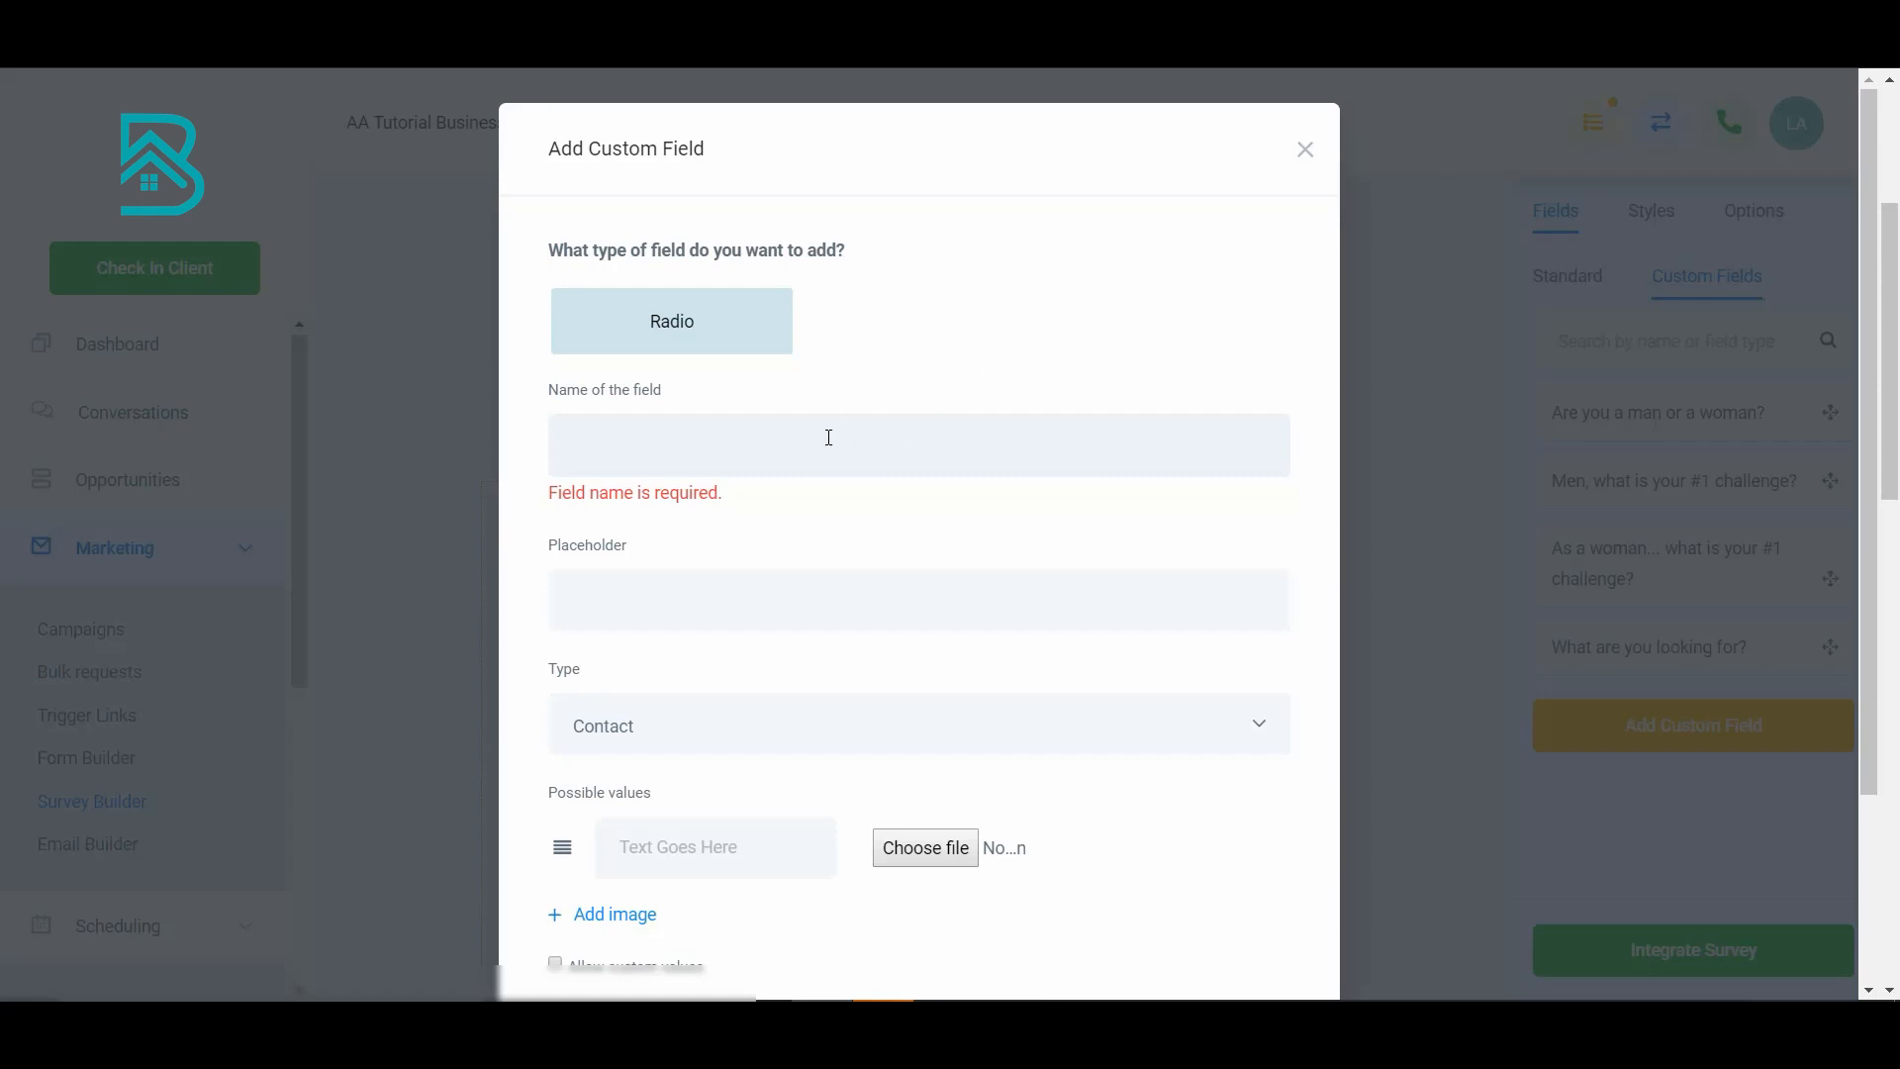
pyautogui.write('Which is most important to you?')
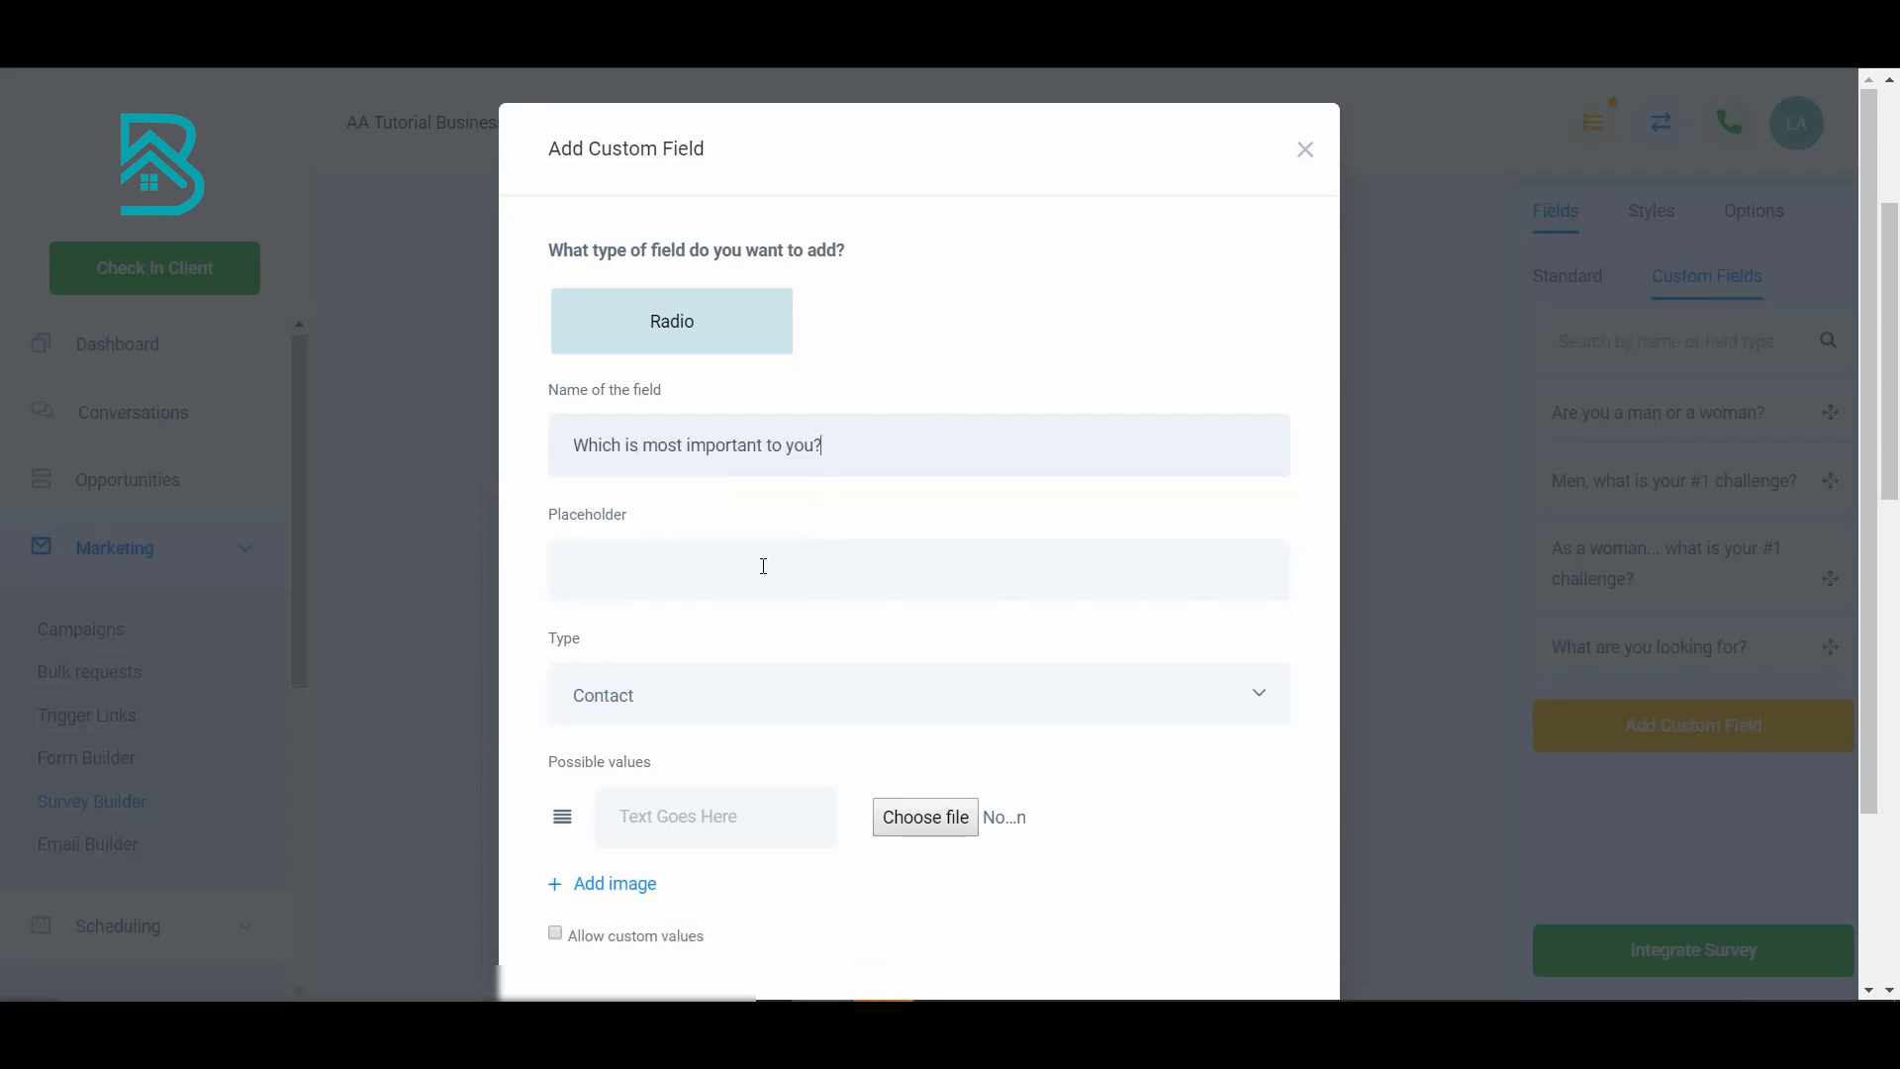
# - Add the options Money, Success, Family and Freedom to the field and save it
pyautogui.scroll(-2, 763, 579)
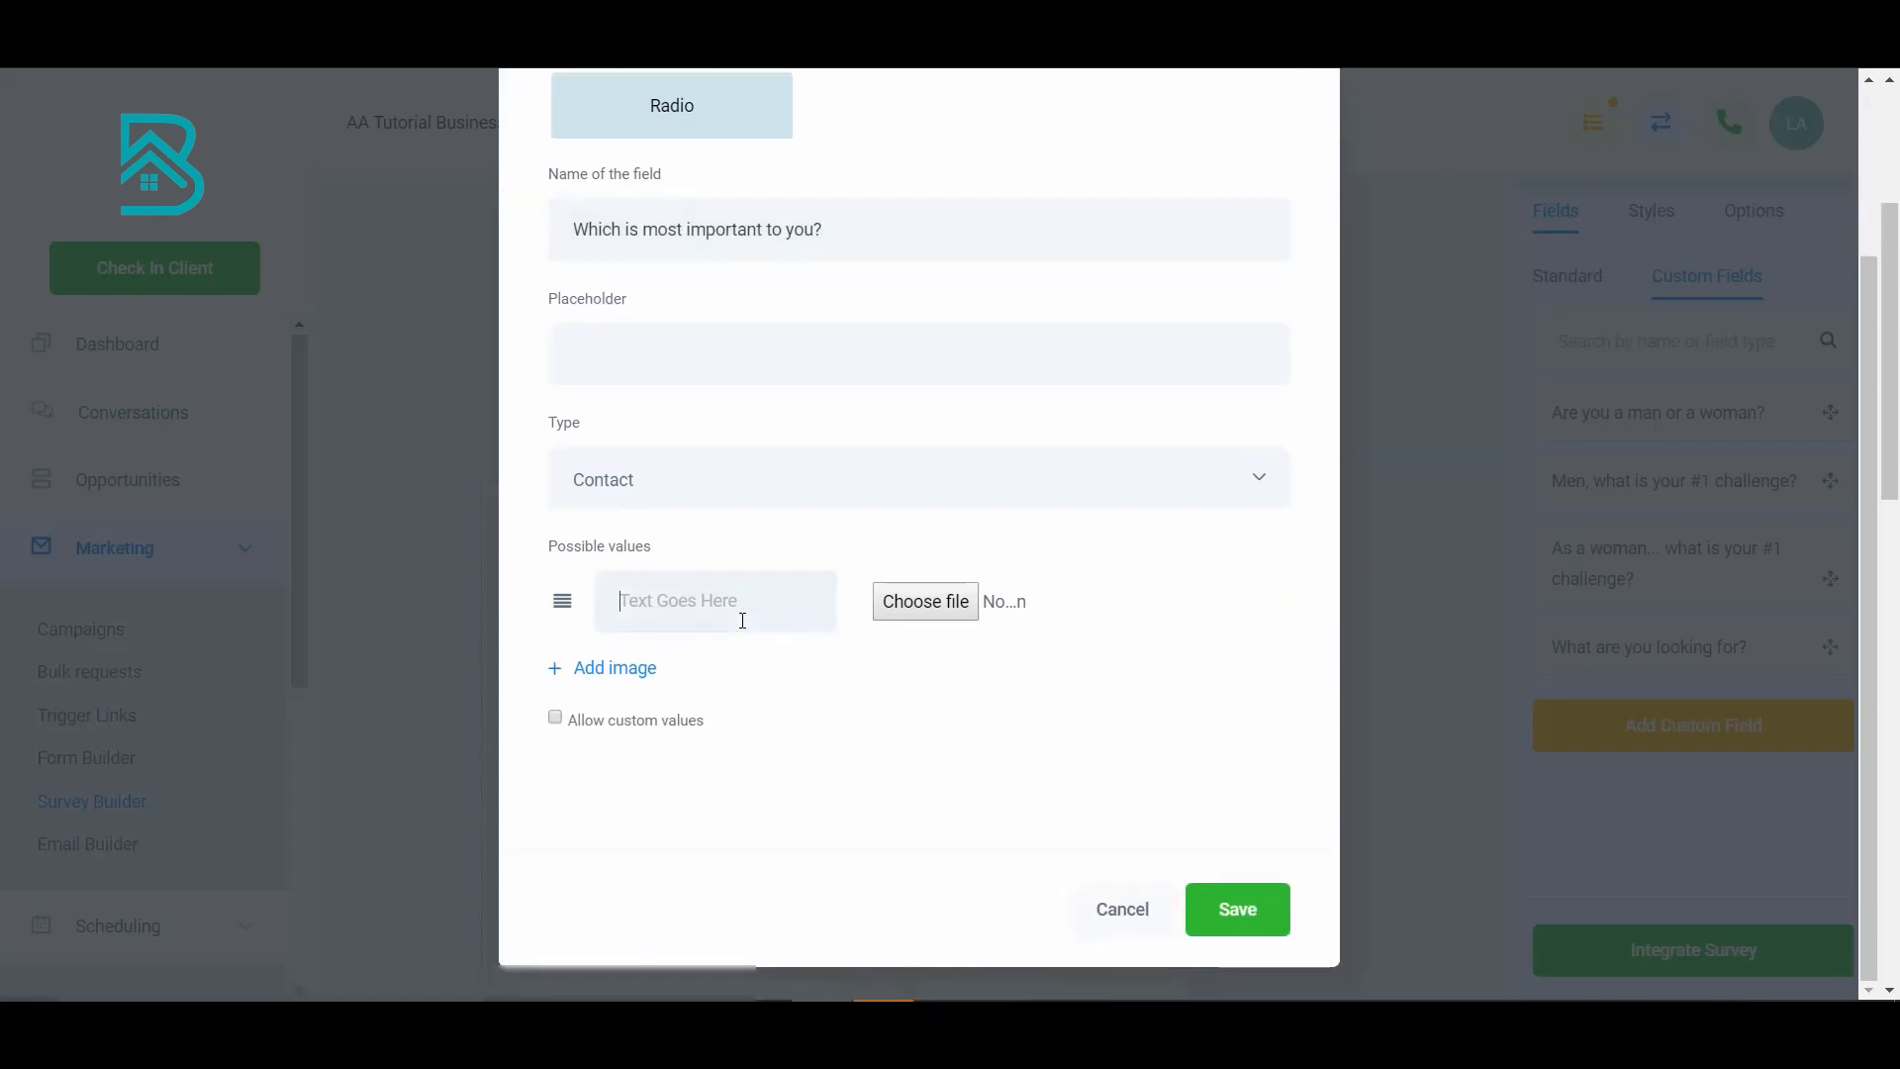
pyautogui.click(742, 620)
pyautogui.write('Money')
pyautogui.click(665, 671)
pyautogui.click(729, 678)
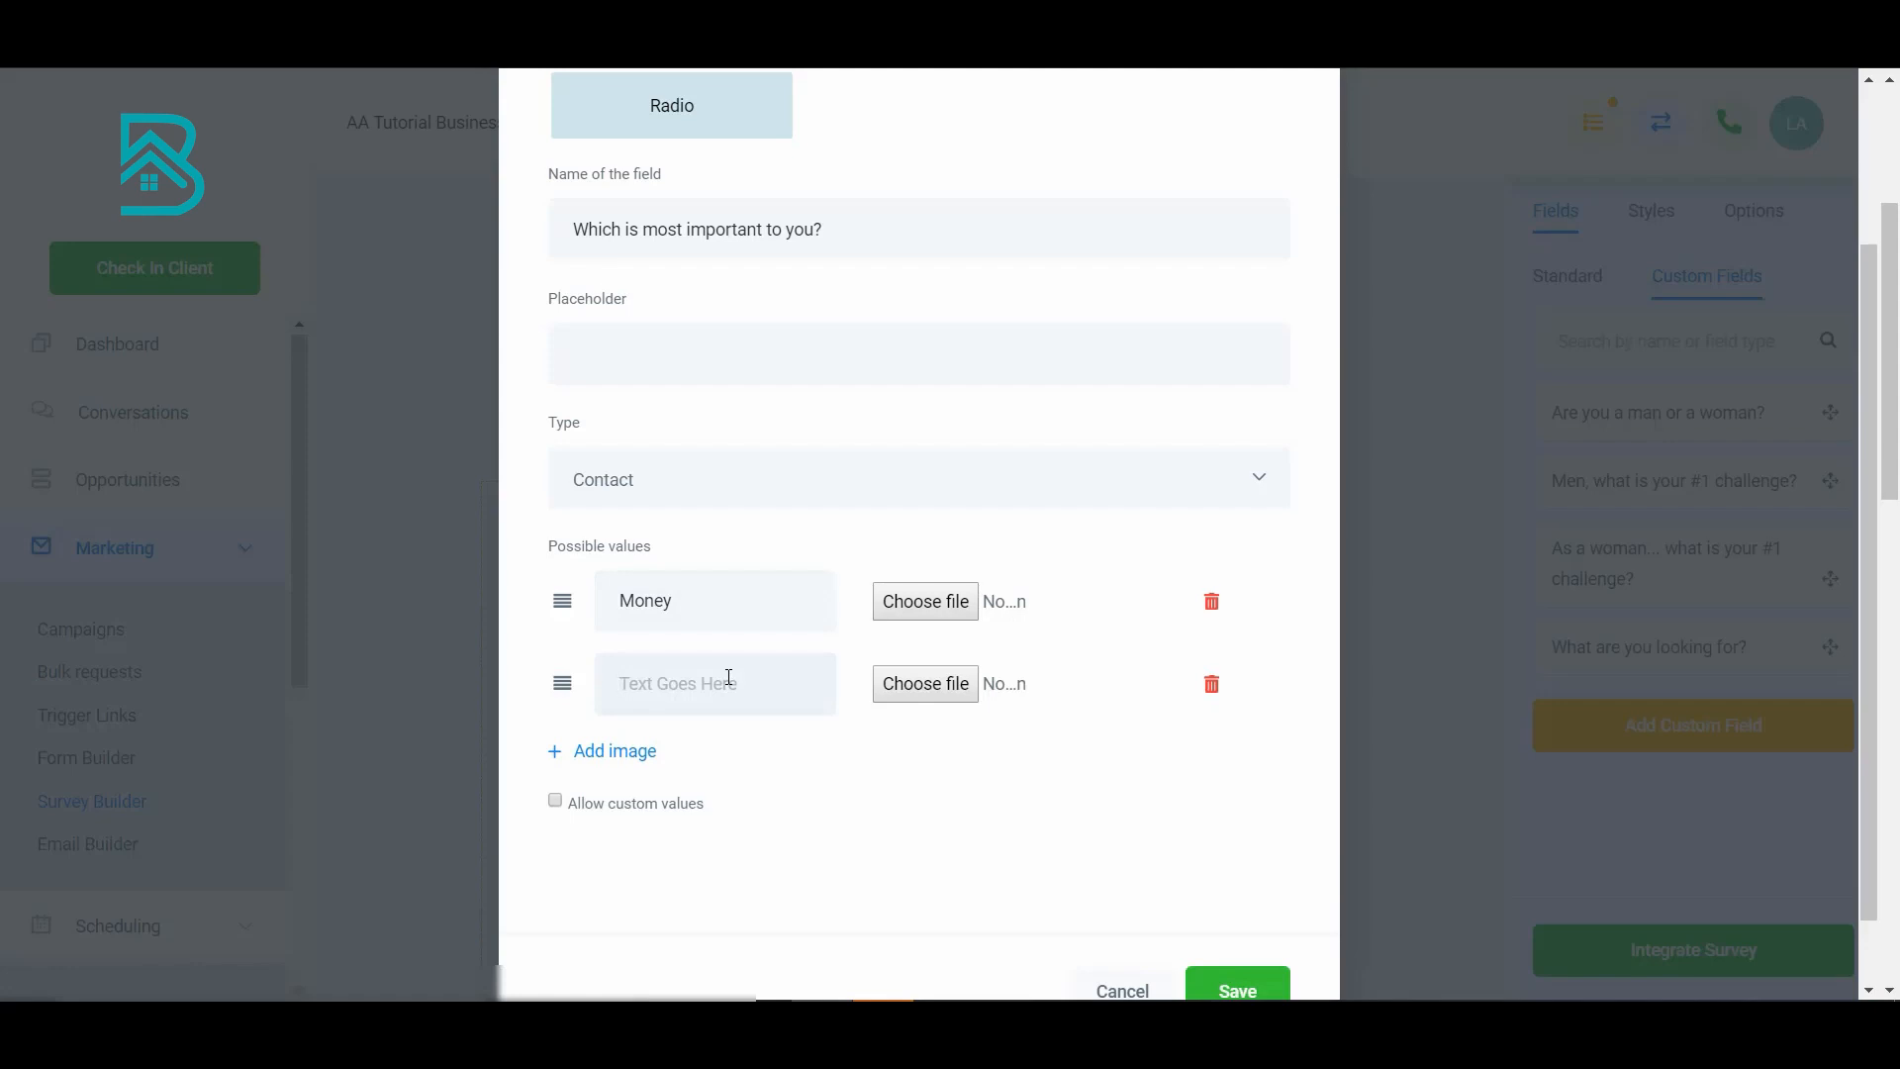
pyautogui.write('Success')
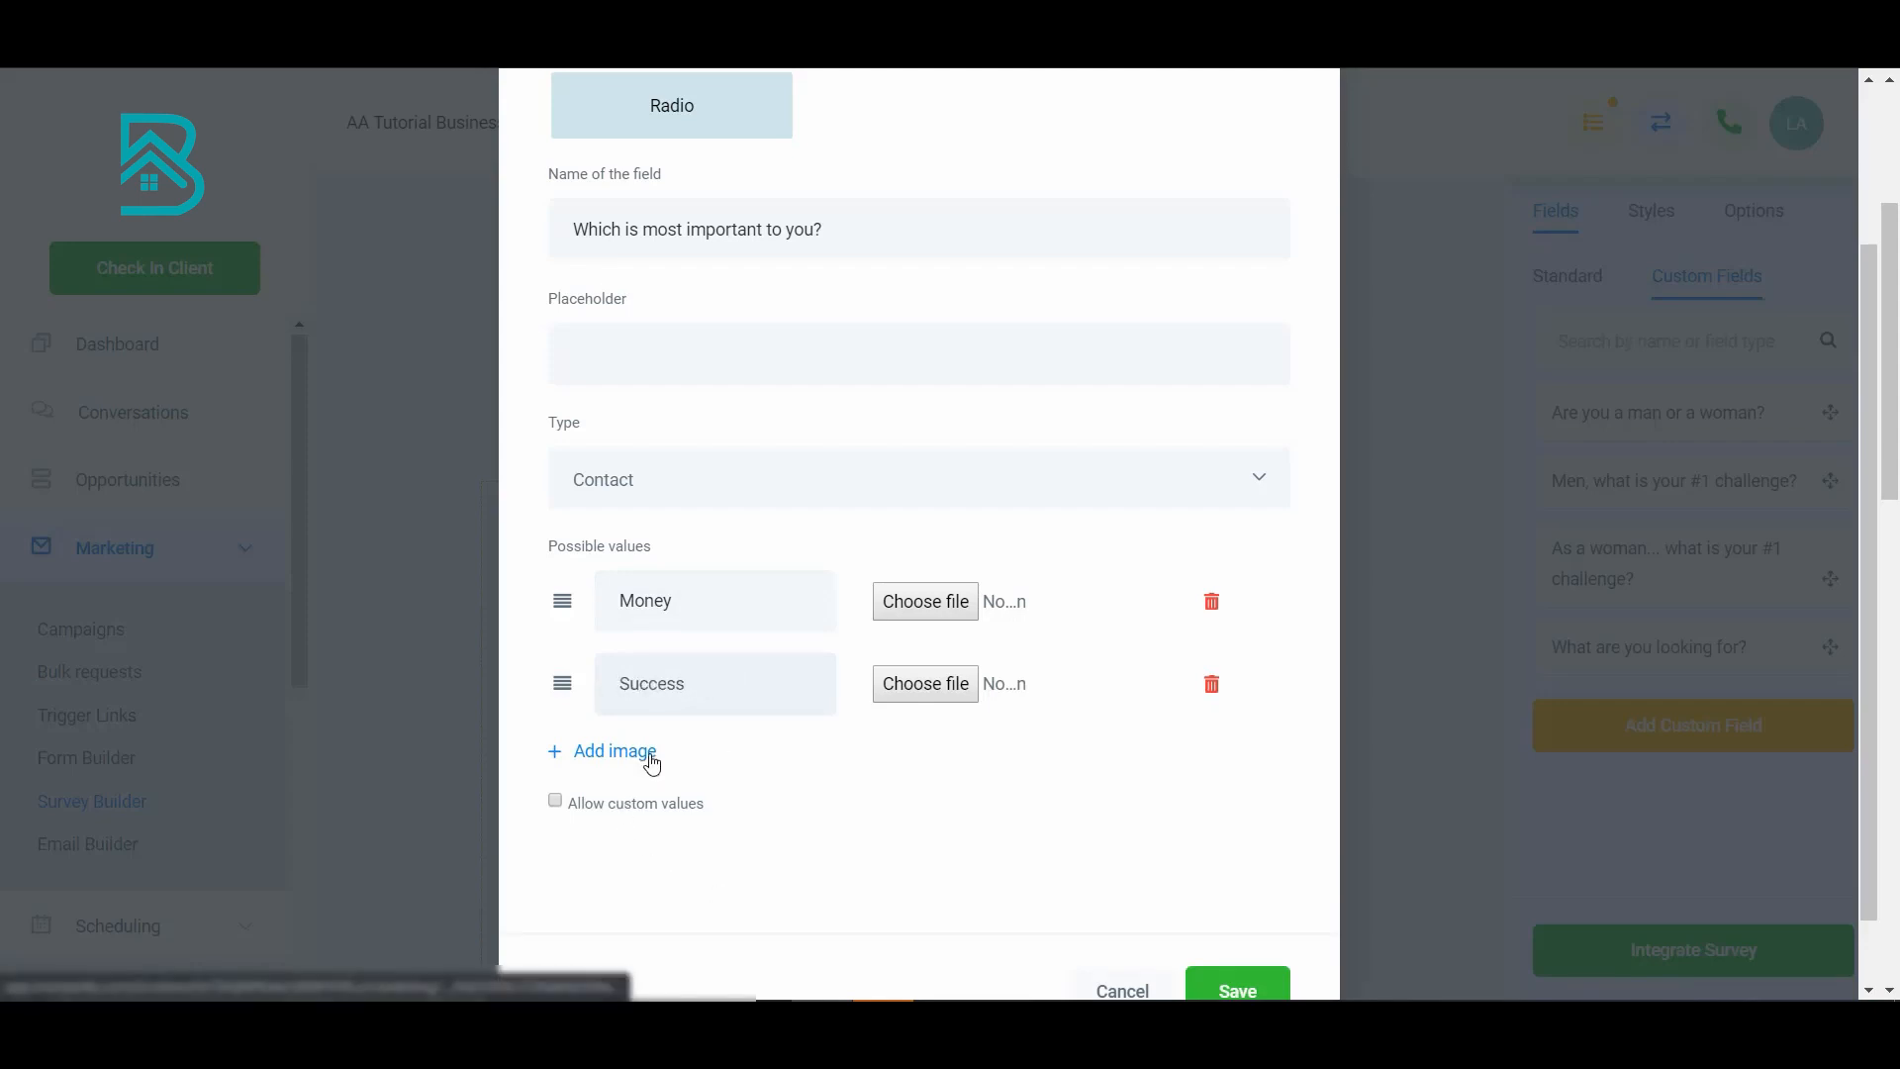
pyautogui.click(648, 756)
pyautogui.click(682, 762)
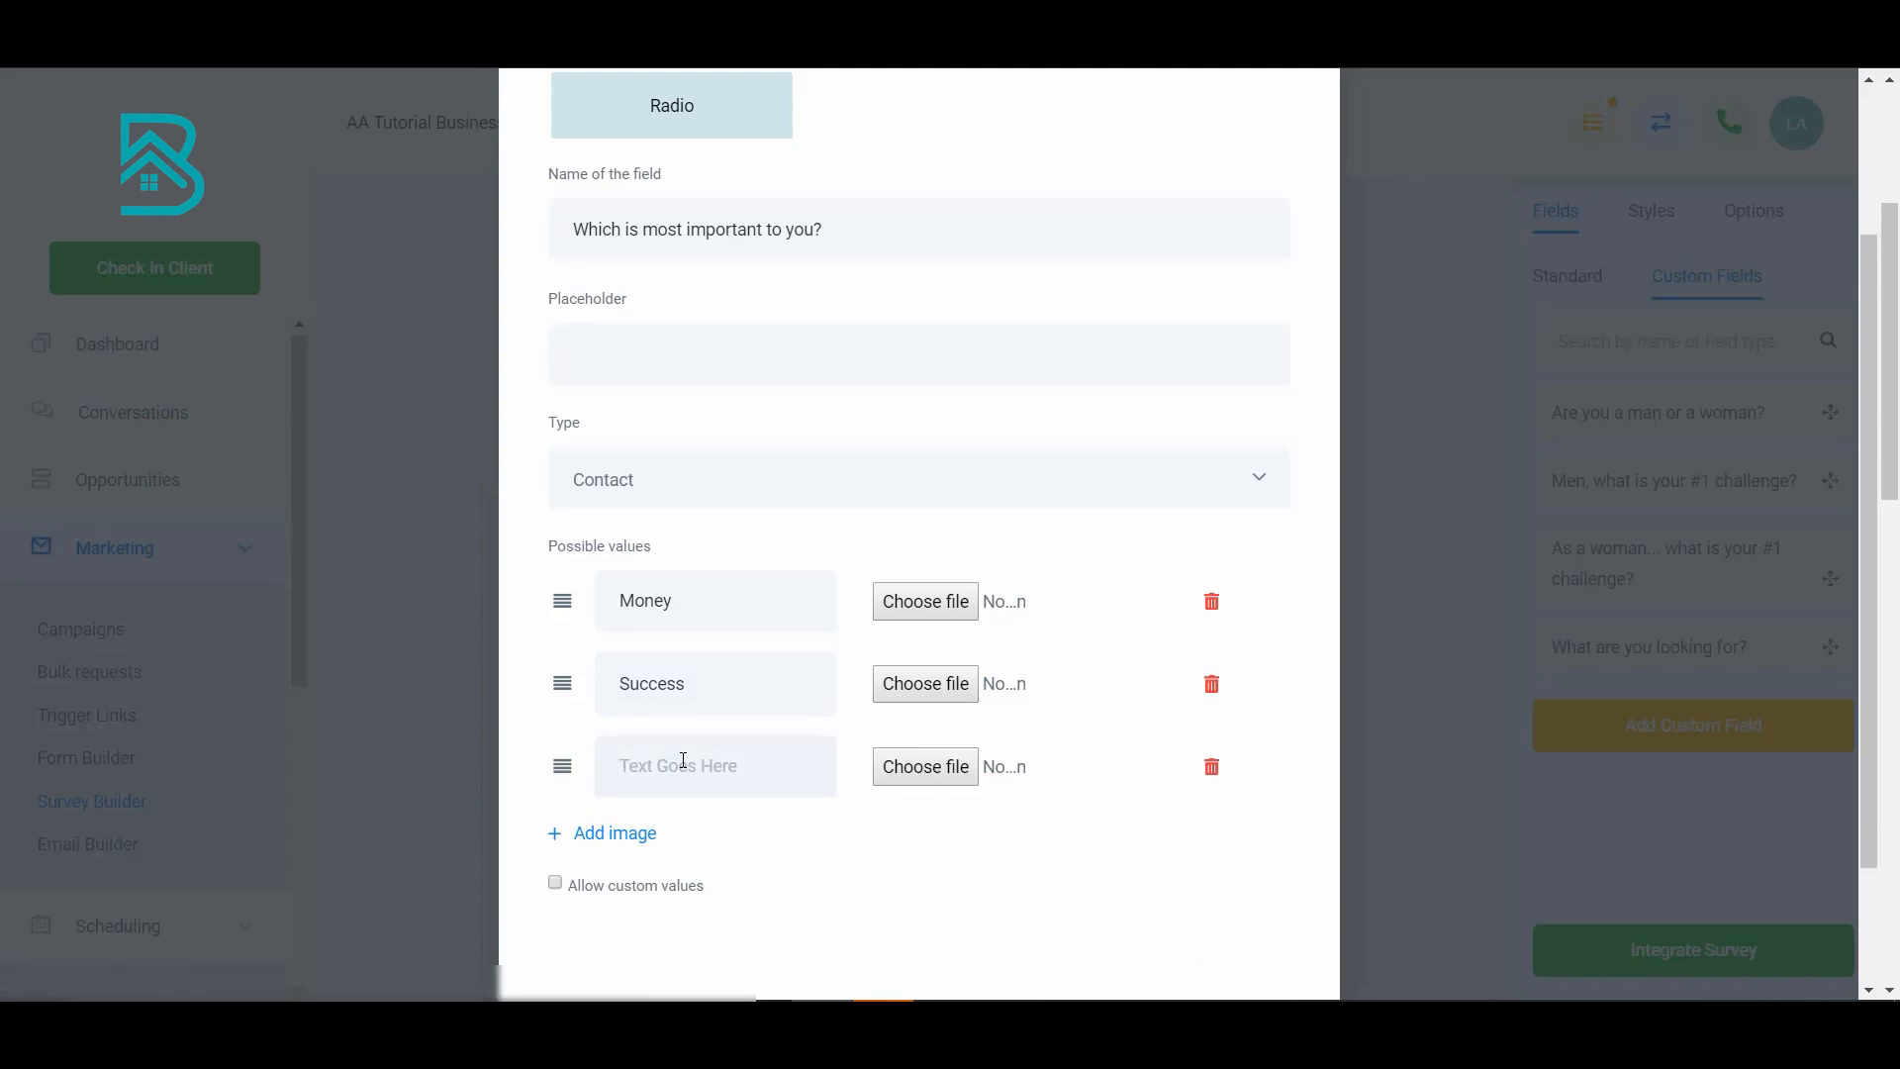
pyautogui.write('Family')
pyautogui.click(634, 833)
pyautogui.click(683, 824)
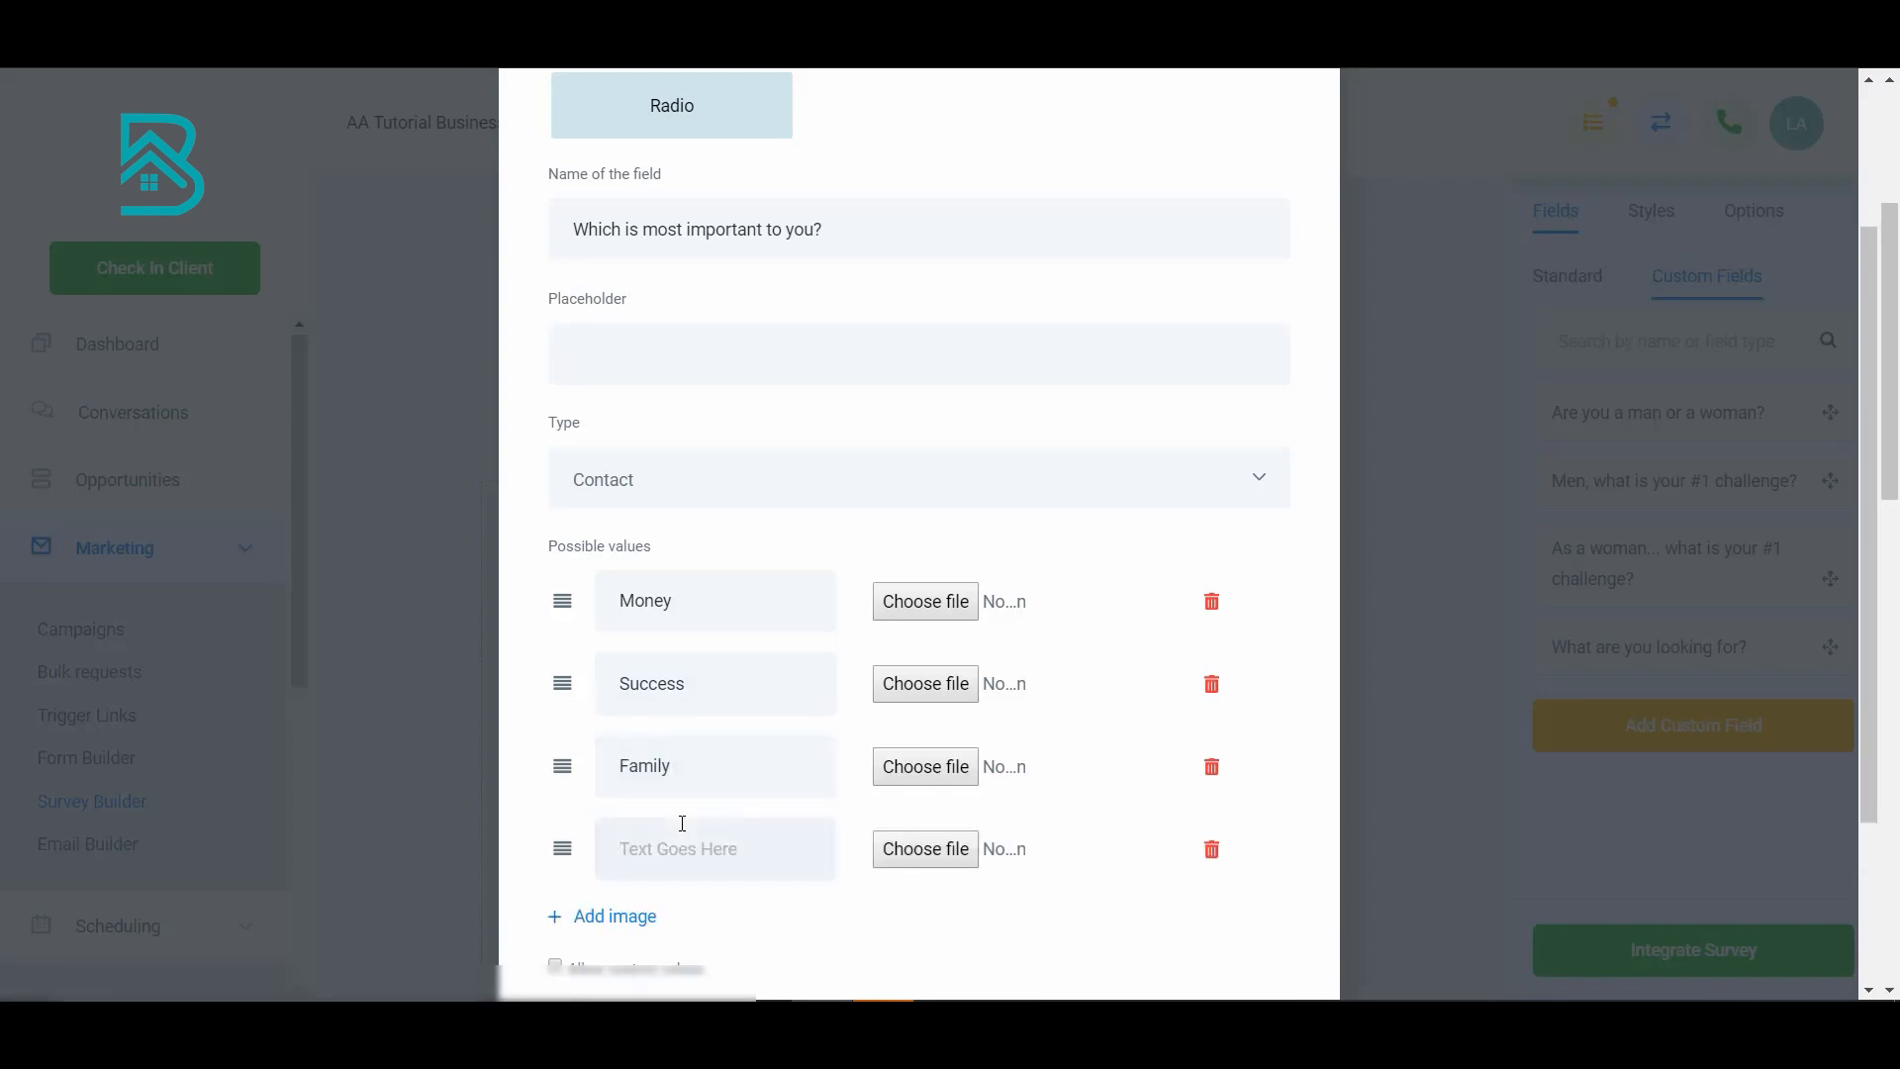
pyautogui.write('Freedom')
pyautogui.scroll(-3, 687, 826)
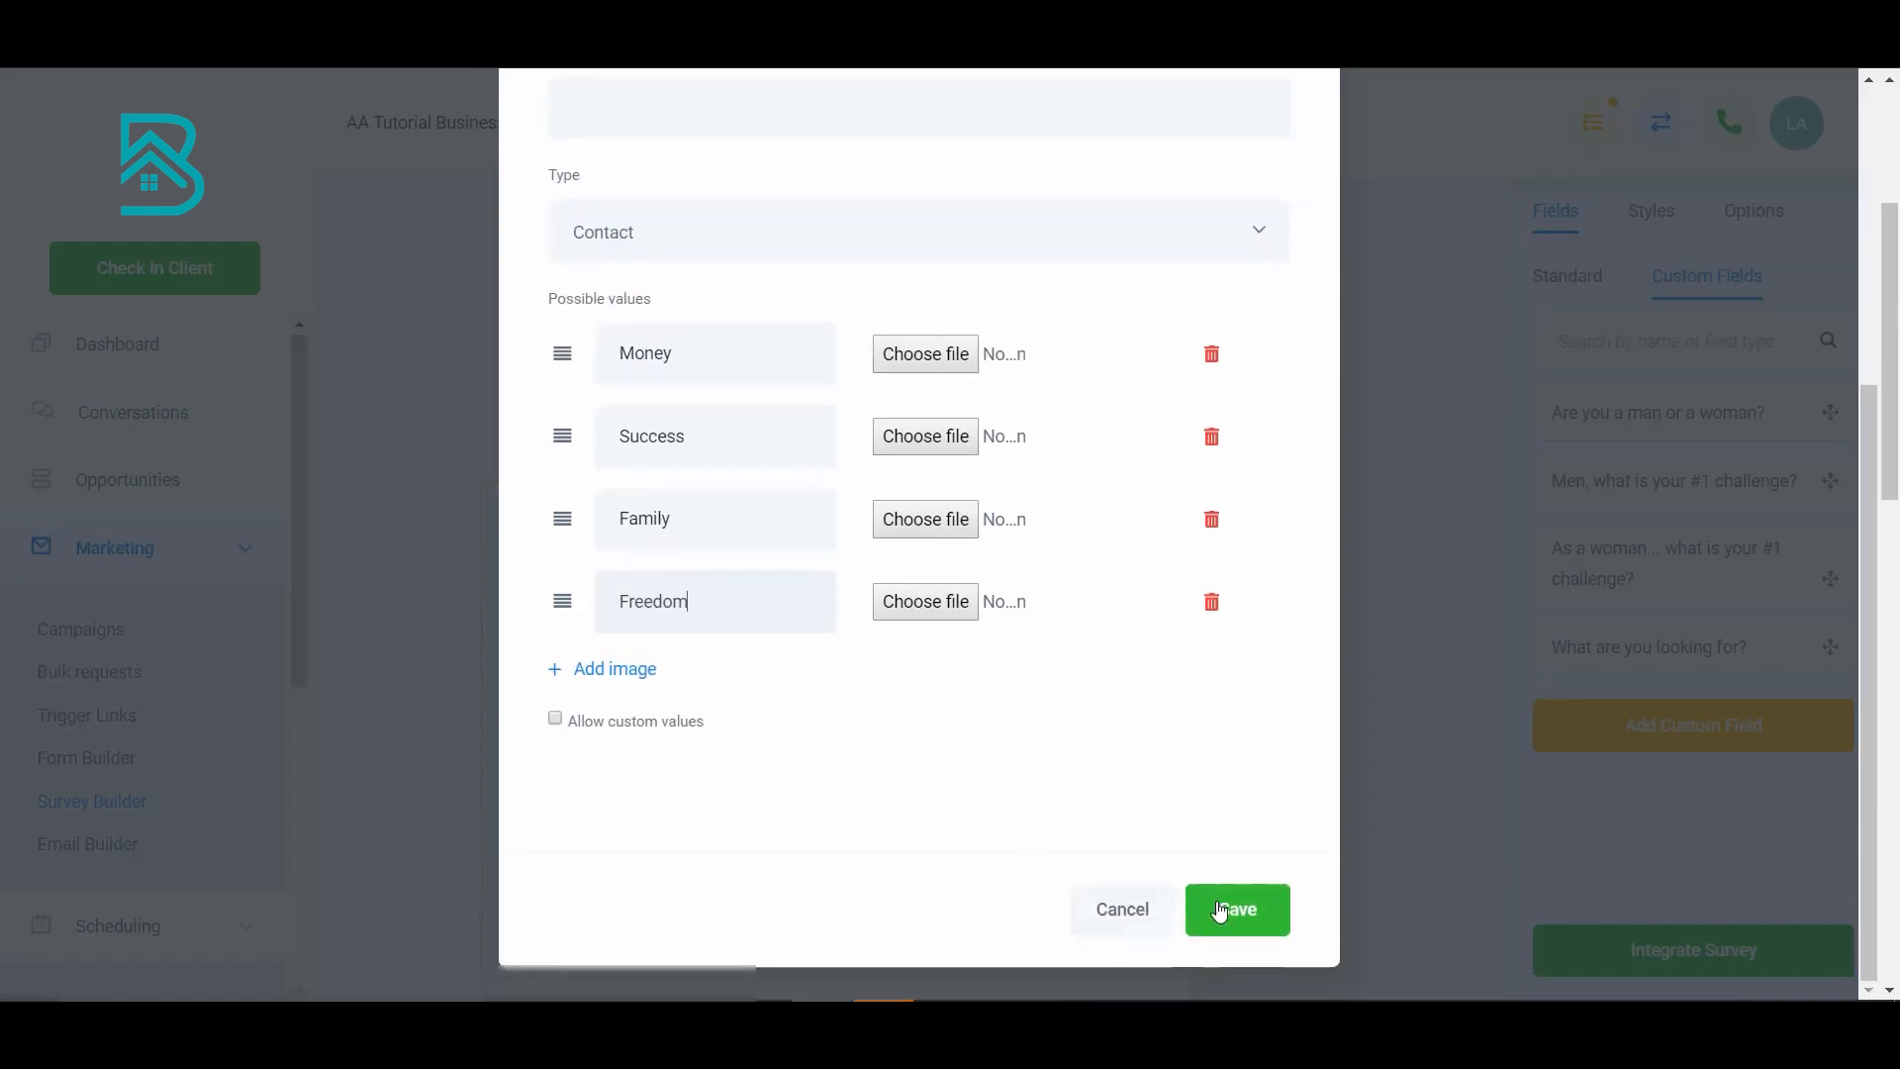
pyautogui.click(1232, 907)
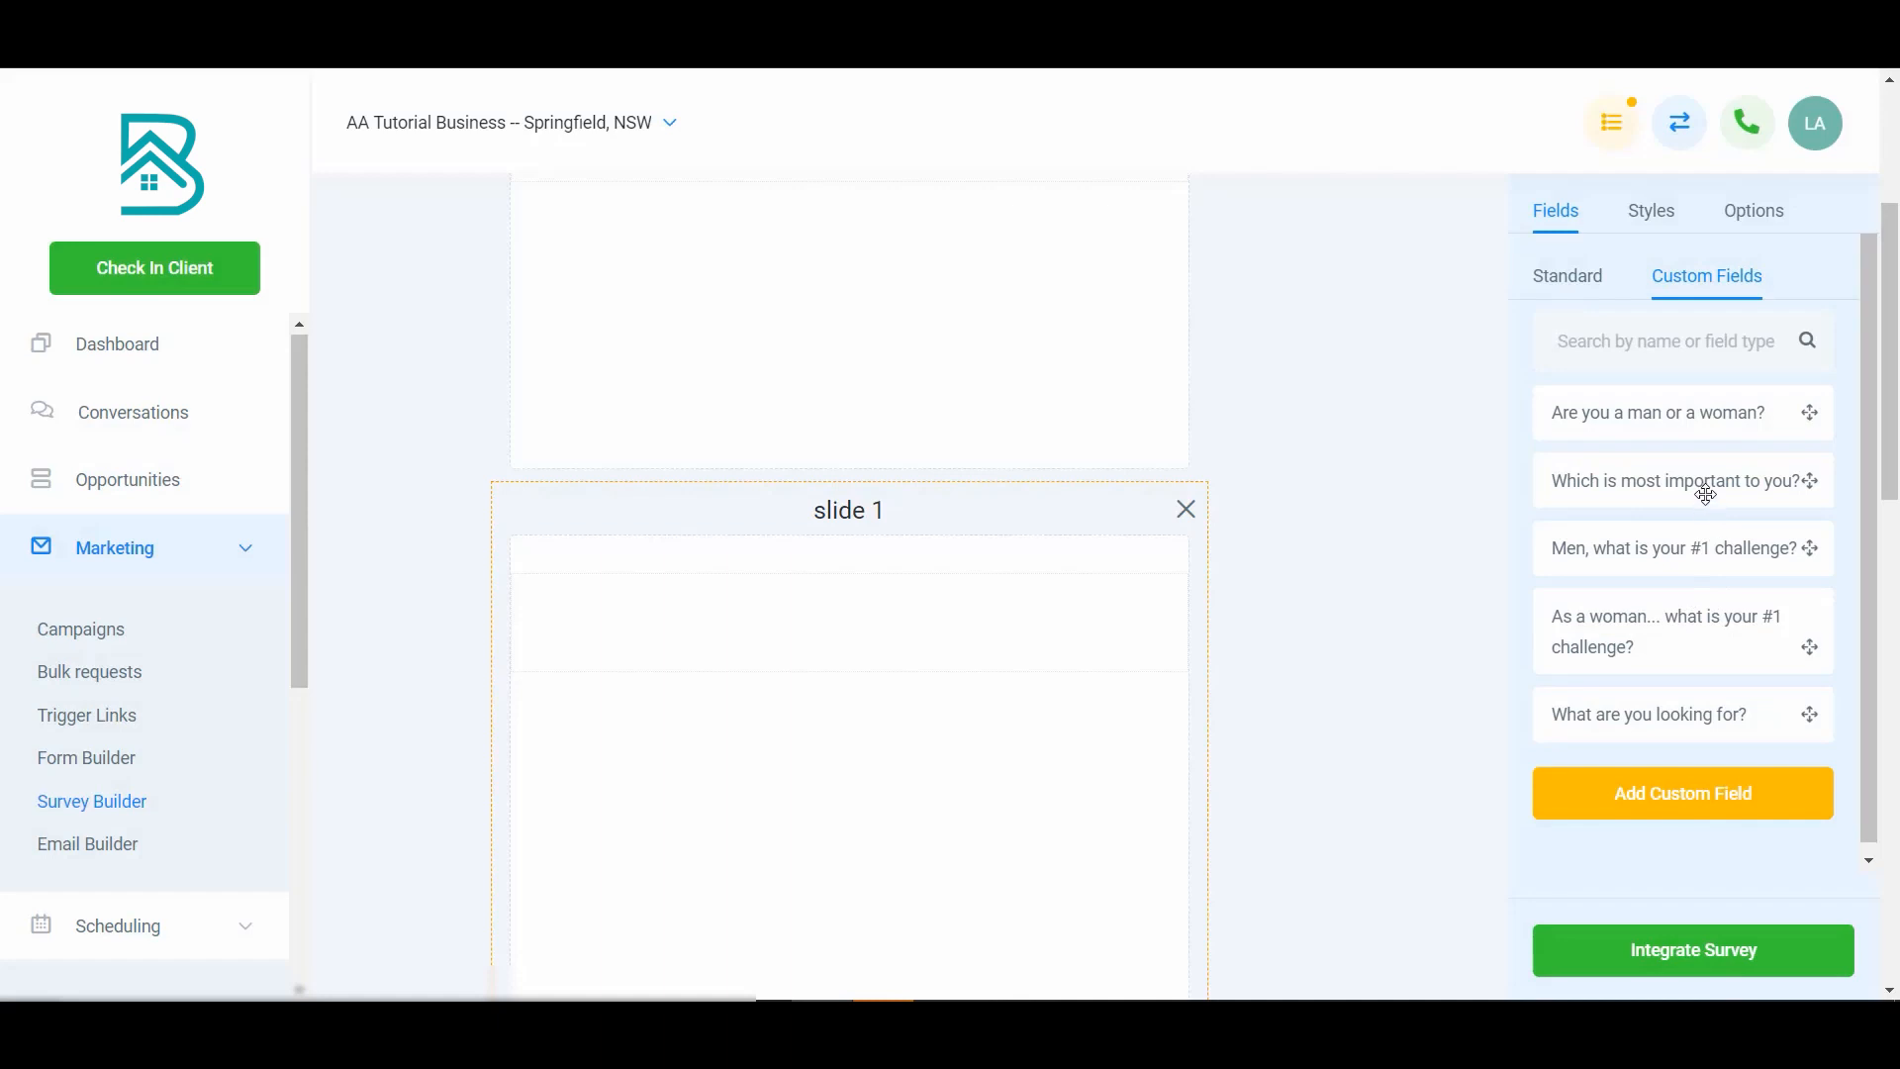
# - Place the 'Which is most important to you?' field on slide 1
pyautogui.moveTo(1705, 494); pyautogui.dragTo(965, 619)
pyautogui.click(837, 671)
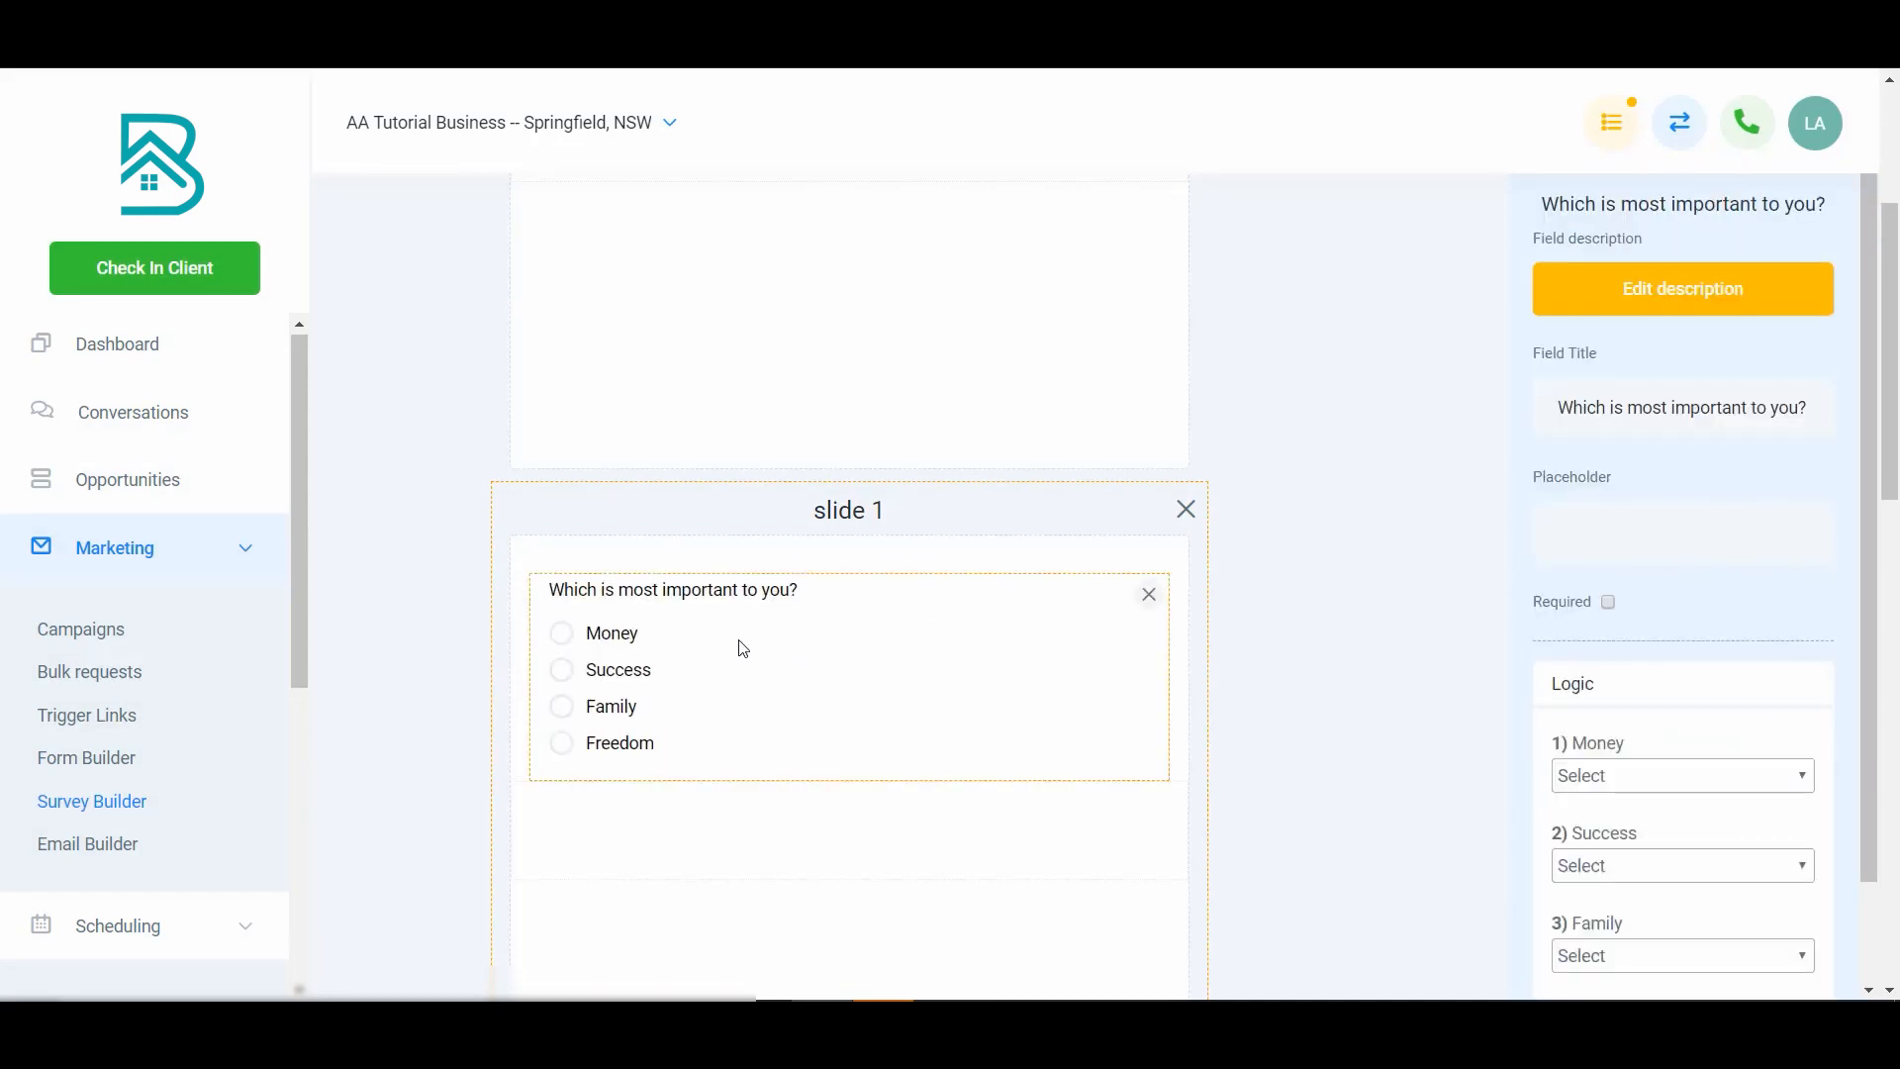
pyautogui.scroll(-1, 1714, 688)
pyautogui.scroll(-10, 1029, 786)
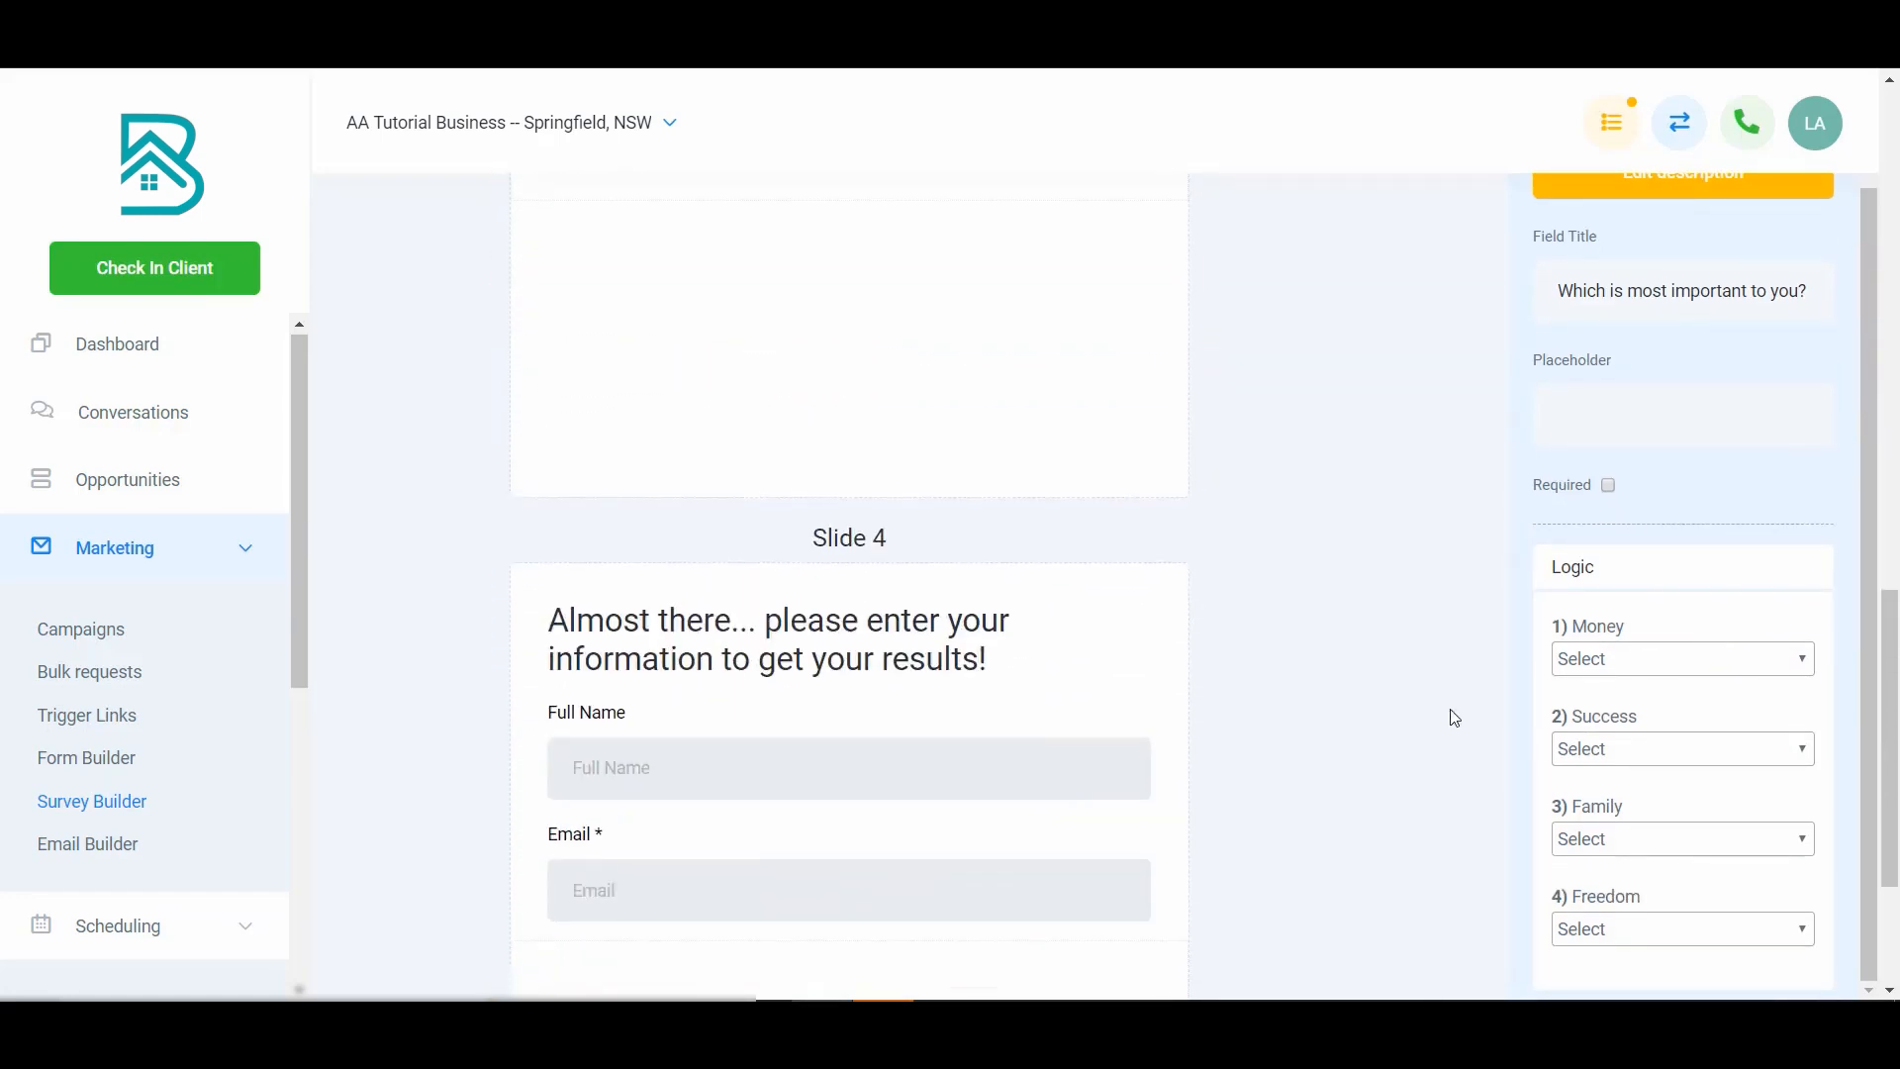
# - Set the logic for Money, Success, Family and Freedom to go to P4 - Slide 4
pyautogui.click(1628, 665)
pyautogui.click(1652, 772)
pyautogui.click(1664, 752)
pyautogui.click(1659, 863)
pyautogui.click(1679, 842)
pyautogui.click(1671, 759)
pyautogui.click(1678, 942)
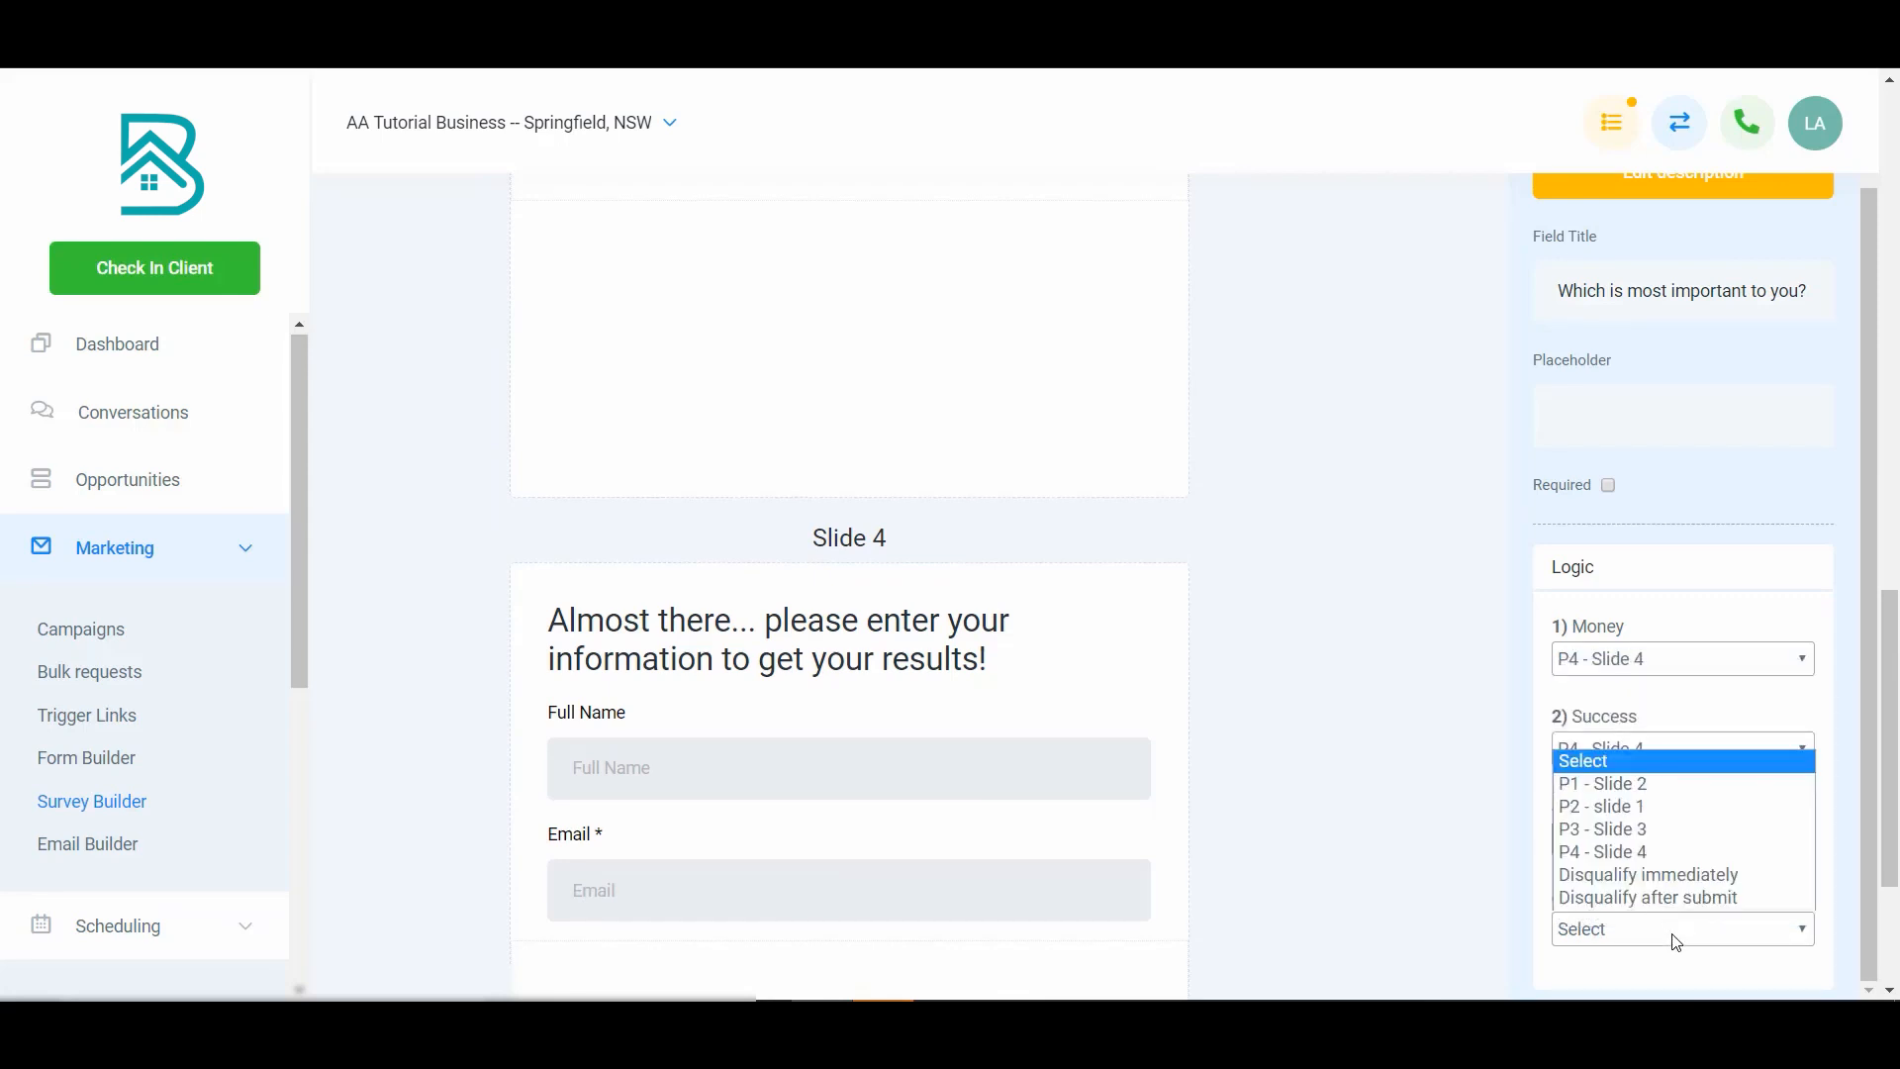
pyautogui.click(1667, 855)
# - Scroll through the slides to review the survey's structure
pyautogui.scroll(-1, 1138, 653)
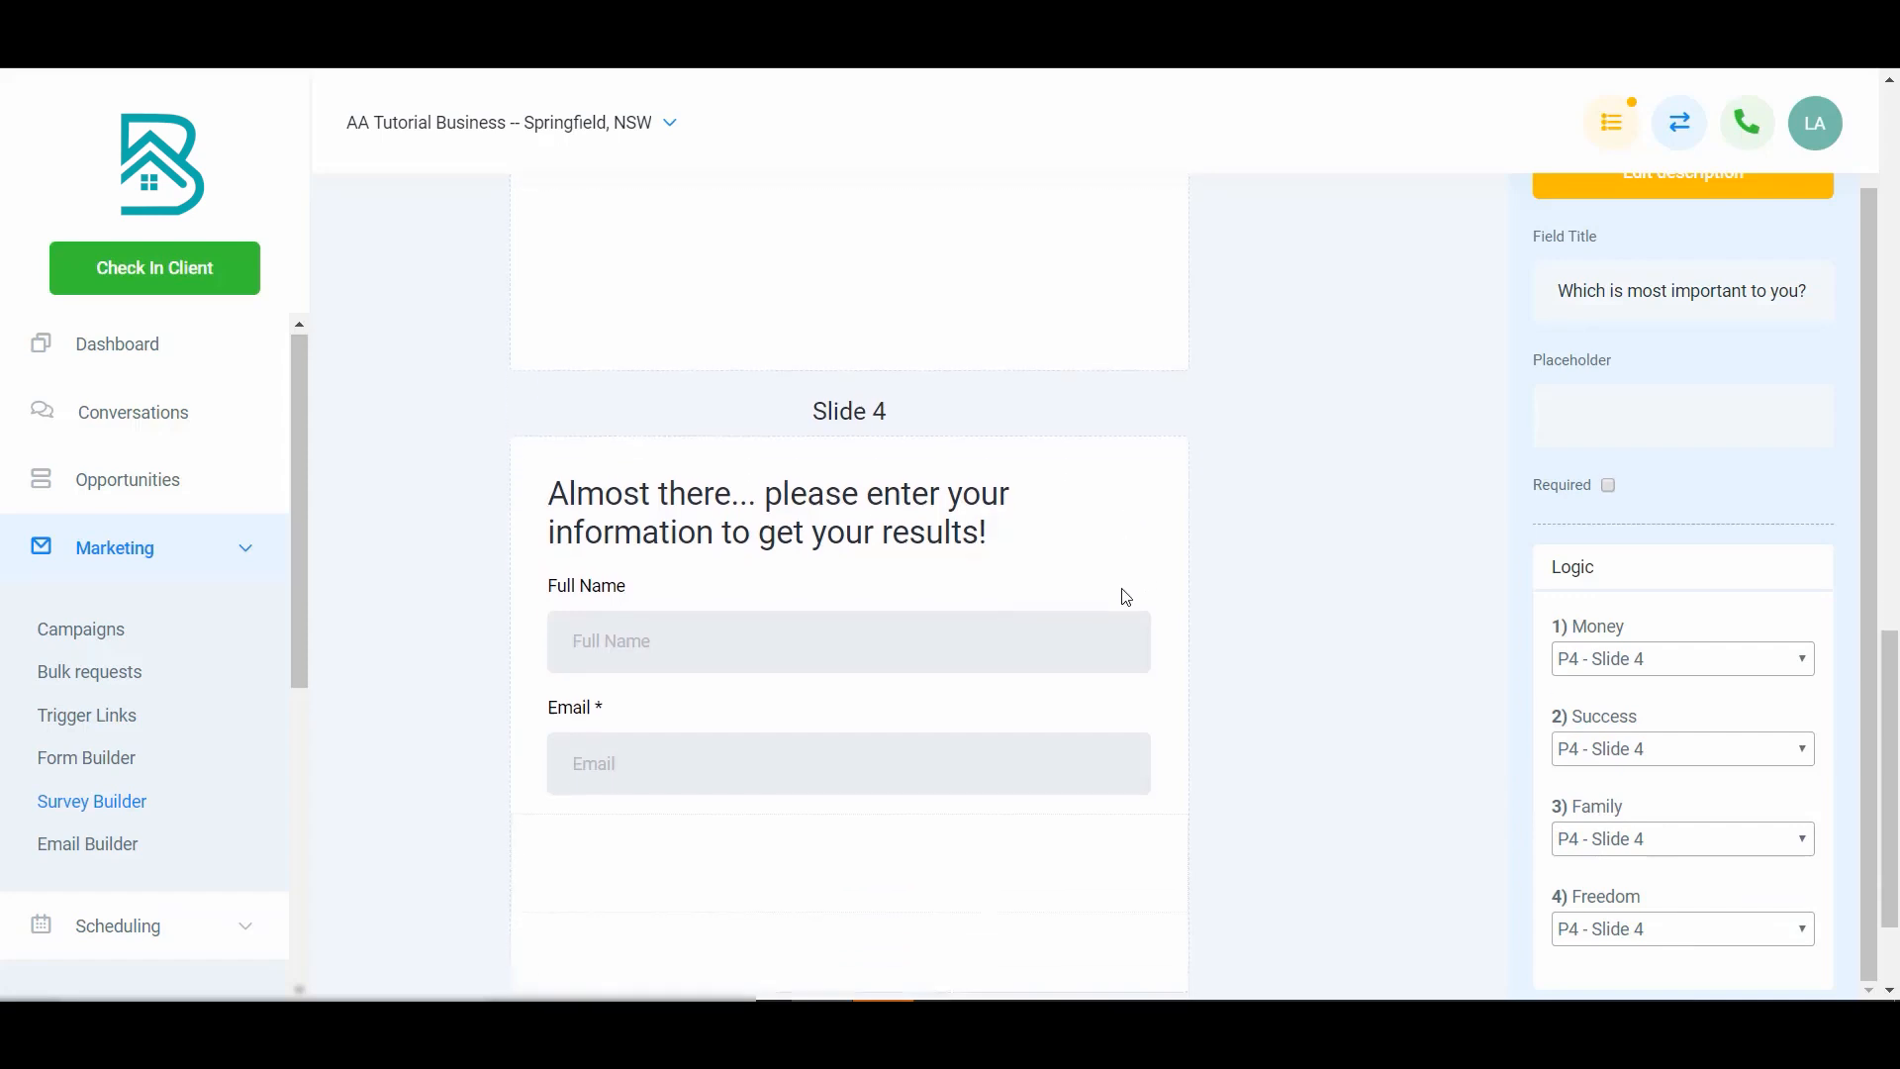
pyautogui.scroll(-1, 1126, 608)
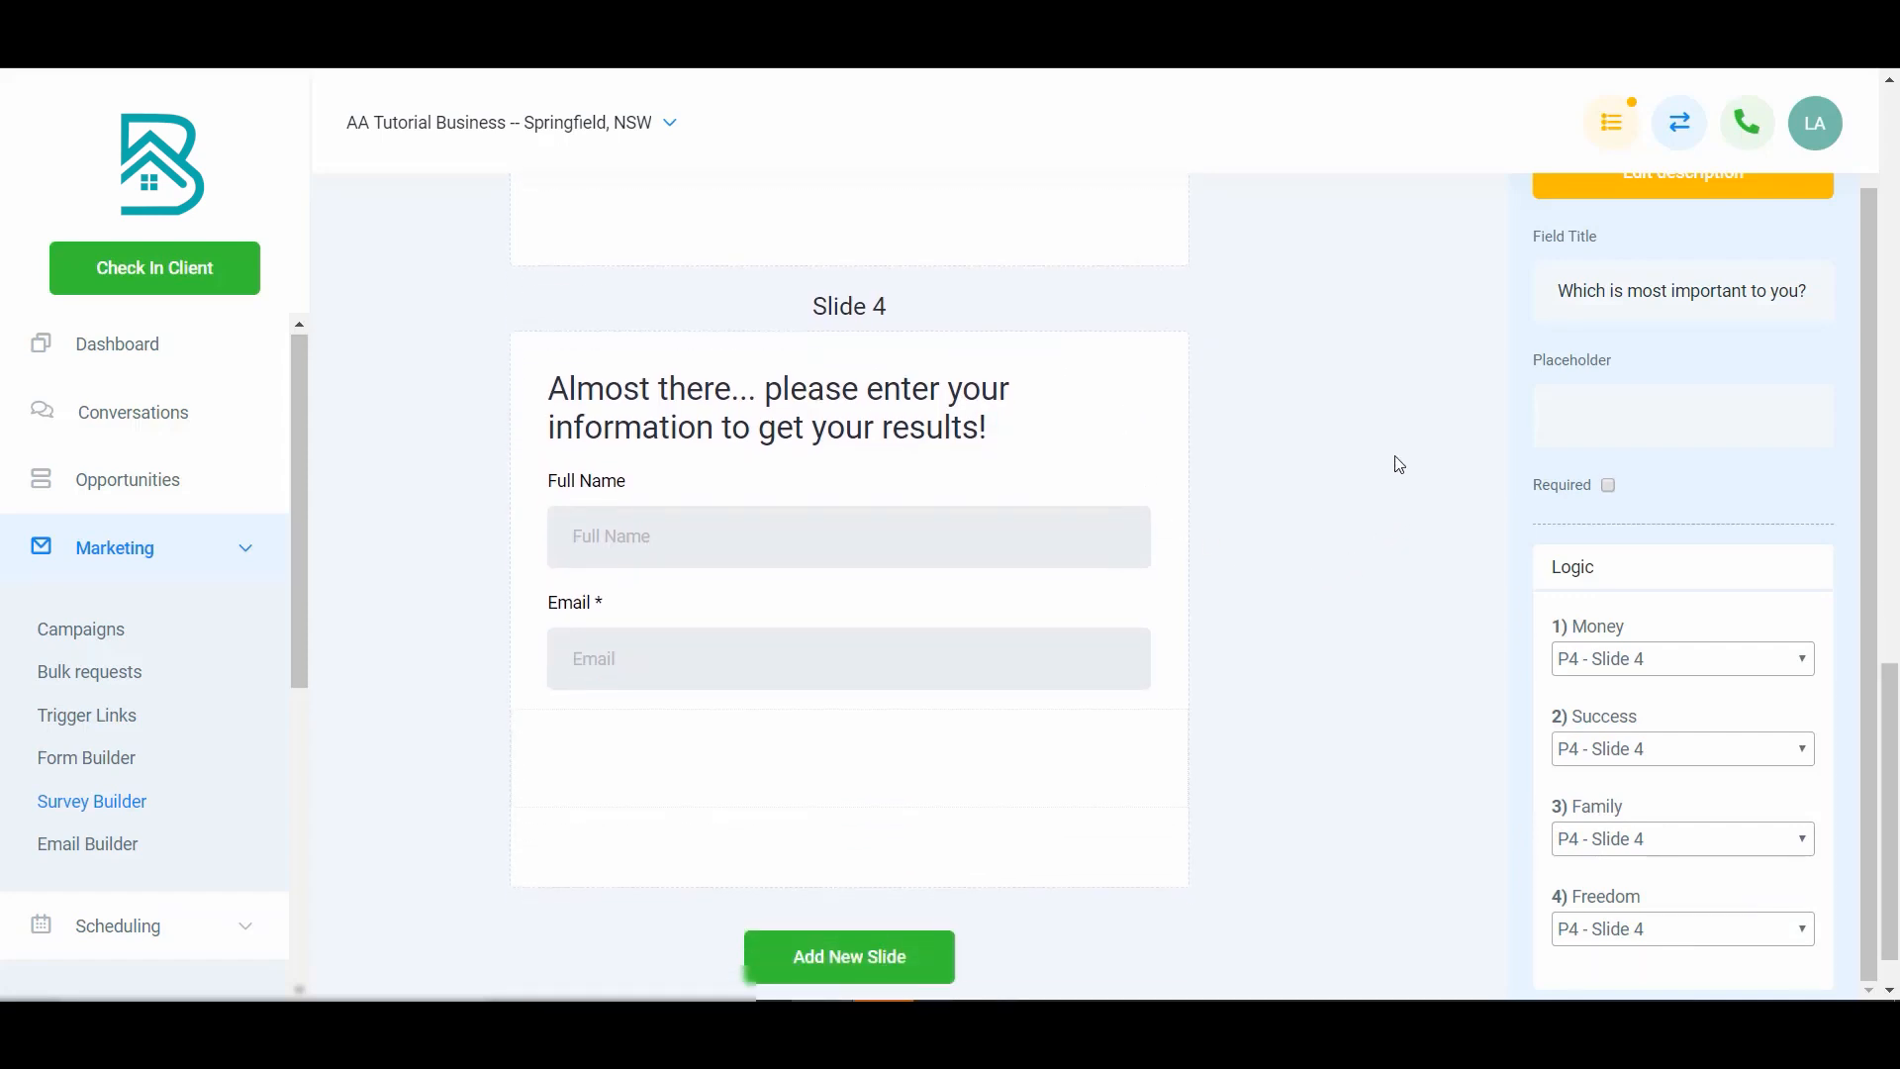
pyautogui.scroll(5, 1285, 458)
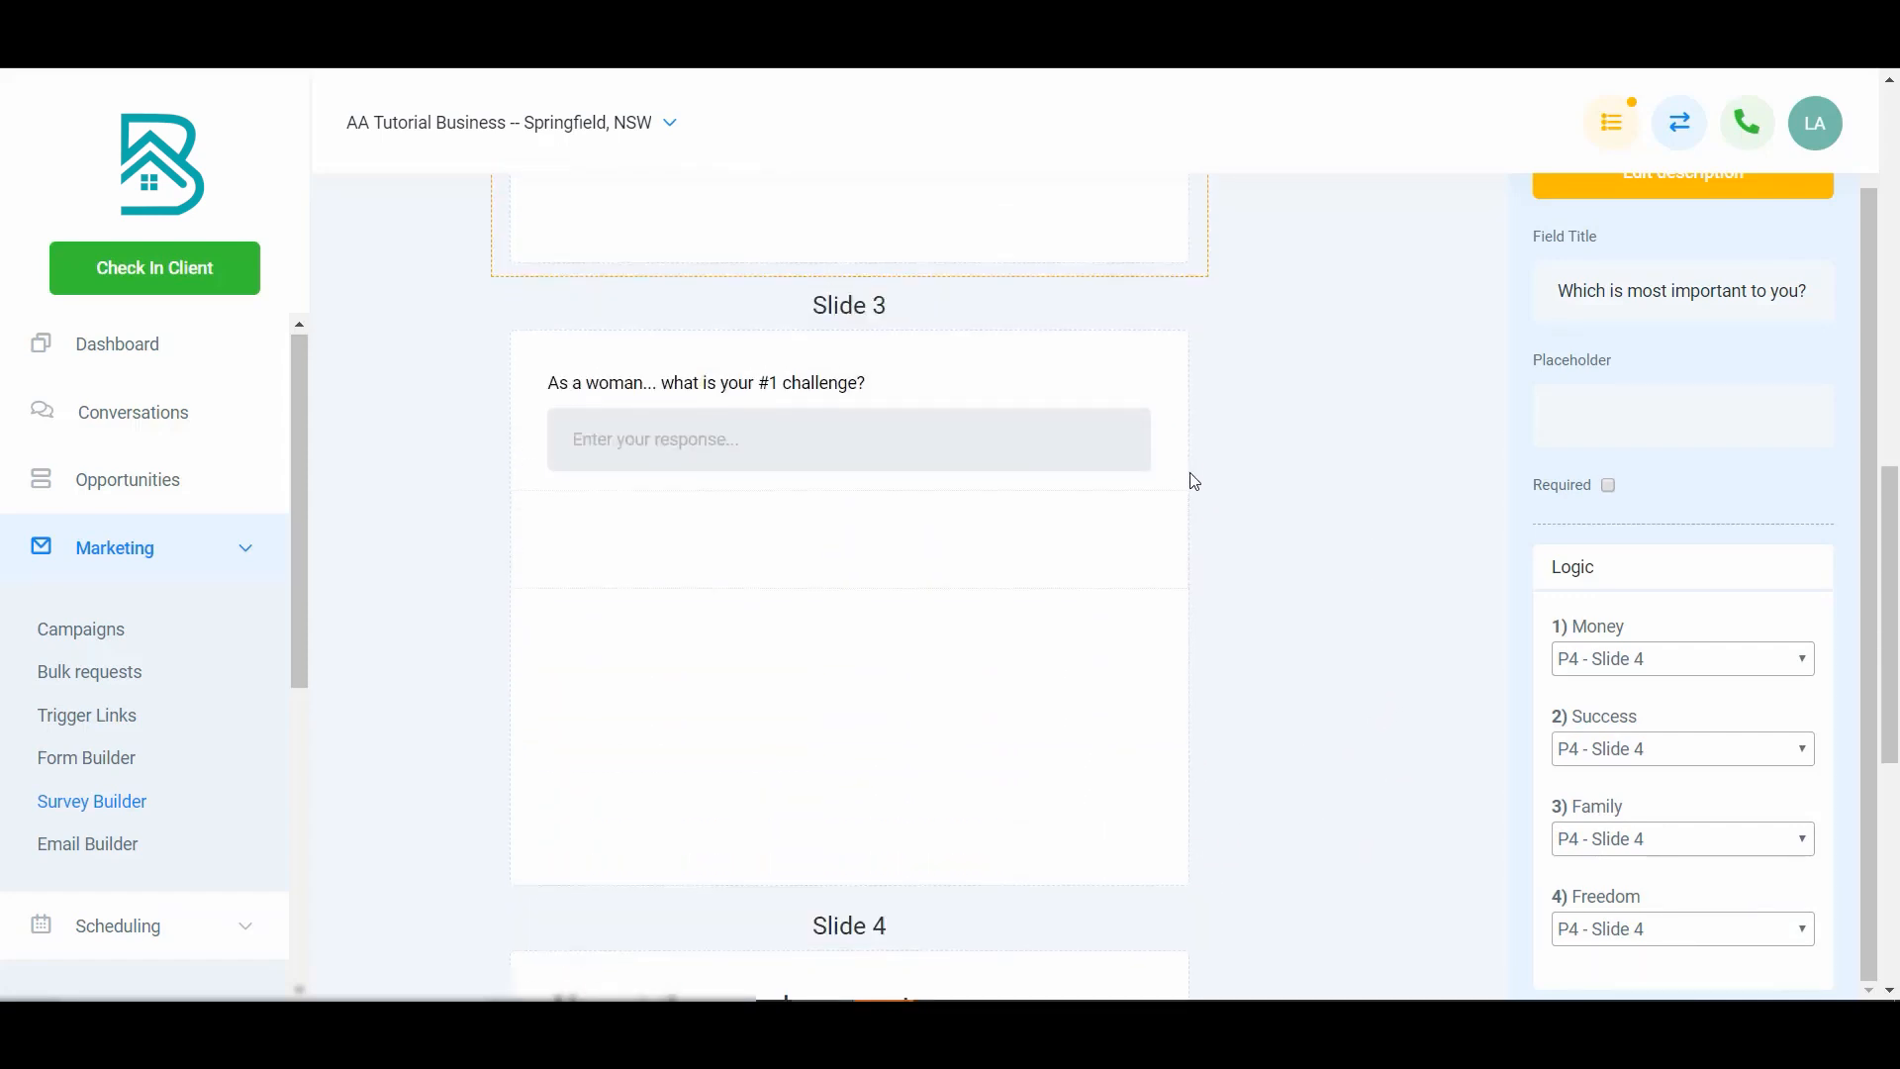
pyautogui.scroll(1, 1187, 482)
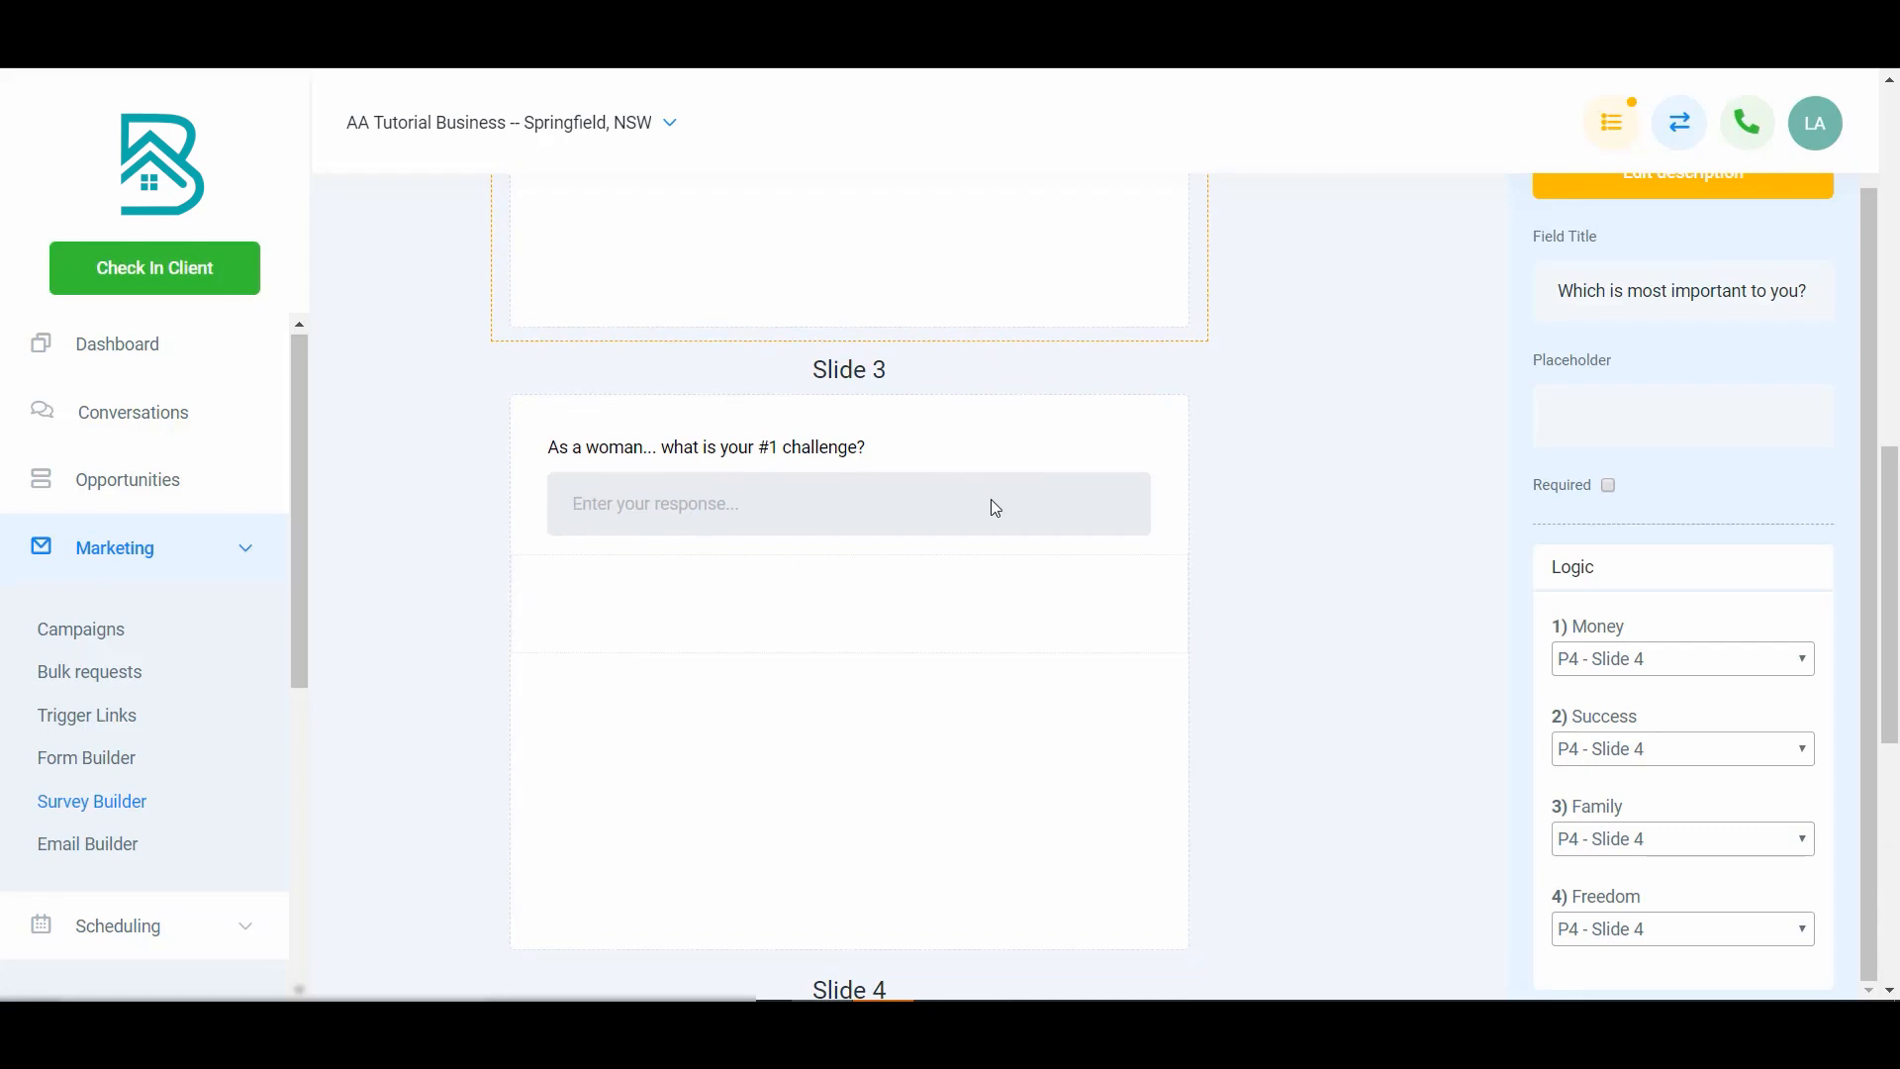
pyautogui.scroll(-4, 998, 637)
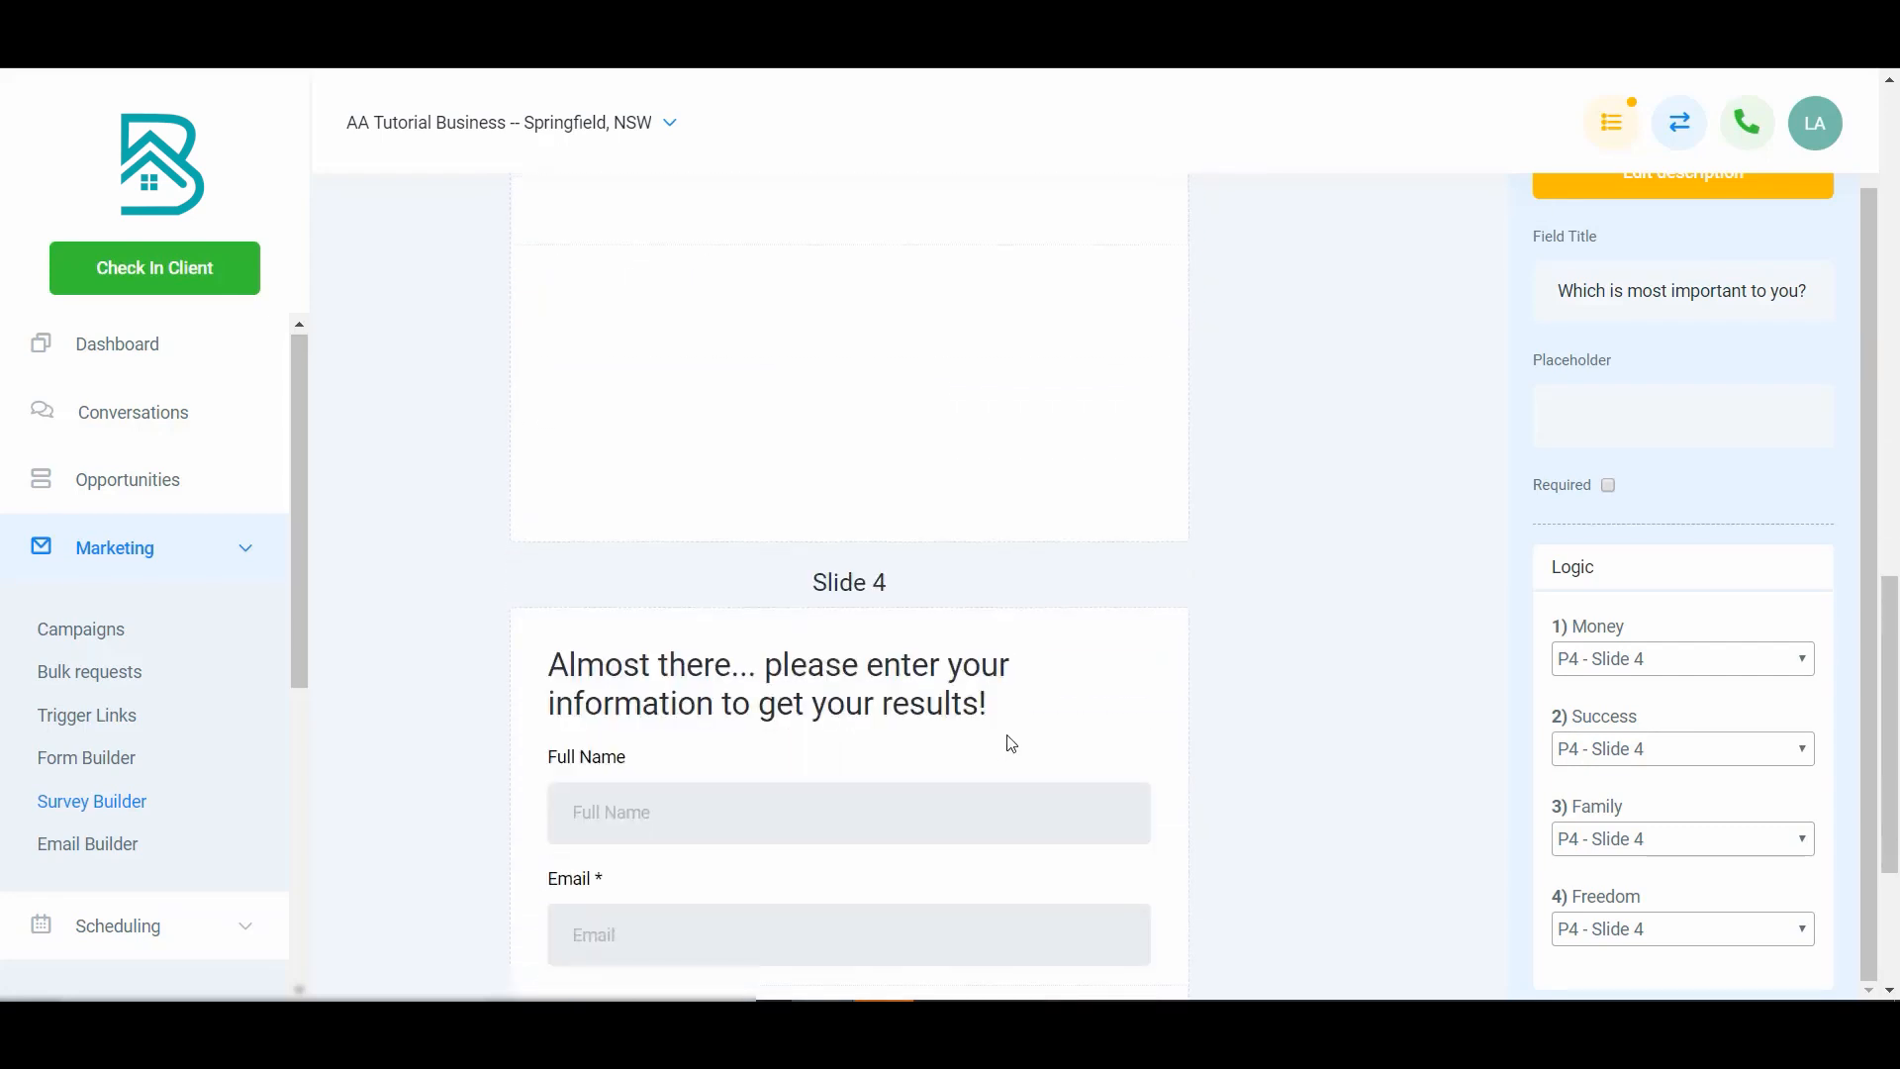
pyautogui.scroll(-3, 952, 676)
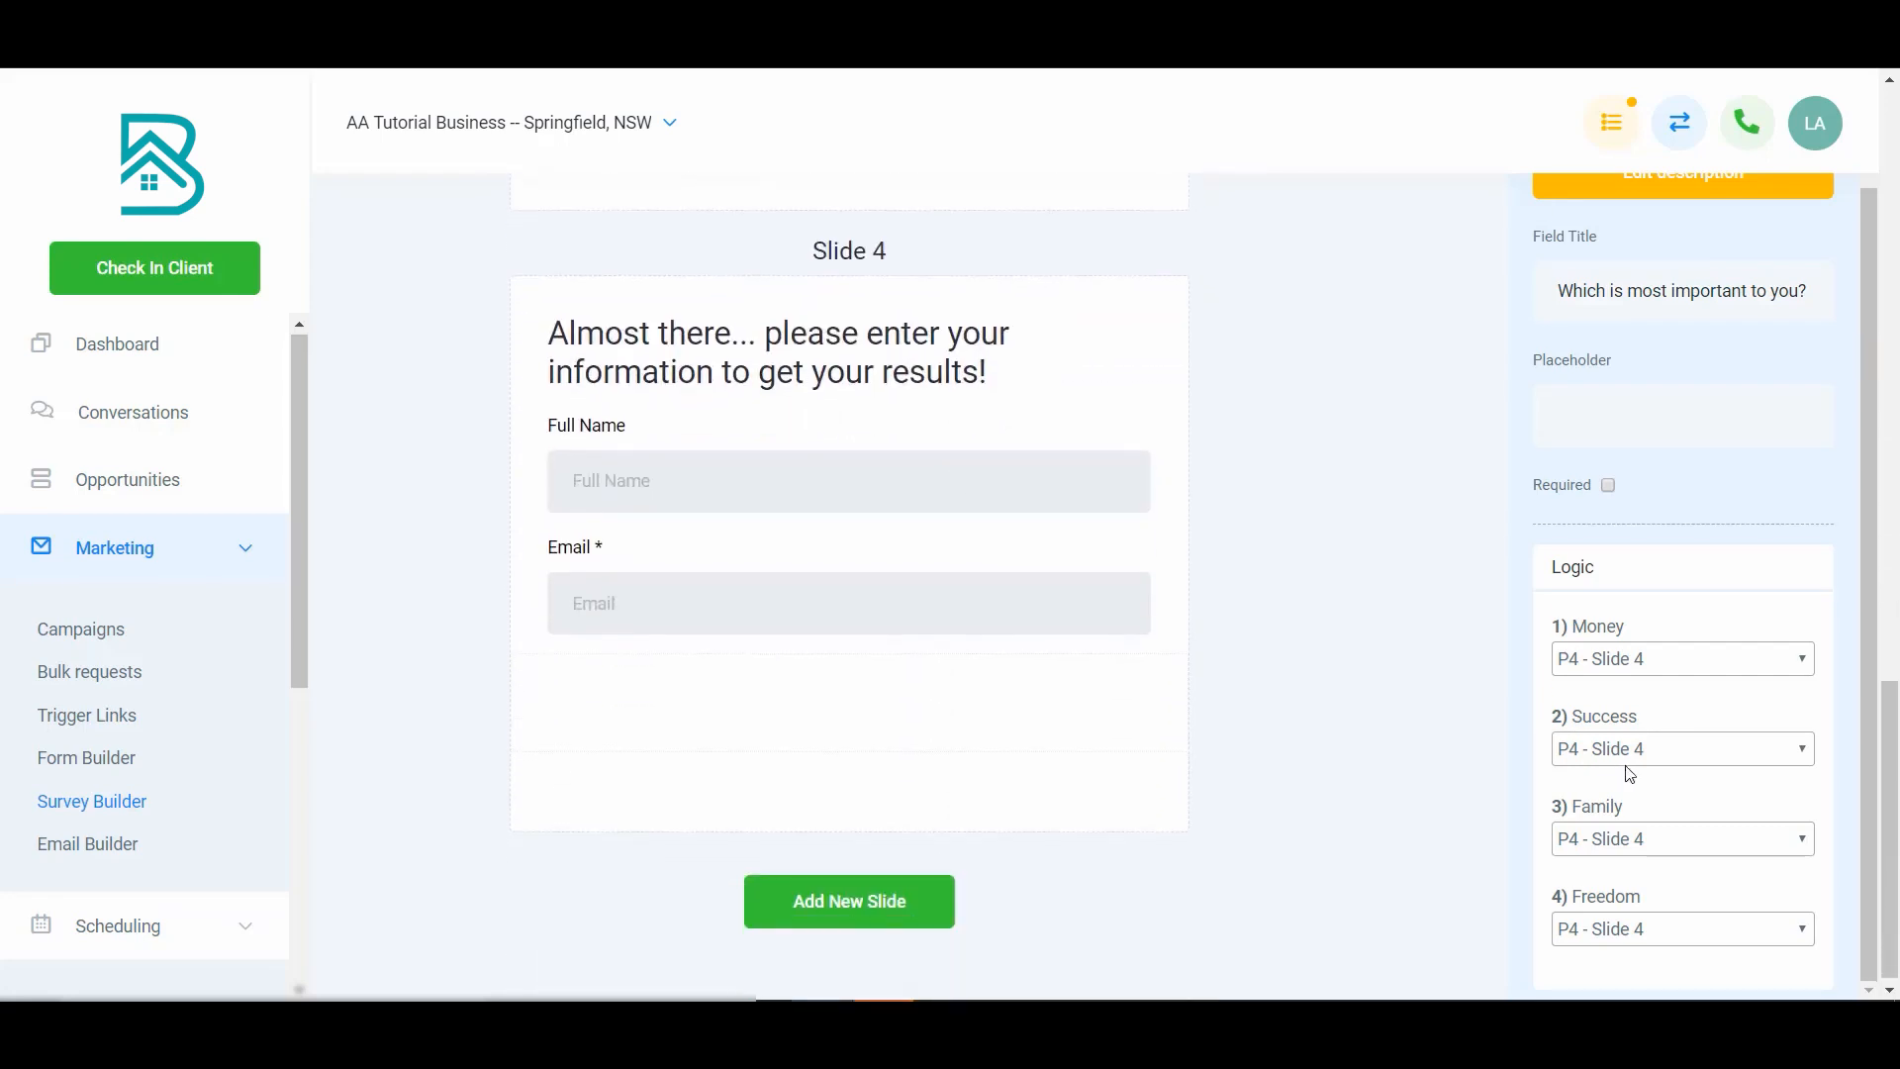
pyautogui.scroll(8, 989, 620)
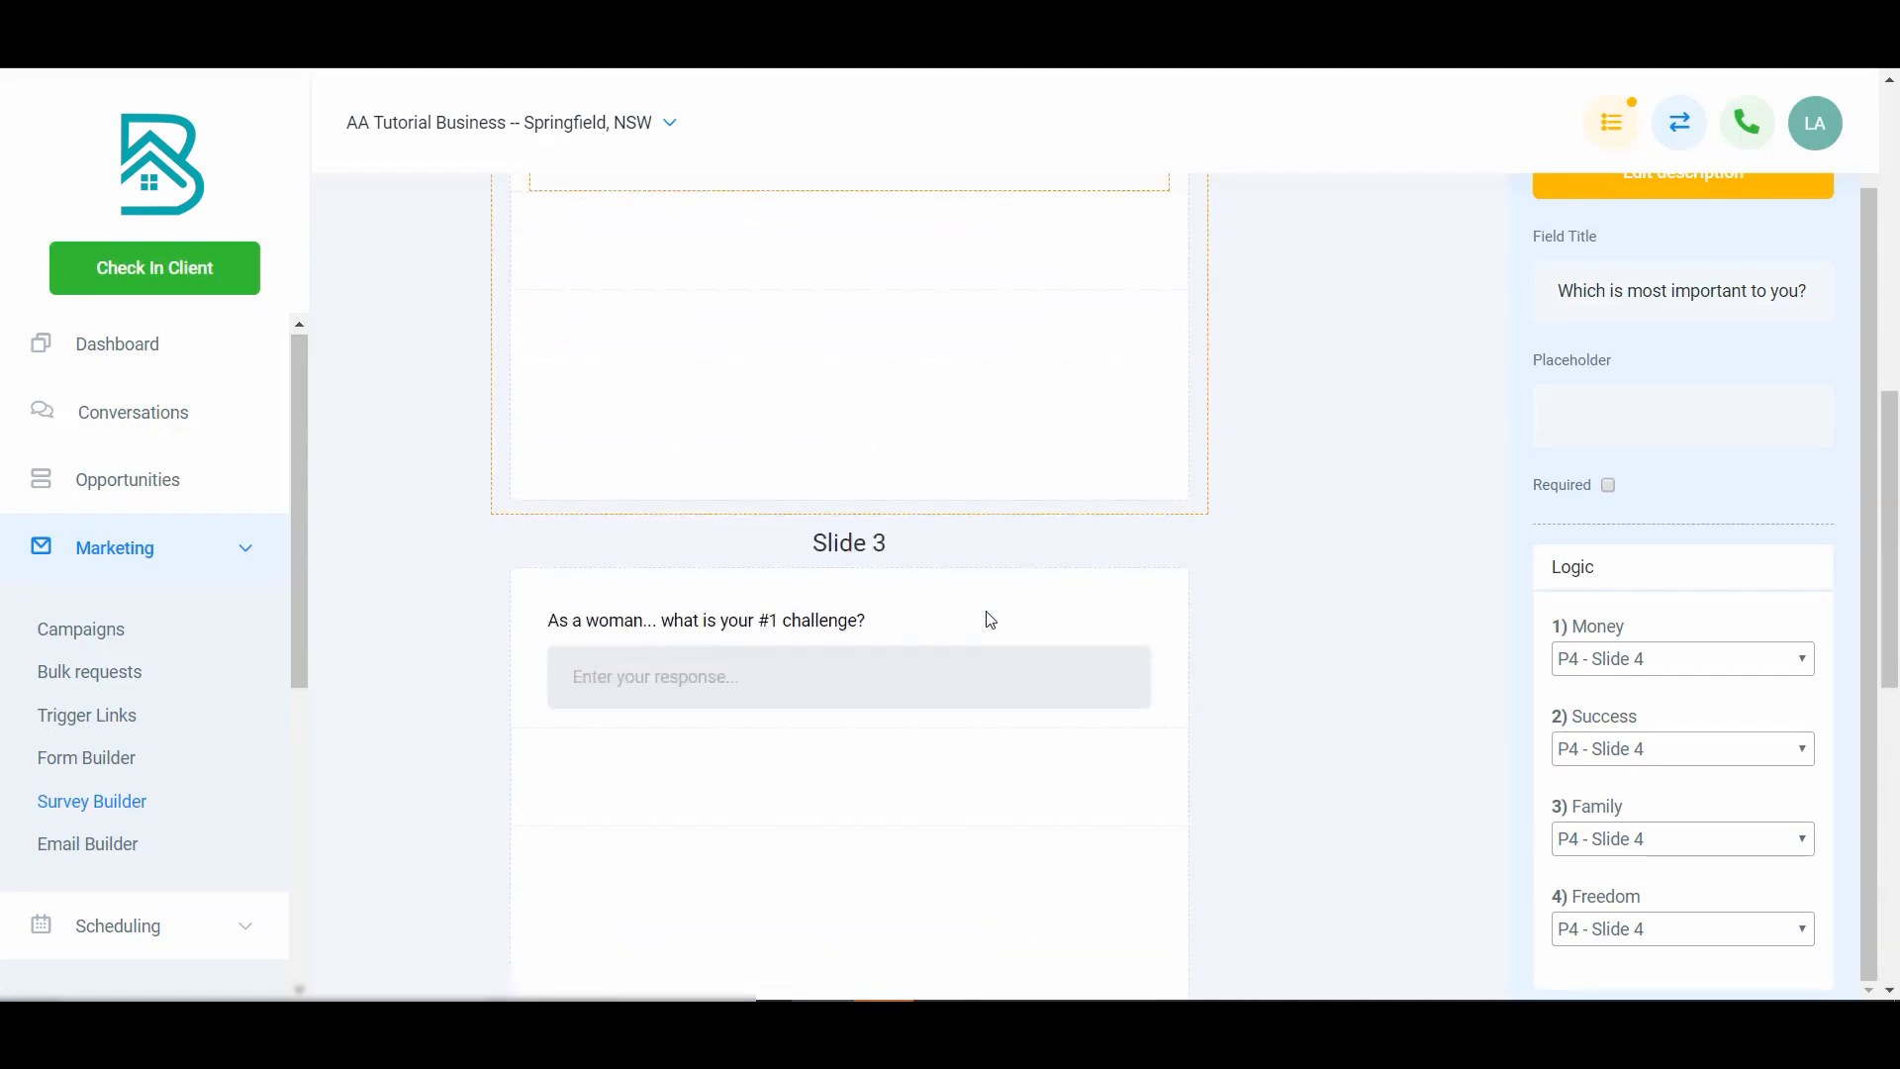
pyautogui.scroll(1, 1624, 564)
pyautogui.scroll(5, 1425, 347)
pyautogui.click(1399, 369)
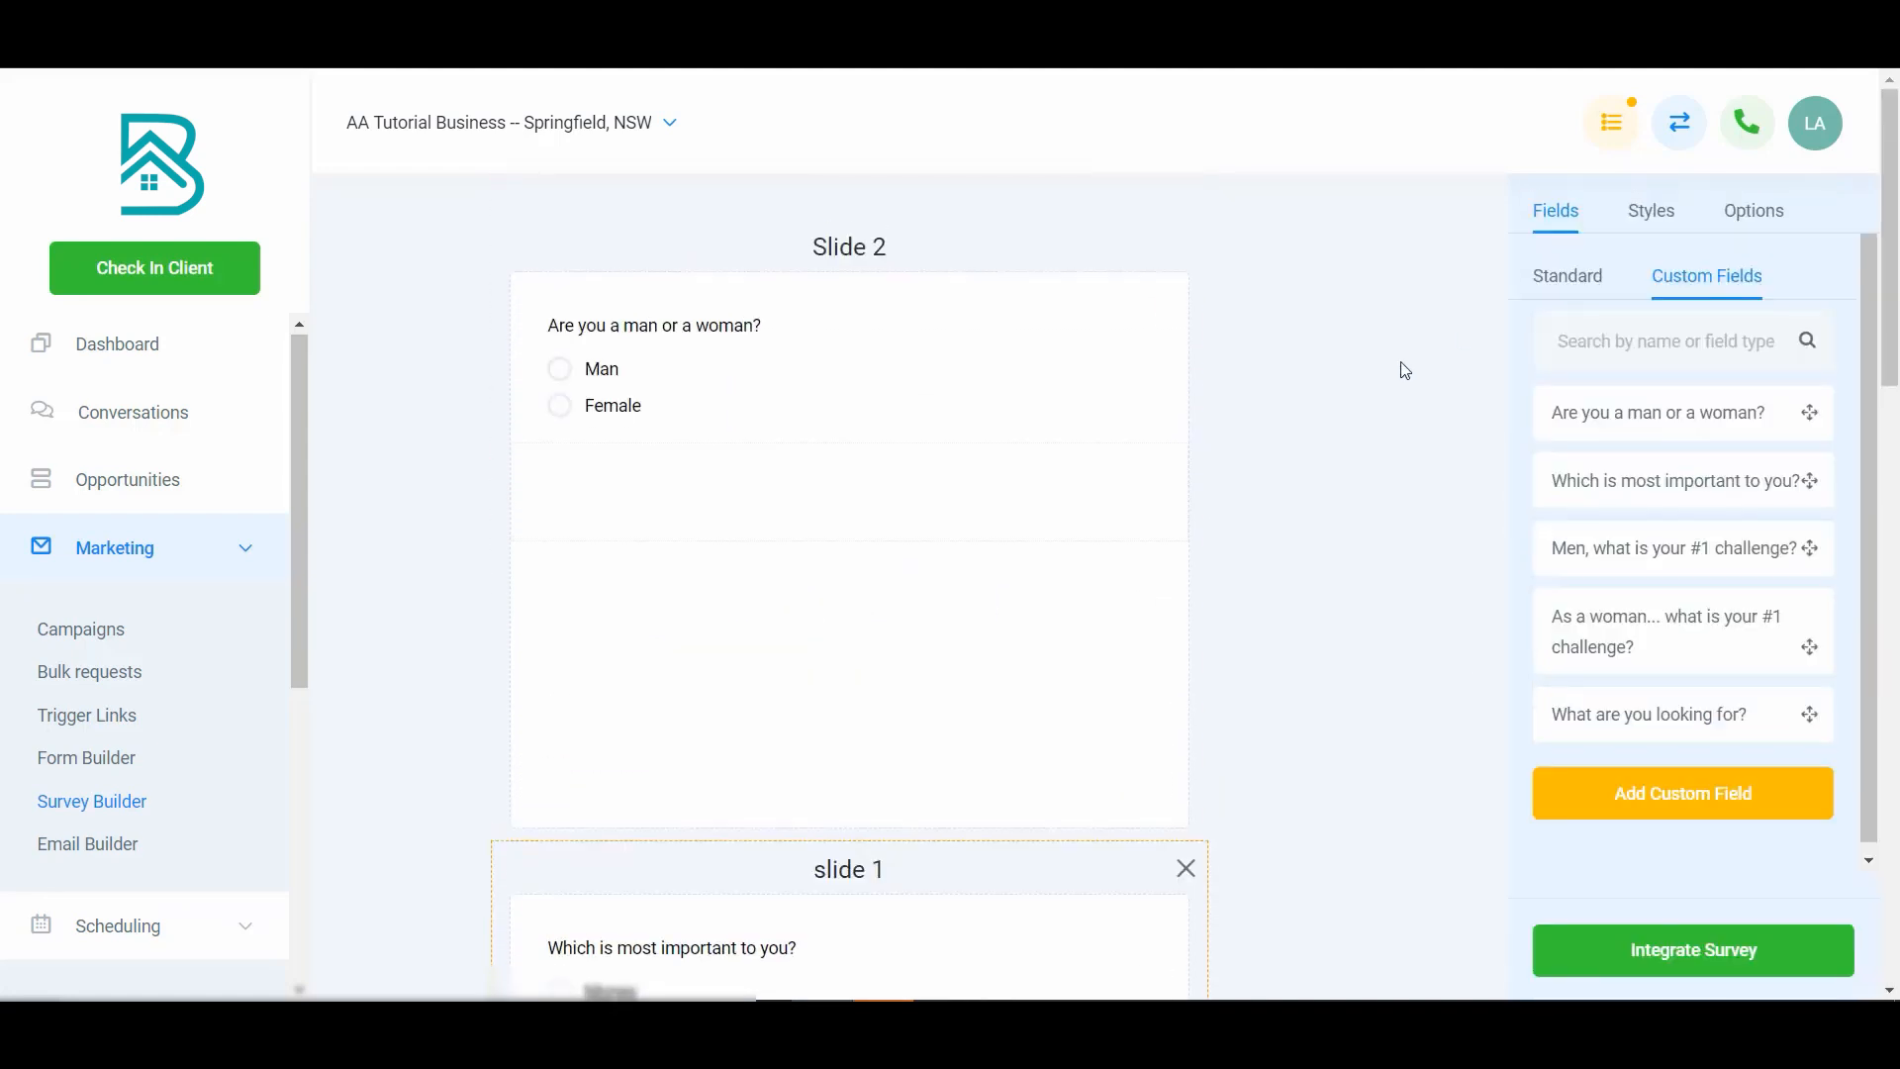
pyautogui.scroll(-1, 1665, 562)
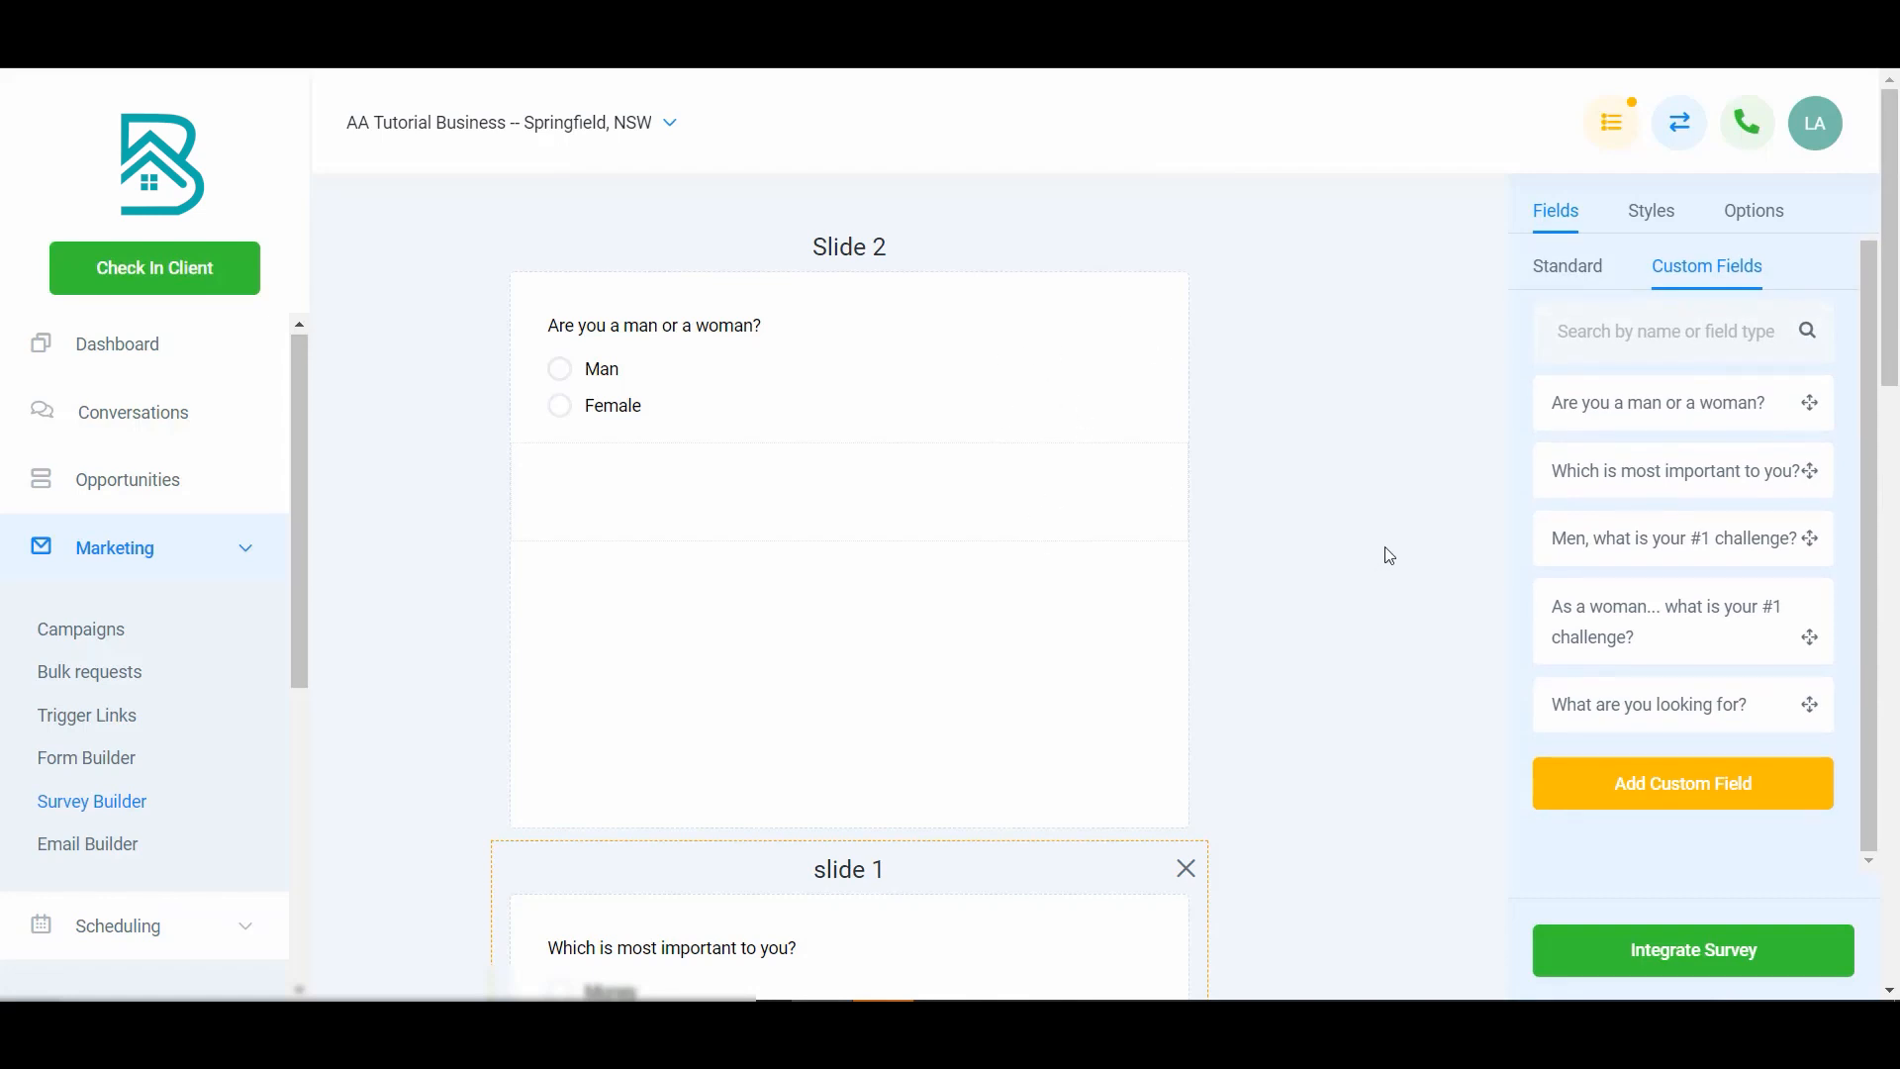
pyautogui.scroll(1, 1602, 272)
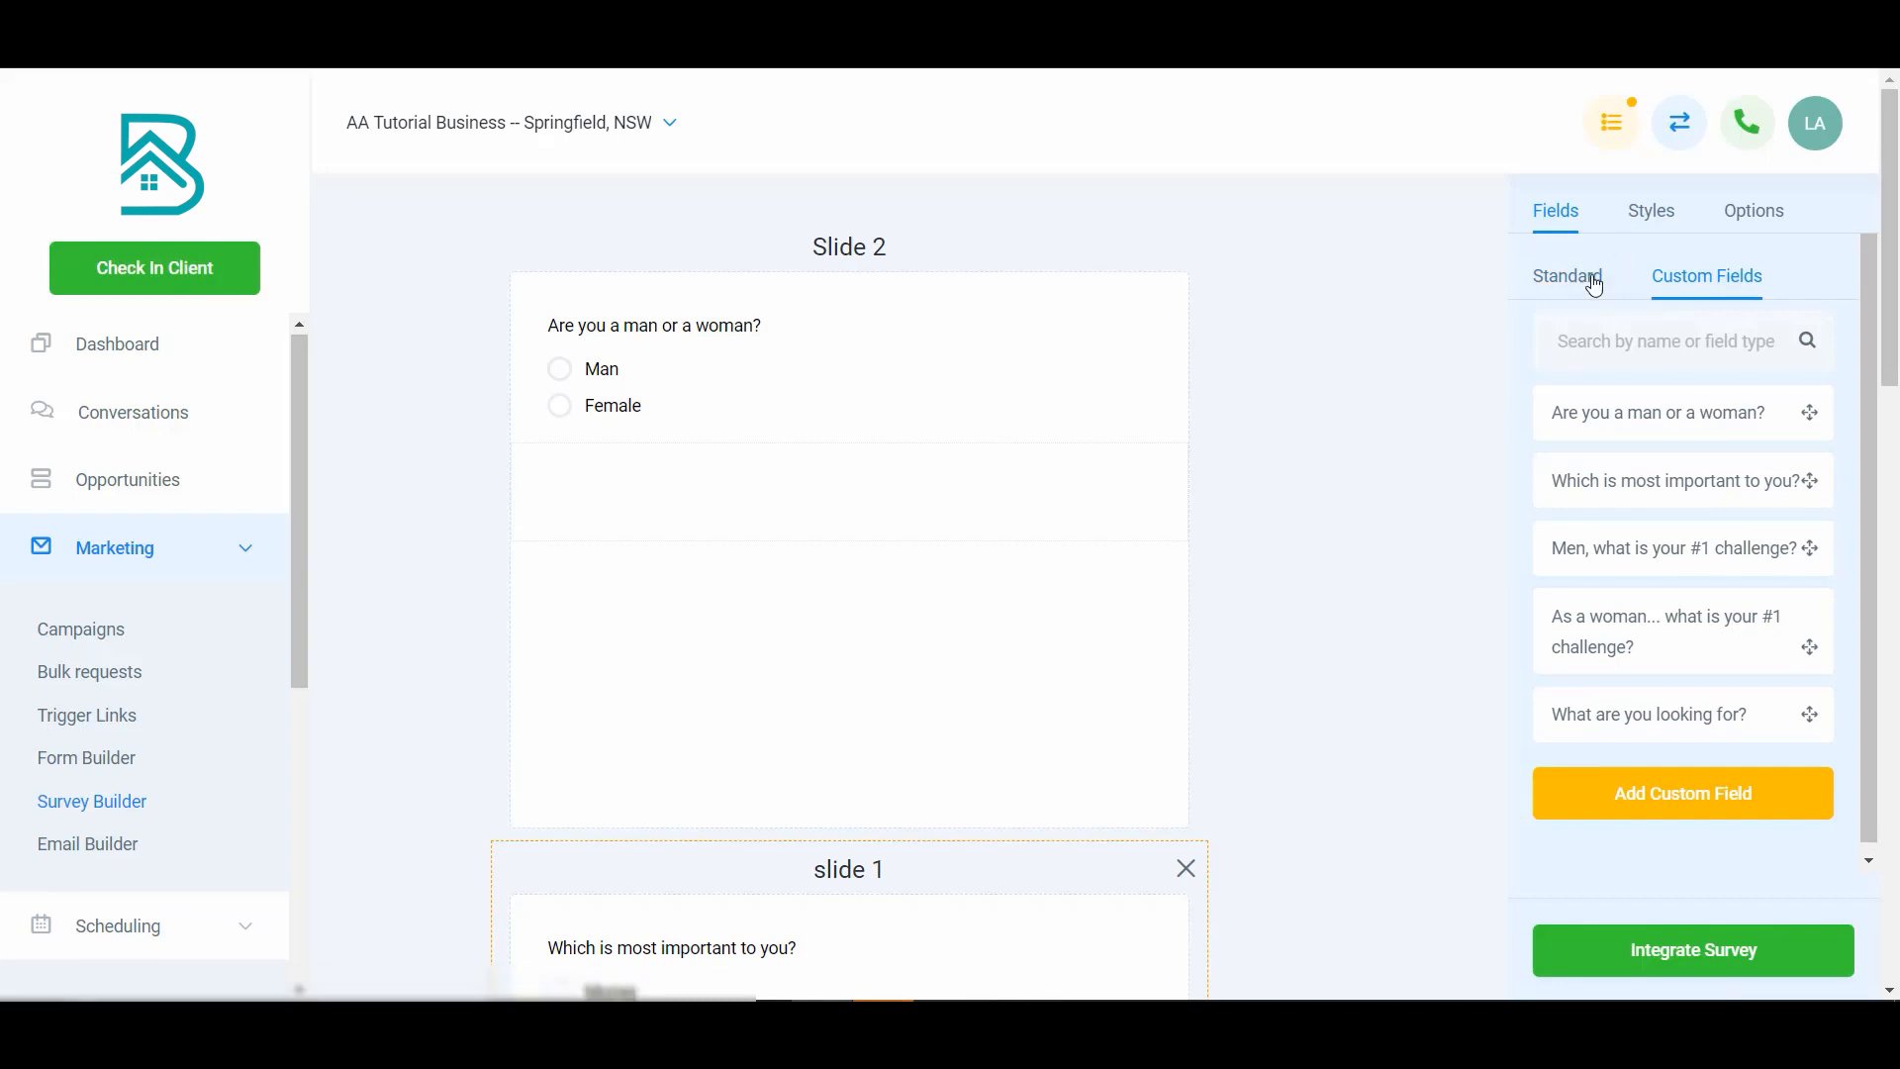
# - Switch the Show Label layout option off and back on in the survey styles
pyautogui.click(1644, 226)
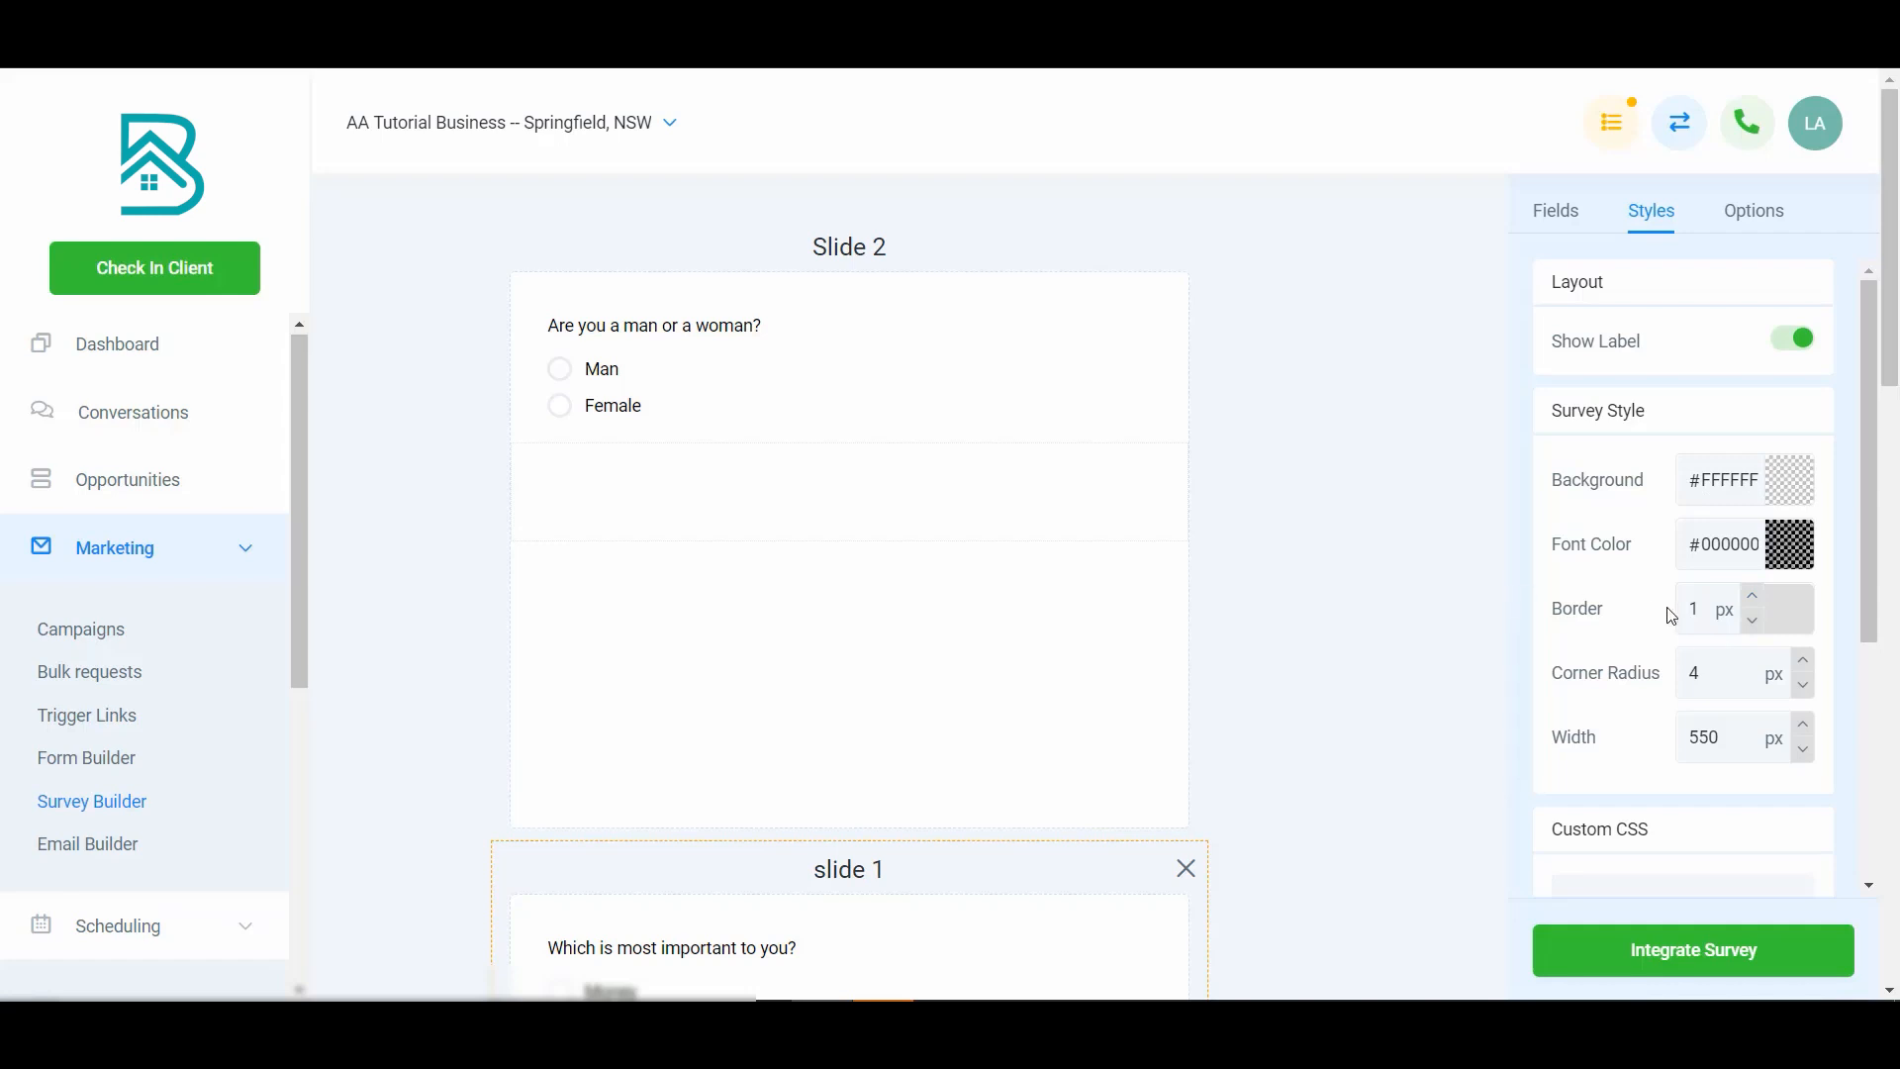
pyautogui.scroll(-4, 1652, 611)
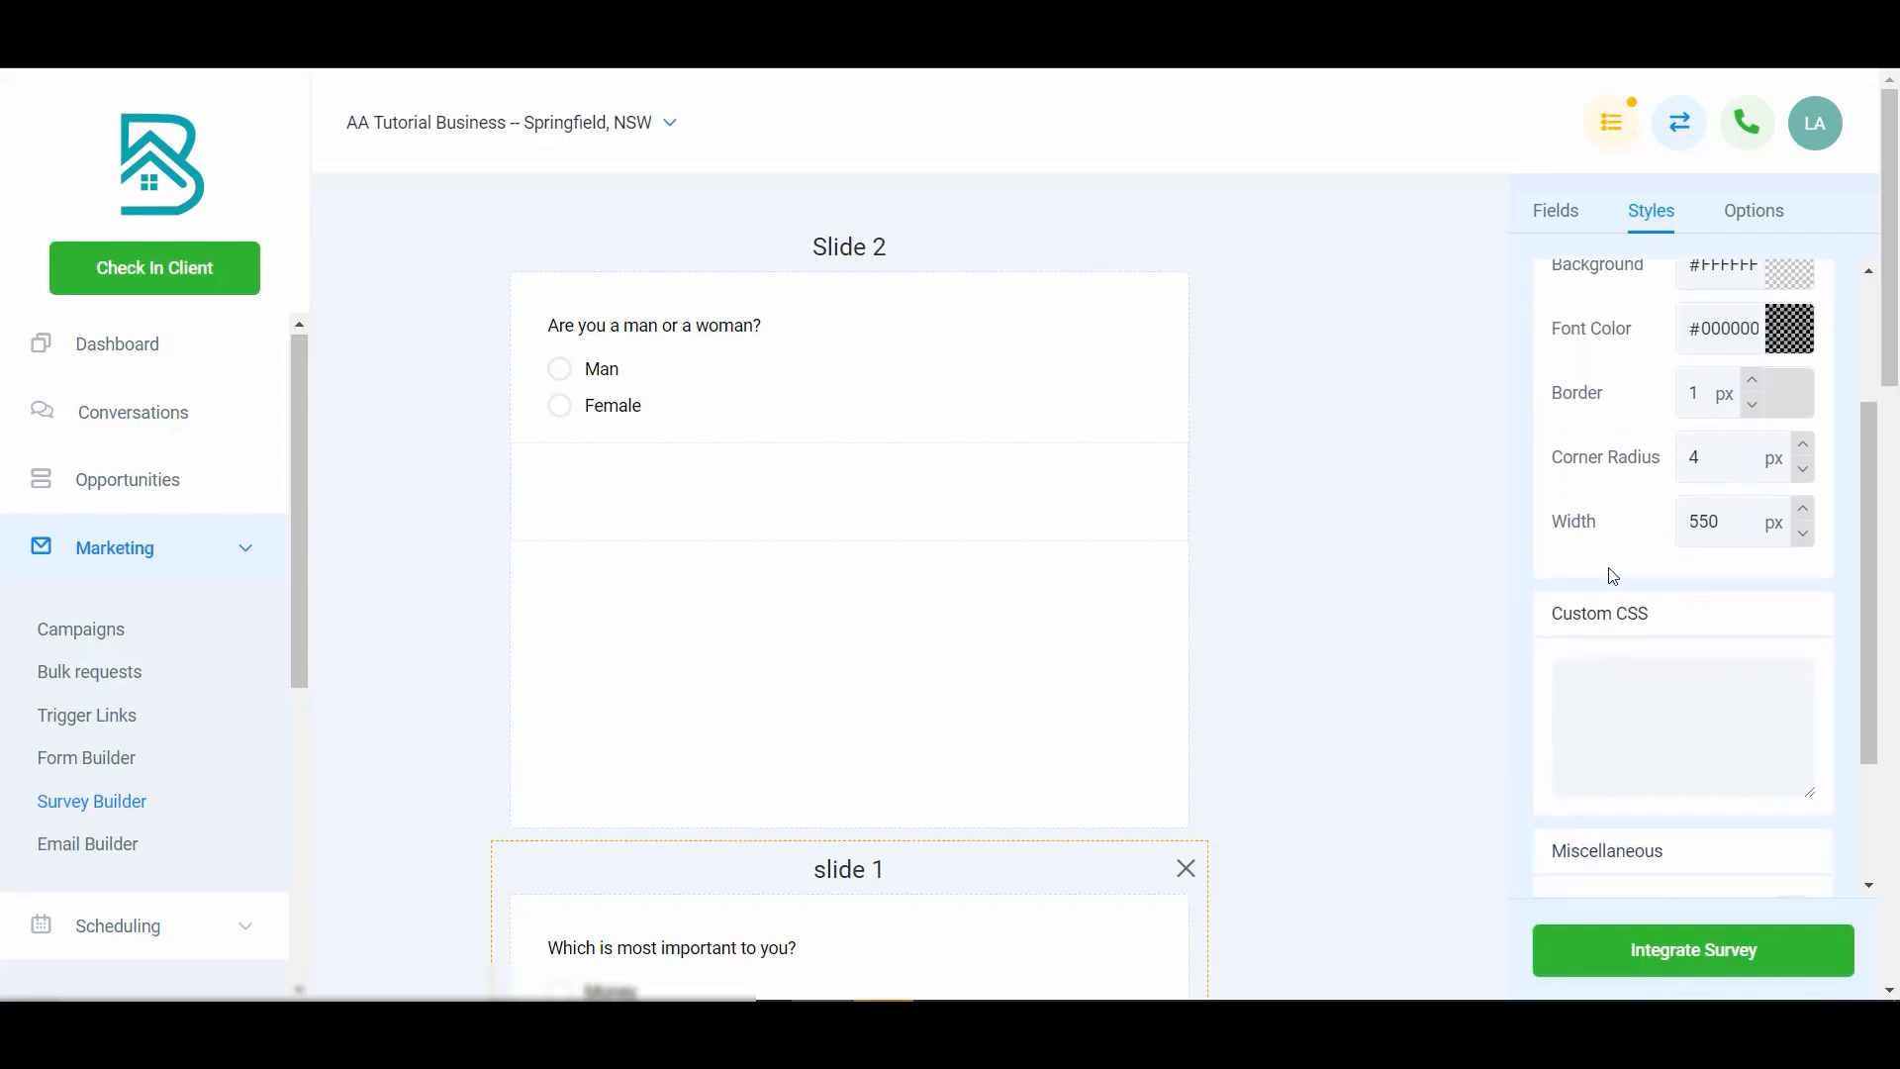
pyautogui.scroll(4, 1613, 576)
pyautogui.click(1782, 340)
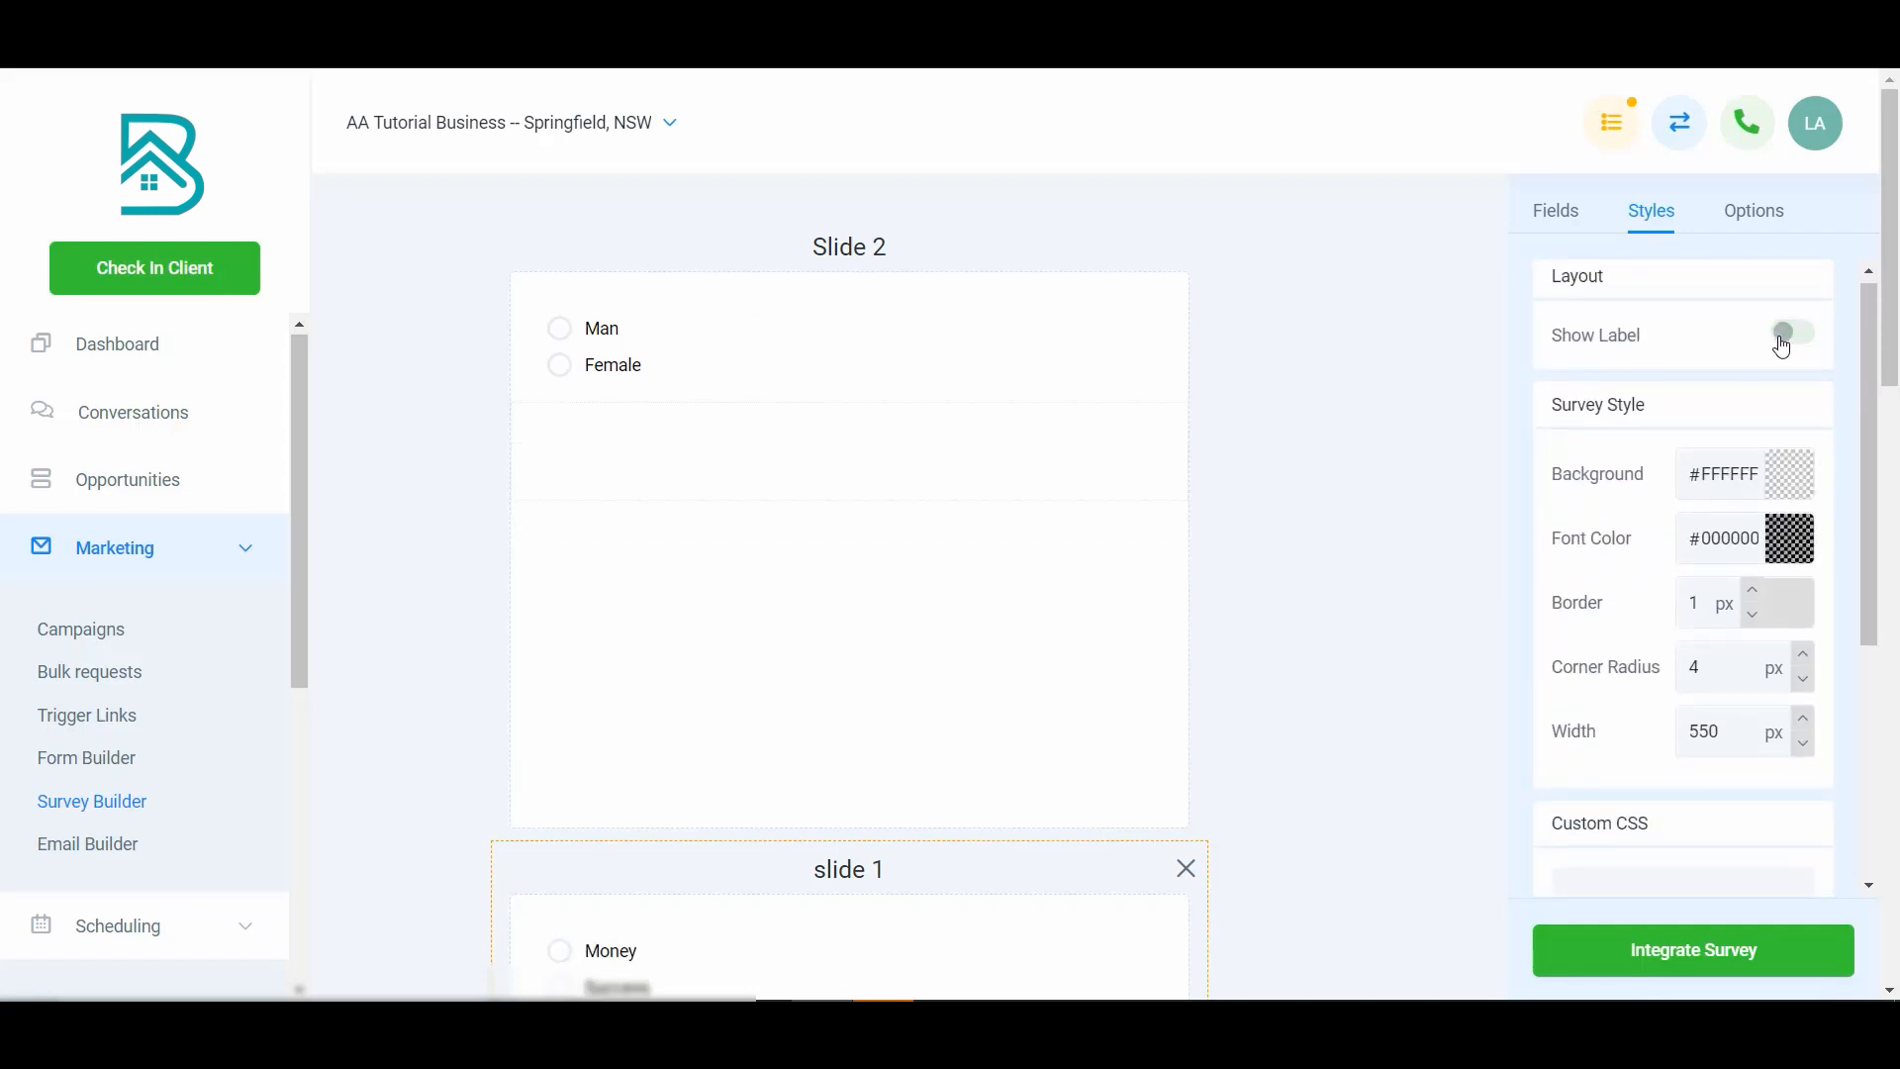
pyautogui.click(1789, 341)
pyautogui.click(1794, 343)
pyautogui.click(1794, 346)
pyautogui.scroll(-5, 1647, 583)
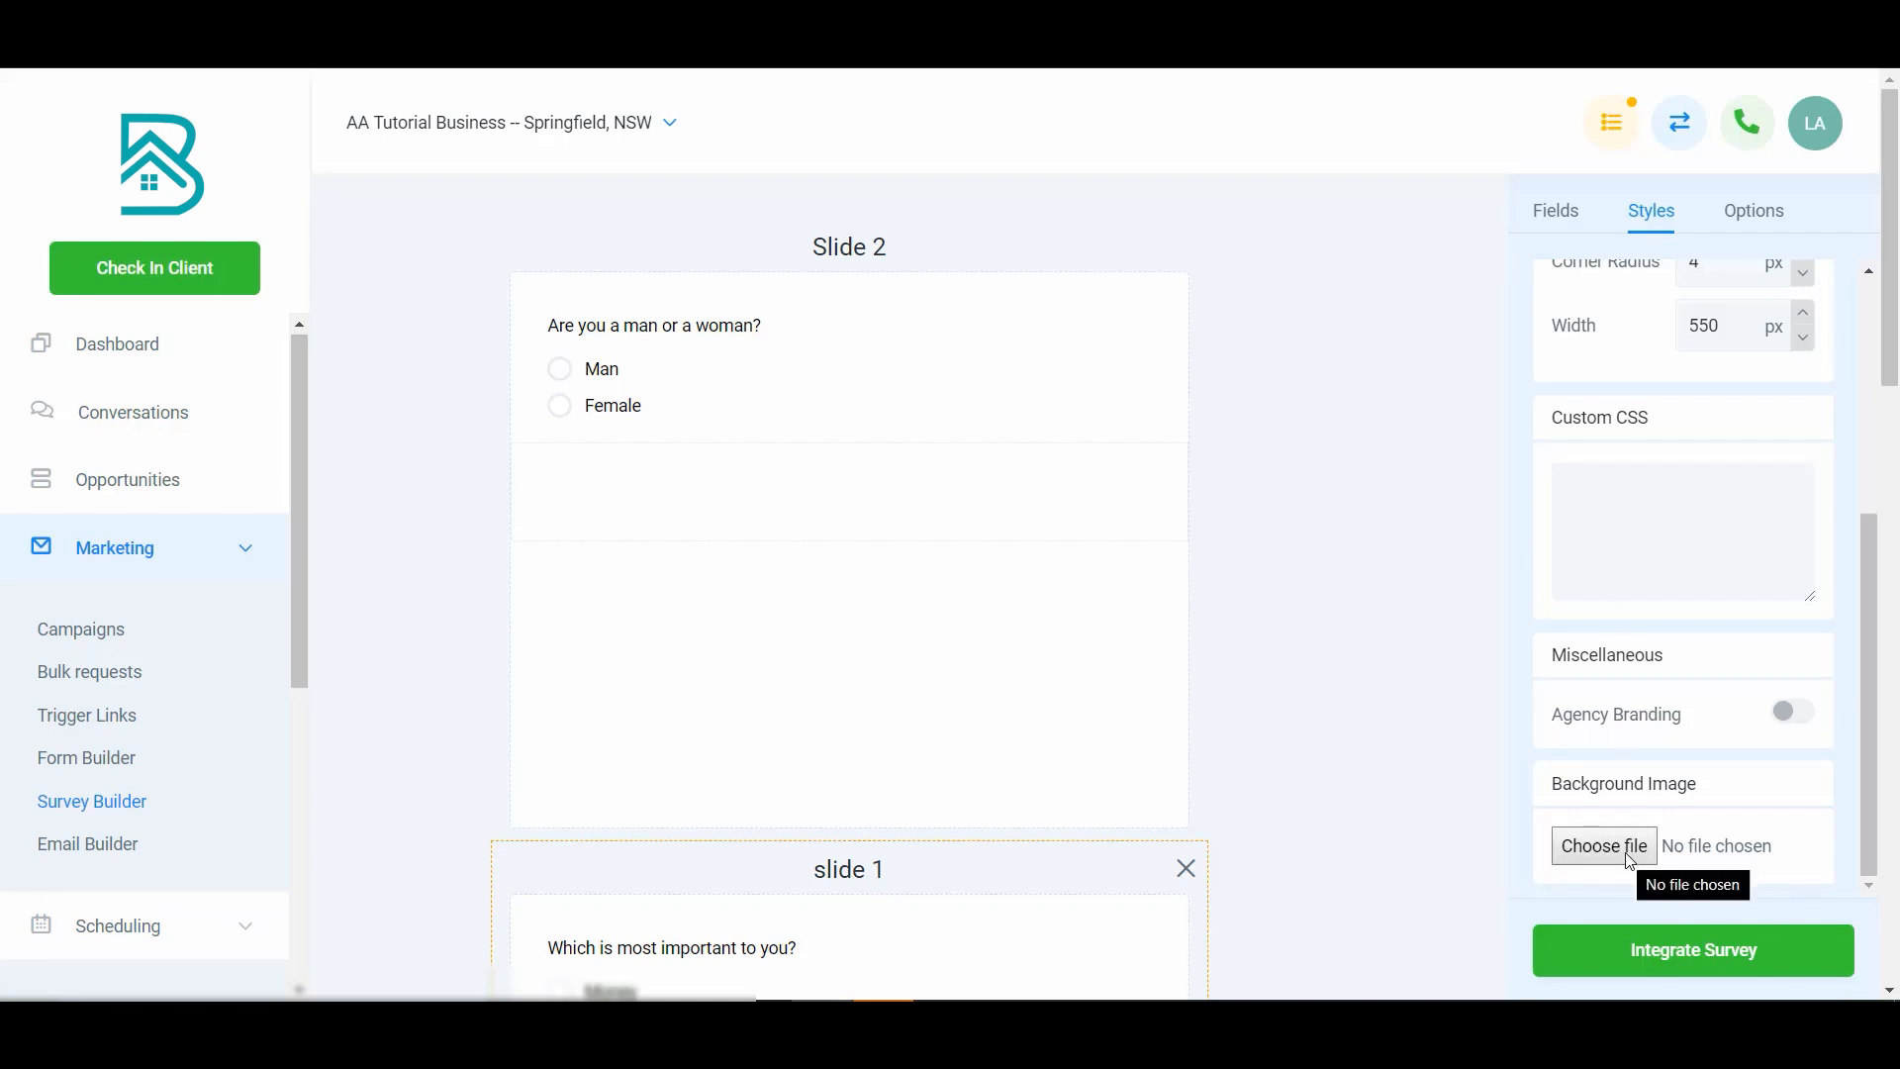
pyautogui.scroll(5, 1624, 633)
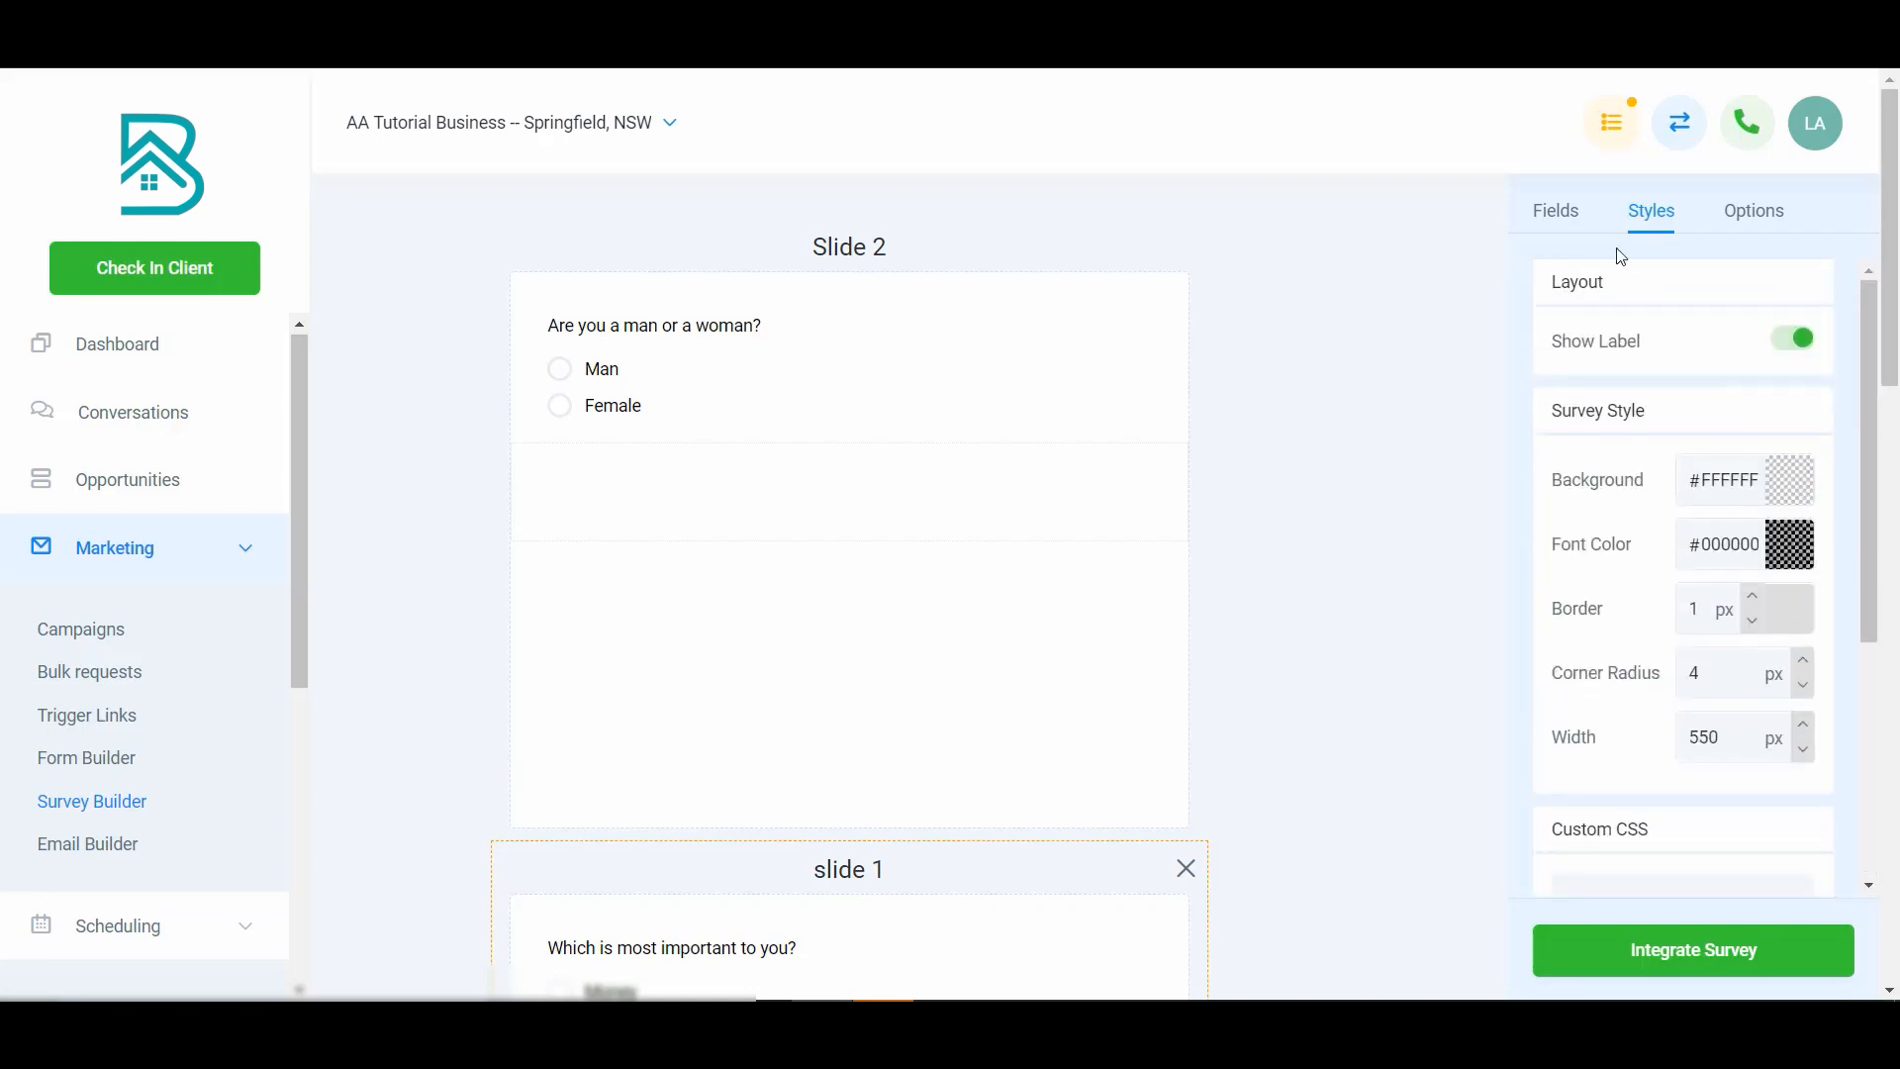
# - Set the survey's On Submit action to Open URL
pyautogui.click(1742, 208)
pyautogui.scroll(2, 1687, 518)
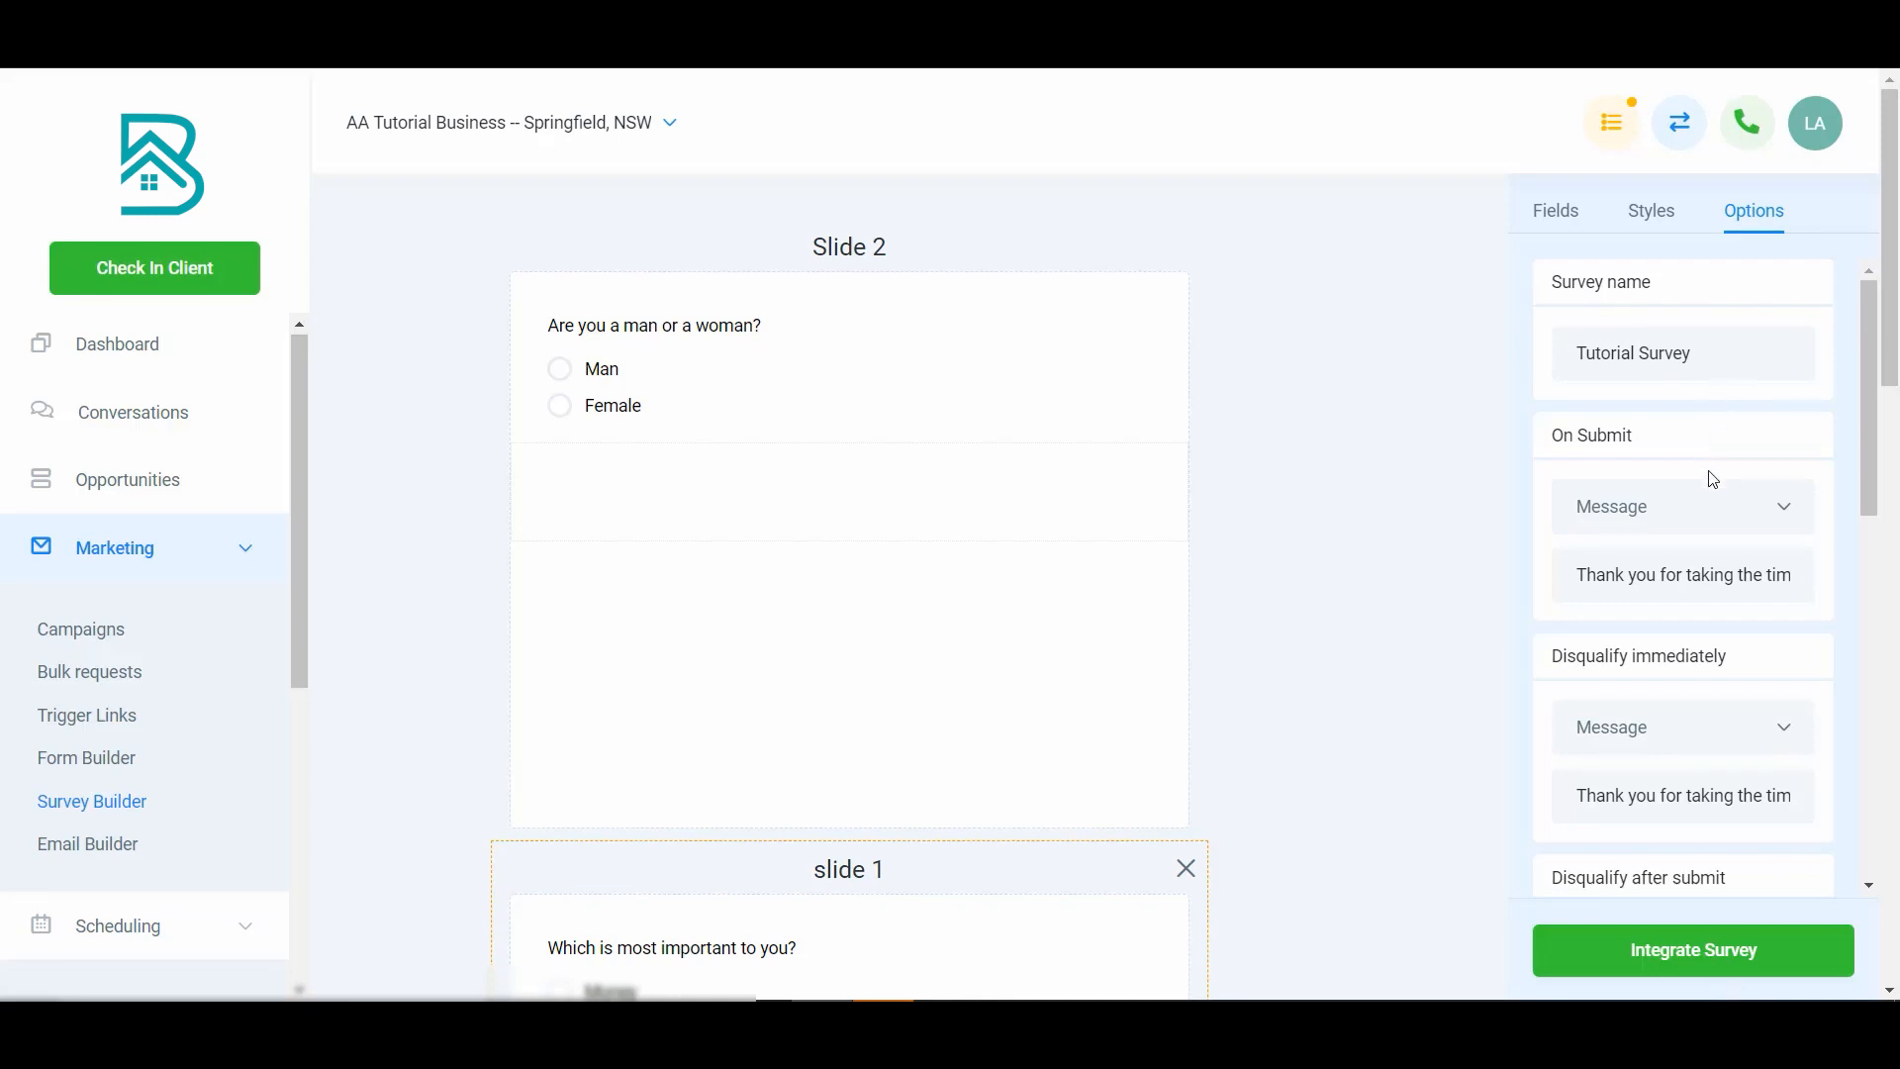
pyautogui.click(1722, 525)
pyautogui.click(1724, 527)
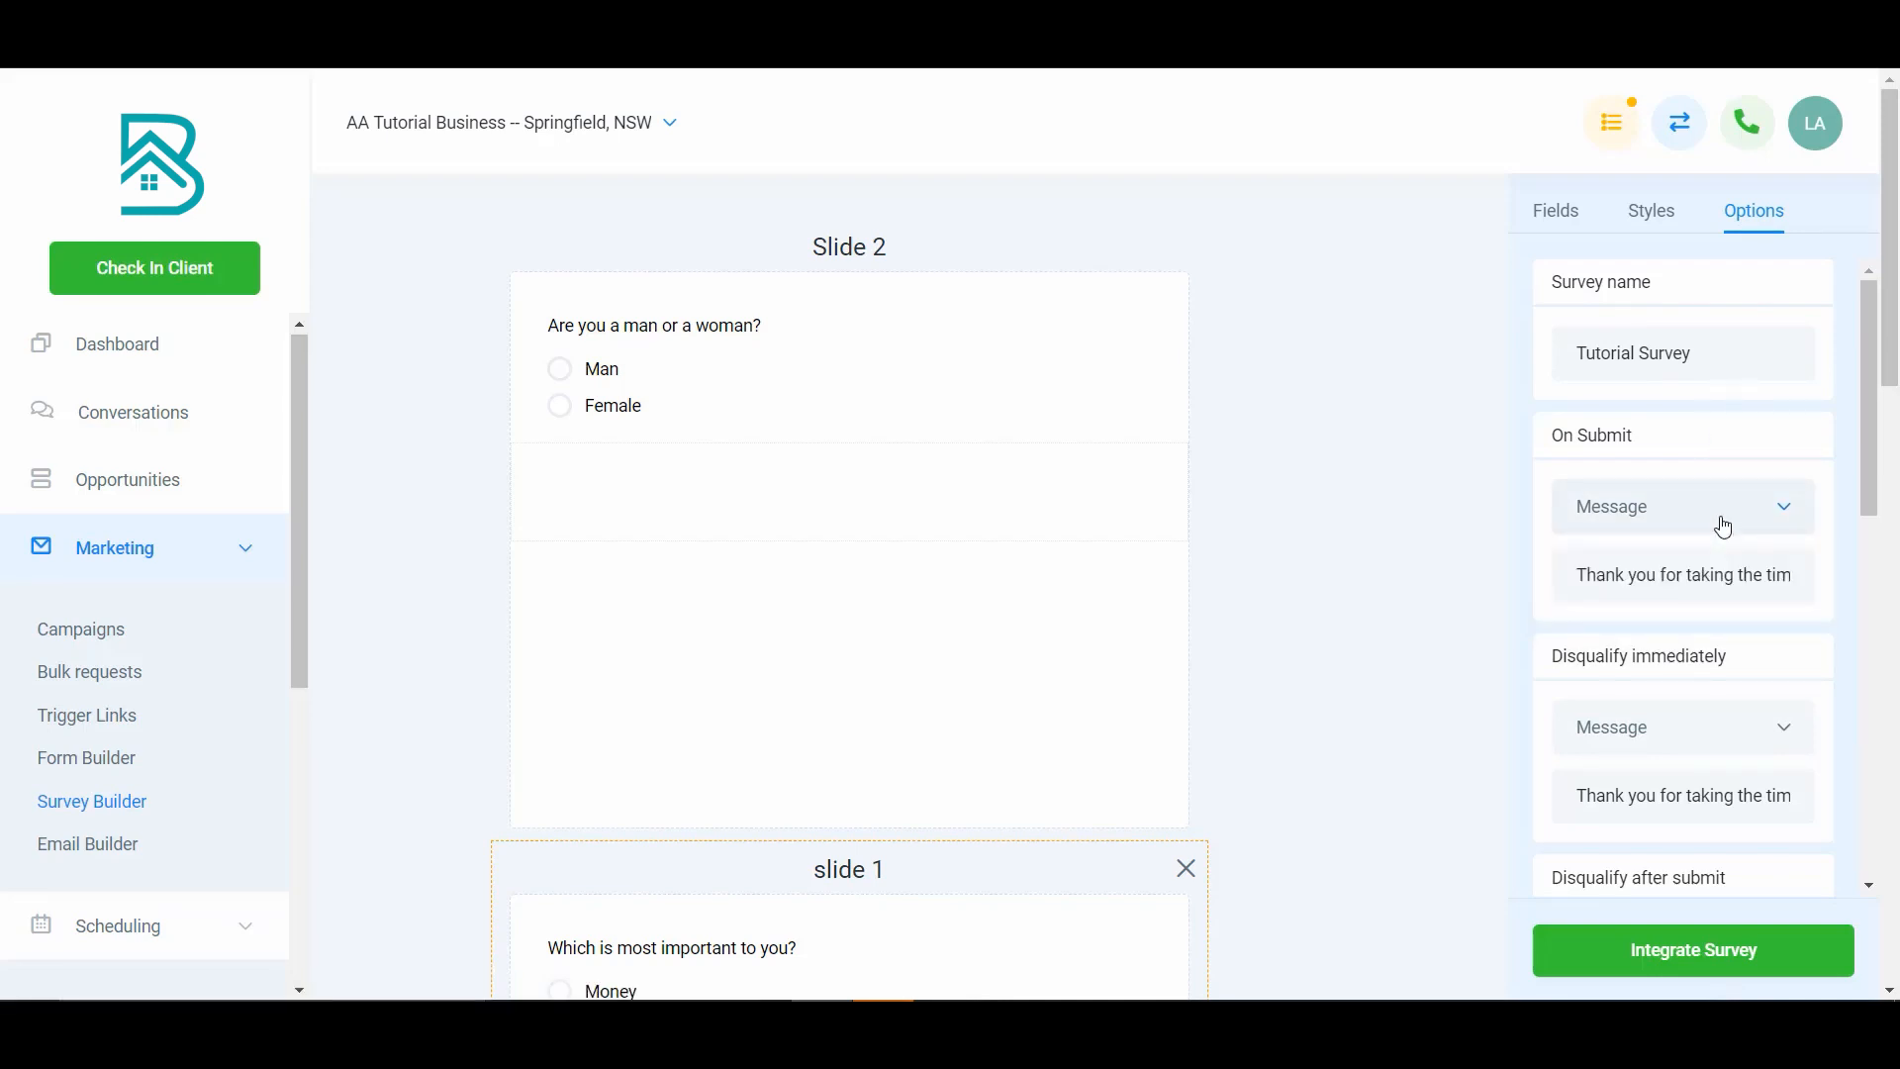
pyautogui.moveTo(1645, 578); pyautogui.dragTo(1811, 577)
pyautogui.click(1726, 522)
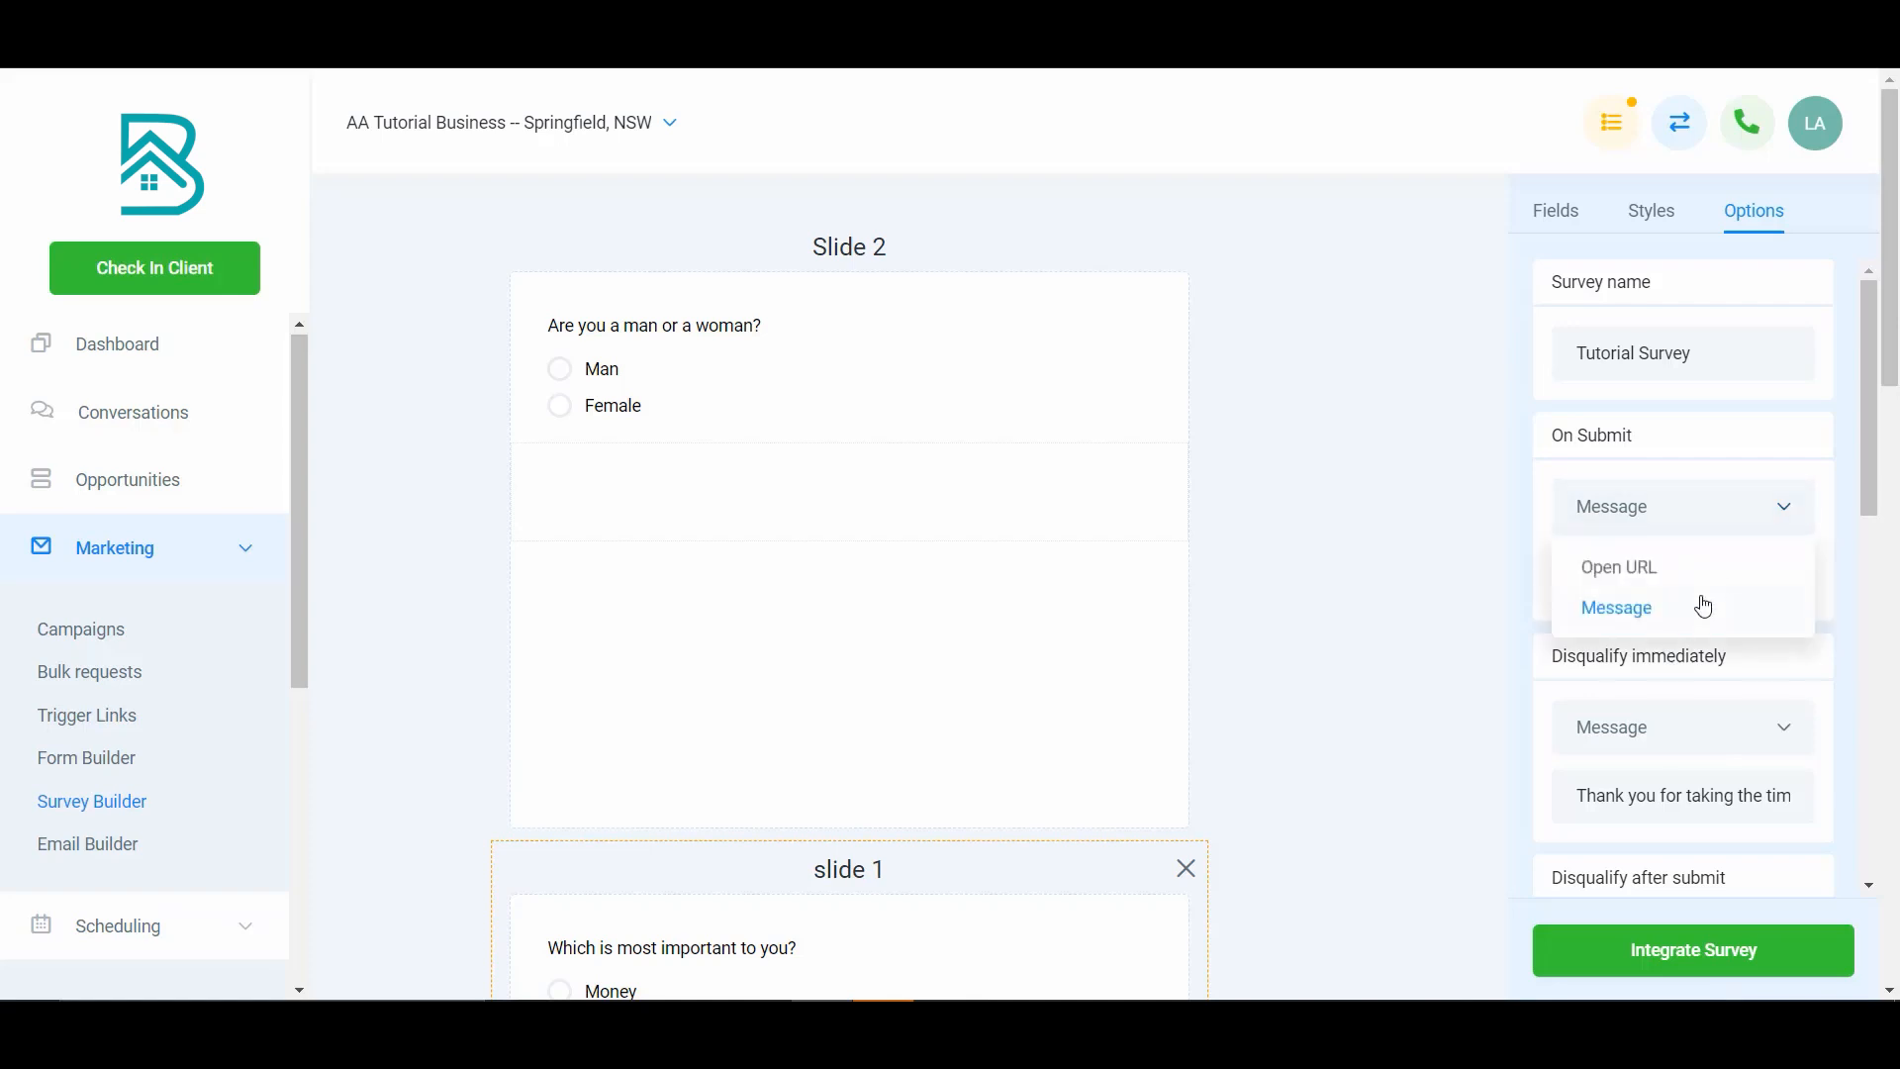
pyautogui.click(1700, 570)
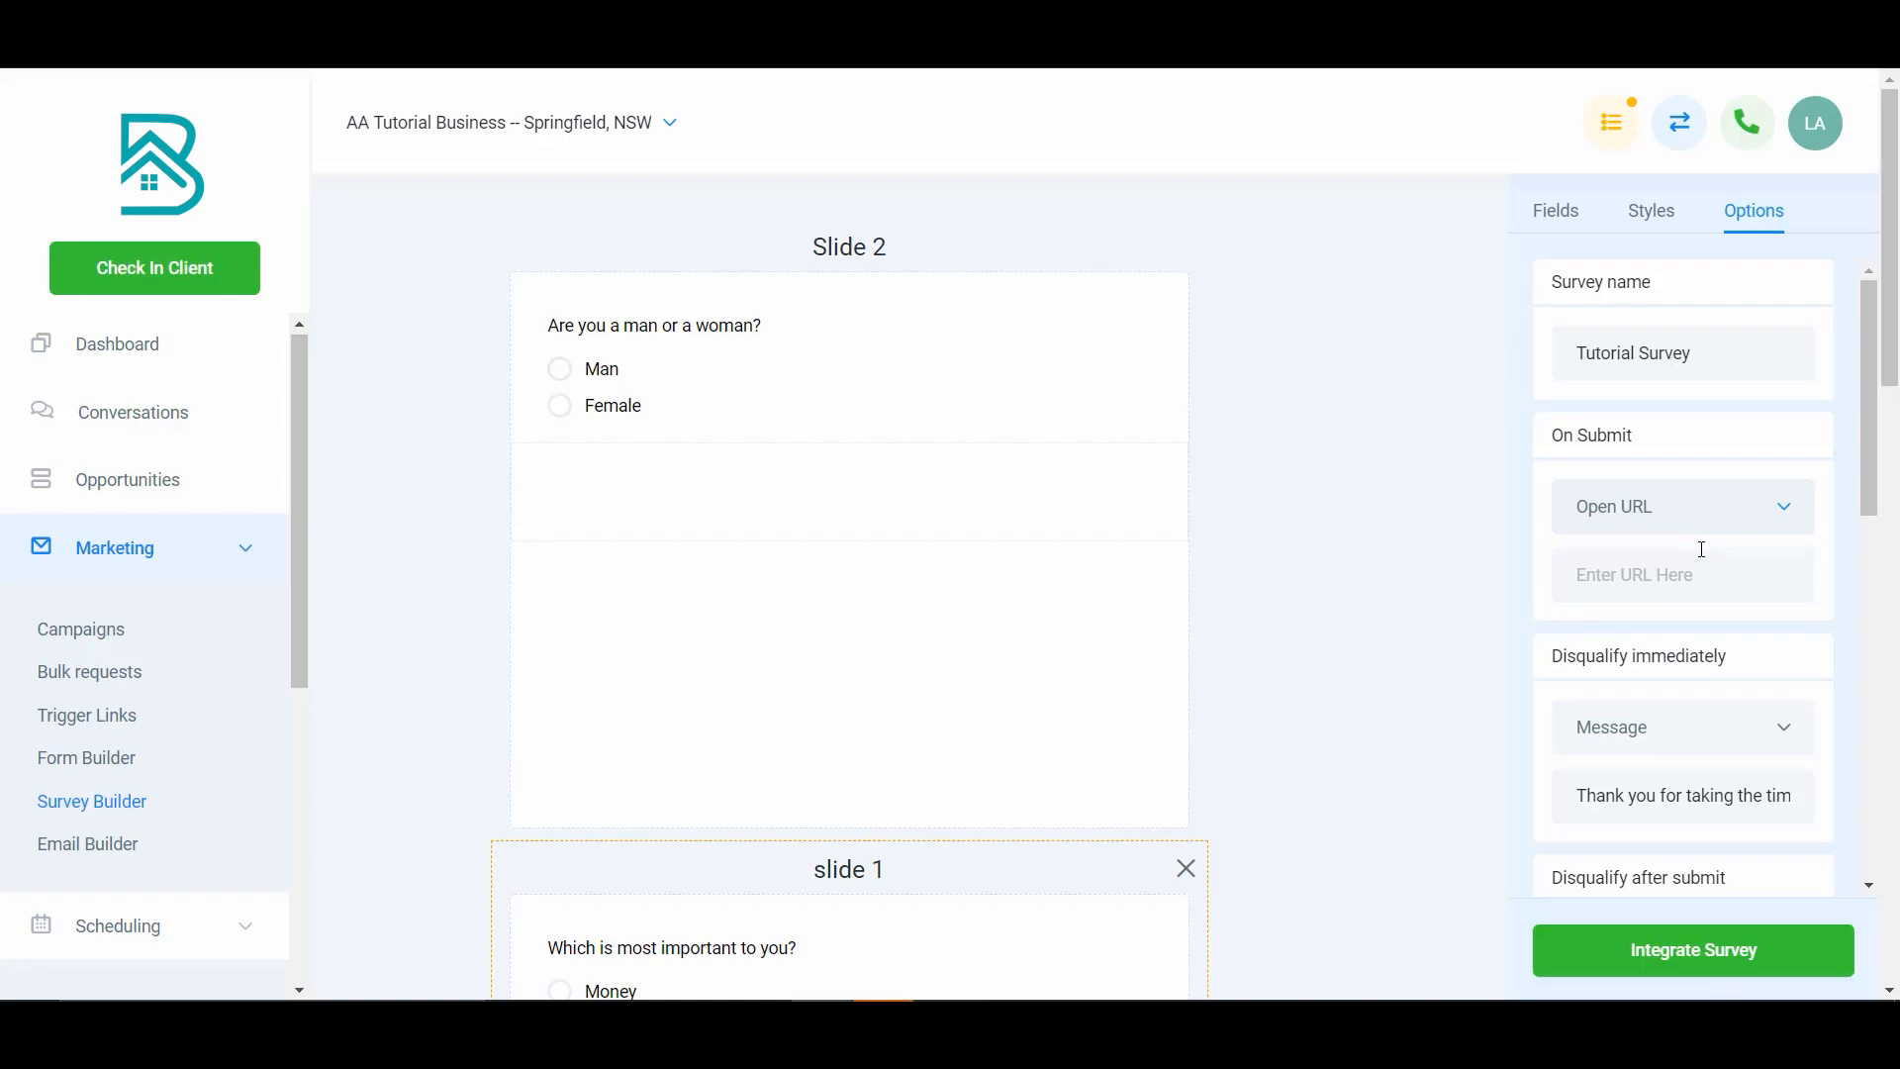
# - Set the Female answer's logic on the gender question to Disqualify immediately
pyautogui.scroll(-2, 1703, 549)
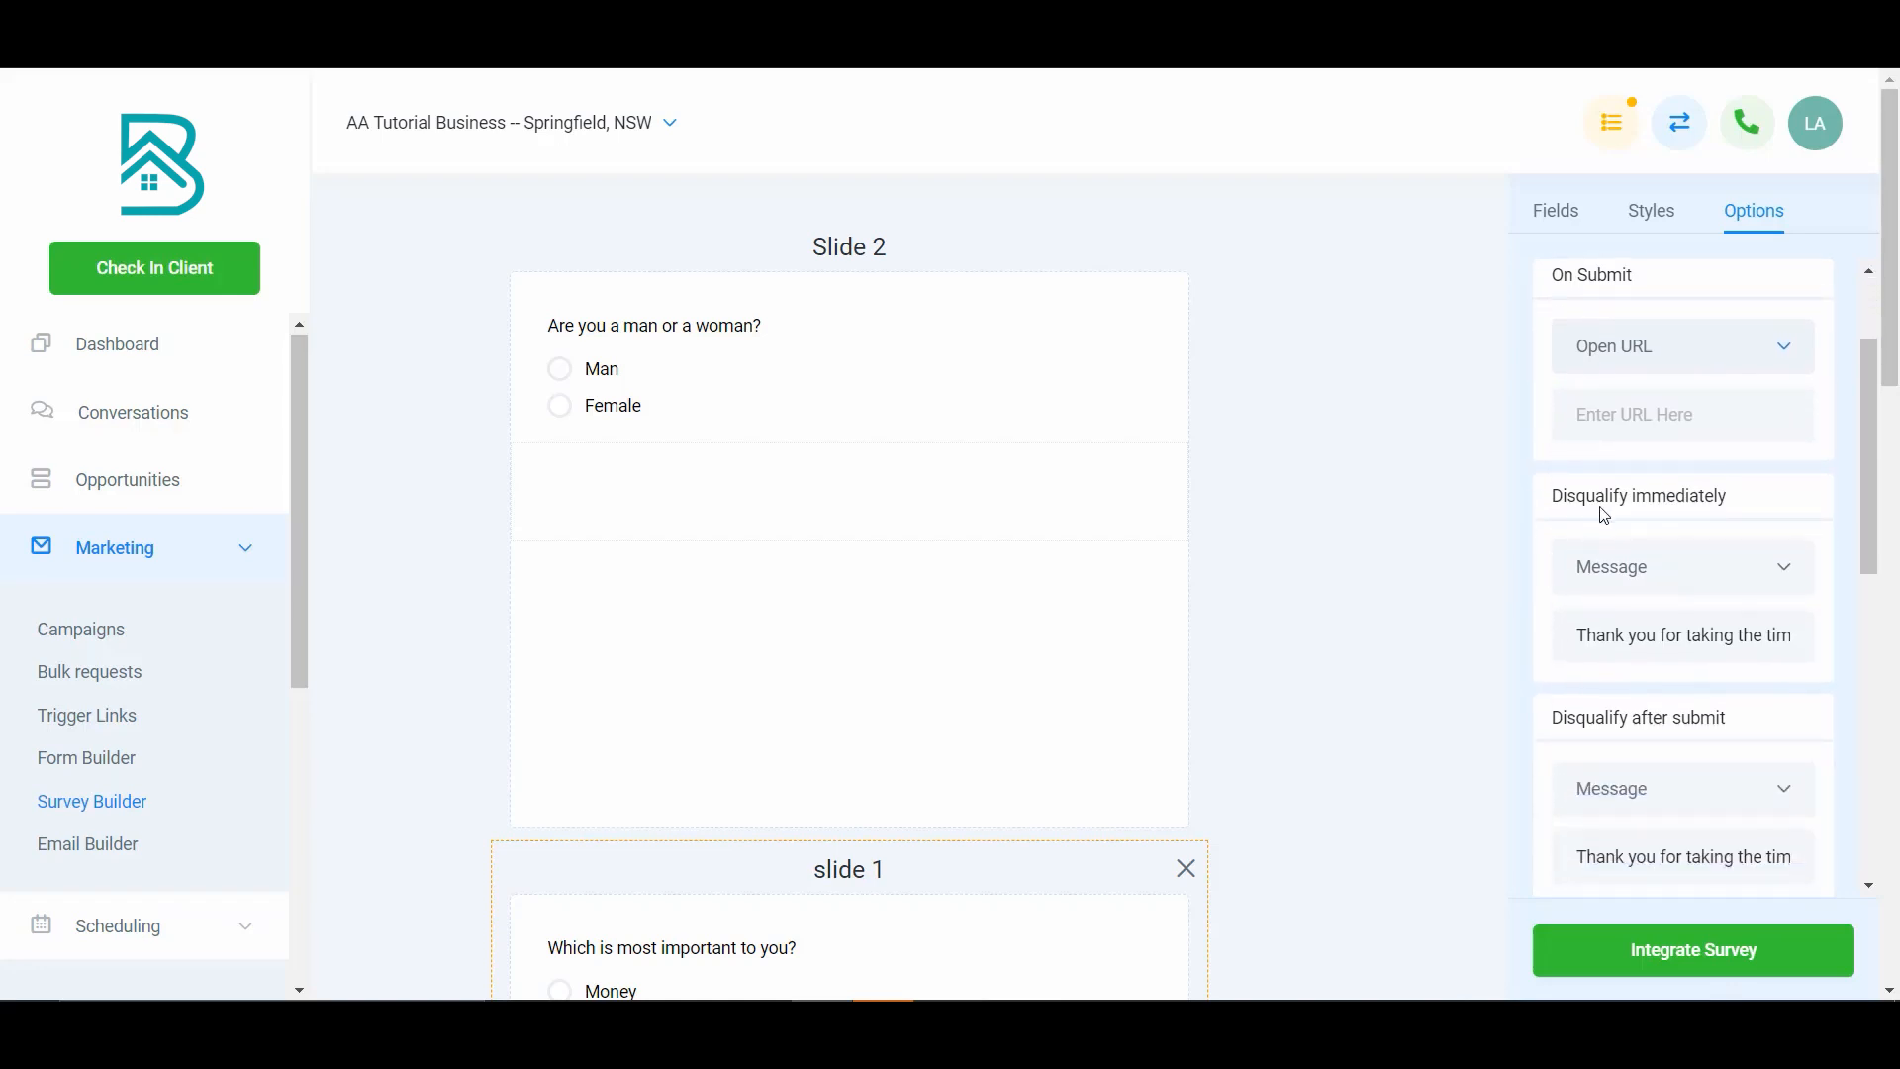
pyautogui.scroll(1, 1662, 512)
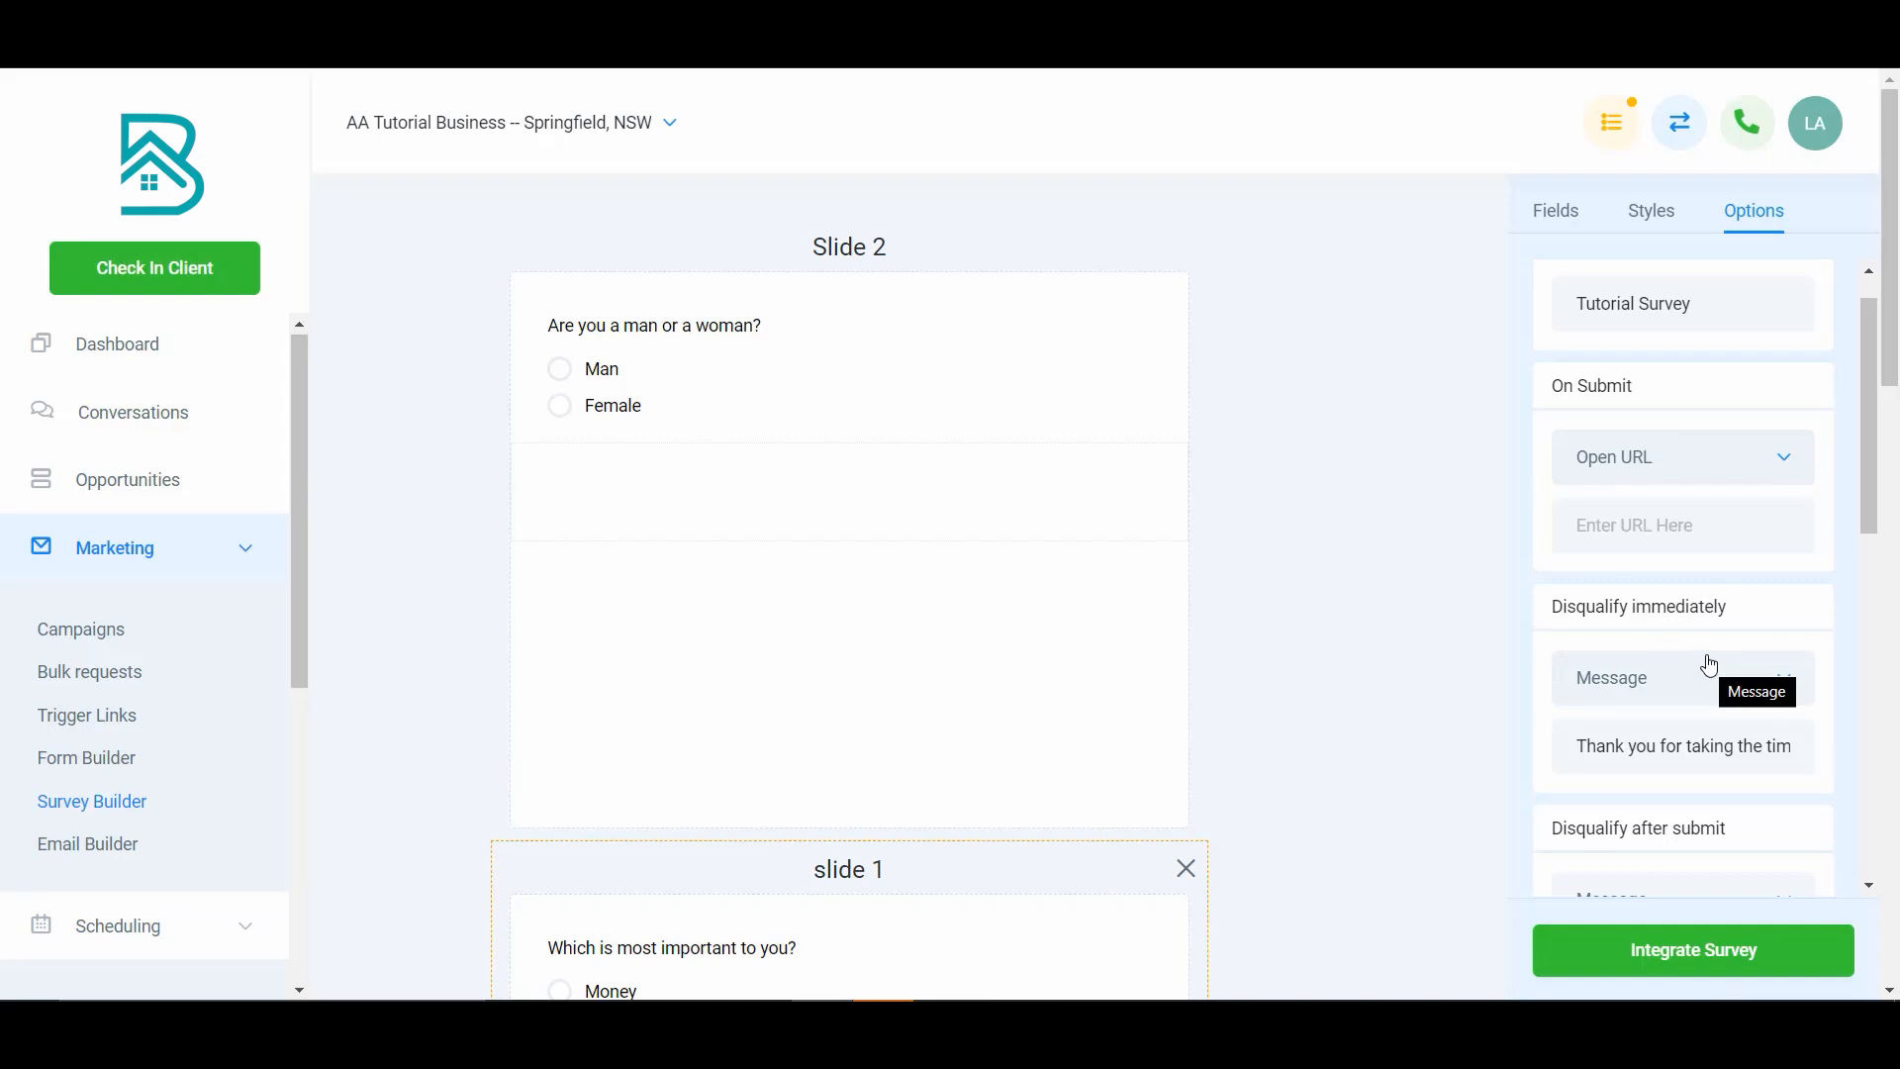
pyautogui.scroll(-1, 1682, 681)
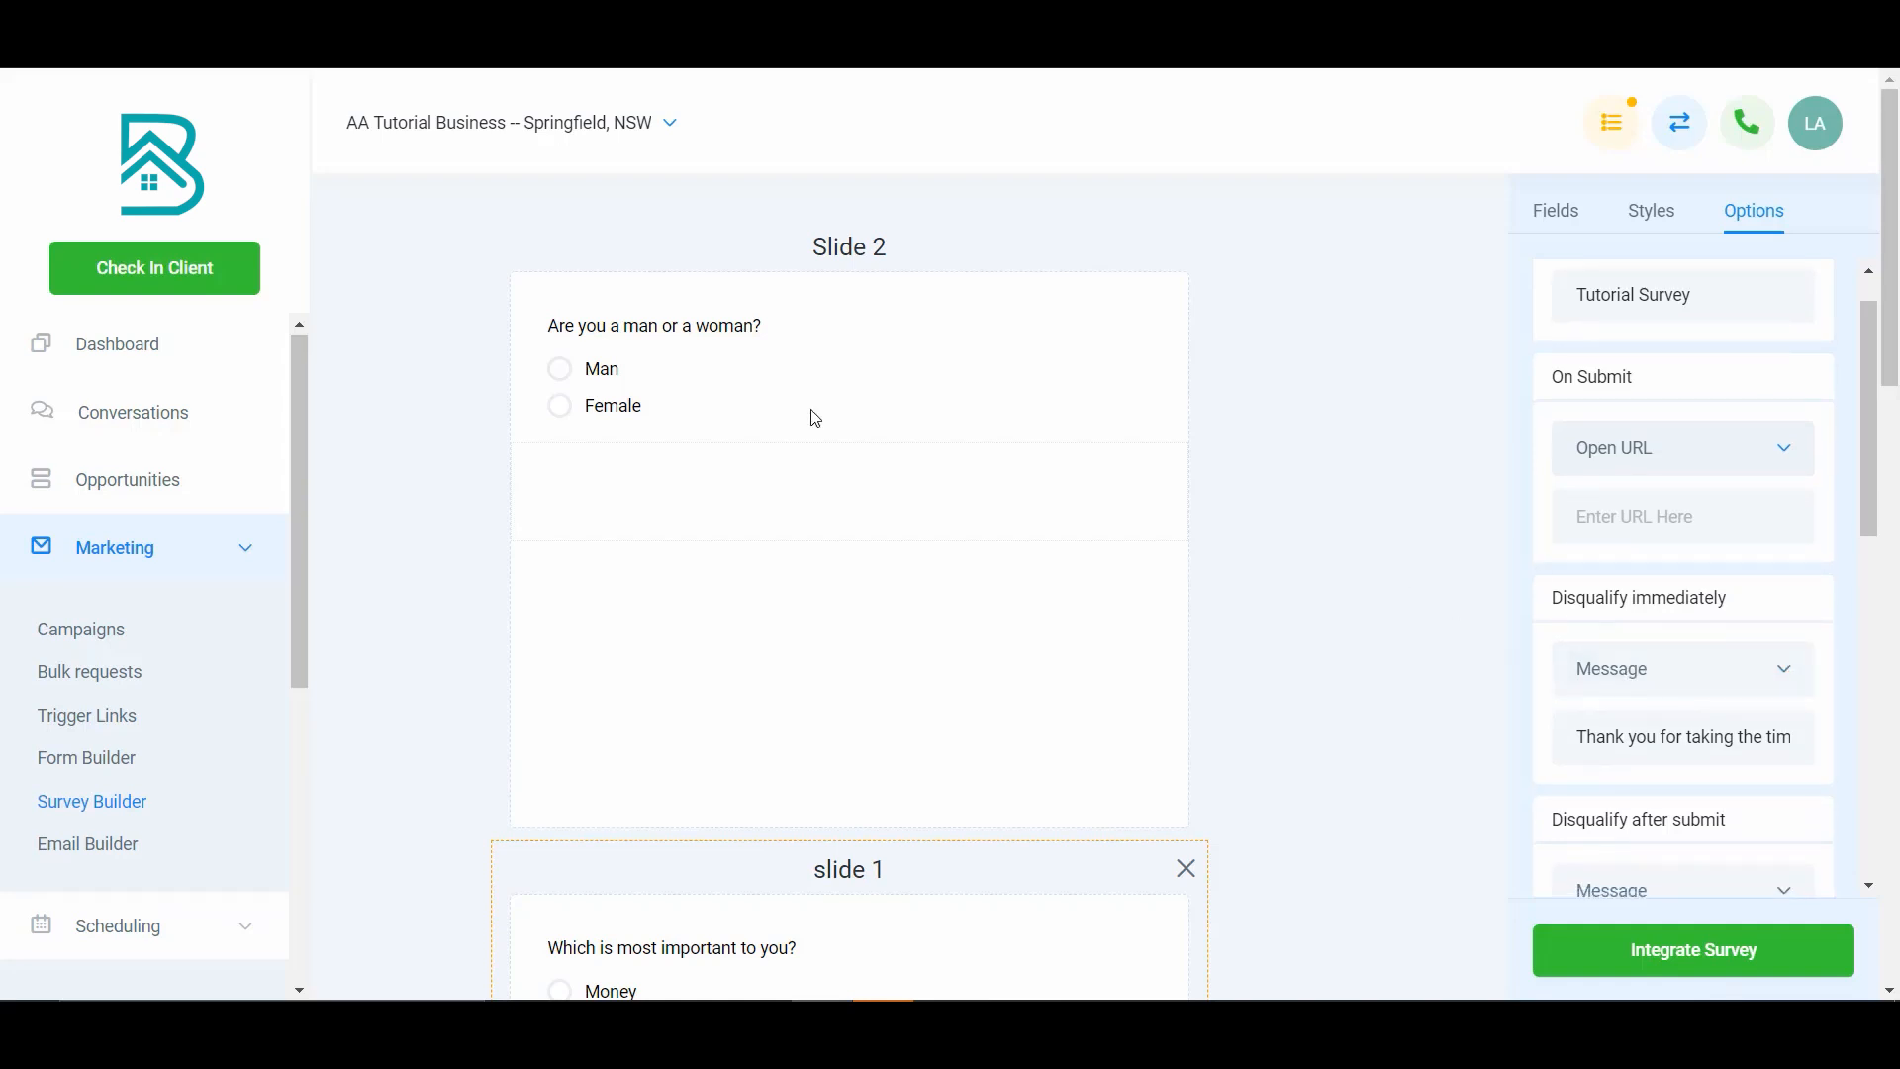
pyautogui.click(693, 394)
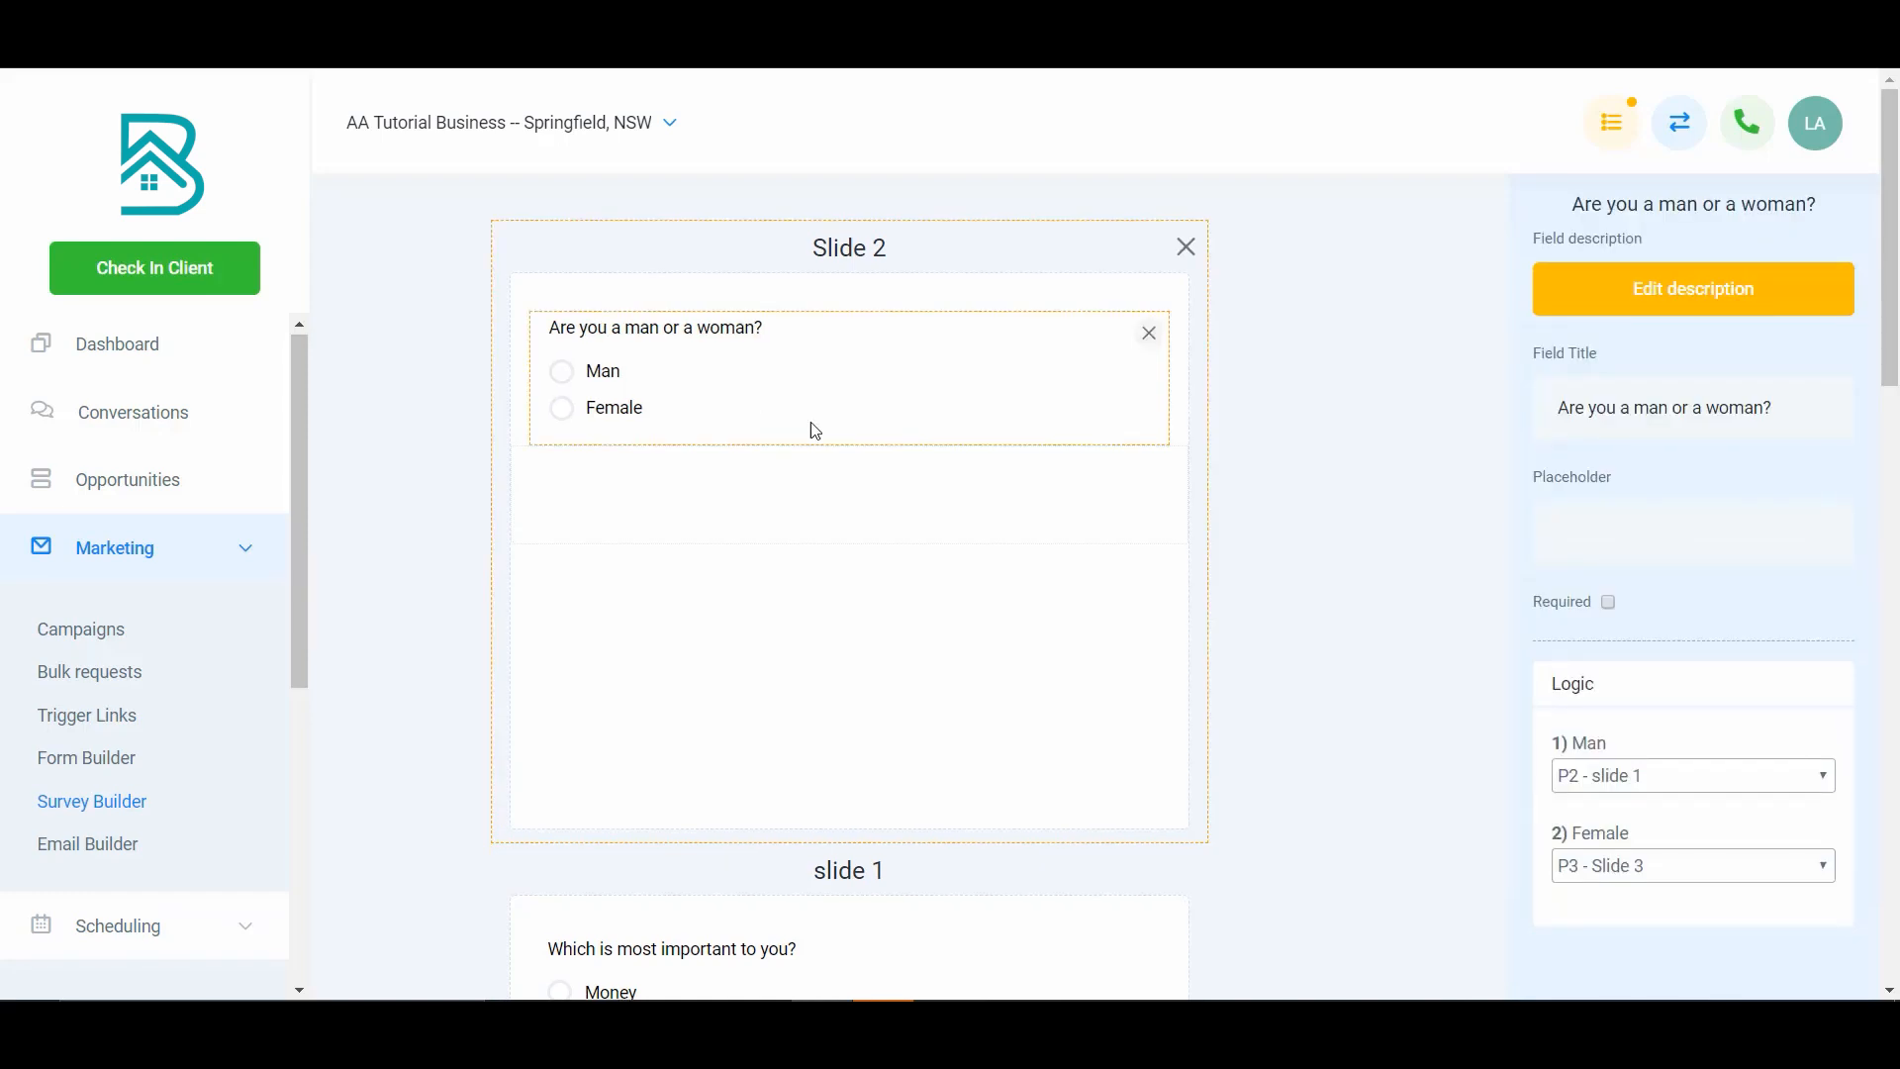
pyautogui.click(1694, 867)
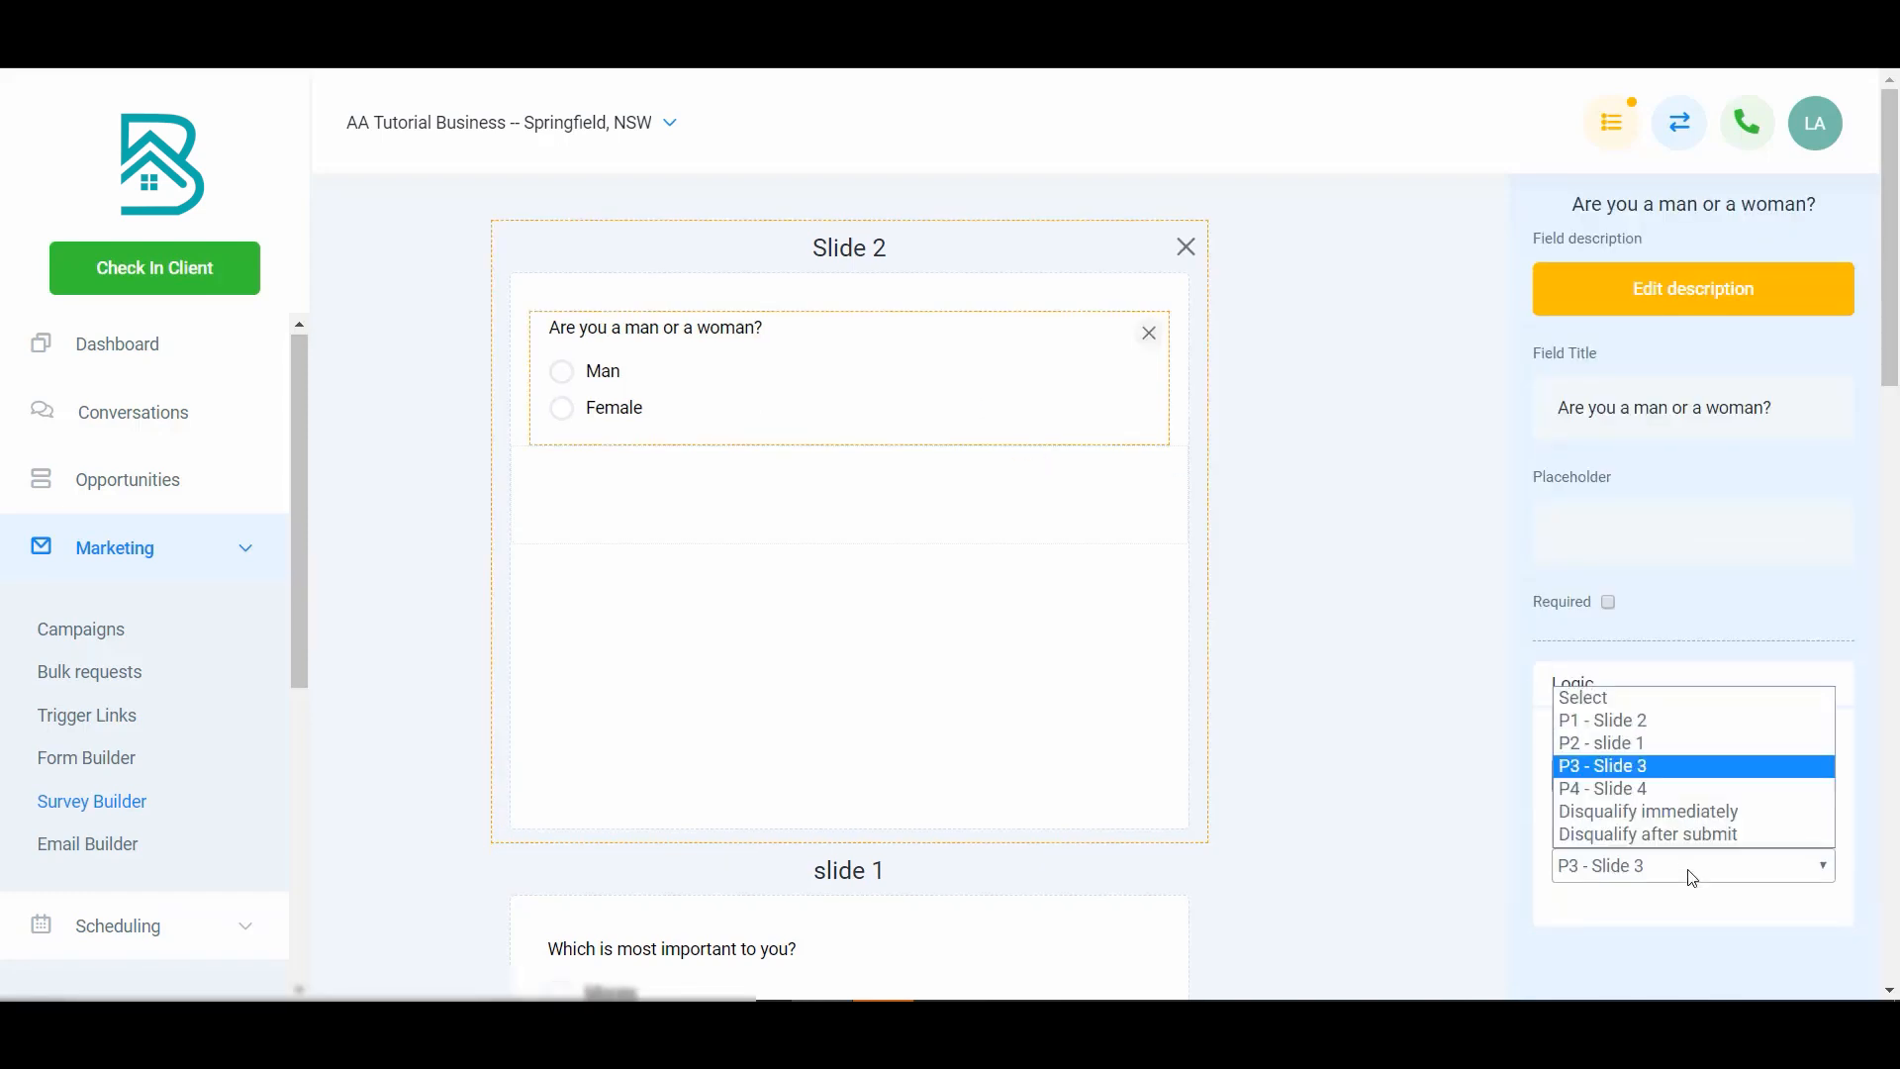
pyautogui.click(1693, 813)
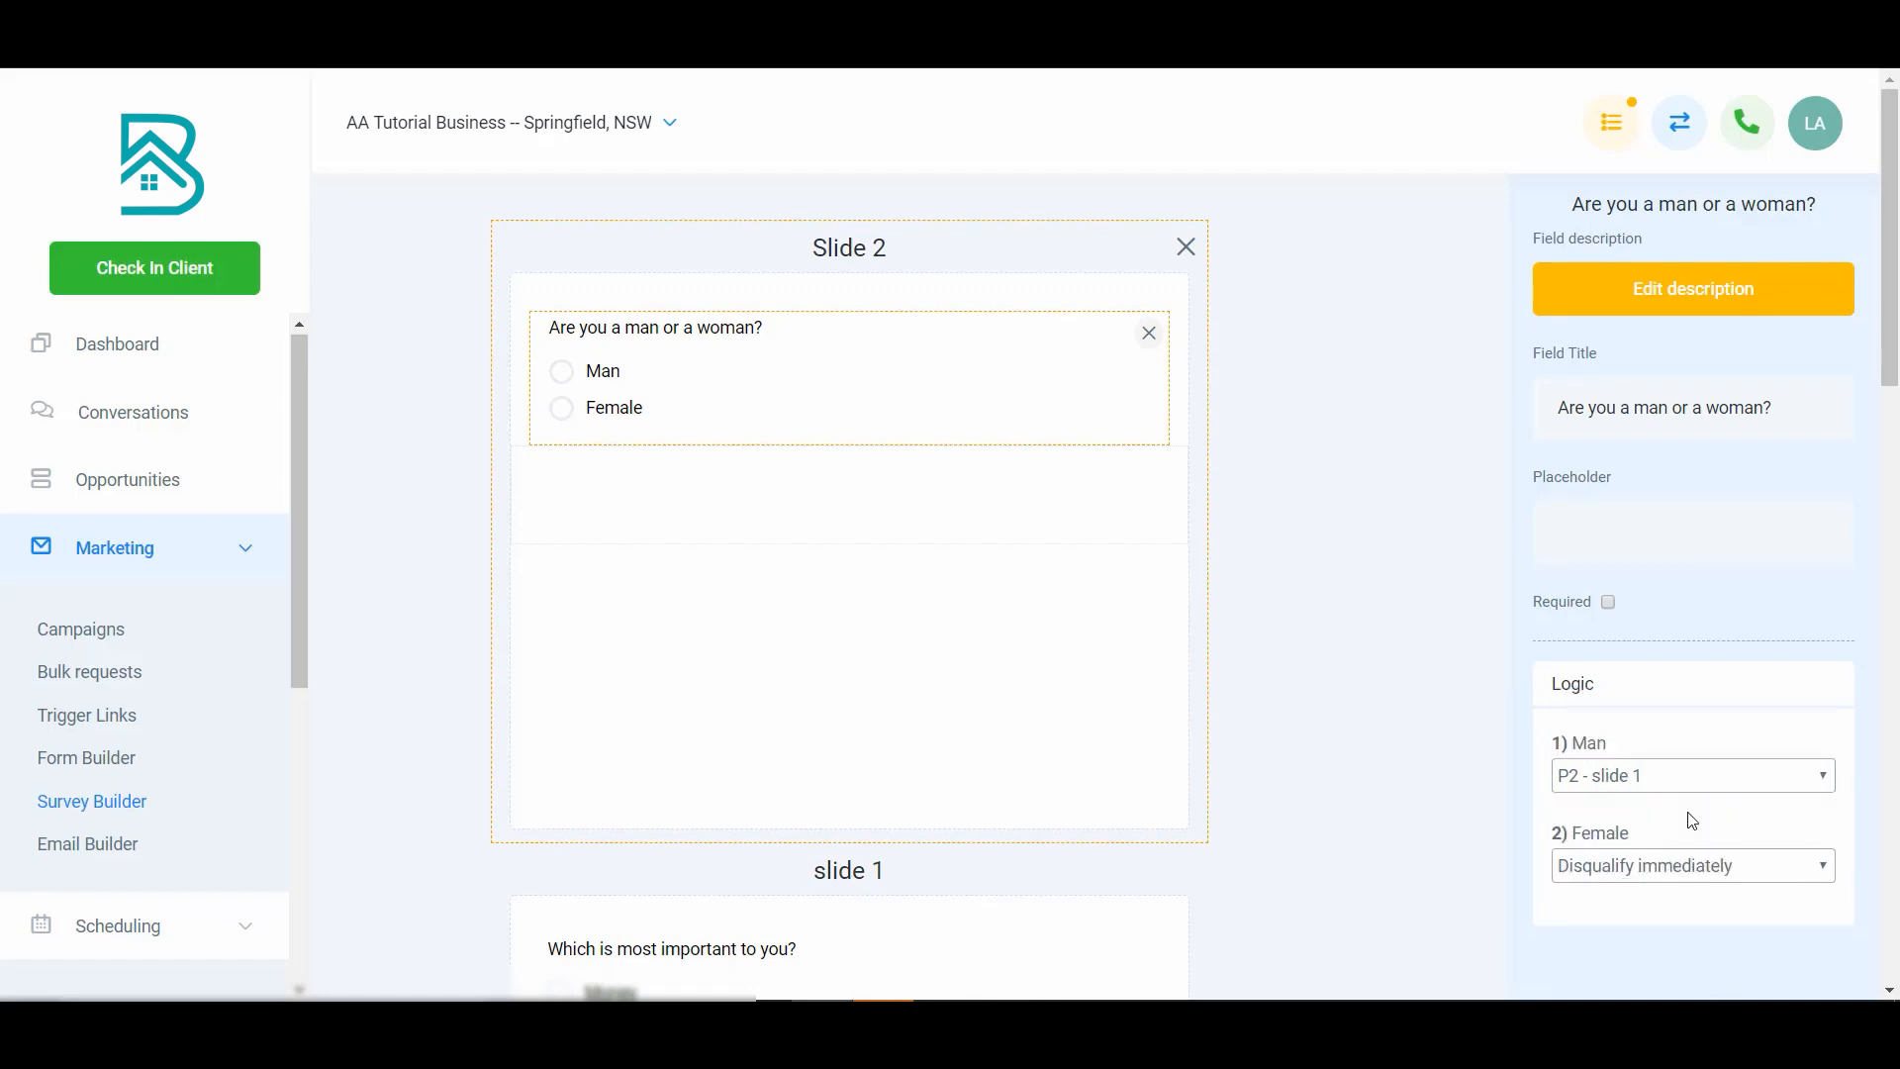
# - Change the Disqualify immediately action from a message to a URL
pyautogui.click(1340, 549)
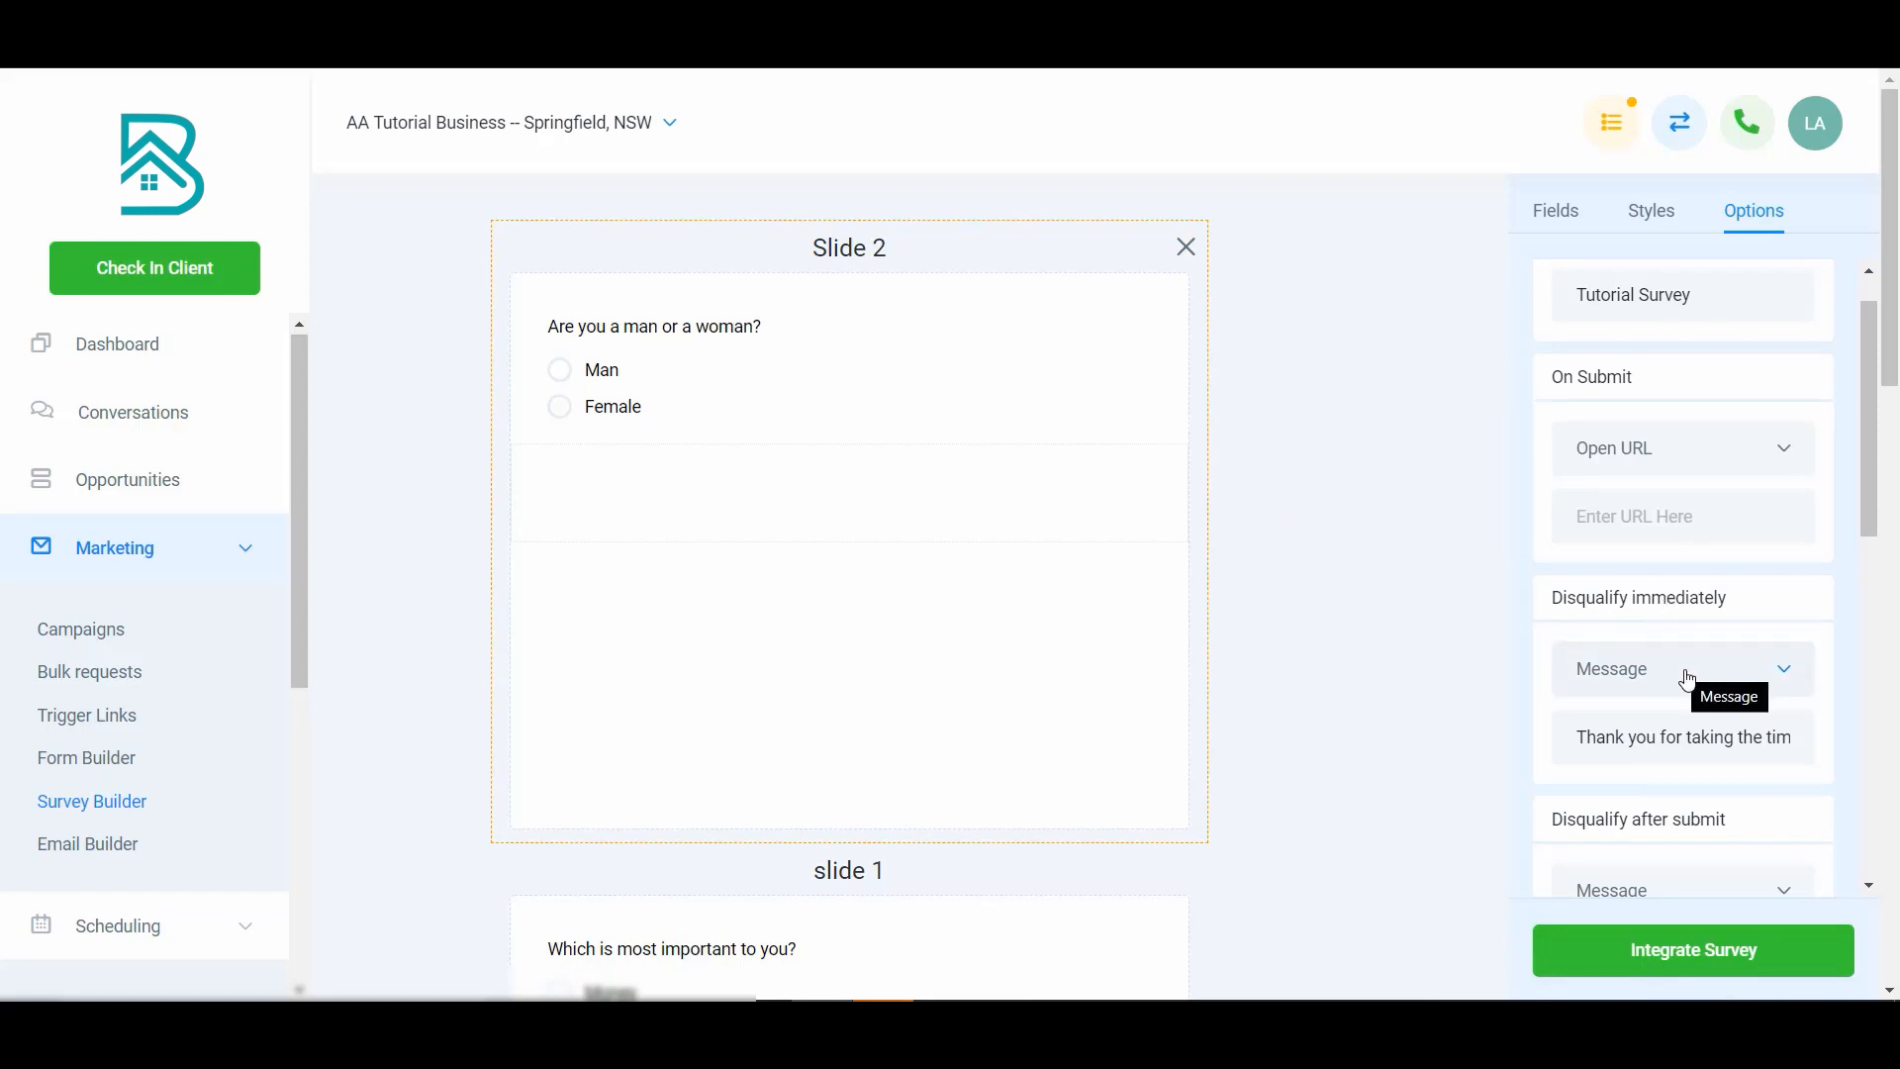
pyautogui.moveTo(1702, 739); pyautogui.dragTo(1824, 746)
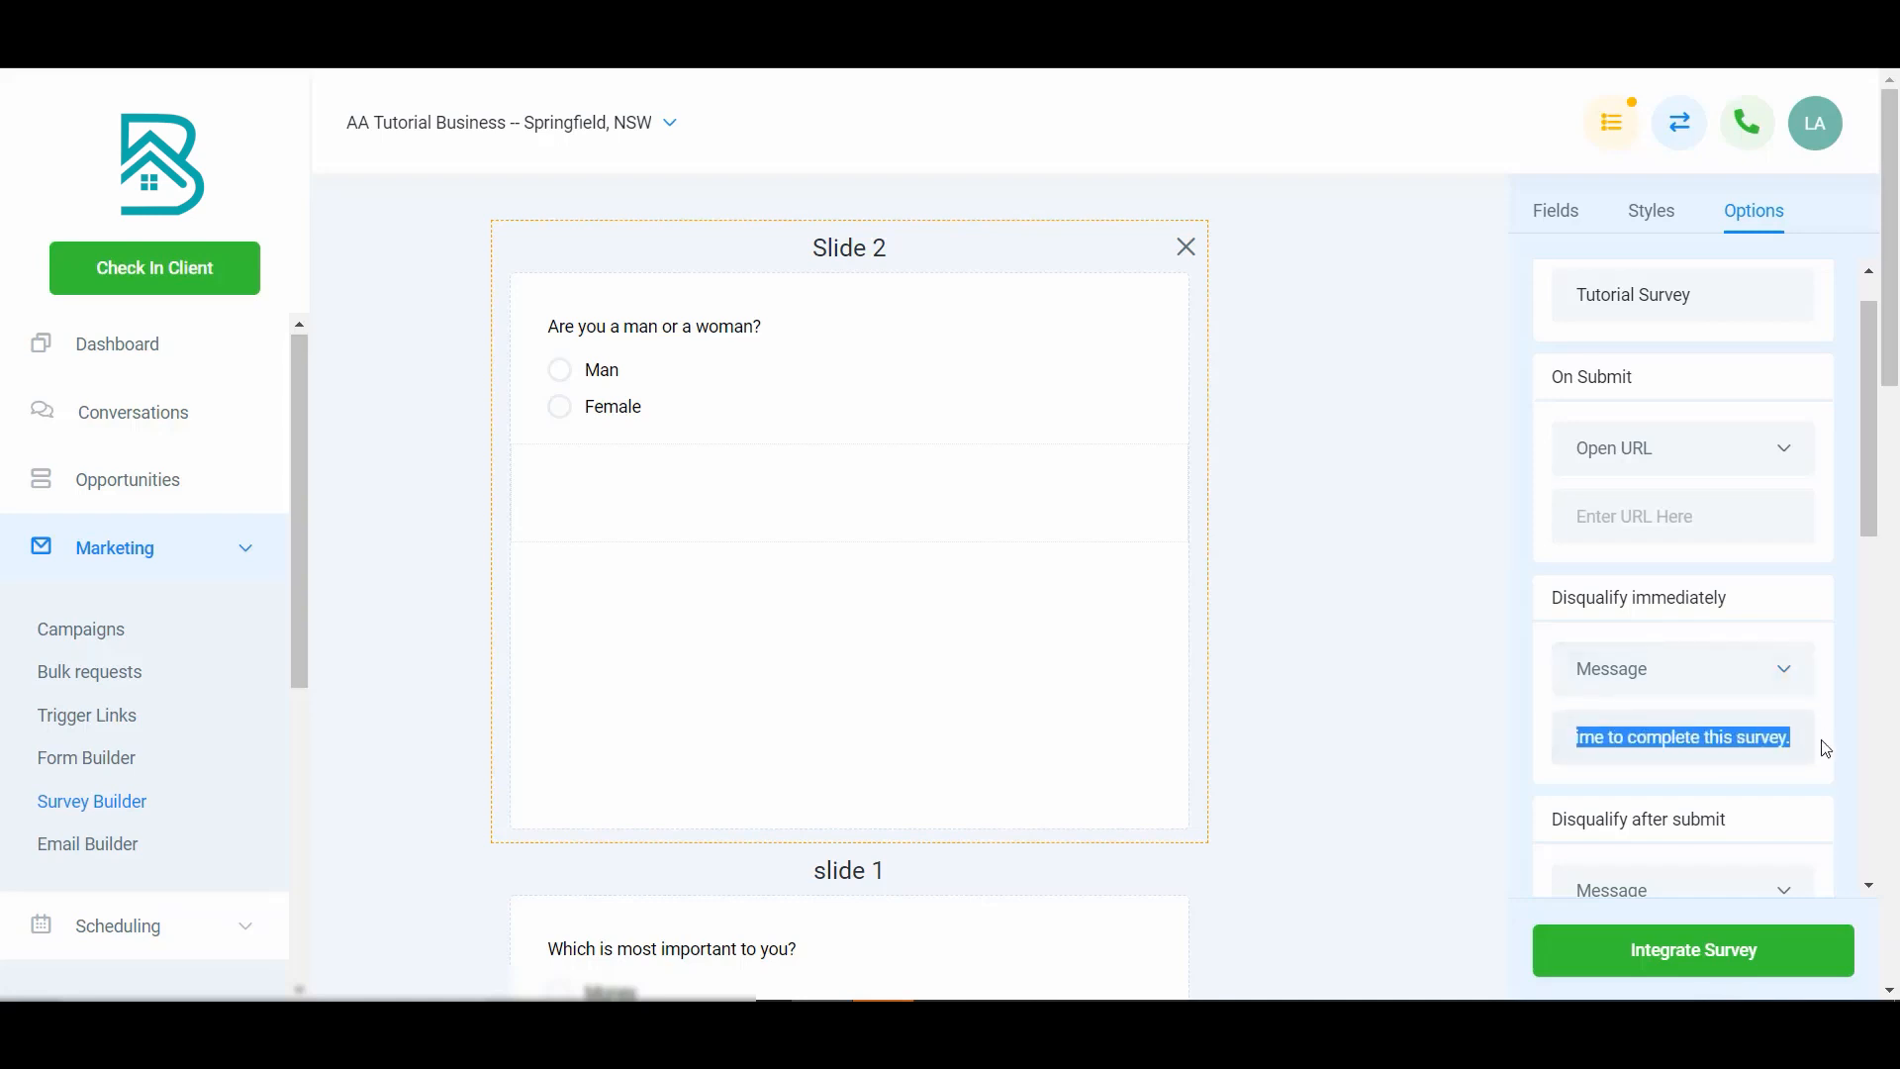
pyautogui.click(1734, 672)
pyautogui.click(1712, 732)
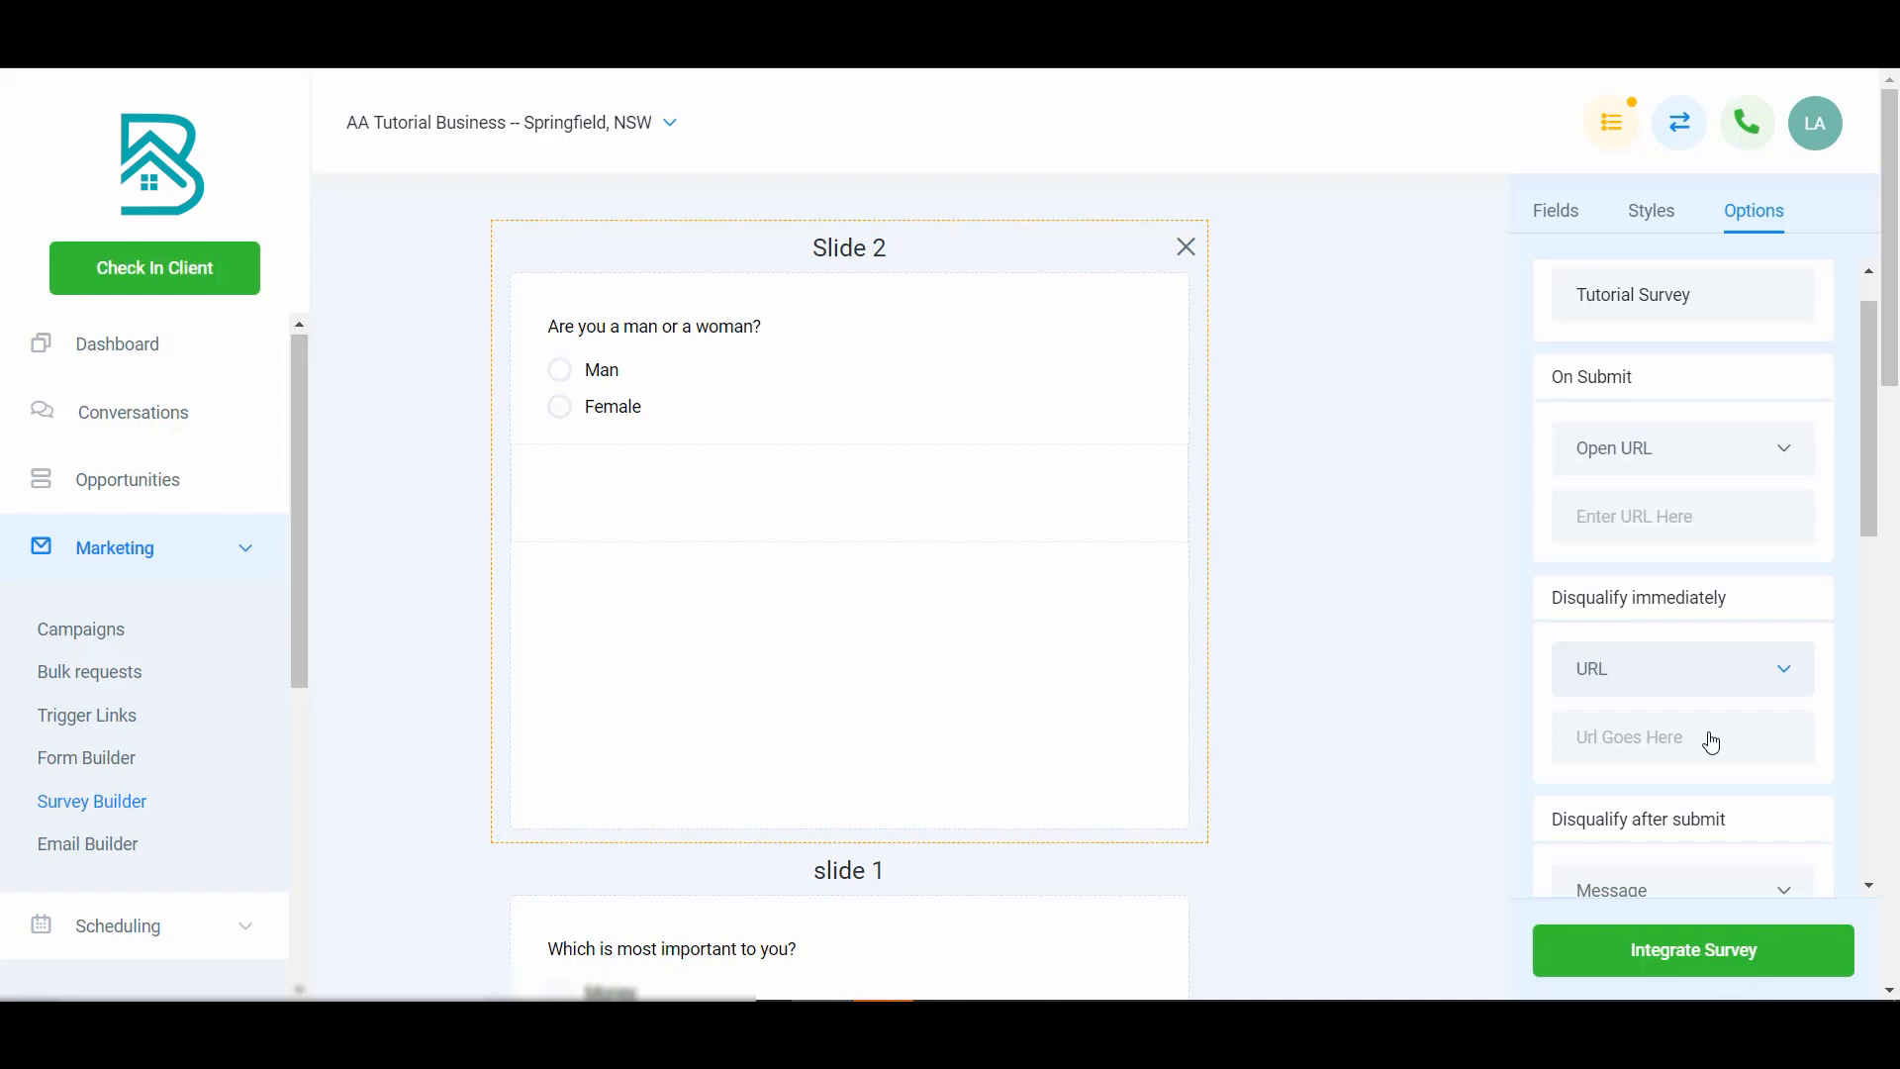
# - Route the Man answer to Disqualify after submit and the Female answer to P3 - Slide 3
pyautogui.scroll(-2, 1712, 732)
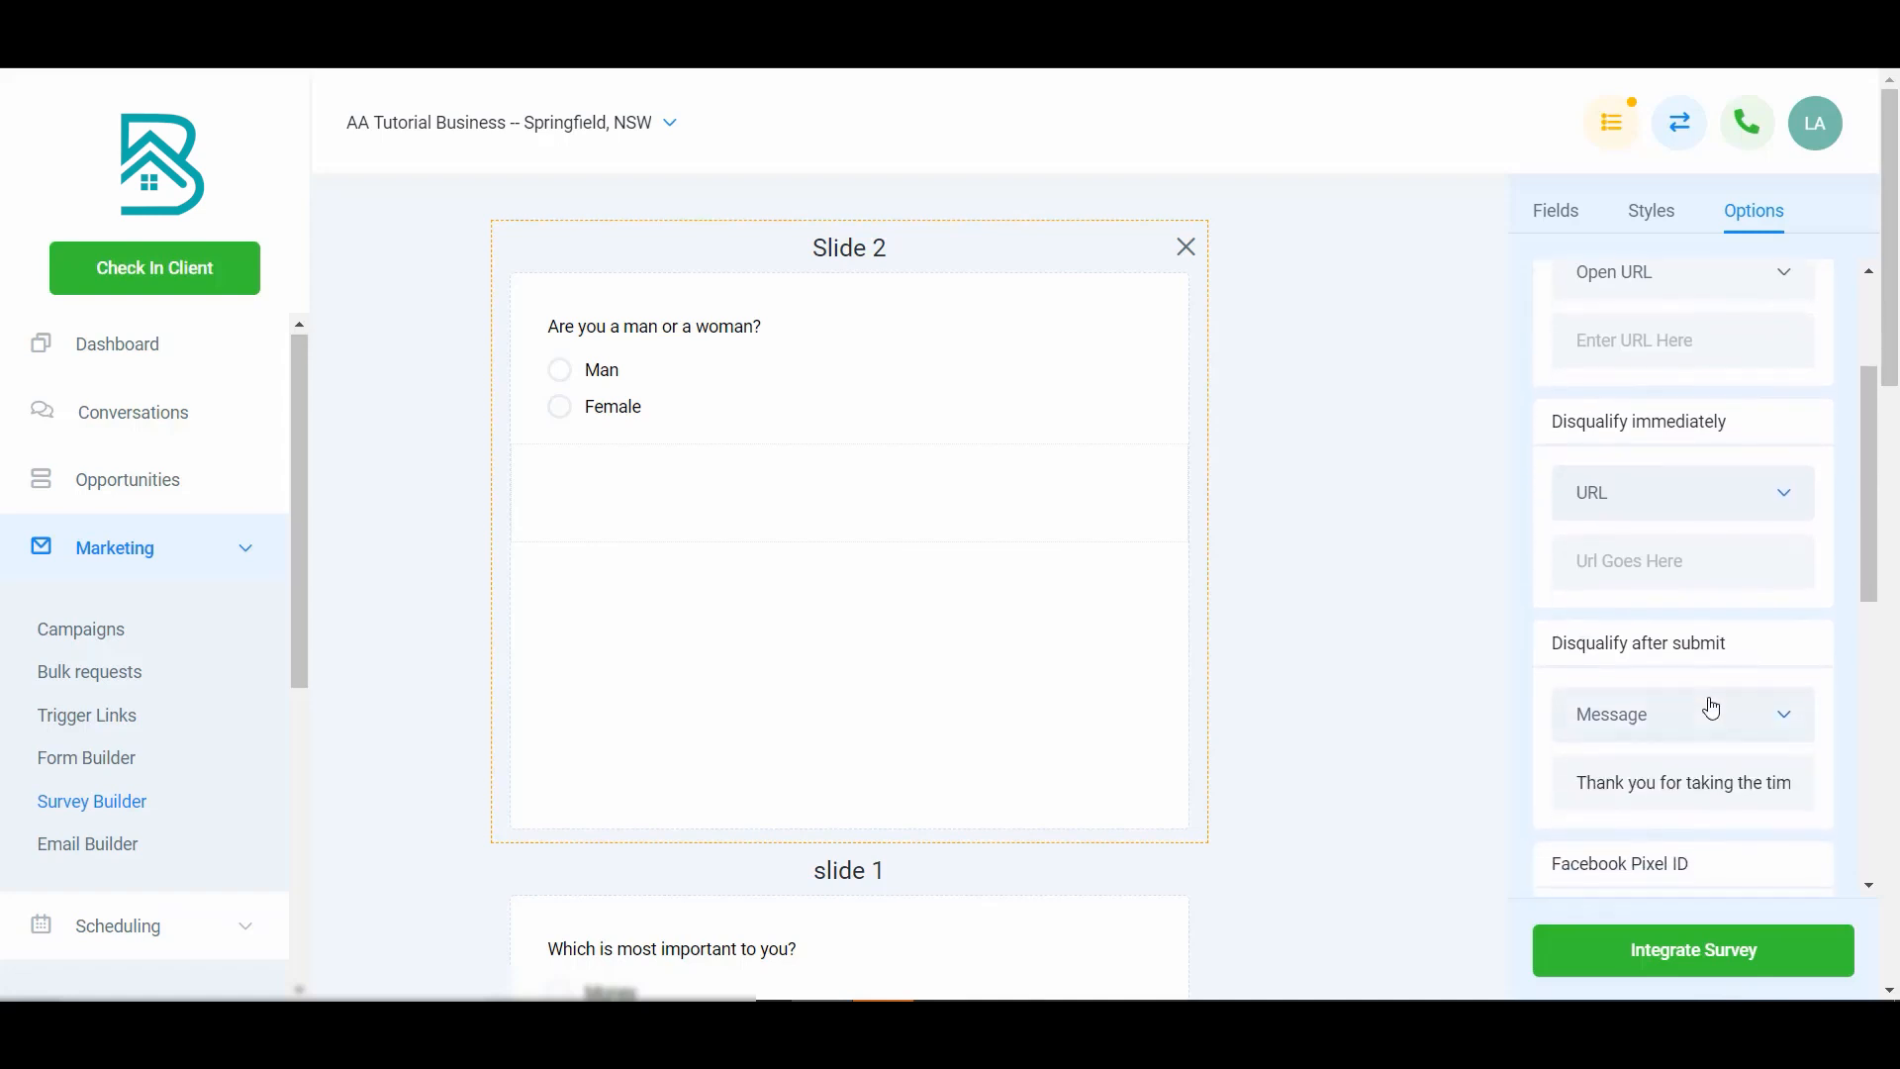
pyautogui.scroll(3, 1711, 705)
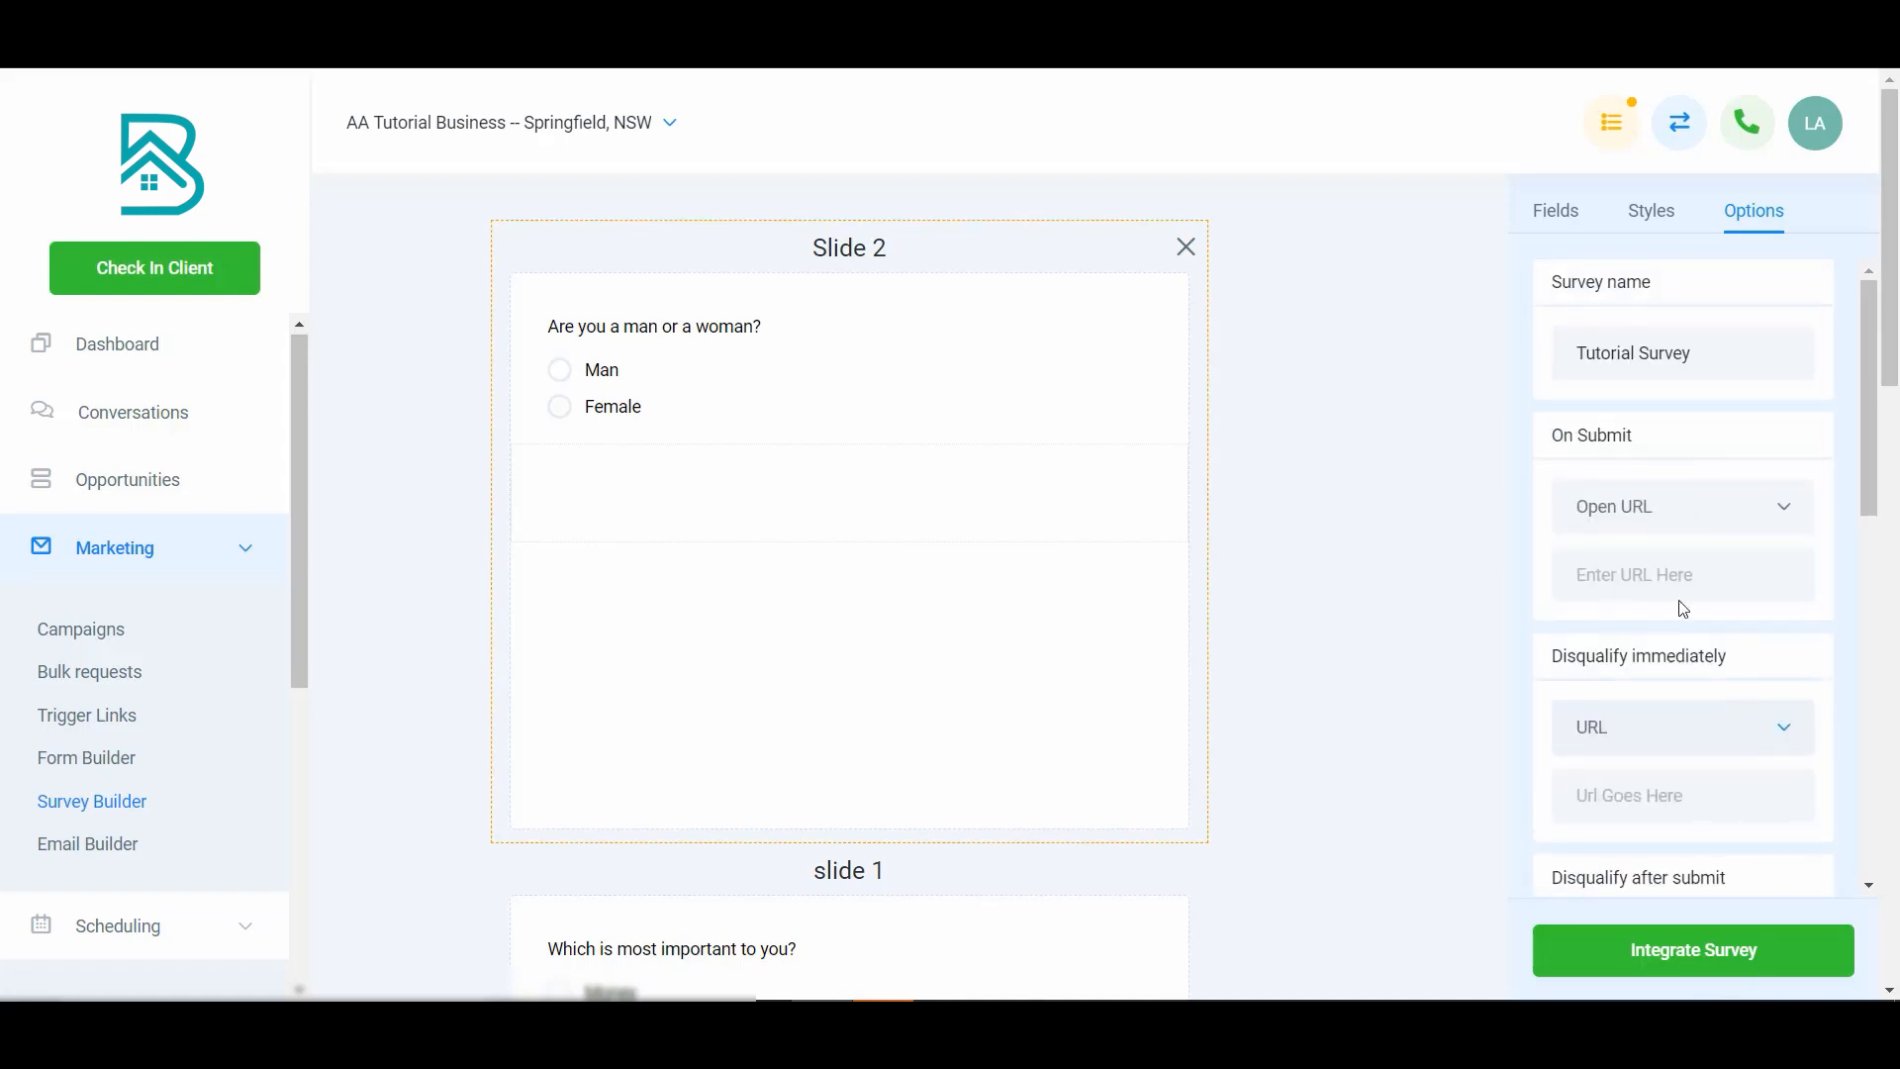
pyautogui.scroll(-1, 1638, 327)
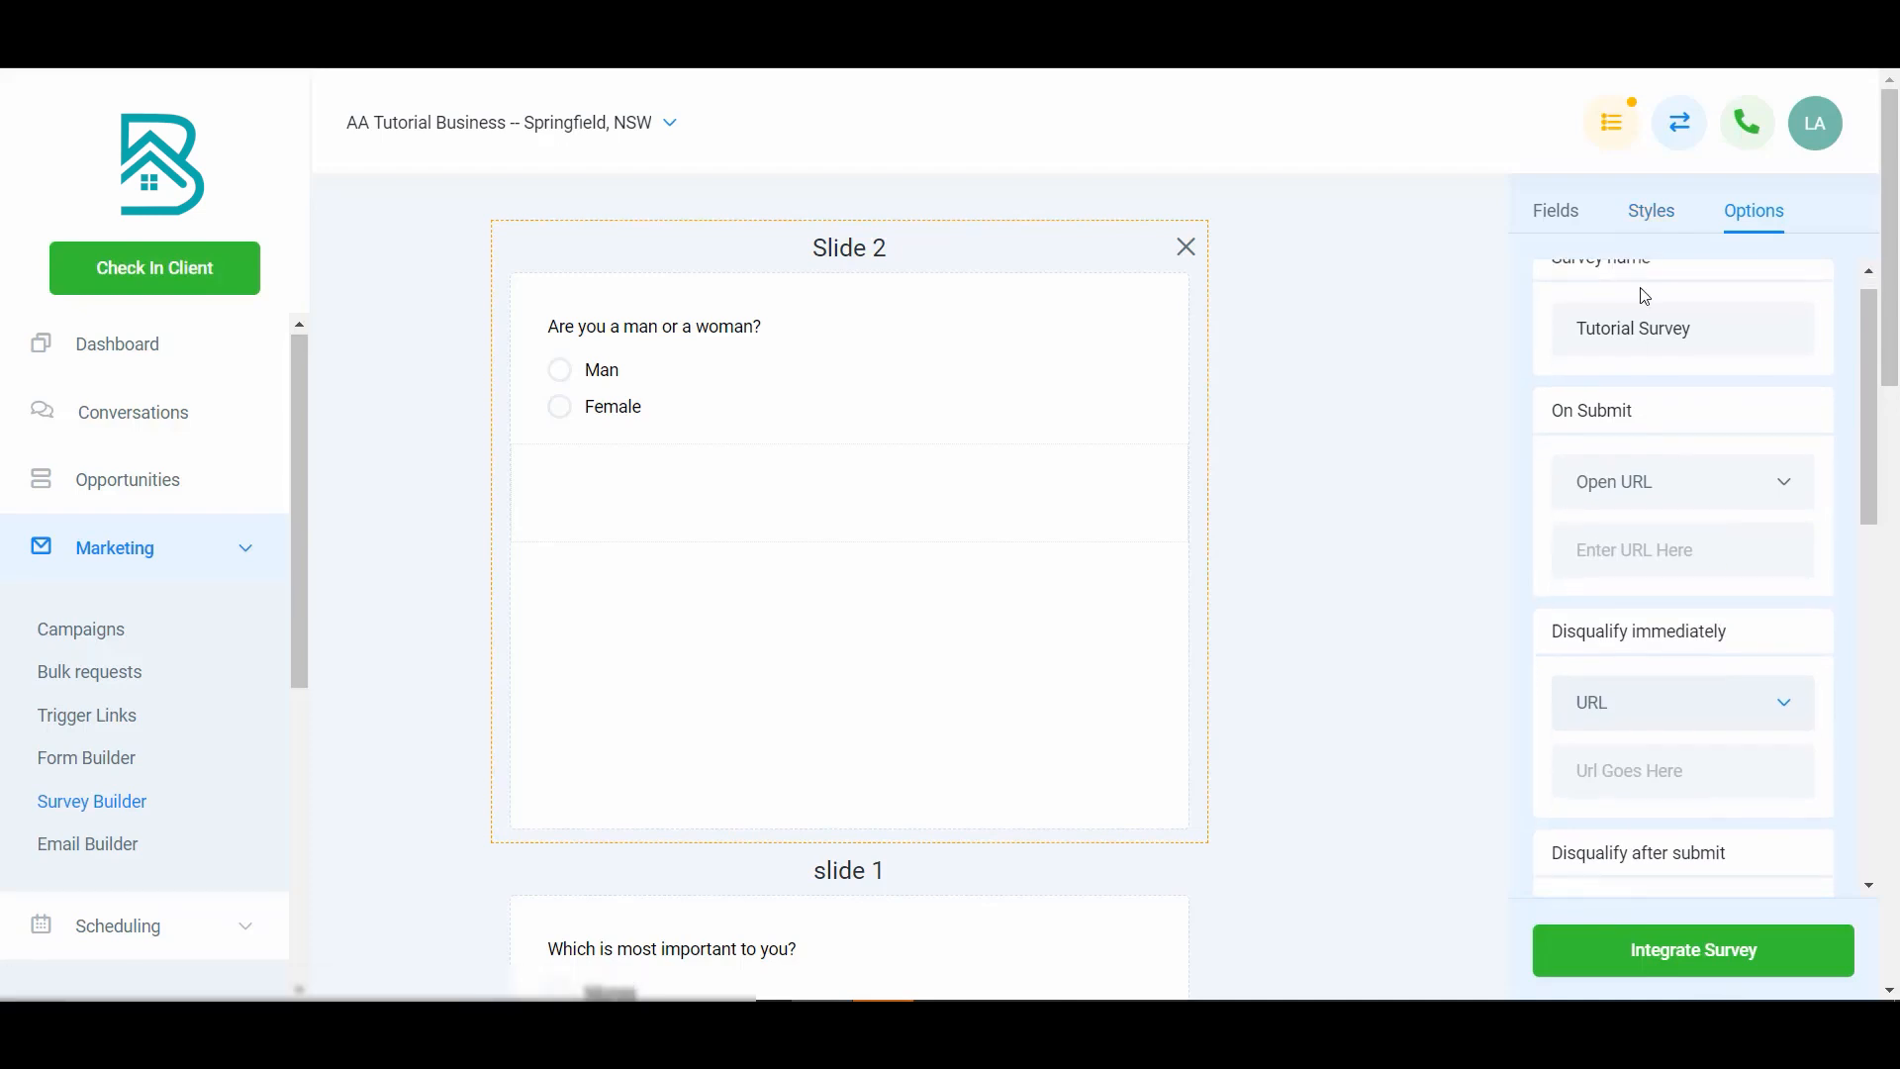
pyautogui.moveTo(781, 407)
pyautogui.mouseDown()
pyautogui.moveTo(610, 373)
pyautogui.moveTo(818, 409)
pyautogui.mouseUp()
pyautogui.click(943, 416)
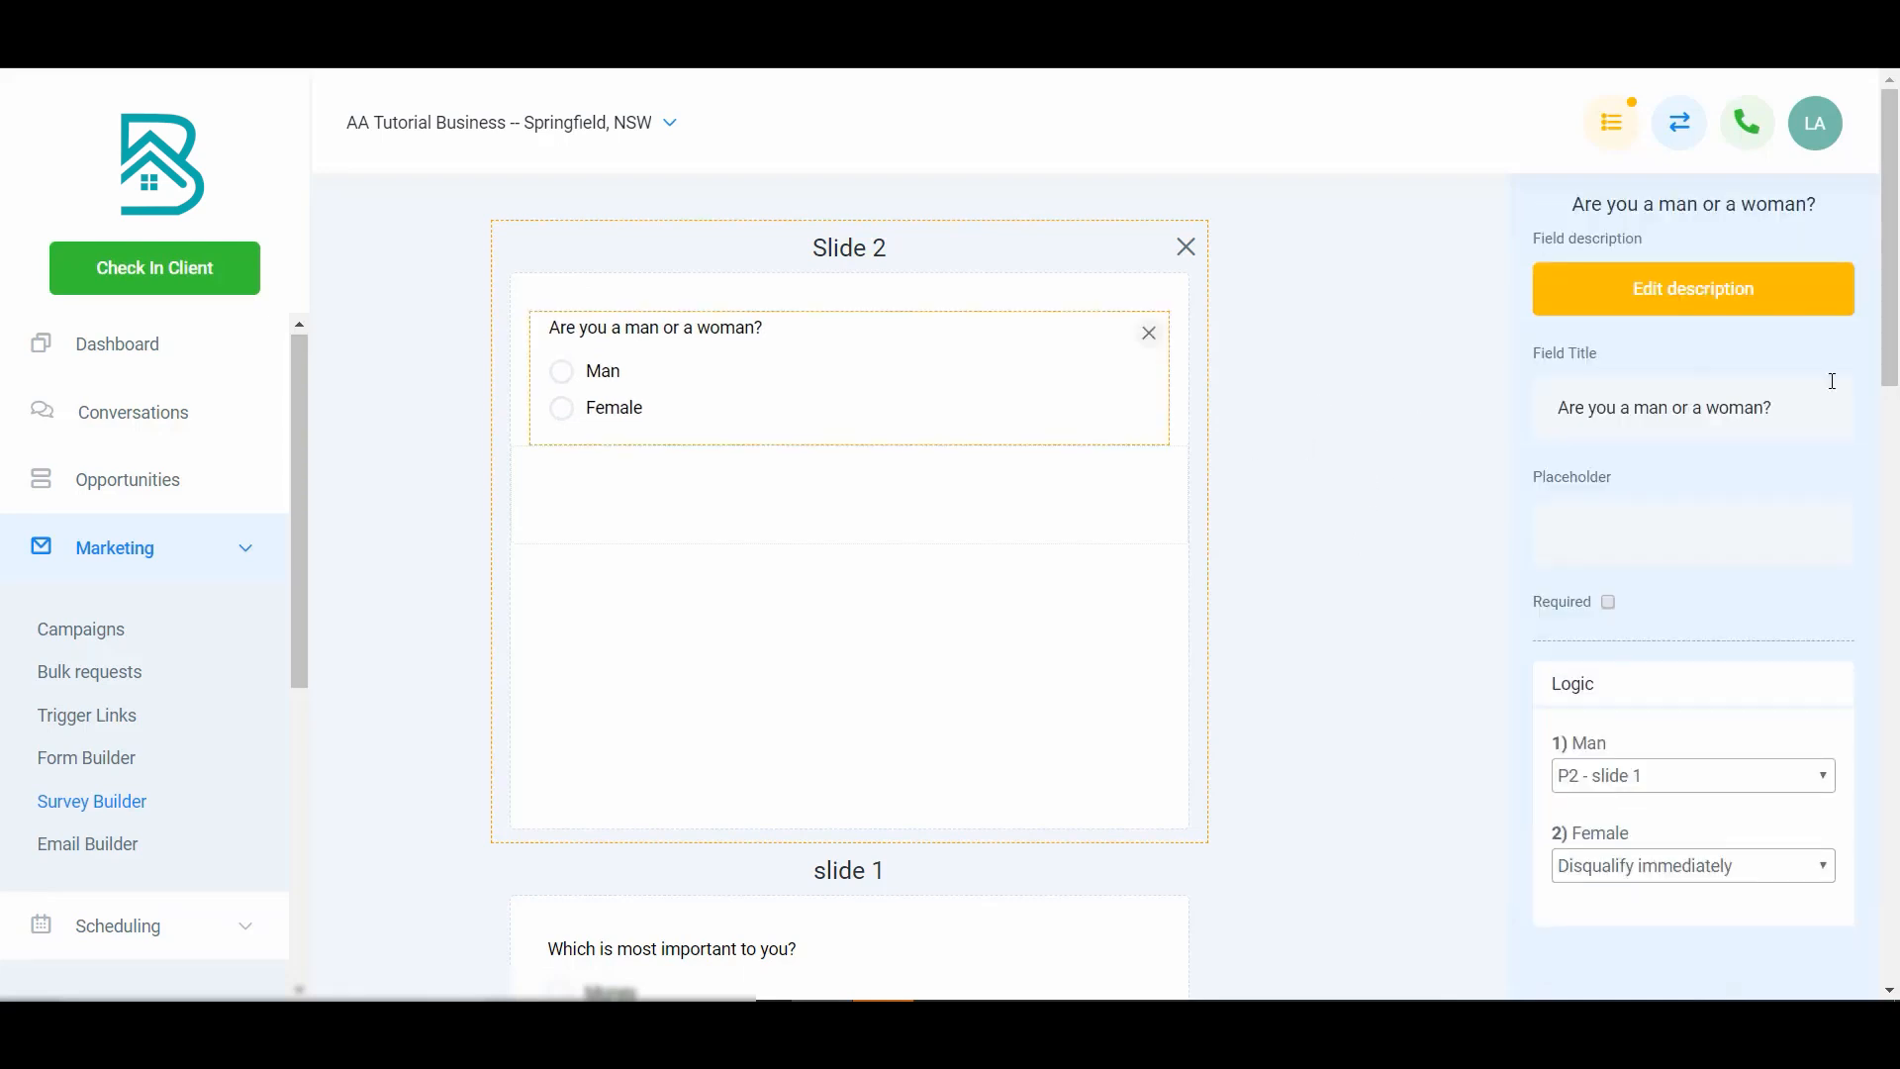
pyautogui.scroll(-3, 1706, 759)
pyautogui.click(1696, 866)
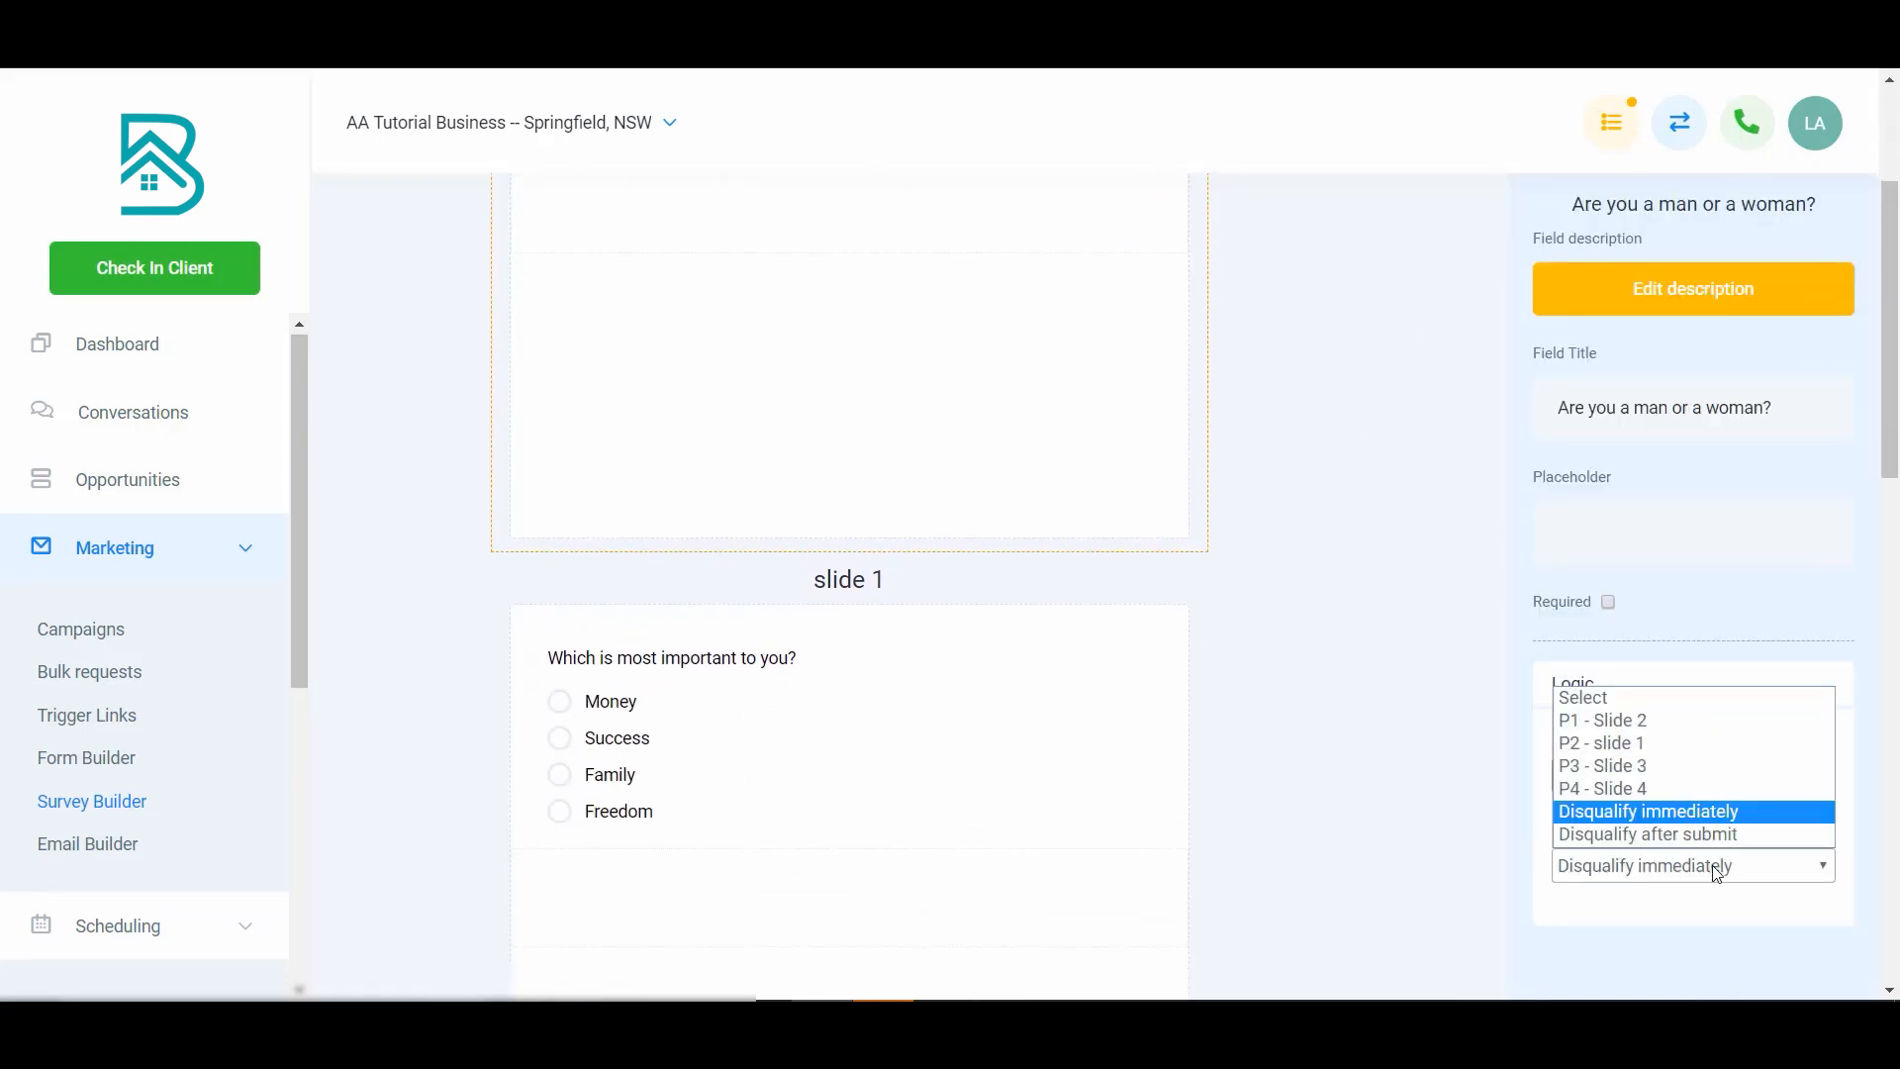
pyautogui.click(1712, 766)
pyautogui.click(1705, 781)
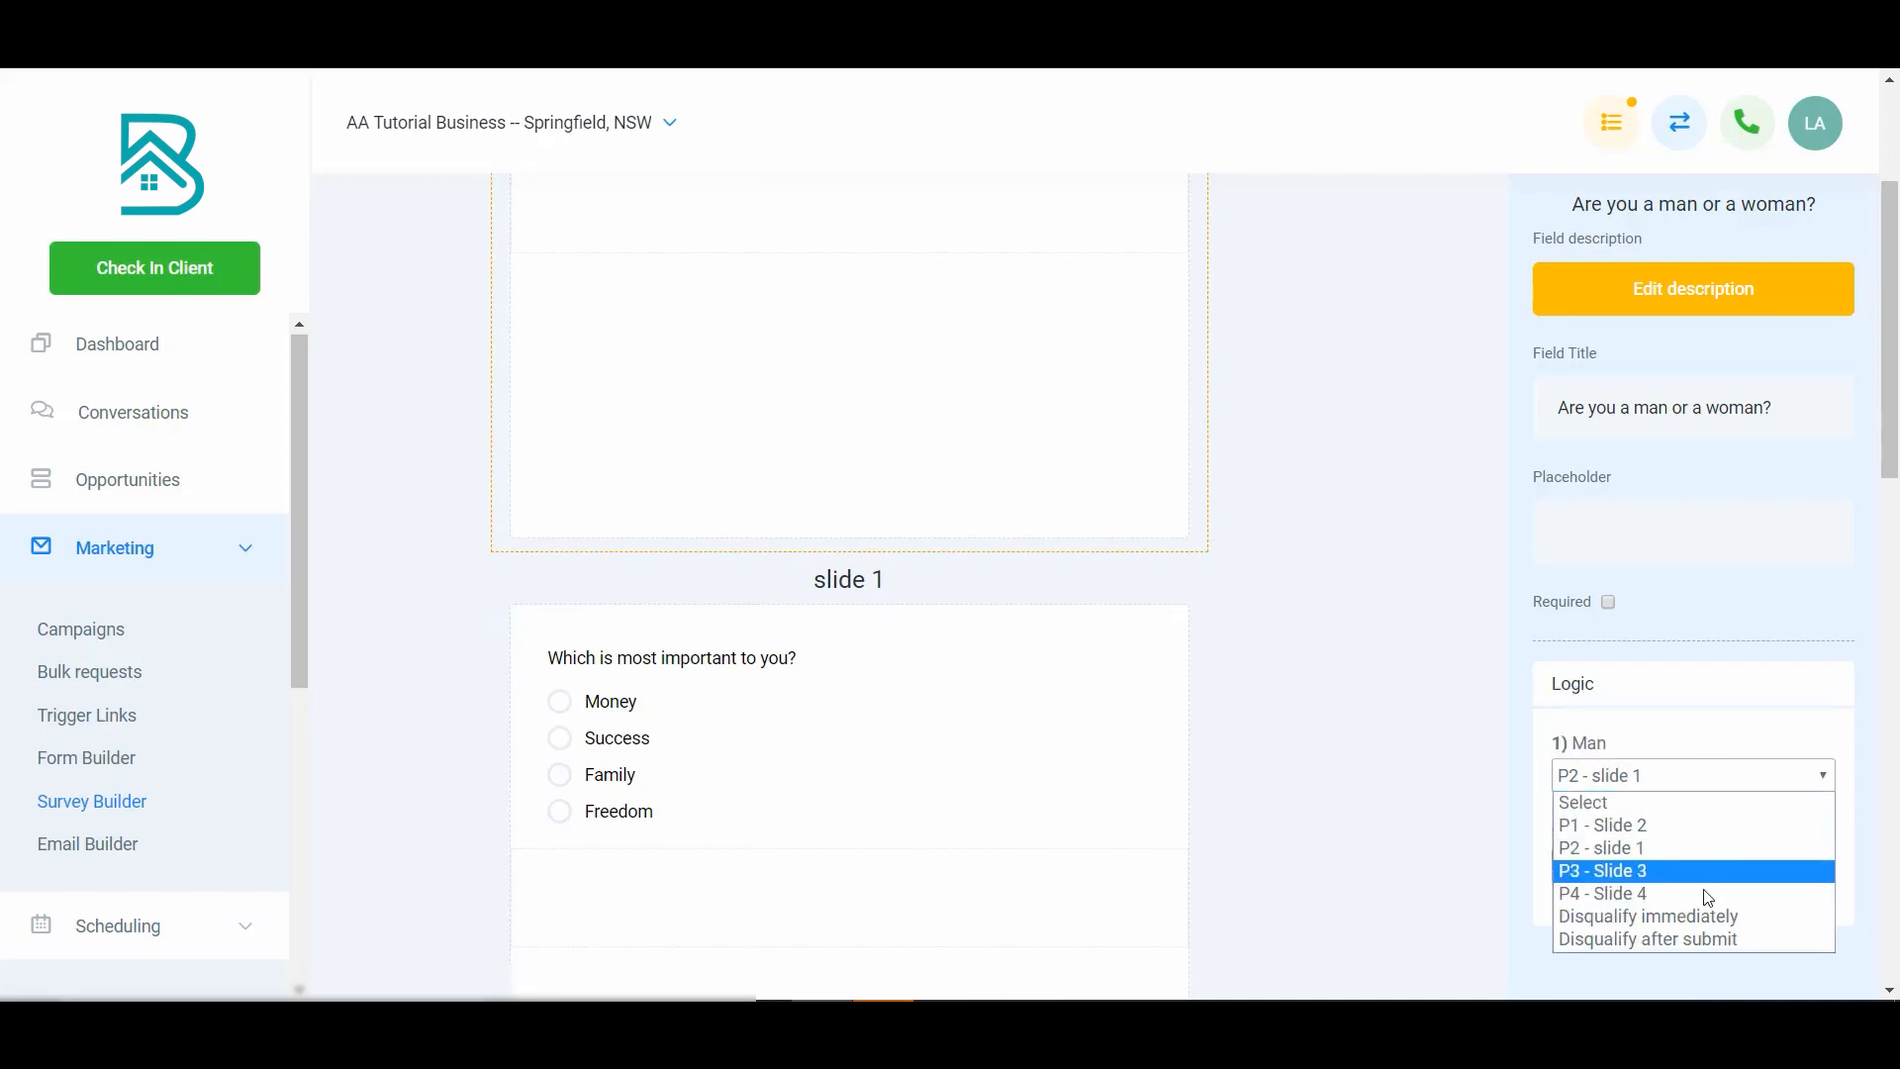
pyautogui.click(1715, 942)
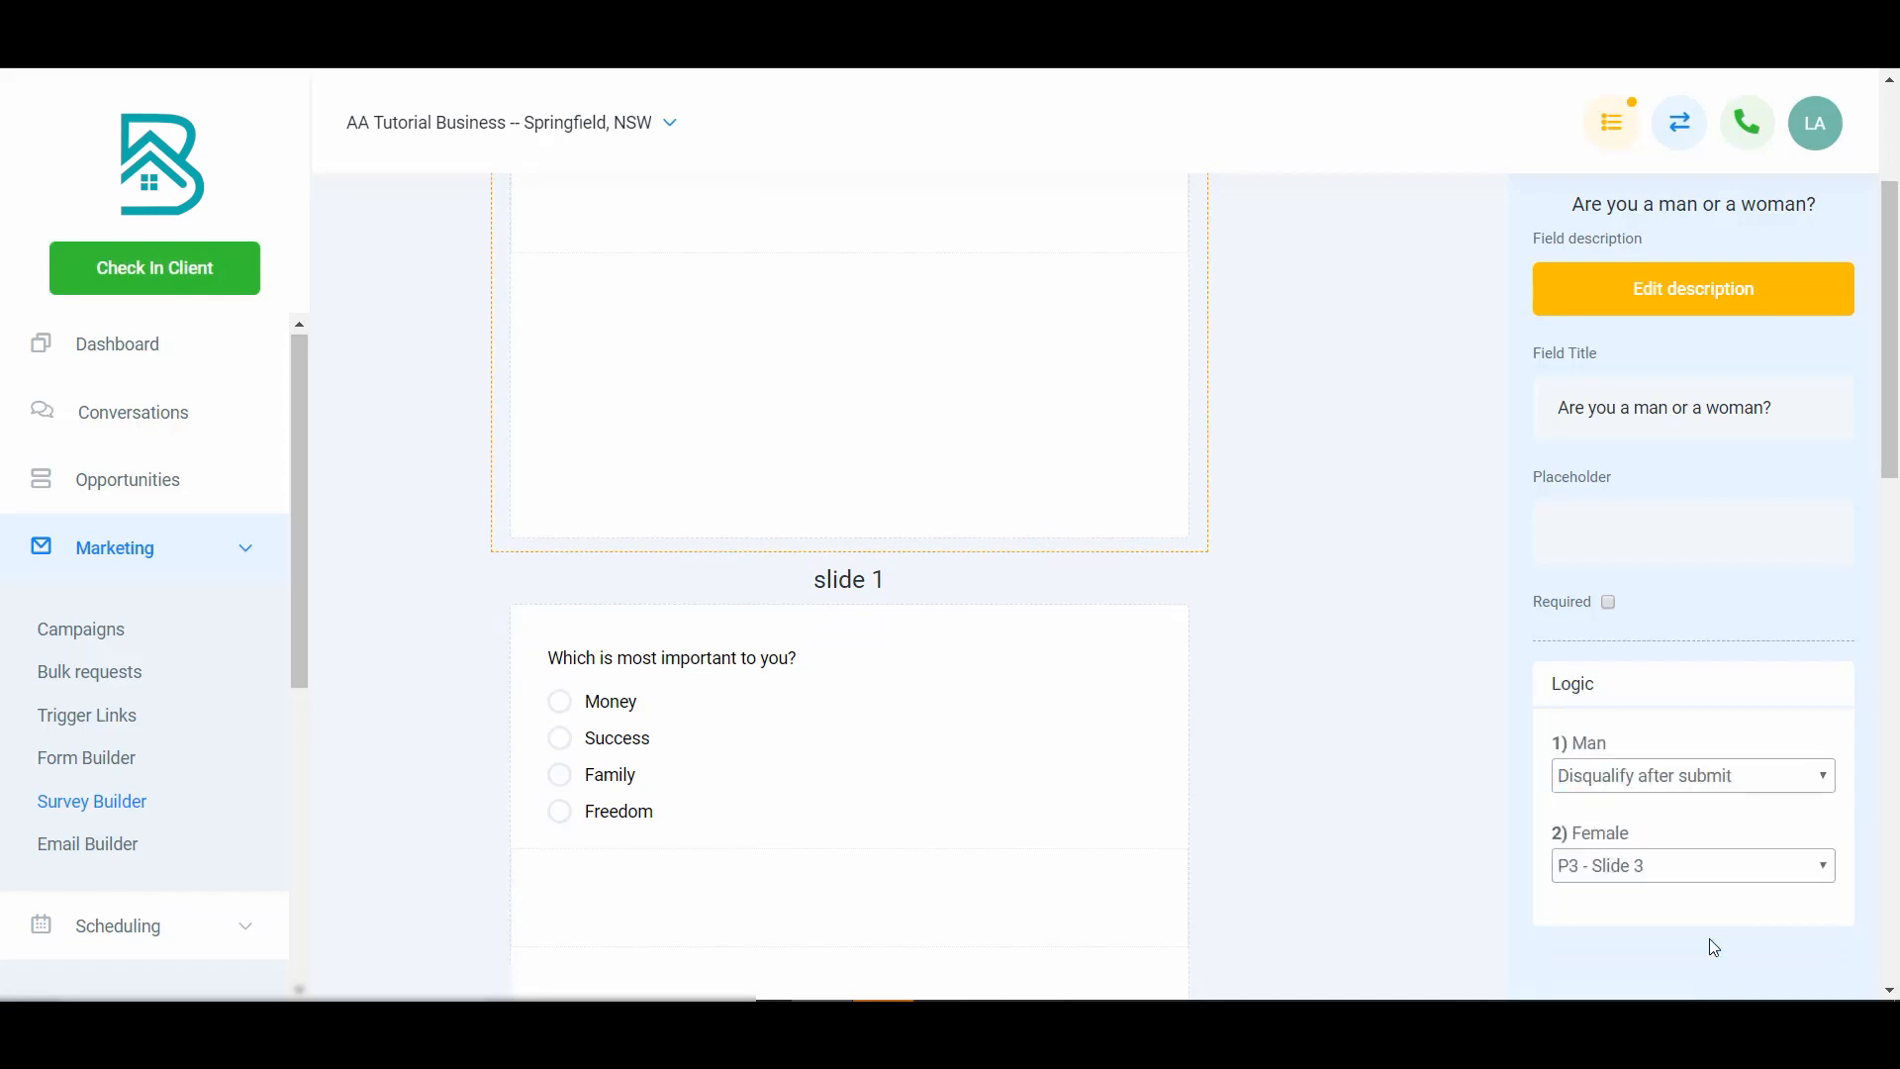
# - Scroll through the slides to review the survey
pyautogui.click(1308, 535)
pyautogui.scroll(3, 1050, 492)
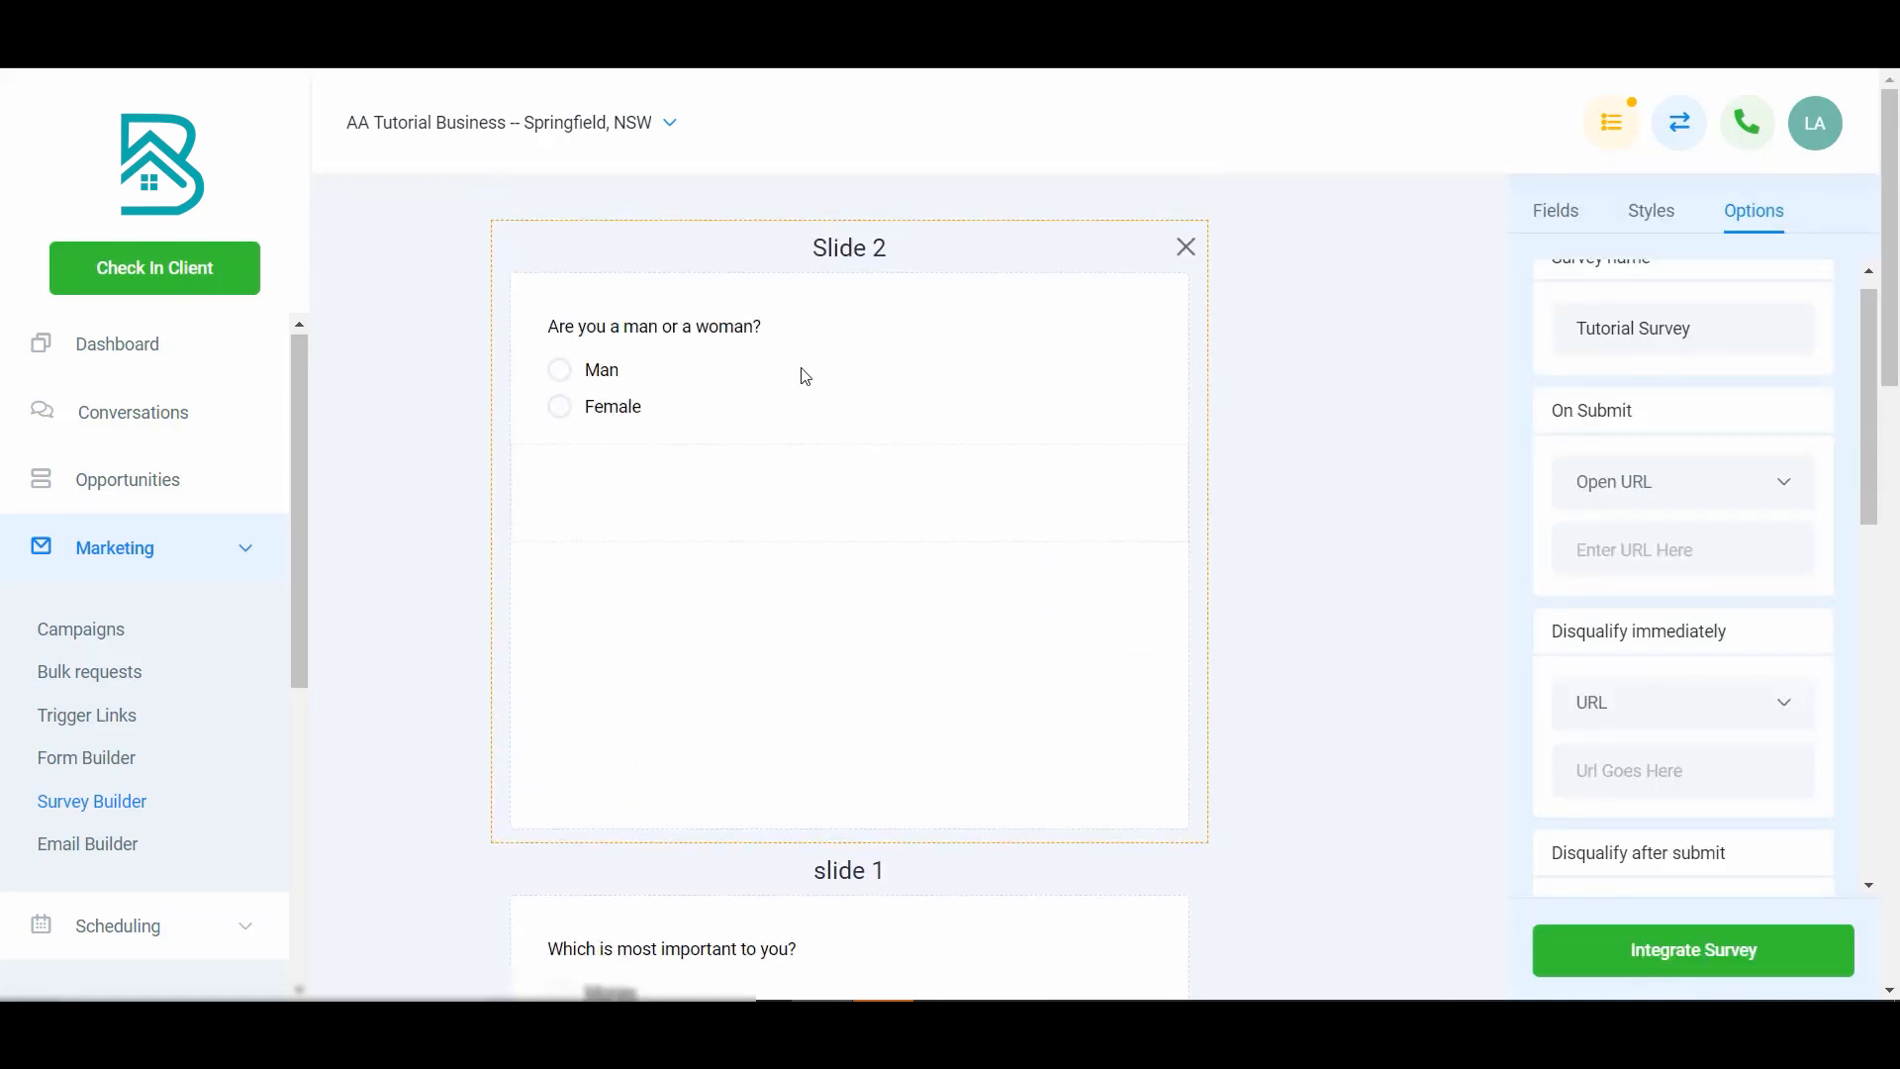
pyautogui.scroll(-7, 1041, 666)
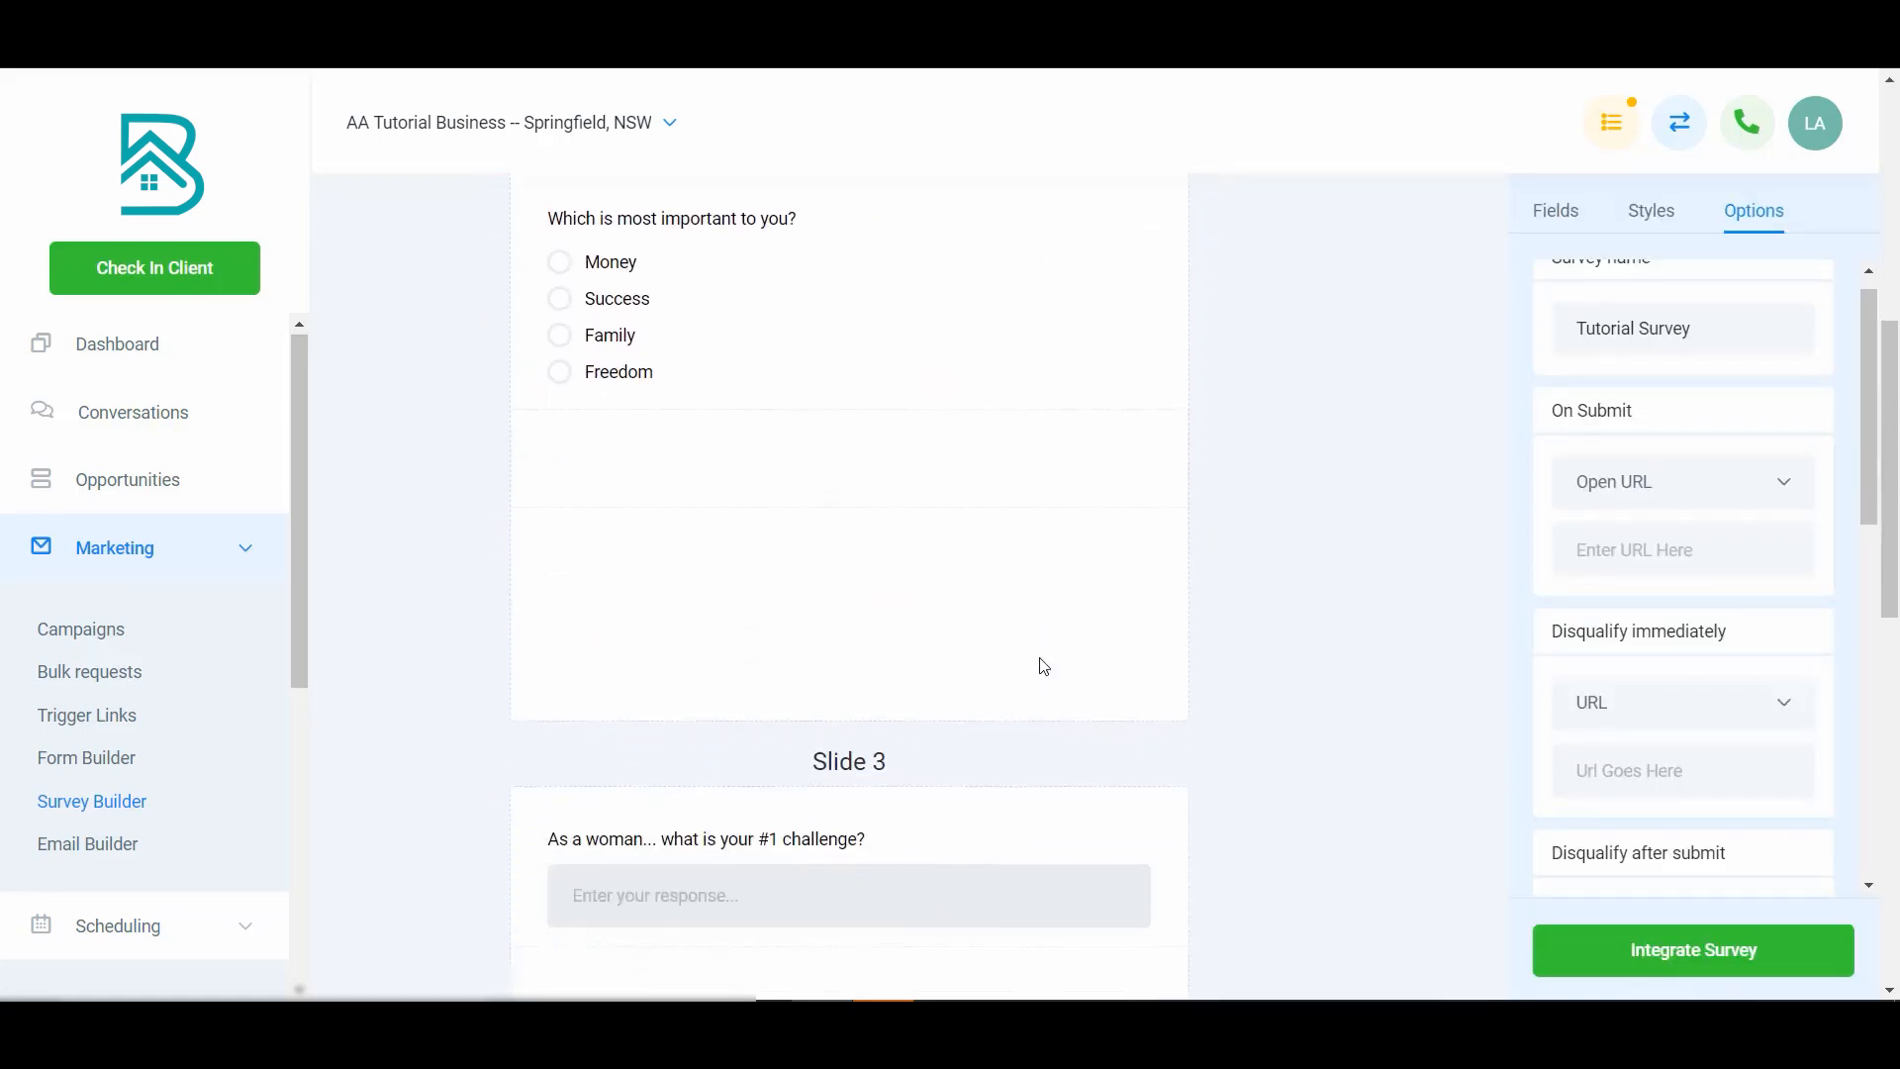
pyautogui.scroll(-9, 1044, 666)
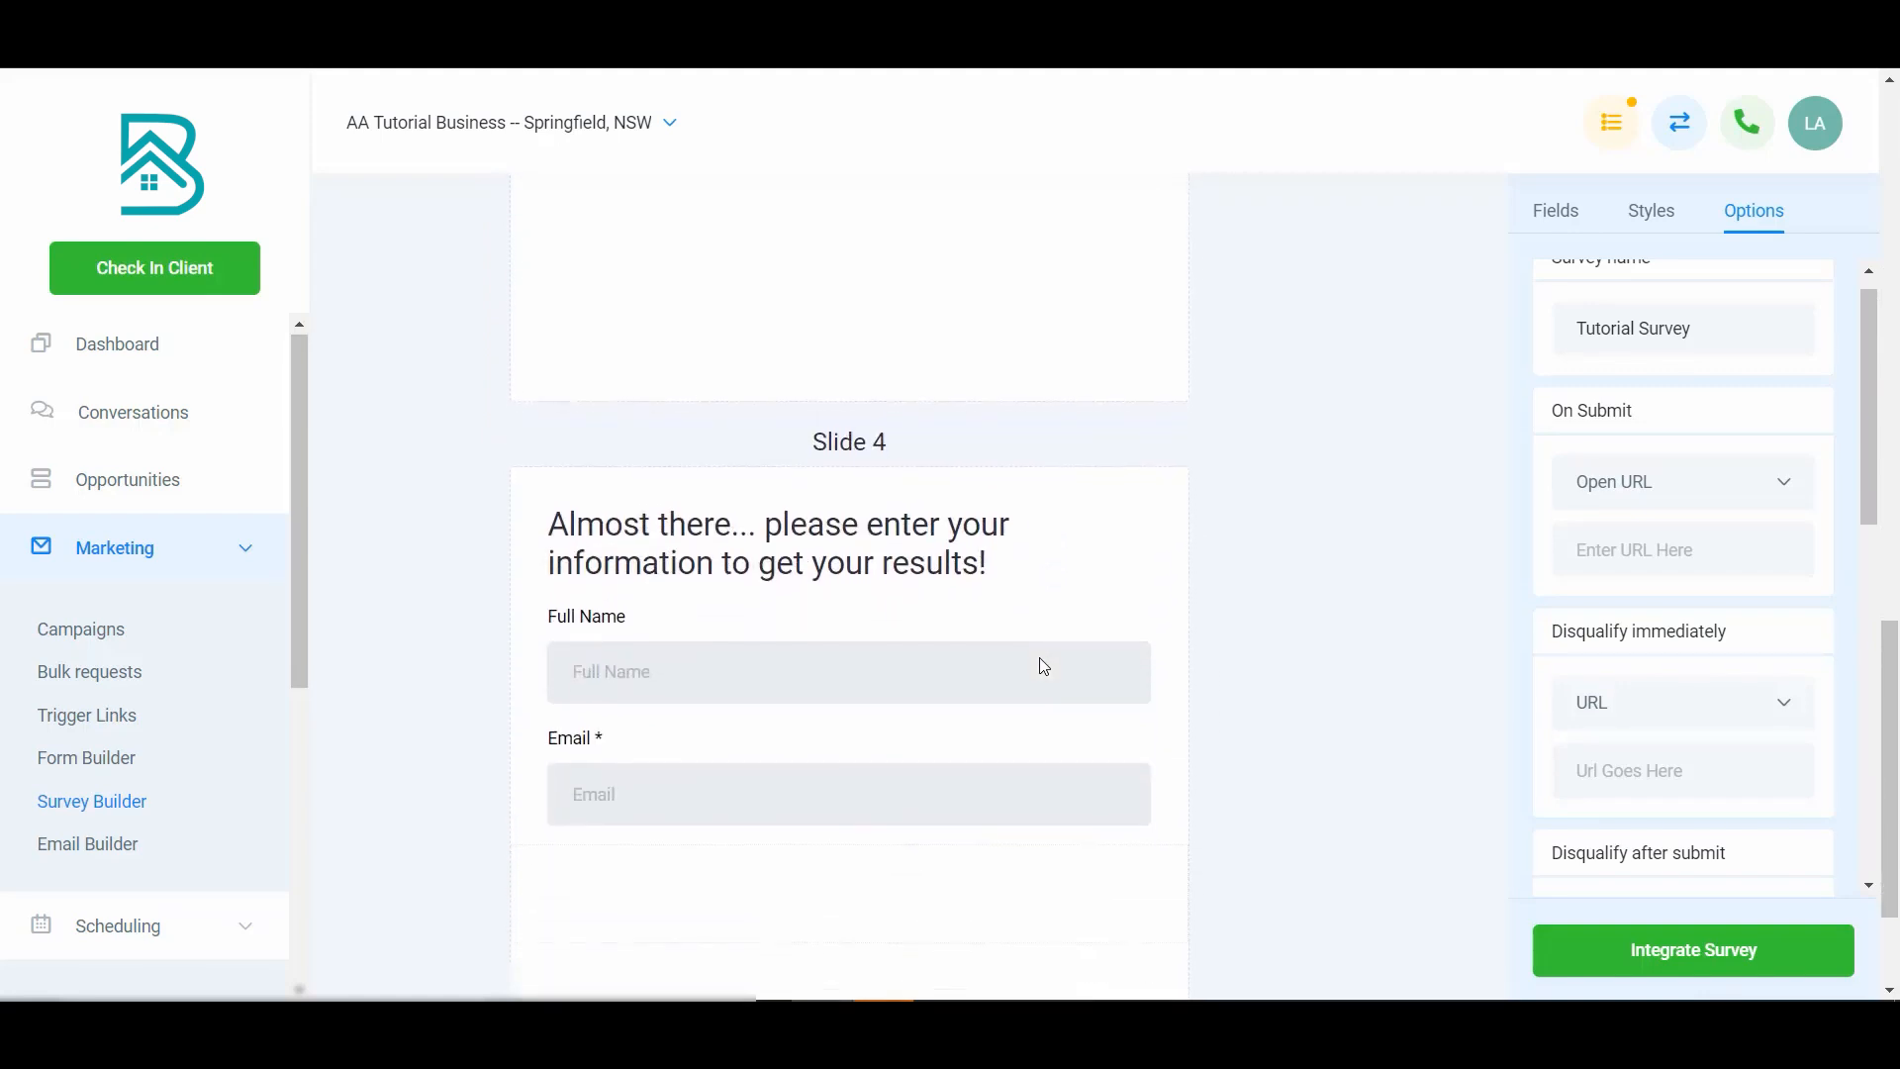
pyautogui.scroll(-2, 1045, 666)
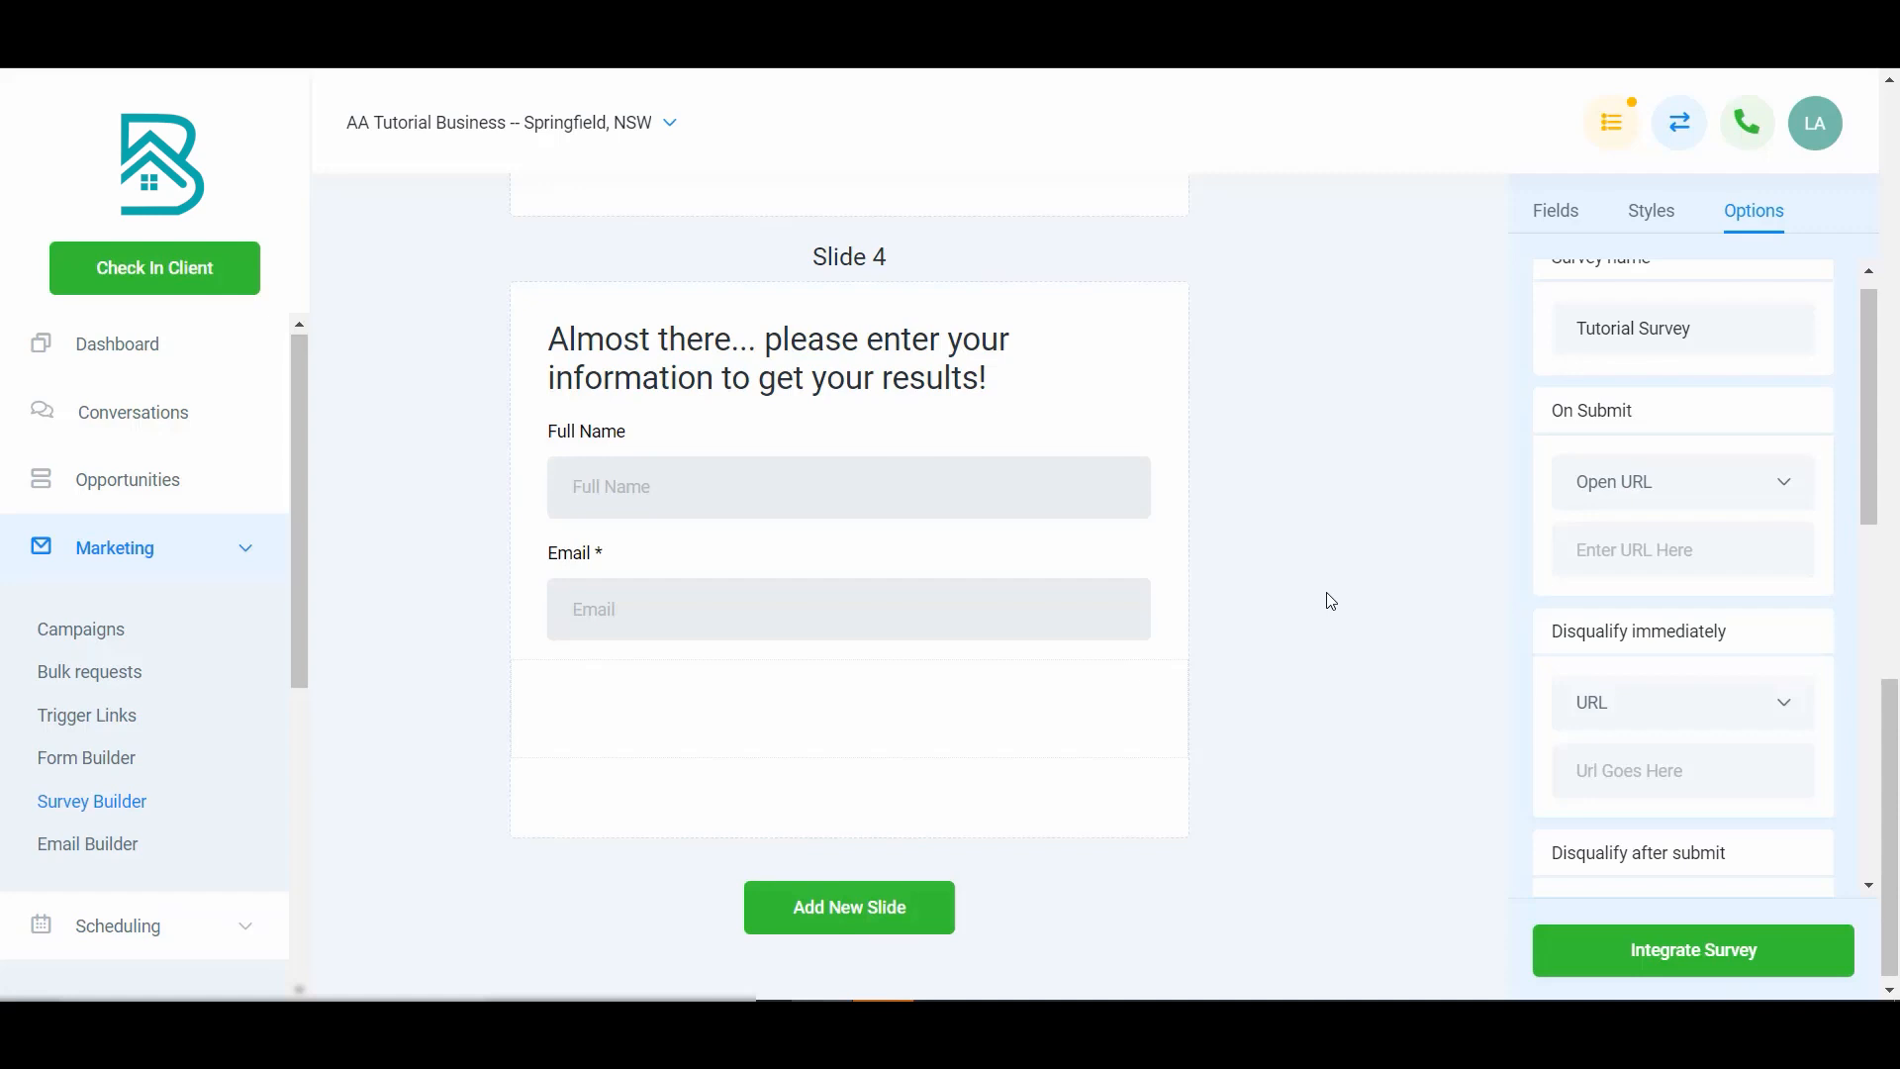
pyautogui.scroll(5, 1366, 612)
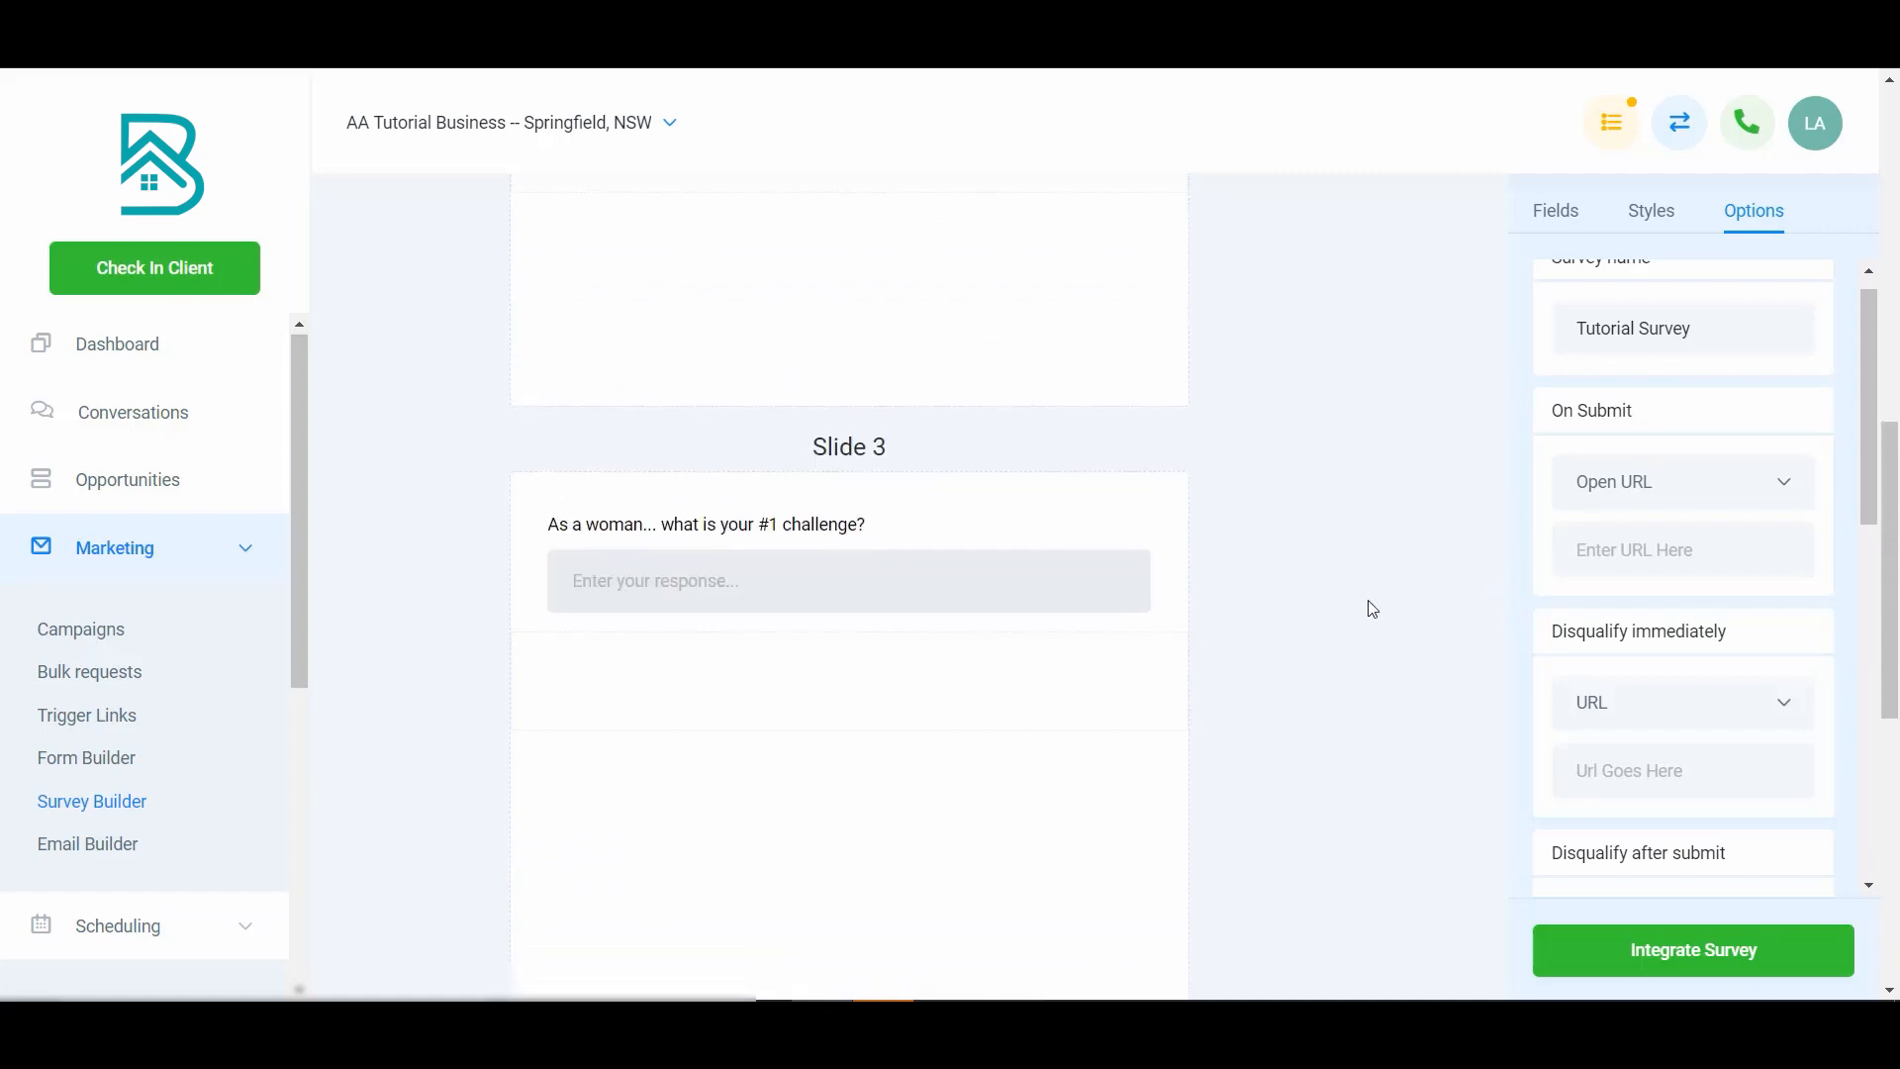
pyautogui.scroll(-4, 1392, 613)
pyautogui.scroll(-3, 1391, 612)
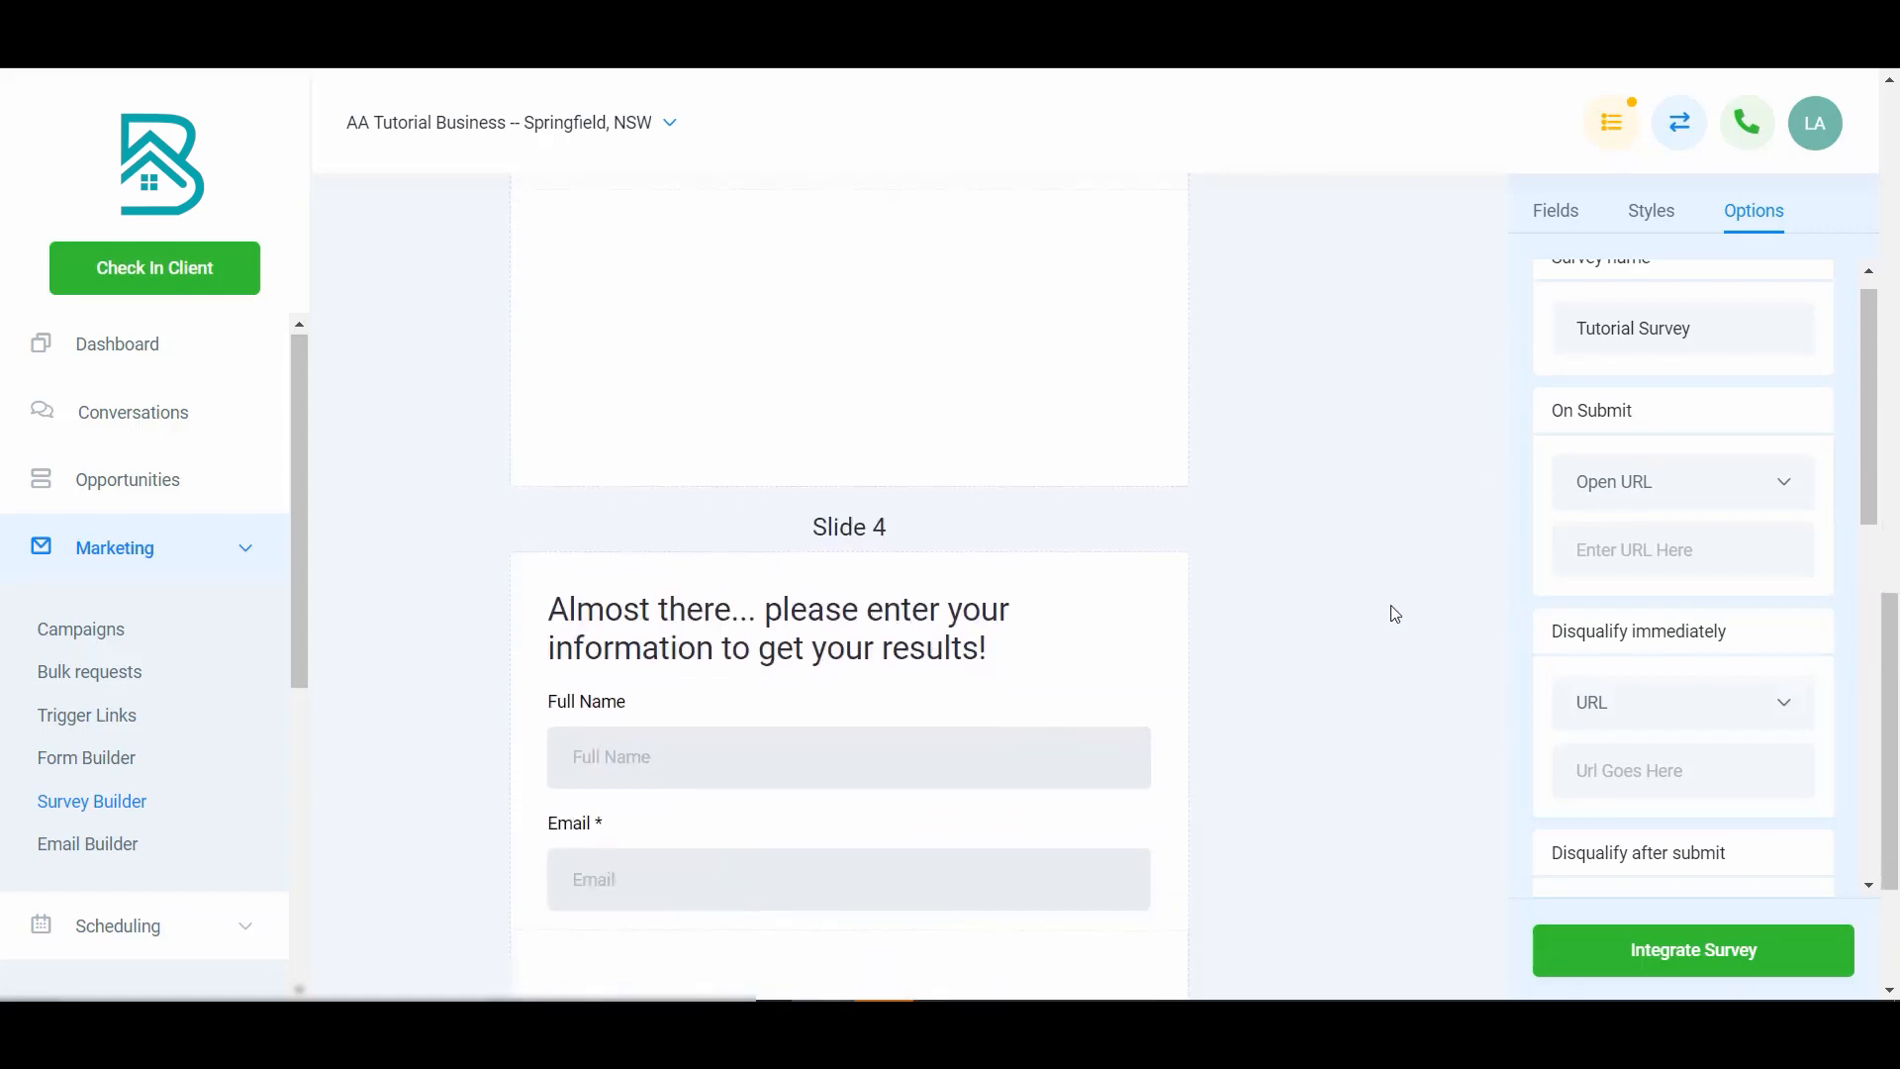
# - Change the Disqualify after submit action from a message to a URL
pyautogui.scroll(-3, 1713, 709)
pyautogui.scroll(-1, 1719, 713)
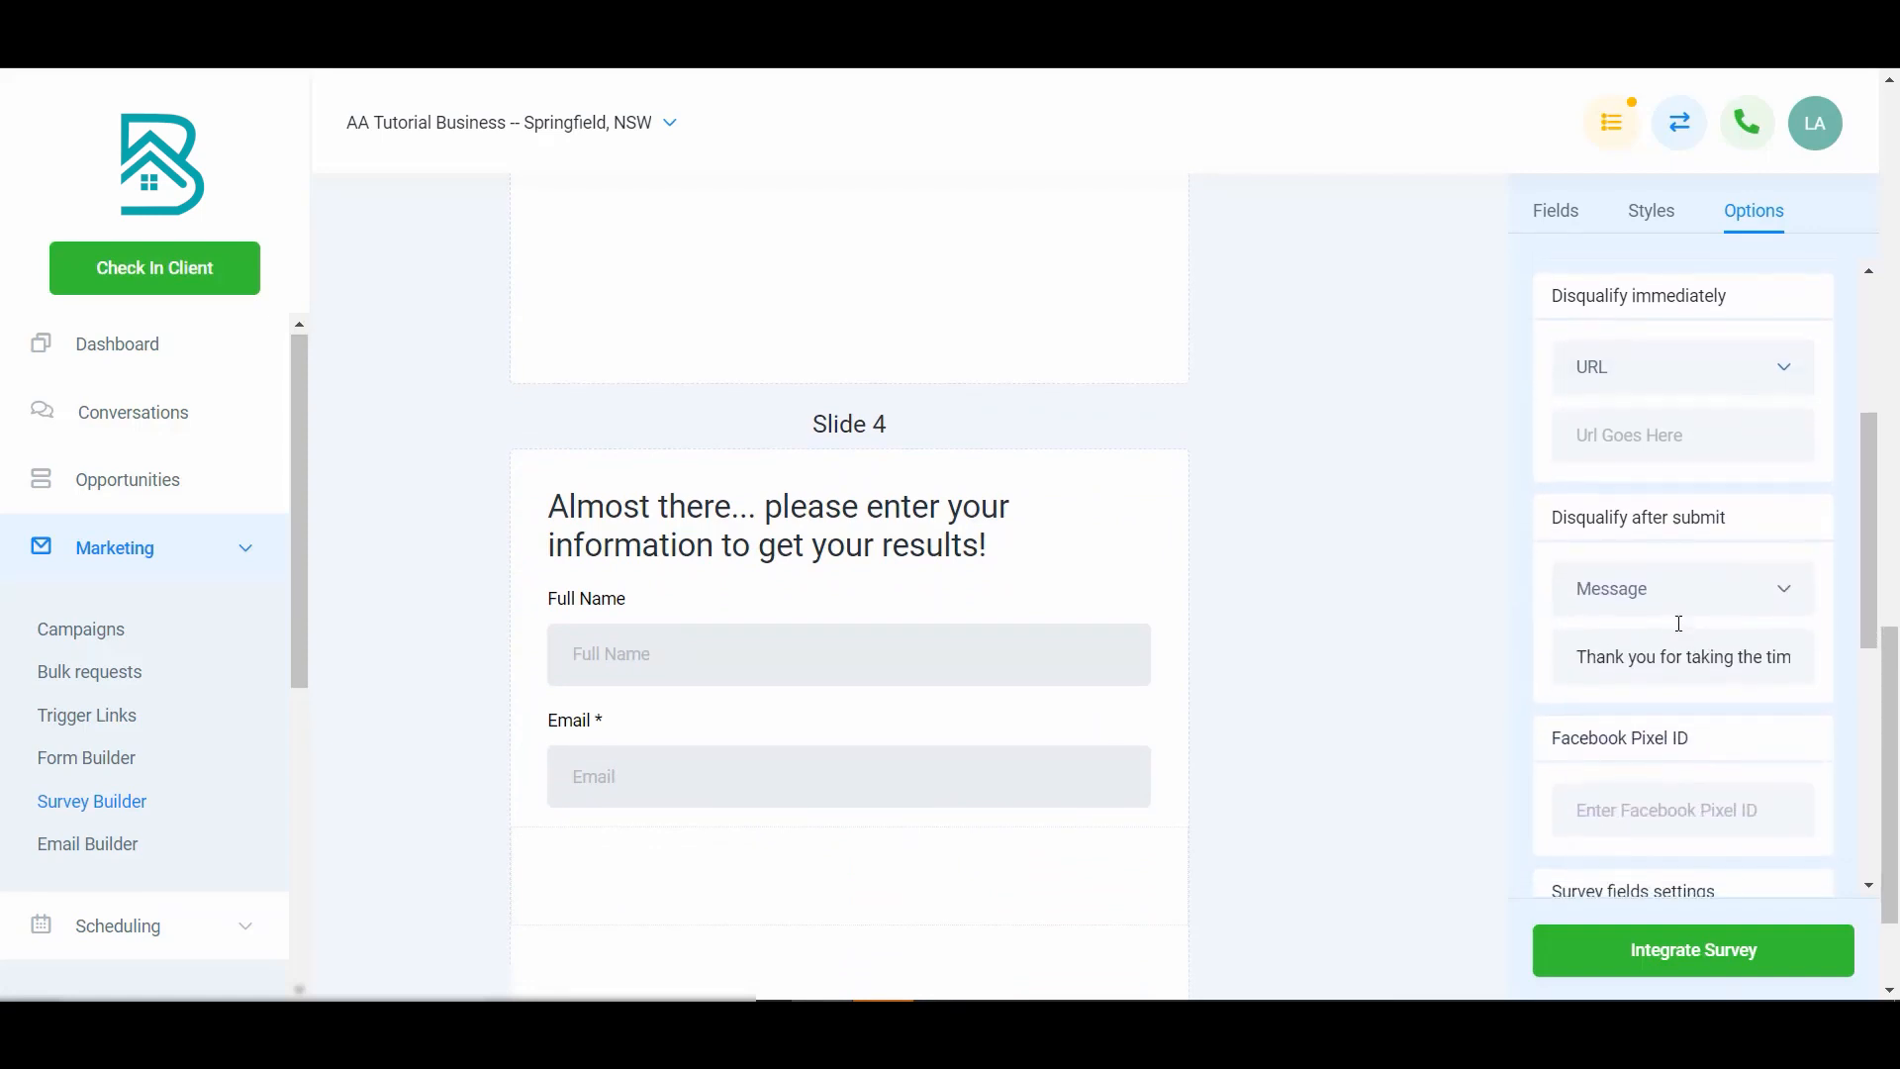
pyautogui.click(1689, 592)
pyautogui.click(1661, 693)
pyautogui.click(1700, 606)
pyautogui.click(1686, 659)
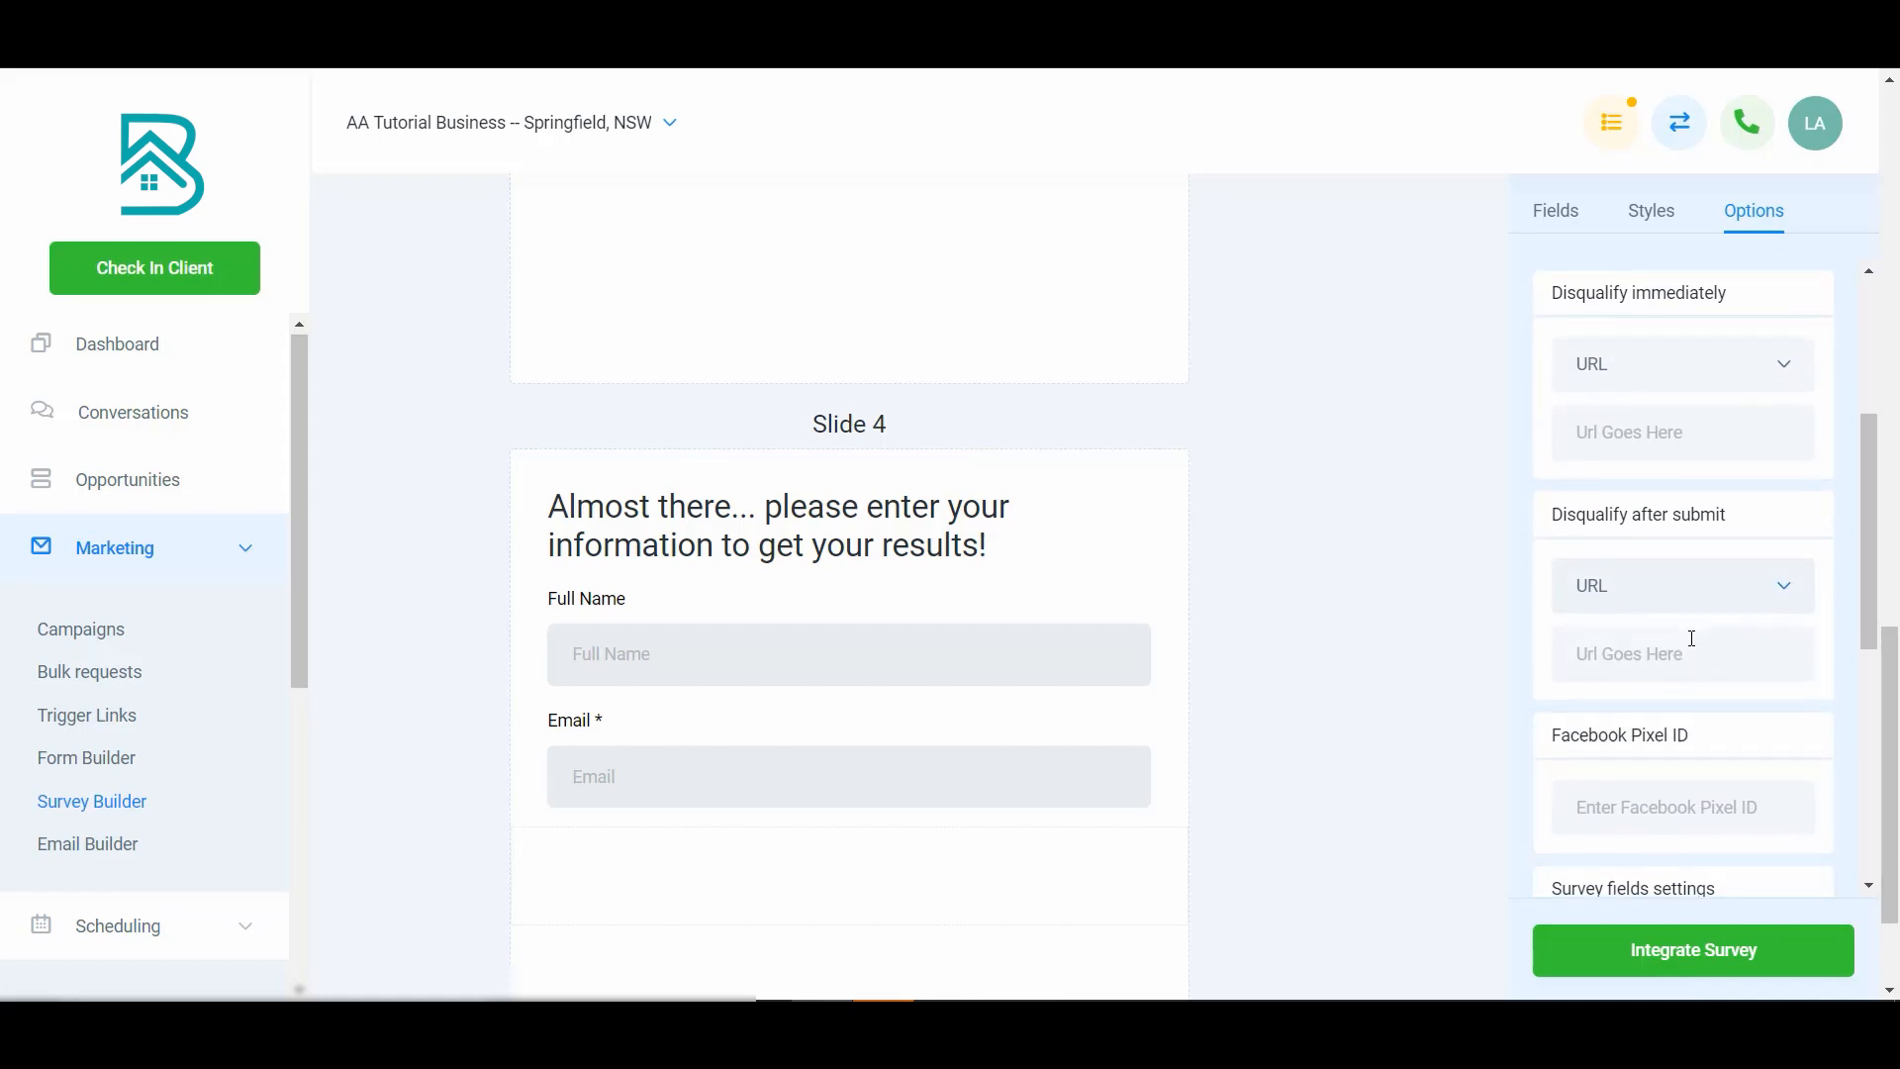
# - Turn the One question at a time setting on, preview the survey, and turn it back off
pyautogui.scroll(-4, 1693, 639)
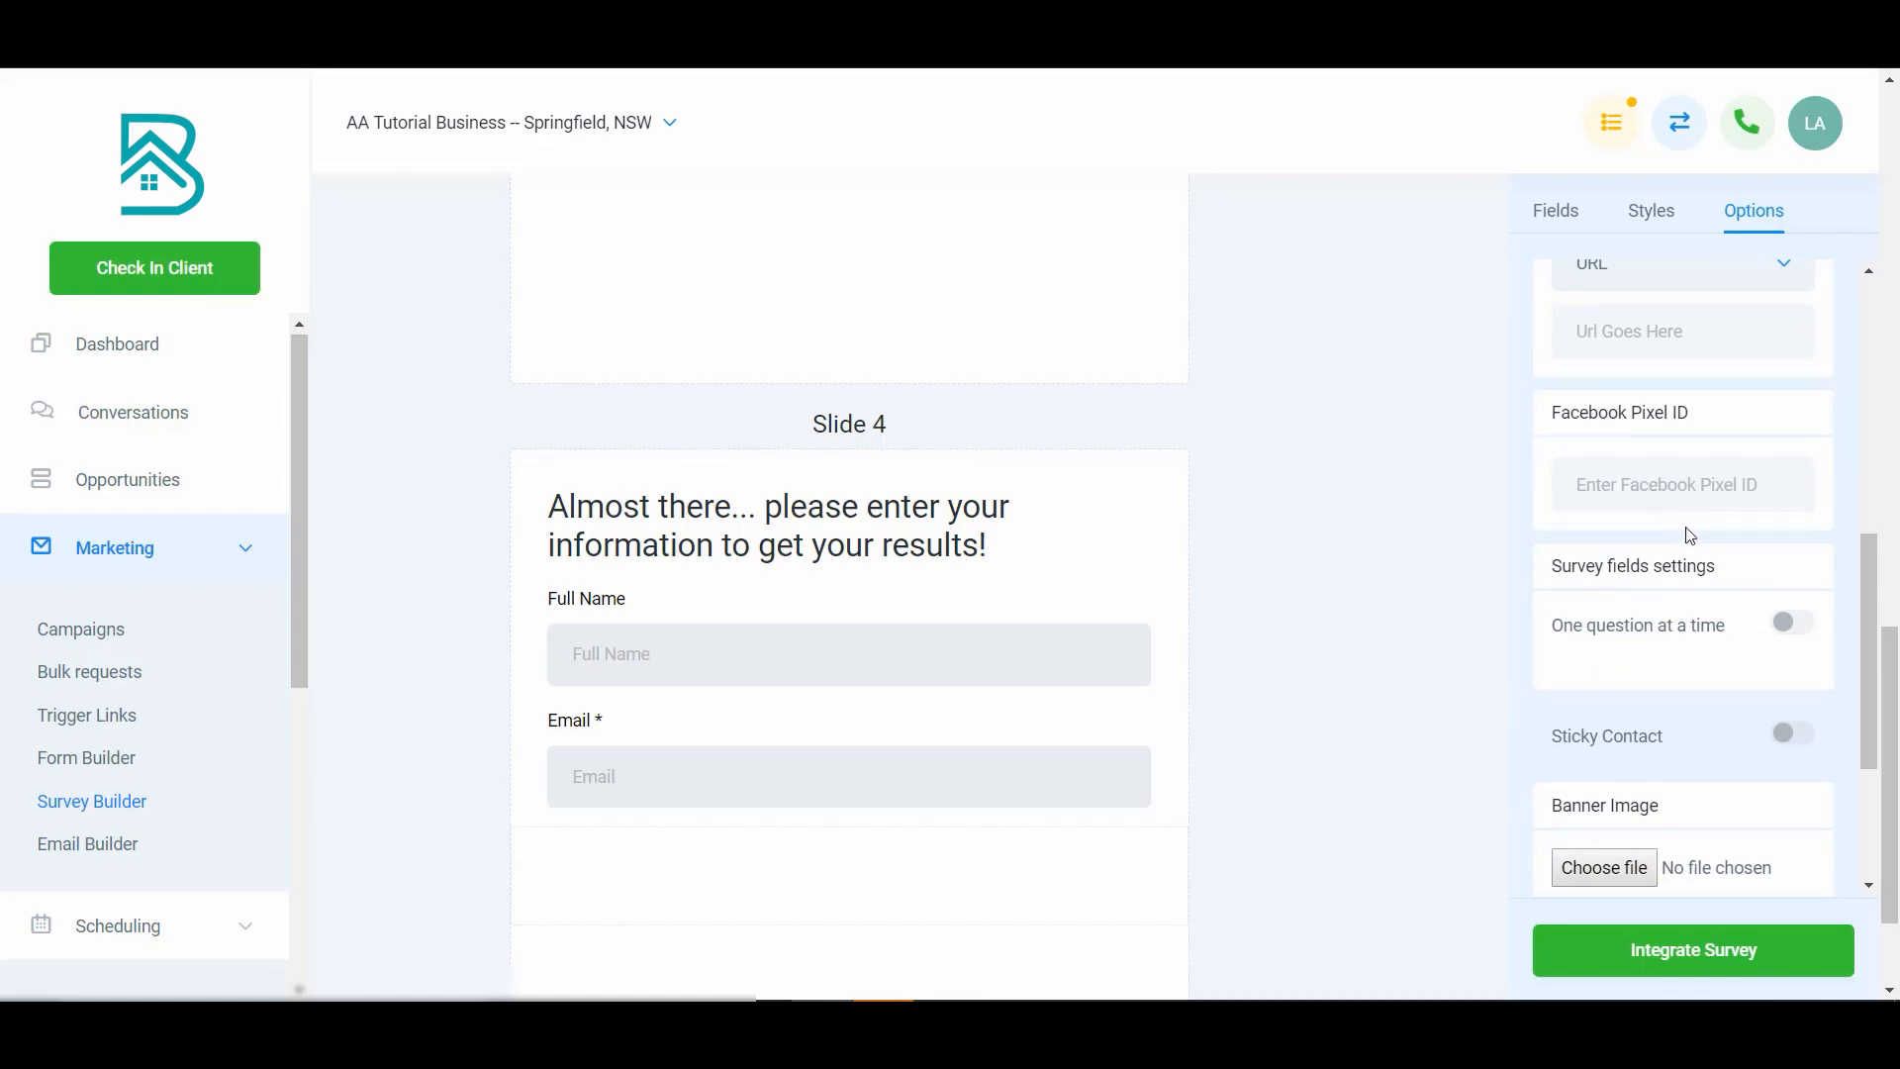
pyautogui.click(1794, 627)
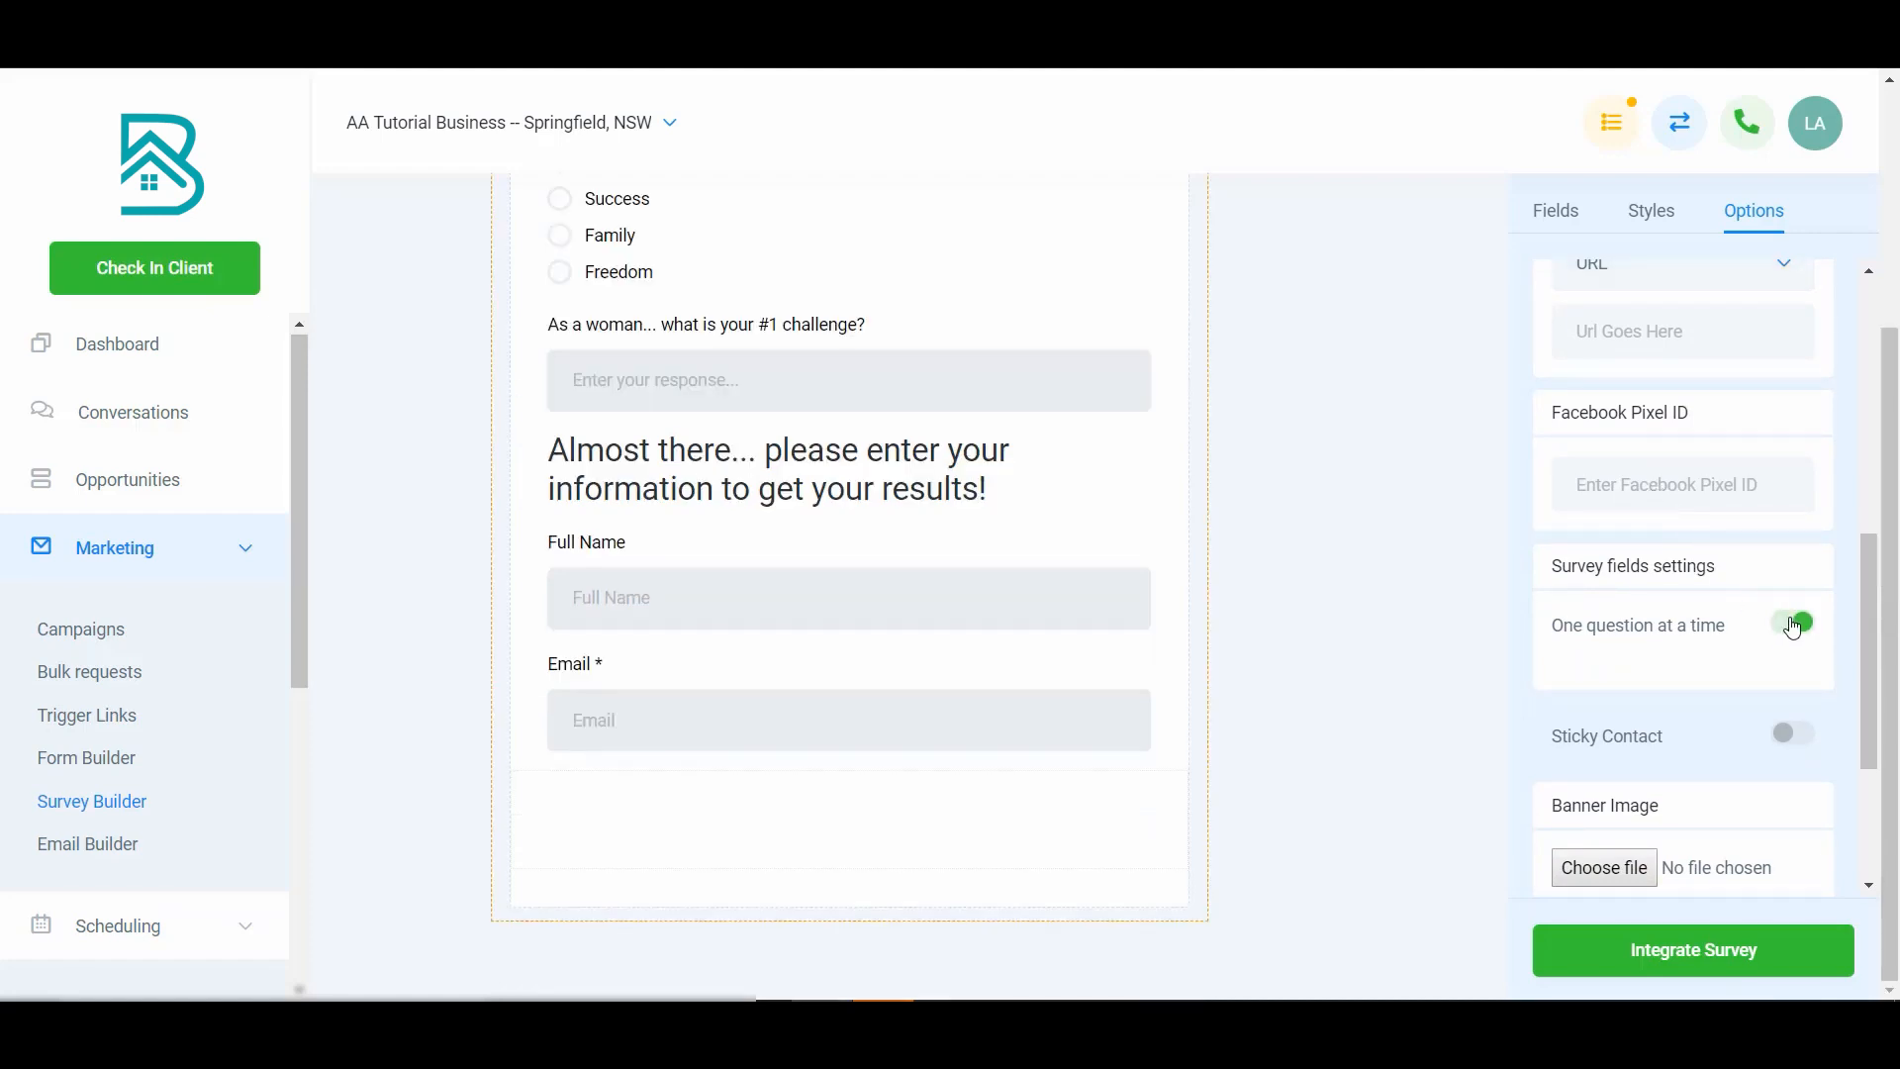
pyautogui.scroll(4, 1085, 566)
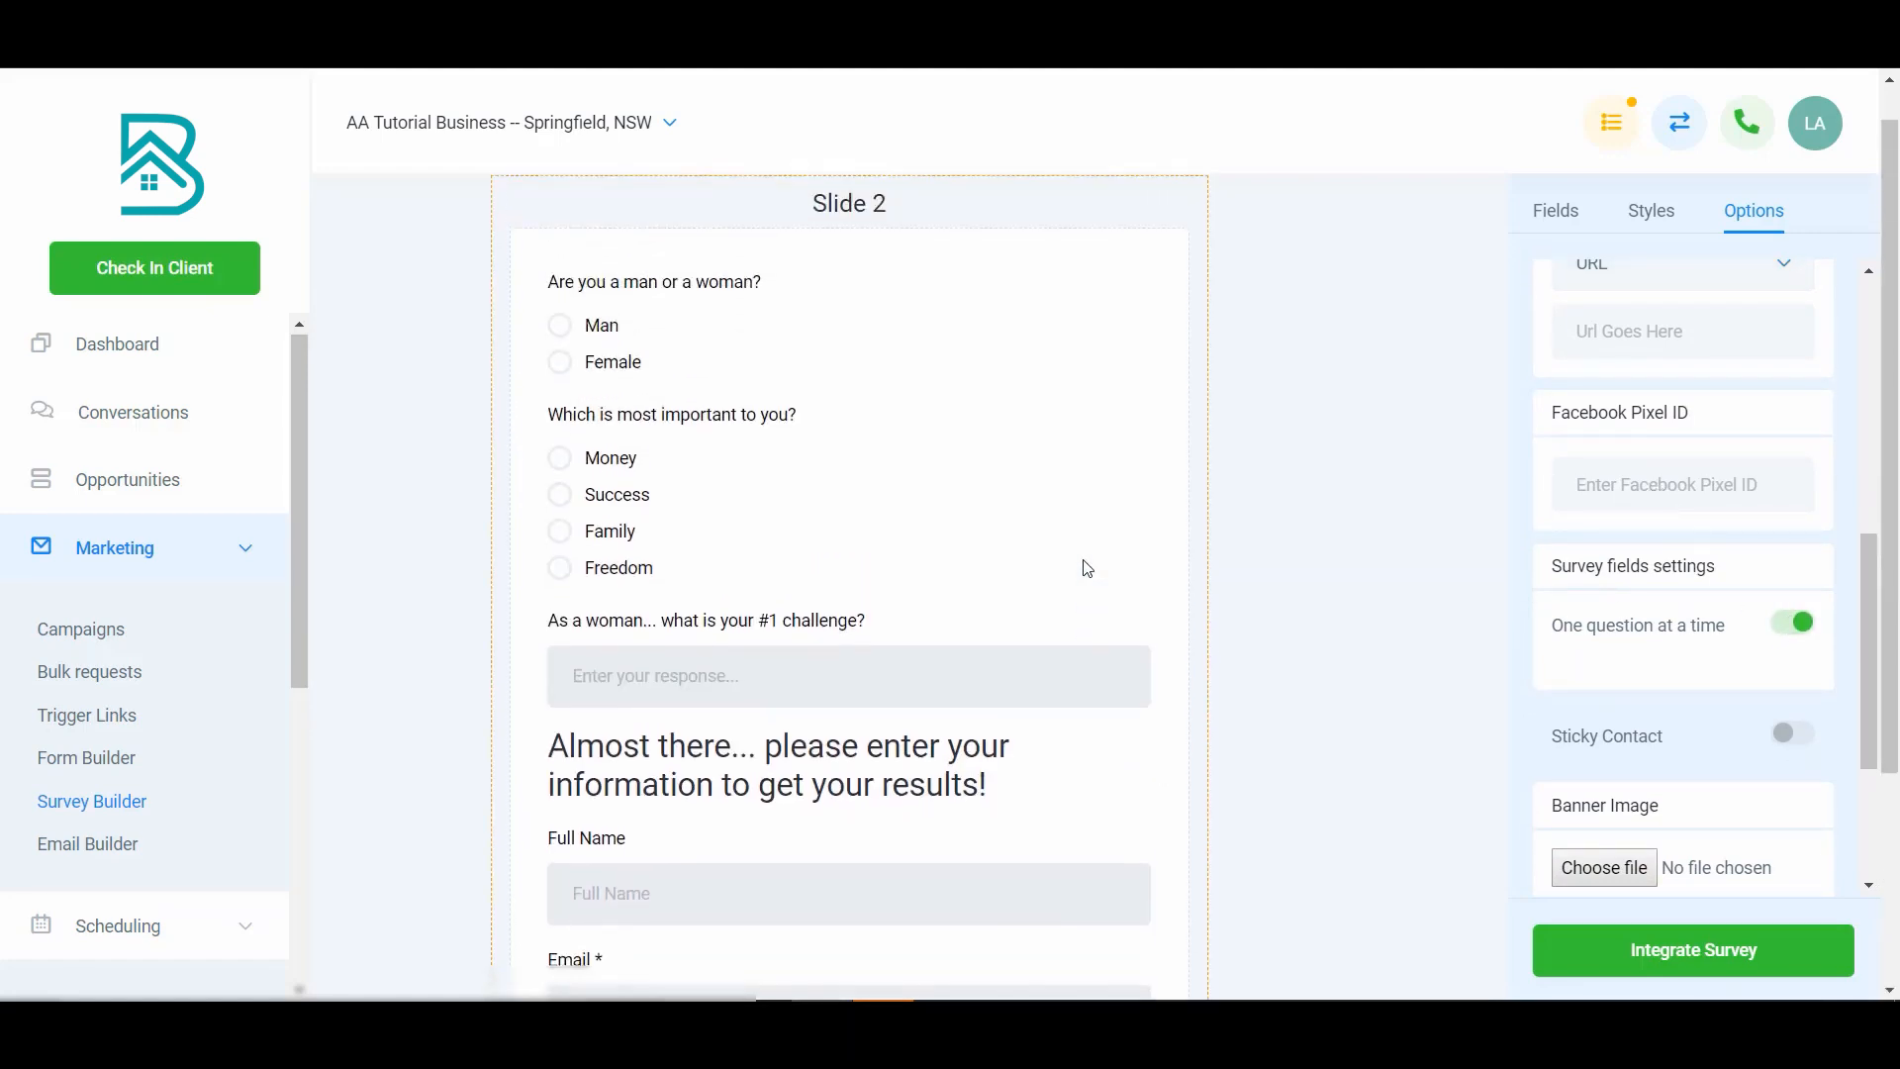
pyautogui.scroll(-2, 1086, 566)
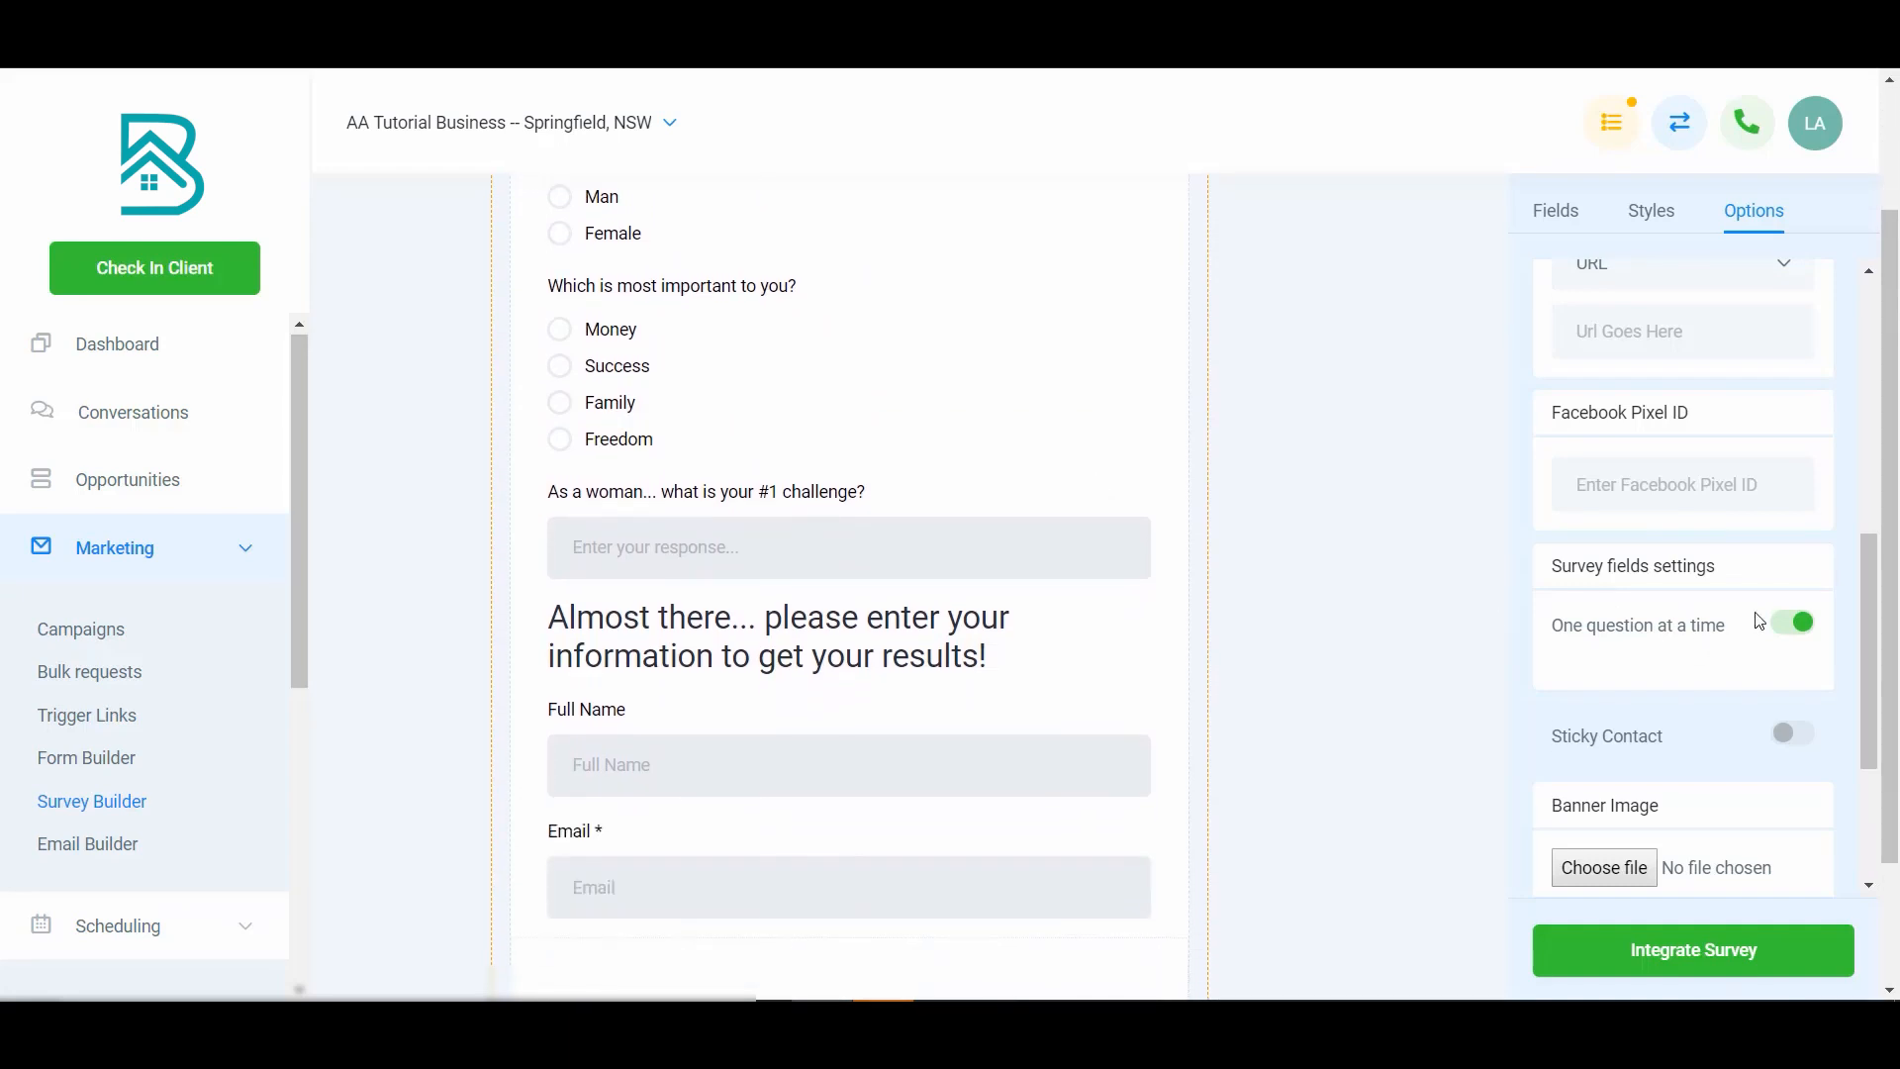
pyautogui.click(1796, 627)
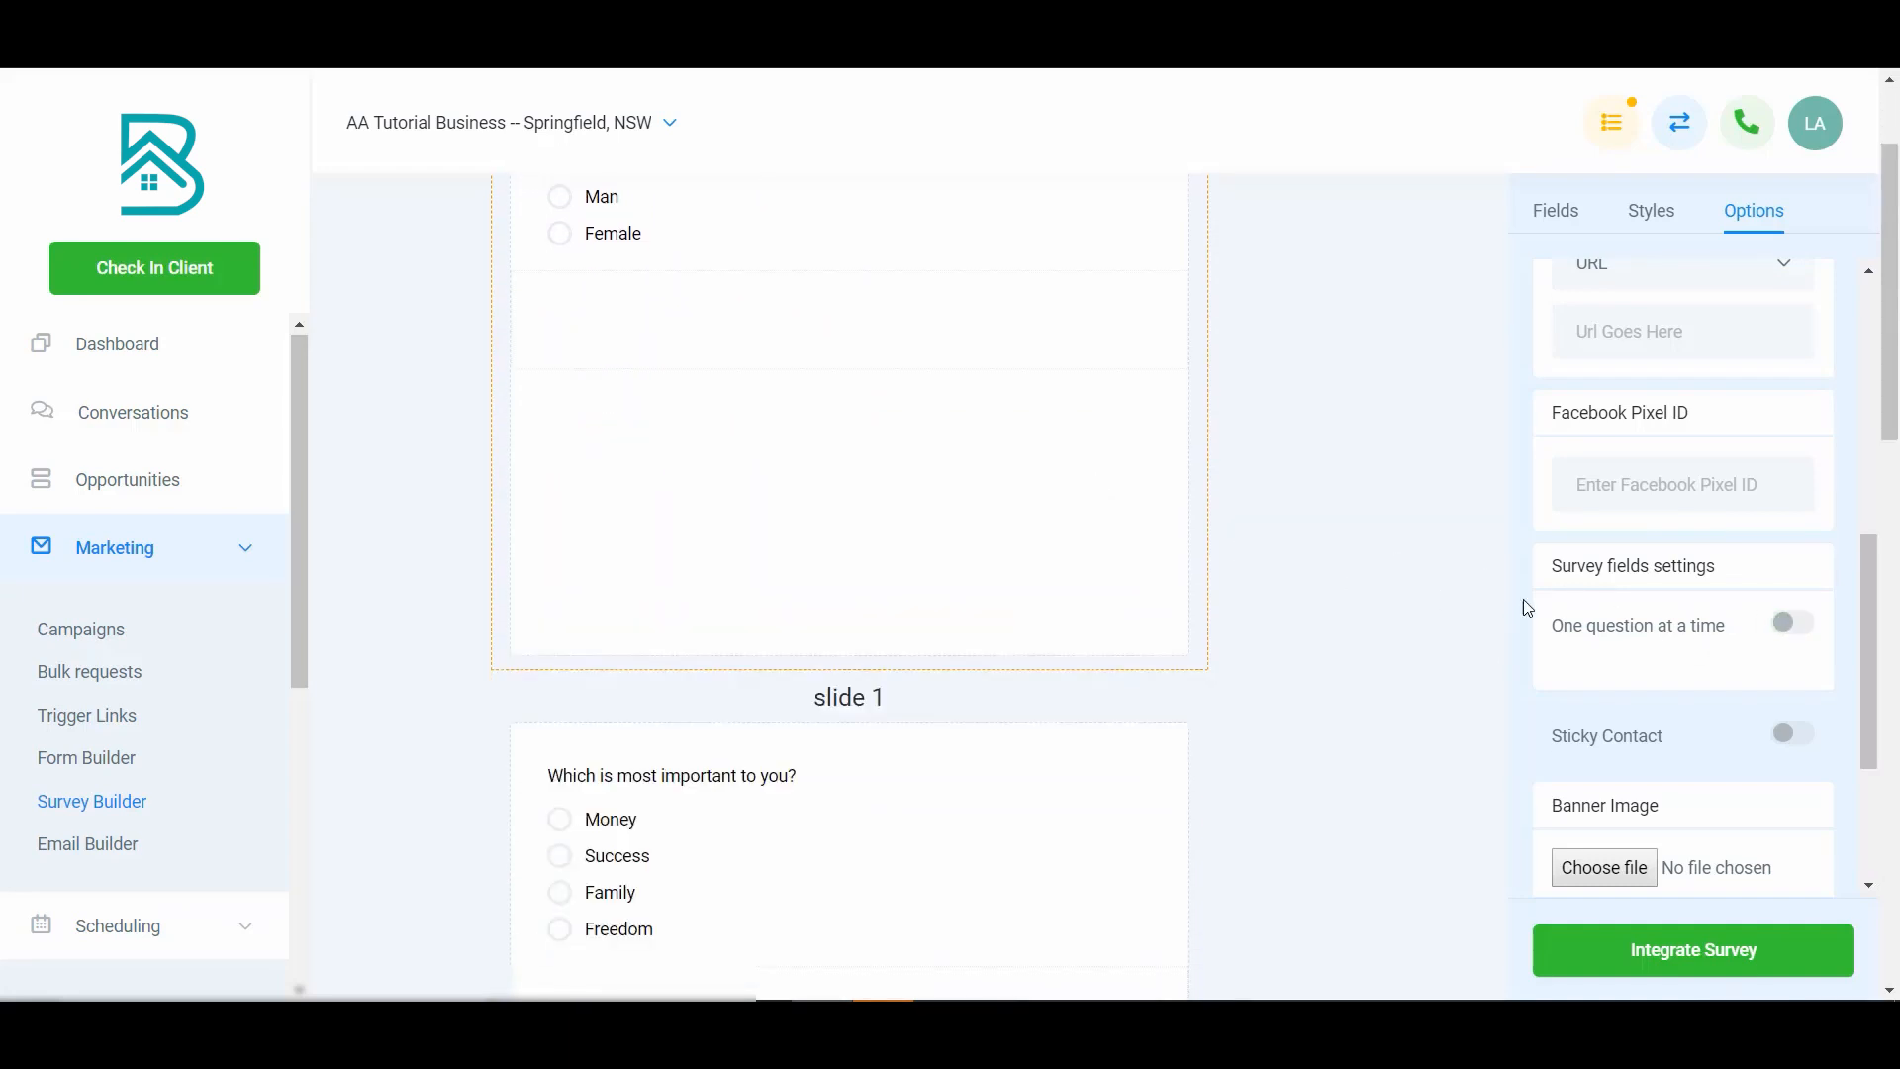
pyautogui.scroll(2, 1376, 590)
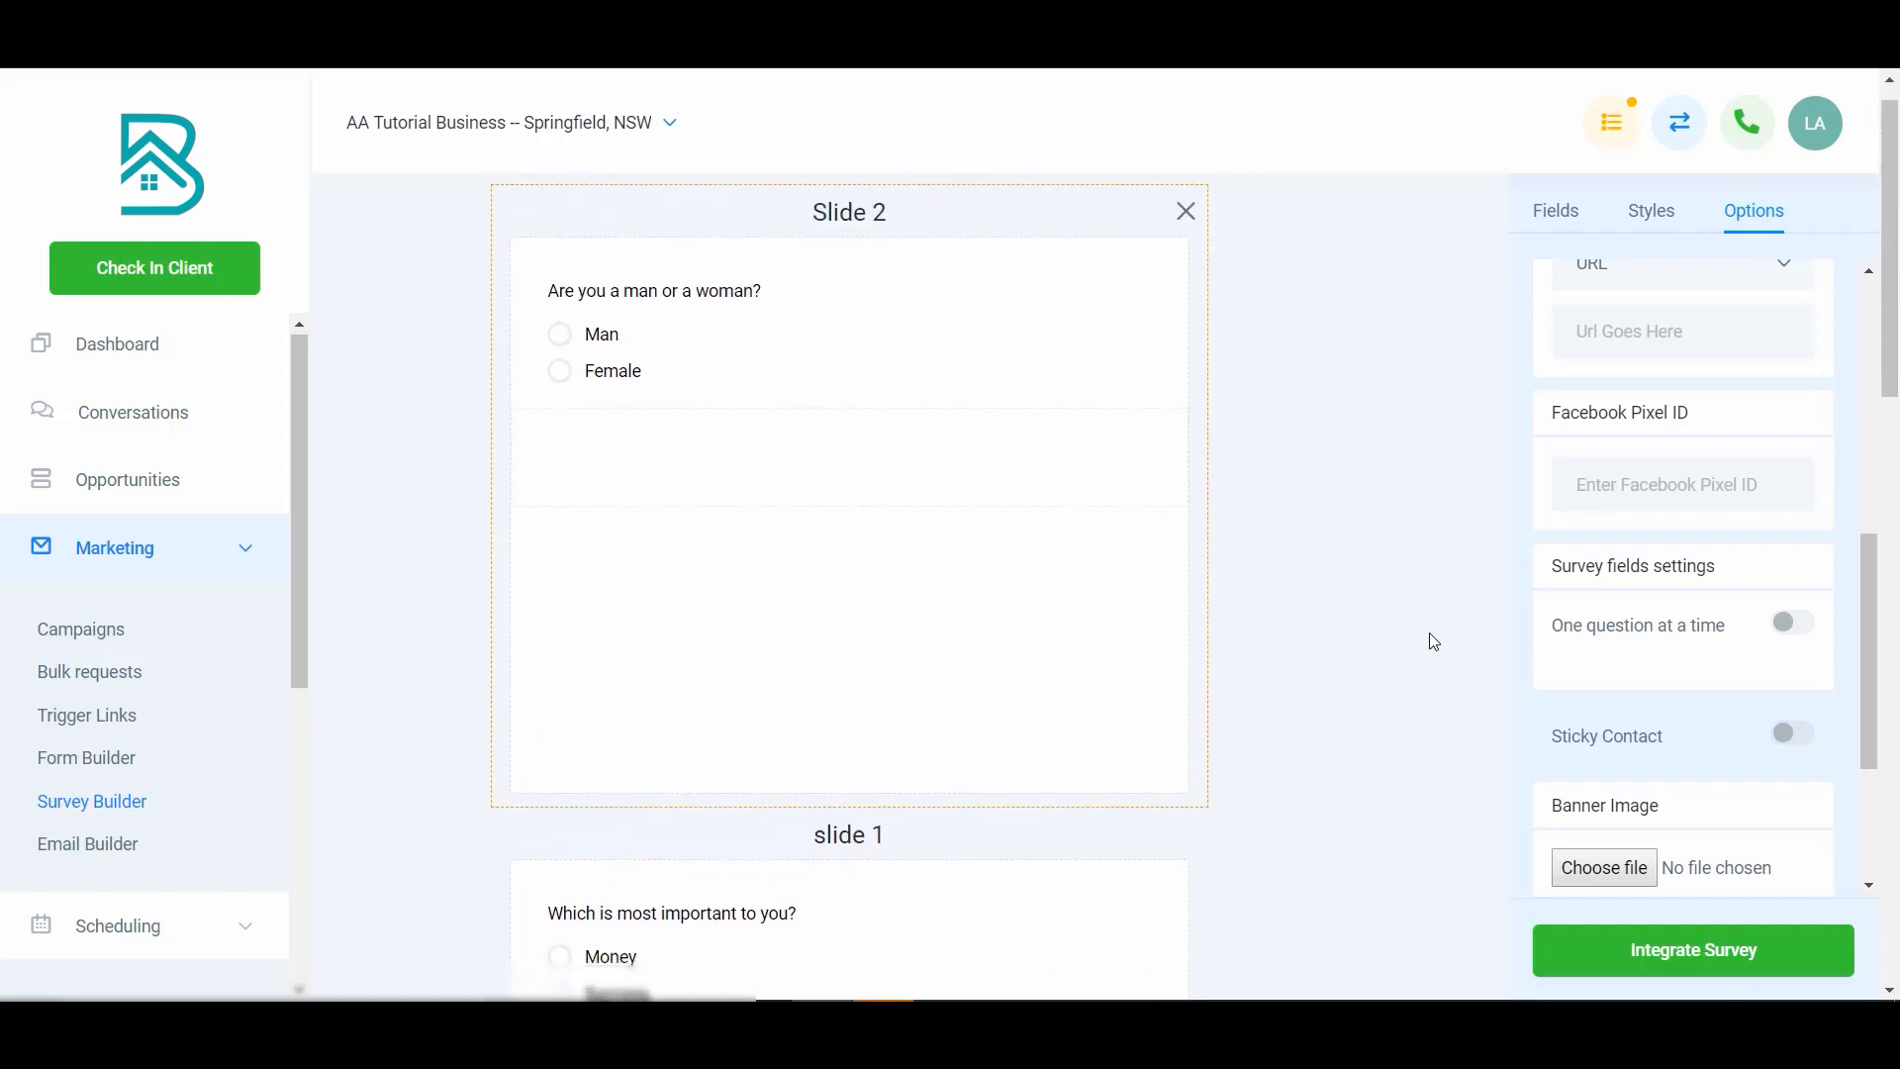
pyautogui.scroll(-3, 1430, 644)
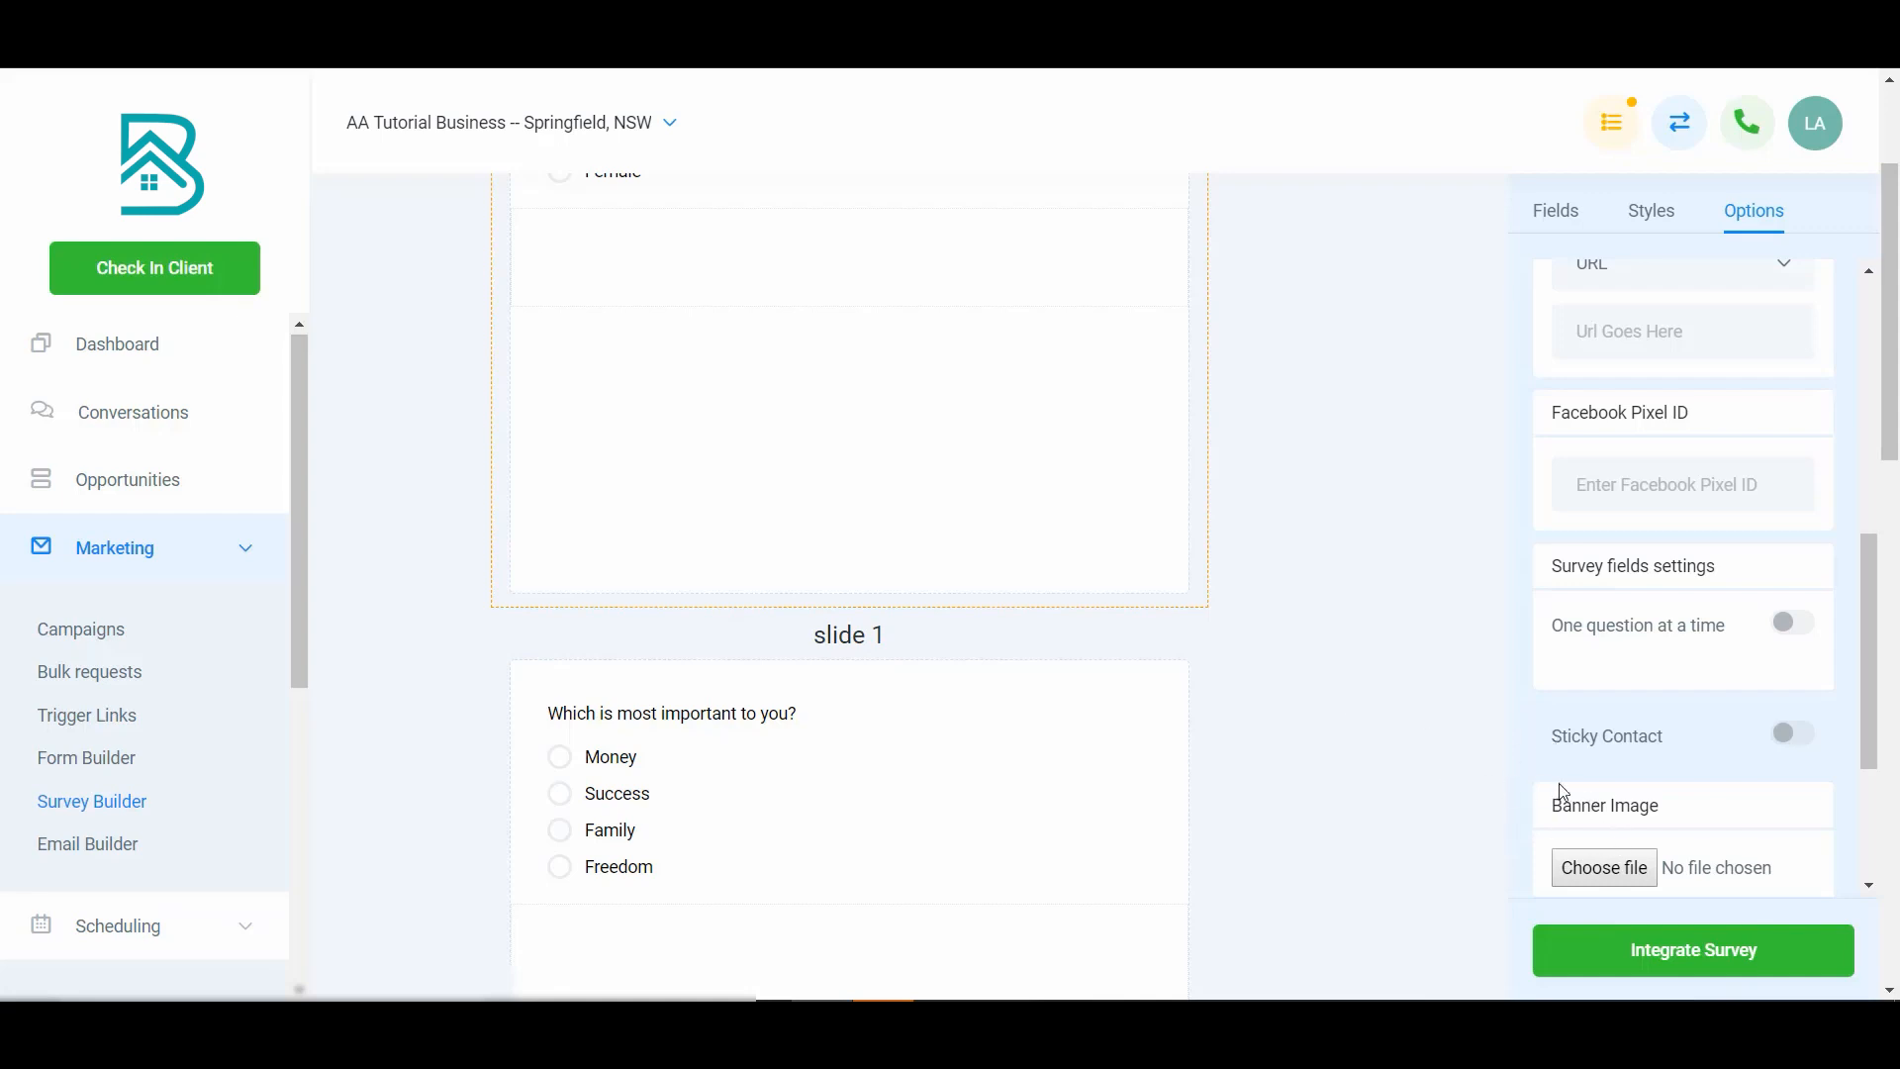
# - Turn on the Sticky Contact setting in the survey options
pyautogui.click(1803, 737)
pyautogui.scroll(-2, 1713, 738)
pyautogui.scroll(-1, 1713, 738)
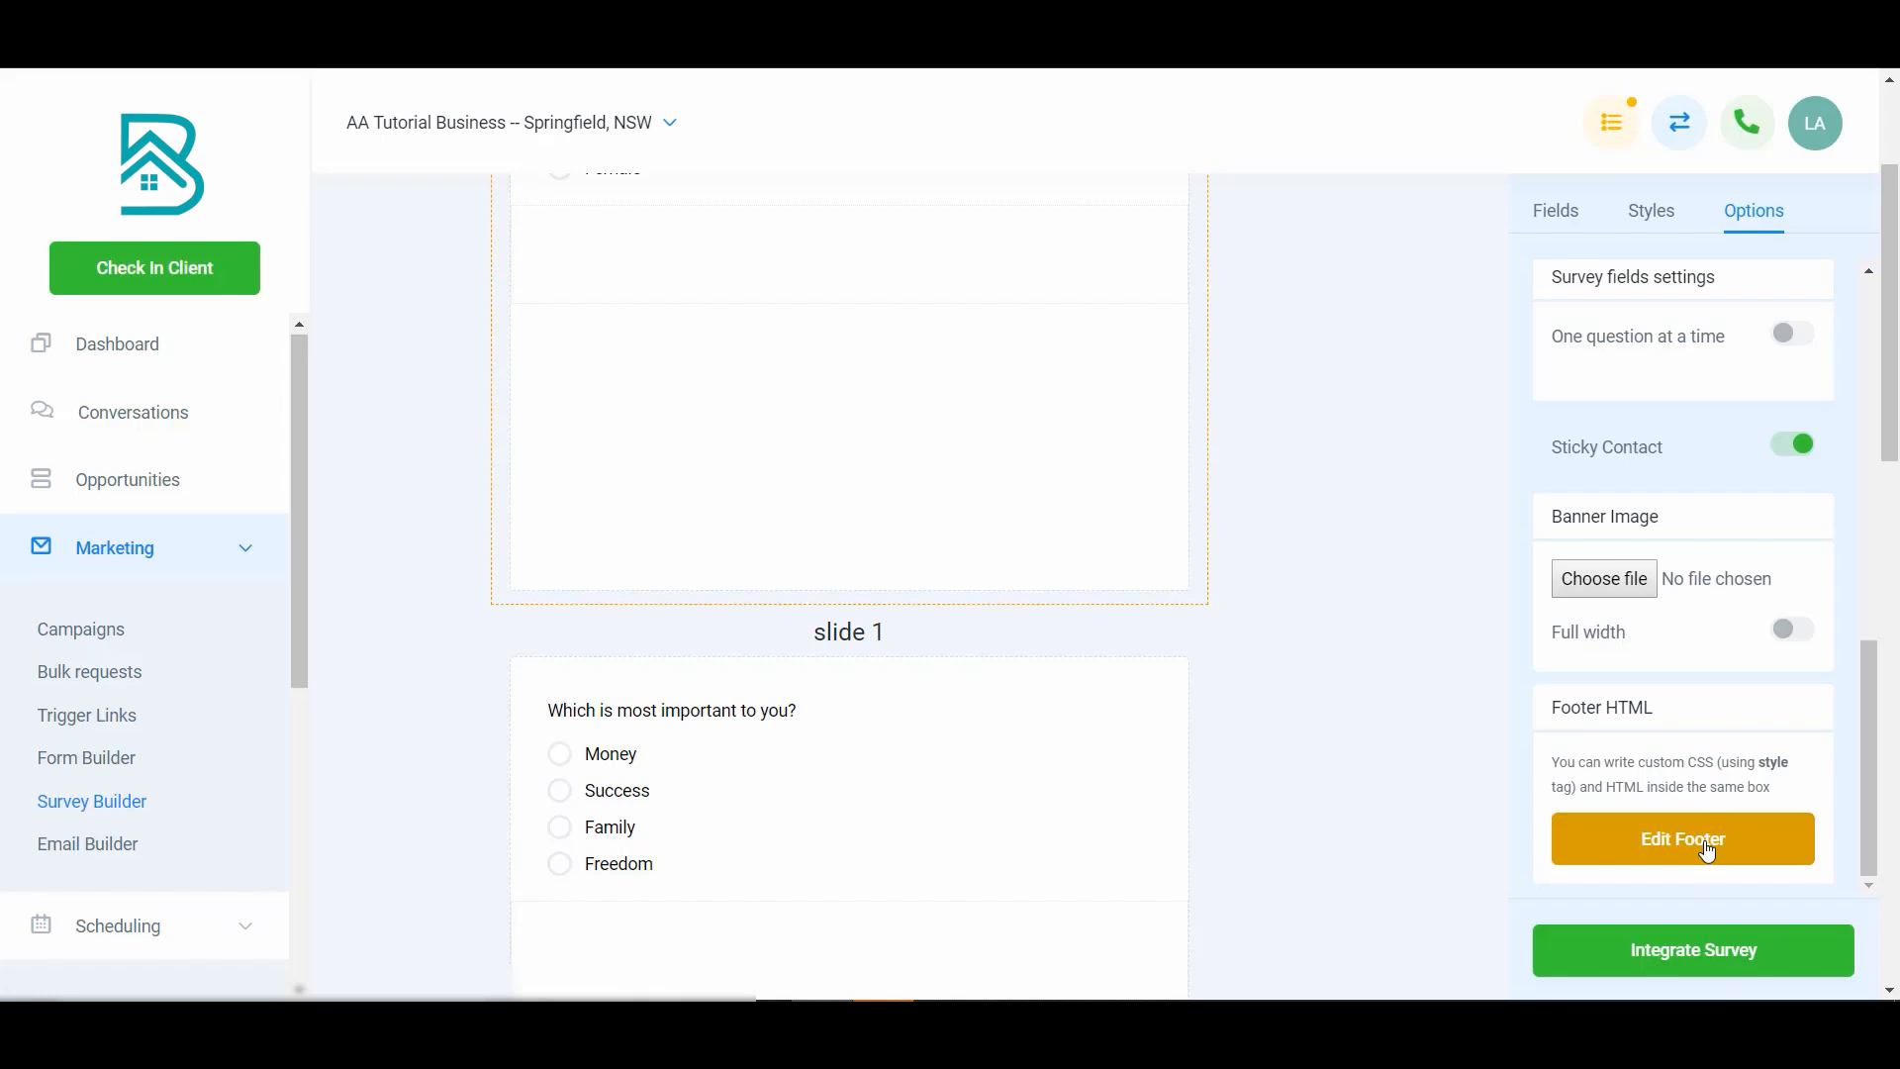
pyautogui.scroll(10, 1688, 711)
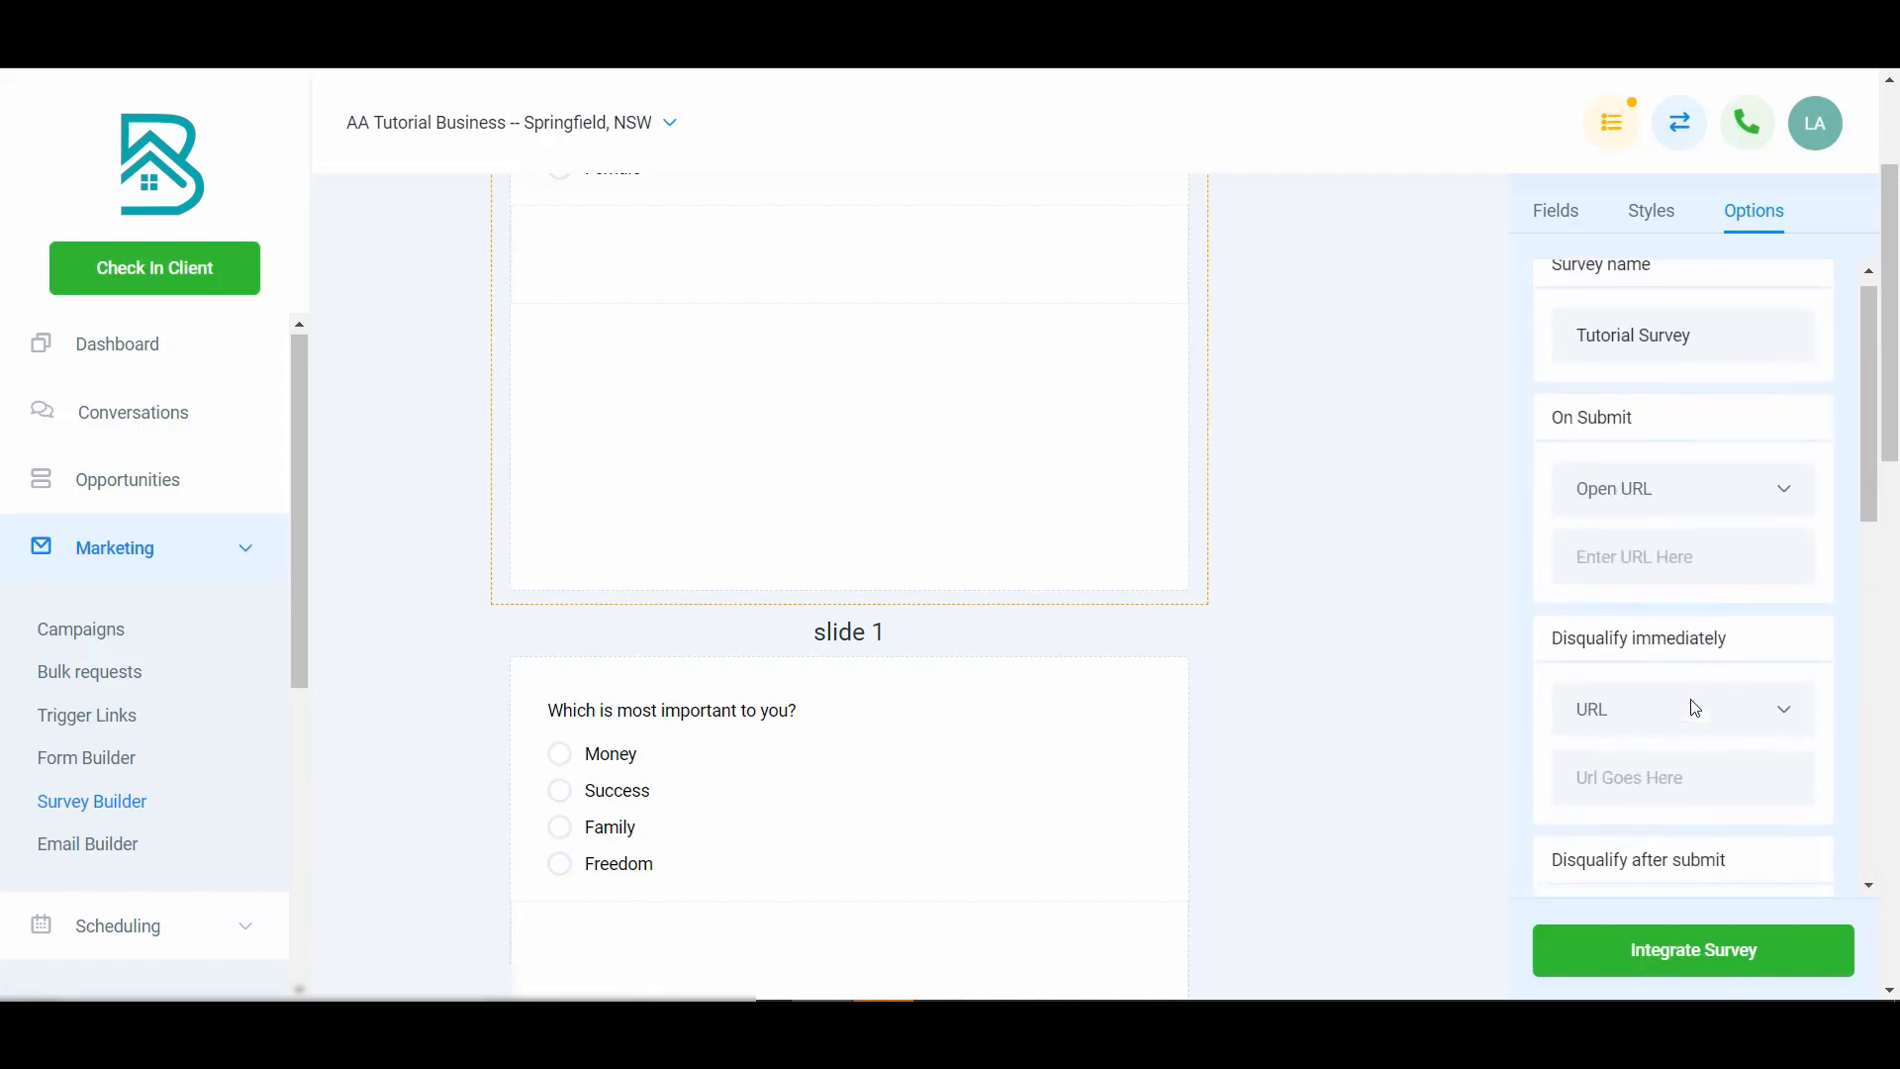
pyautogui.scroll(3, 1416, 651)
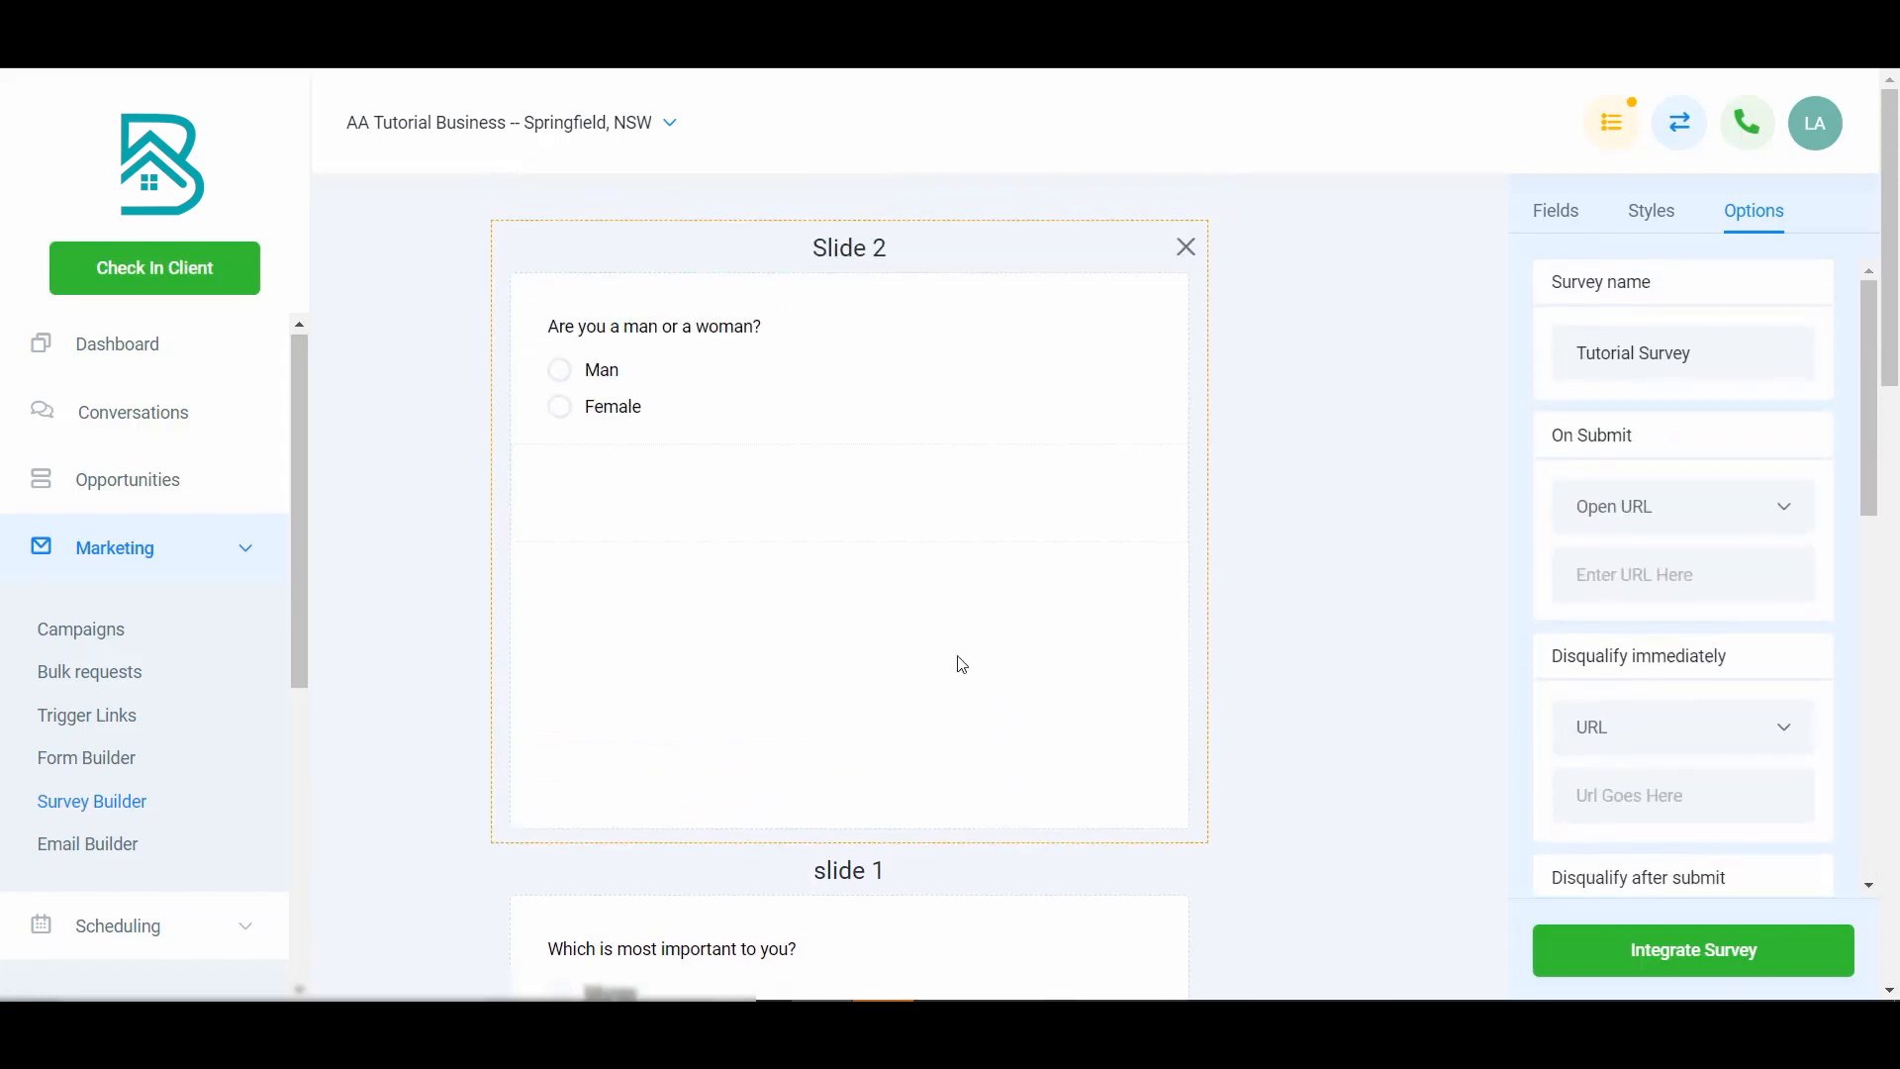
# - Open the survey integration page and select the shareable survey link
pyautogui.click(1665, 955)
pyautogui.moveTo(1074, 653); pyautogui.dragTo(494, 611)
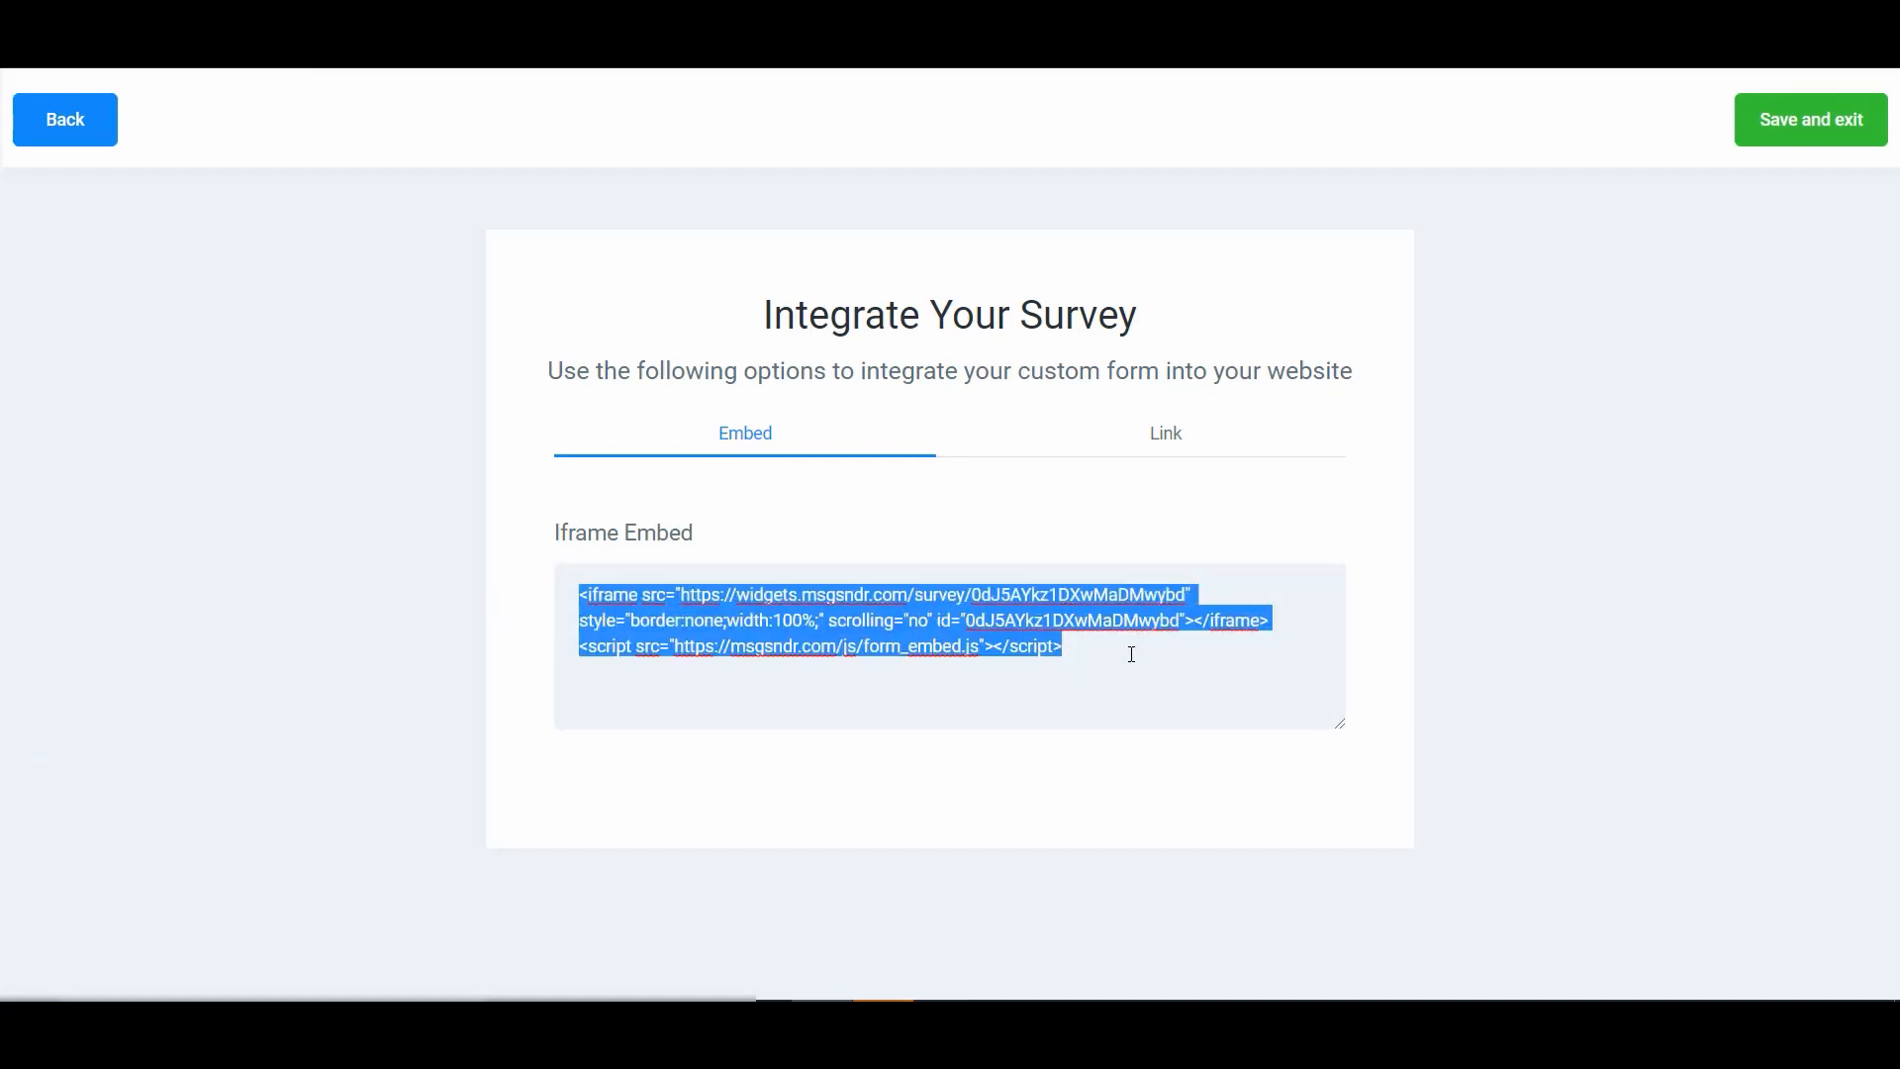
pyautogui.click(1172, 437)
pyautogui.tripleClick(1059, 594)
pyautogui.hotkey('ctrl', 'c')
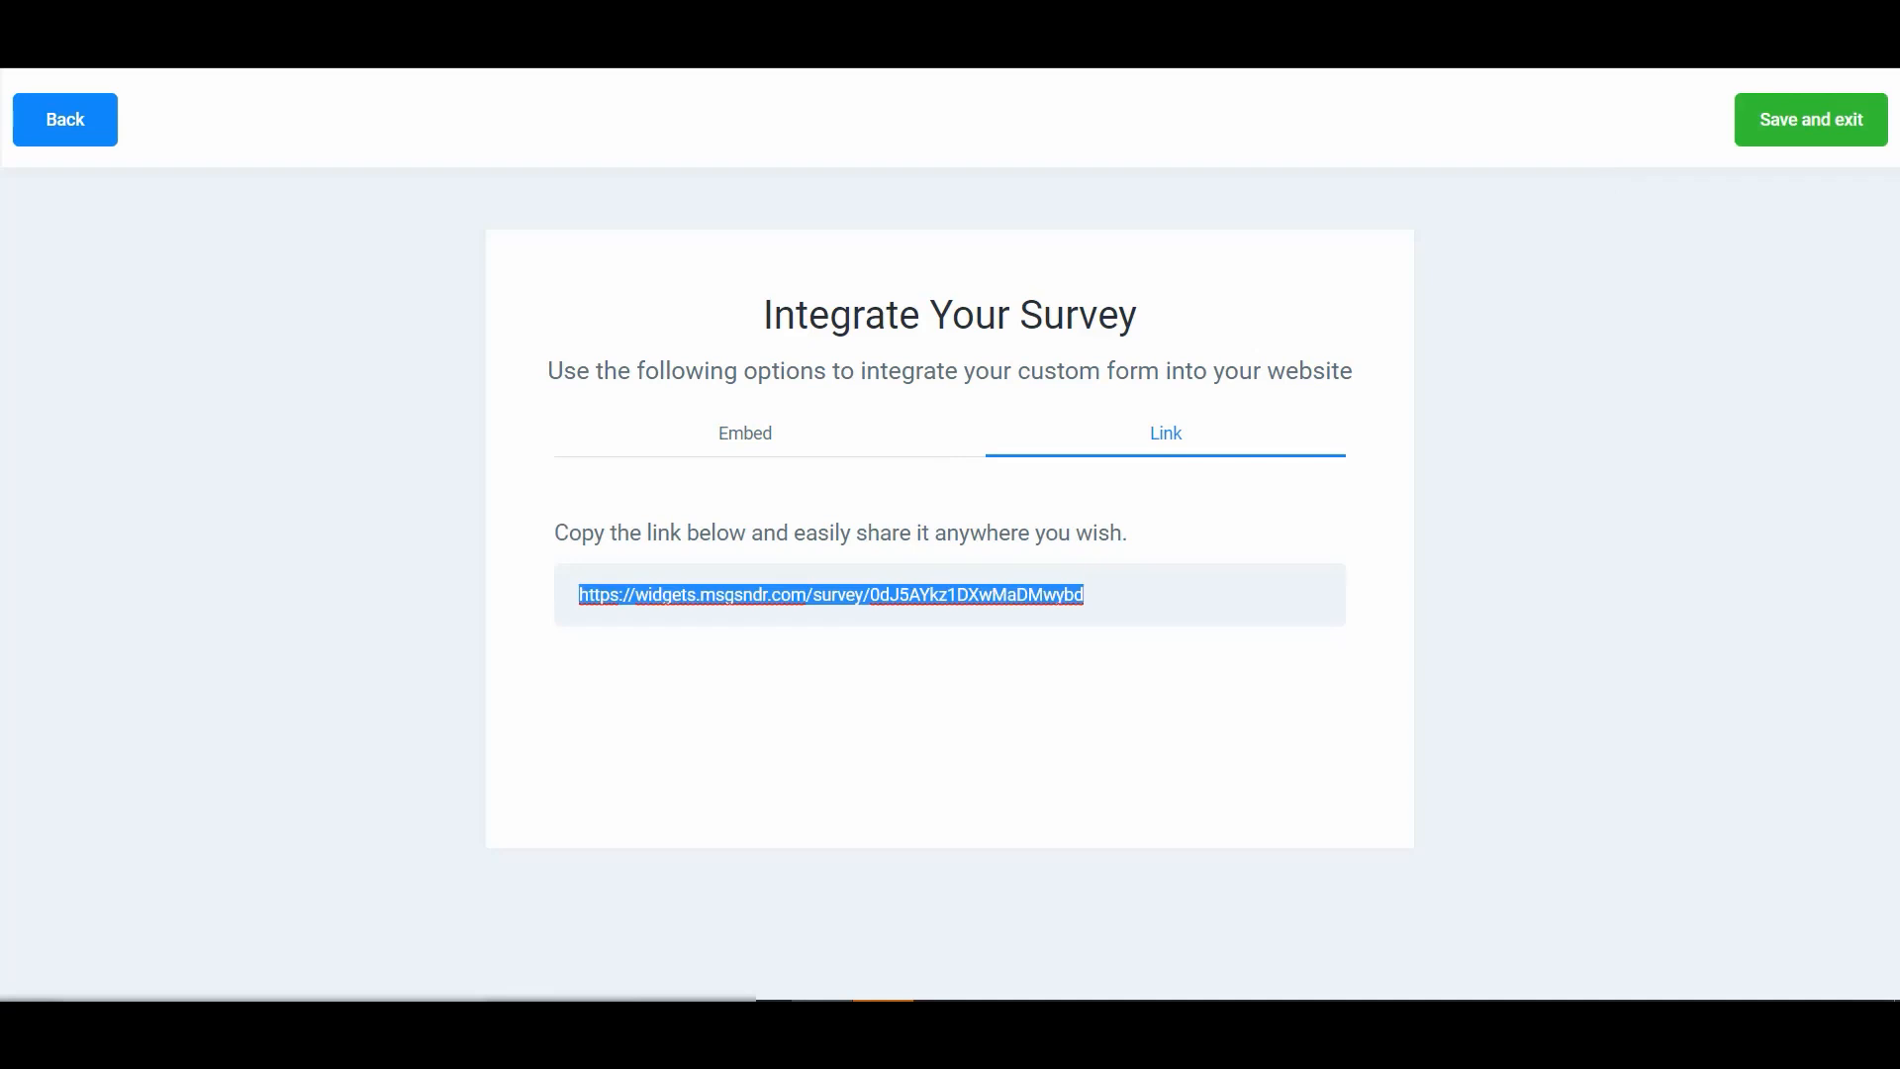
# - Open the survey link in a new browser tab
pyautogui.hotkey('ctrl', 't')
pyautogui.hotkey('ctrl', 'v')
pyautogui.press('Return')
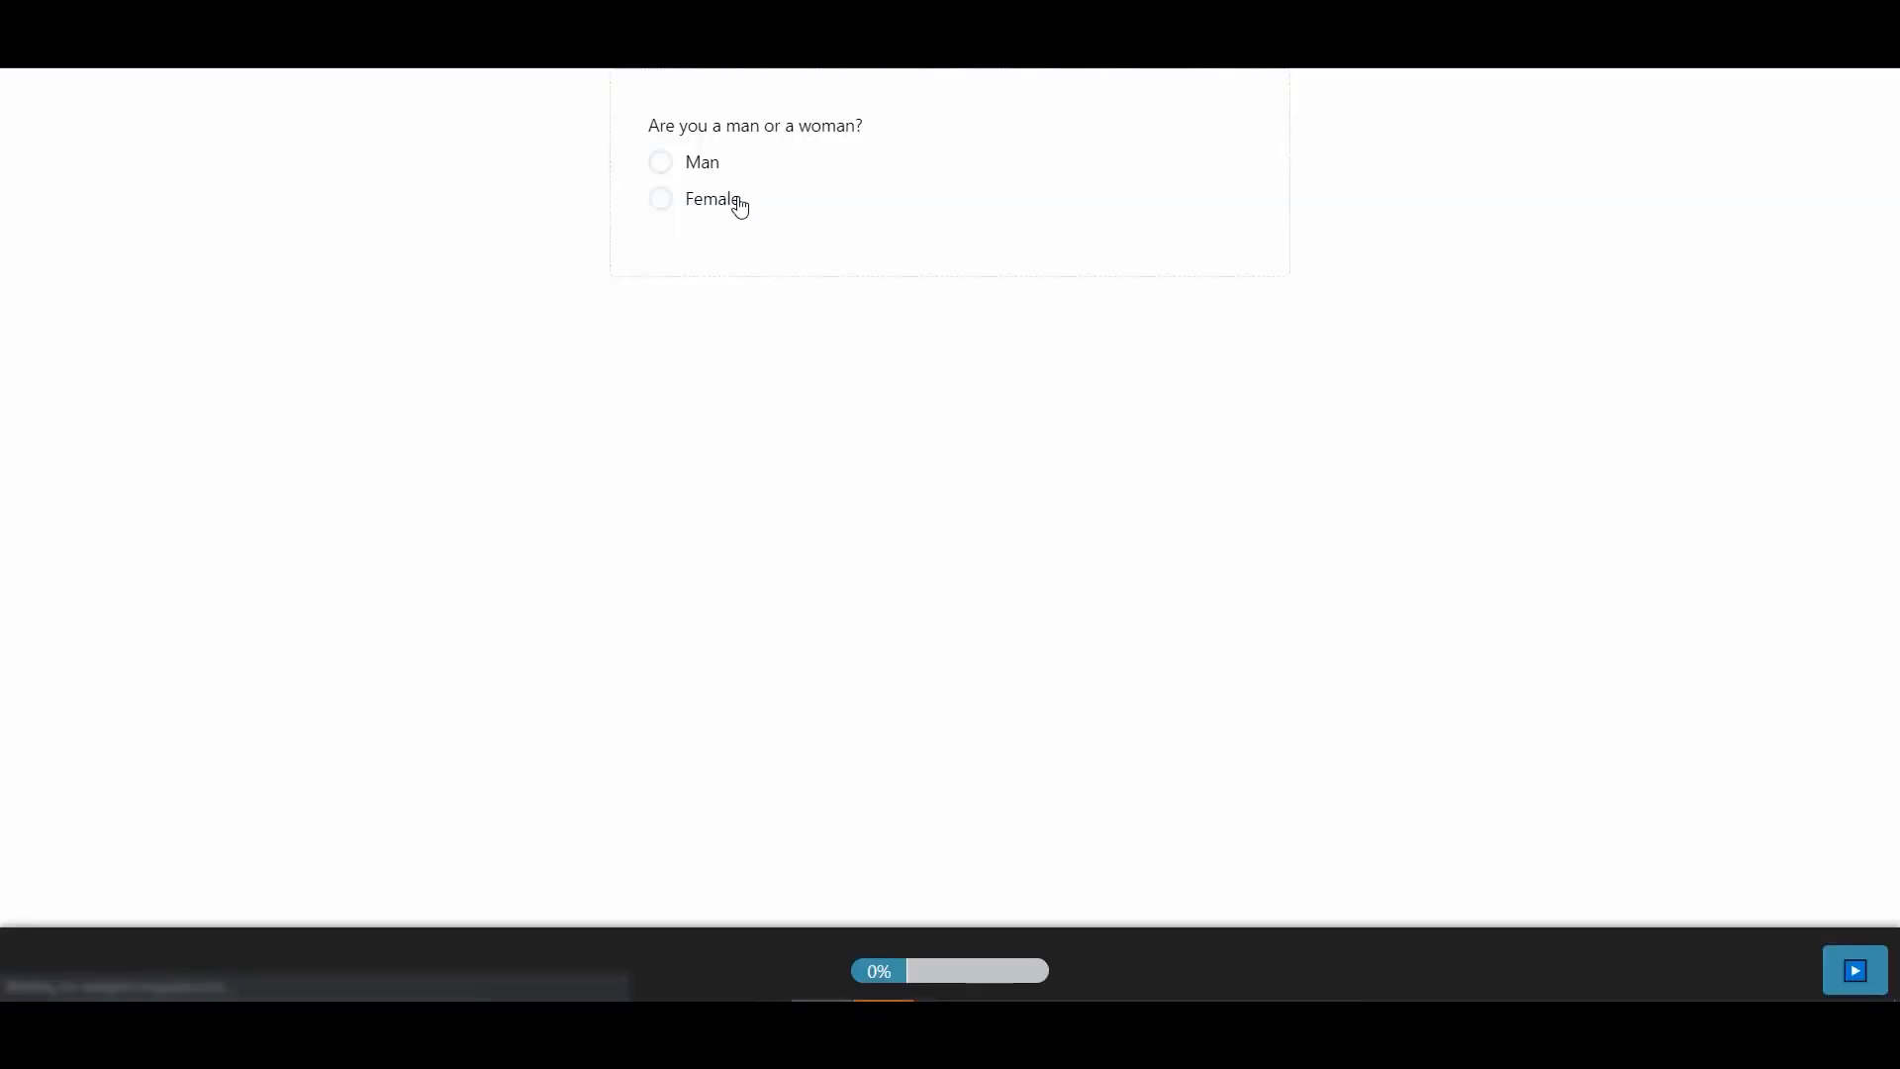
# - Take the live survey, answering Man and then Success
pyautogui.click(699, 168)
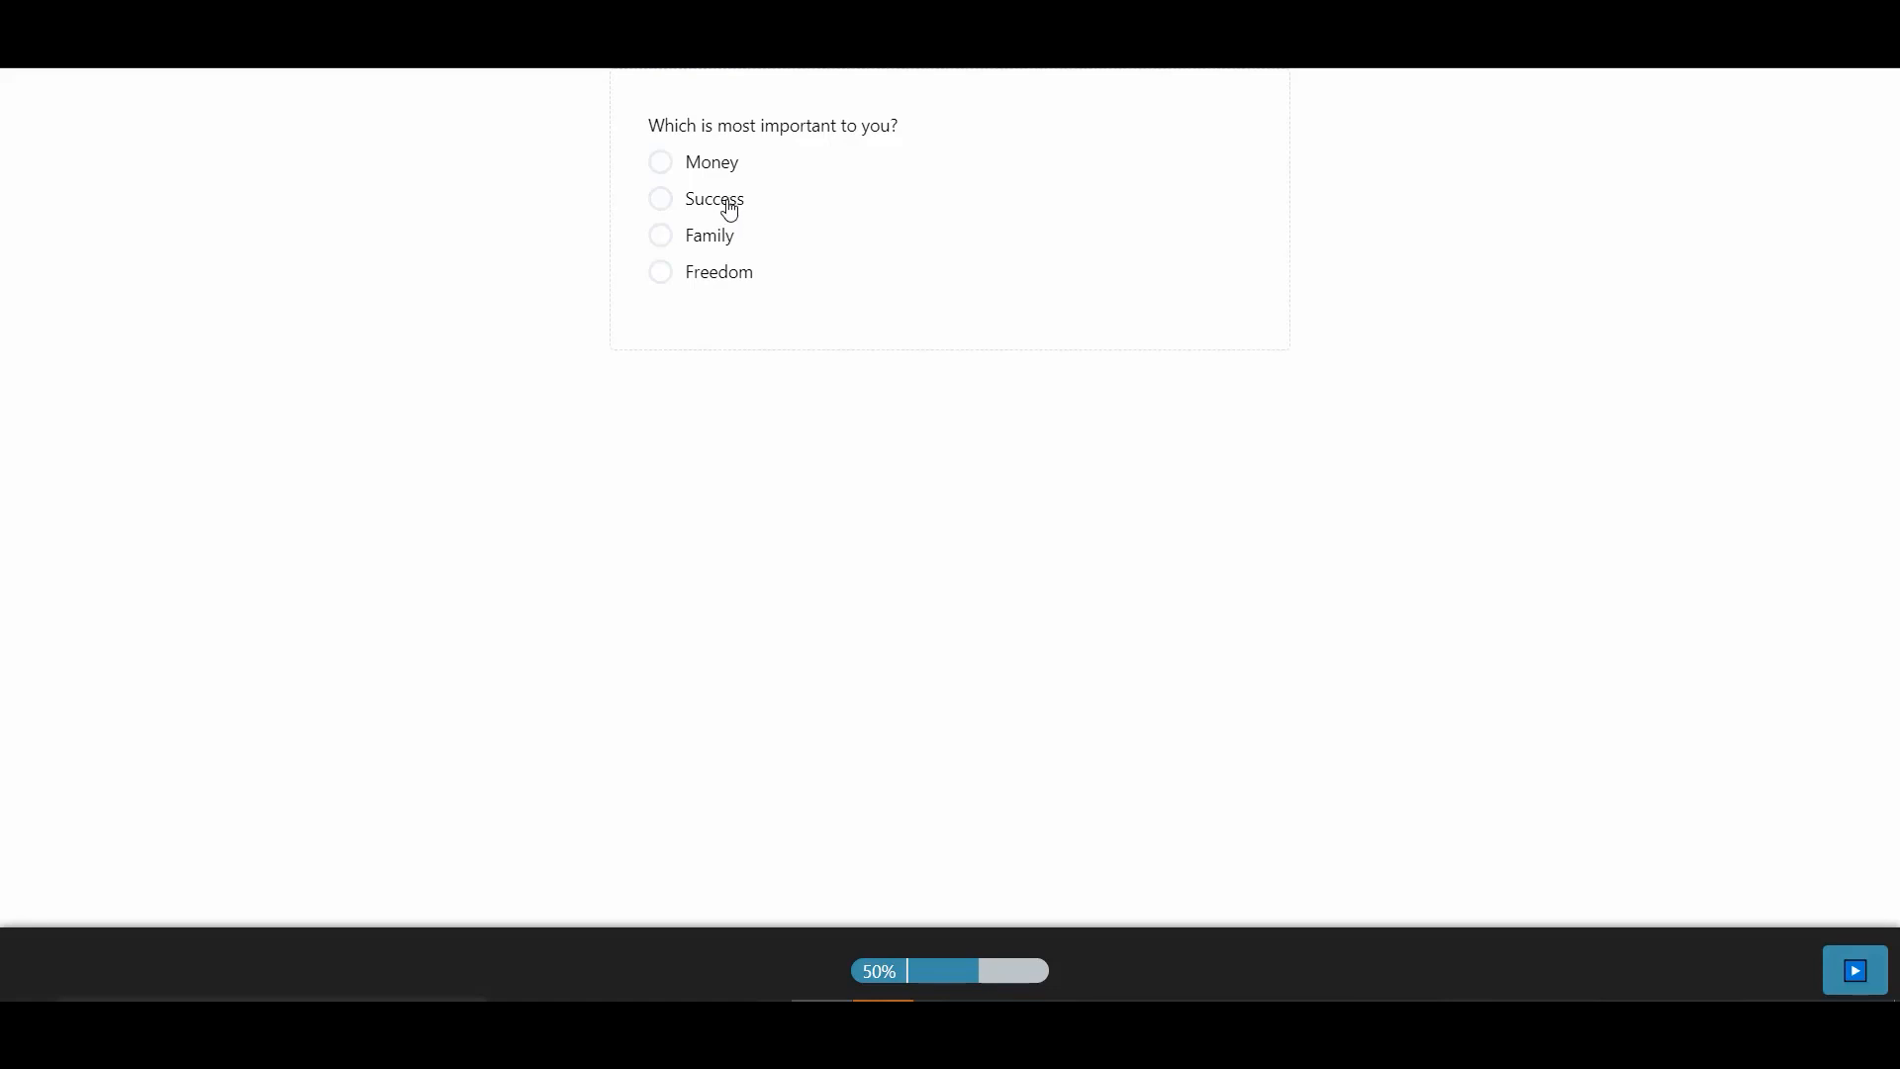
pyautogui.click(727, 204)
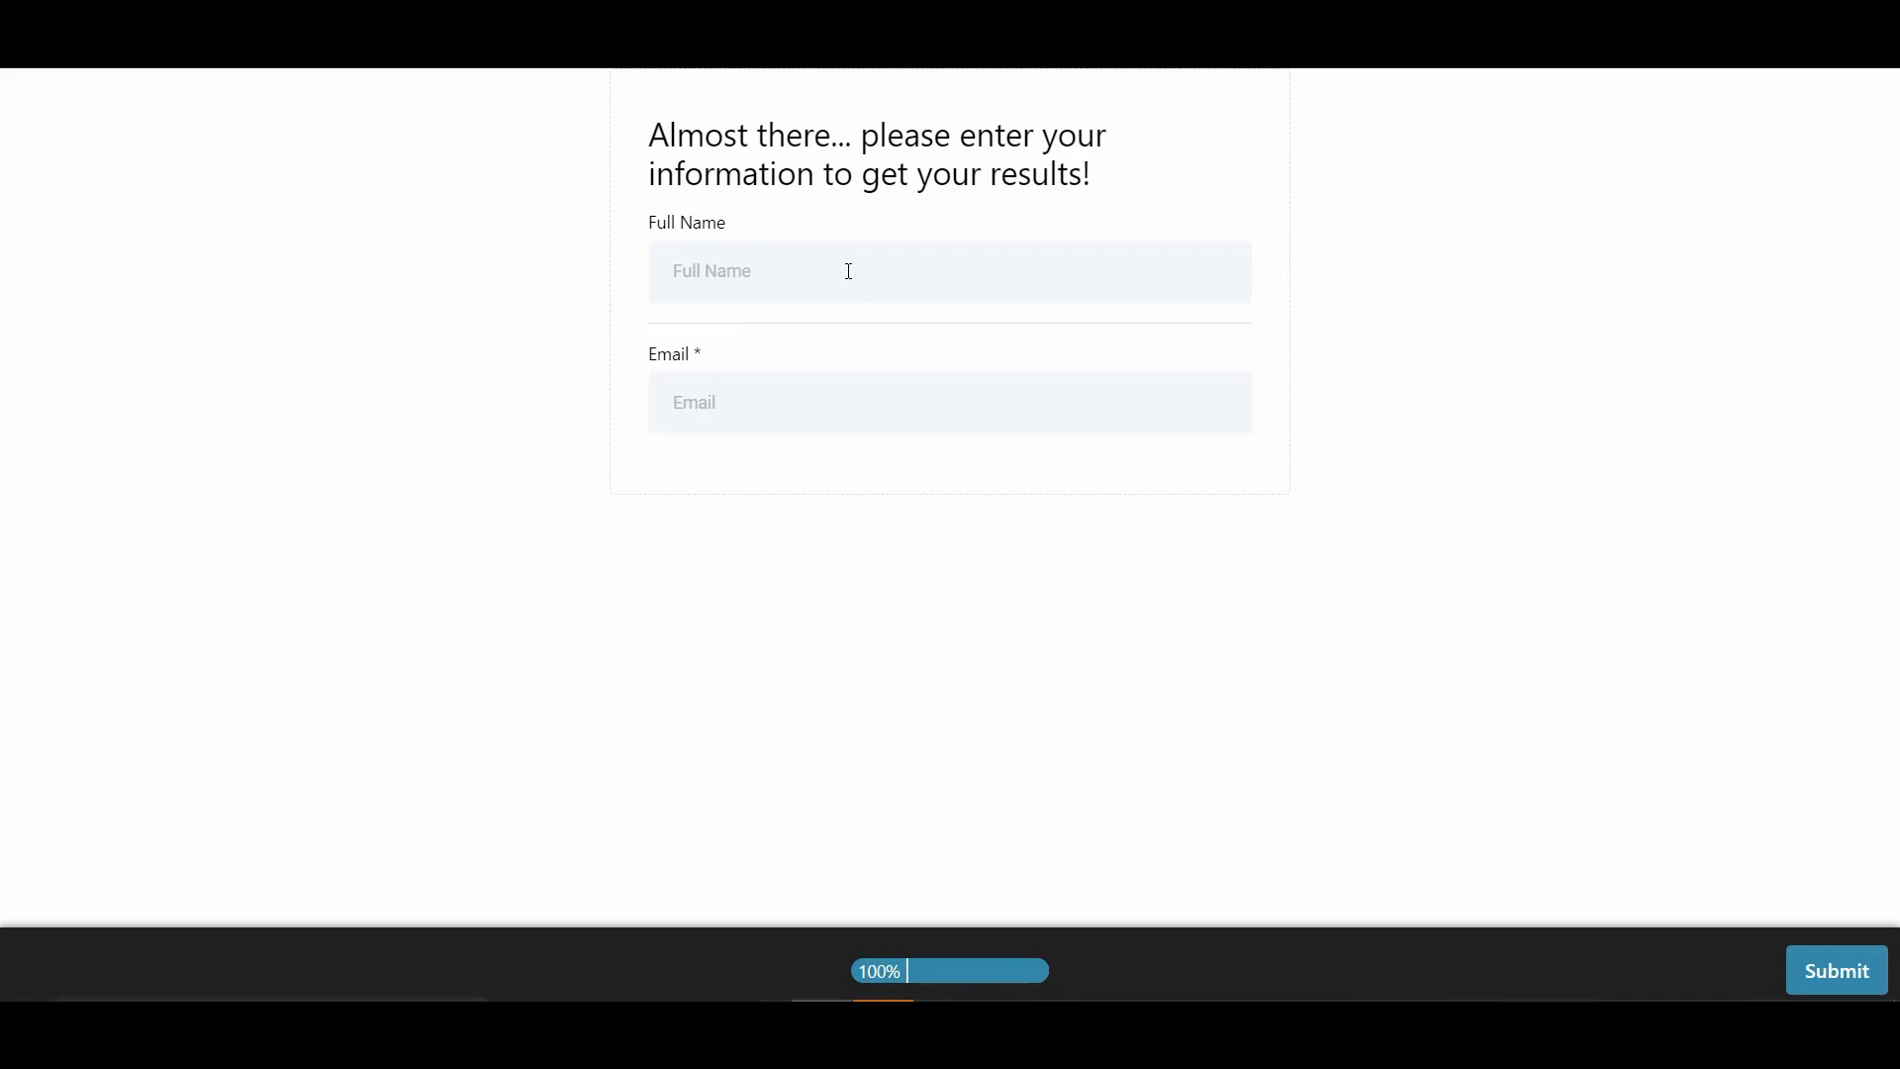
# - Enter test as the full name and a test e-mail address, then submit the survey
pyautogui.click(848, 271)
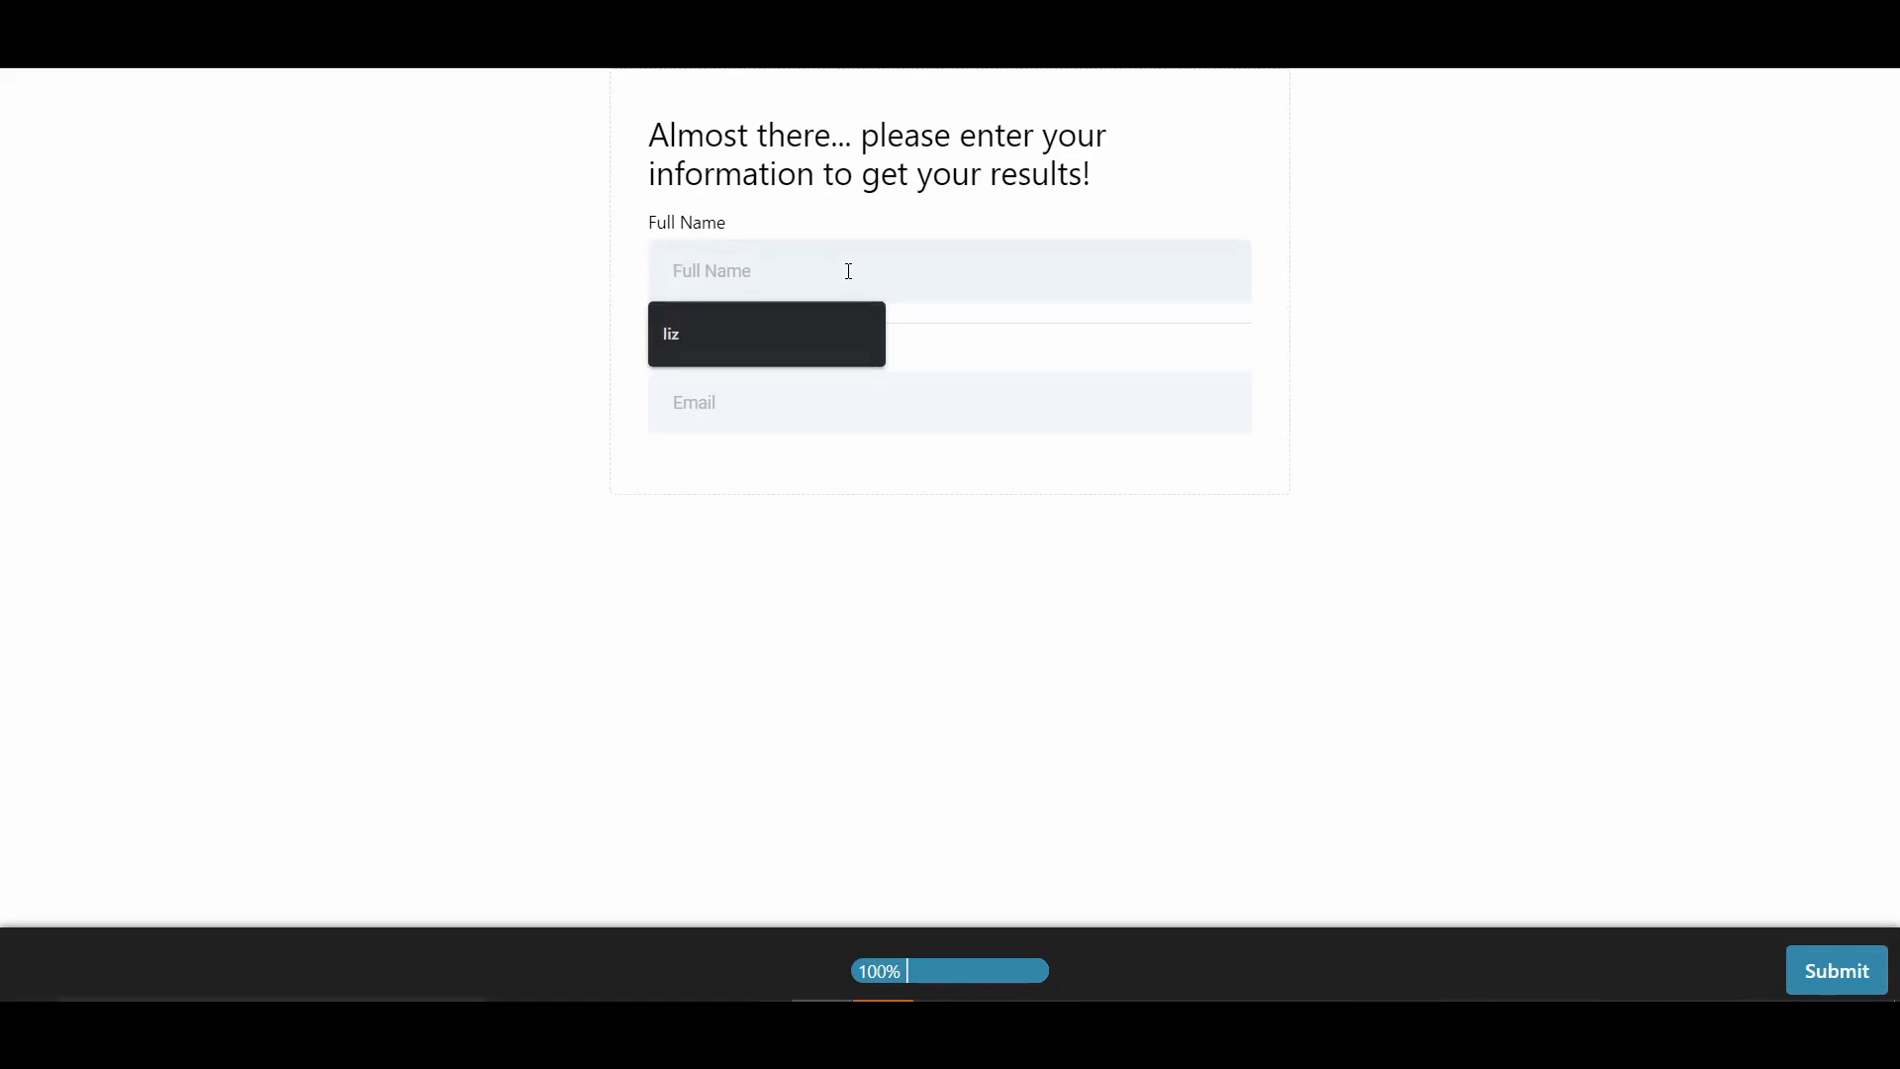
pyautogui.write('te')
pyautogui.click(850, 398)
pyautogui.write('test')
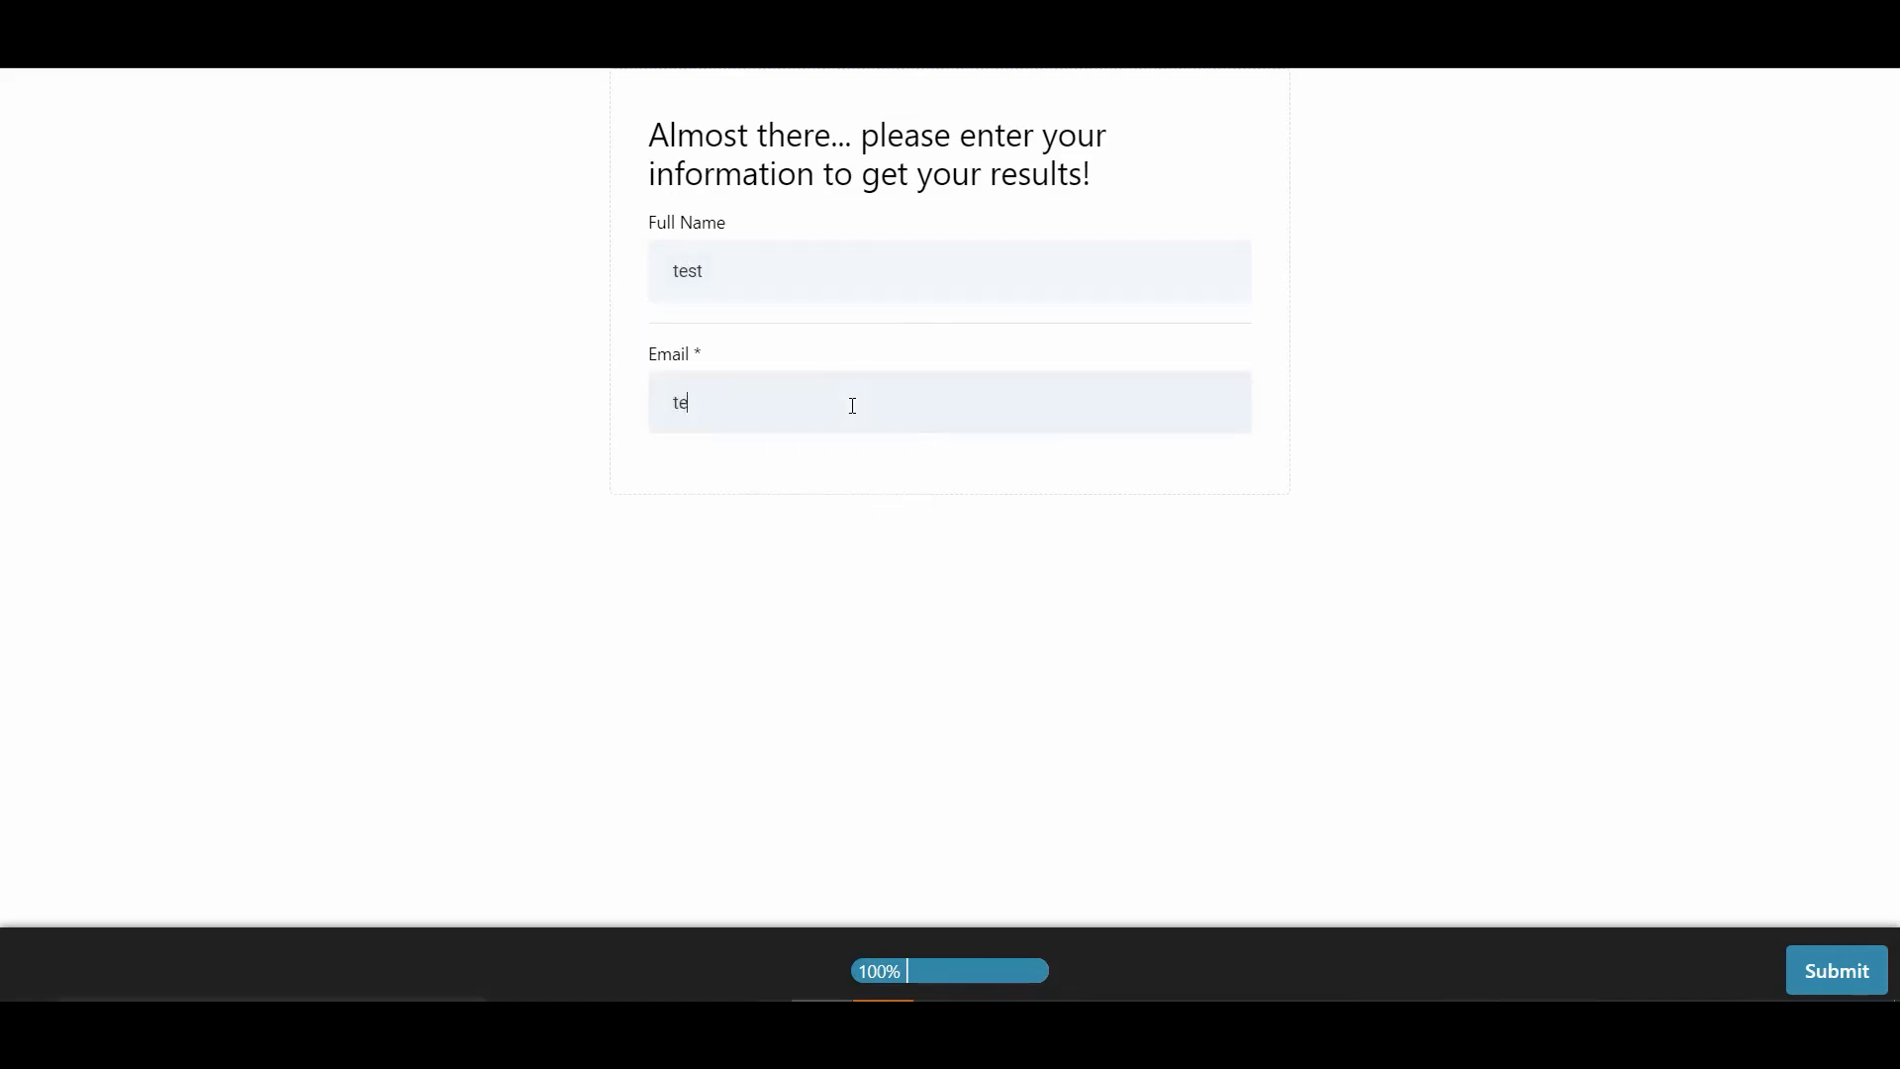
pyautogui.click(1828, 970)
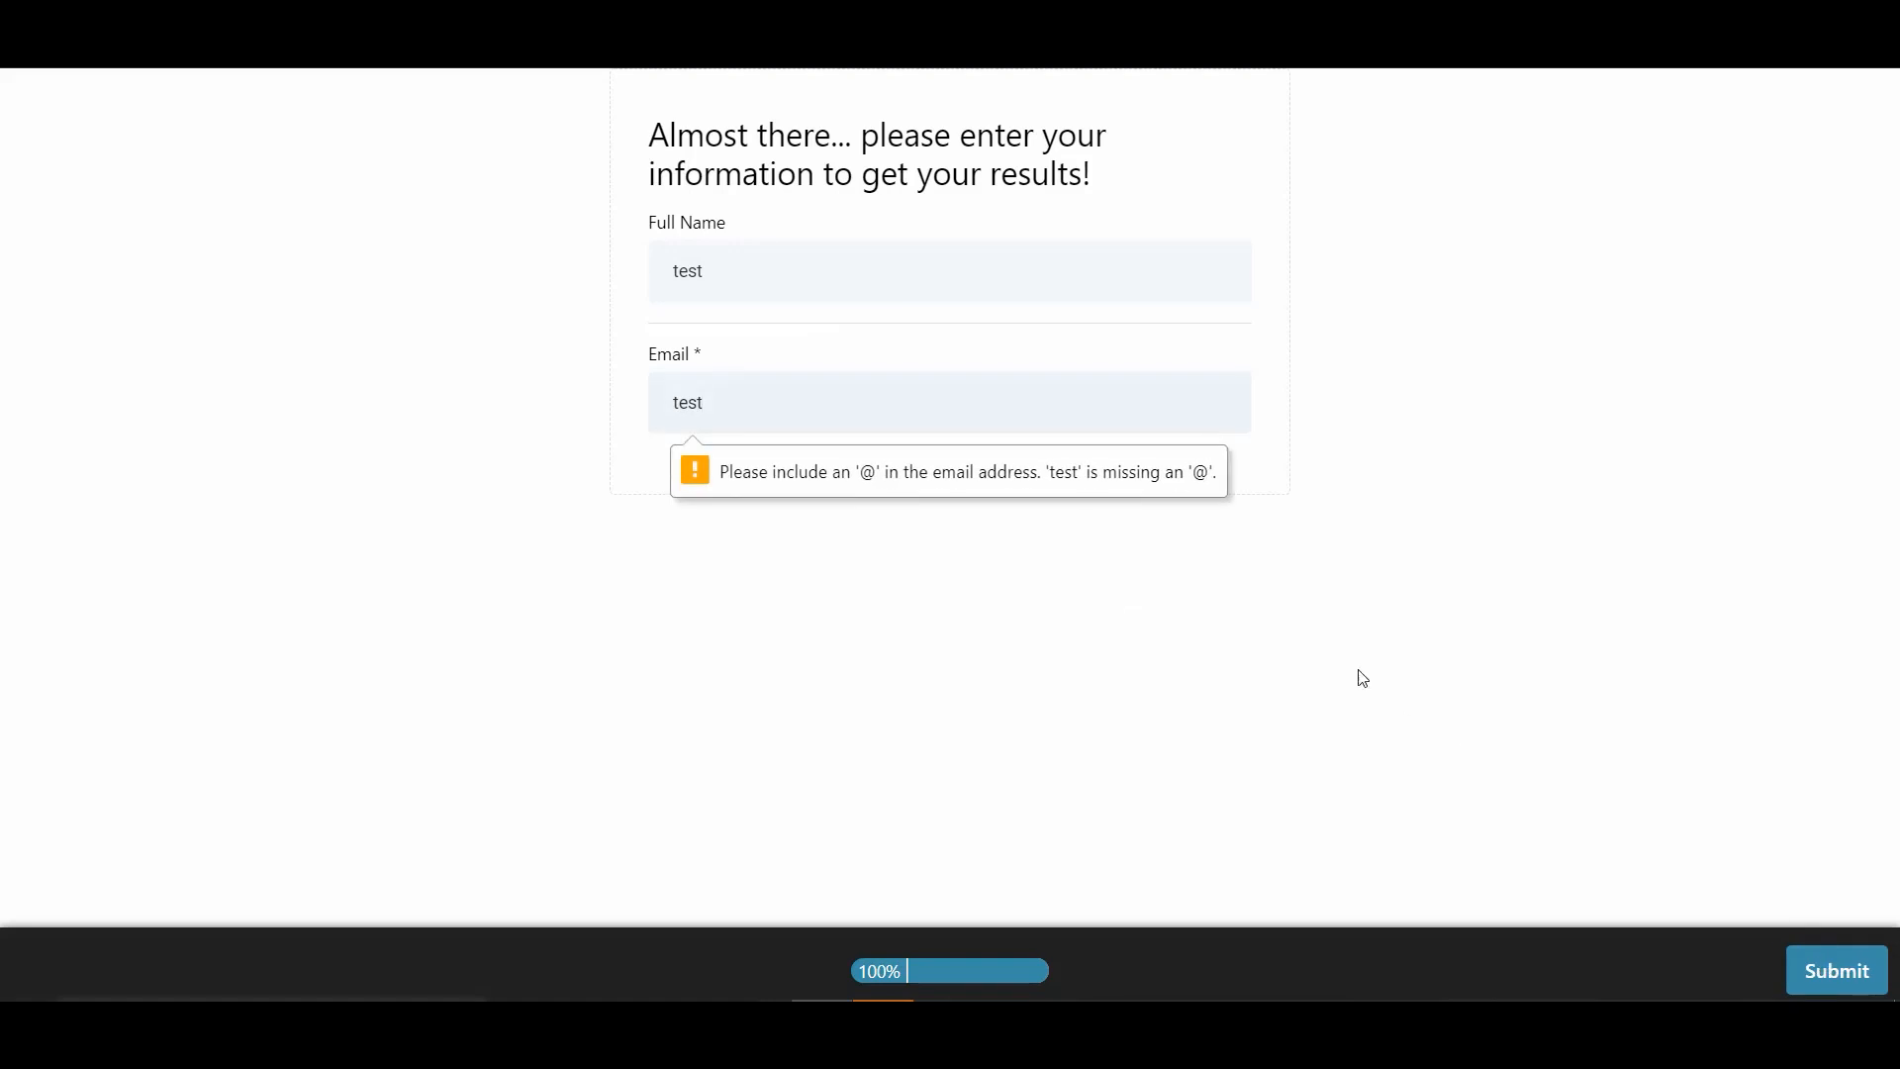
pyautogui.write('@gmail.com')
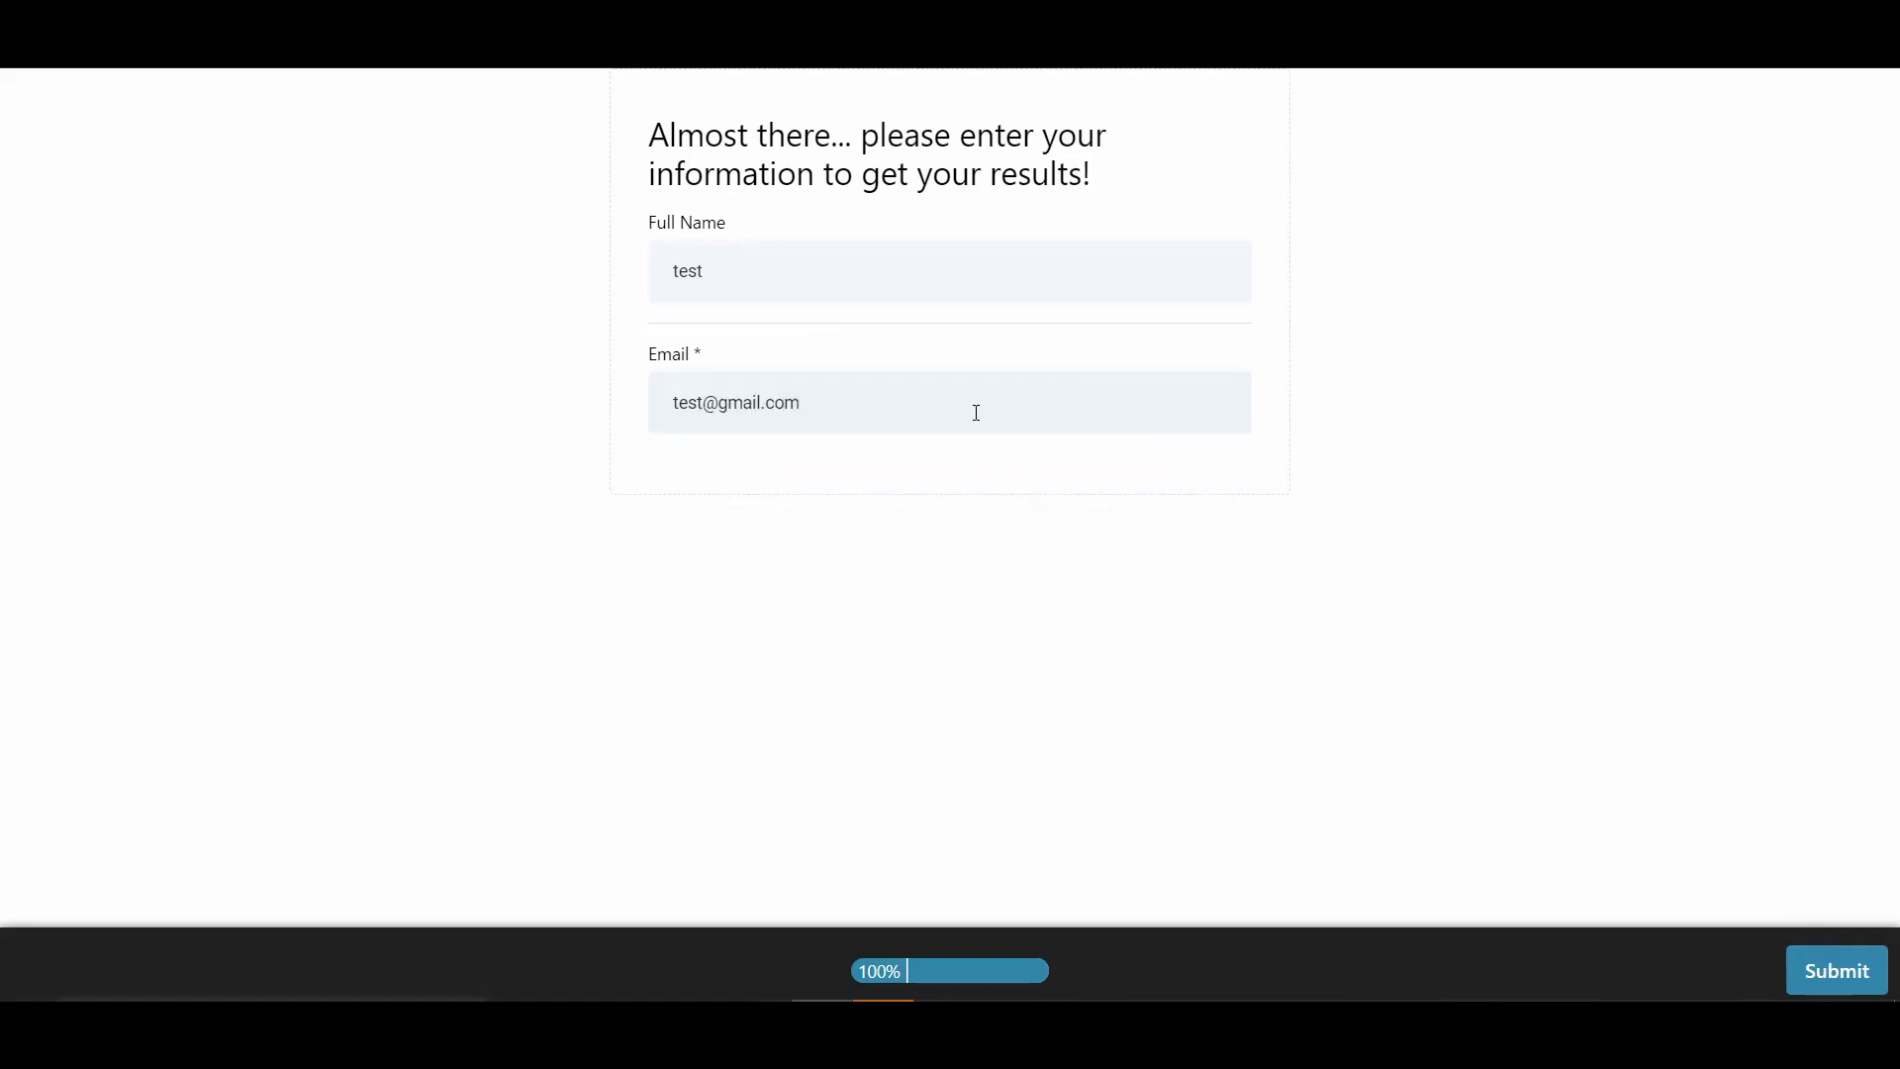
pyautogui.click(1830, 987)
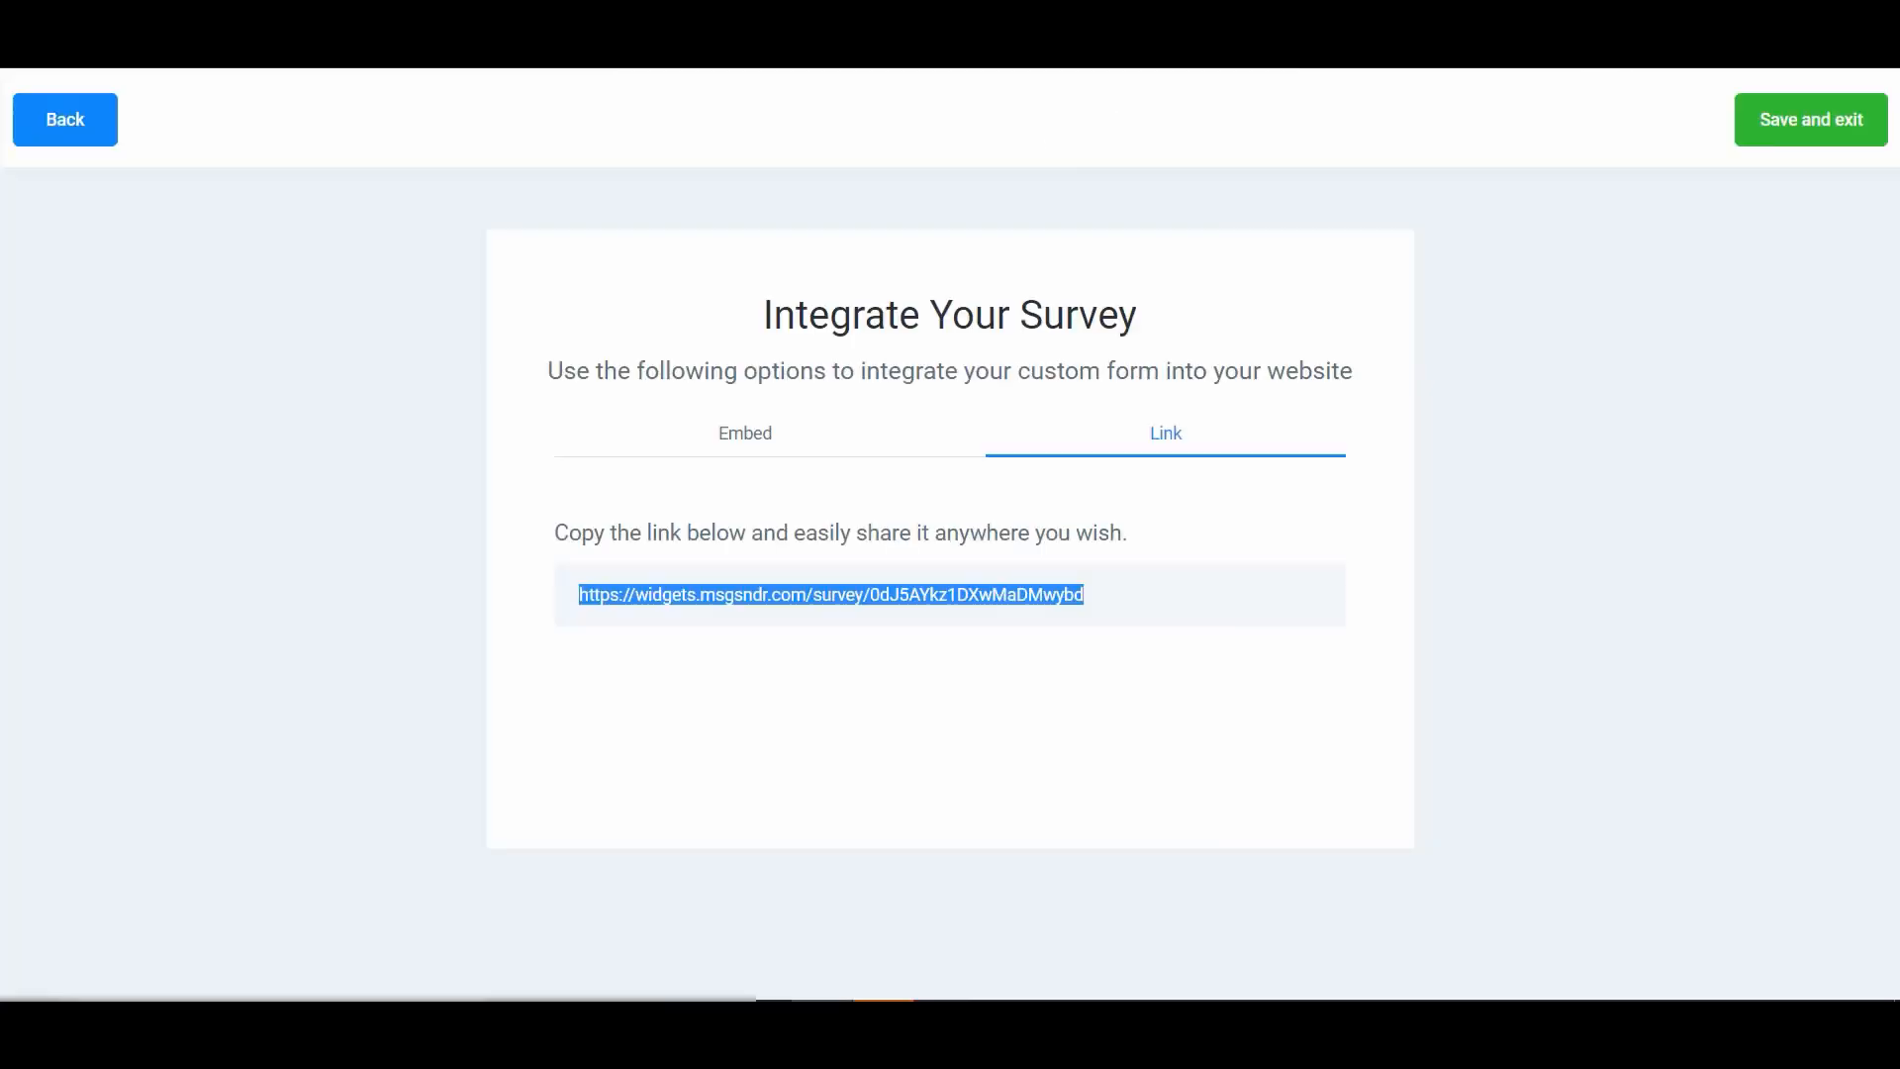
# - Return to the builder and set the On Submit action to Message
pyautogui.click(99, 135)
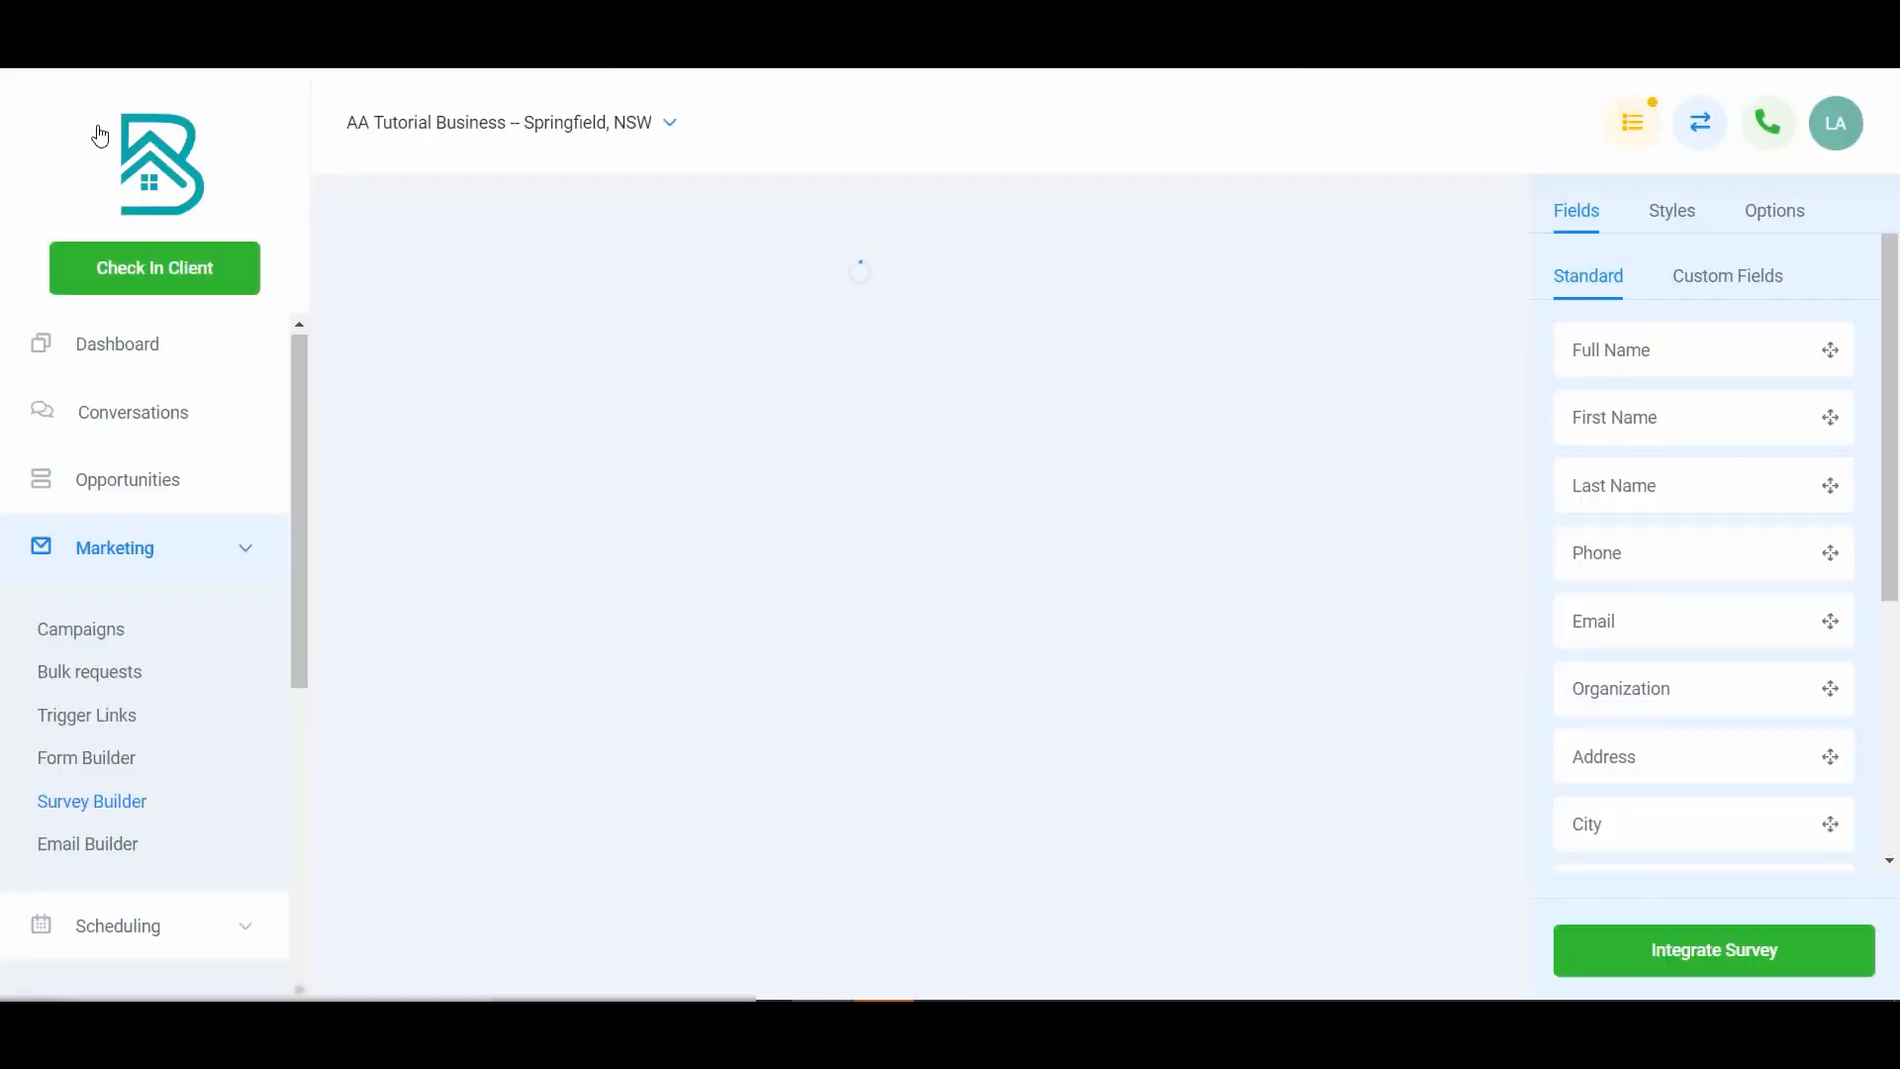
pyautogui.click(1739, 210)
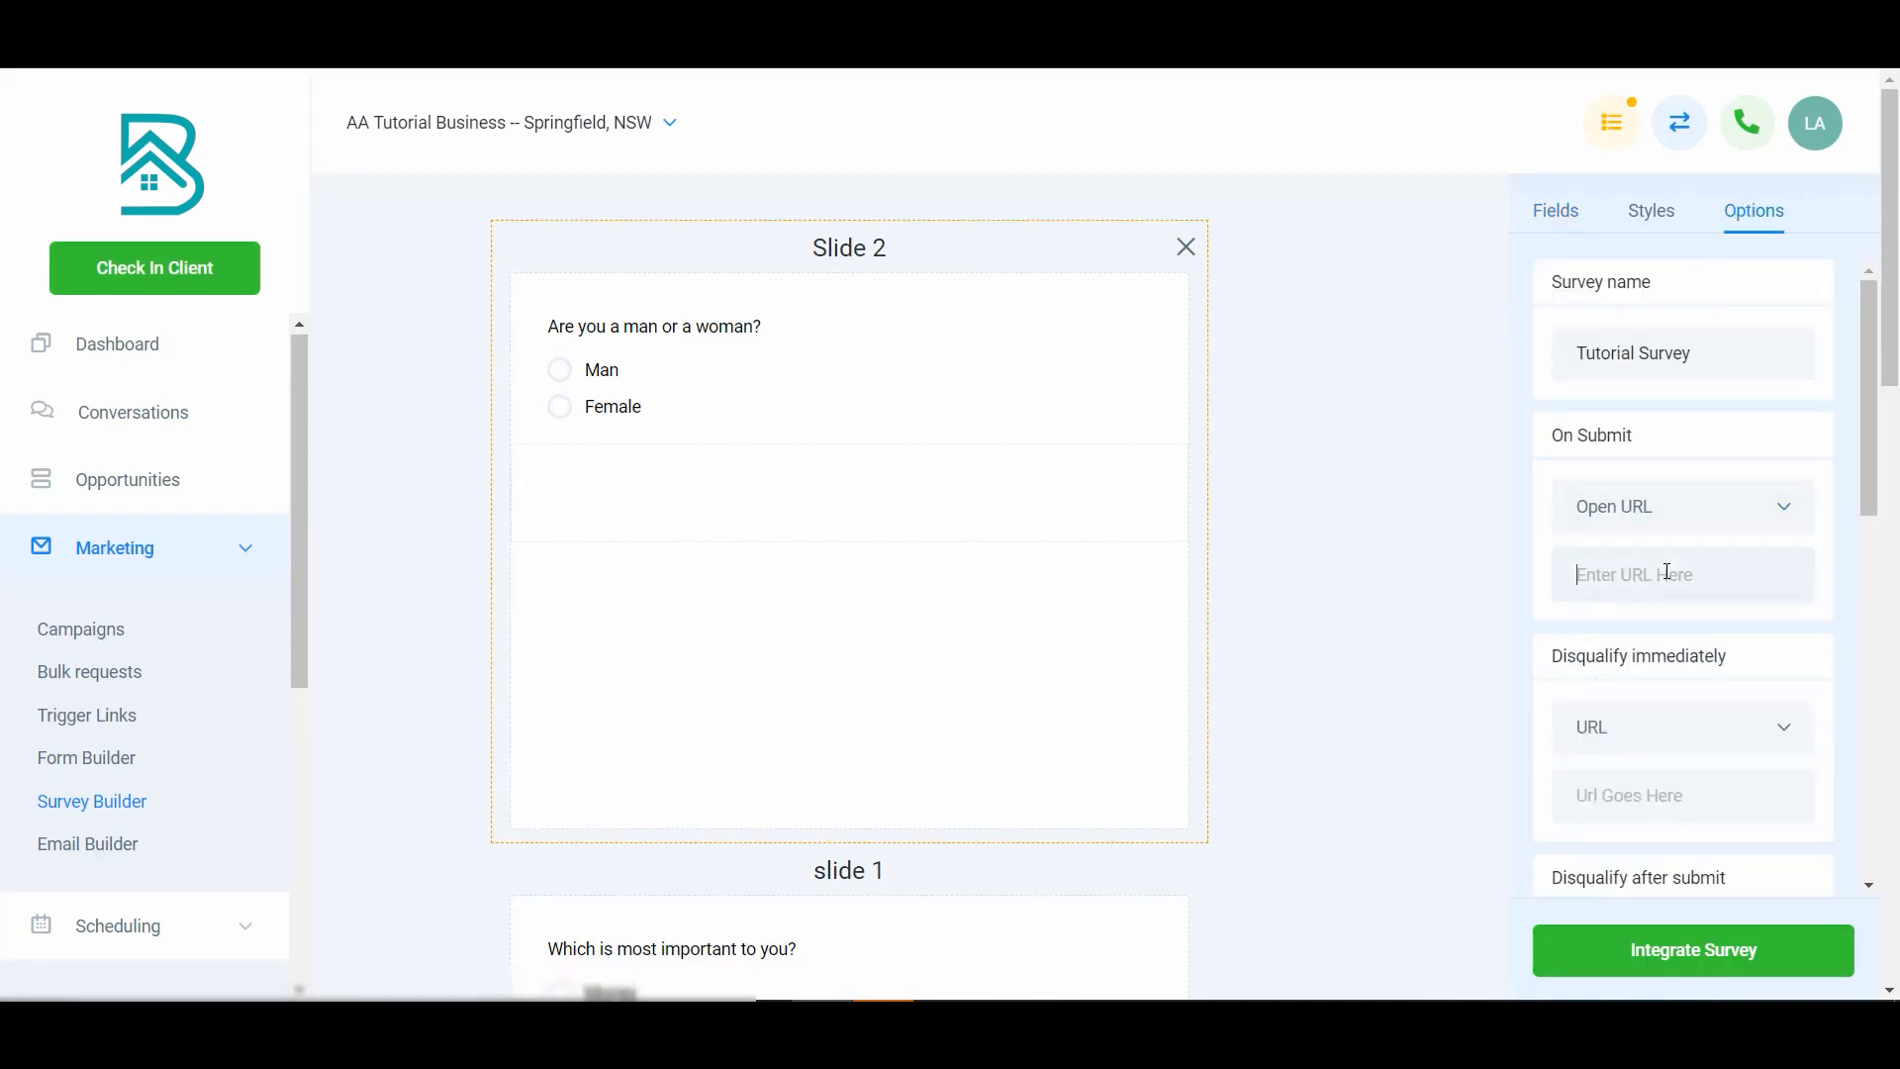
pyautogui.click(1700, 515)
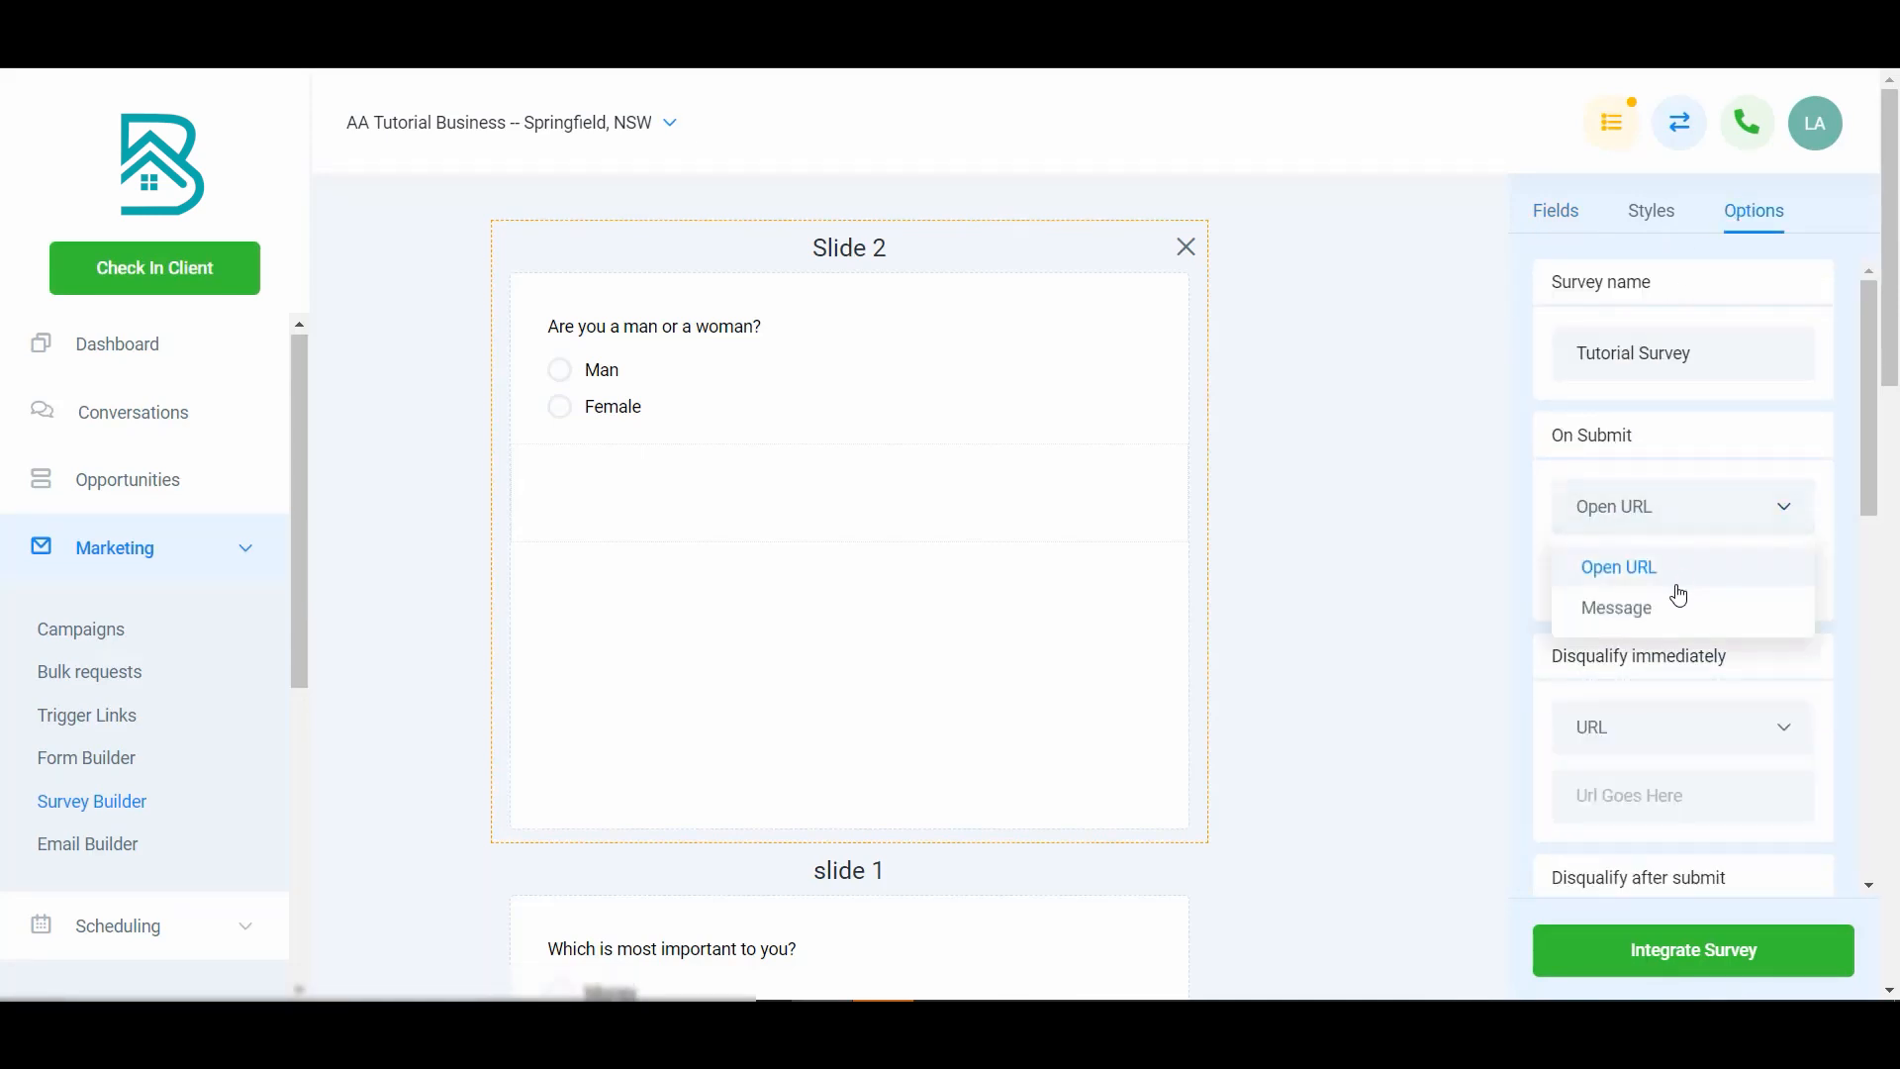
pyautogui.click(1677, 608)
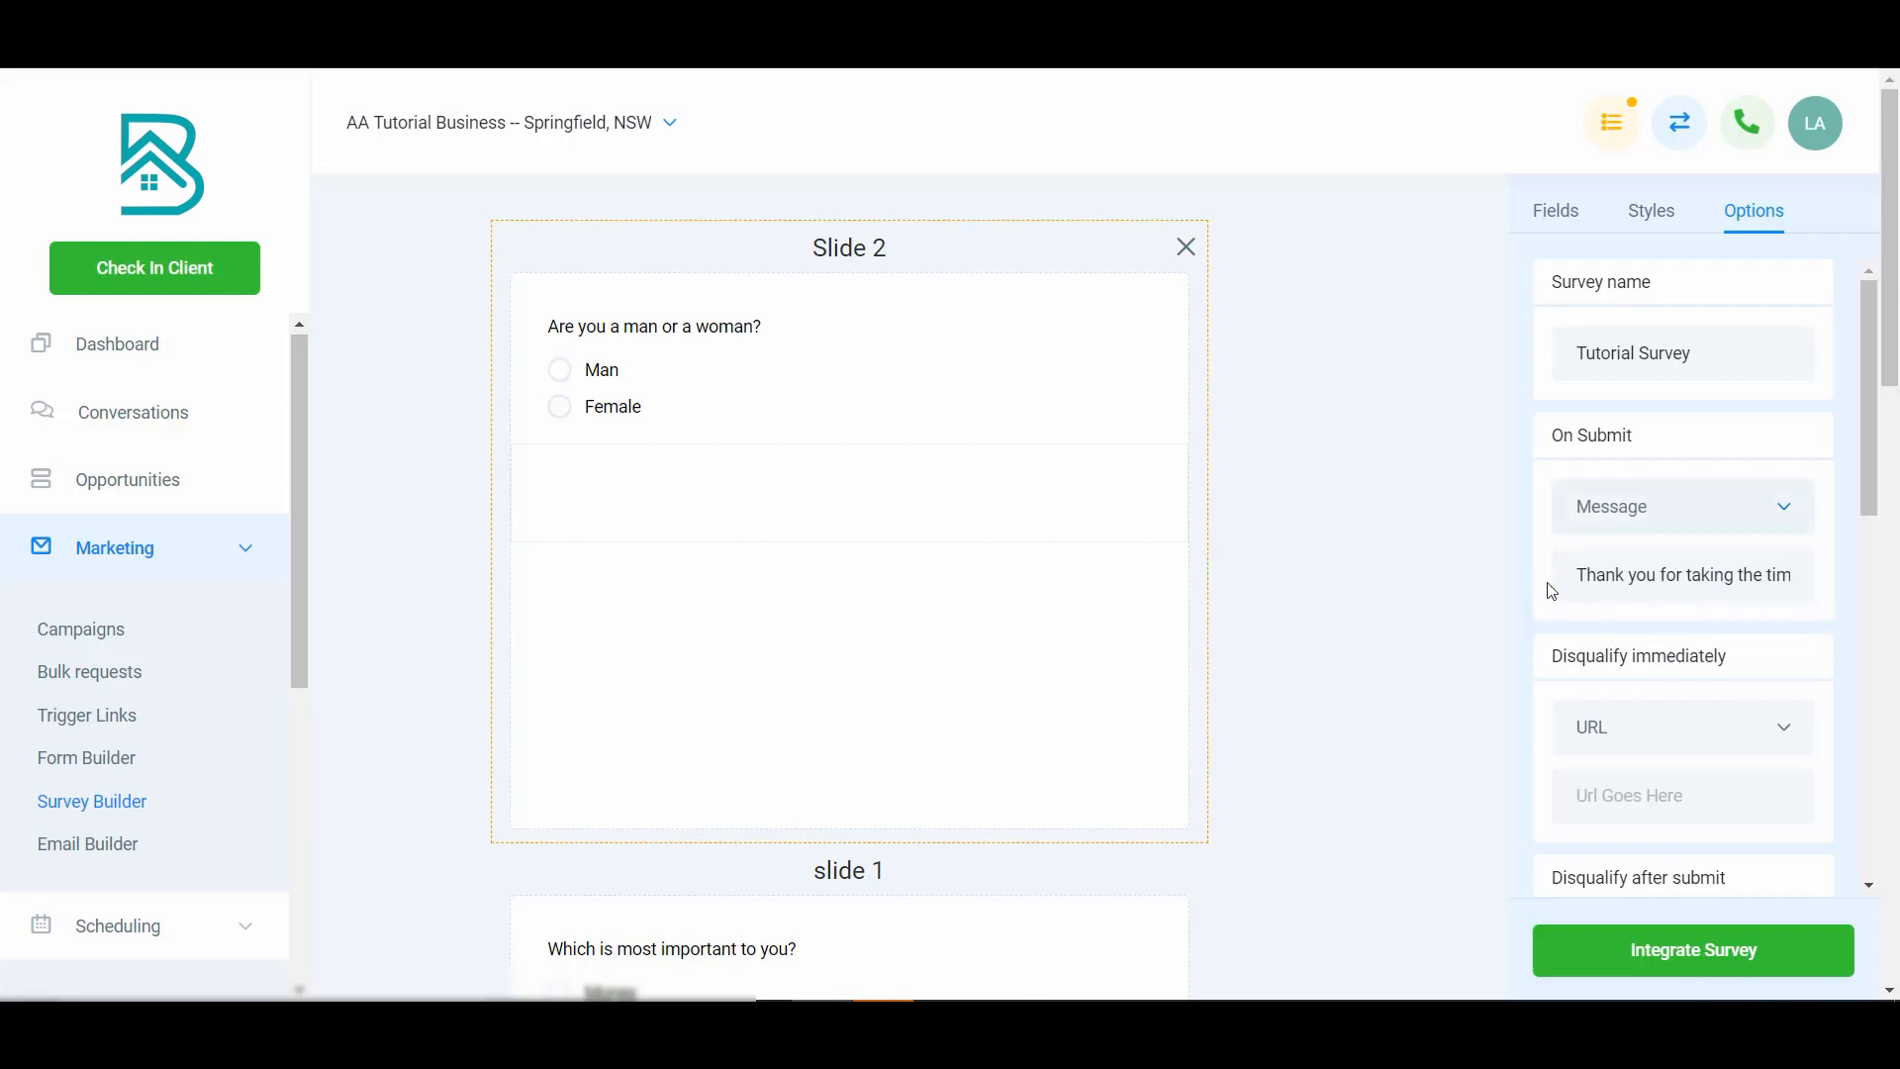
# - Review the logic of each slide's question through the survey
pyautogui.click(721, 387)
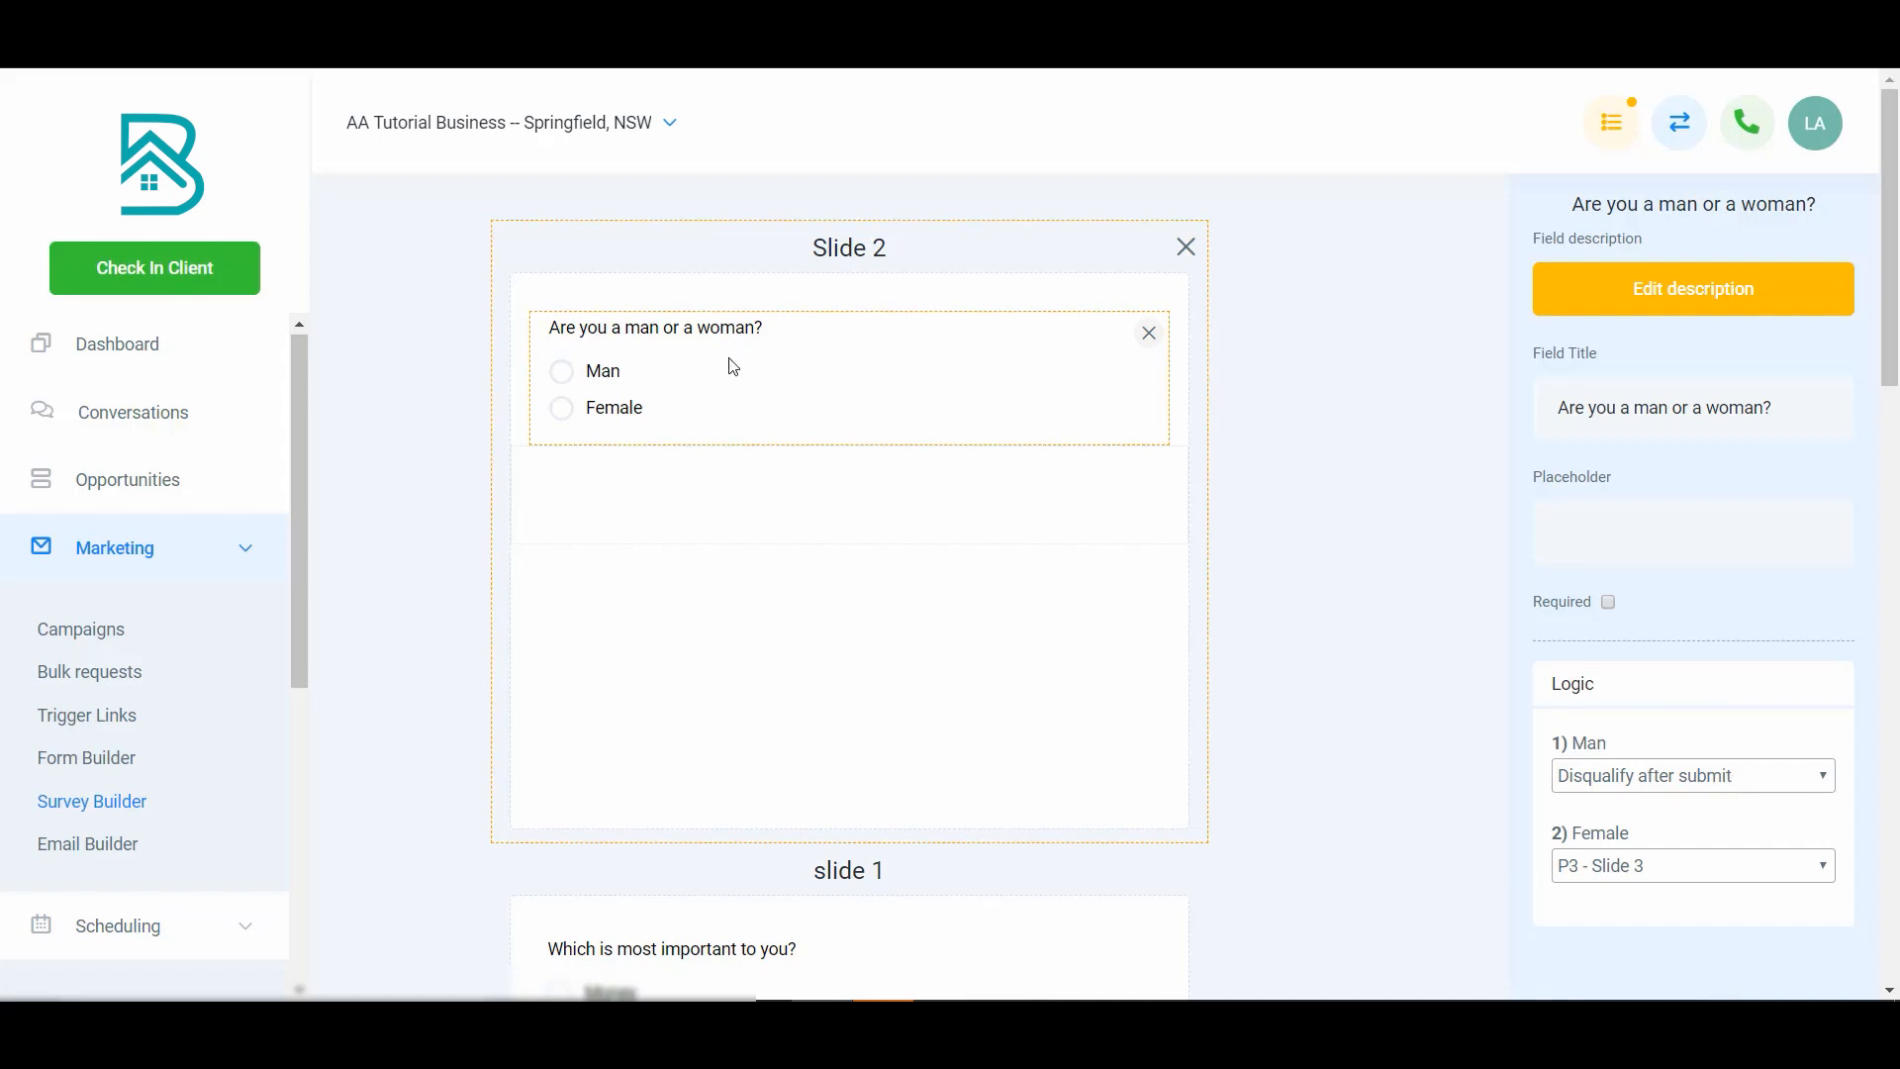
pyautogui.click(1417, 467)
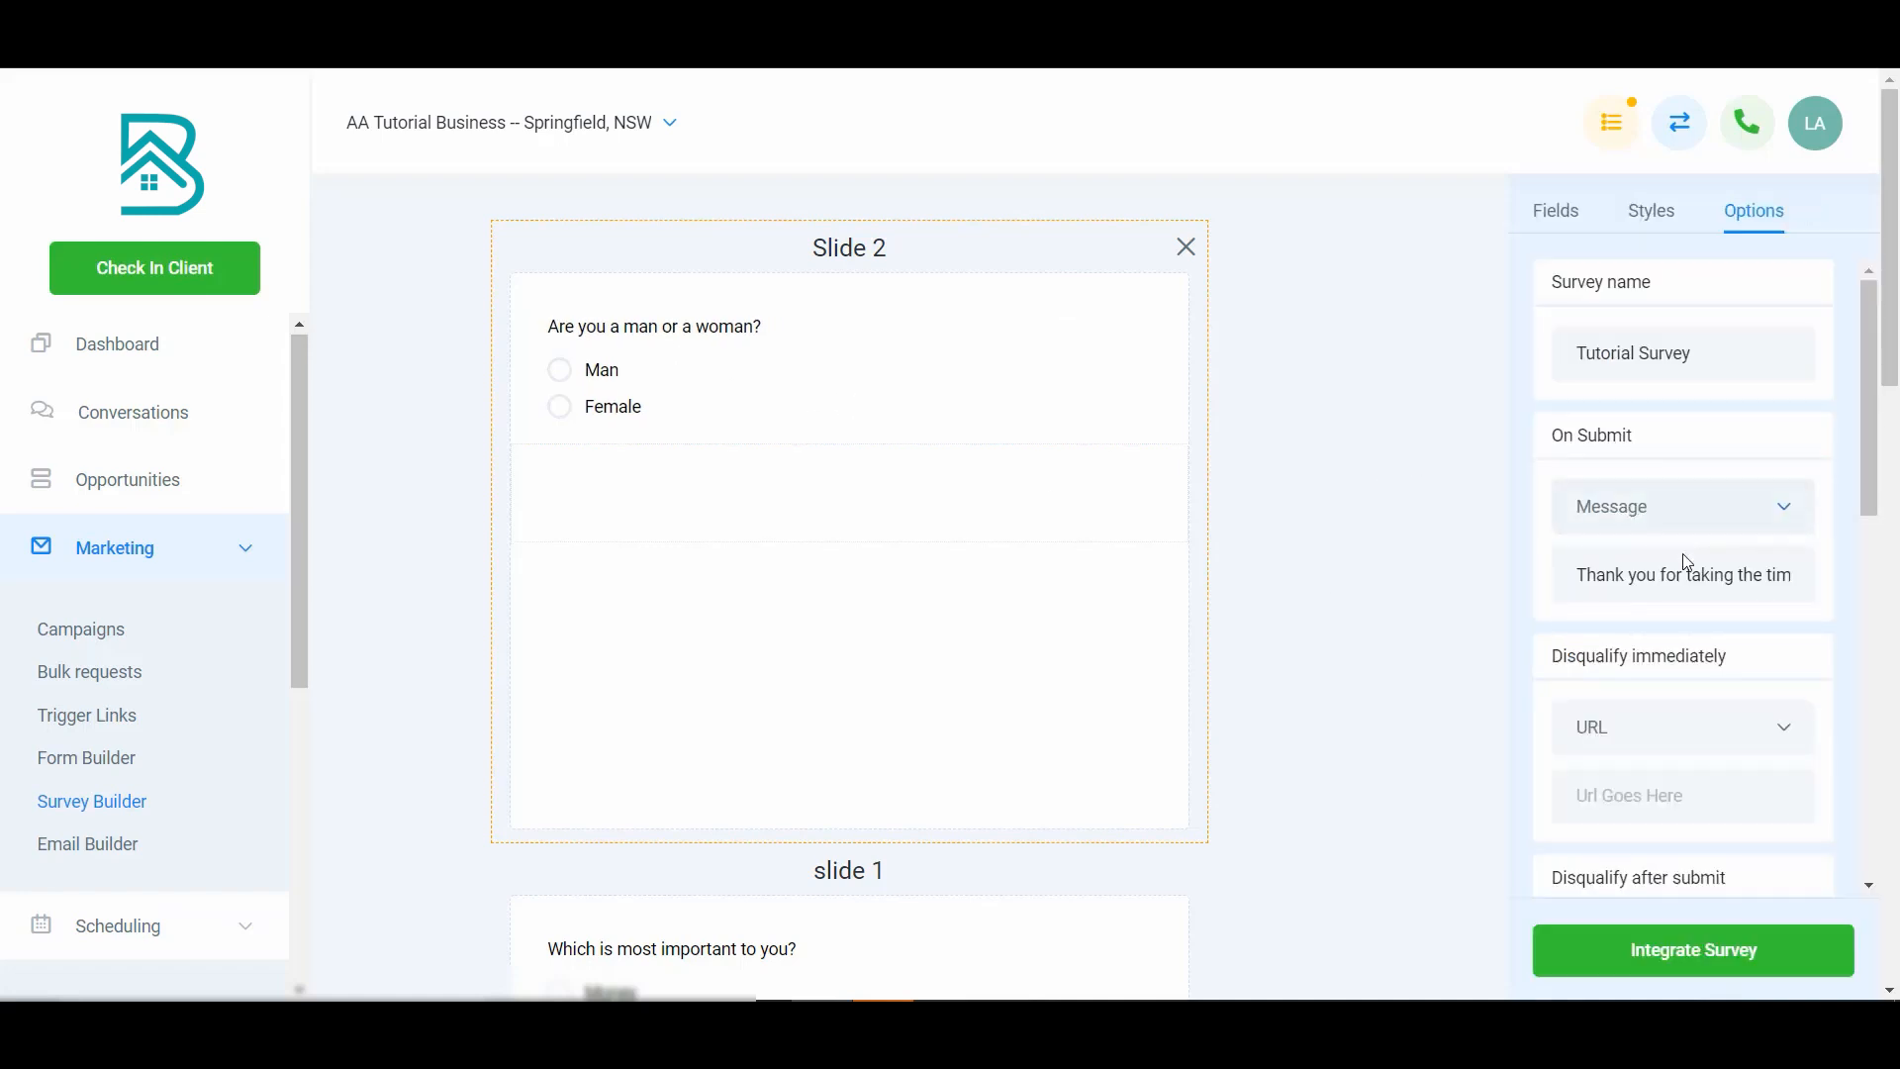
pyautogui.scroll(-3, 1683, 554)
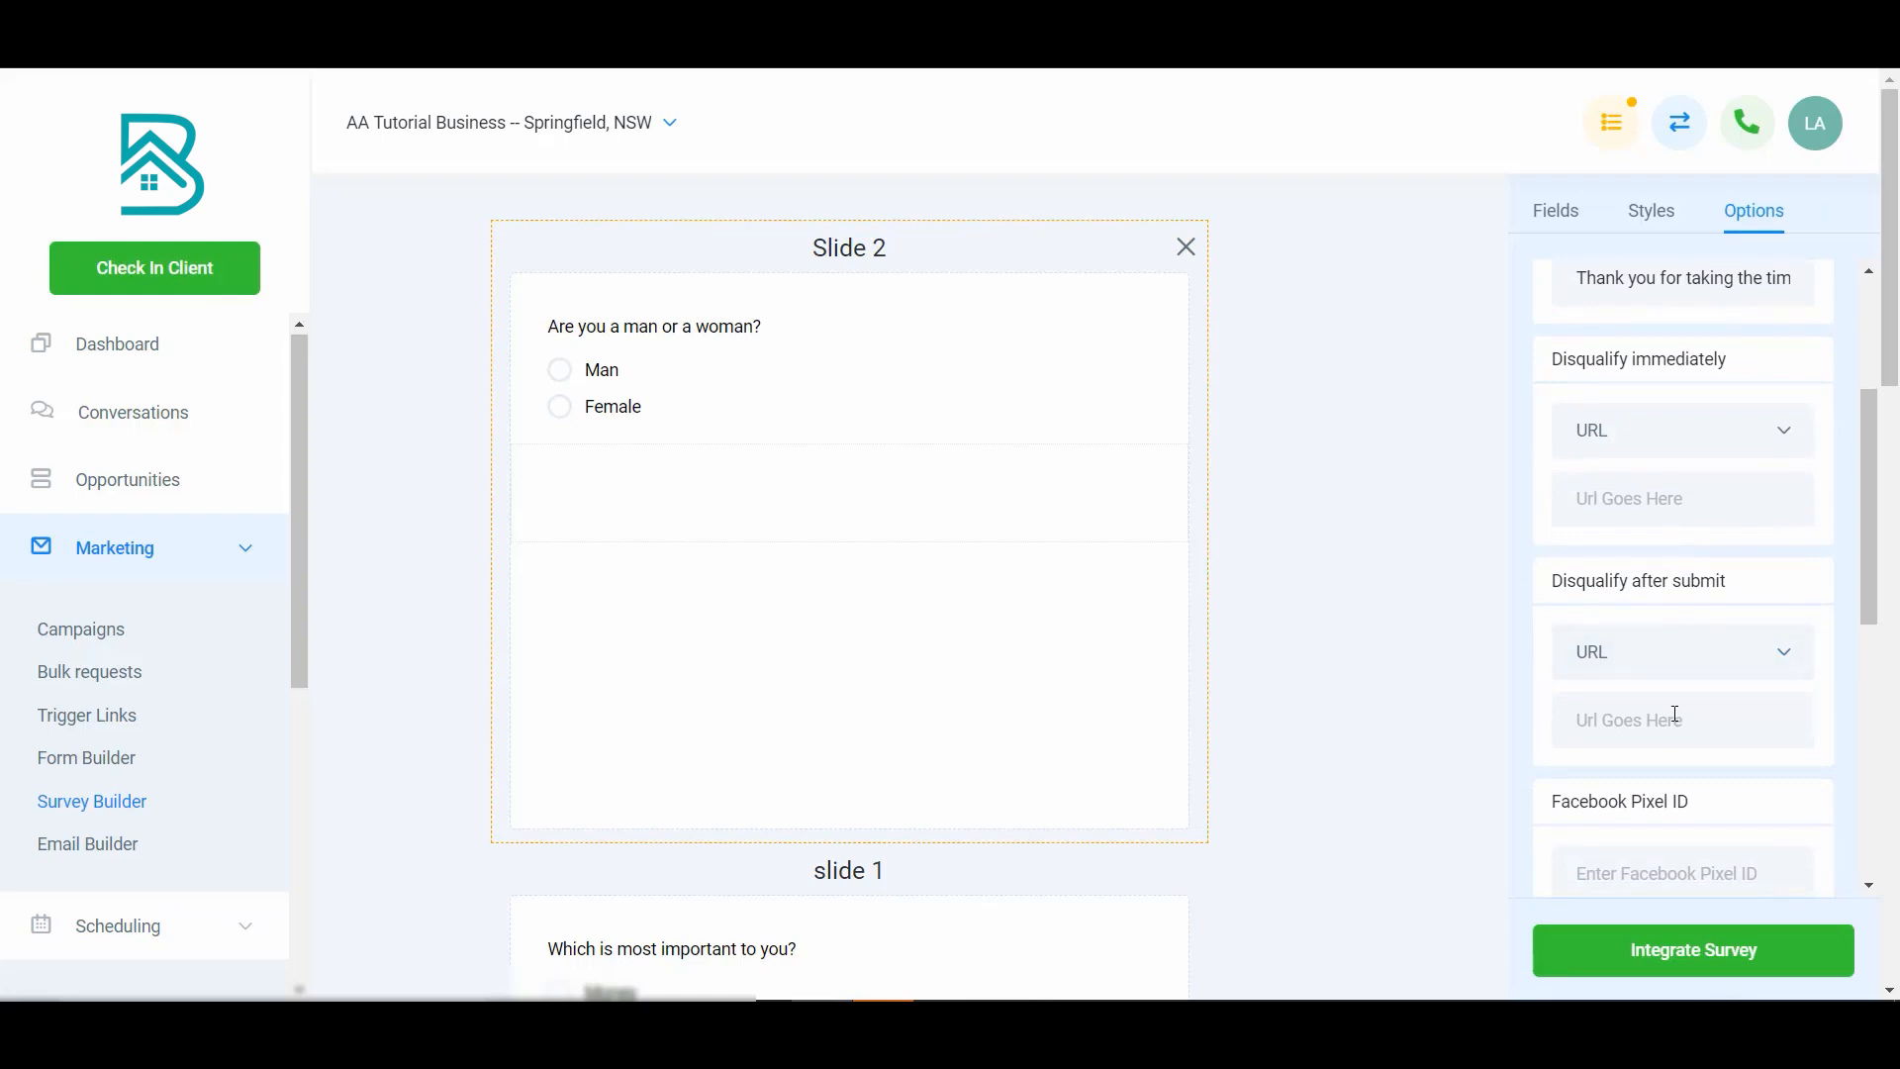
pyautogui.scroll(-1, 812, 436)
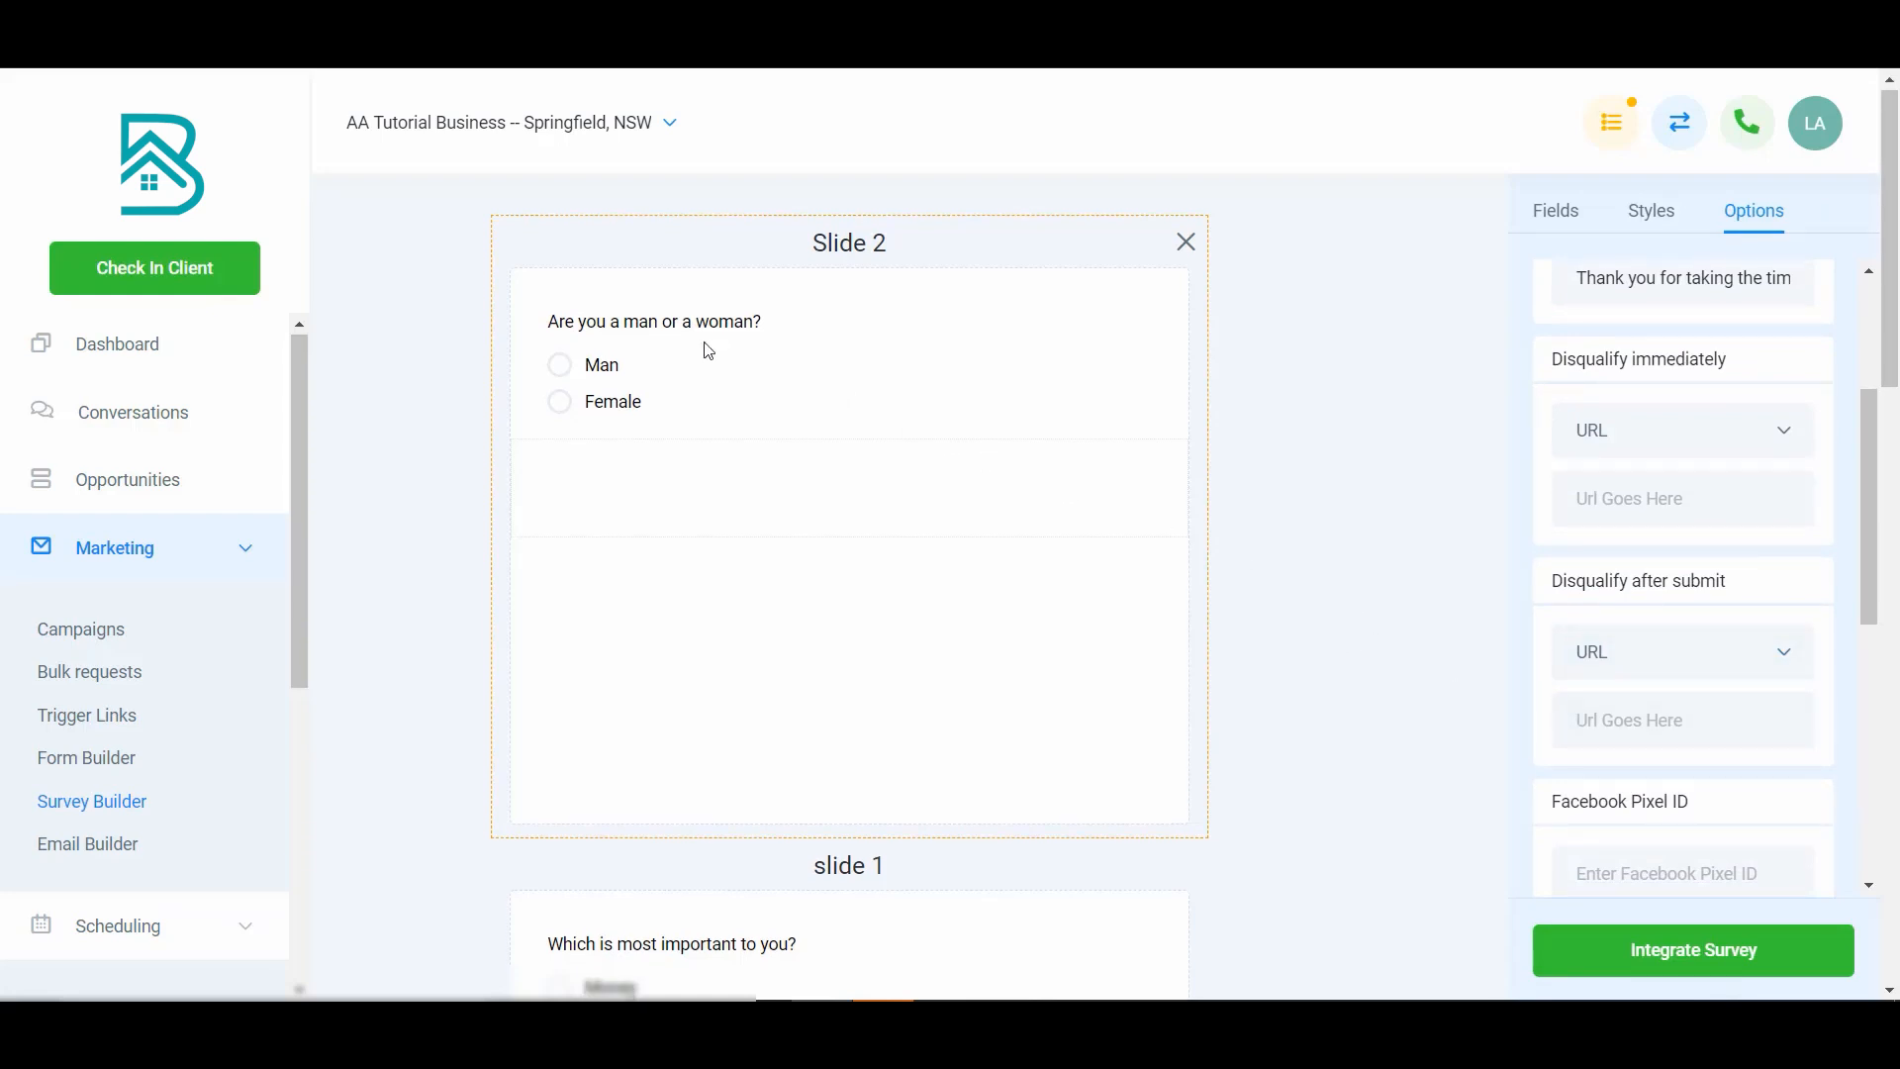
pyautogui.scroll(-1, 810, 458)
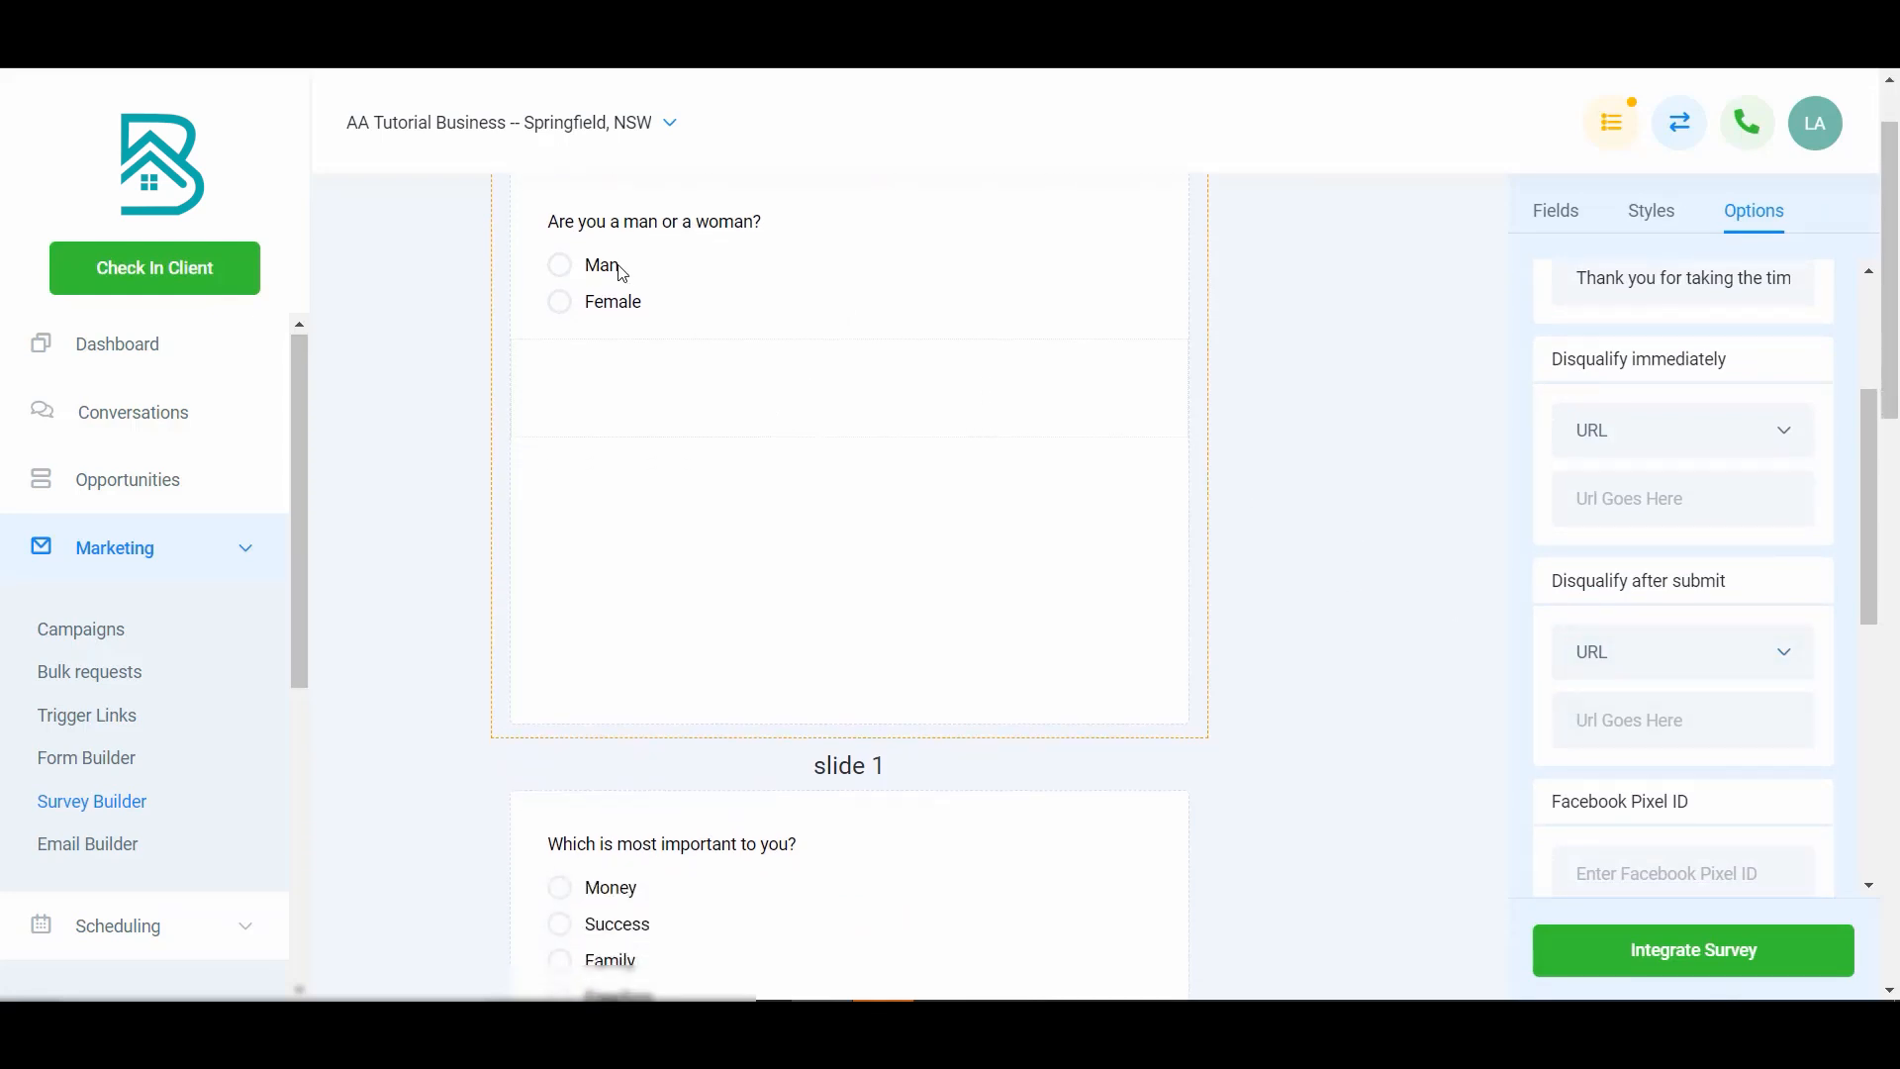
pyautogui.scroll(-3, 713, 874)
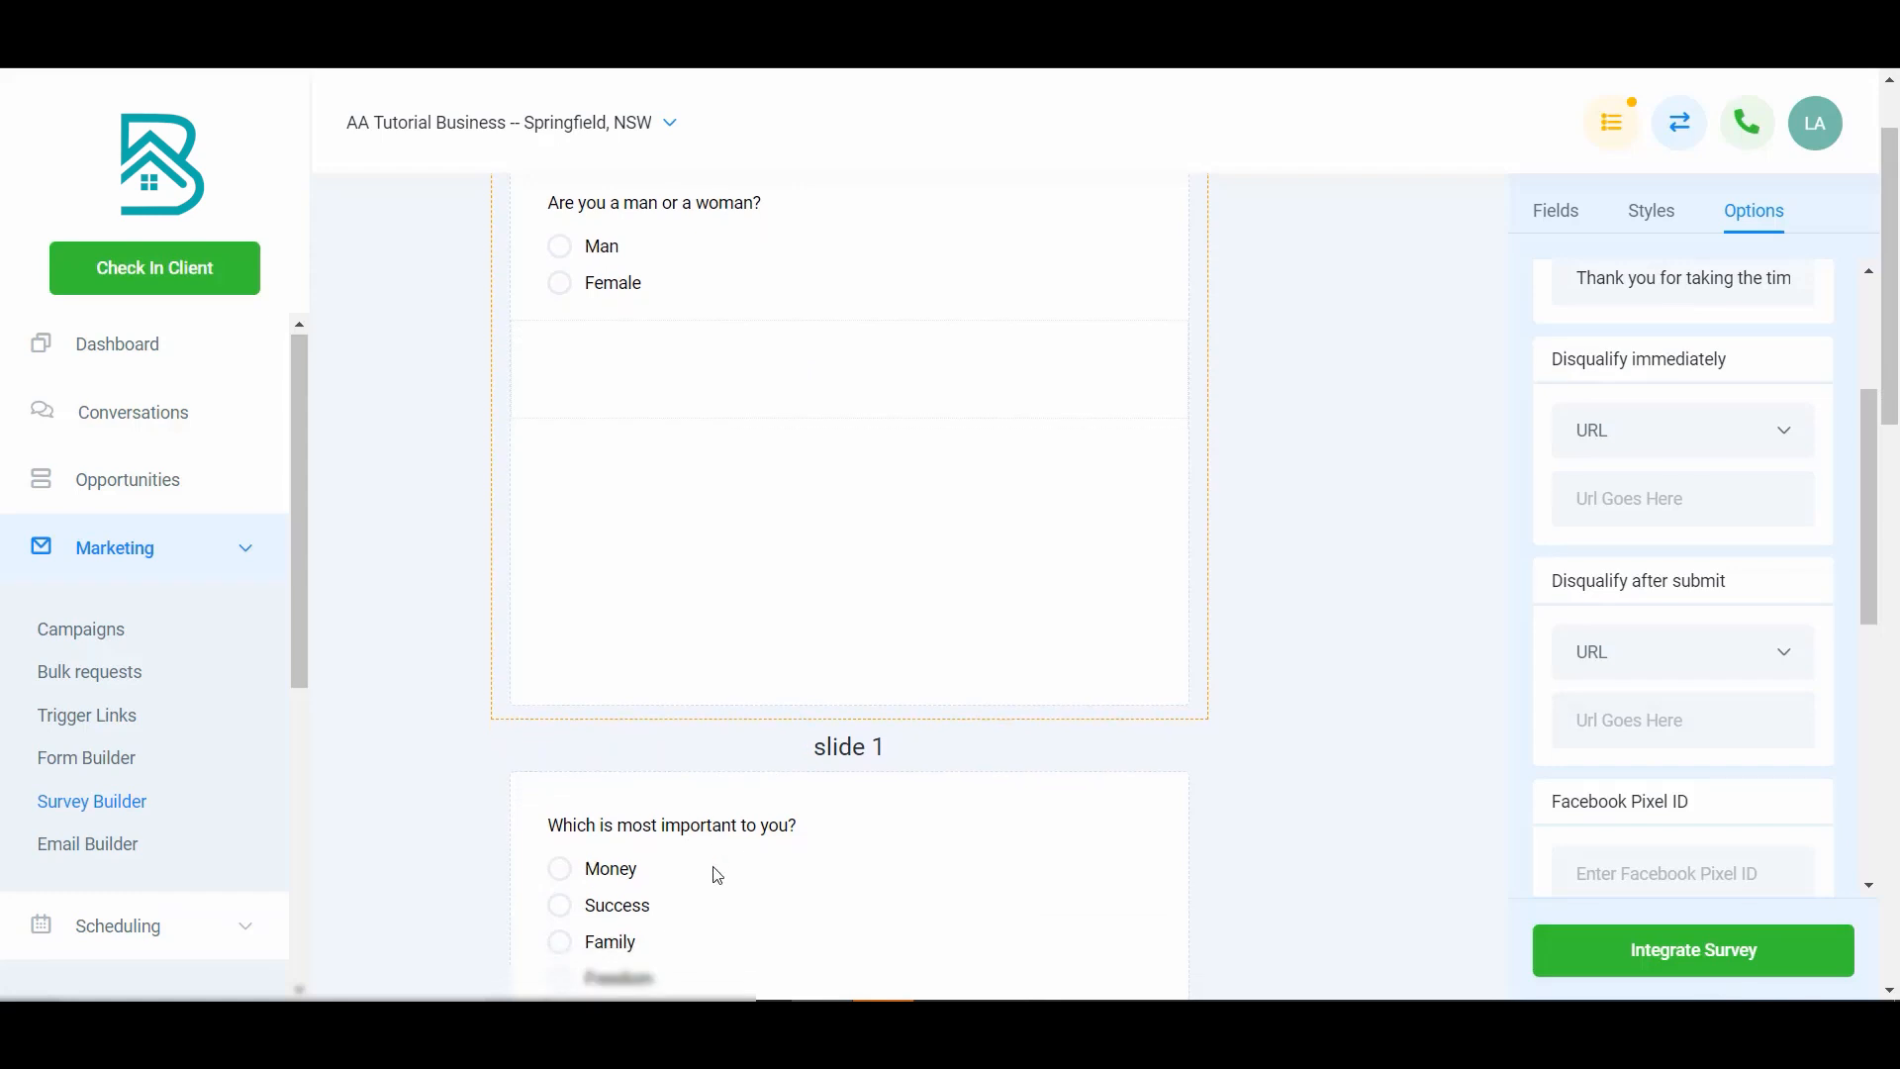
pyautogui.click(649, 608)
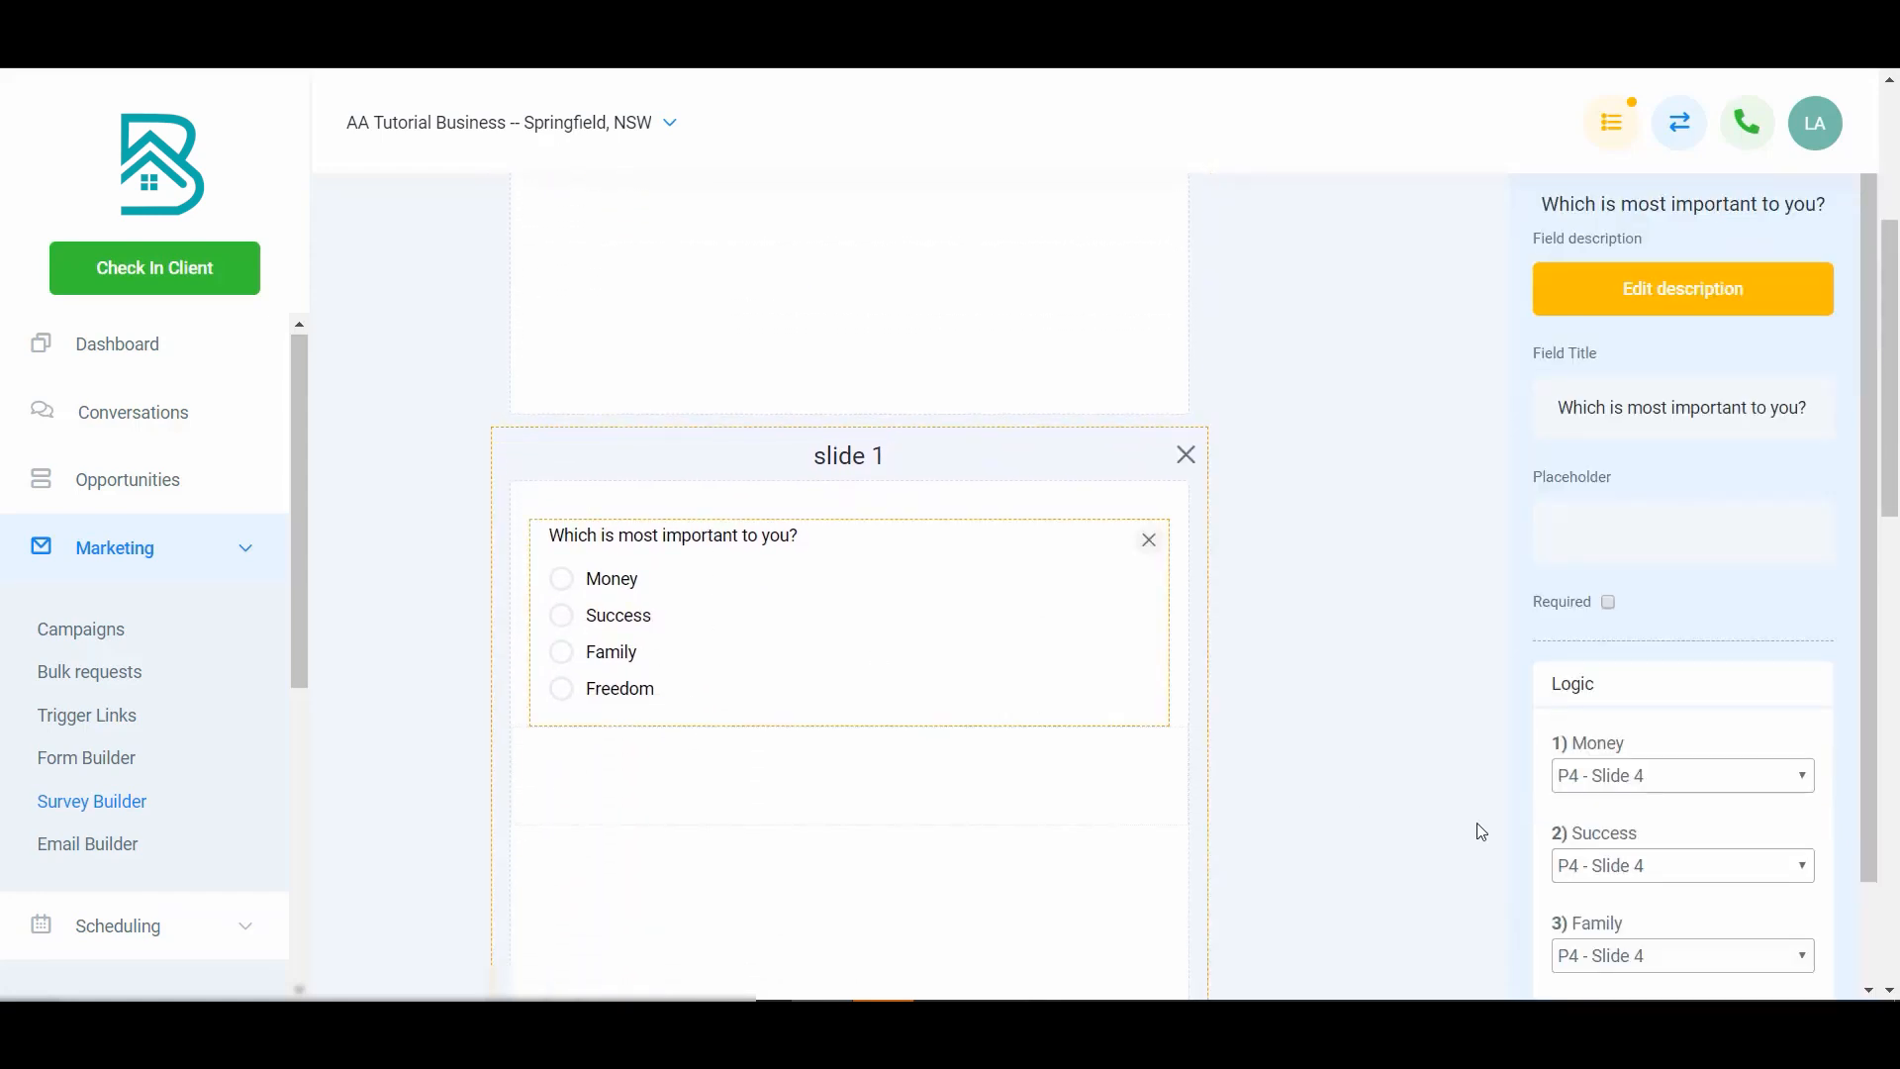
pyautogui.scroll(-3, 1481, 831)
pyautogui.scroll(-2, 1119, 608)
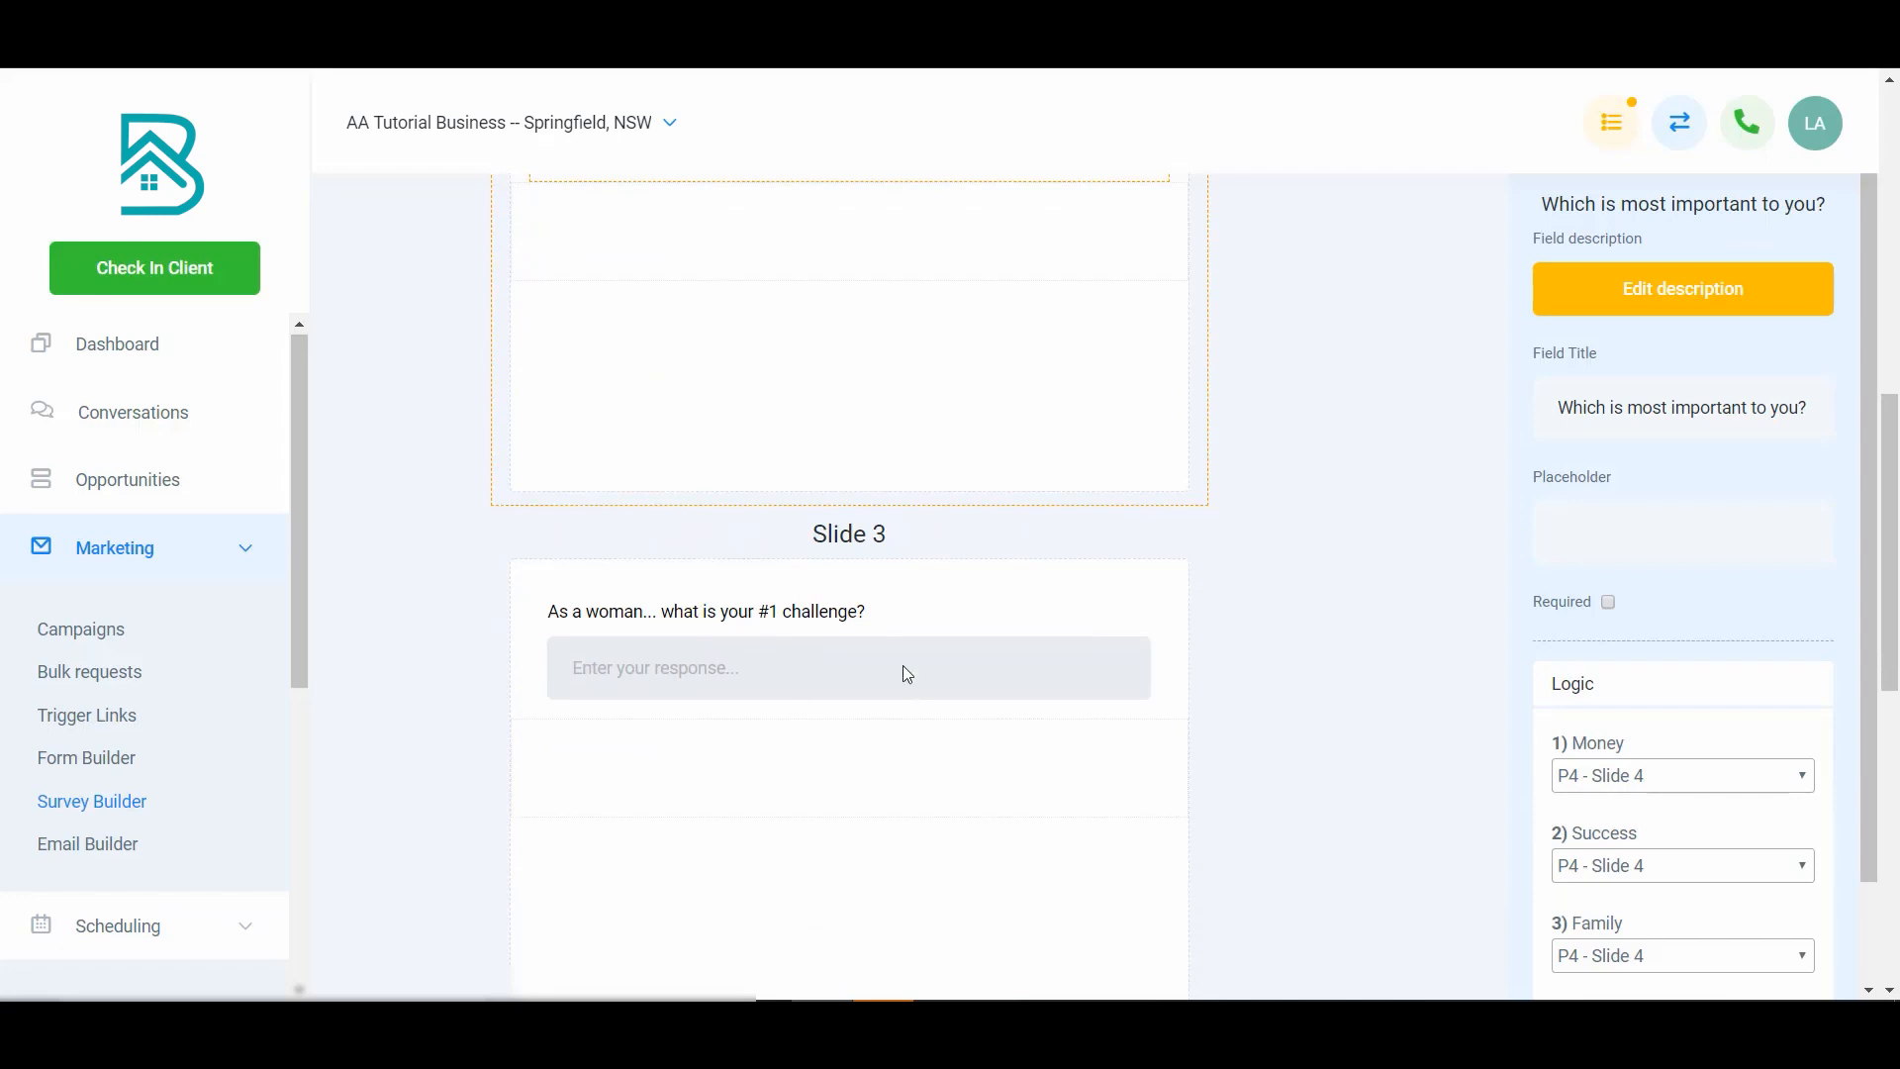
pyautogui.scroll(-3, 890, 675)
pyautogui.scroll(-3, 980, 732)
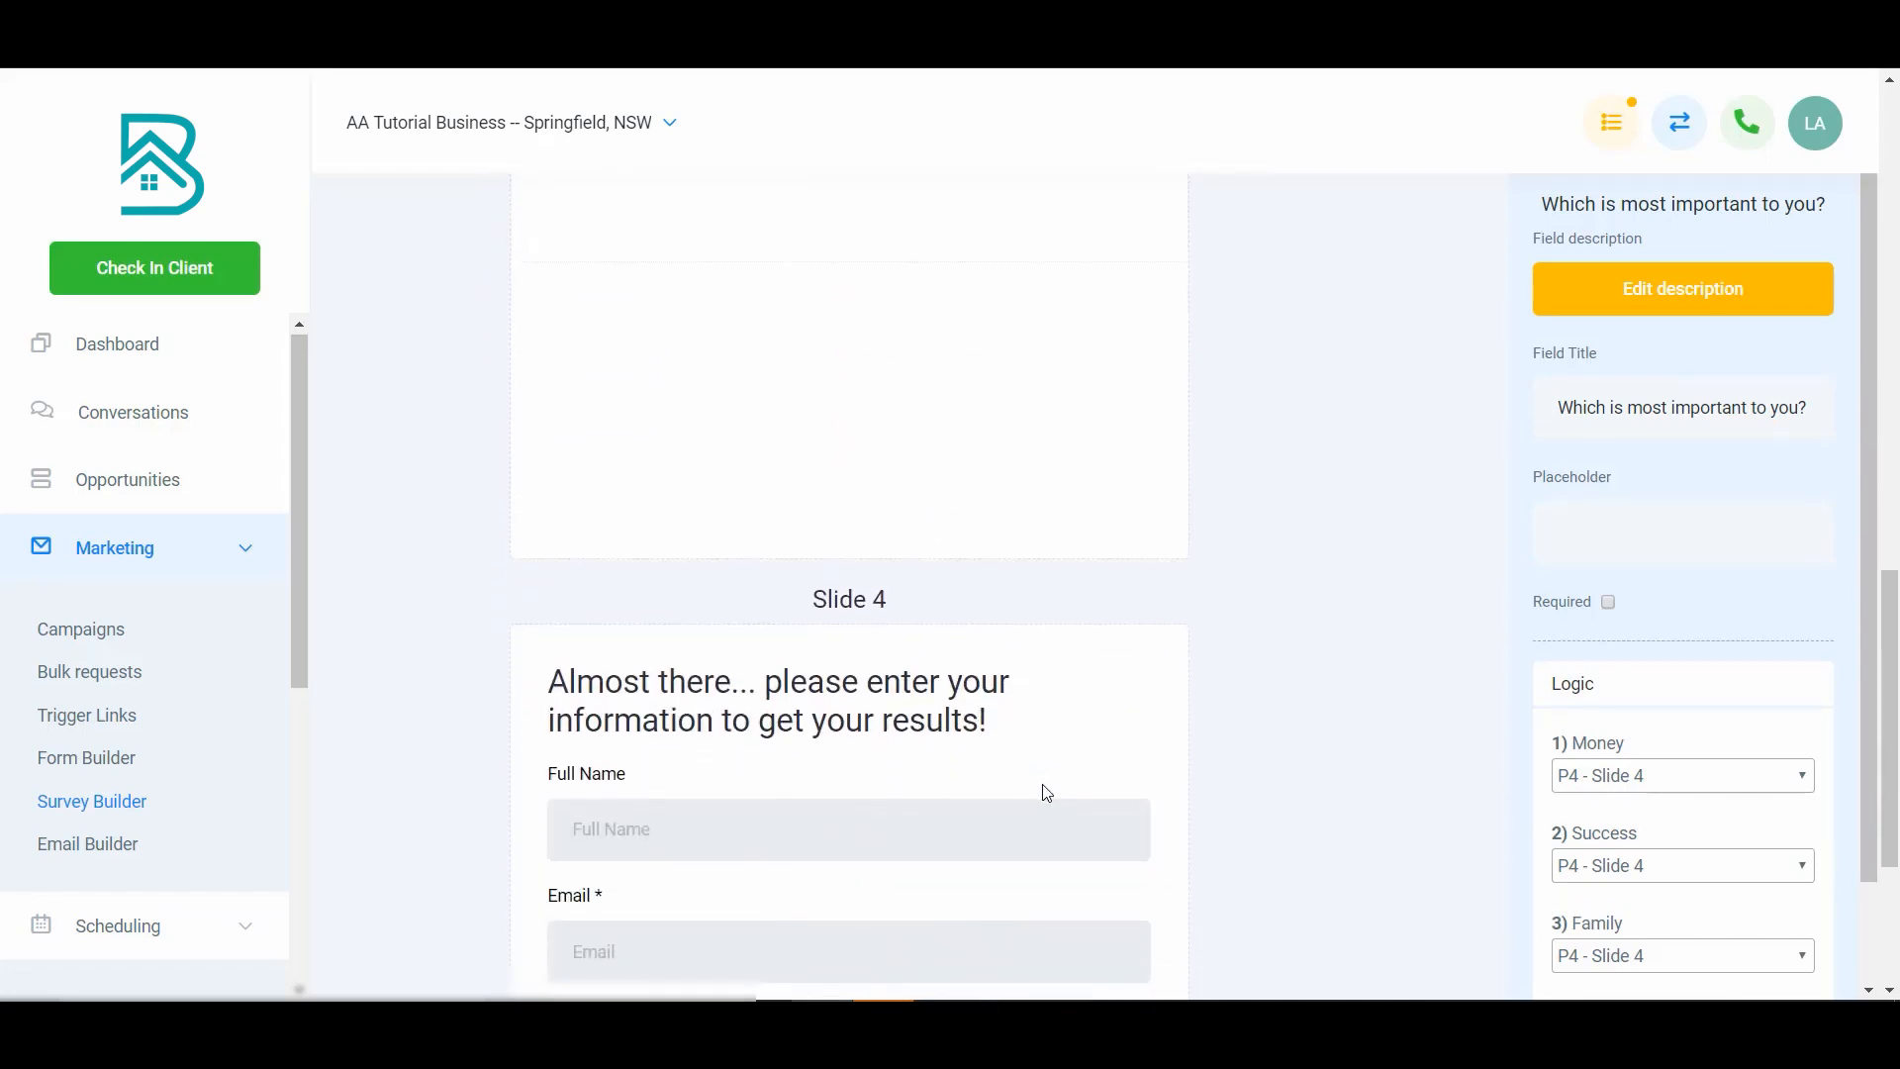
pyautogui.click(1052, 722)
pyautogui.scroll(-1, 1198, 712)
pyautogui.scroll(-3, 1186, 715)
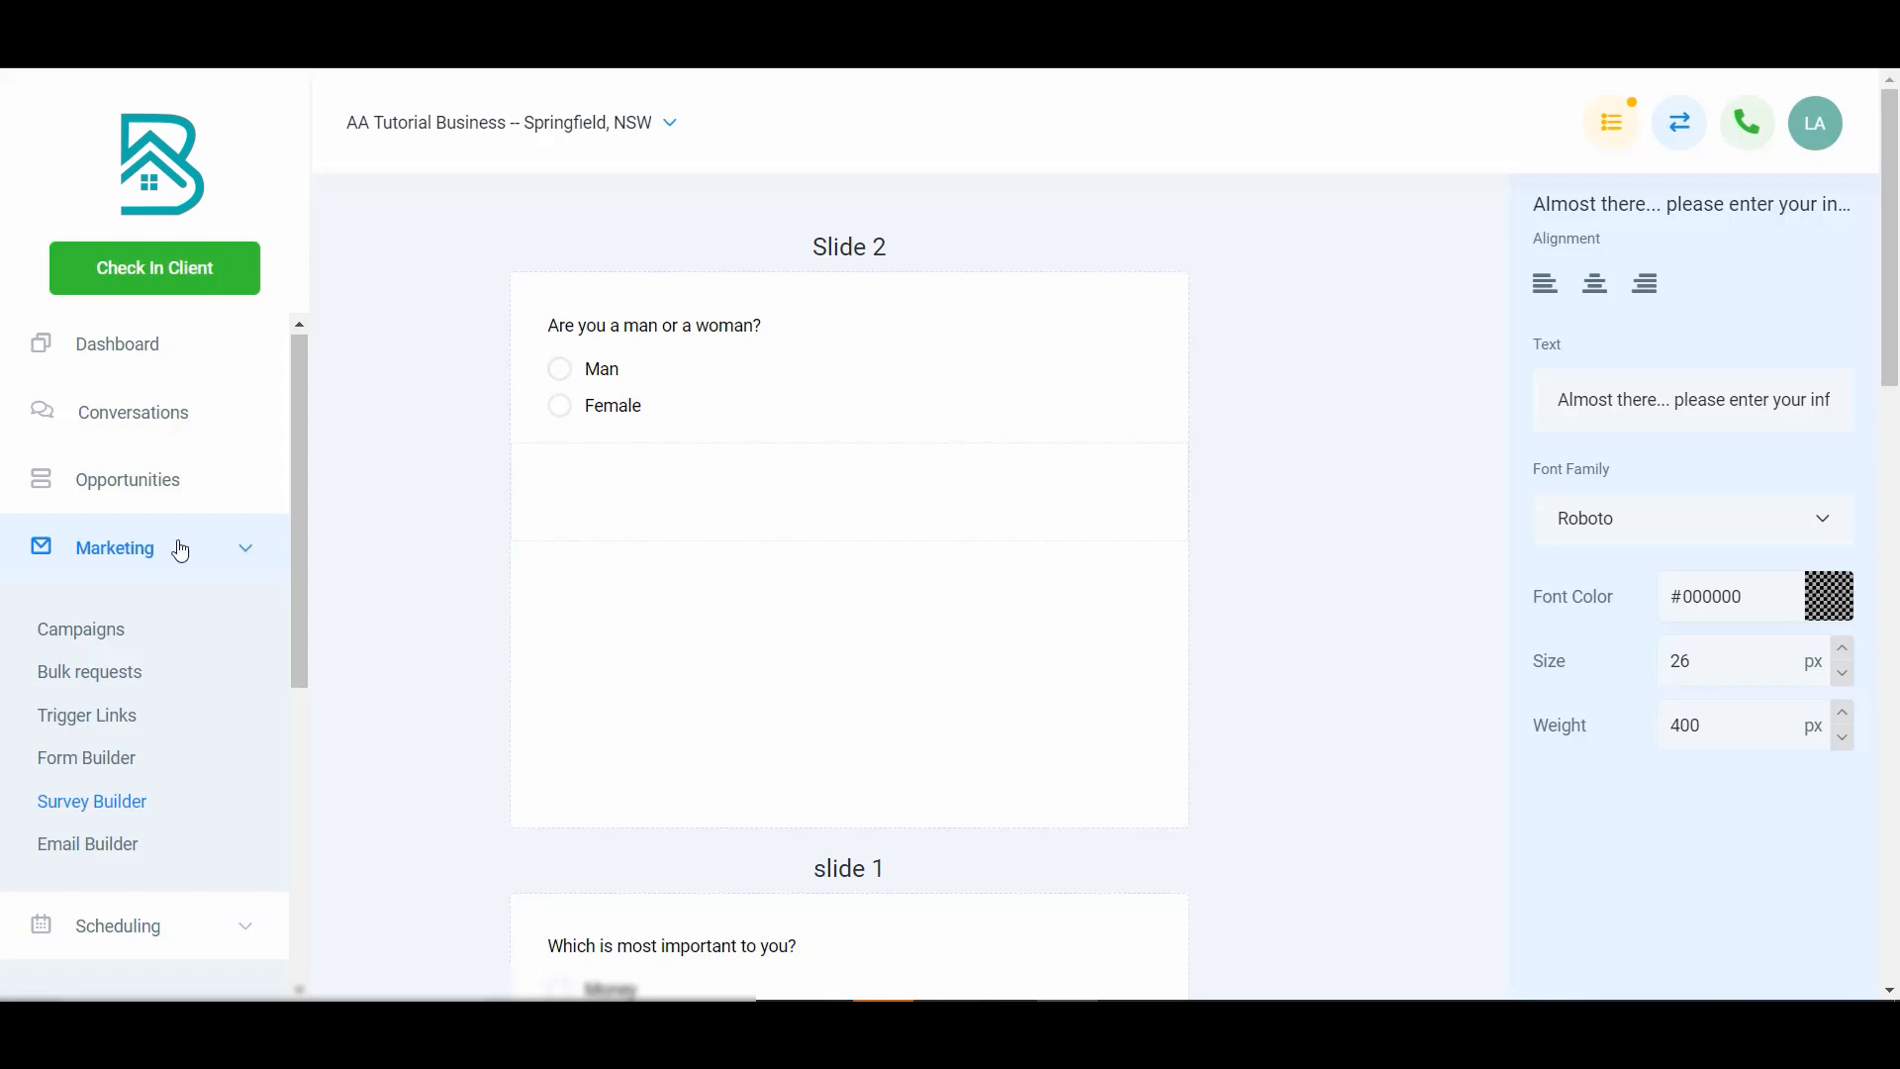
pyautogui.scroll(-5, 129, 709)
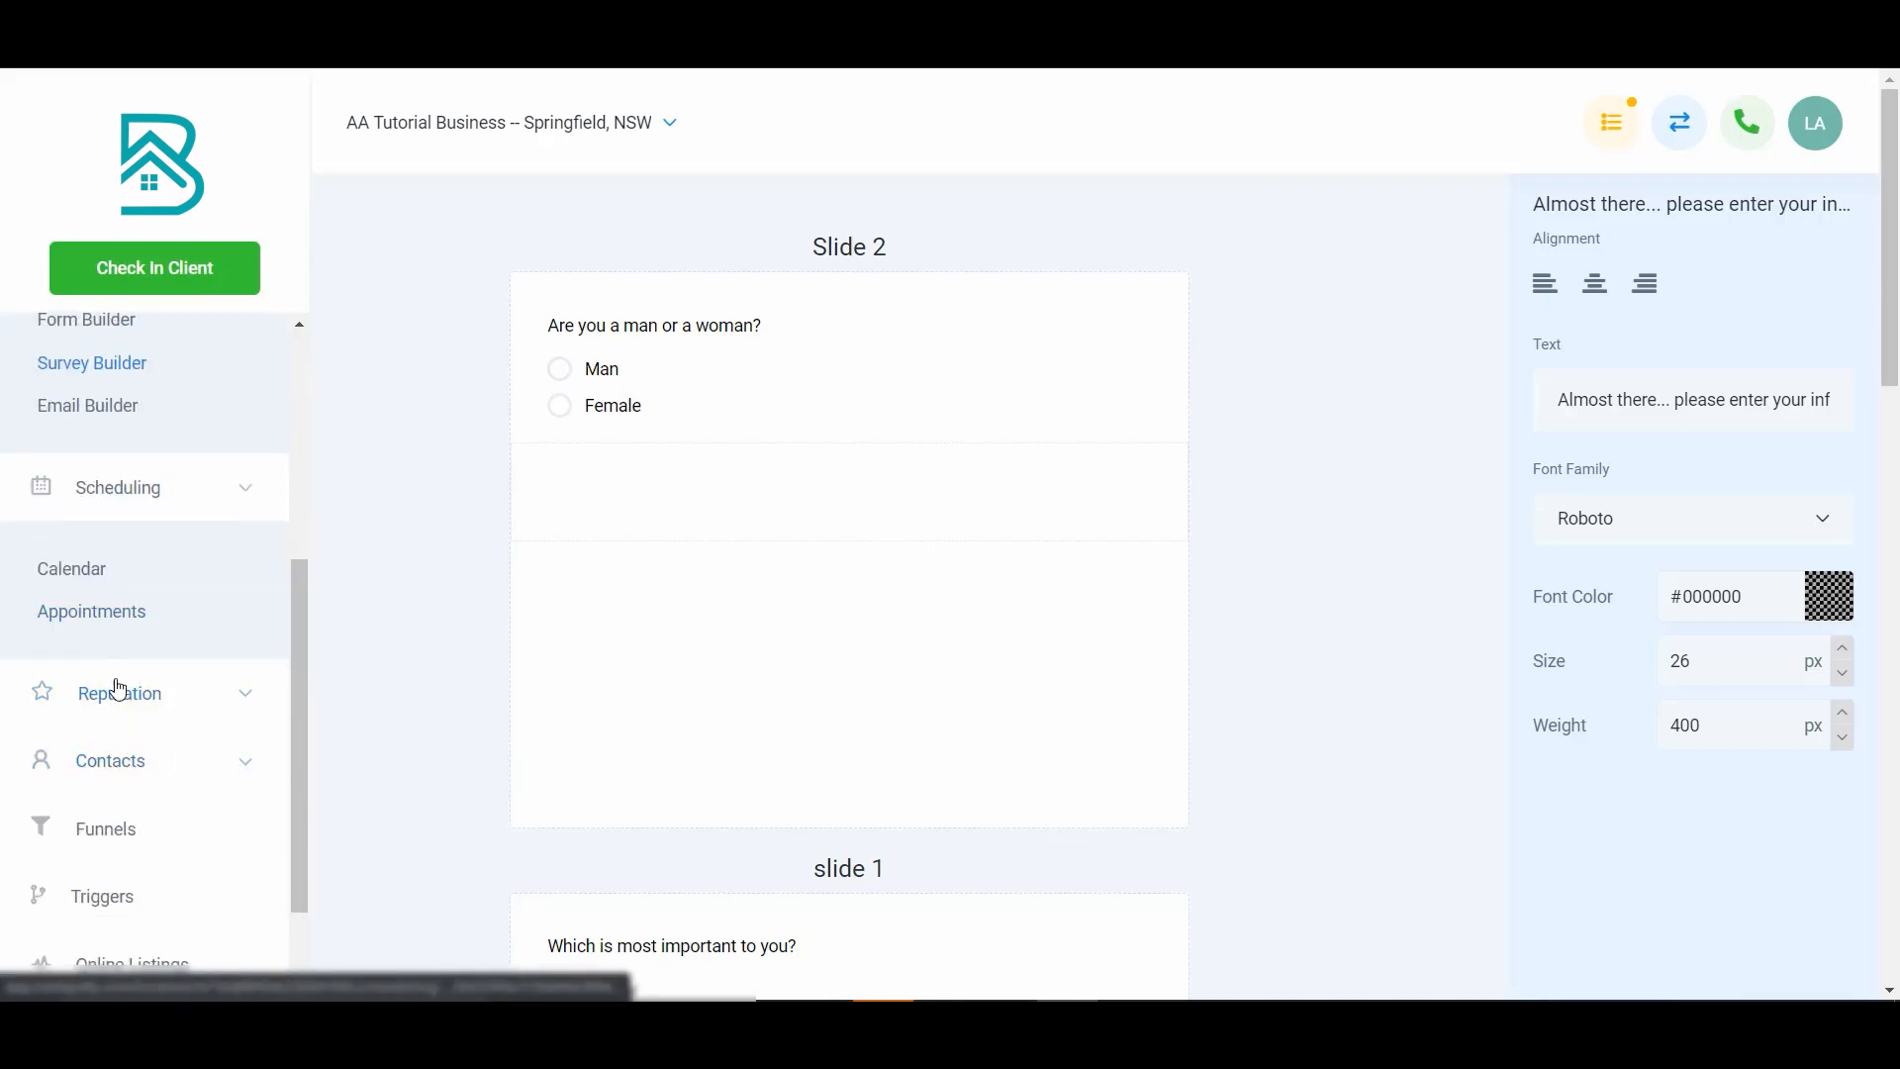
# - Open the Test contact's record and view its Additional Info answers
pyautogui.click(127, 760)
pyautogui.click(94, 845)
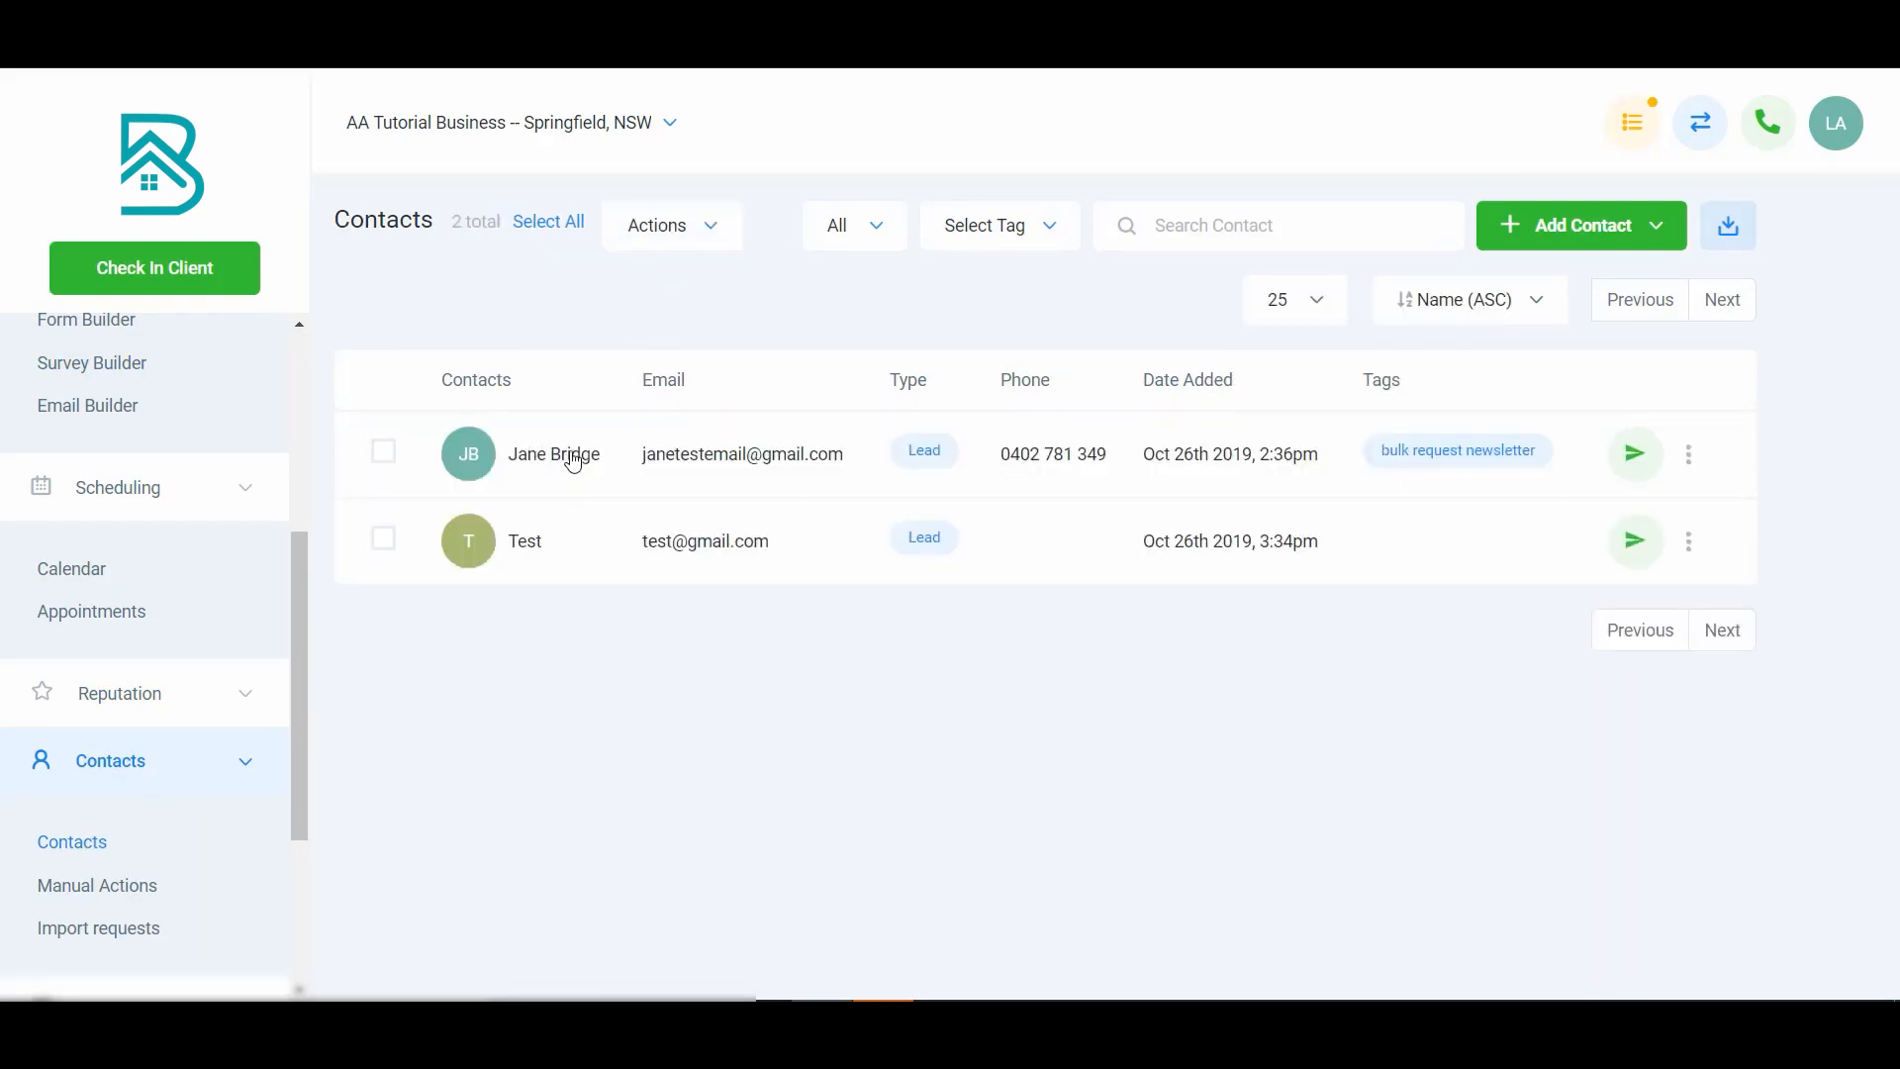
pyautogui.click(524, 543)
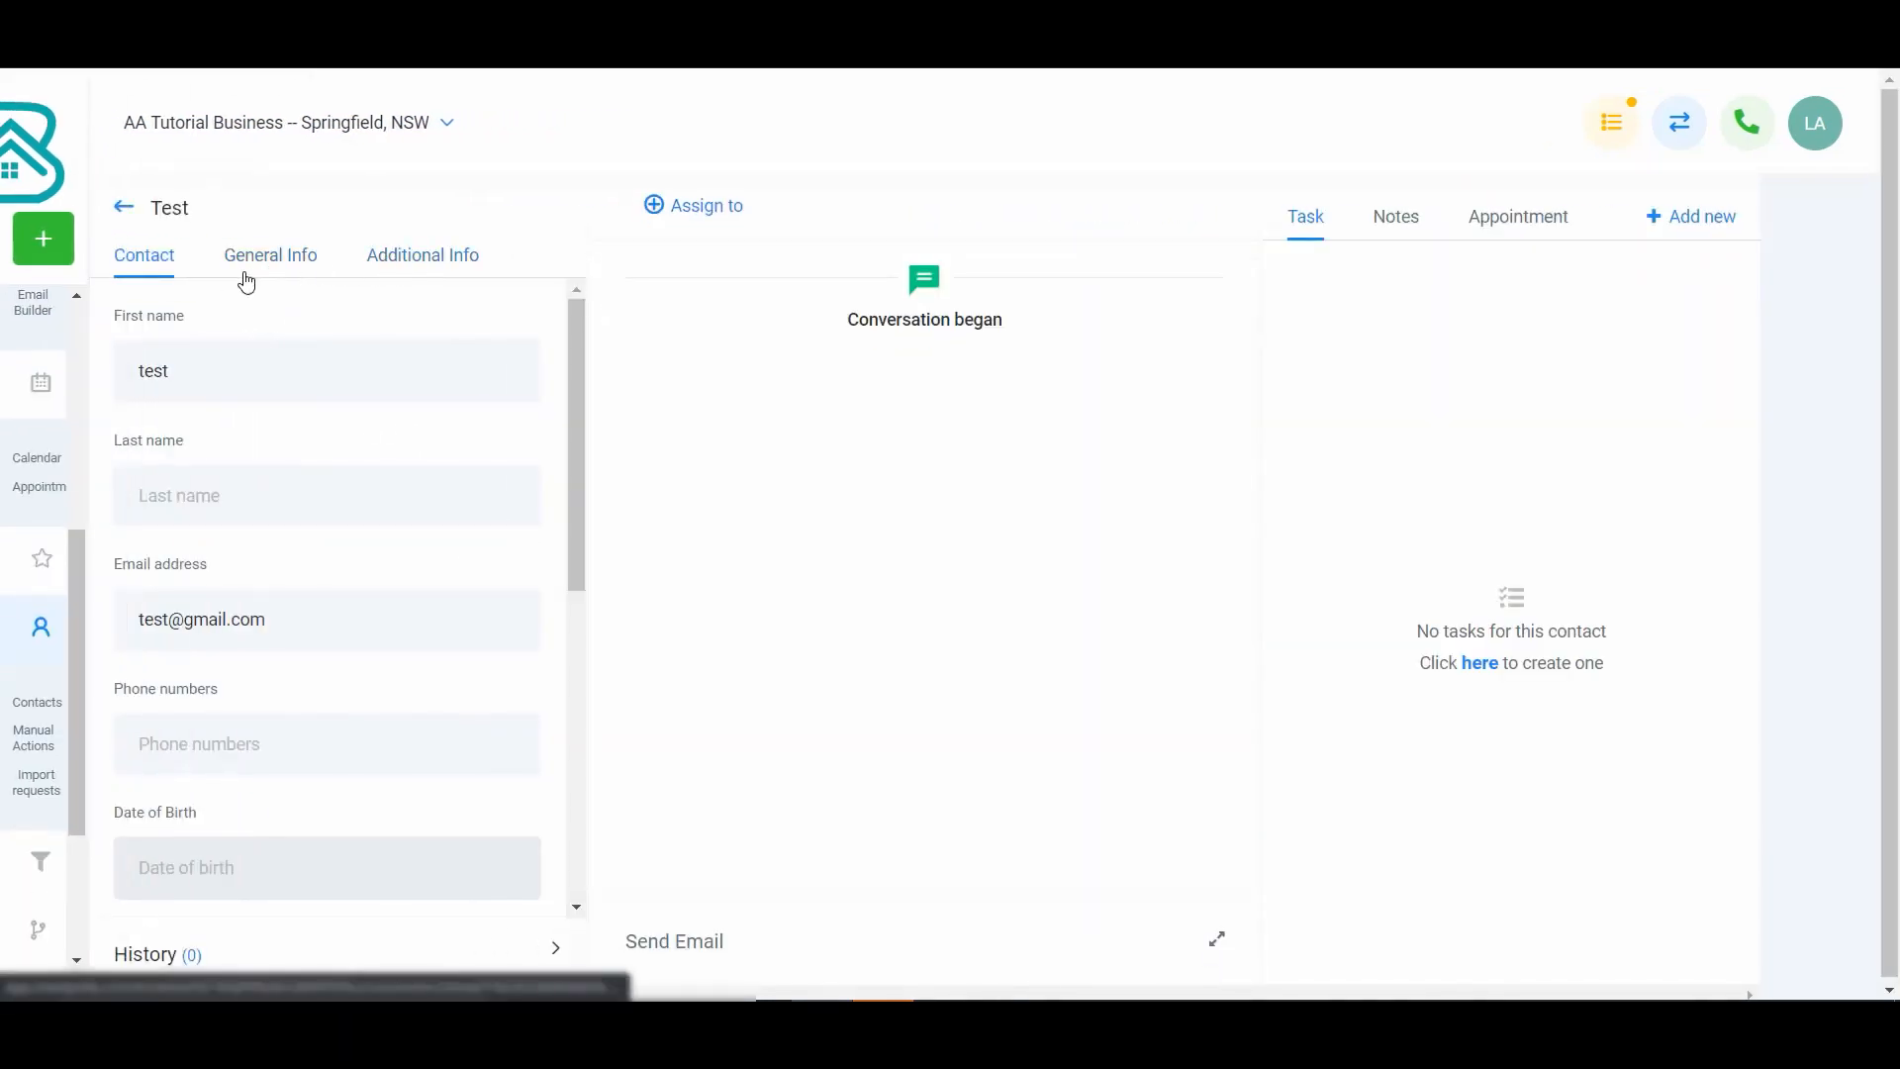
pyautogui.click(418, 258)
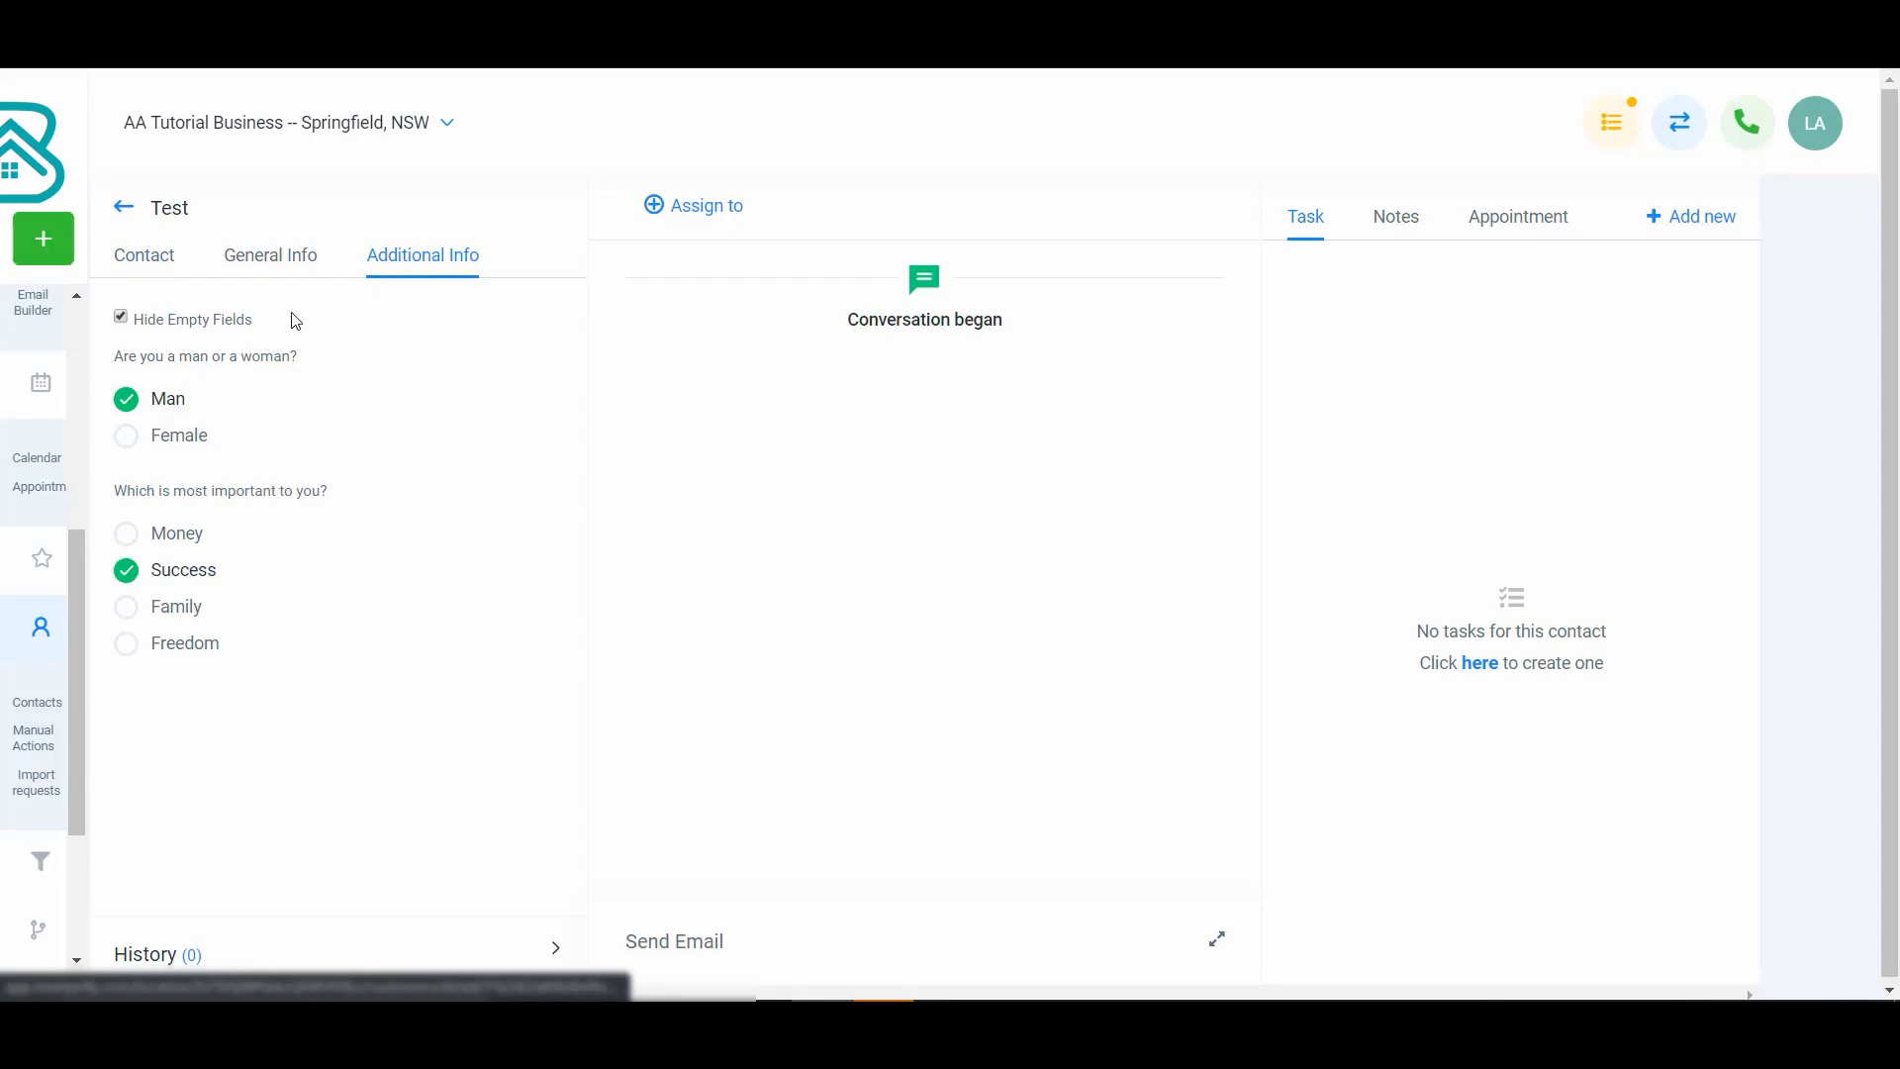
pyautogui.scroll(-1, 246, 403)
pyautogui.scroll(1, 251, 503)
pyautogui.scroll(-1, 247, 497)
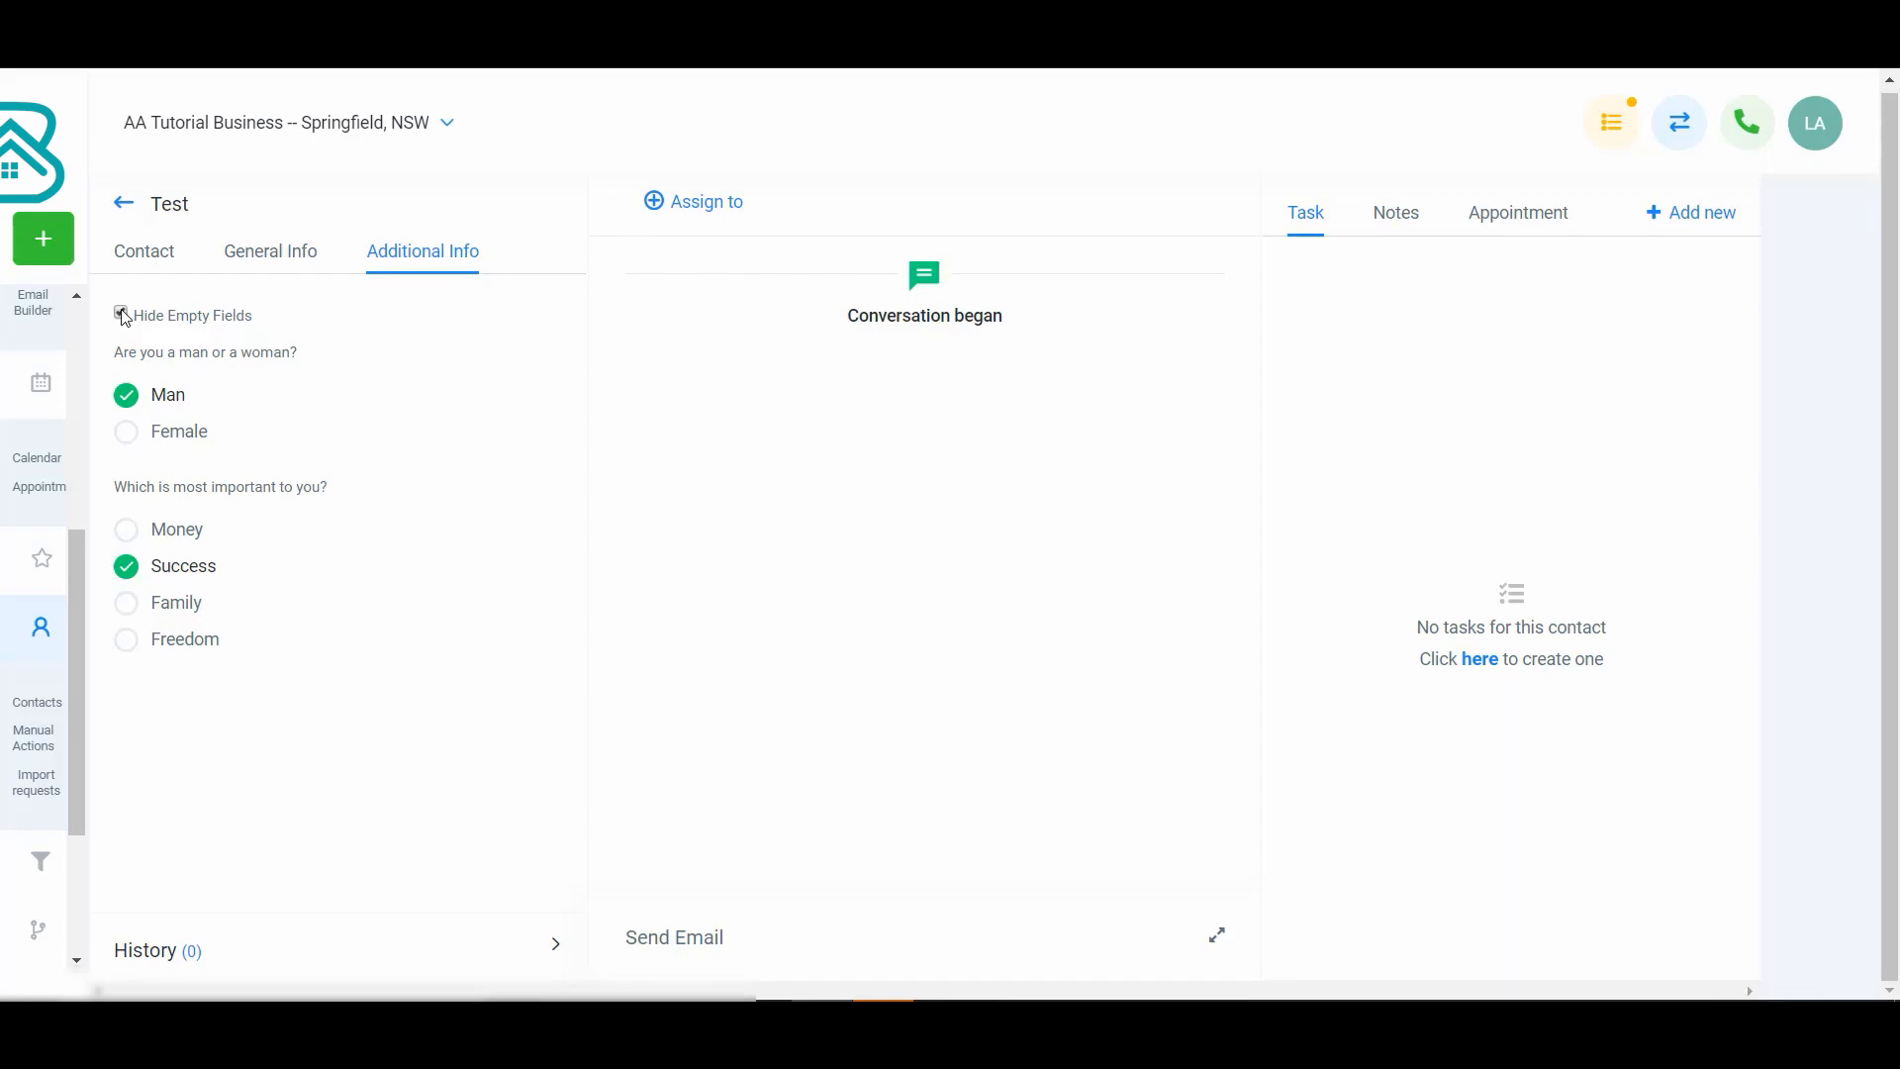
# - Show the contact's empty survey fields and hide them again
pyautogui.click(123, 314)
pyautogui.scroll(-2, 362, 487)
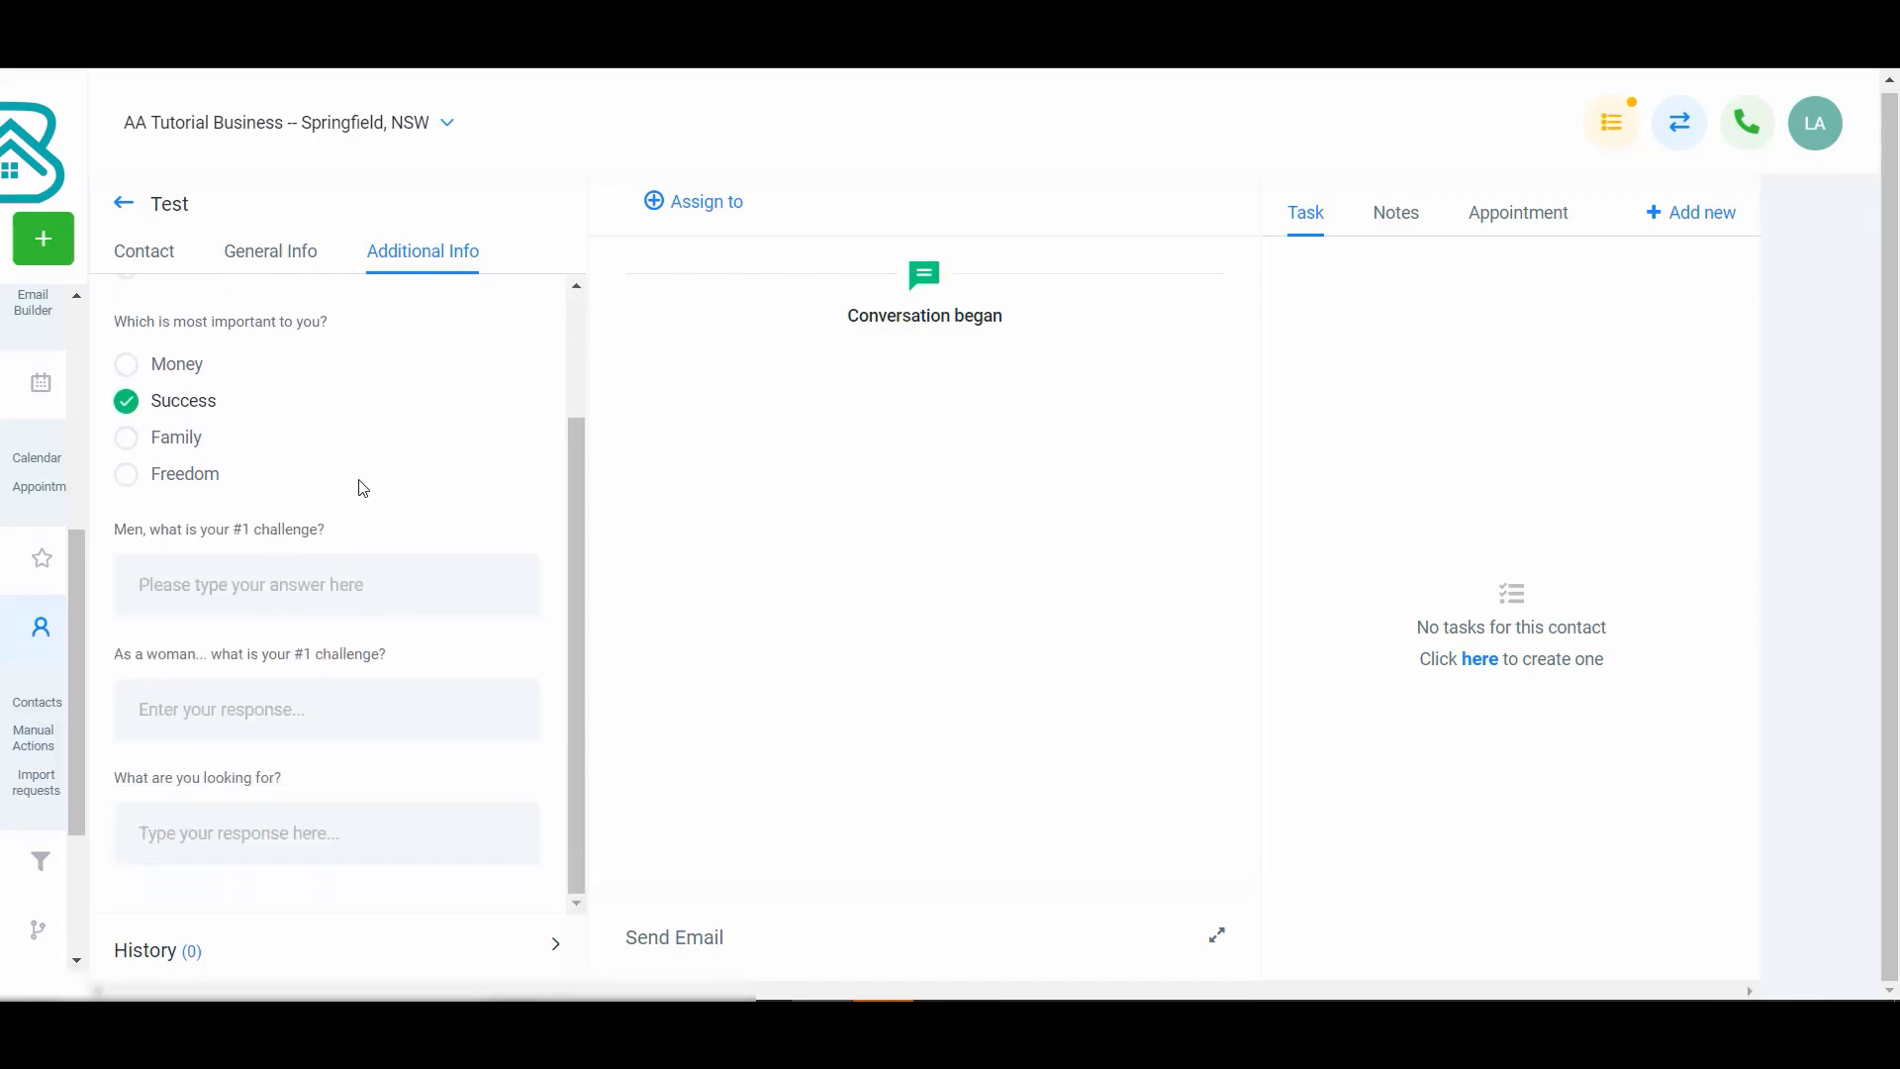
pyautogui.scroll(2, 297, 450)
pyautogui.scroll(-1, 218, 417)
pyautogui.scroll(1, 169, 376)
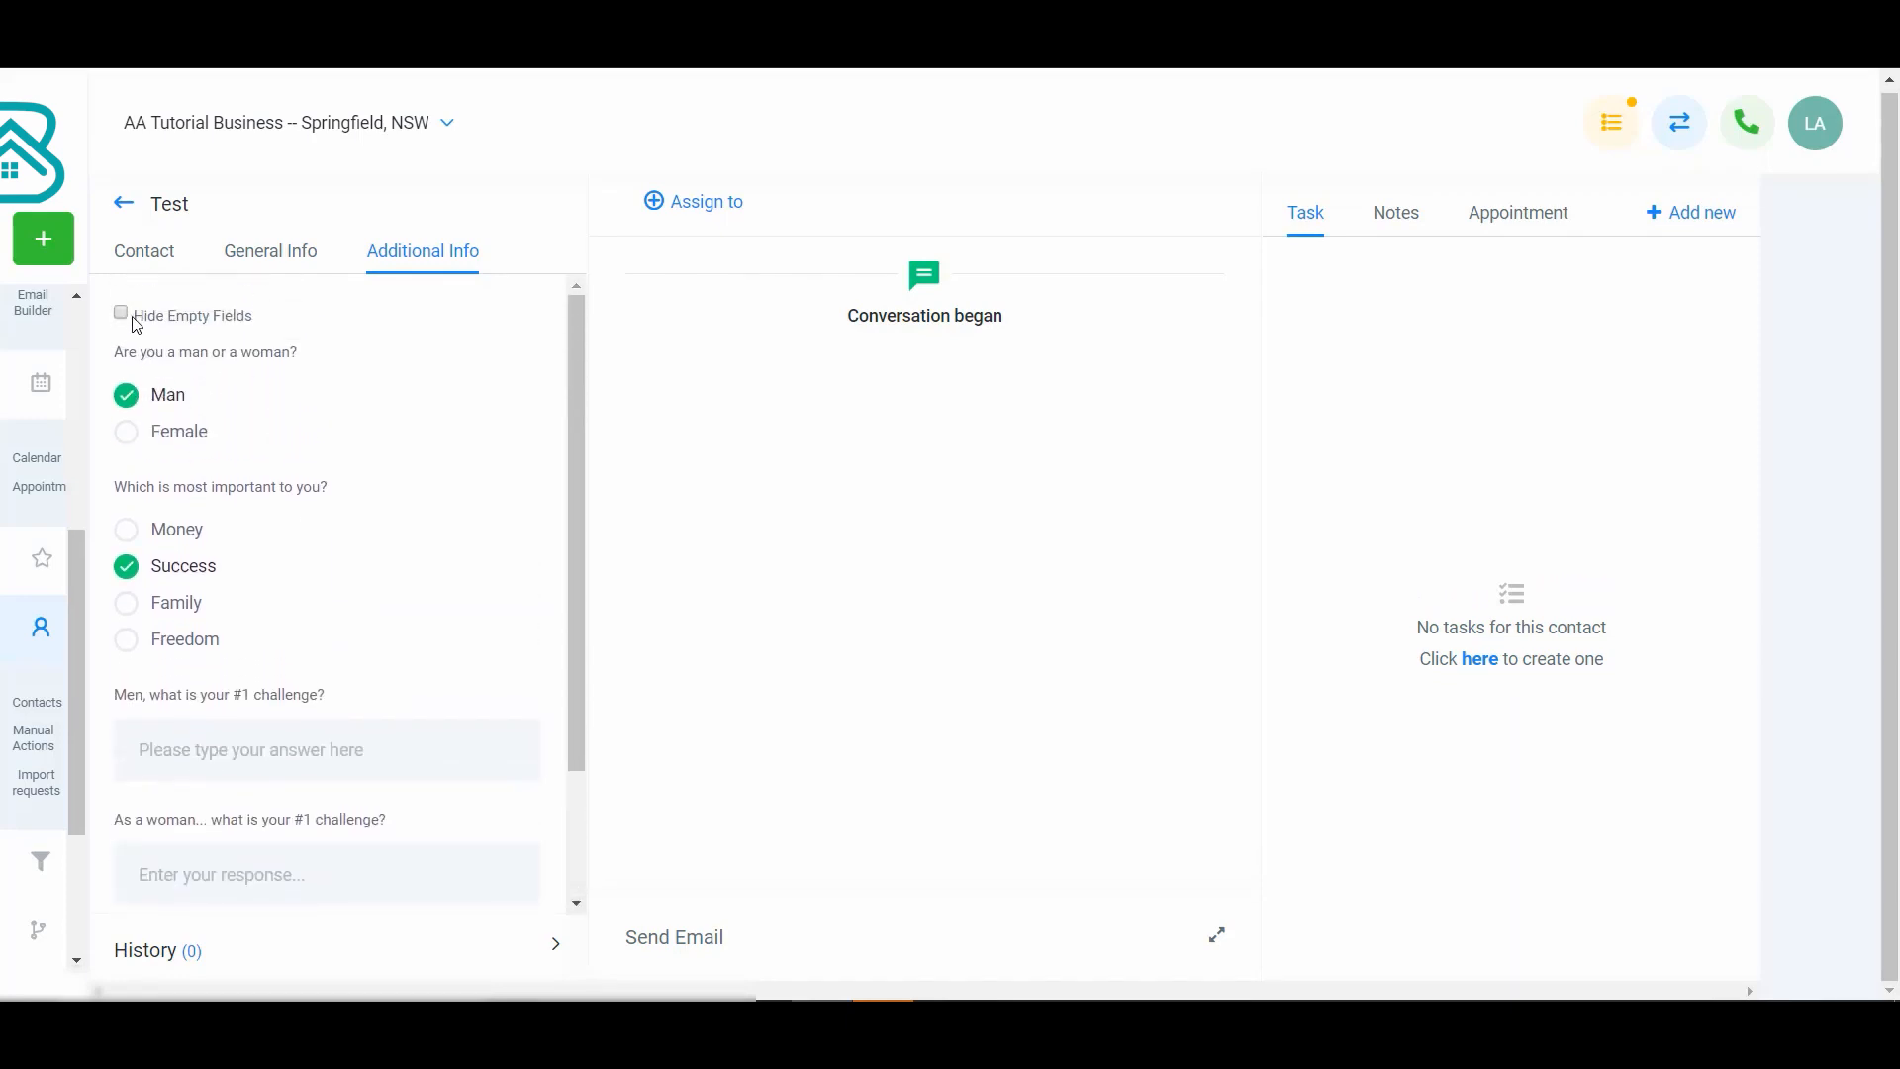
pyautogui.click(123, 314)
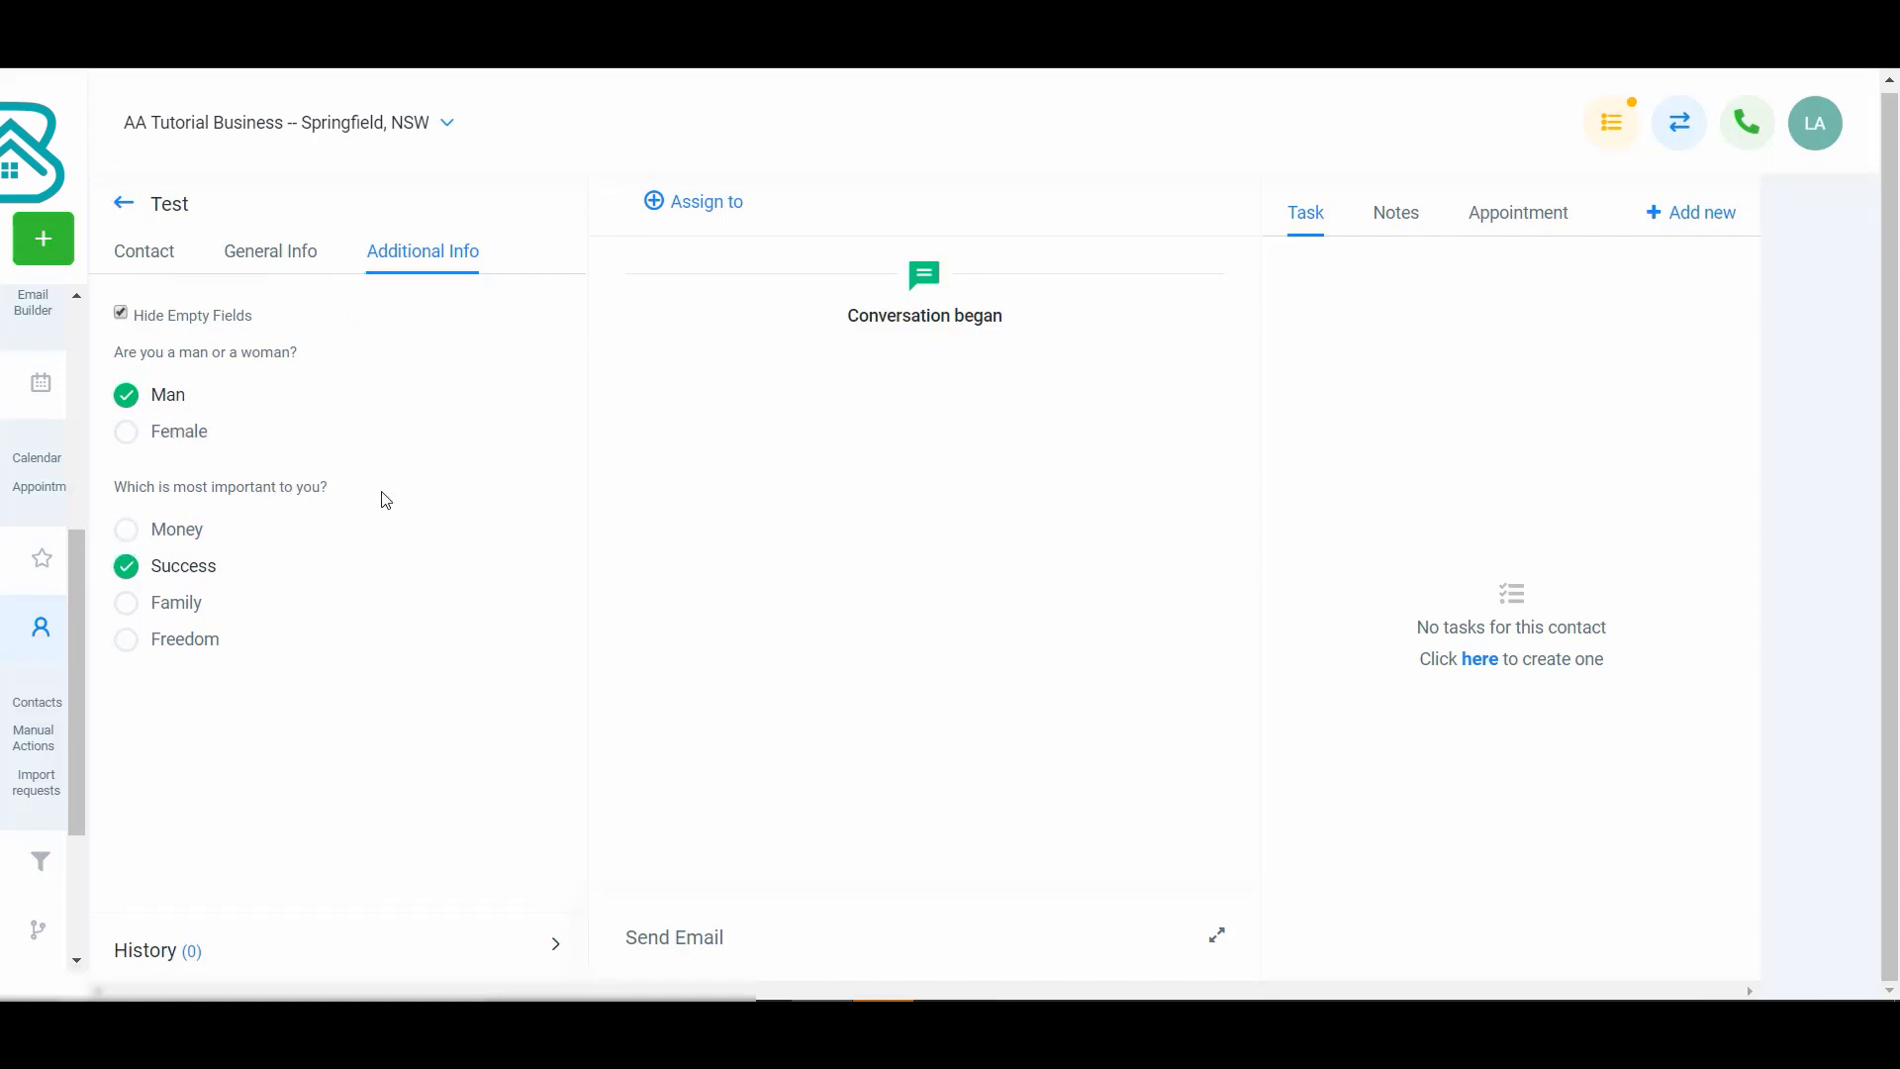
# - Show the empty survey fields again and scroll through the contact's answers
pyautogui.click(125, 432)
pyautogui.click(127, 395)
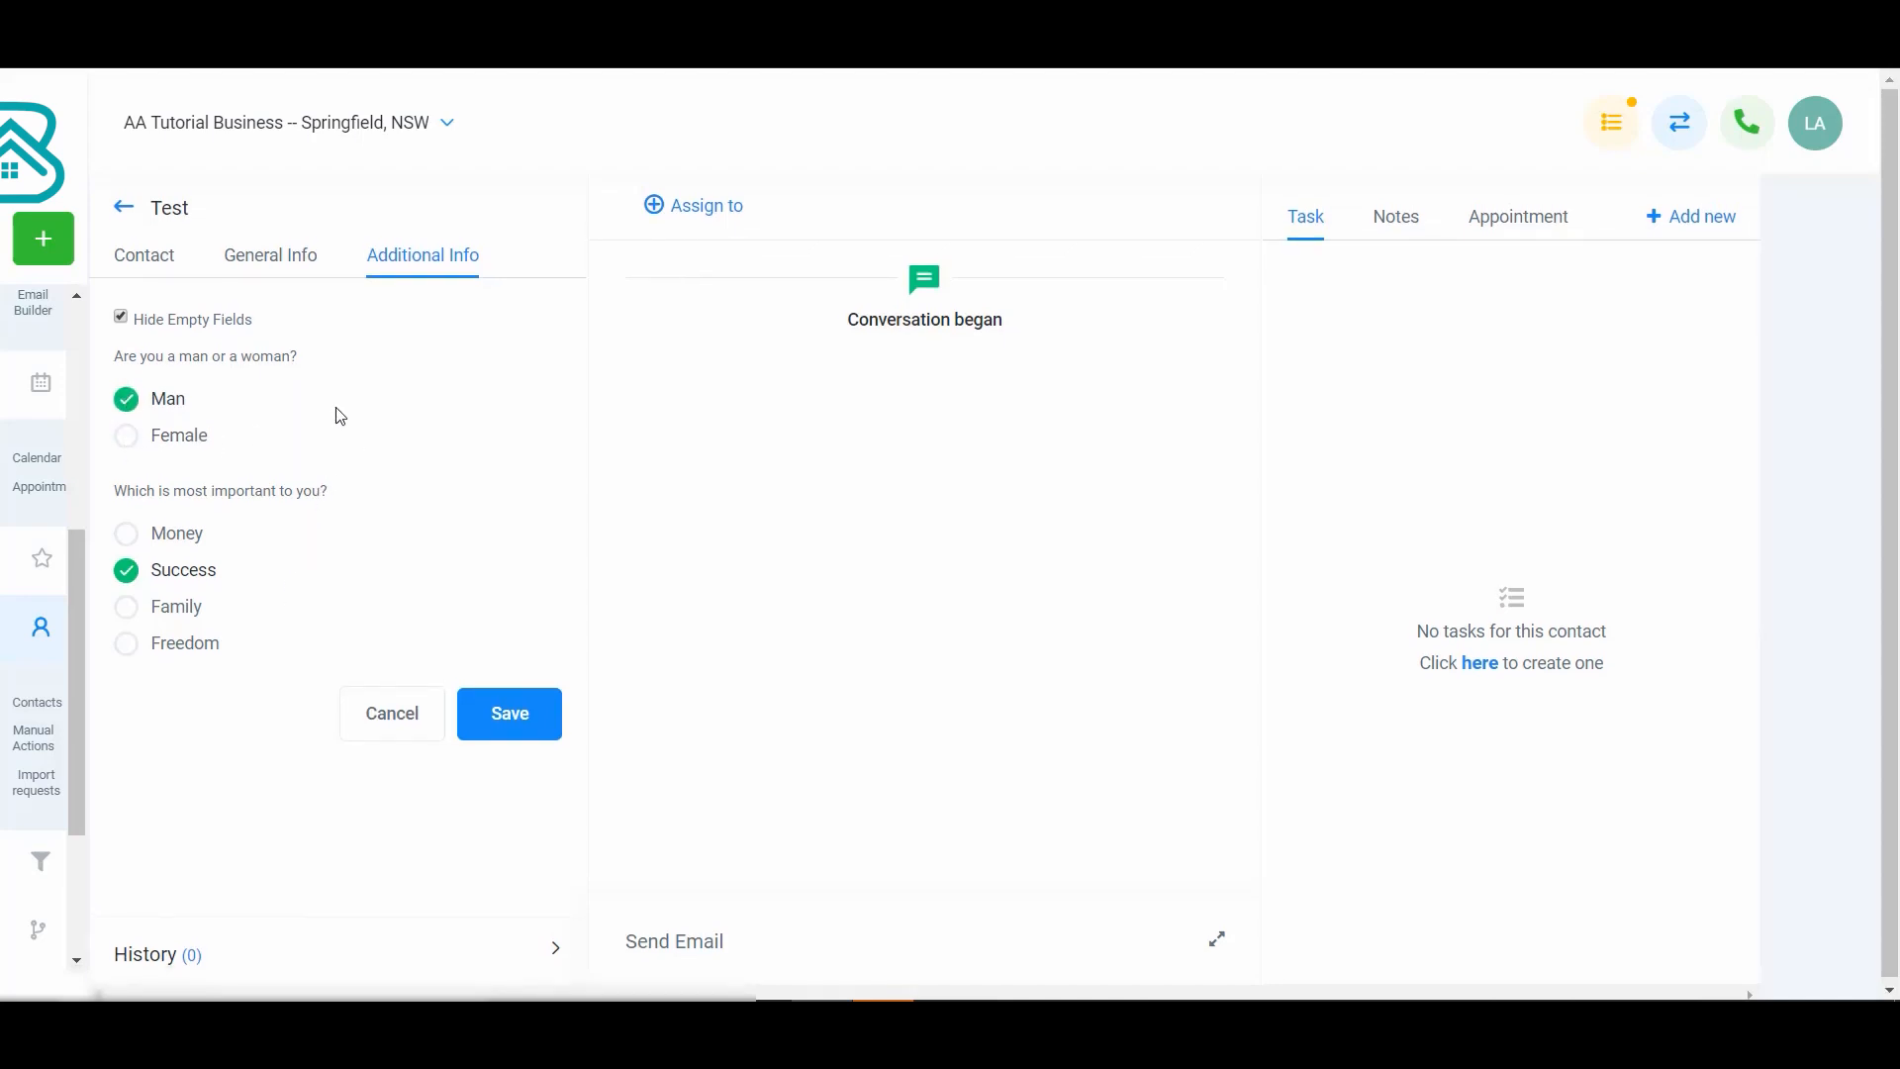
pyautogui.click(121, 317)
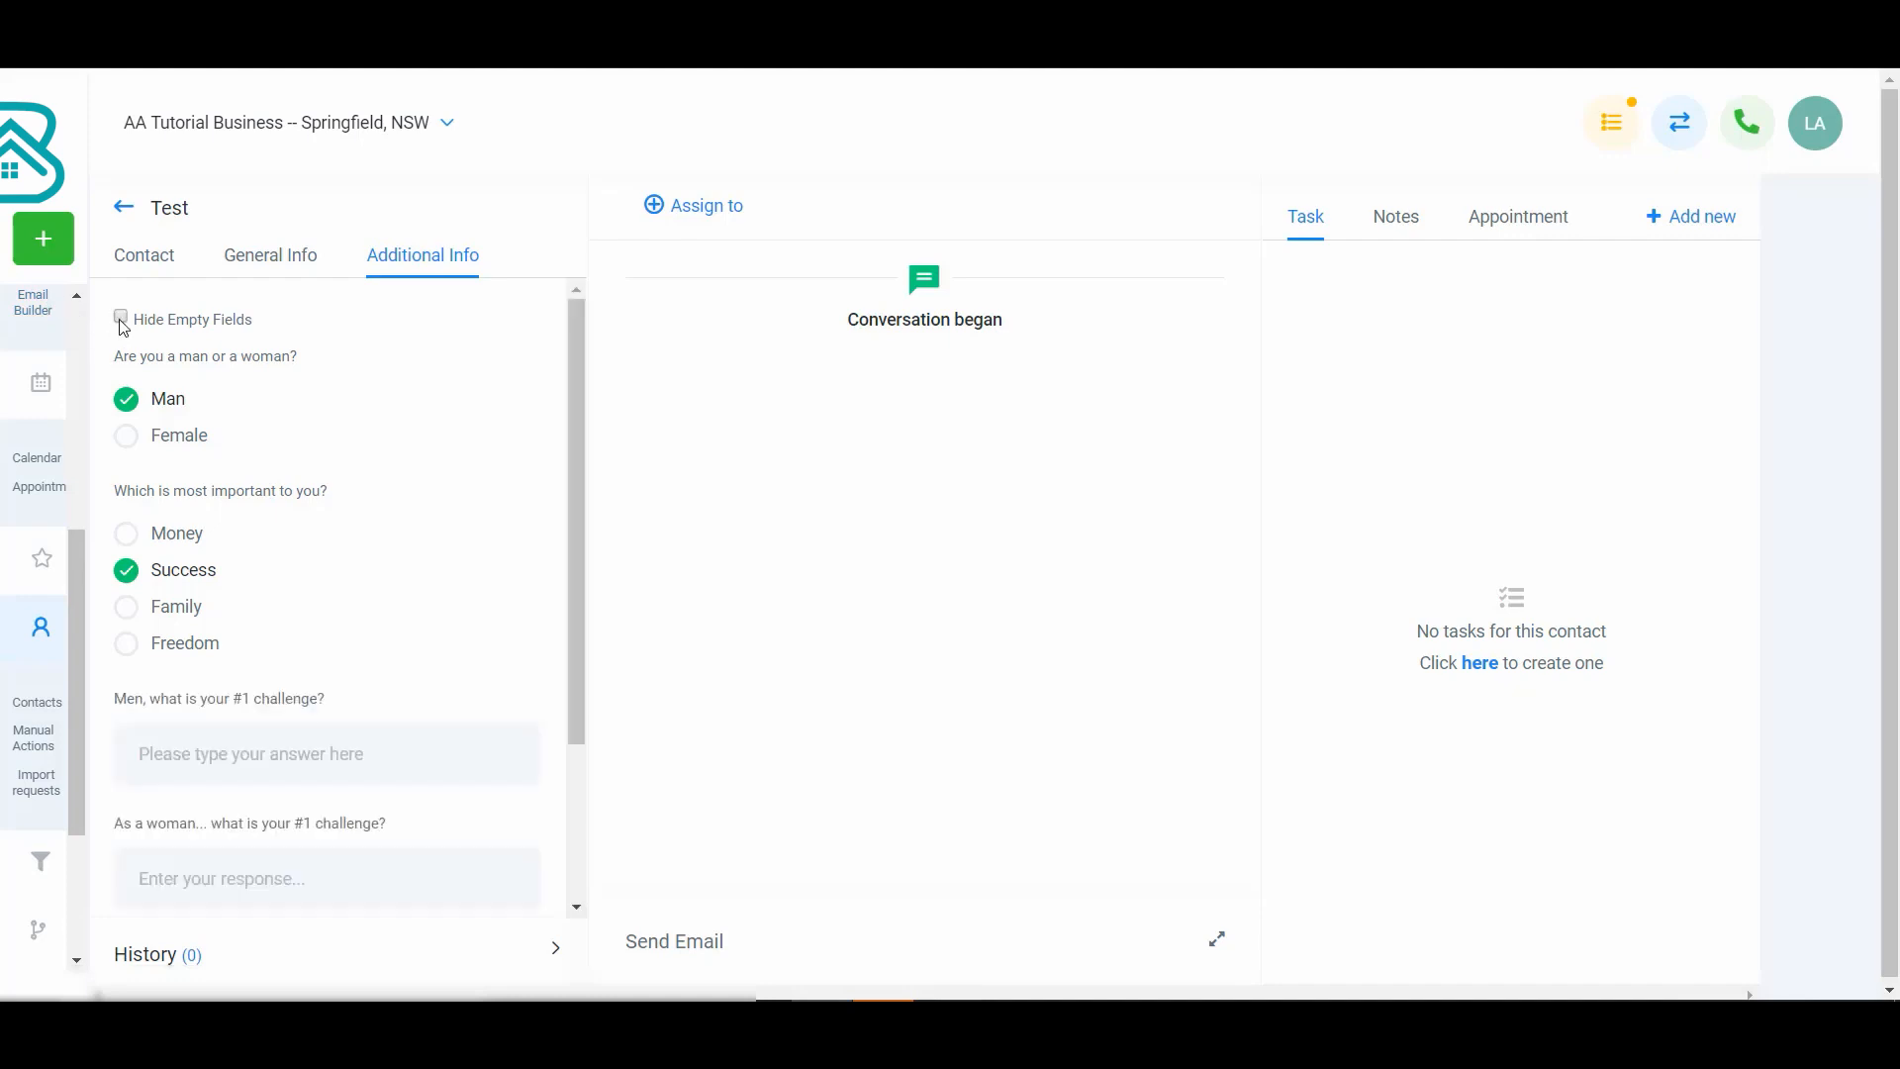
pyautogui.scroll(-1, 254, 693)
pyautogui.scroll(-1, 254, 699)
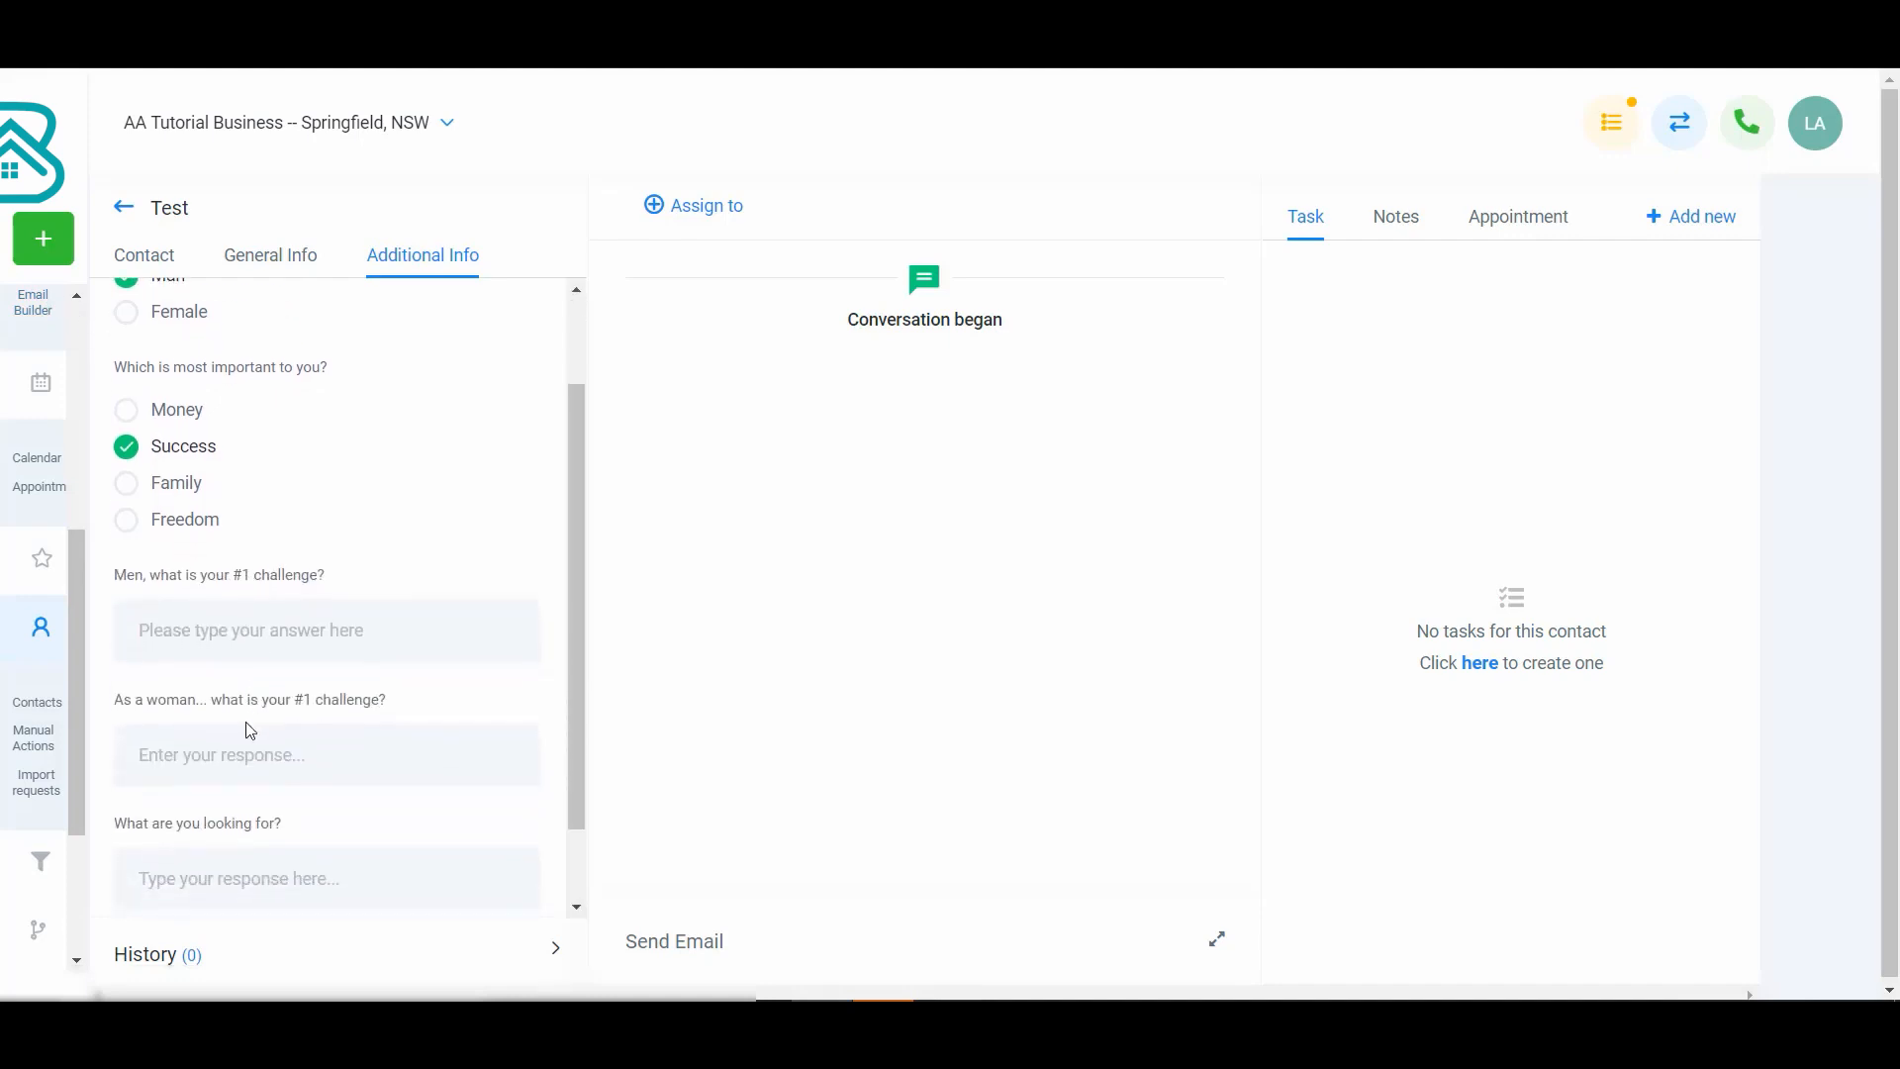
pyautogui.scroll(-1, 284, 740)
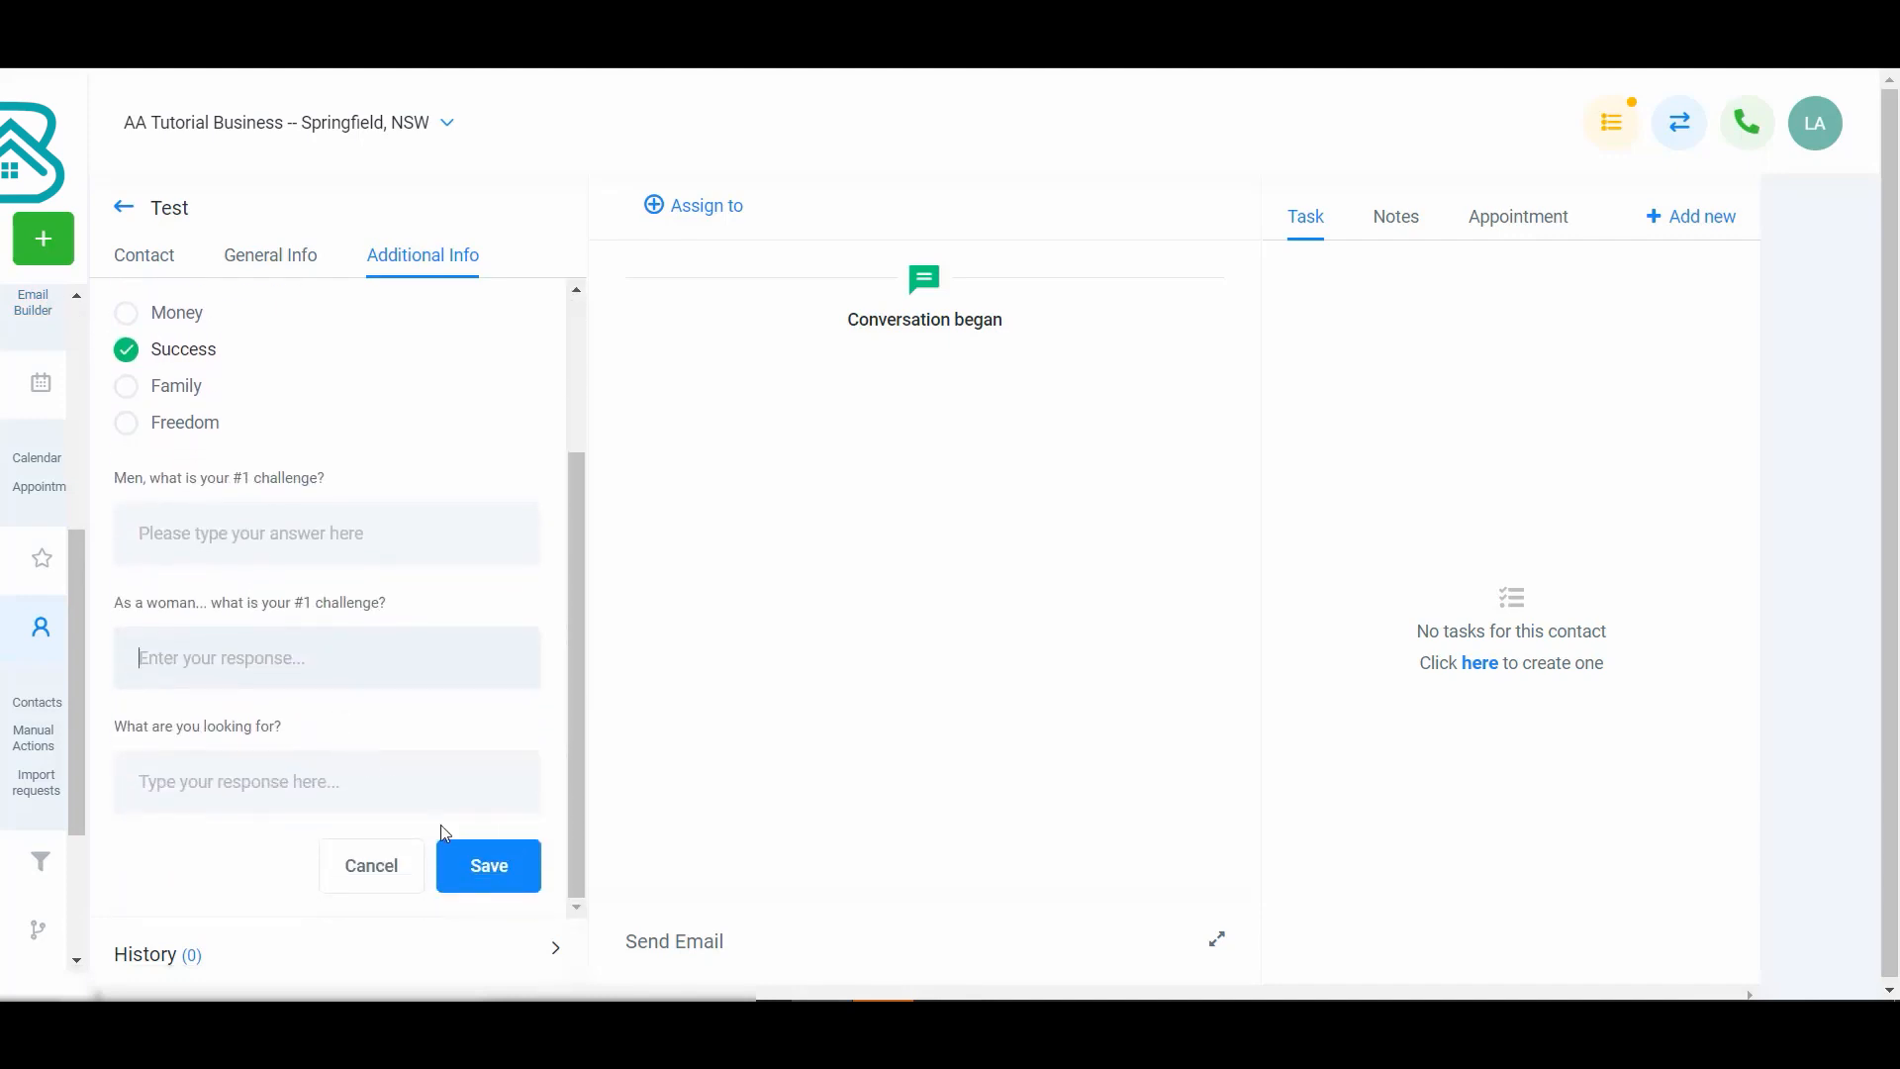
pyautogui.scroll(2, 342, 736)
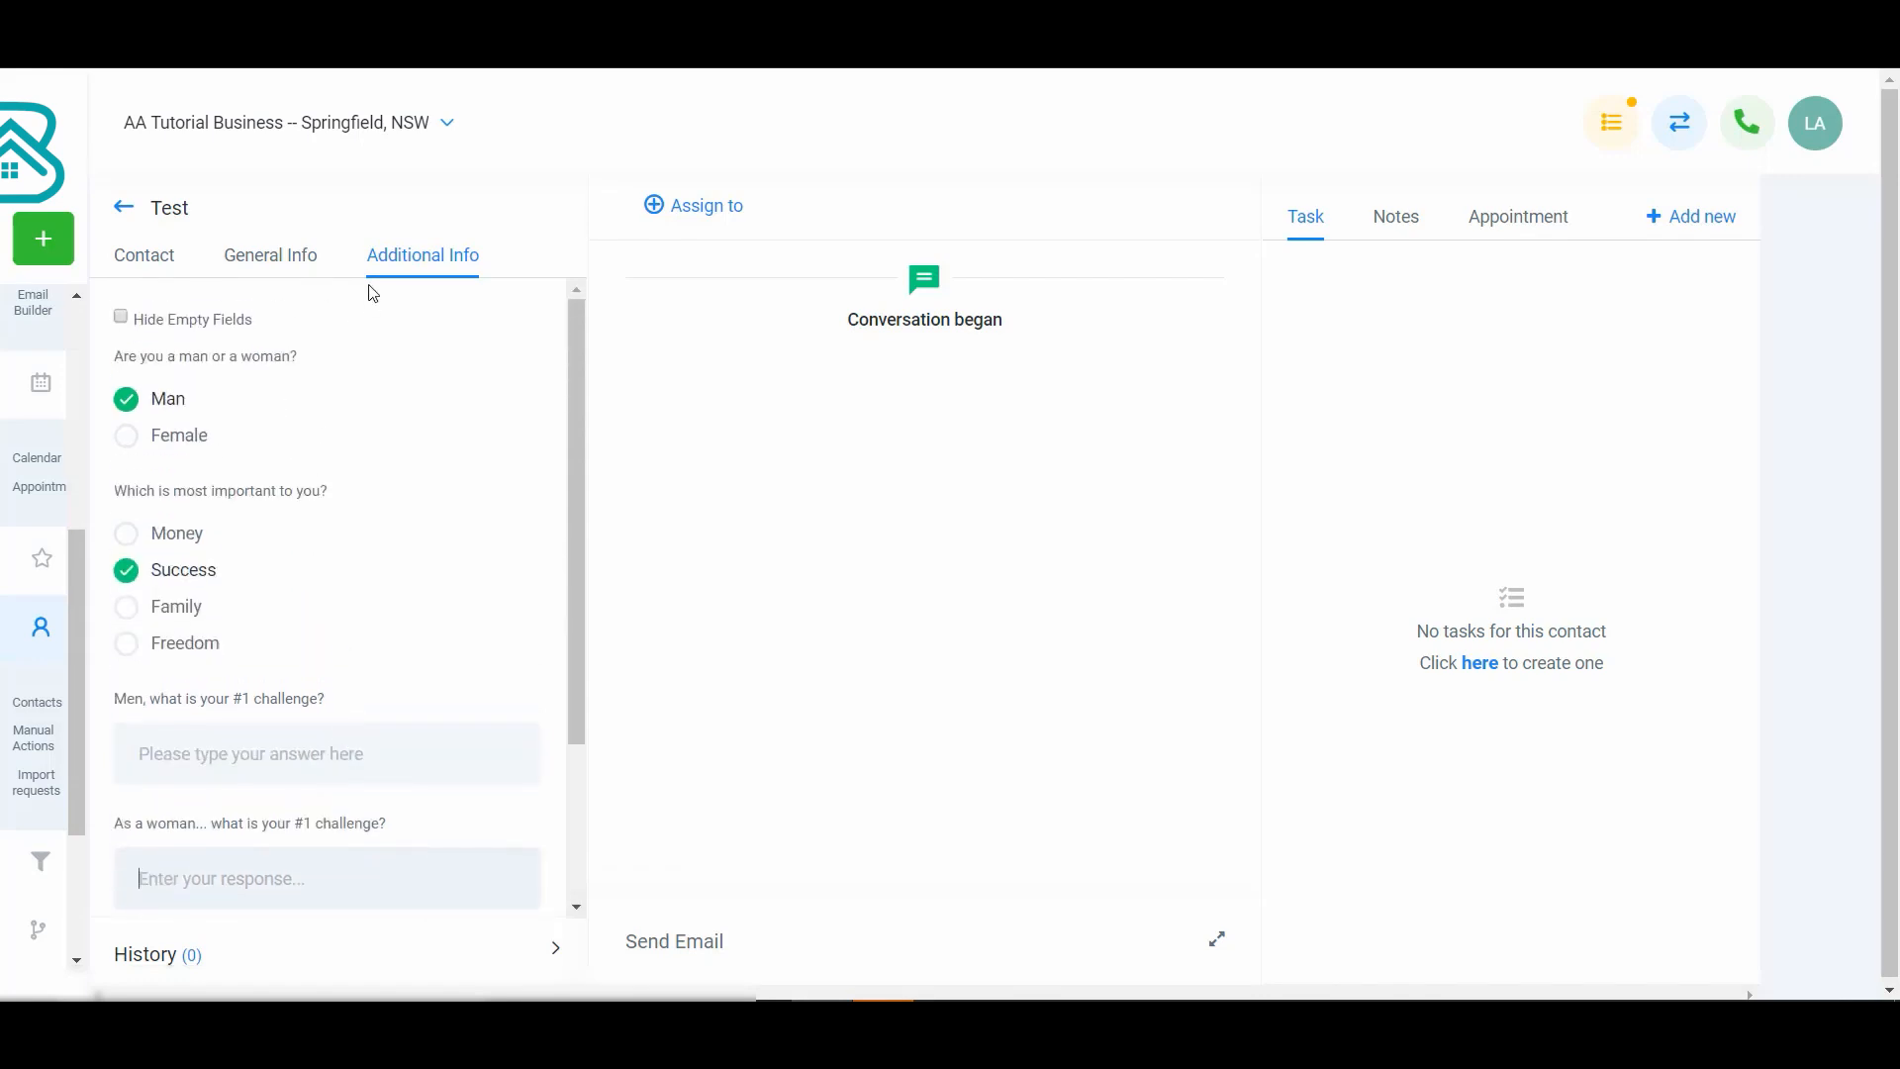